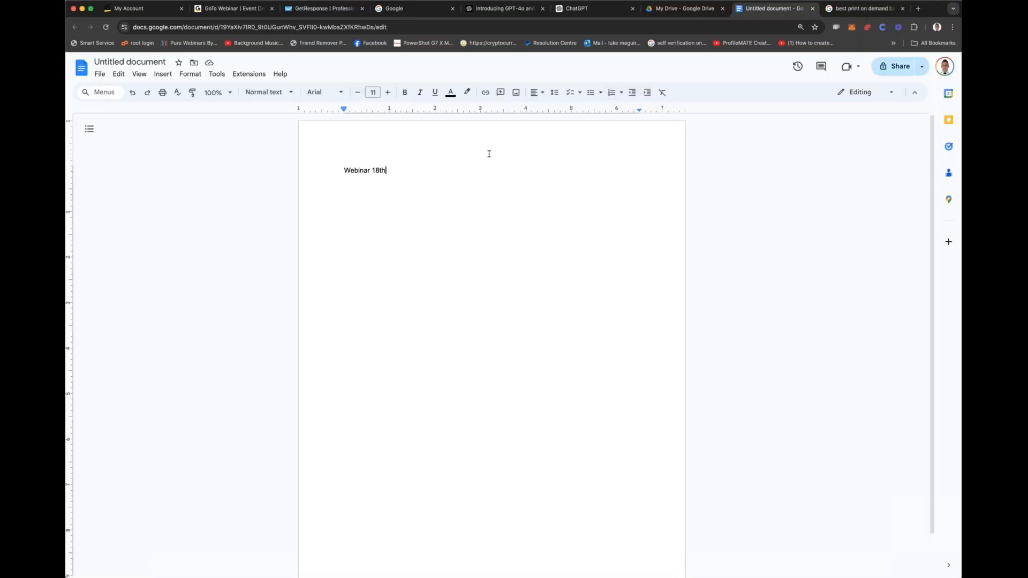
Step: Enlarge all of the document's text to font size 20
{"action": "key", "text": "super+a"}
{"action": "left_click", "coordinate": [387, 92]}
{"action": "left_click", "coordinate": [387, 92]}
{"action": "left_click", "coordinate": [387, 92]}
{"action": "left_click", "coordinate": [387, 92]}
{"action": "left_click", "coordinate": [388, 93]}
{"action": "left_click", "coordinate": [388, 93]}
{"action": "left_click", "coordinate": [387, 94]}
{"action": "left_click", "coordinate": [388, 94]}
{"action": "left_click", "coordinate": [388, 94]}
{"action": "left_click", "coordinate": [596, 163]}
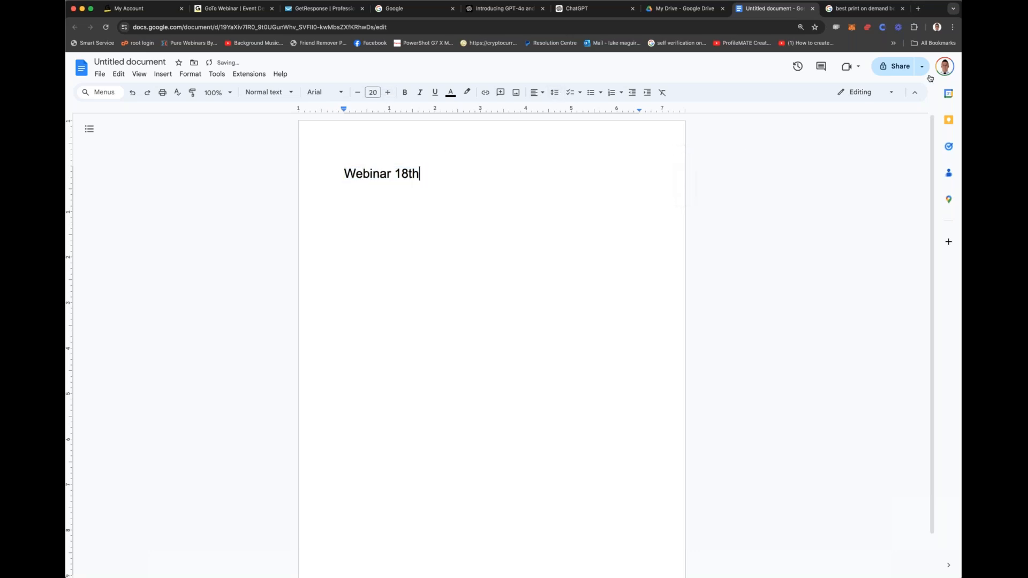
Step: Share the document so that anyone with the link can access it as Viewer
{"action": "left_click", "coordinate": [895, 65]}
{"action": "left_click", "coordinate": [570, 358]}
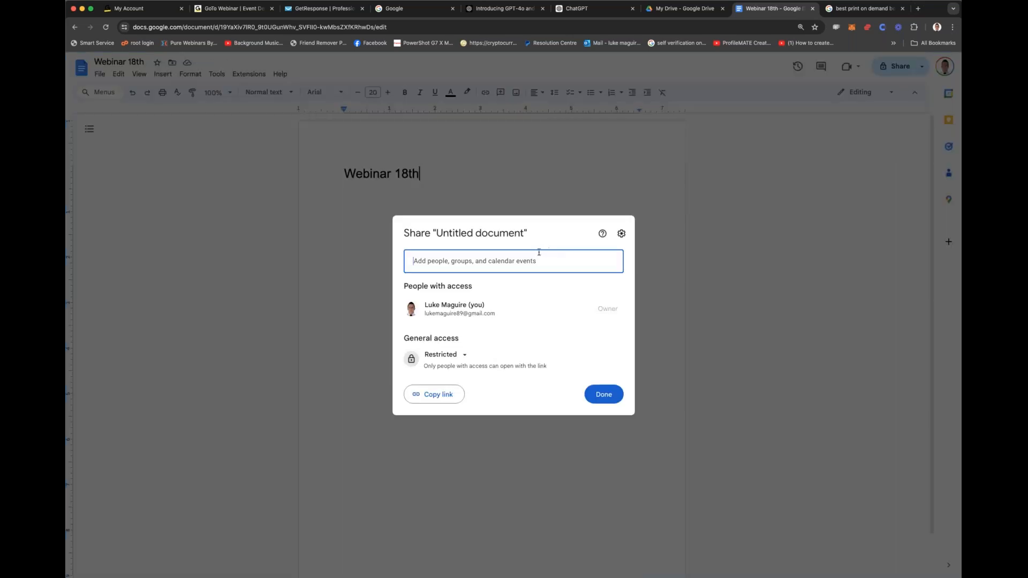
{"action": "left_click", "coordinate": [442, 355]}
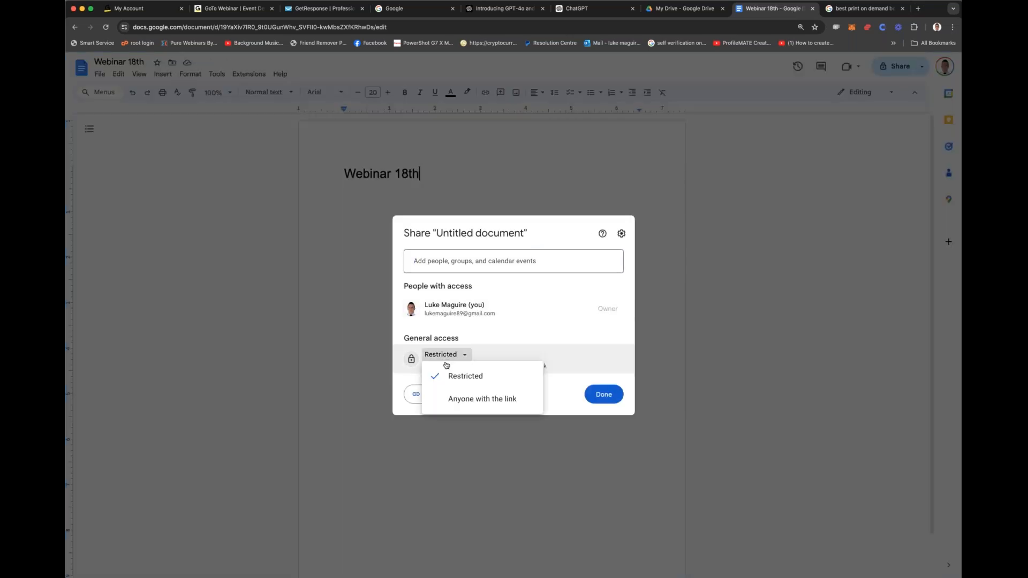
{"action": "left_click", "coordinate": [454, 399]}
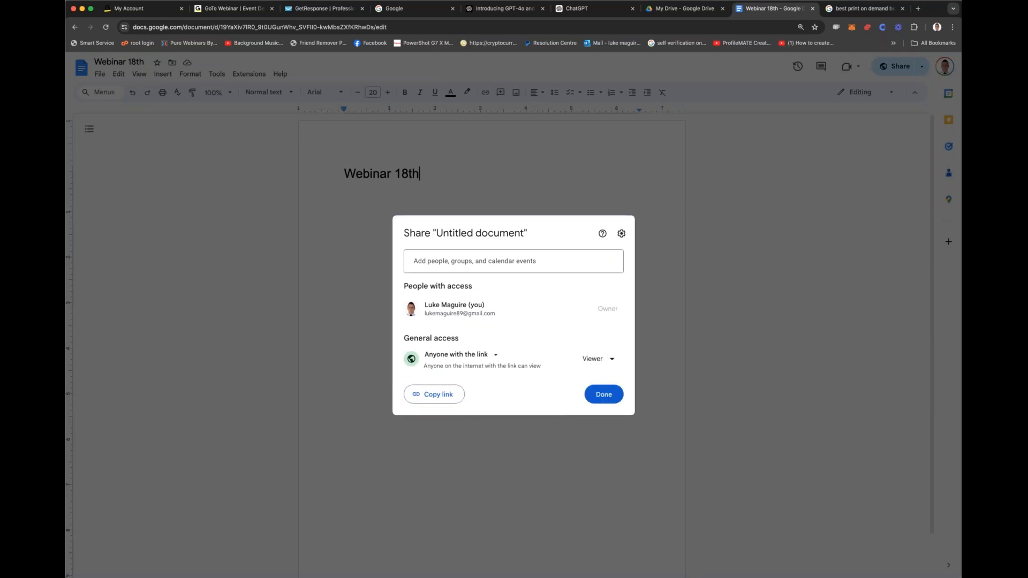
{"action": "left_click", "coordinate": [603, 395]}
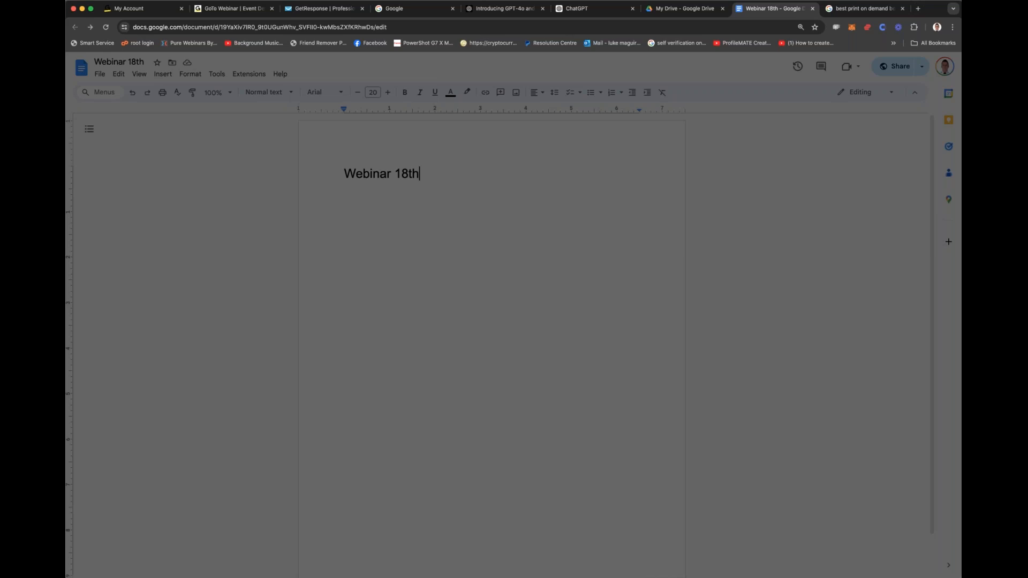
Step: Rename the document as "Webinar 18th - AI training free tools"
{"action": "left_click", "coordinate": [143, 62]}
{"action": "type", "text": "- AI"}
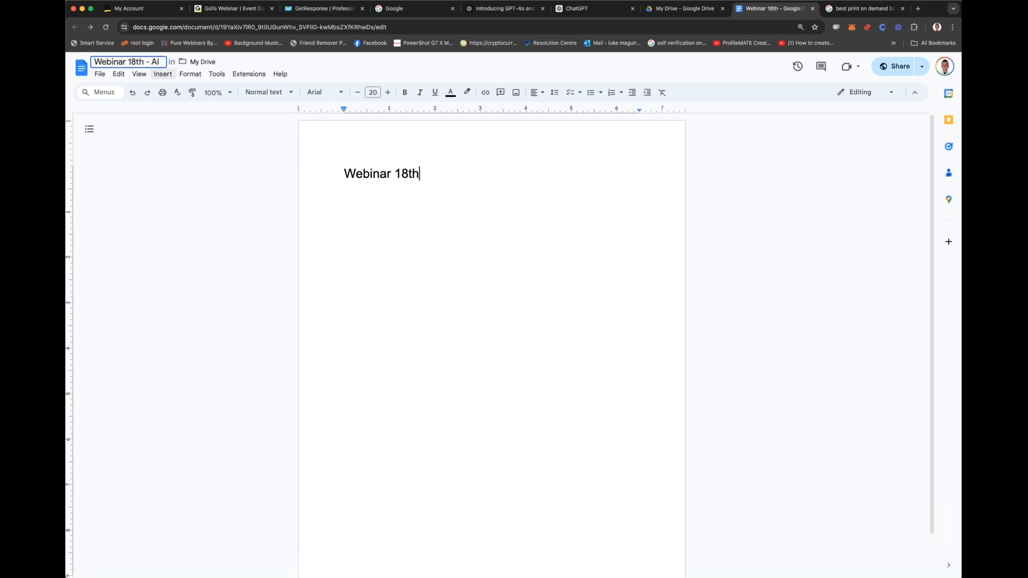
{"action": "type", "text": " training free tools"}
{"action": "key", "text": "BackSpace"}
{"action": "key", "text": "BackSpace"}
{"action": "key", "text": "BackSpace"}
{"action": "key", "text": "BackSpace"}
{"action": "key", "text": "BackSpace"}
{"action": "type", "text": "tools"}
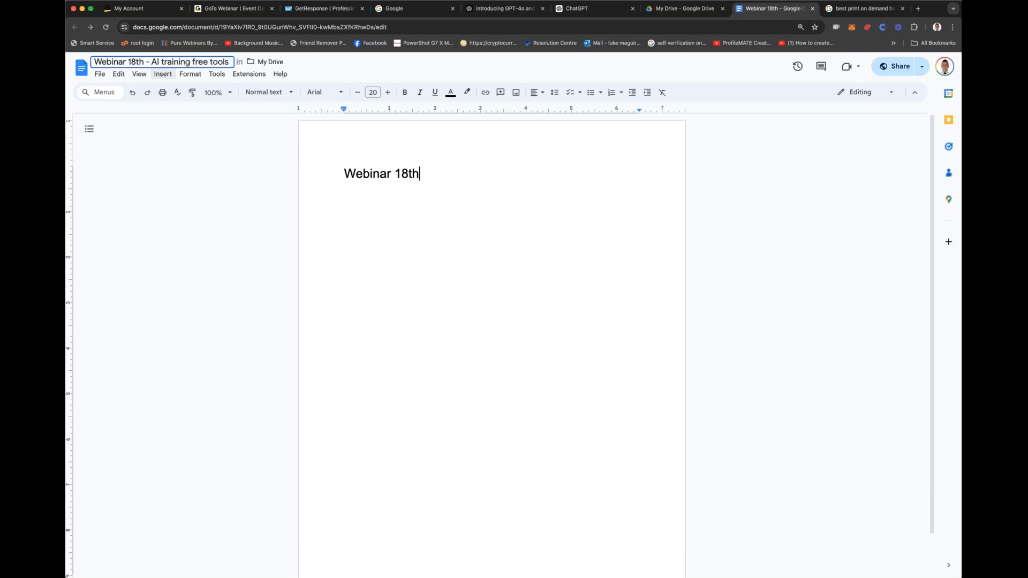
Step: Start a numbered list on a new line below the "Webinar 18th" heading
{"action": "left_click", "coordinate": [453, 176]}
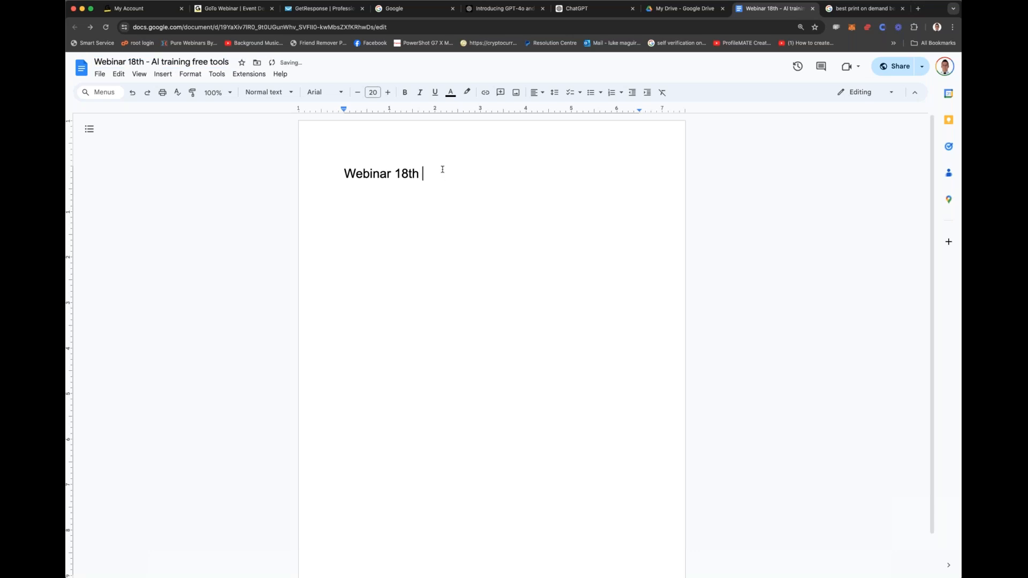
{"action": "key", "text": "Return"}
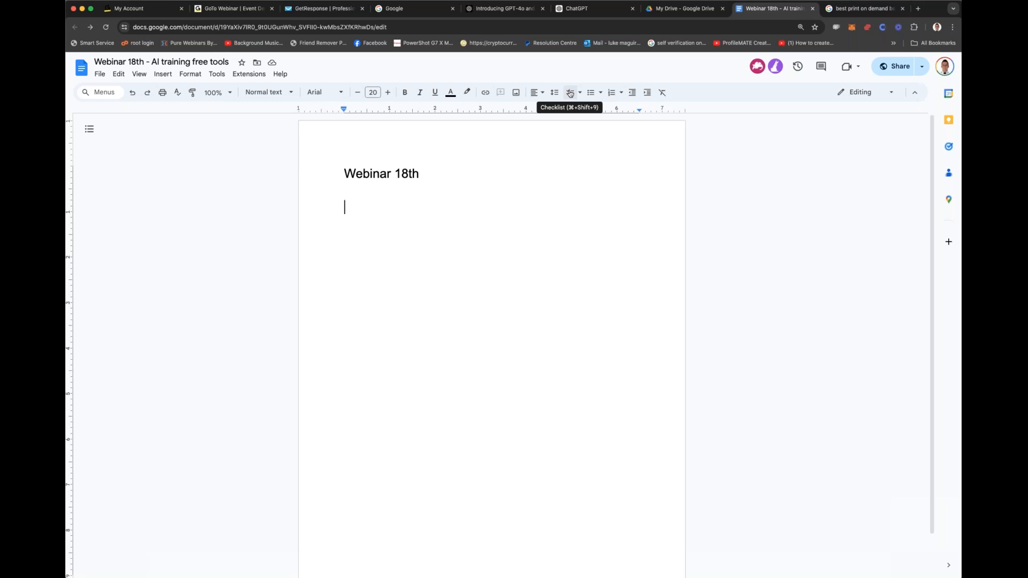
{"action": "left_click", "coordinate": [611, 92]}
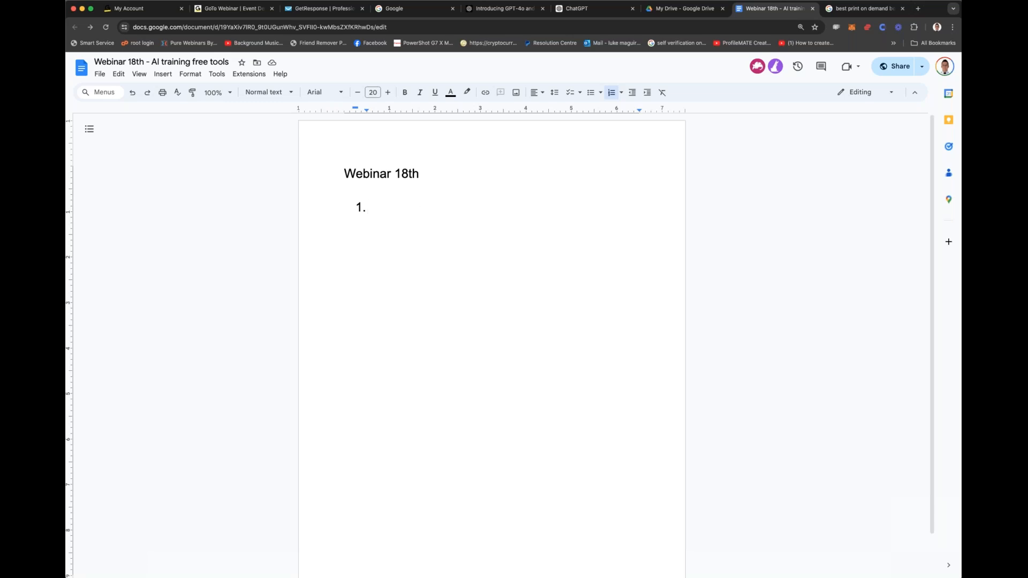
Step: Open the presenter's main YouTube channel in a new browser tab, dropping the number from the channel address
{"action": "left_click", "coordinate": [919, 9]}
{"action": "type", "text": "youtub"}
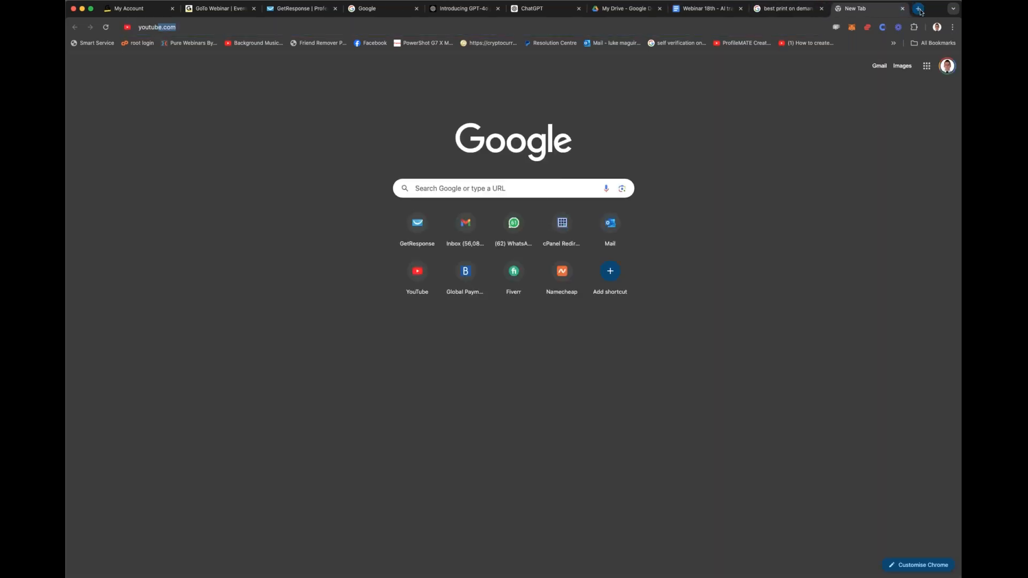
{"action": "type", "text": "e.com/lukemaguire89"}
{"action": "key", "text": "Return"}
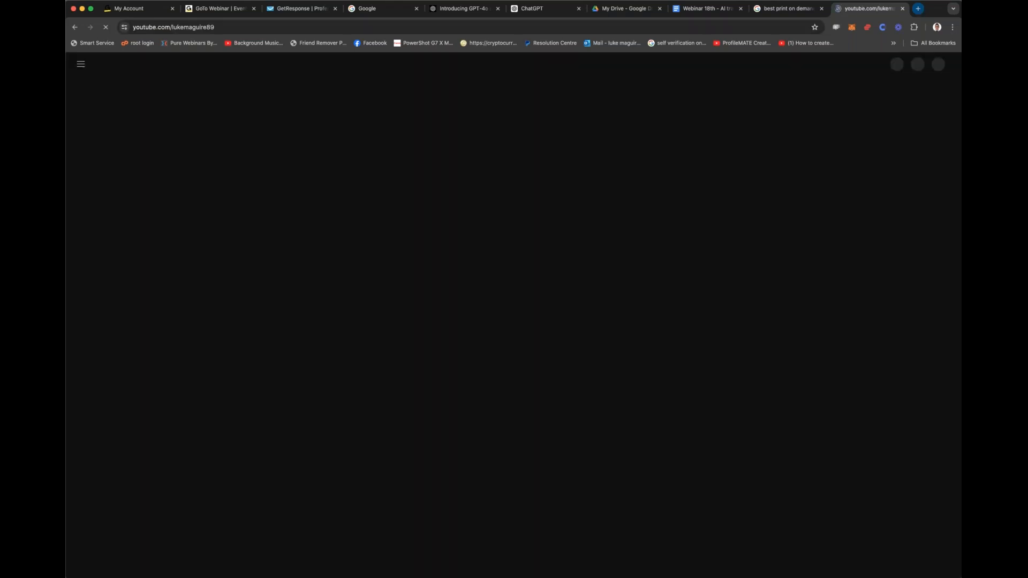
{"action": "left_click", "coordinate": [316, 23]}
{"action": "left_click", "coordinate": [316, 24]}
{"action": "key", "text": "BackSpace"}
{"action": "key", "text": "BackSpace"}
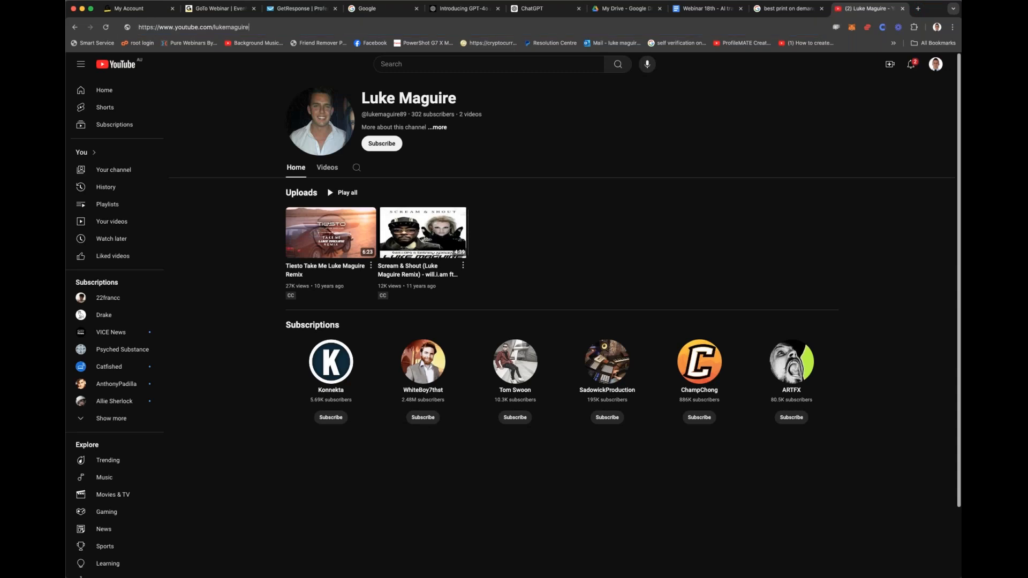
{"action": "key", "text": "Return"}
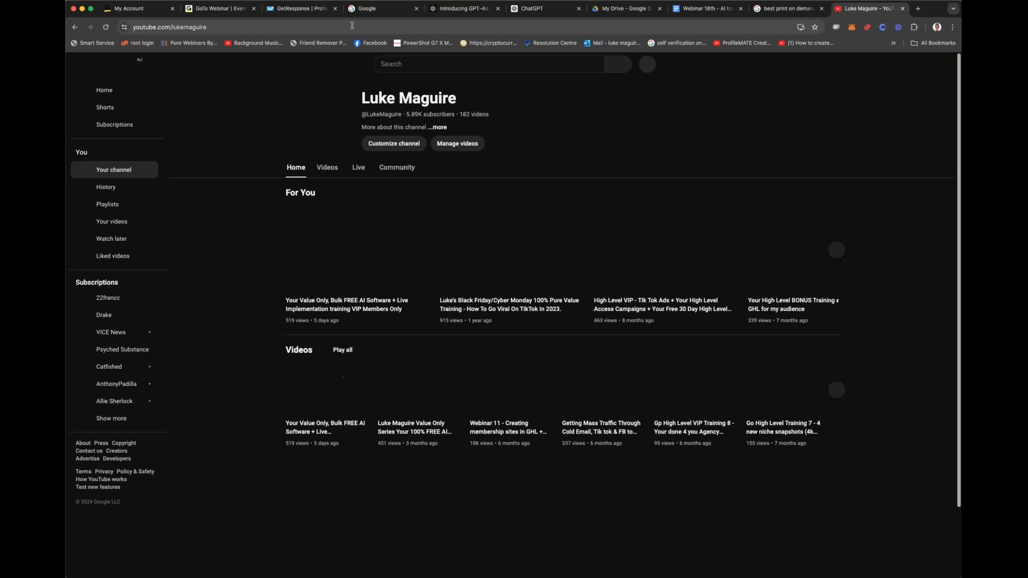
Step: Open the channel's latest video, "Your Value Only, Bulk FREE AI Software + Live Implementation training VIP Members Only", and pause it
{"action": "left_click", "coordinate": [327, 167]}
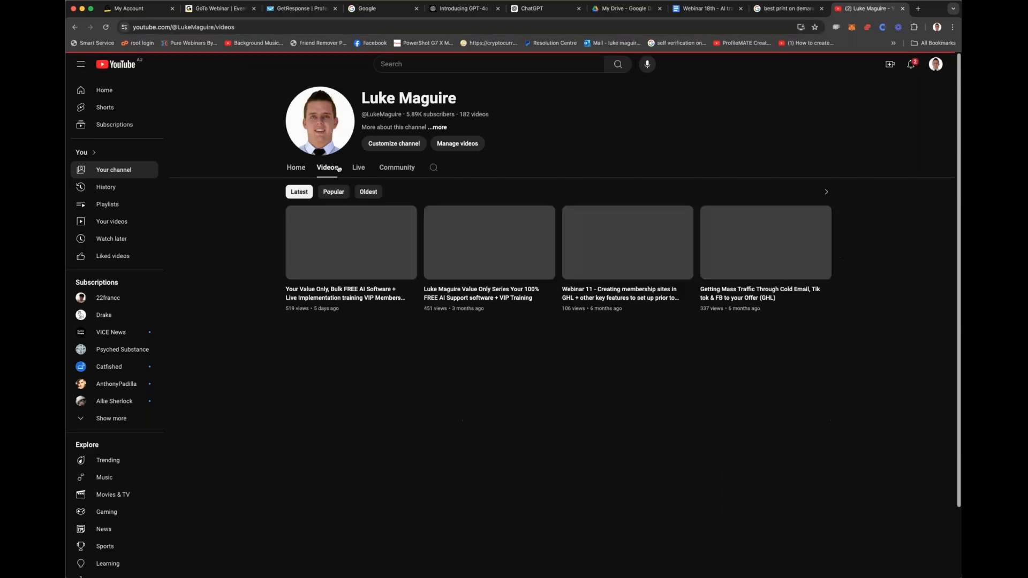
{"action": "left_click", "coordinate": [336, 293]}
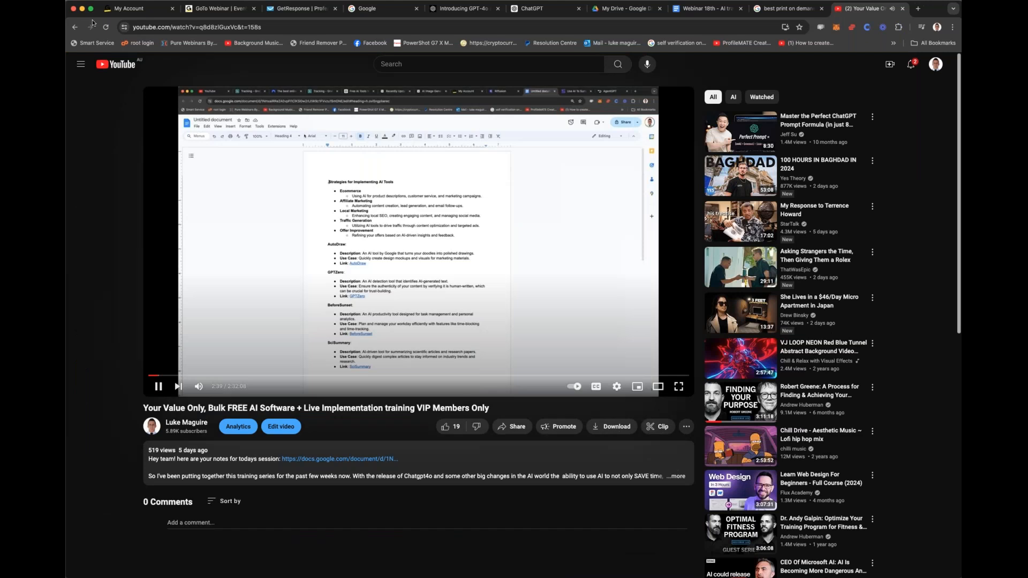
{"action": "left_click", "coordinate": [309, 317]}
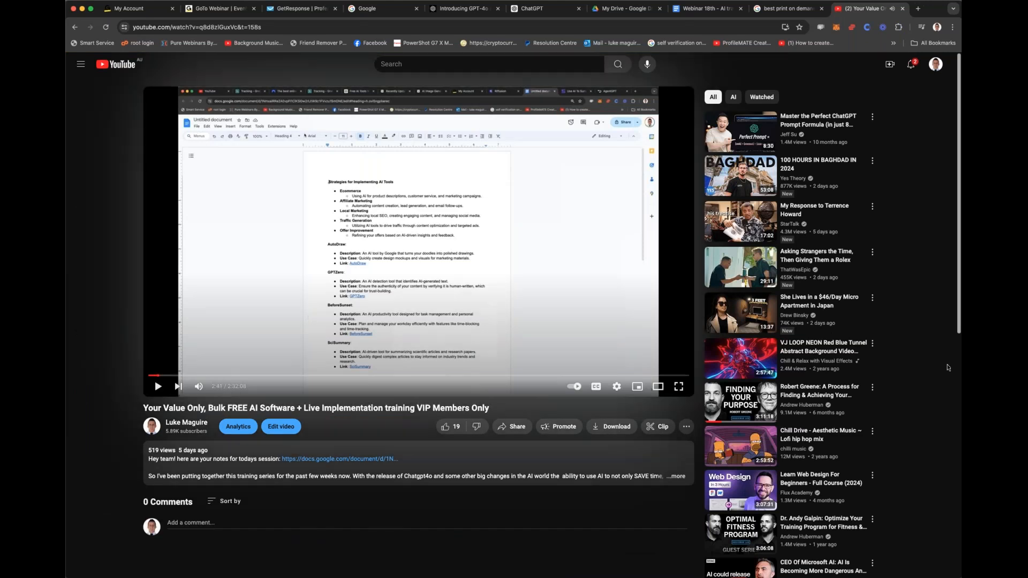
Step: Return to the webinar document and add "Webinar 1 replay link -" above the heading, followed by the pasted video URL
{"action": "left_click", "coordinate": [707, 8]}
{"action": "left_click", "coordinate": [365, 156]}
{"action": "left_click", "coordinate": [342, 170]}
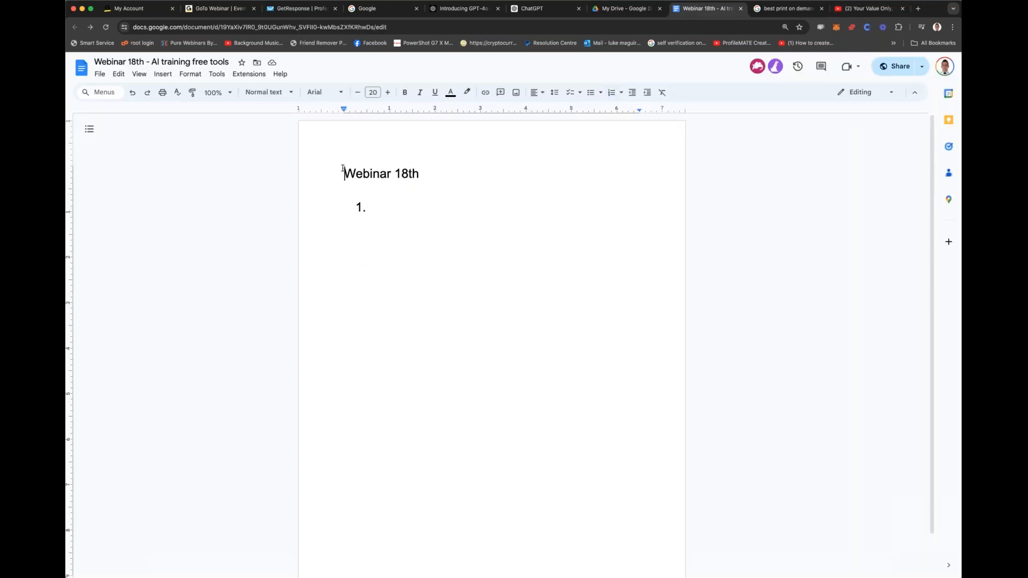
{"action": "key", "text": "Return"}
{"action": "left_click_drag", "start_coordinate": [344, 168], "coordinate": [351, 168]}
{"action": "type", "text": "webinar 1 repla"}
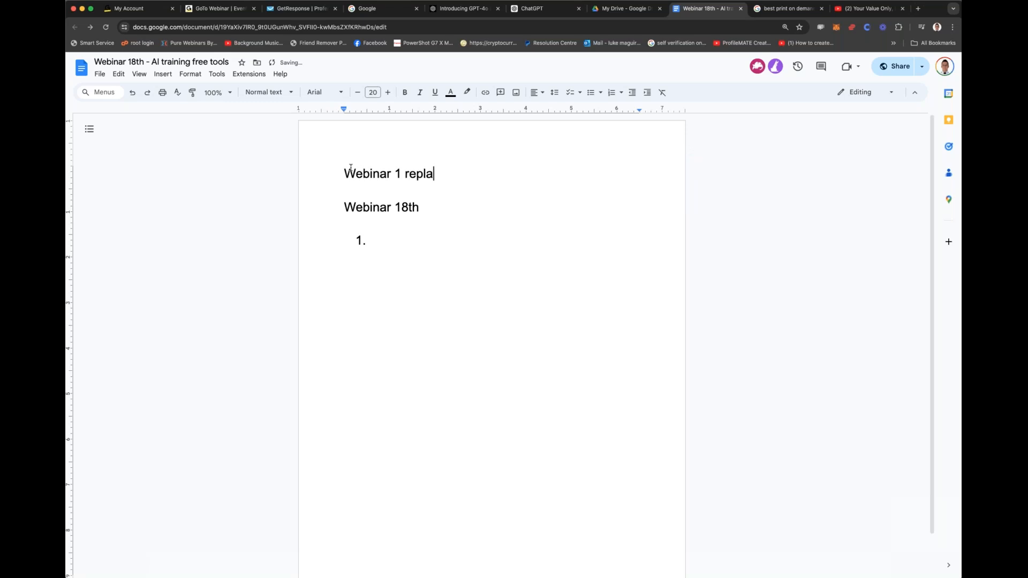
{"action": "type", "text": "y link -"}
{"action": "type", "text": "https://www.youtube.com/watch?v=q8d8zlGuxVc&t=158s"}
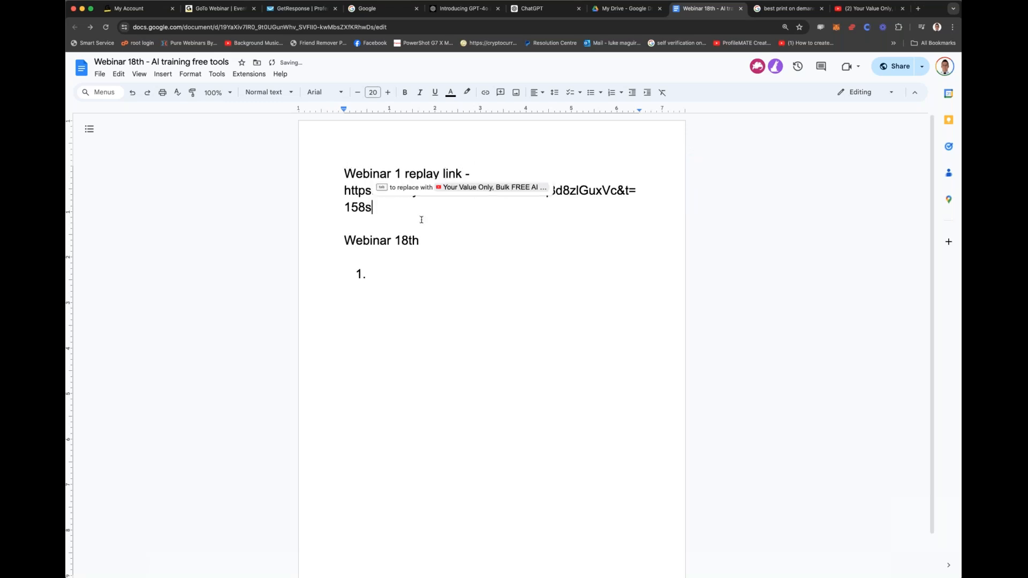
Step: Add a line break directly after the pasted replay URL so it turns into a hyperlink
{"action": "double_click", "coordinate": [431, 262]}
{"action": "double_click", "coordinate": [443, 269]}
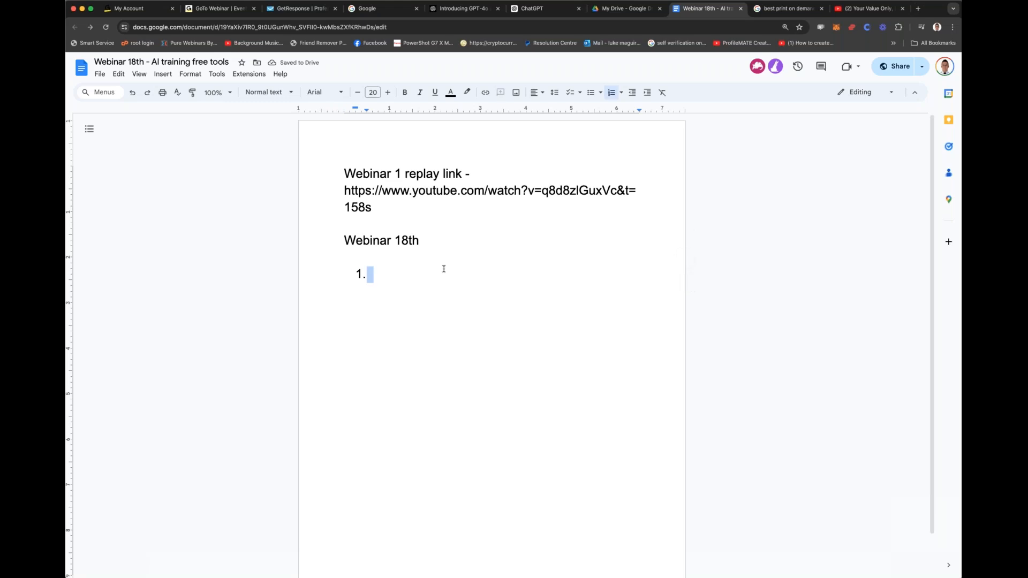
{"action": "left_click", "coordinate": [427, 270]}
{"action": "left_click", "coordinate": [405, 214]}
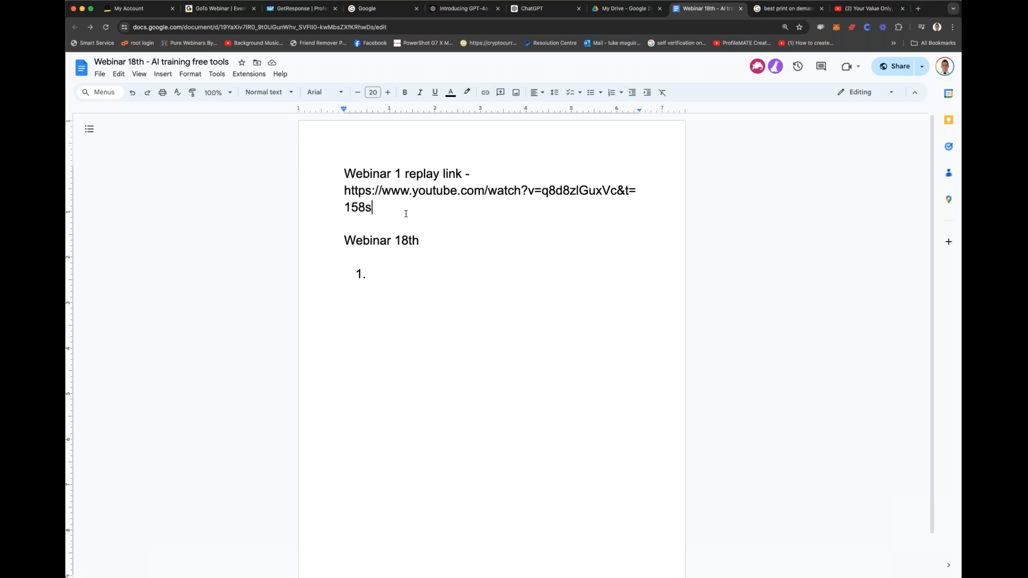
{"action": "key", "text": "Return"}
Step: Begin the first numbered item with "How can we use AI to take over the 'bulky' or 'heavy' tasks needed in"
{"action": "double_click", "coordinate": [415, 286]}
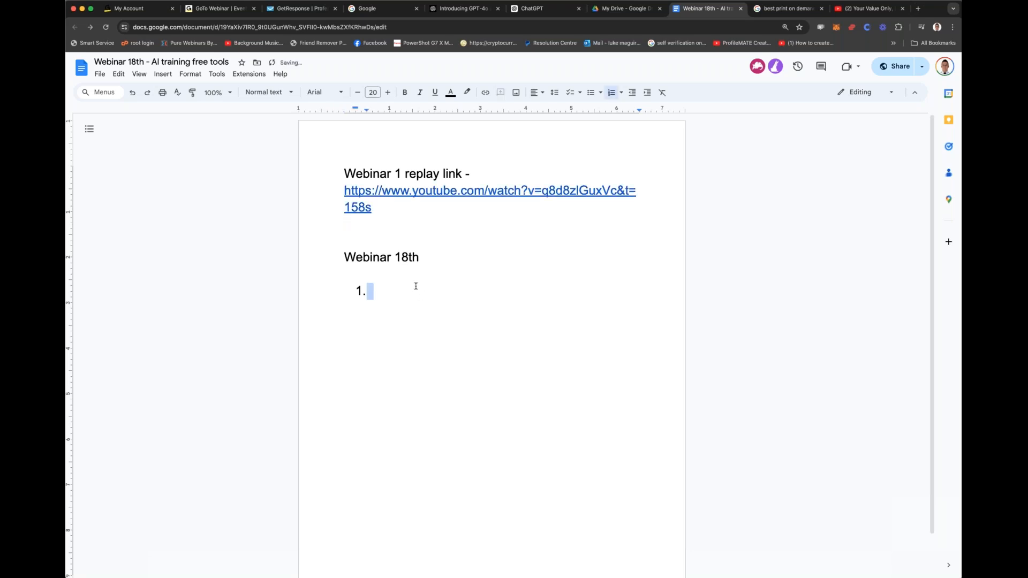
{"action": "left_click", "coordinate": [419, 294]}
{"action": "type", "text": "How can we use AI to"}
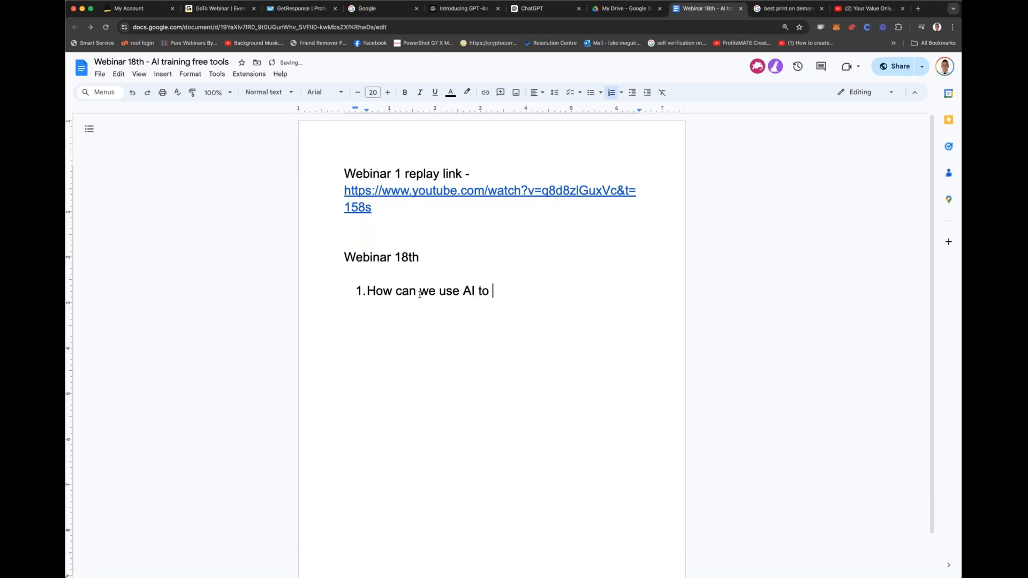
{"action": "type", "text": " take over the "}
{"action": "type", "text": "'"}
{"action": "type", "text": "bulky' or '"}
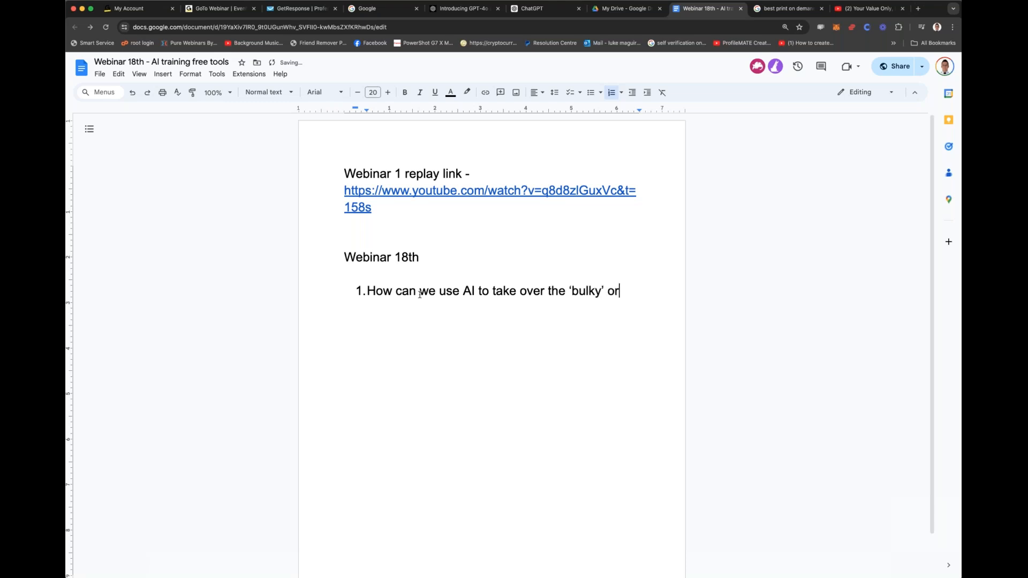
{"action": "type", "text": "heavy'tasks needed in j"}
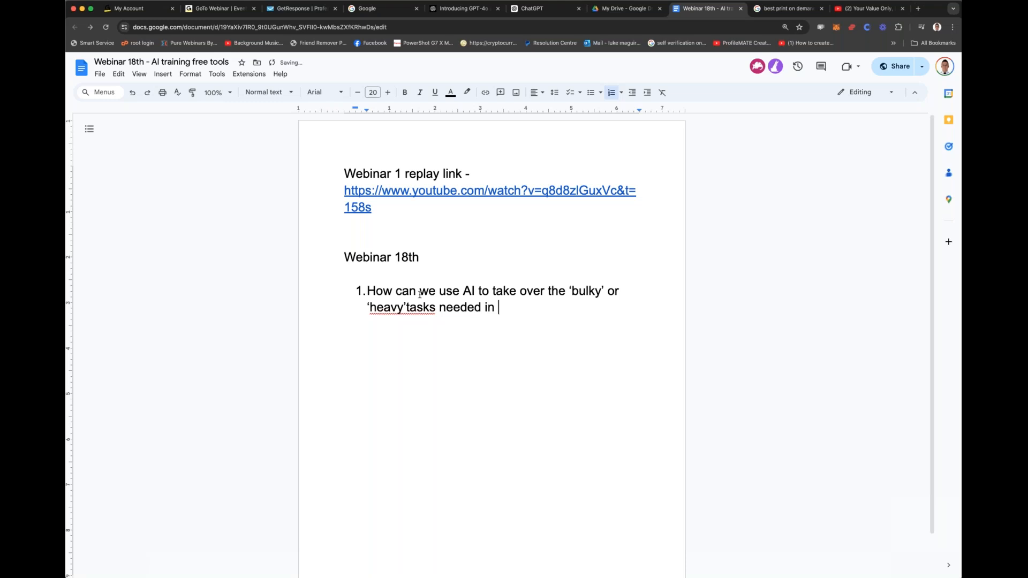
Step: Finish the first numbered item with "different business models." and insert the missing space after 'heavy'
{"action": "key", "text": "BackSpace"}
{"action": "type", "text": "-"}
{"action": "key", "text": "BackSpace"}
{"action": "type", "text": "difer"}
{"action": "key", "text": "BackSpace"}
{"action": "key", "text": "BackSpace"}
{"action": "type", "text": "ferent busi"}
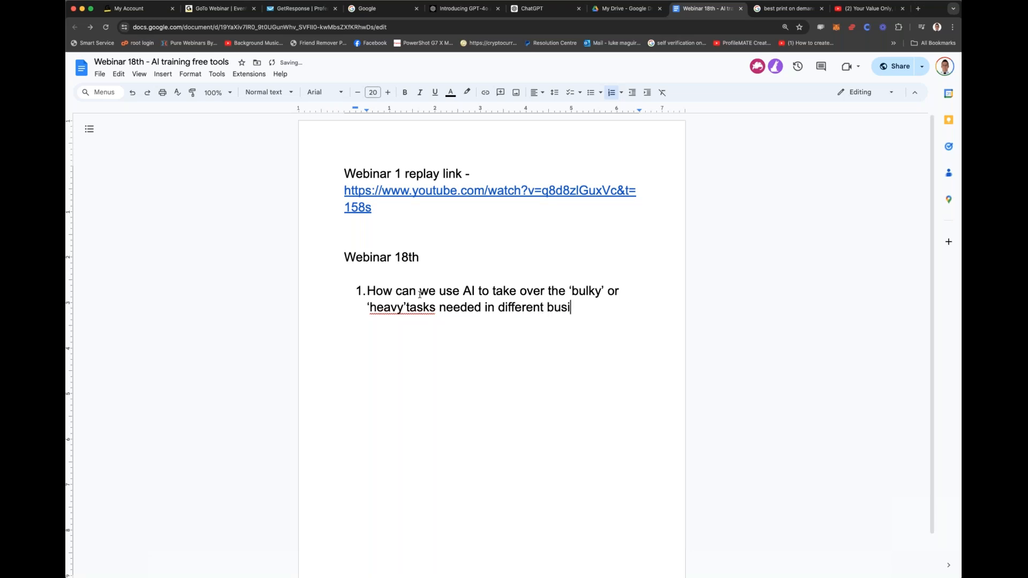
{"action": "type", "text": "ness models."}
{"action": "left_click", "coordinate": [407, 308]}
{"action": "double_click", "coordinate": [482, 322]}
{"action": "left_click", "coordinate": [476, 320]}
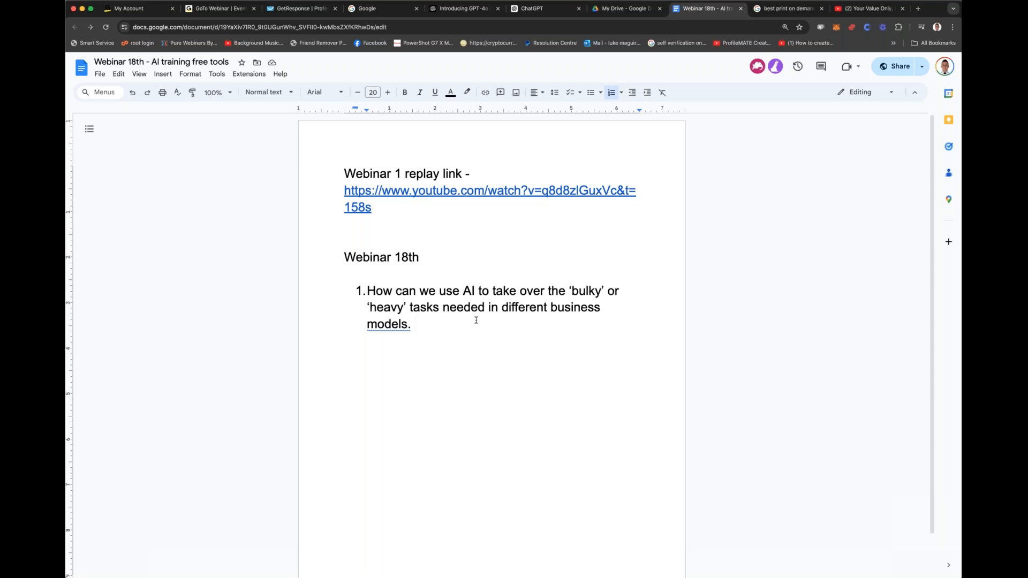
Step: End the numbered list and write "The ultimate AI business's that you can start today:" below it
{"action": "key", "text": "Return"}
{"action": "key", "text": "Return"}
{"action": "type", "text": "The ultm"}
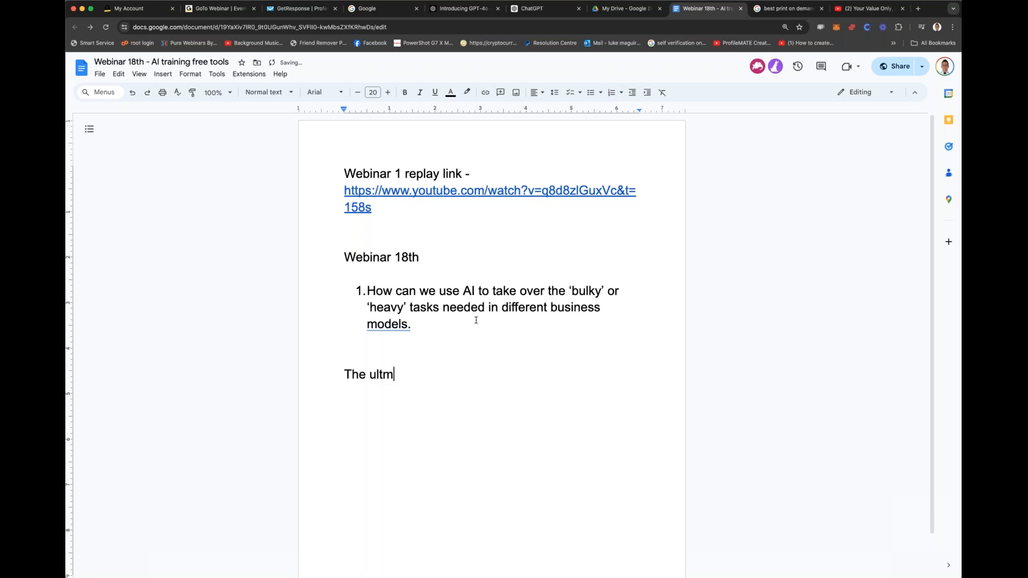
{"action": "type", "text": "ate"}
{"action": "type", "text": "9"}
{"action": "key", "text": "BackSpace"}
{"action": "type", "text": "AI business's that"}
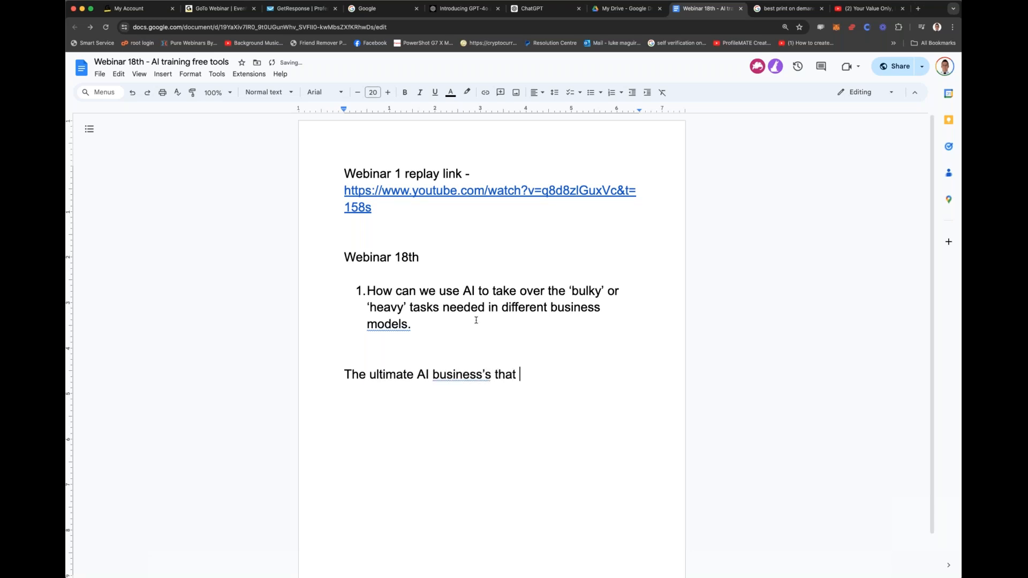
{"action": "type", "text": " you can start today:"}
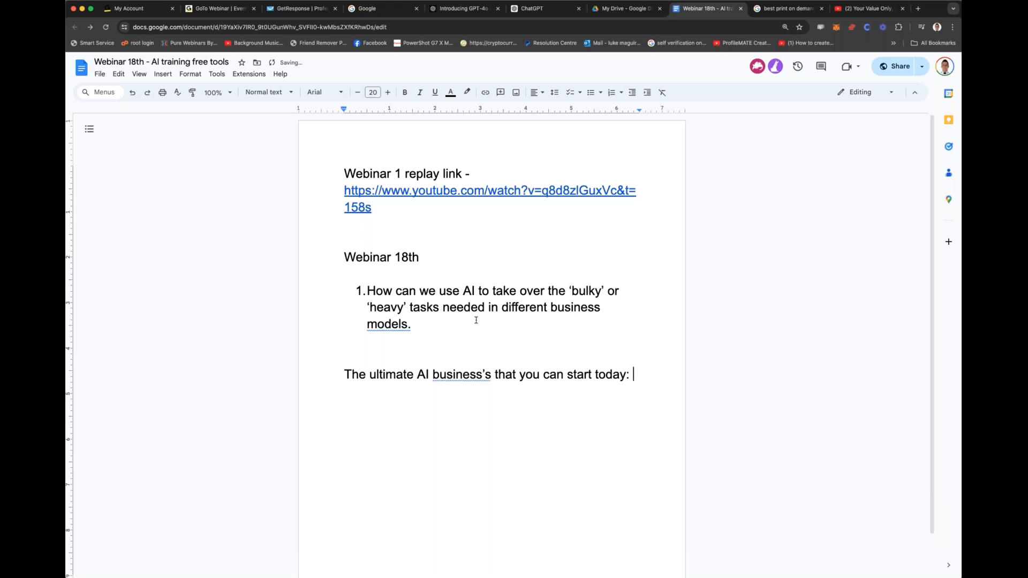
Step: Start a bulleted list below that line with the items "POD" and "Print on demand"
{"action": "key", "text": "Return"}
{"action": "left_click", "coordinate": [590, 94]}
{"action": "type", "text": "POD"}
{"action": "key", "text": "Return"}
{"action": "key", "text": "Return"}
{"action": "left_click", "coordinate": [454, 392]}
{"action": "key", "text": "Return"}
{"action": "type", "text": "Print on dema"}
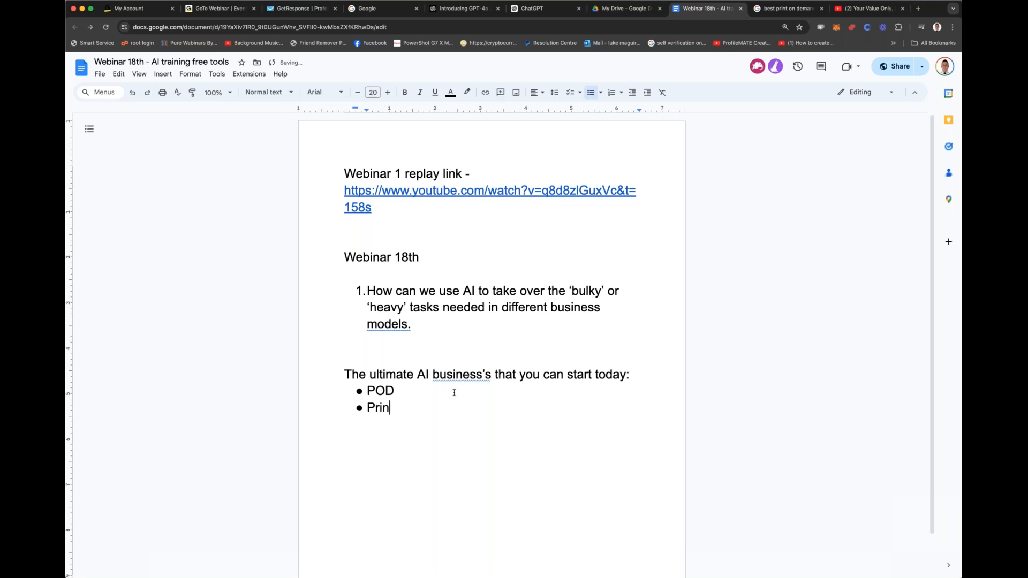
{"action": "type", "text": "nd"}
Step: Add an indented sub-bullet under "Print on demand" reading "The ability to create REAL, tangible products"
{"action": "key", "text": "Return"}
{"action": "key", "text": "Tab"}
{"action": "type", "text": "The ability to create REAL, tangigble product"}
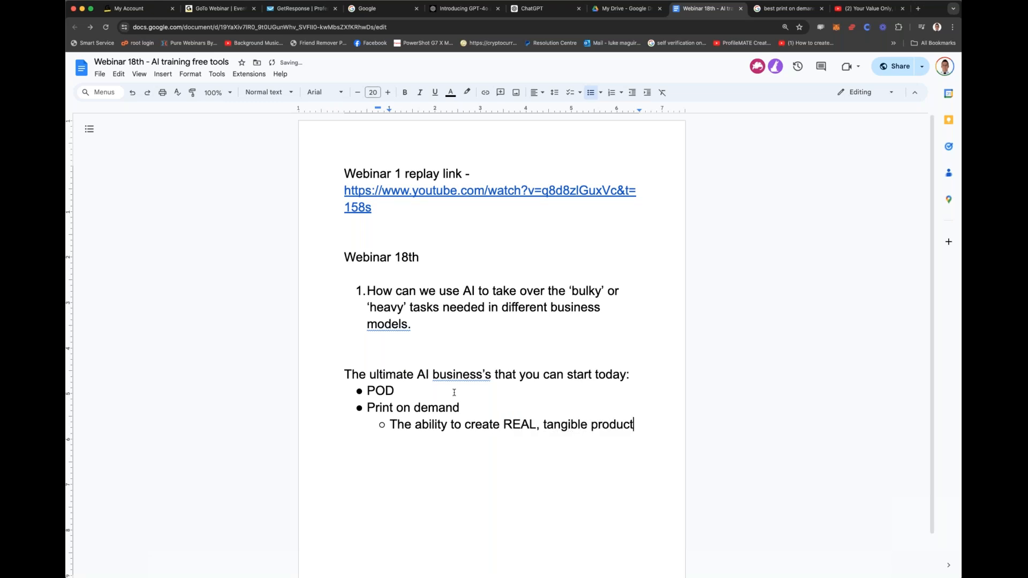
{"action": "type", "text": "s with YOUR "}
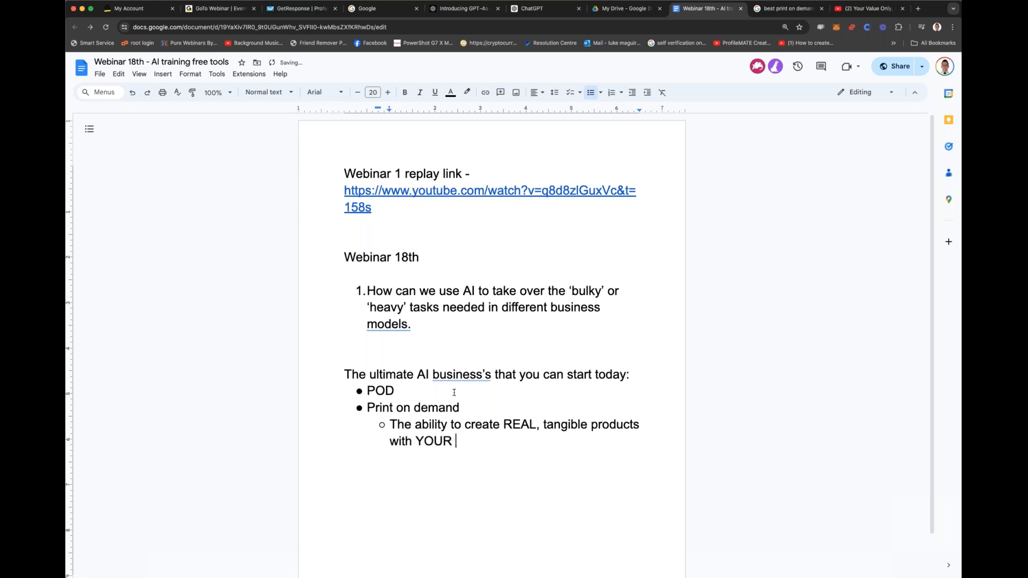
{"action": "type", "text": "branding/logos.des"}
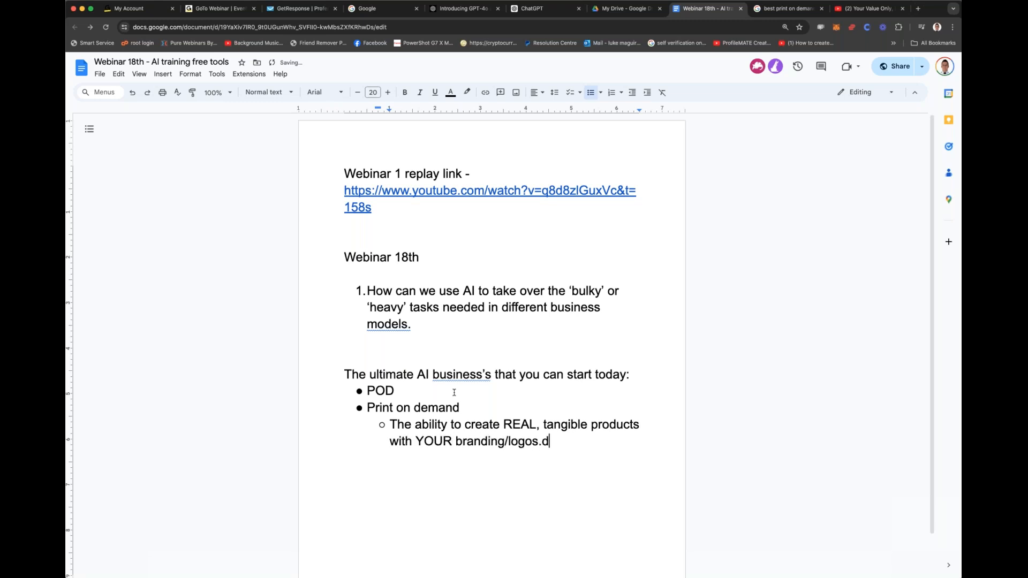
Step: Extend the sub-bullet under "Print on demand" with "with YOUR branding/logos/designs/quotes/memes/pictures etc on them"
{"action": "key", "text": "BackSpace"}
{"action": "key", "text": "BackSpace"}
{"action": "key", "text": "BackSpace"}
{"action": "key", "text": "BackSpace"}
{"action": "type", "text": "/designs/quotes/e"}
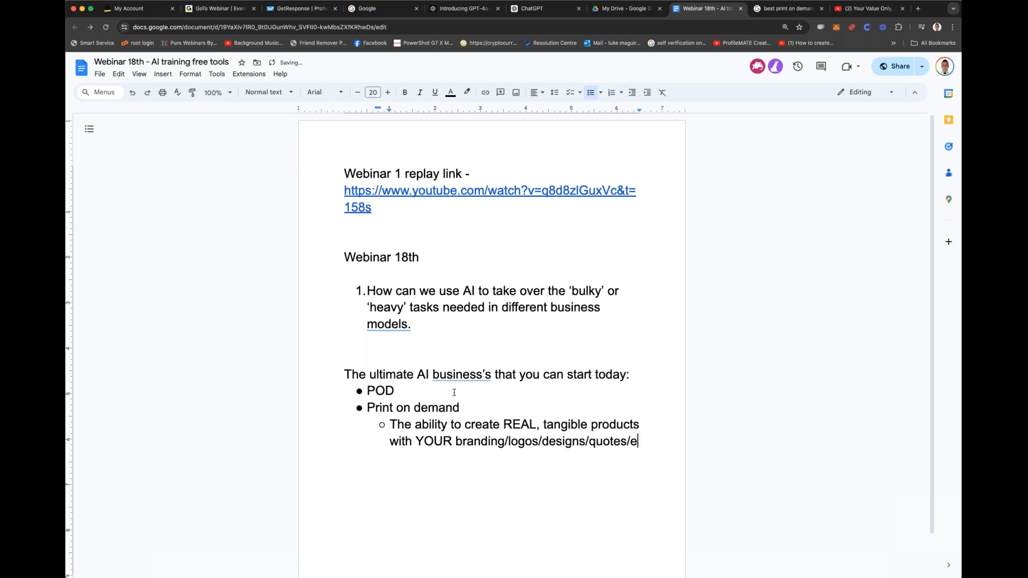
{"action": "key", "text": "BackSpace"}
{"action": "type", "text": "memes/pictures"}
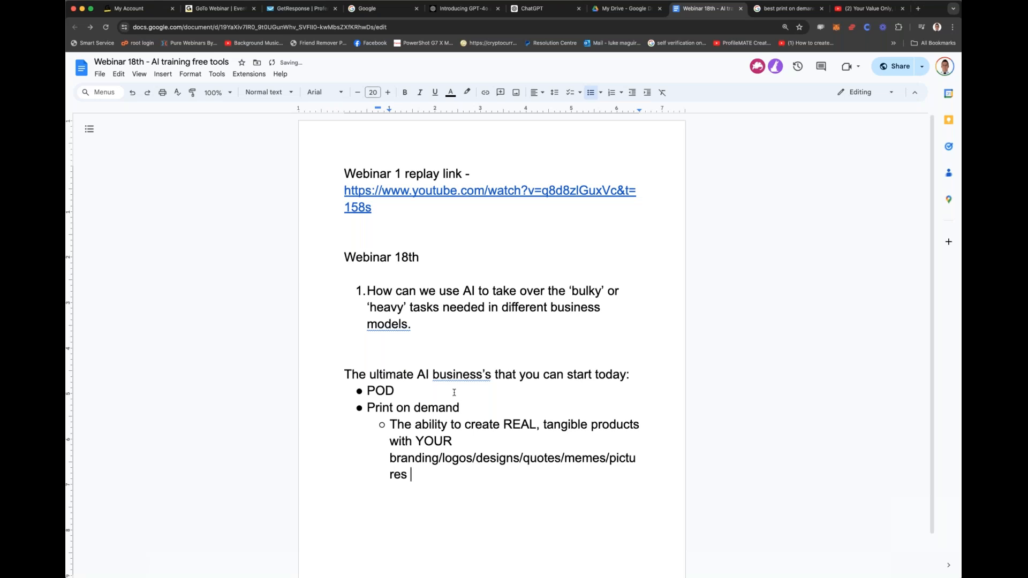
{"action": "type", "text": " etc on them"}
Step: Add a second sub-bullet under "Print on demand" reading "PROD legging, gym wear, books,"
{"action": "key", "text": "Return"}
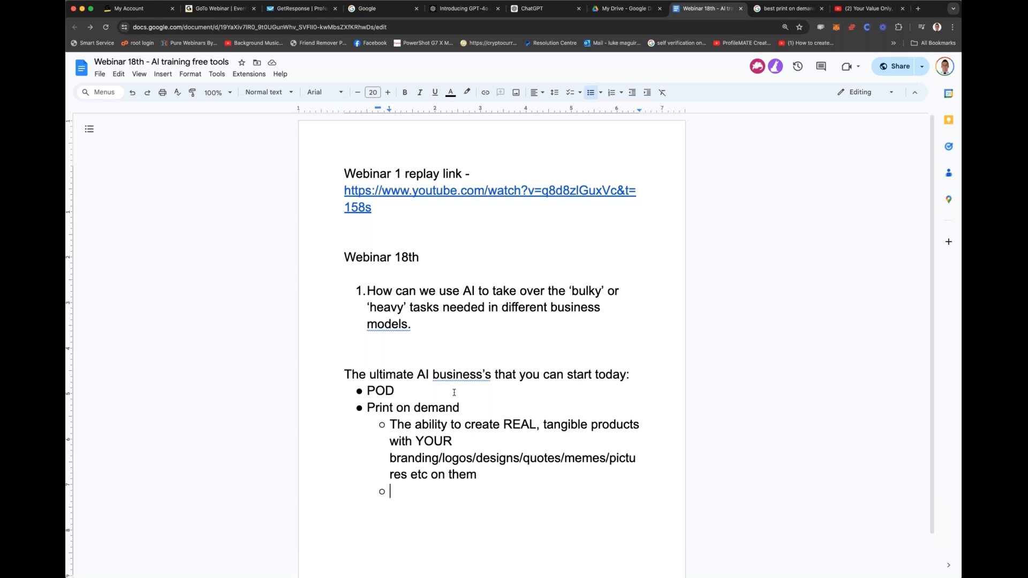
{"action": "type", "text": "PROD legging, gn"}
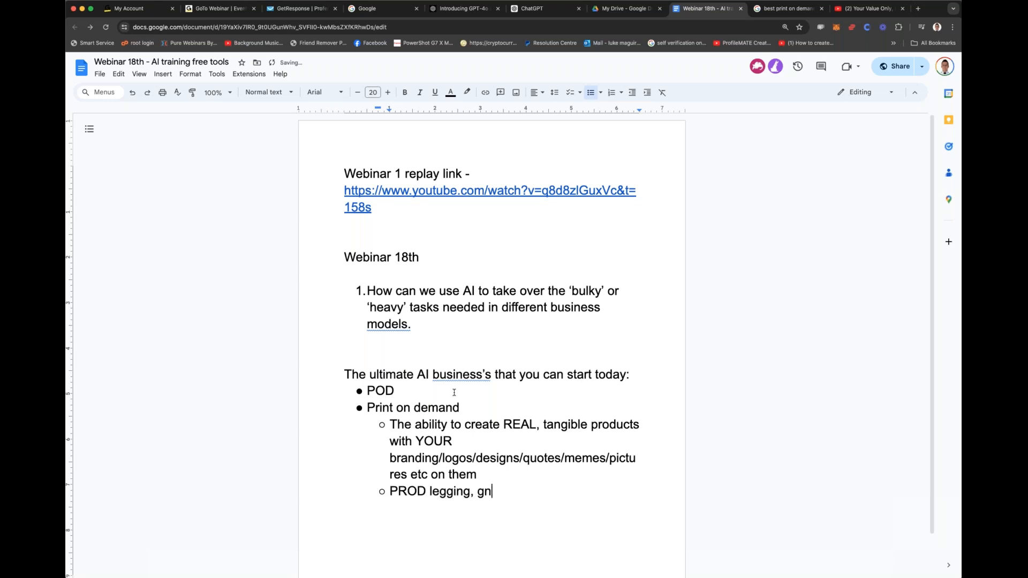
{"action": "key", "text": "BackSpace"}
{"action": "type", "text": "ym wear, books,"}
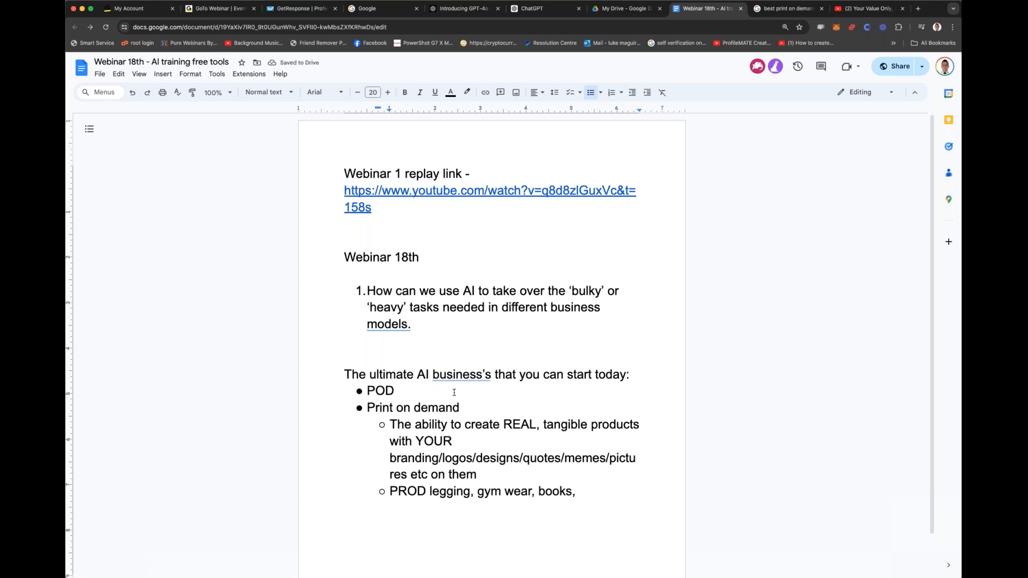
Step: End the bulleted list and write the line "HOW IT WORKS:" below it
{"action": "key", "text": "Return"}
{"action": "key", "text": "Return"}
{"action": "key", "text": "Return"}
{"action": "type", "text": "HOW IT WORKS:"}
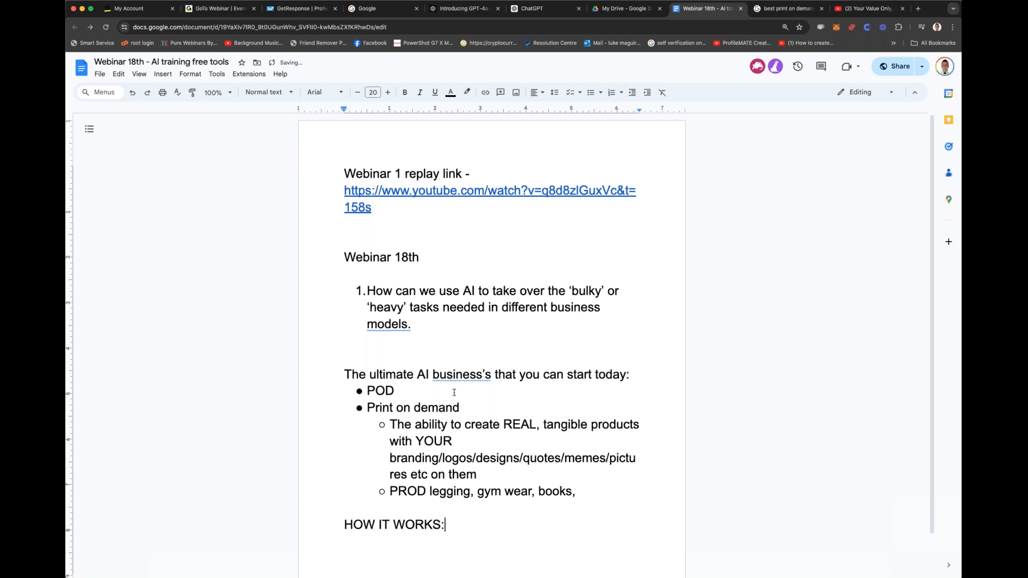
Step: Start a bulleted list under "HOW IT WORKS:" with "We choose a POD site that offers a product we want to SELL"
{"action": "key", "text": "Return"}
{"action": "left_click", "coordinate": [591, 94]}
{"action": "type", "text": "We choose a POD site"}
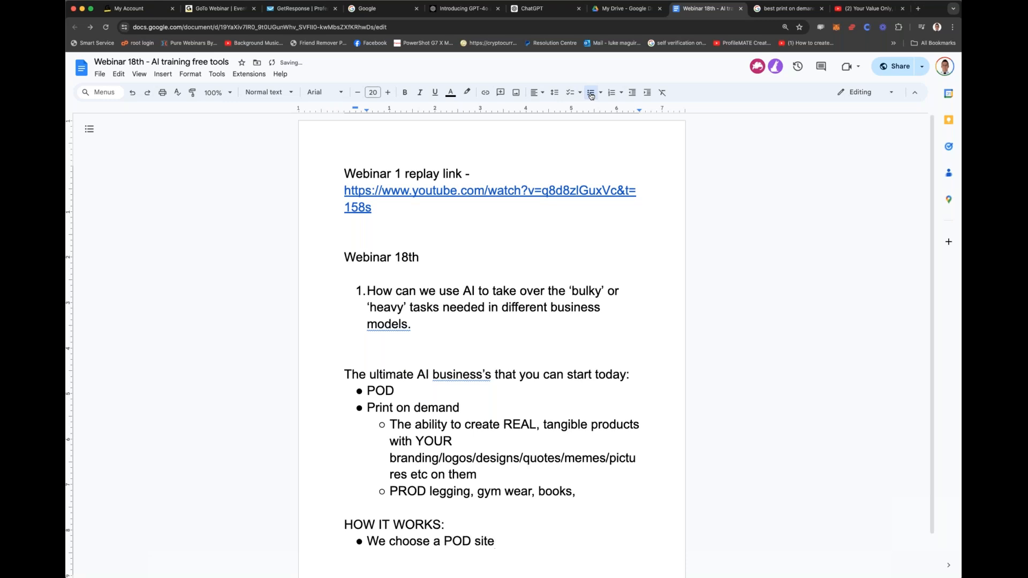
{"action": "type", "text": " that offers a product we want t"}
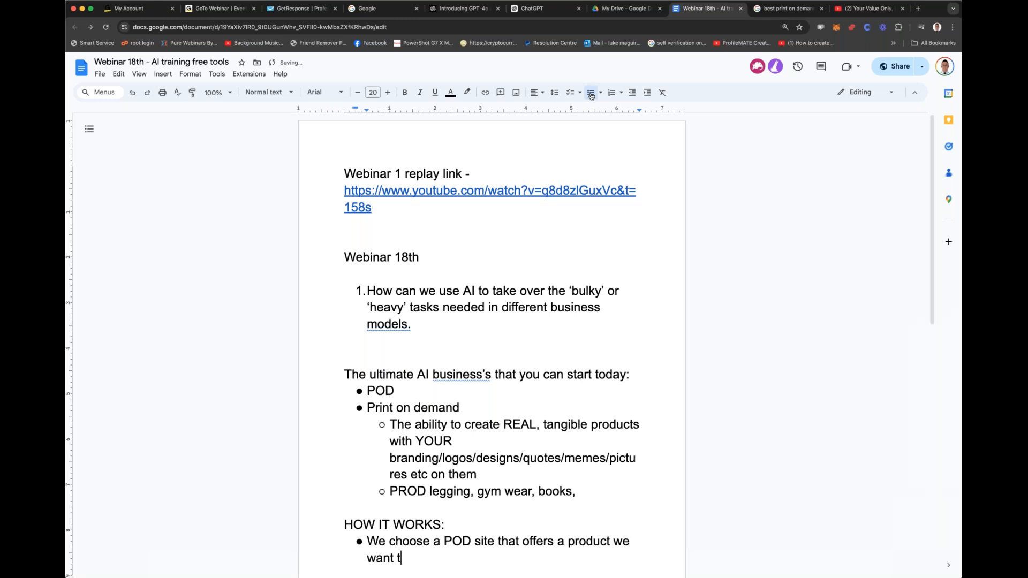
{"action": "type", "text": "o SELL"}
Step: Add the bullet "That site has stock and shows you cost price of the blank items (non printed items)"
{"action": "key", "text": "Return"}
{"action": "type", "text": "That site of"}
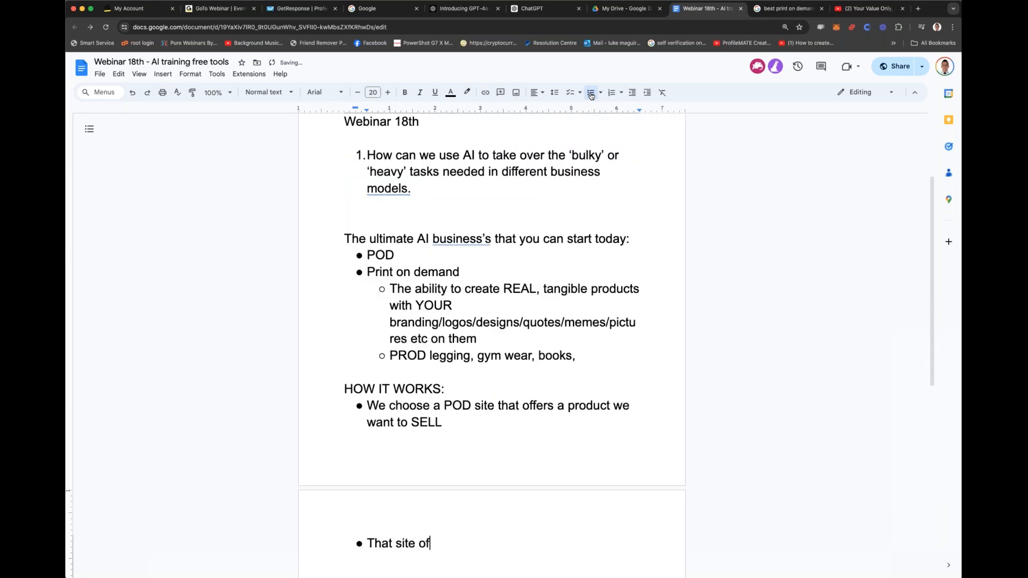
{"action": "key", "text": "BackSpace"}
{"action": "key", "text": "BackSpace"}
{"action": "type", "text": "has stock and show"}
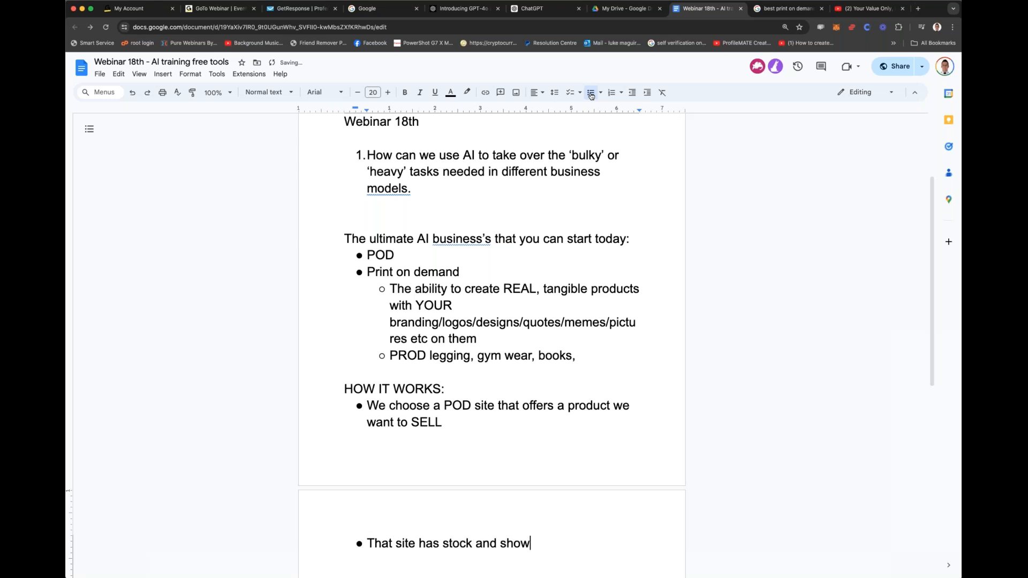
{"action": "type", "text": "s you cost price of "}
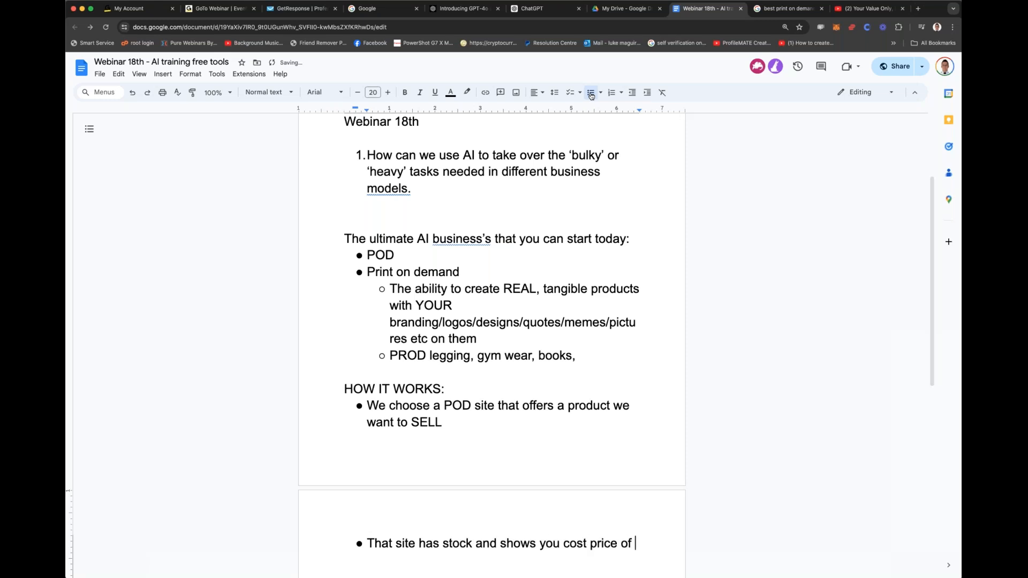
{"action": "type", "text": "the blank items "}
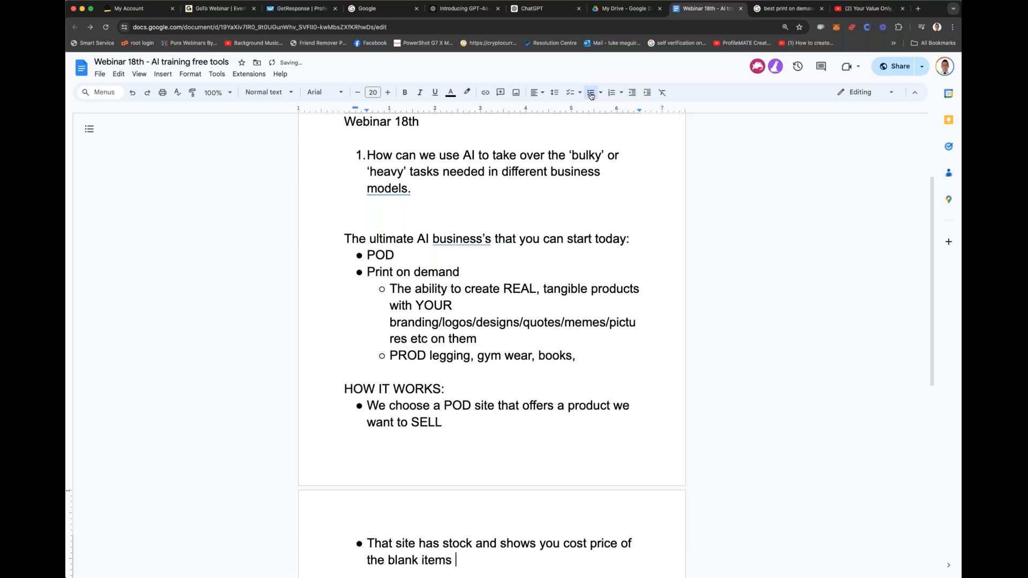
{"action": "type", "text": "(non printed items)"}
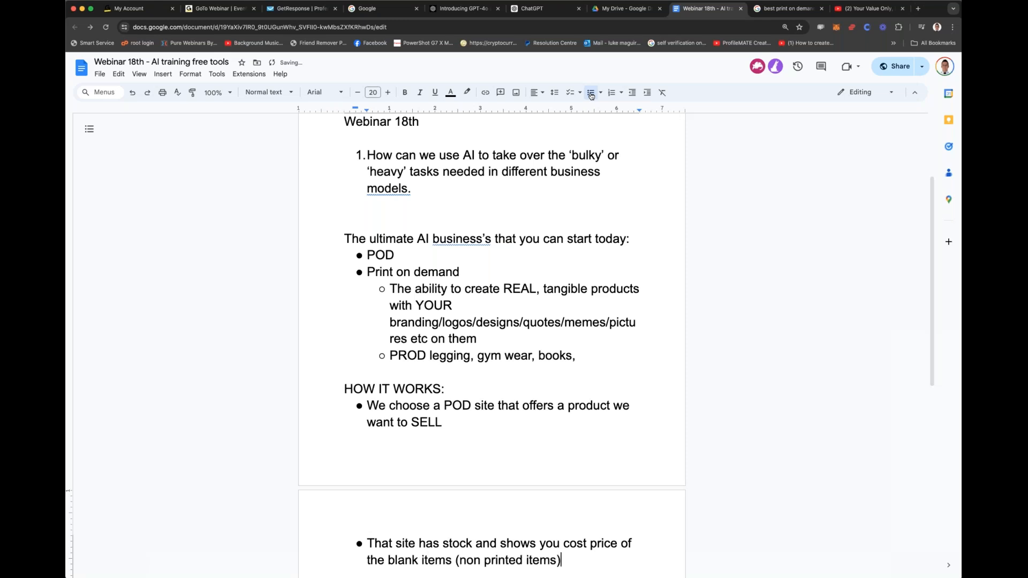
Step: Add a bullet below it reading "Upload your own designs/books/product onto THEIR blank templates"
{"action": "key", "text": "Return"}
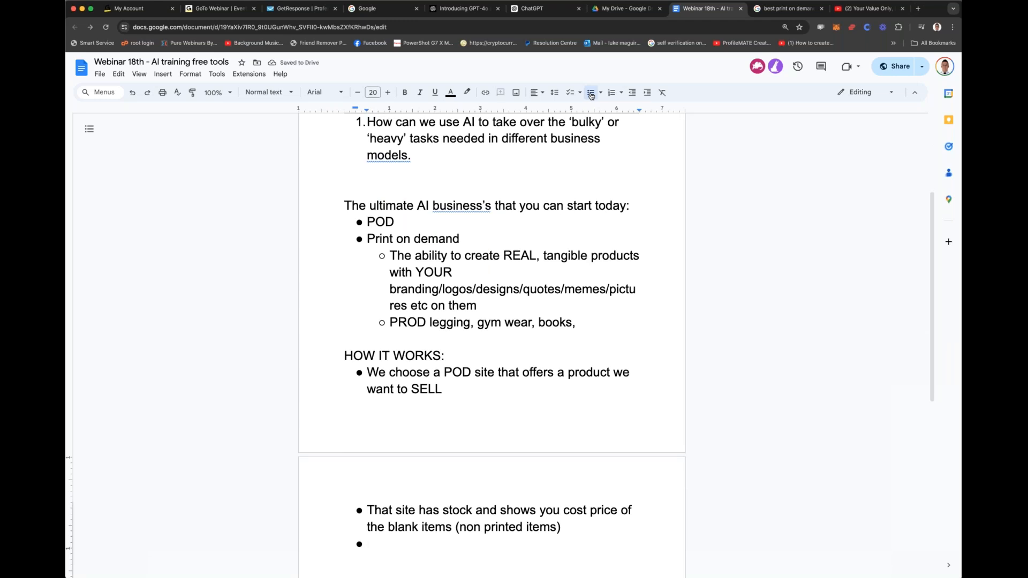
{"action": "type", "text": "Upload your own d"}
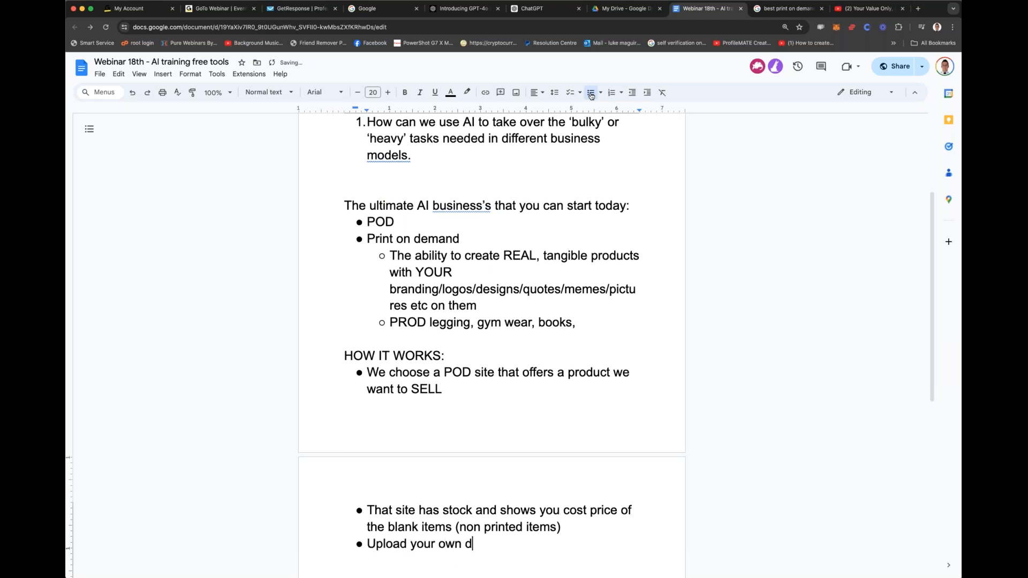
{"action": "type", "text": "esigns"}
{"action": "key", "text": "BackSpace"}
{"action": "type", "text": "/books/"}
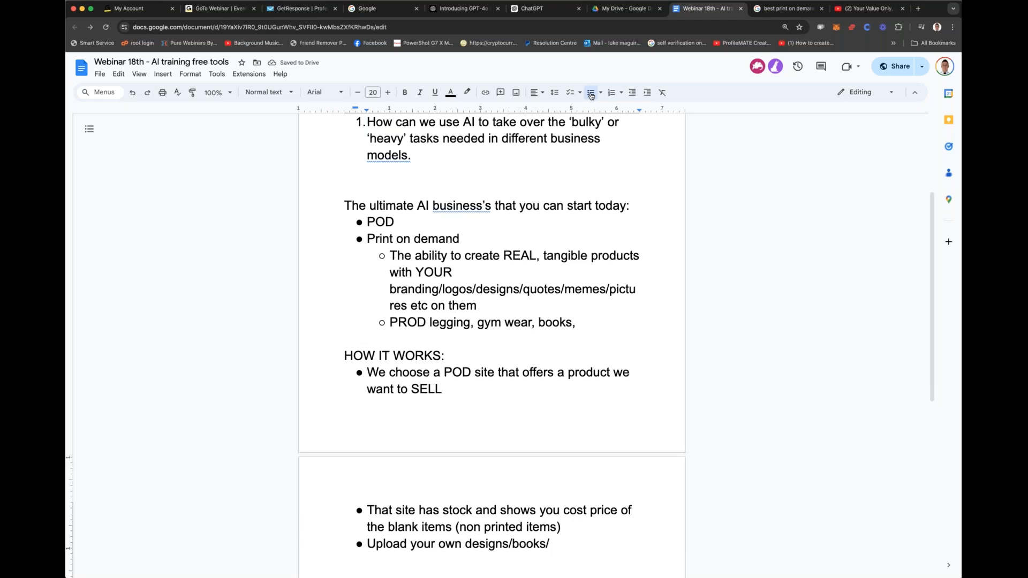
{"action": "type", "text": "product onto THE"}
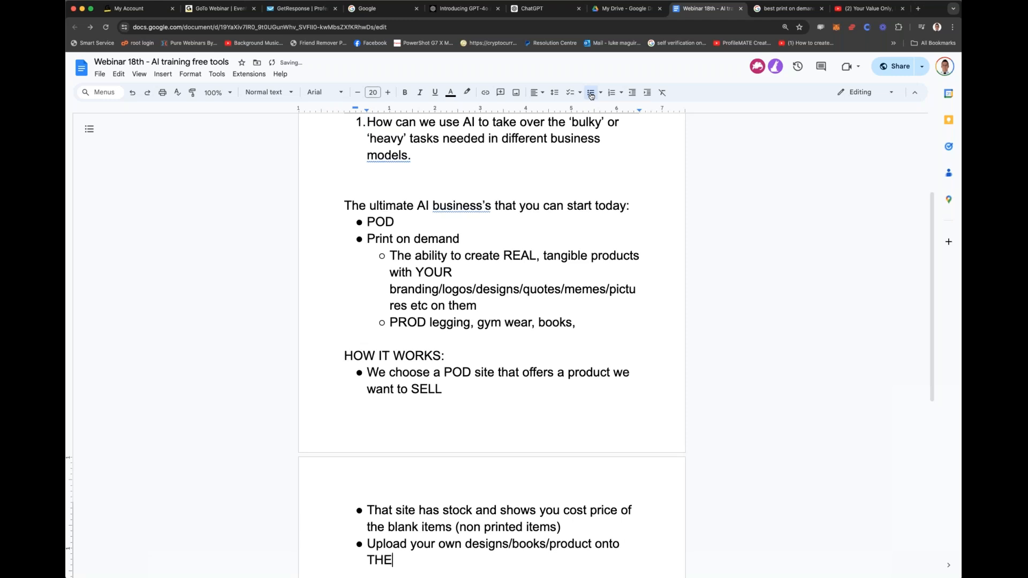
{"action": "type", "text": "IR blank templates"}
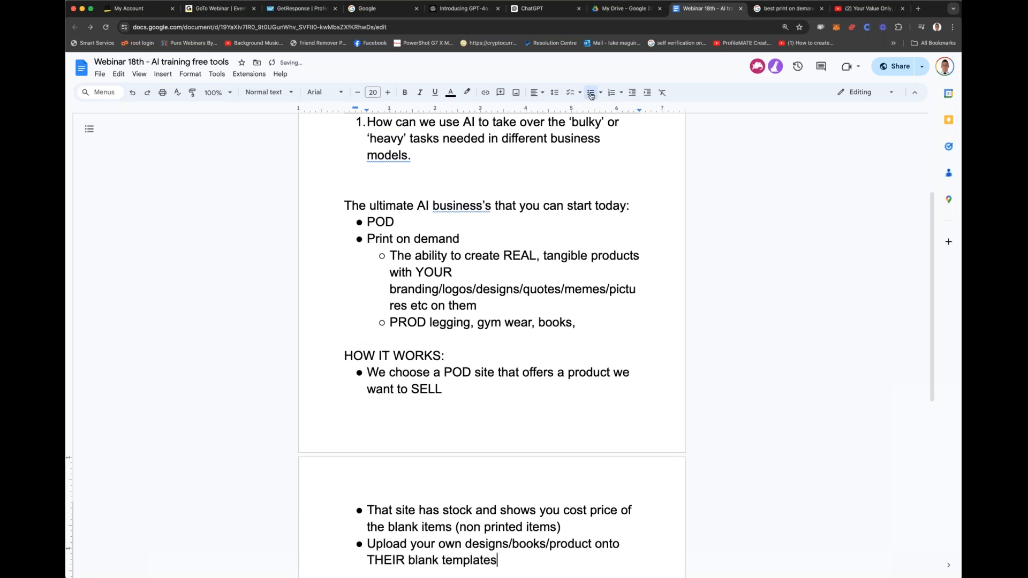
Step: Start the following bullet with "You then will get cost price of how much it will cost to print that item,"
{"action": "key", "text": "Return"}
{"action": "type", "text": "You then ca"}
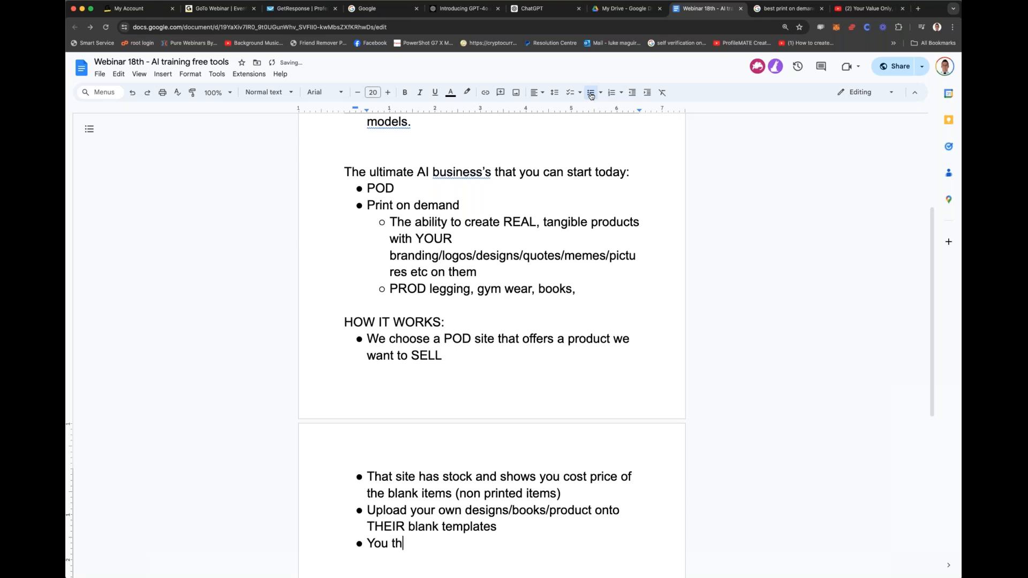
{"action": "key", "text": "BackSpace"}
{"action": "key", "text": "BackSpace"}
{"action": "type", "text": "will get  quot"}
{"action": "key", "text": "BackSpace"}
{"action": "key", "text": "BackSpace"}
{"action": "key", "text": "BackSpace"}
{"action": "key", "text": "BackSpace"}
{"action": "key", "text": "BackSpace"}
{"action": "key", "text": "BackSpace"}
{"action": "type", "text": "cost price of how "}
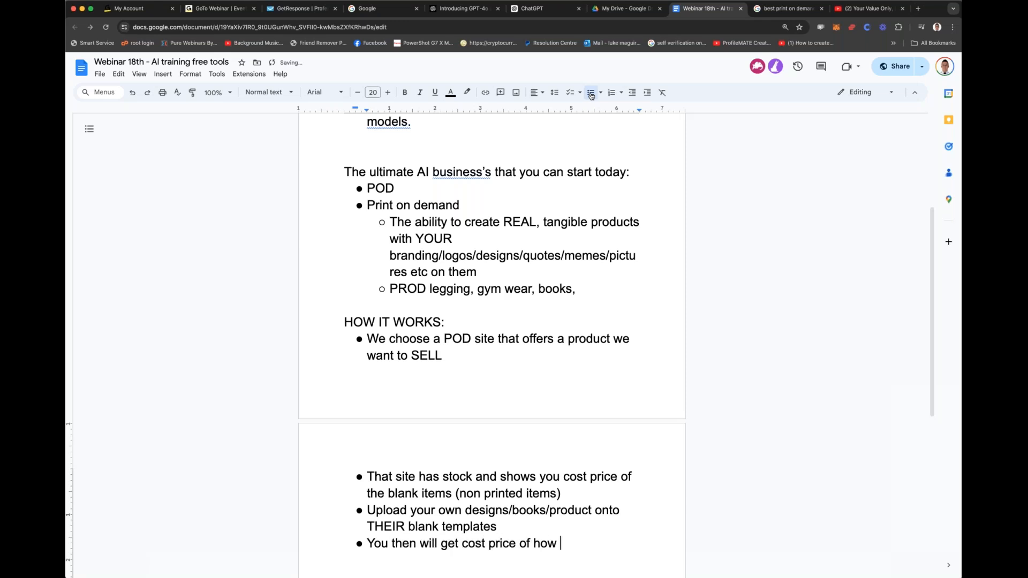
{"action": "type", "text": "much it will cost to "}
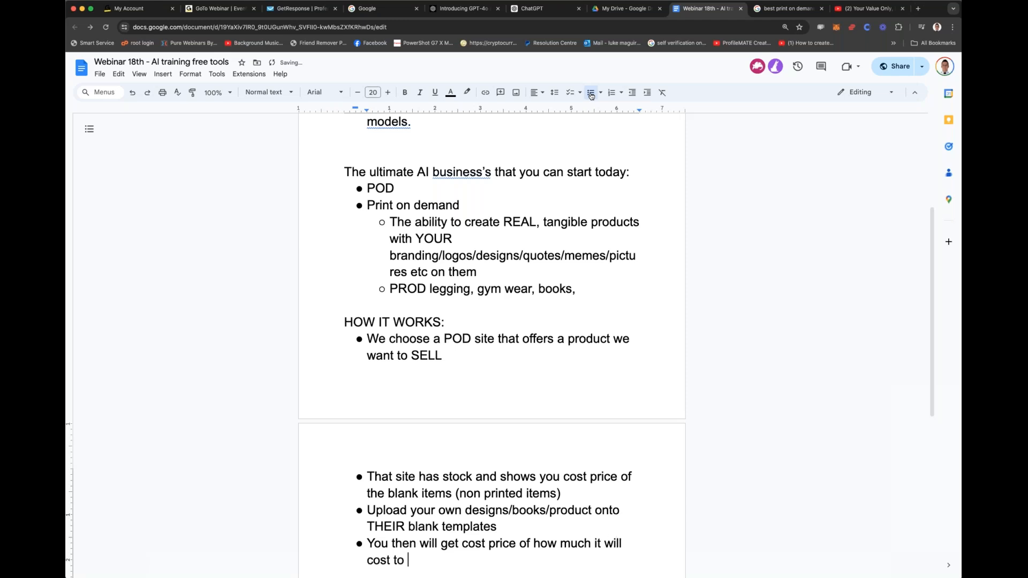
{"action": "type", "text": "print that item, "}
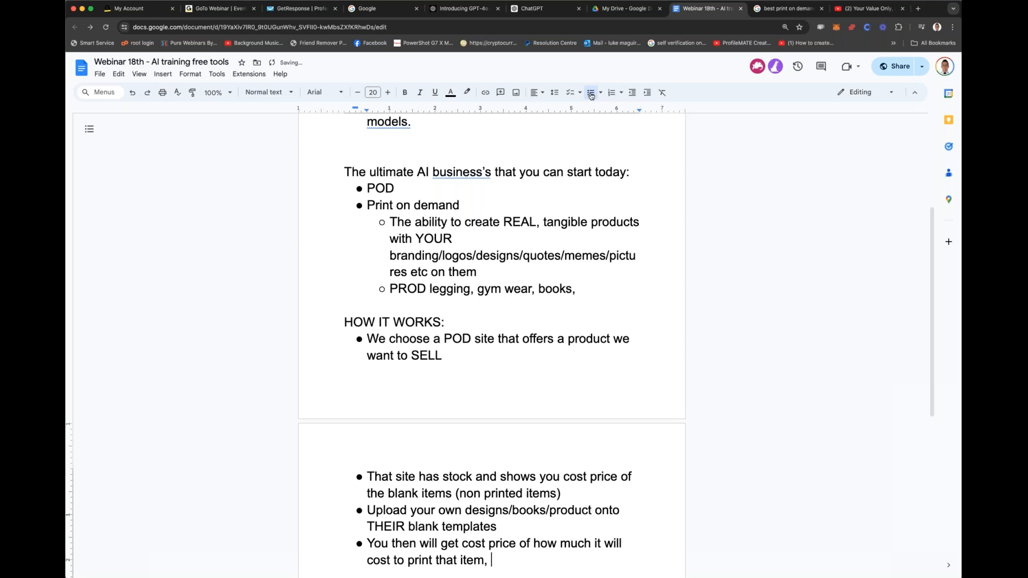
{"action": "type", "text": "if there are any MOQ"}
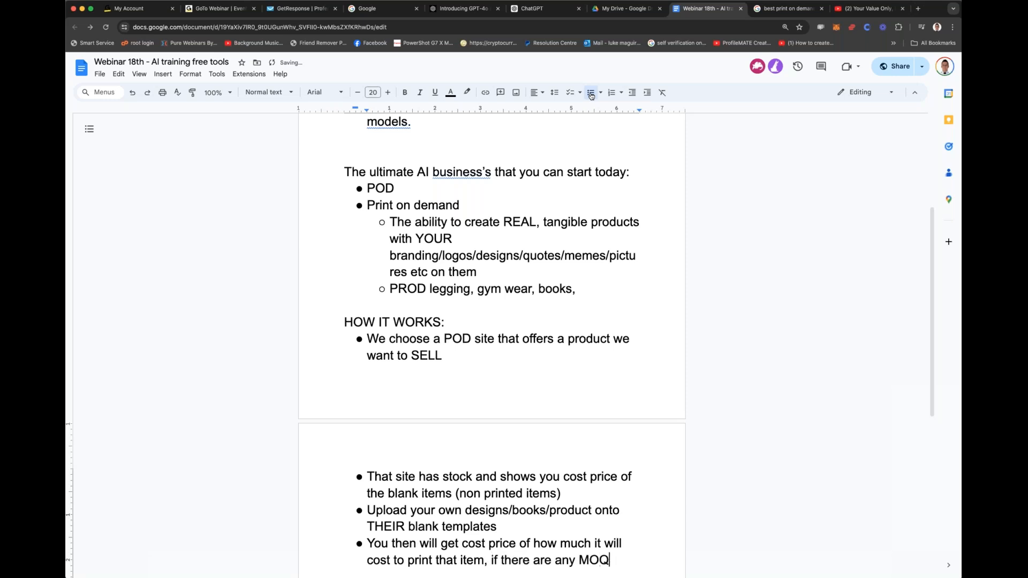
{"action": "type", "text": " (minimu mord"}
Step: Continue the cost price bullet with "if there are any MOQ (minimum order quantities) and then"
{"action": "key", "text": "BackSpace"}
{"action": "key", "text": "BackSpace"}
{"action": "key", "text": "BackSpace"}
{"action": "key", "text": "BackSpace"}
{"action": "key", "text": "BackSpace"}
{"action": "type", "text": "m order quantitites"}
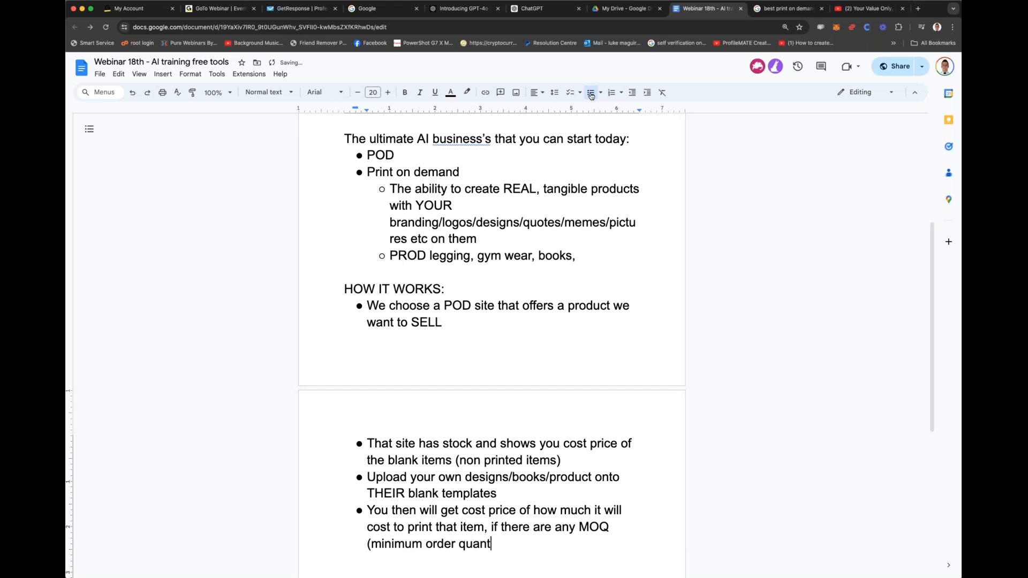
{"action": "key", "text": "BackSpace"}
{"action": "key", "text": "BackSpace"}
{"action": "key", "text": "BackSpace"}
{"action": "type", "text": "es) and then"}
Step: Finish the cost price bullet with "allow you to choose a retail price."
{"action": "type", "text": "all"}
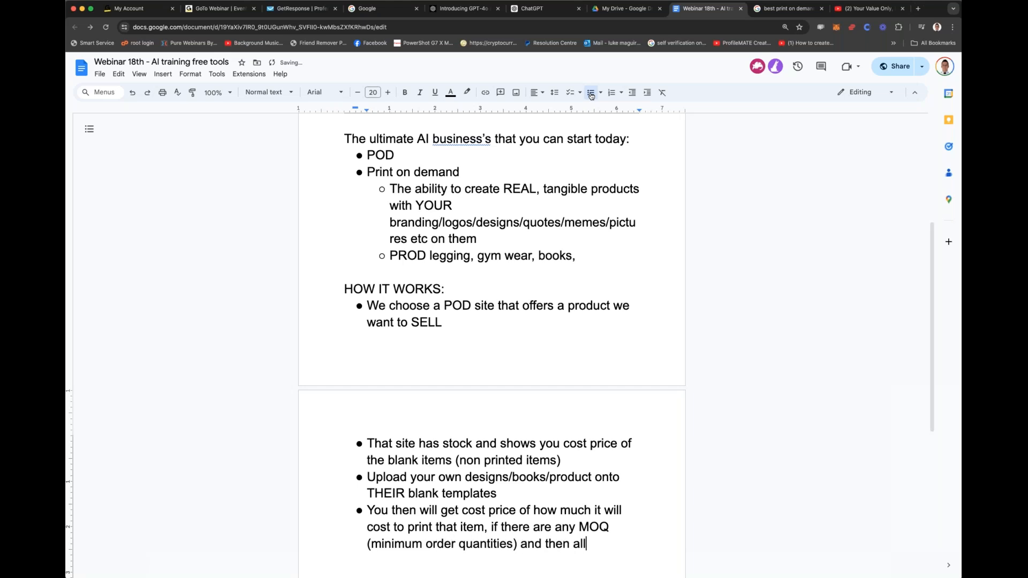
{"action": "type", "text": "ow you to choose a "}
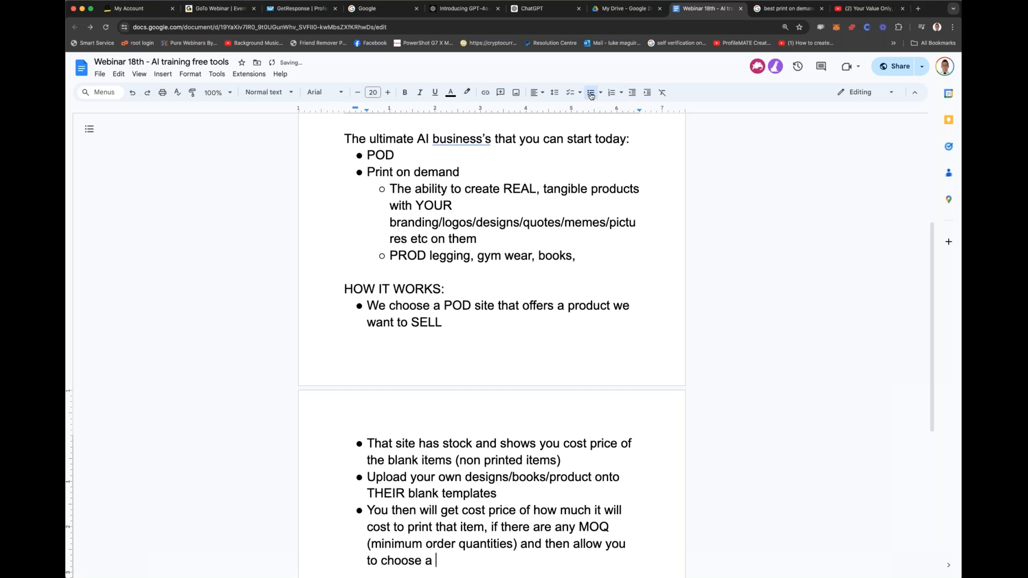
{"action": "type", "text": "retail price."}
Step: Begin a bullet after the retail price one with "When a sale comes in to your"
{"action": "key", "text": "Return"}
{"action": "type", "text": "A s"}
{"action": "key", "text": "BackSpace"}
{"action": "key", "text": "BackSpace"}
{"action": "key", "text": "BackSpace"}
{"action": "type", "text": "When a sale comes in"}
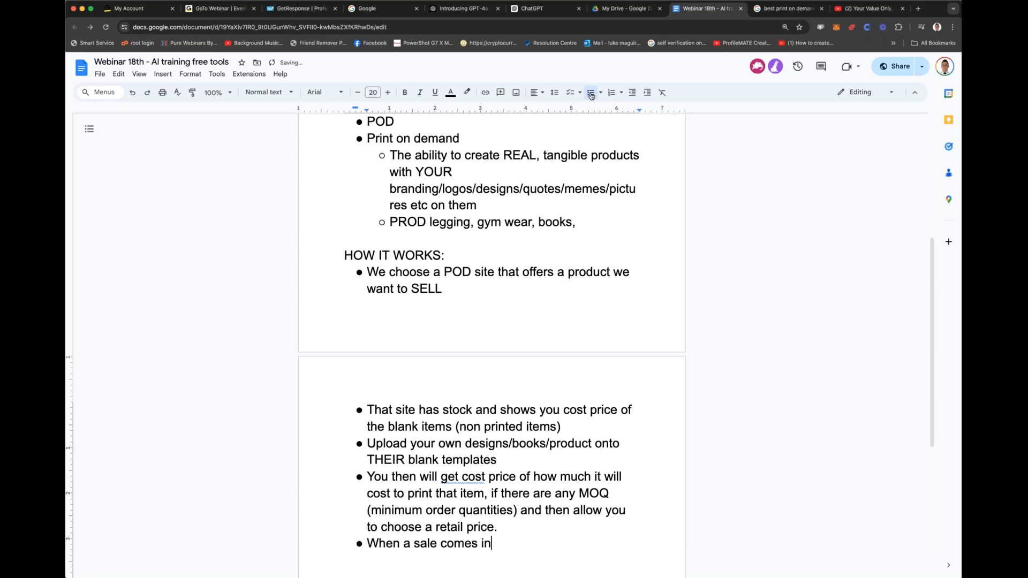
{"action": "type", "text": " to your"}
Step: Insert a bullet above the sale bullet reading "You can choose variates, when your site goes live (they host for it for you)"
{"action": "left_click", "coordinate": [533, 528]}
{"action": "key", "text": "Return"}
{"action": "type", "text": "You can choo"}
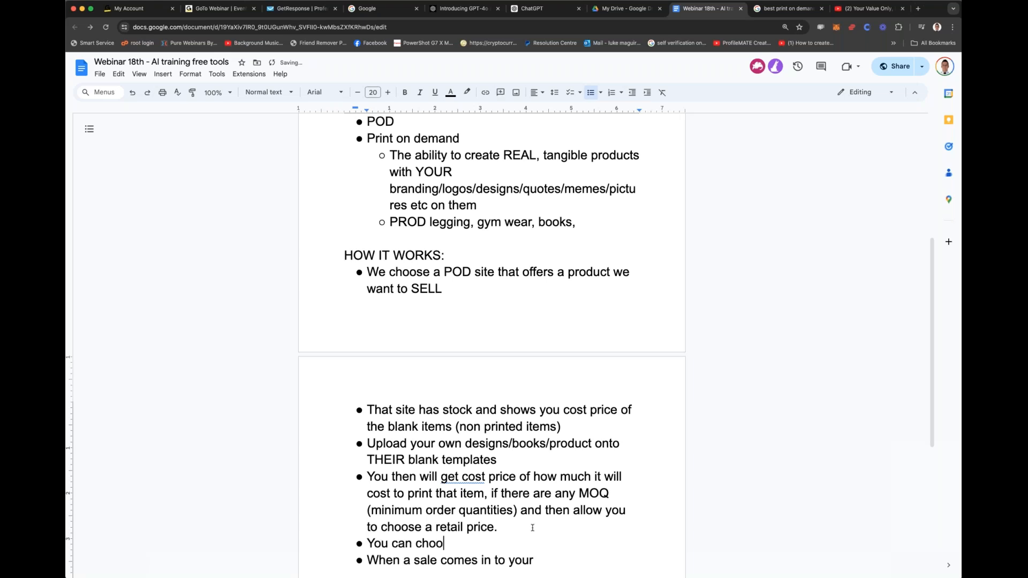
{"action": "type", "text": "se variates, w"}
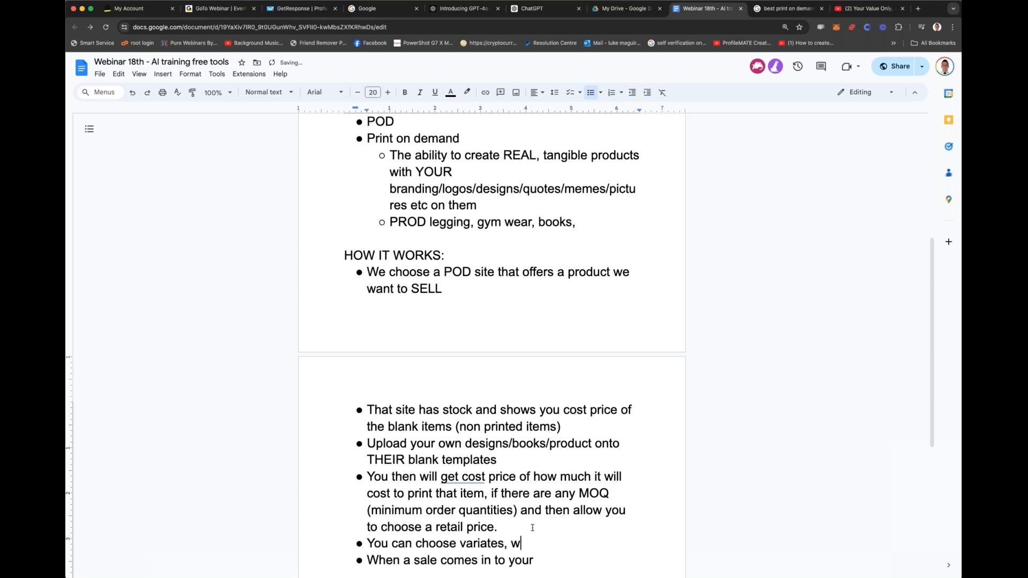
{"action": "type", "text": "hen your site goes li"}
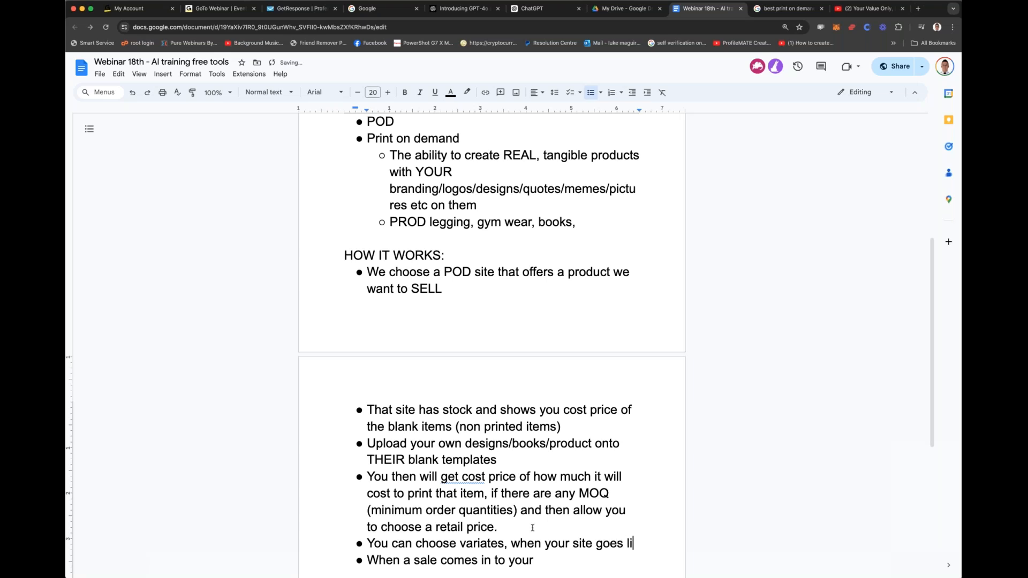
{"action": "type", "text": "ve (t"}
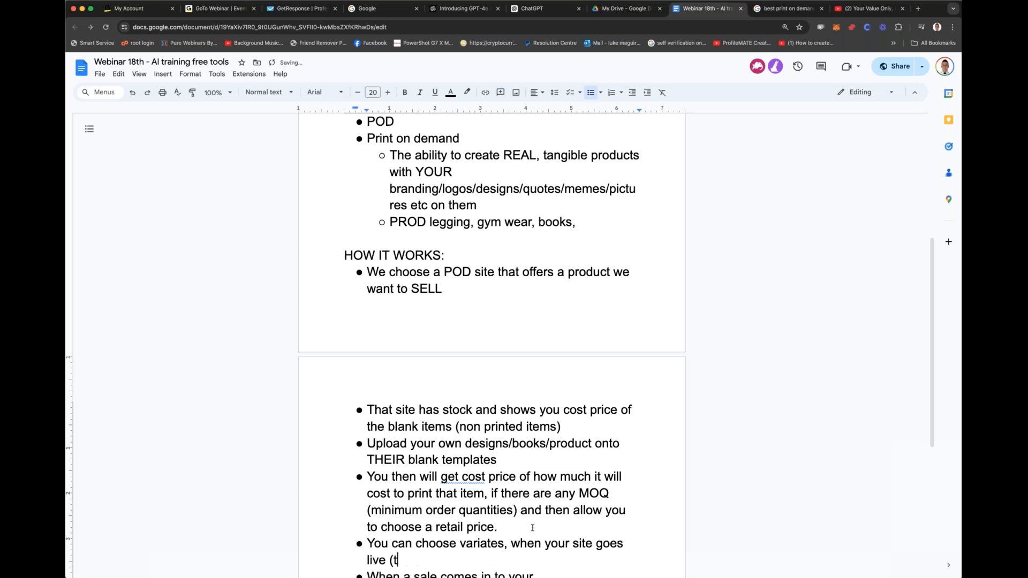
{"action": "type", "text": "hey host for it for you"}
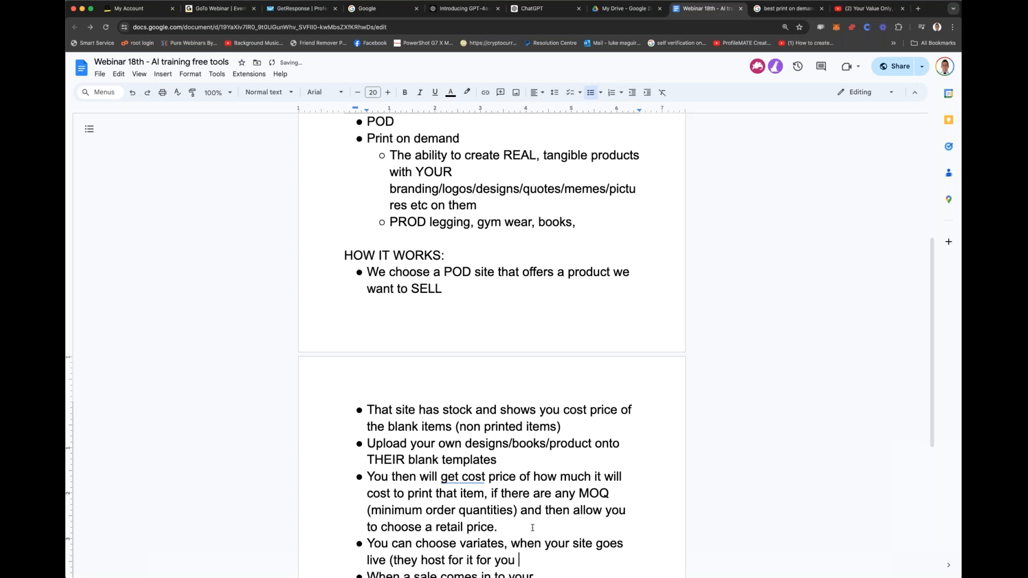
{"action": "key", "text": "BackSpace"}
{"action": "type", "text": ")"}
{"action": "type", "text": "any sae"}
{"action": "key", "text": "BackSpace"}
{"action": "key", "text": "BackSpace"}
{"action": "key", "text": "BackSpace"}
{"action": "key", "text": "BackSpace"}
{"action": "key", "text": "BackSpace"}
{"action": "key", "text": "BackSpace"}
{"action": "key", "text": "BackSpace"}
Step: Continue the sale bullet after "your" with "offer you take the profit margin, the cost"
{"action": "scroll", "coordinate": [530, 490], "scroll_direction": "down", "scroll_amount": 3}
{"action": "double_click", "coordinate": [553, 439]}
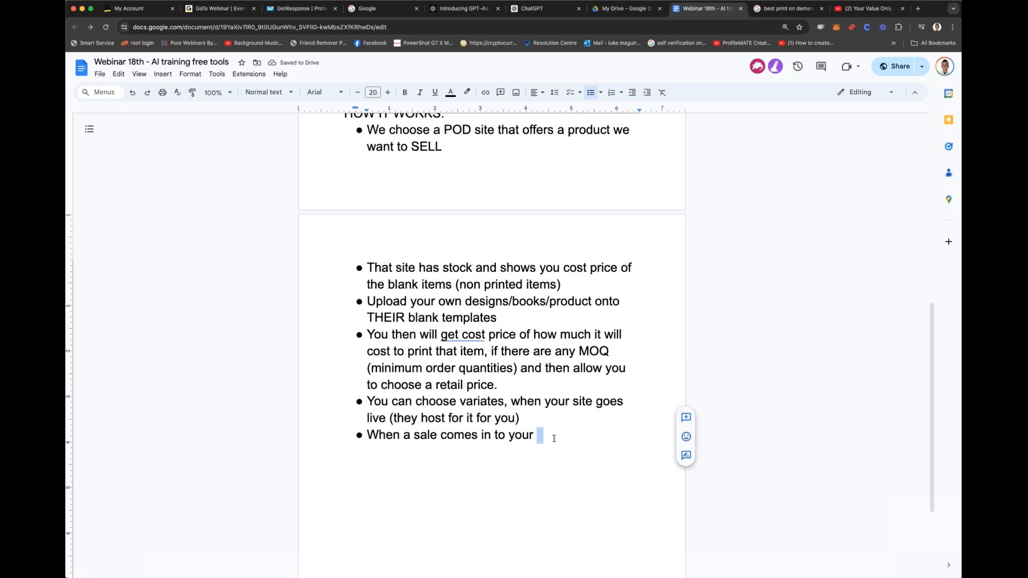
{"action": "left_click", "coordinate": [548, 436]}
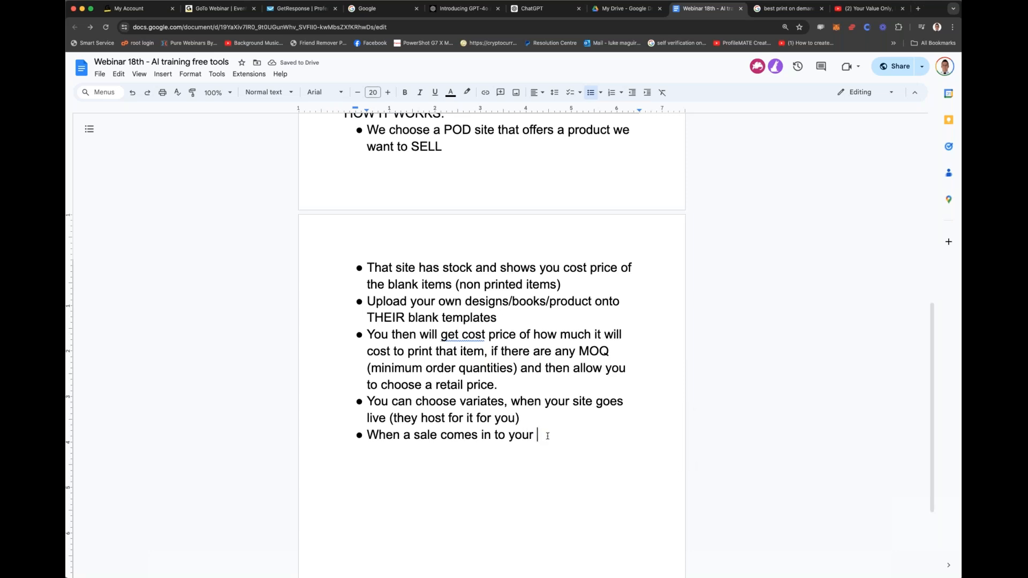
{"action": "type", "text": "offer you can then"}
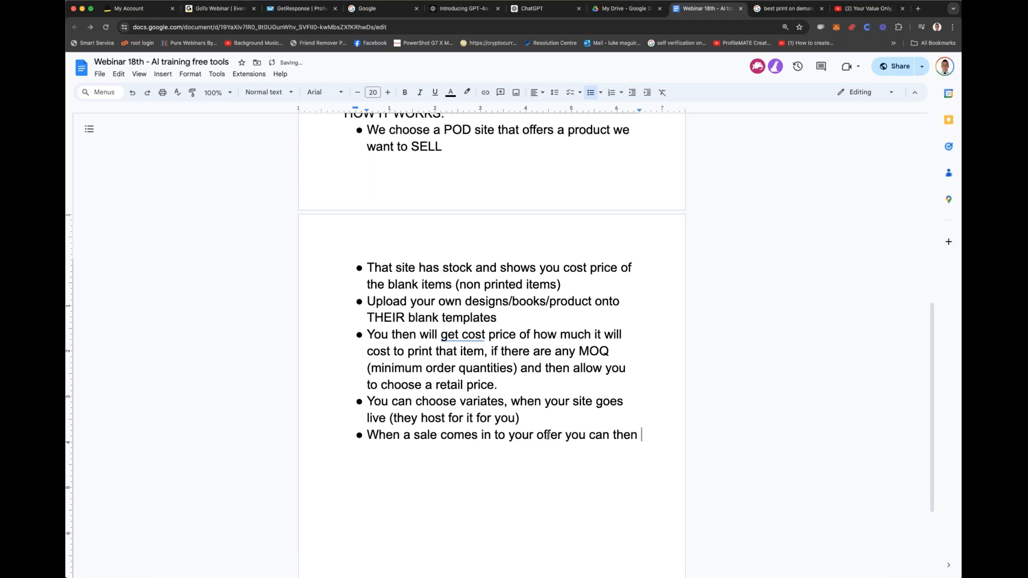
{"action": "key", "text": "BackSpace"}
{"action": "key", "text": "BackSpace"}
{"action": "key", "text": "BackSpace"}
{"action": "key", "text": "BackSpace"}
{"action": "key", "text": "BackSpace"}
{"action": "key", "text": "BackSpace"}
{"action": "key", "text": "BackSpace"}
{"action": "key", "text": "BackSpace"}
{"action": "type", "text": "take the profit margin, the "}
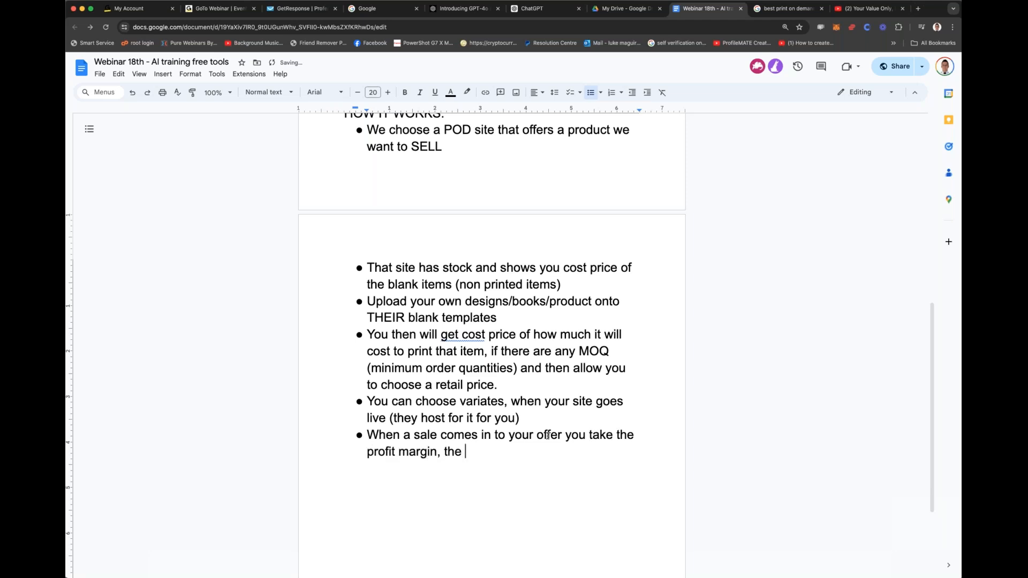
{"action": "type", "text": "cost goes to the manufacture"}
Step: Continue the sale bullet with "goes to the manufacturer(pod company) and"
{"action": "key", "text": "BackSpace"}
{"action": "key", "text": "BackSpace"}
{"action": "type", "text": "rer of"}
{"action": "key", "text": "BackSpace"}
{"action": "key", "text": "BackSpace"}
{"action": "key", "text": "BackSpace"}
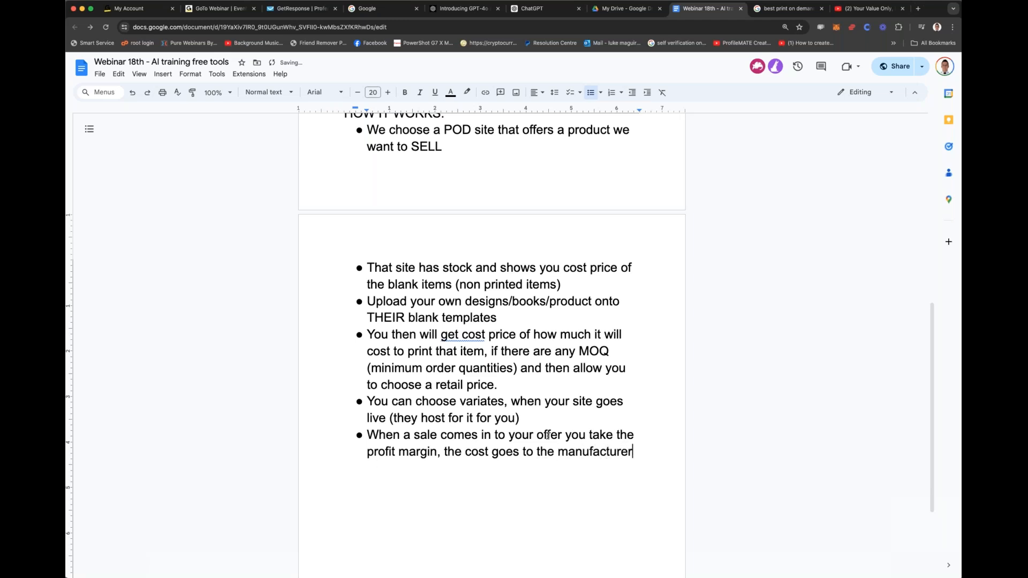
{"action": "type", "text": "(pod compan"}
{"action": "key", "text": "BackSpace"}
{"action": "key", "text": "BackSpace"}
{"action": "type", "text": "pany) and "}
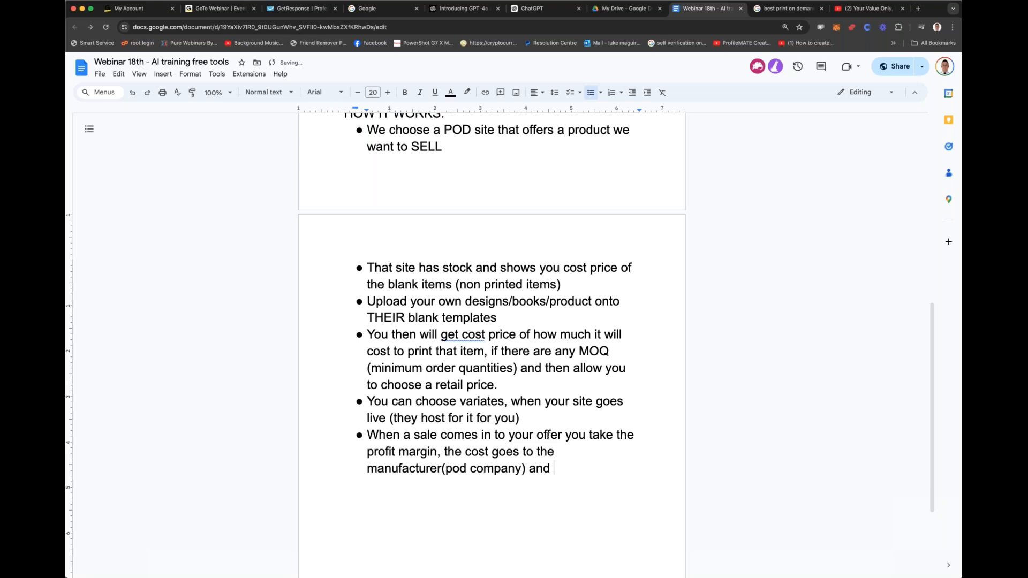
{"action": "type", "text": "YOU do nto need to worry about ANYTHIN"}
Step: Finish the sale bullet with "YOU do nto need to worry about ANYTHING ELSE except making MORE SALES."
{"action": "key", "text": "BackSpace"}
{"action": "key", "text": "BackSpace"}
{"action": "type", "text": "ING ELSE except making MORE SAEL"}
{"action": "type", "text": "S"}
{"action": "key", "text": "BackSpace"}
{"action": "key", "text": "BackSpace"}
{"action": "key", "text": "BackSpace"}
{"action": "key", "text": "BackSpace"}
{"action": "type", "text": "LES."}
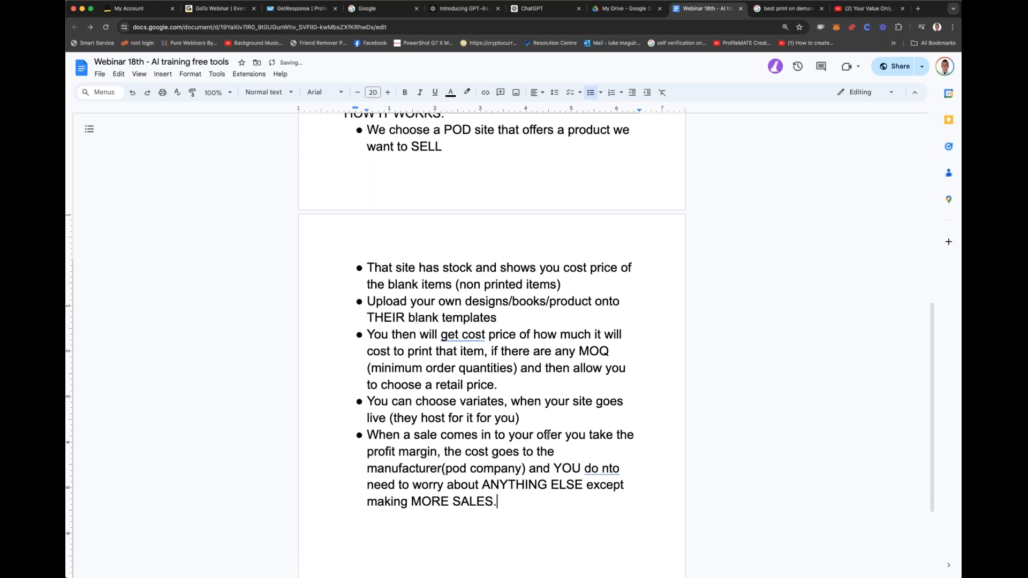
Step: Begin a plain paragraph below the list with "Create as many profitable POD campaigns as possible and then get TRAFFIC to these"
{"action": "key", "text": "Return"}
{"action": "key", "text": "Return"}
{"action": "scroll", "coordinate": [522, 373], "scroll_direction": "down", "scroll_amount": 1}
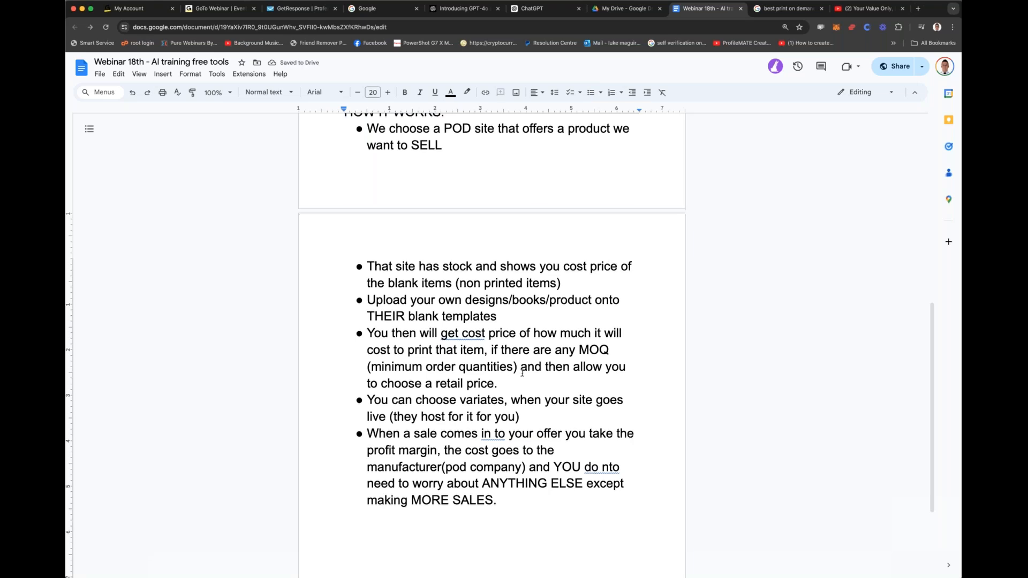
{"action": "scroll", "coordinate": [522, 373], "scroll_direction": "down", "scroll_amount": 3}
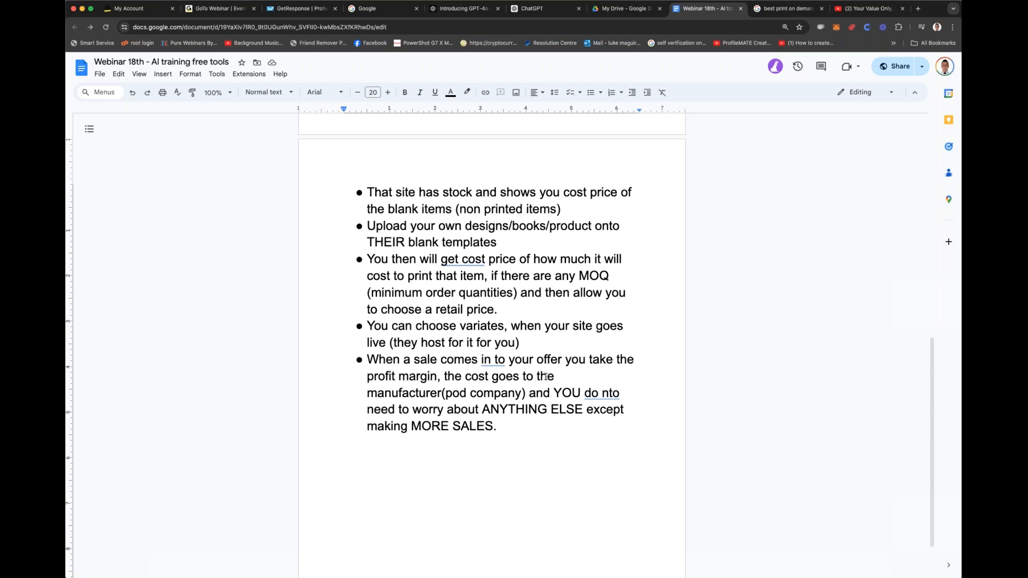
{"action": "type", "text": "Create as many "}
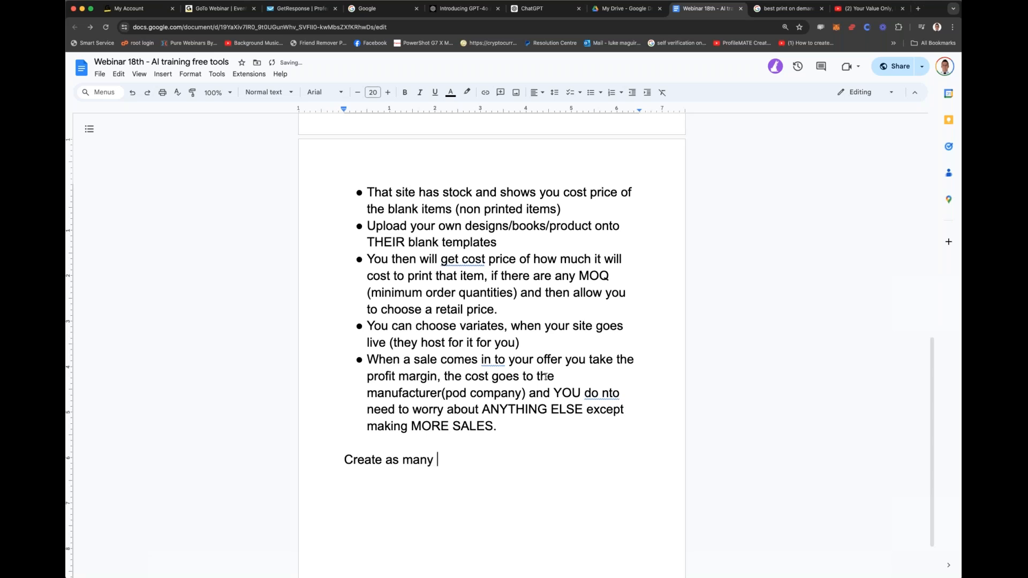
{"action": "type", "text": "profitable POD campaigns as p"}
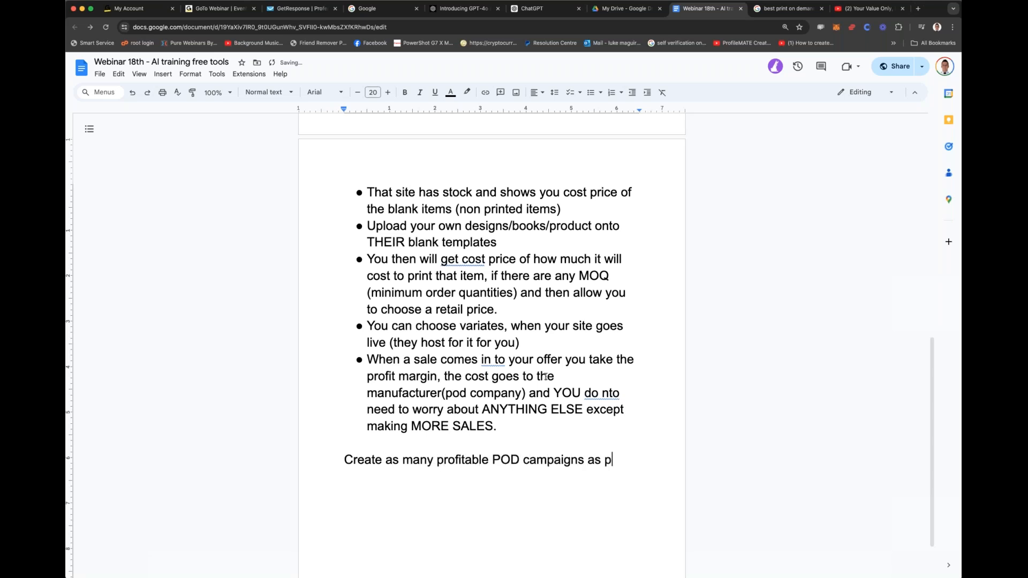
{"action": "type", "text": "ossible and then ge"}
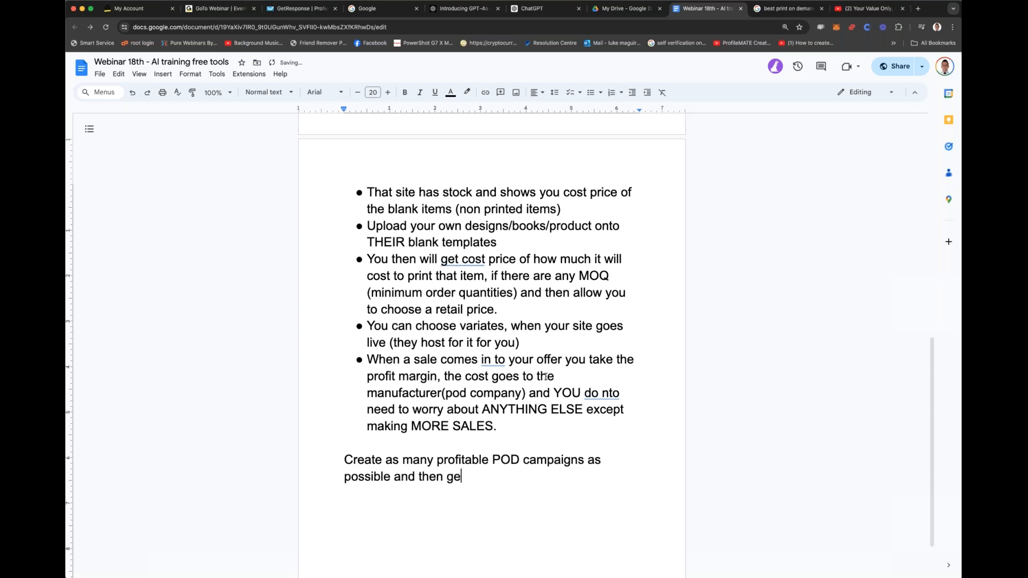
{"action": "type", "text": "t TRAFFIC to thes"}
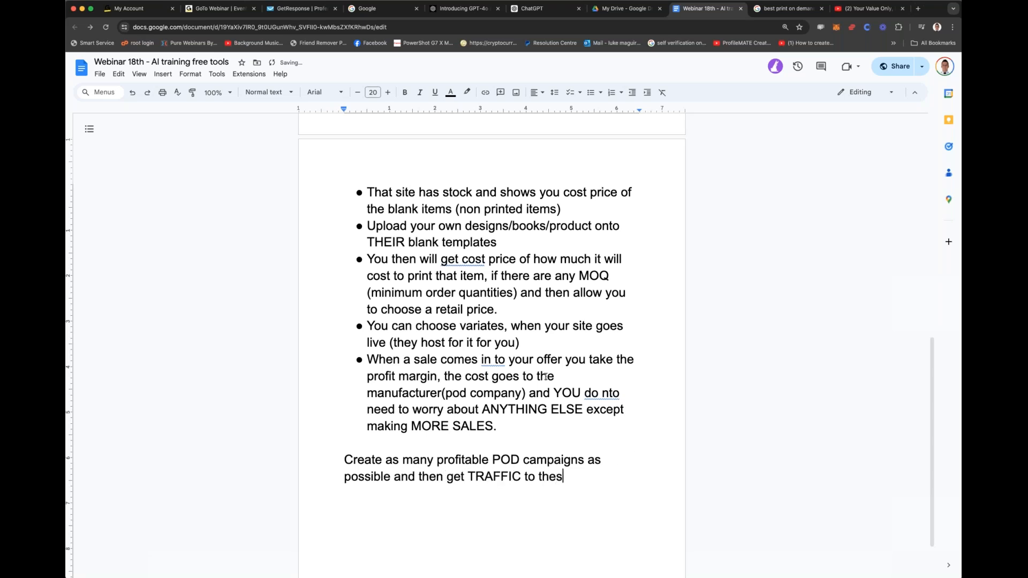
{"action": "type", "text": "e POD compani"}
Step: Finish the campaigns paragraph with "POD products that would be interested in that niche."
{"action": "key", "text": "BackSpace"}
{"action": "key", "text": "BackSpace"}
{"action": "key", "text": "BackSpace"}
{"action": "key", "text": "BackSpace"}
{"action": "key", "text": "BackSpace"}
{"action": "key", "text": "BackSpace"}
{"action": "key", "text": "BackSpace"}
{"action": "type", "text": "p"}
{"action": "key", "text": "BackSpace"}
{"action": "type", "text": "products"}
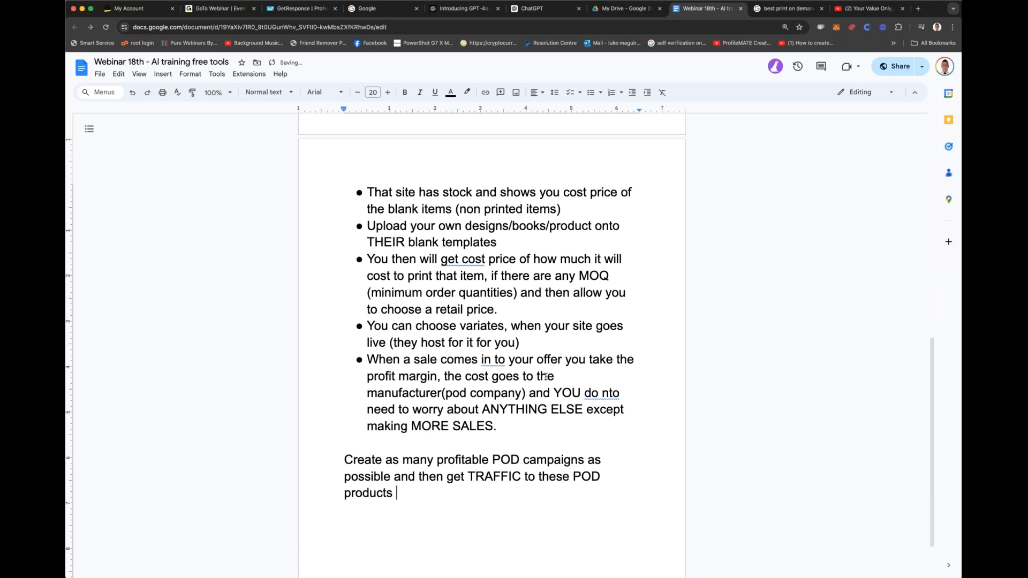
{"action": "type", "text": " that would be interested i"}
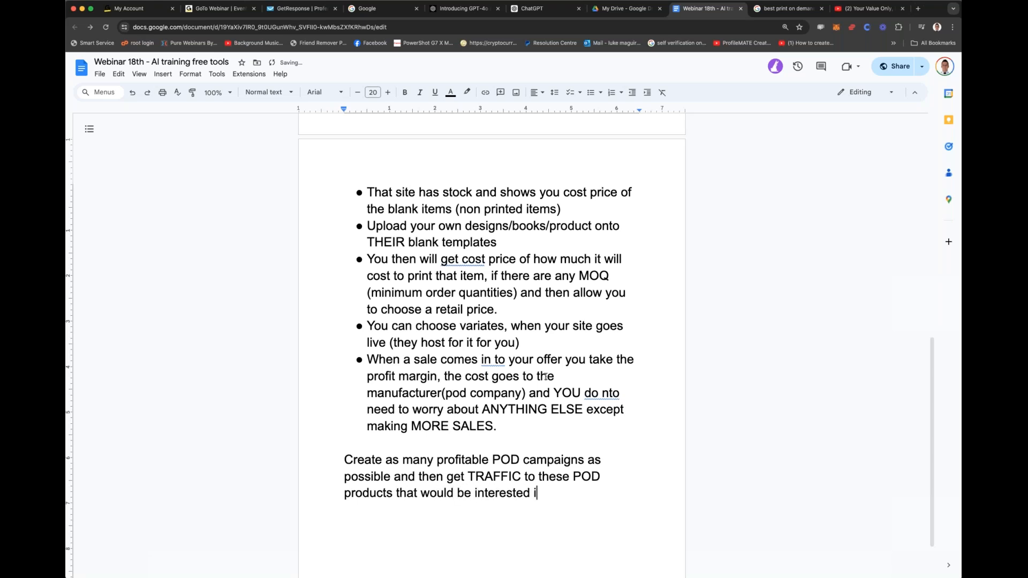
{"action": "type", "text": "n that niche."}
Step: Start a bulleted list a few lines below the campaigns paragraph with the item "Niche"
{"action": "scroll", "coordinate": [491, 293], "scroll_direction": "up", "scroll_amount": 3}
{"action": "scroll", "coordinate": [491, 293], "scroll_direction": "down", "scroll_amount": 4}
{"action": "key", "text": "Return"}
{"action": "key", "text": "Return"}
{"action": "key", "text": "Return"}
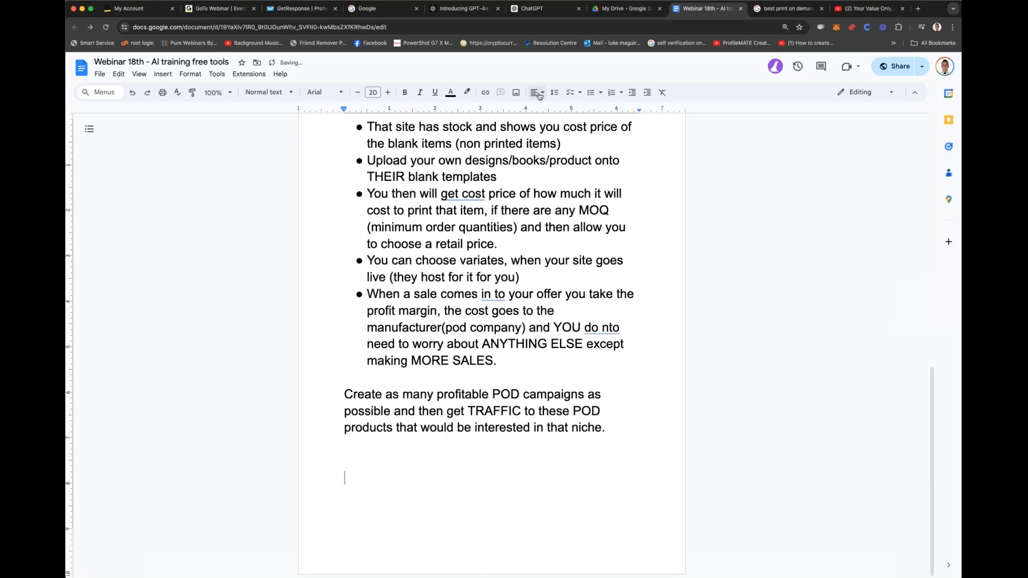
{"action": "left_click", "coordinate": [591, 98]}
{"action": "type", "text": "Niche"}
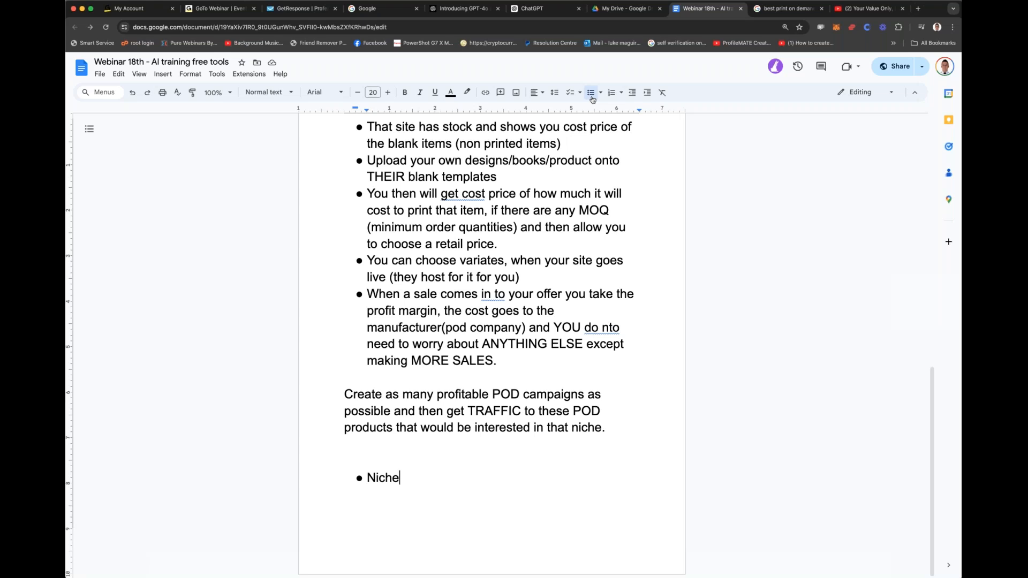
Step: Add a bullet below "Niche" reading "Designs - graphic designs of high quality"
{"action": "key", "text": "Return"}
{"action": "type", "text": "Designs - "}
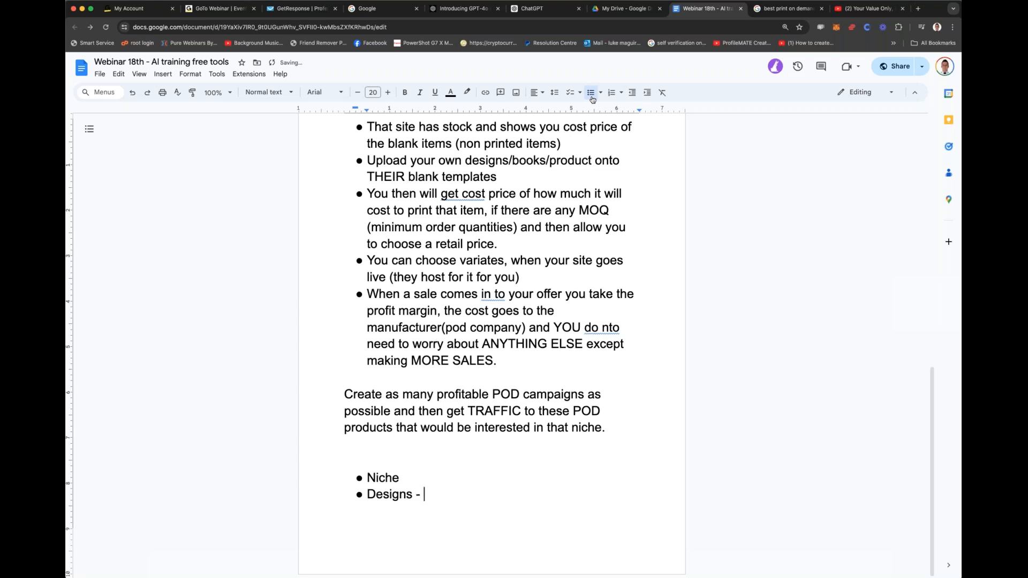
{"action": "type", "text": "graphic design"}
{"action": "key", "text": "BackSpace"}
{"action": "key", "text": "BackSpace"}
{"action": "key", "text": "BackSpace"}
{"action": "type", "text": "ings"}
{"action": "key", "text": "BackSpace"}
{"action": "key", "text": "BackSpace"}
{"action": "key", "text": "BackSpace"}
{"action": "type", "text": "g"}
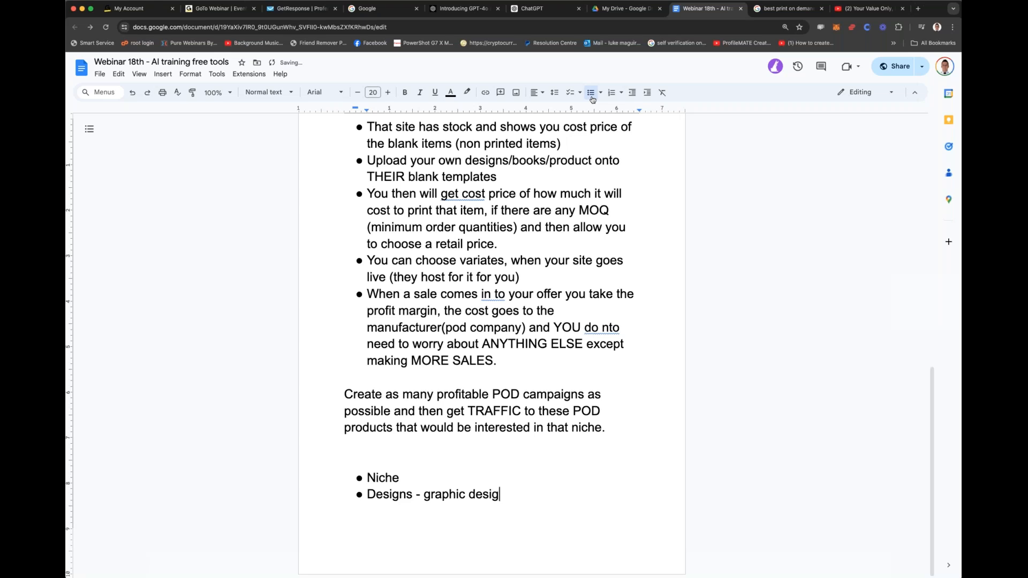
{"action": "type", "text": "ns of high quality"}
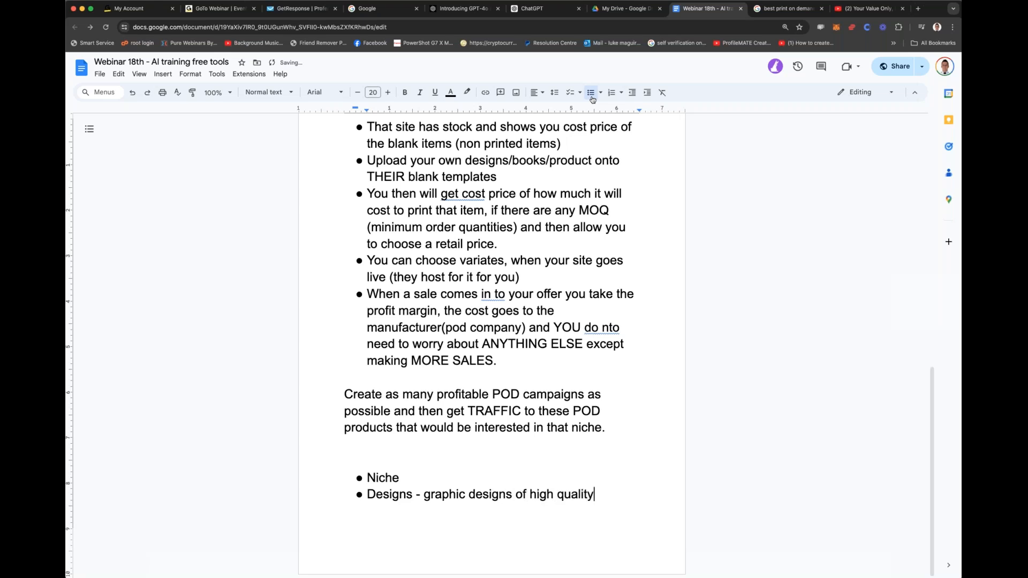
Step: Add a bullet below the designs one reading "Variants of the niche design"
{"action": "key", "text": "Return"}
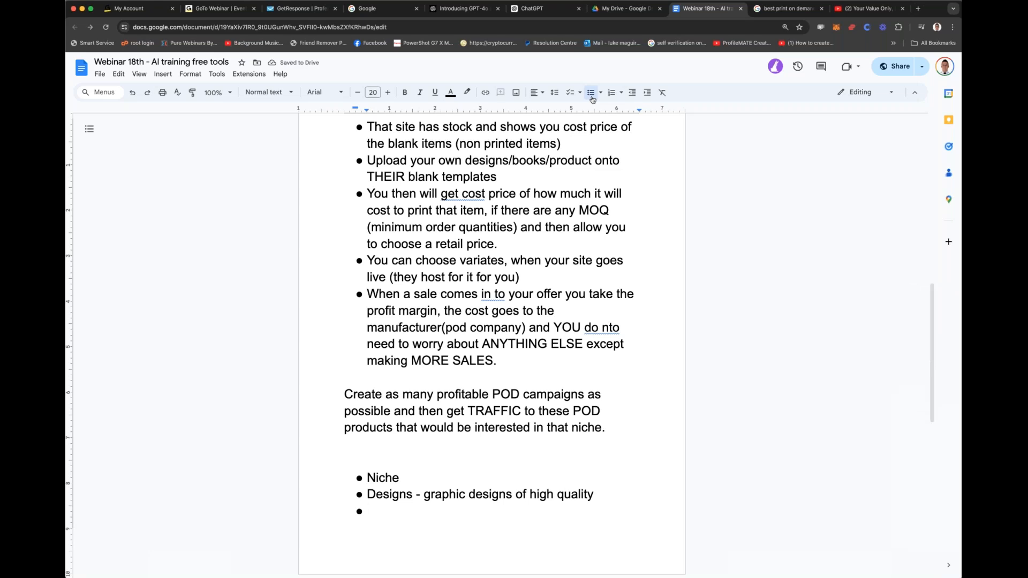
{"action": "type", "text": "Varients of"}
{"action": "key", "text": "BackSpace"}
{"action": "key", "text": "BackSpace"}
{"action": "key", "text": "BackSpace"}
{"action": "key", "text": "BackSpace"}
{"action": "key", "text": "BackSpace"}
{"action": "key", "text": "BackSpace"}
{"action": "key", "text": "BackSpace"}
{"action": "type", "text": "ants "}
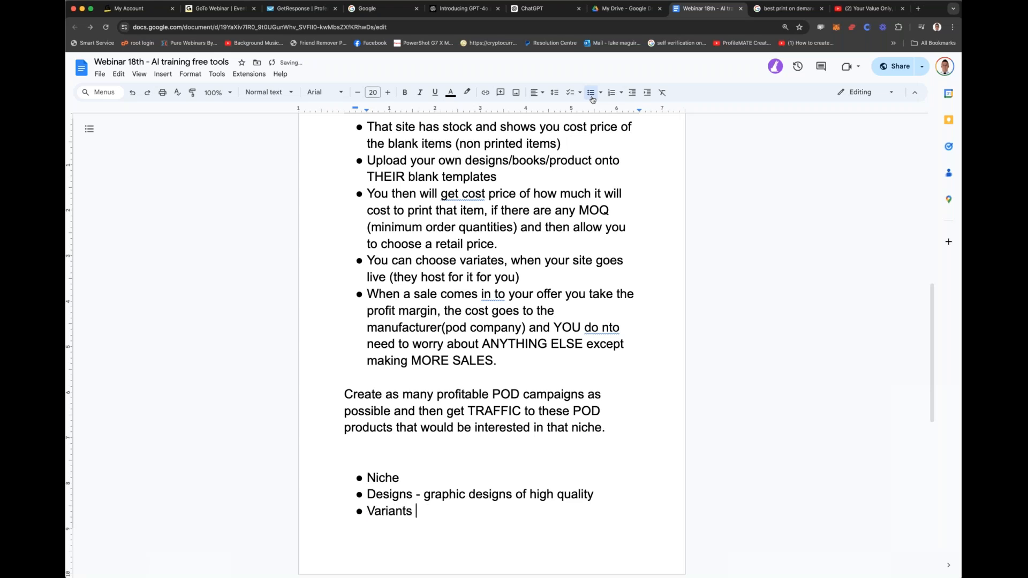
{"action": "type", "text": "of the niche design"}
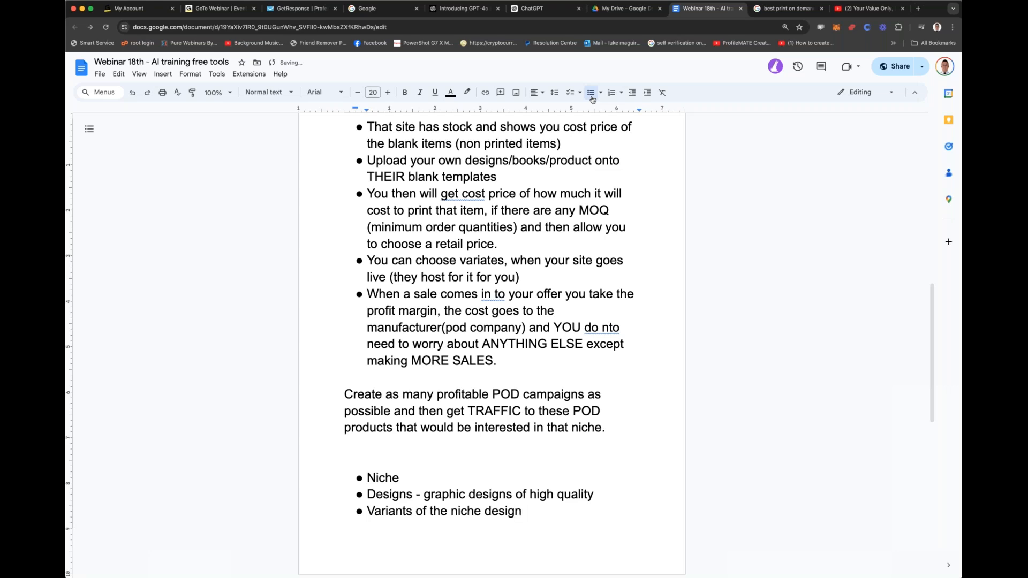
Step: Add a bullet reading "We may need variants of competitors of the niche design", correcting the misspelled "competitors" with the spelling suggestion
{"action": "key", "text": "Return"}
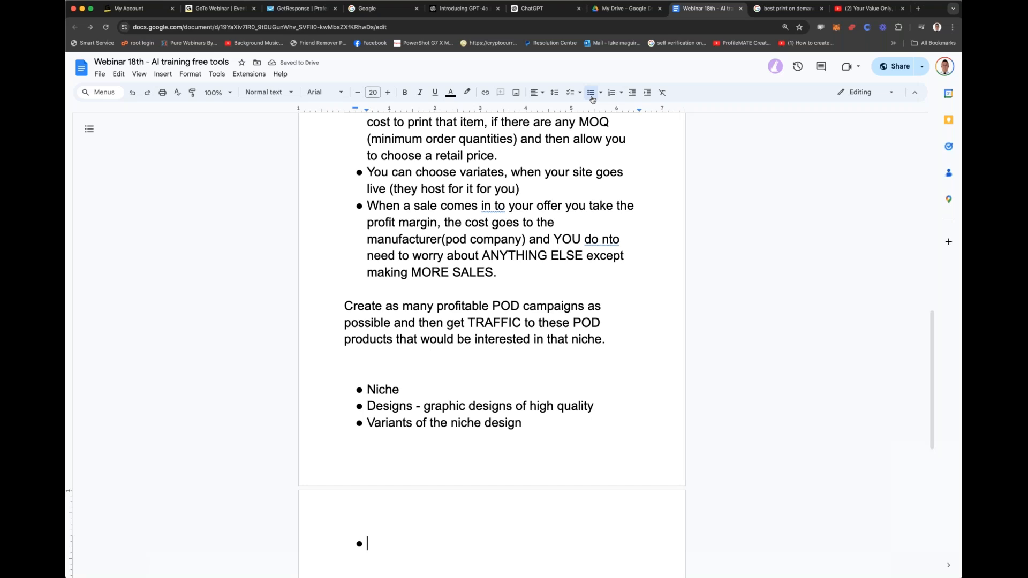
{"action": "type", "text": "We may need variants of "}
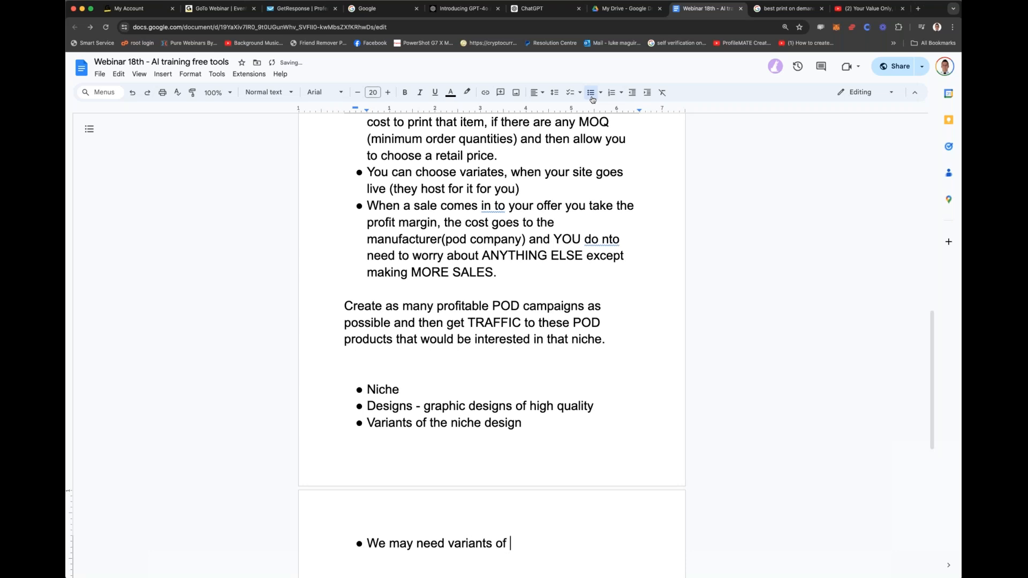
{"action": "type", "text": "comepetiors of the niche design"}
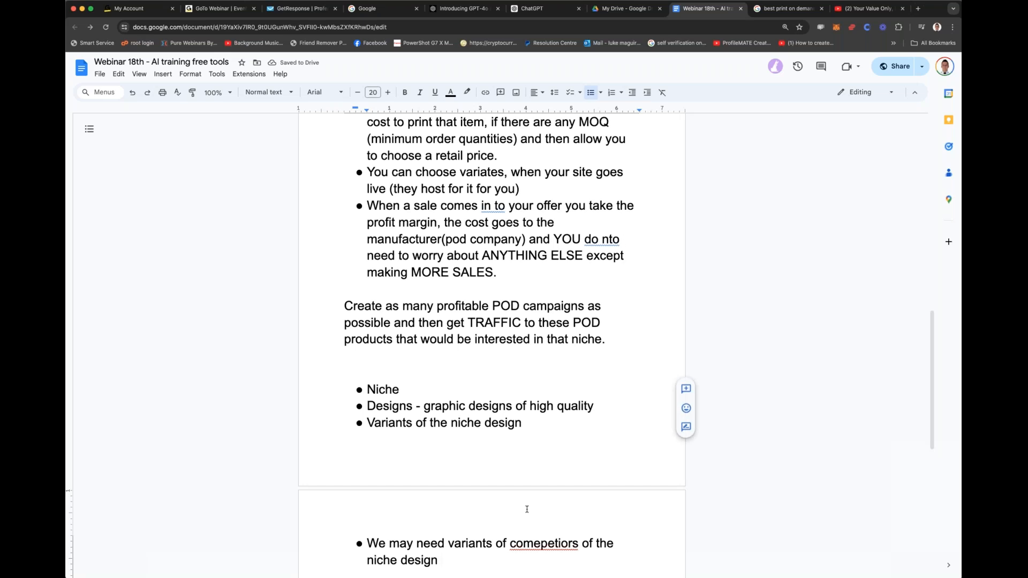
{"action": "right_click", "coordinate": [572, 545]}
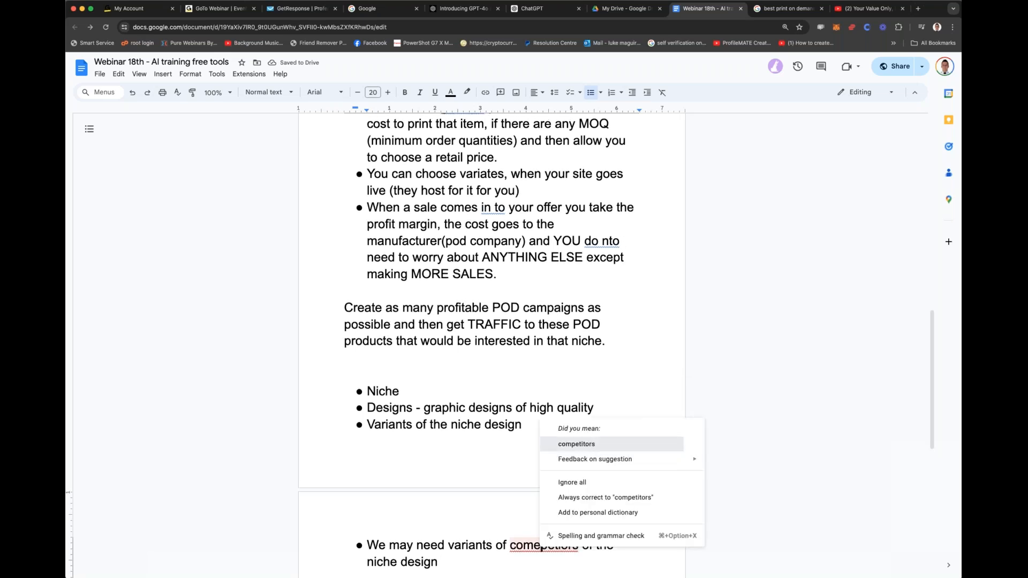
{"action": "left_click", "coordinate": [594, 445]}
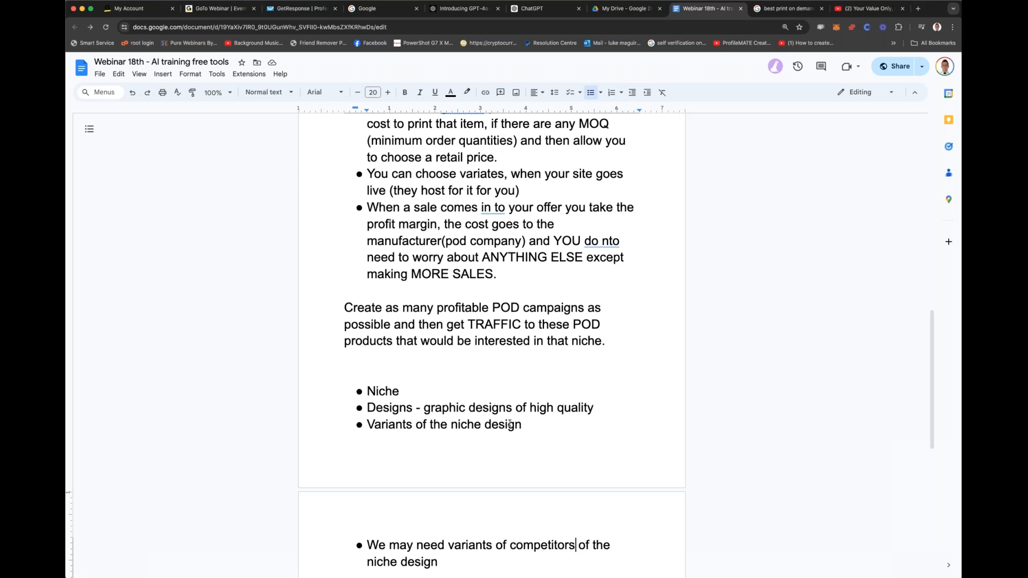
Step: Add the unbulleted heading "Problems here:" a few lines below the competitors bullet
{"action": "scroll", "coordinate": [509, 424], "scroll_direction": "down", "scroll_amount": 8}
{"action": "scroll", "coordinate": [513, 416], "scroll_direction": "up", "scroll_amount": 3}
{"action": "scroll", "coordinate": [513, 416], "scroll_direction": "up", "scroll_amount": 5}
{"action": "left_click", "coordinate": [489, 471]}
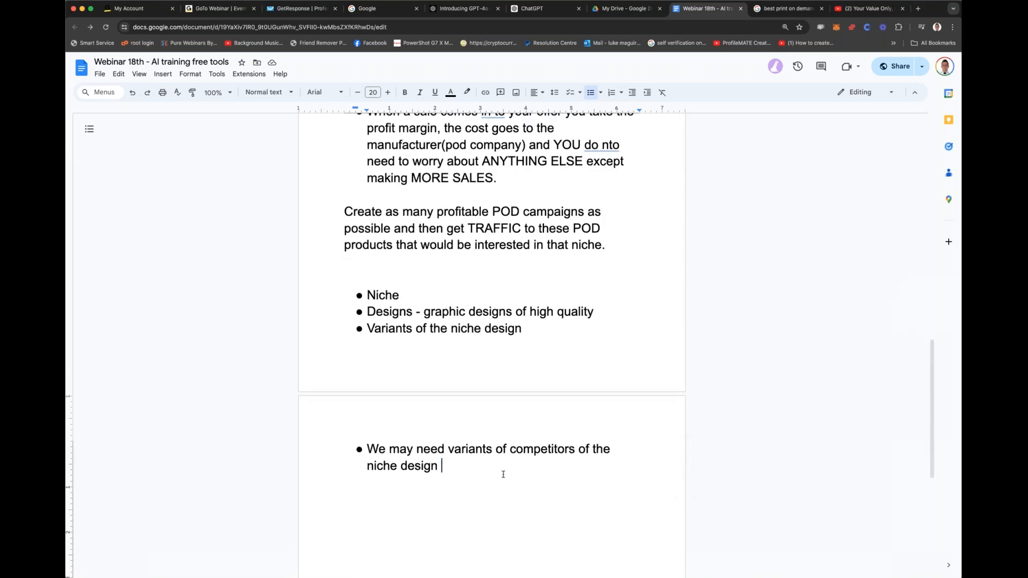
{"action": "key", "text": "Return"}
{"action": "key", "text": "Return"}
{"action": "key", "text": "Return"}
{"action": "type", "text": "Problems here:"}
{"action": "key", "text": "Return"}
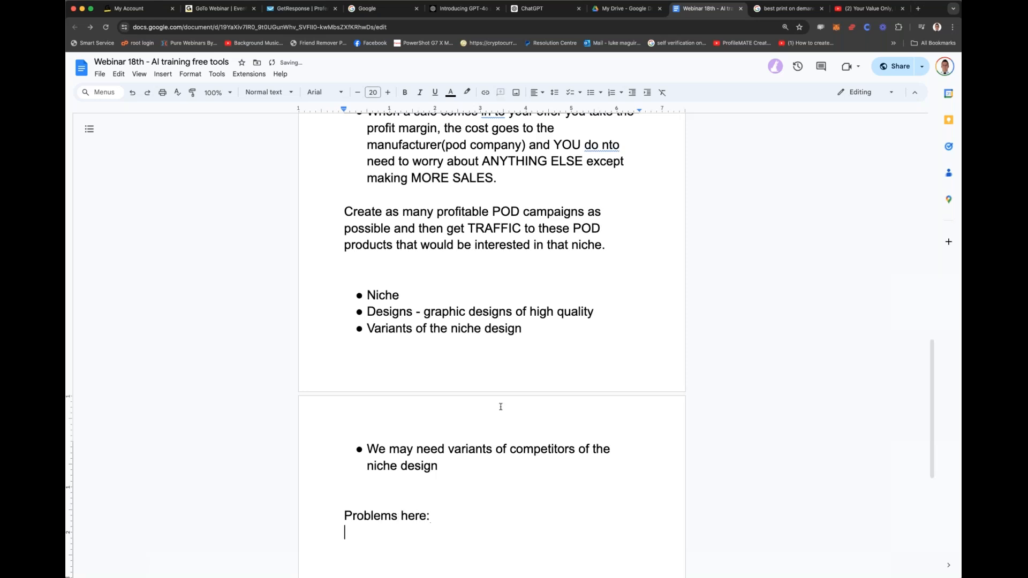
Step: Start a bulleted list under "Problems here:" with "Needing to pay a designer over and over and over again"
{"action": "left_click", "coordinate": [591, 92]}
{"action": "scroll", "coordinate": [509, 225], "scroll_direction": "down", "scroll_amount": 5}
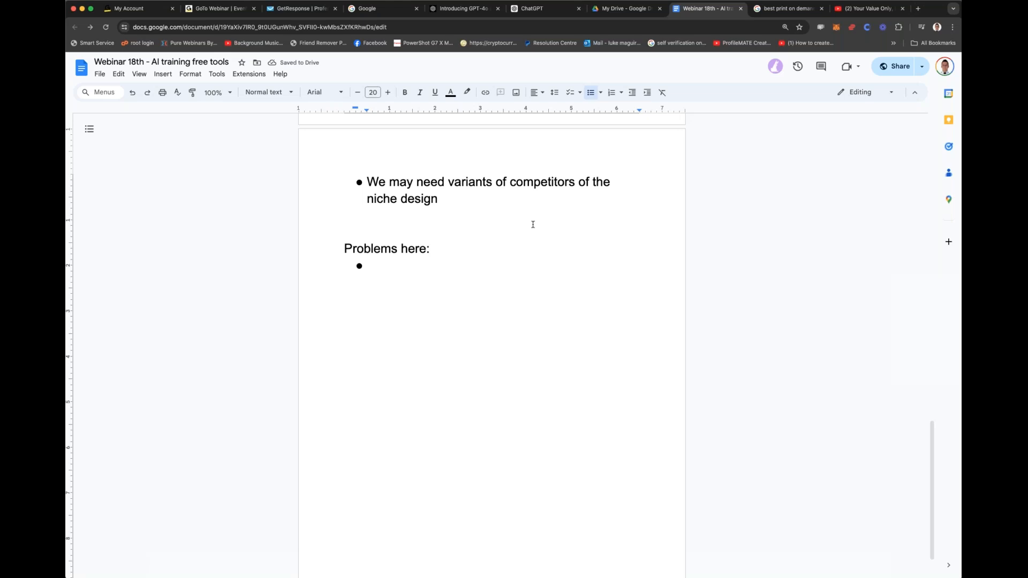
{"action": "type", "text": "needing to pay a d"}
{"action": "type", "text": "esigner over and ove"}
{"action": "type", "text": "r and over"}
{"action": "type", "text": " a"}
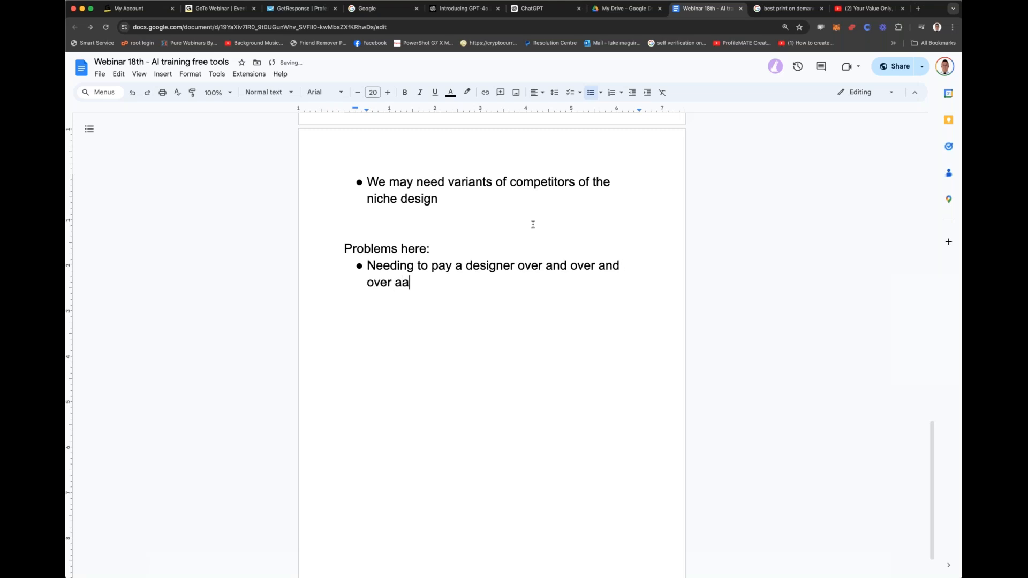
{"action": "type", "text": "gain ("}
{"action": "type", "text": "differnet a"}
Step: Complete the designer payment bullet with "(different sizes for different products)"
{"action": "key", "text": "BackSpace"}
{"action": "key", "text": "BackSpace"}
{"action": "key", "text": "BackSpace"}
{"action": "key", "text": "BackSpace"}
{"action": "key", "text": "BackSpace"}
{"action": "type", "text": "ent sizes "}
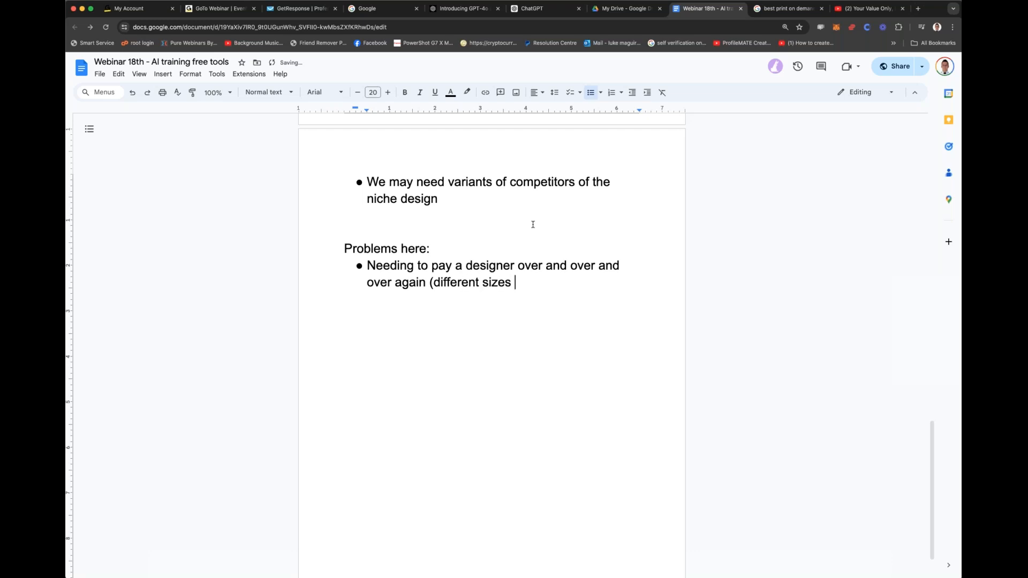
{"action": "type", "text": "for different produc"}
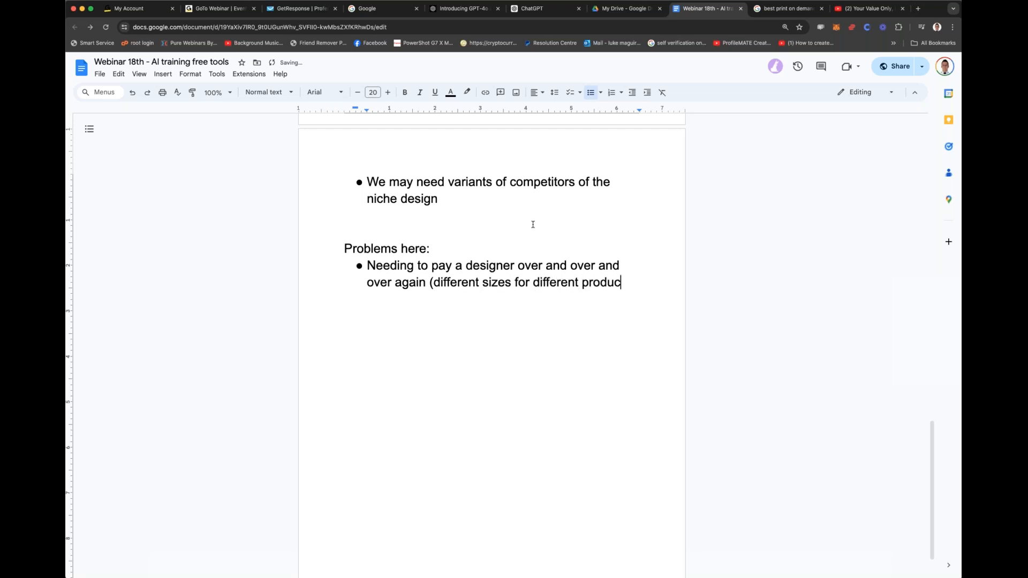
{"action": "type", "text": "ts)"}
{"action": "key", "text": "BackSpace"}
Step: Add a bullet reading "We would have a time issue constantly waiting on a designer" and start an empty bullet below it
{"action": "key", "text": "Return"}
{"action": "type", "text": "We would have a time issue constantly waiting on a designer"}
{"action": "key", "text": "Return"}
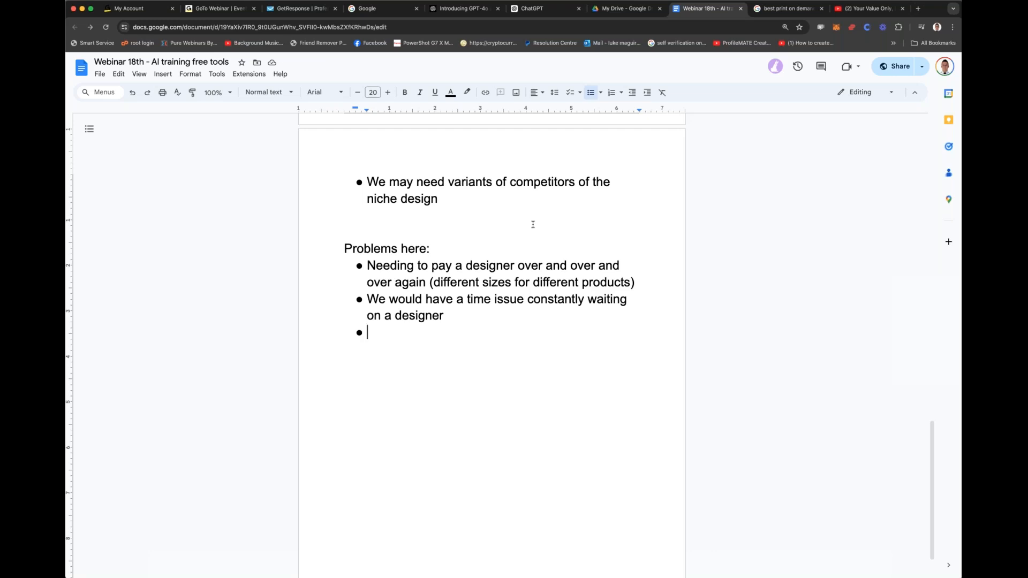
Step: Write "Some form of web skills to really make a clean" in the empty bullet under "Problems here:"
{"action": "type", "text": "so,e"}
{"action": "key", "text": "BackSpace"}
{"action": "key", "text": "BackSpace"}
{"action": "type", "text": "me forn"}
{"action": "key", "text": "BackSpace"}
{"action": "type", "text": "m of w"}
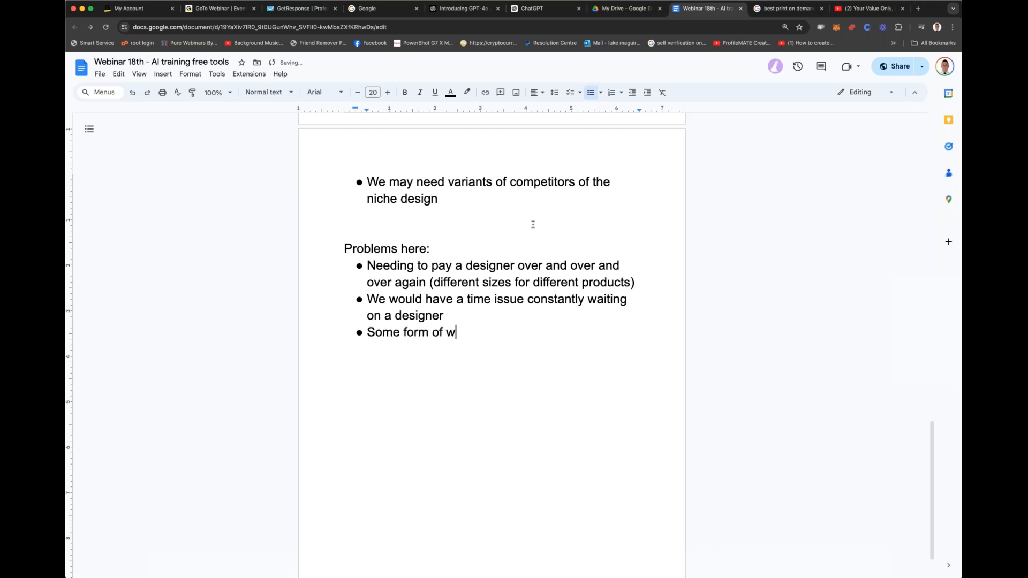
{"action": "type", "text": "eb skills to "}
{"action": "type", "text": "really make cle"}
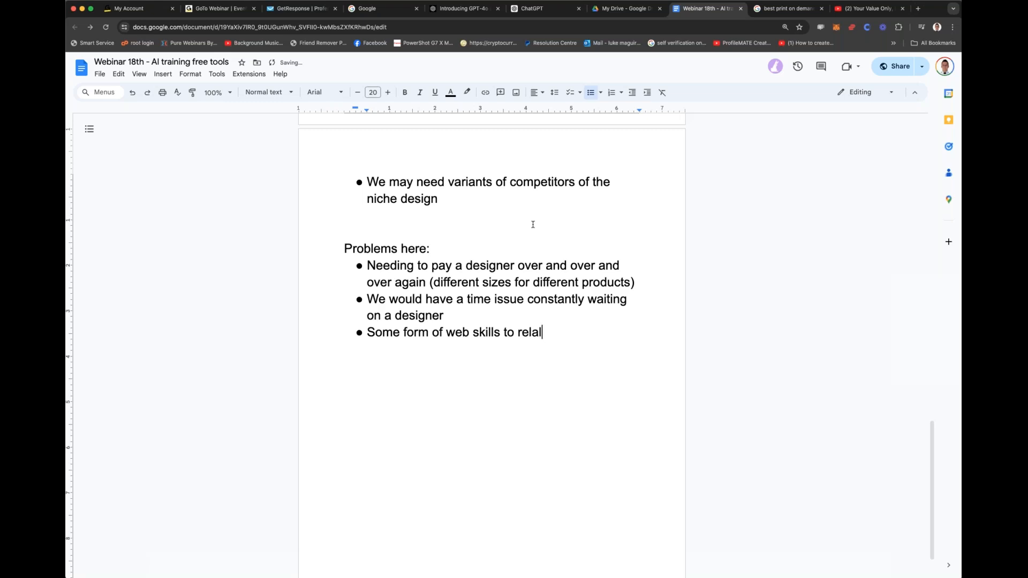
{"action": "key", "text": "BackSpace"}
{"action": "key", "text": "BackSpace"}
{"action": "type", "text": "a clean voer"}
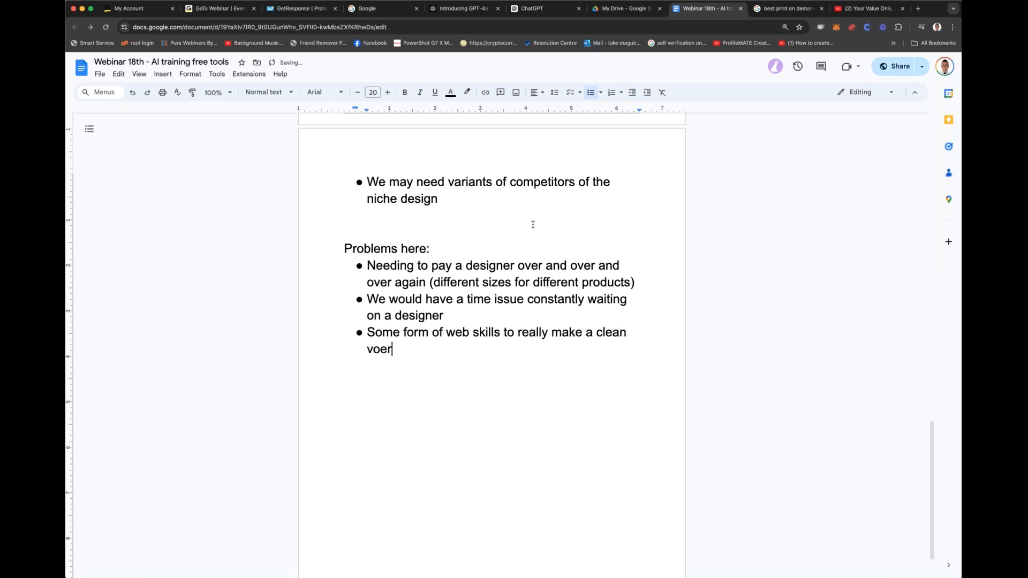
Step: Complete the web skills bullet with "overall website if we wanted to build a niche store out" and start an empty bullet below it
{"action": "key", "text": "BackSpace"}
{"action": "key", "text": "BackSpace"}
{"action": "key", "text": "BackSpace"}
{"action": "key", "text": "BackSpace"}
{"action": "type", "text": "overall website if we "}
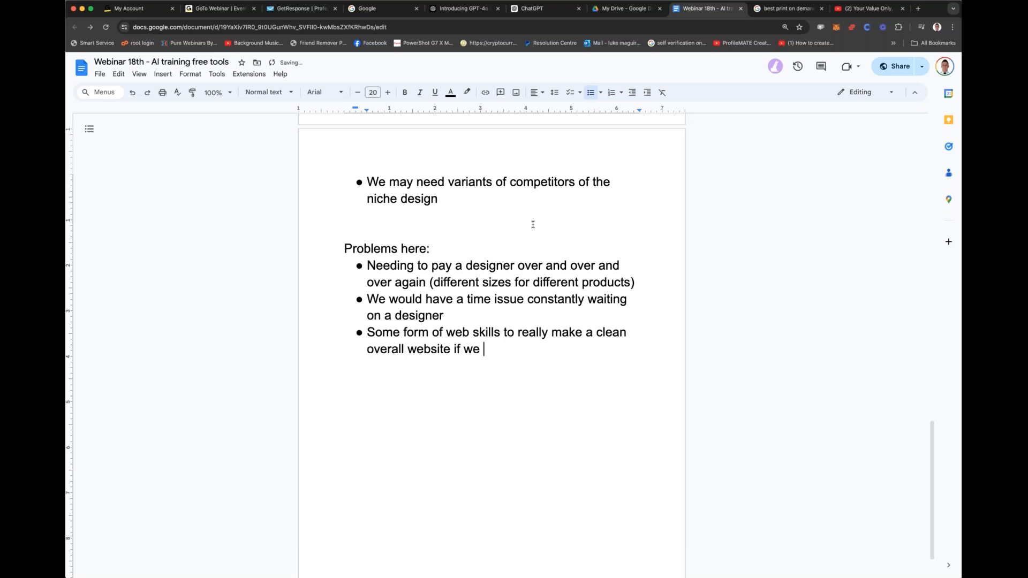
{"action": "type", "text": "wanted to build "}
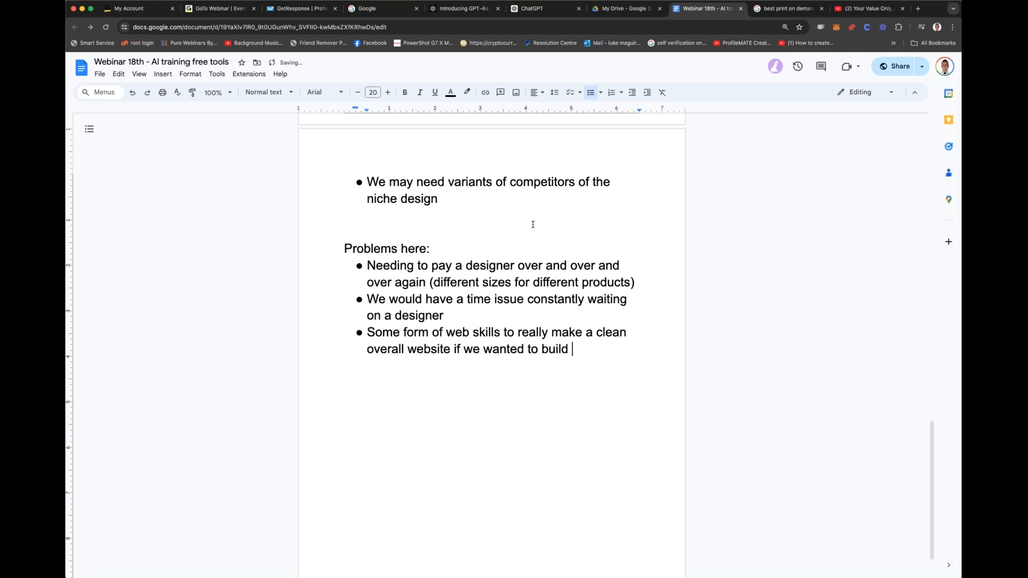
{"action": "type", "text": "a niche store out"}
{"action": "key", "text": "Return"}
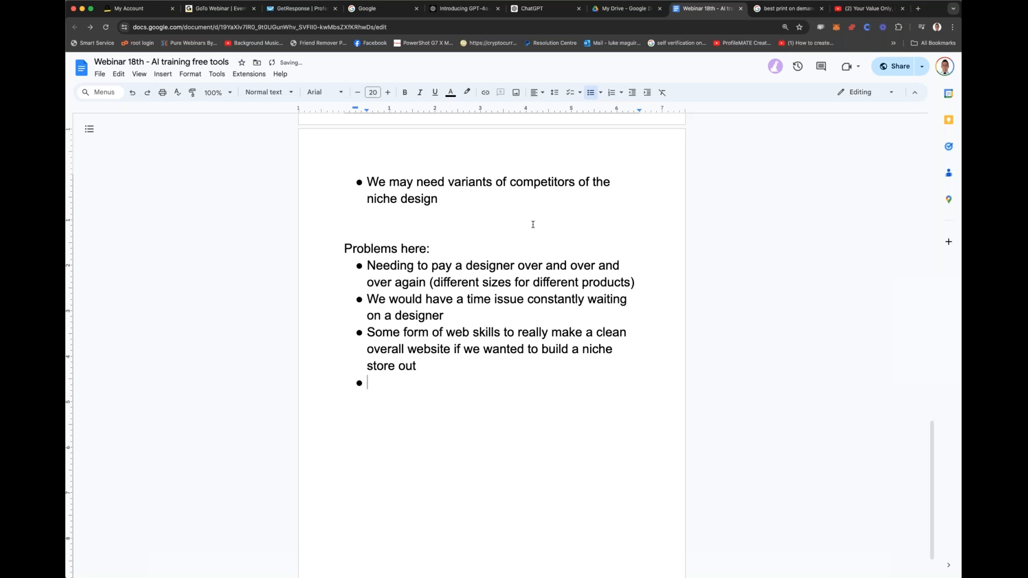
Step: Fill the empty bullet with "Copy writing skills to create a highly creative and sales style text for our products"
{"action": "type", "text": "Copy writing ka"}
{"action": "key", "text": "BackSpace"}
{"action": "key", "text": "BackSpace"}
{"action": "key", "text": "BackSpace"}
{"action": "type", "text": "sa"}
{"action": "key", "text": "BackSpace"}
{"action": "key", "text": "BackSpace"}
{"action": "key", "text": "BackSpace"}
{"action": "type", "text": "g skills to "}
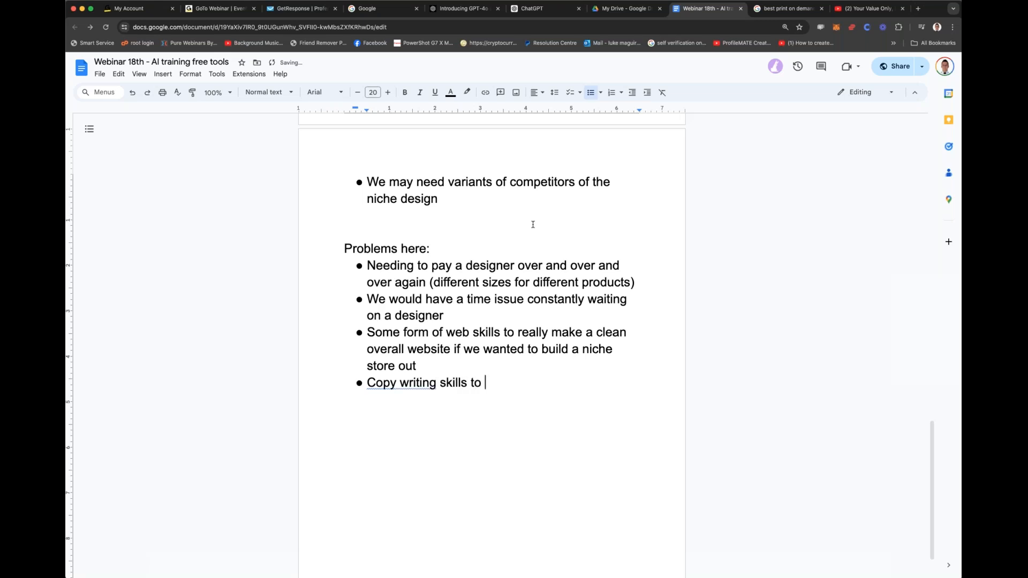
{"action": "type", "text": "create a highly creative "}
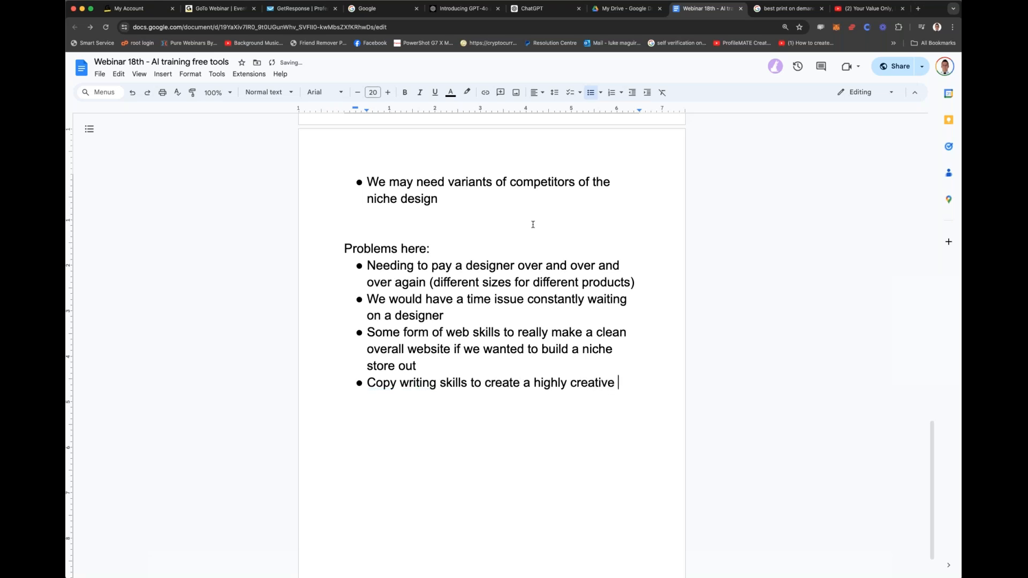
{"action": "type", "text": "and sales style "}
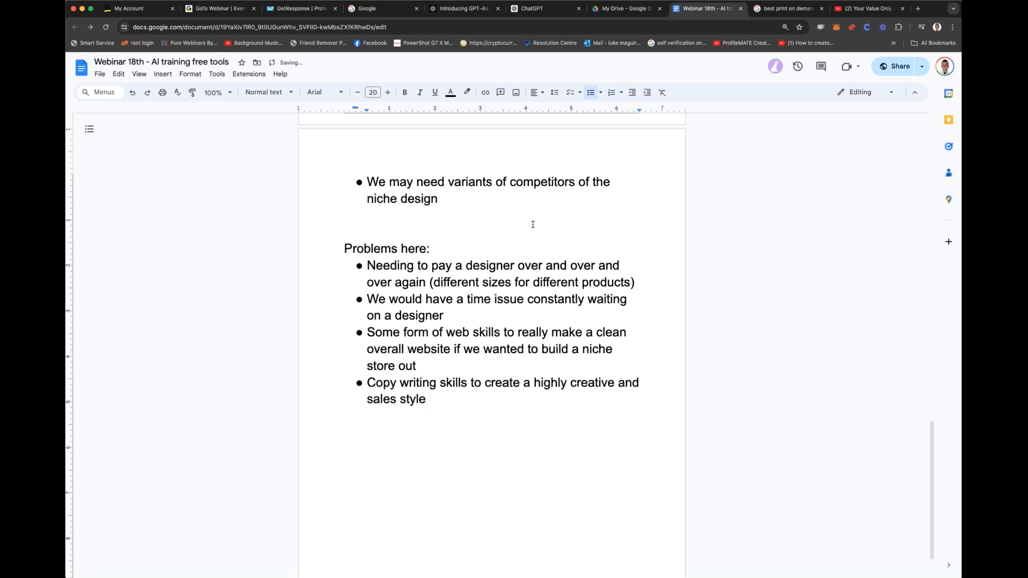
{"action": "type", "text": "text for our products"}
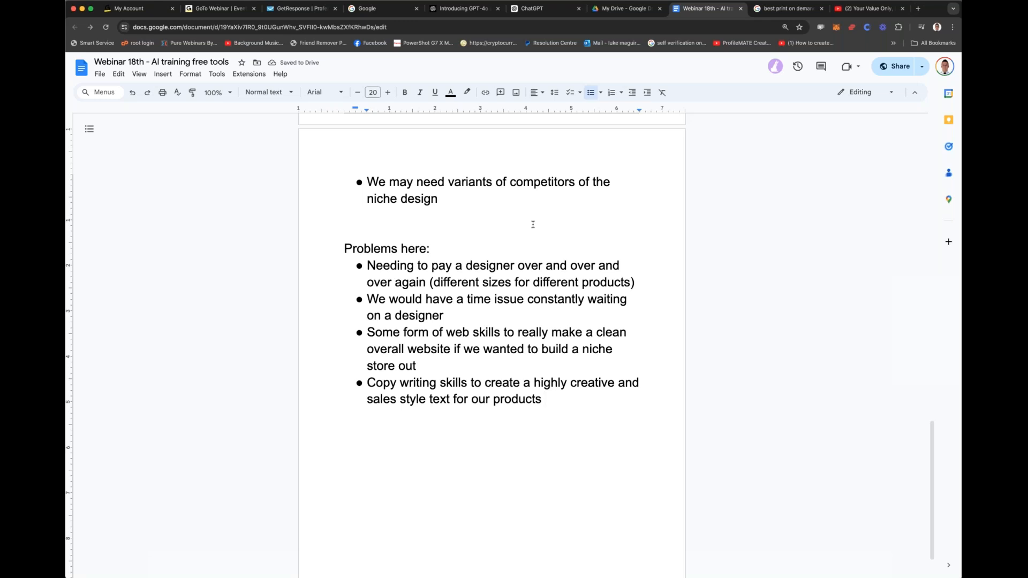
Step: Add a bullet below the copy writing one reading "We may need help choosing HOW MUCH TO SELL FOR."
{"action": "key", "text": "Return"}
{"action": "type", "text": "We may need help "}
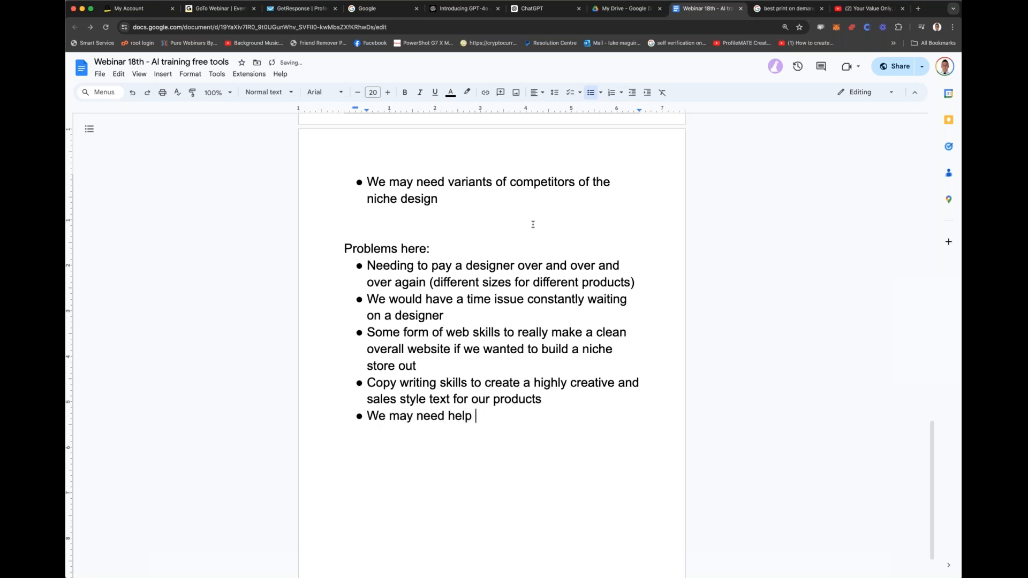
{"action": "type", "text": "choosing HOW MUCH TO SELL FOR."}
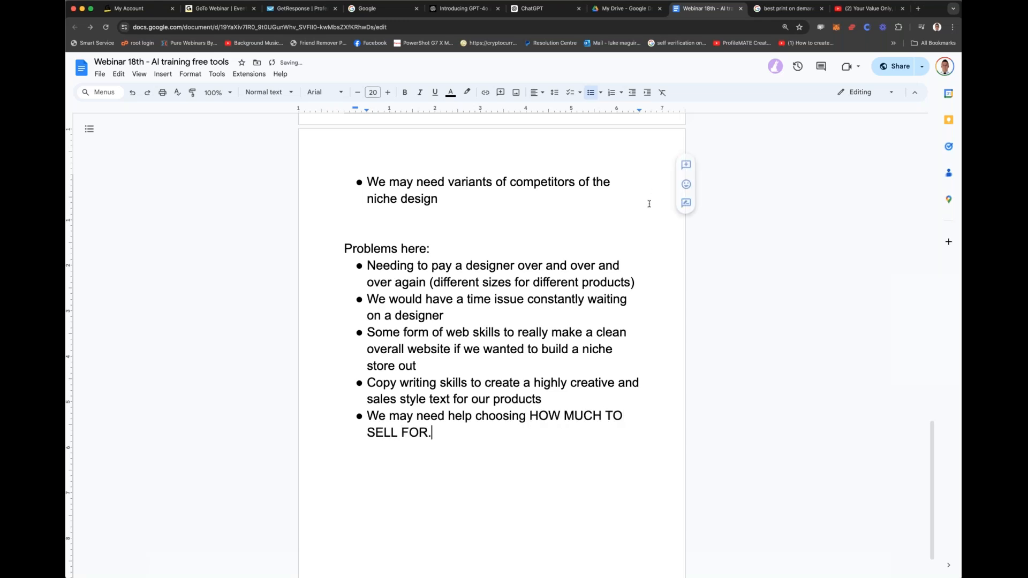
Step: Make the headings "Problems here:", "HOW IT WORKS:" and "The ultimate AI business's that you can start today:" bold
{"action": "left_click_drag", "start_coordinate": [344, 249], "coordinate": [439, 247]}
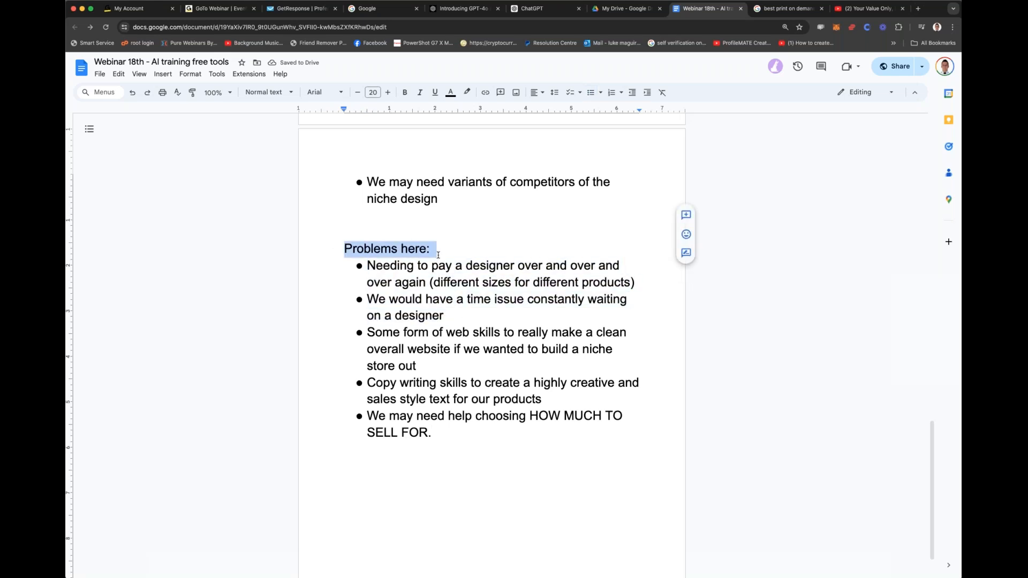
{"action": "key", "text": "super+b"}
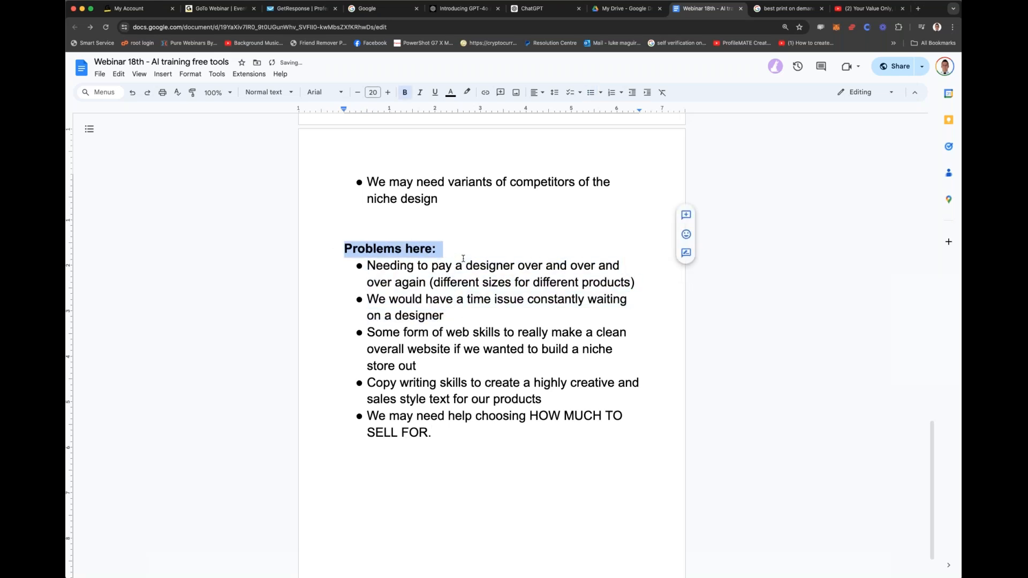
{"action": "scroll", "coordinate": [464, 256], "scroll_direction": "up", "scroll_amount": 12}
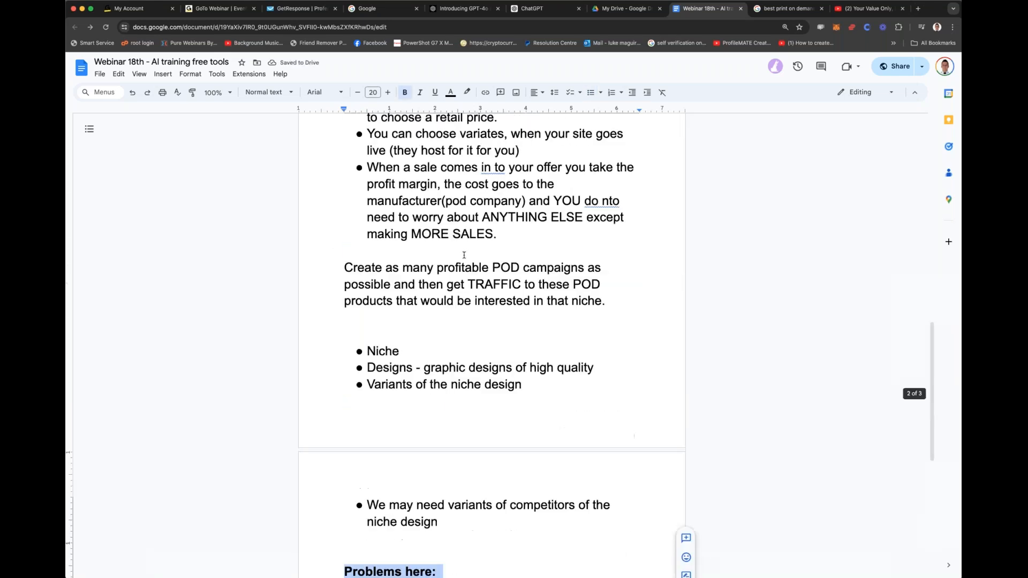
{"action": "left_click_drag", "start_coordinate": [447, 321], "coordinate": [335, 319]}
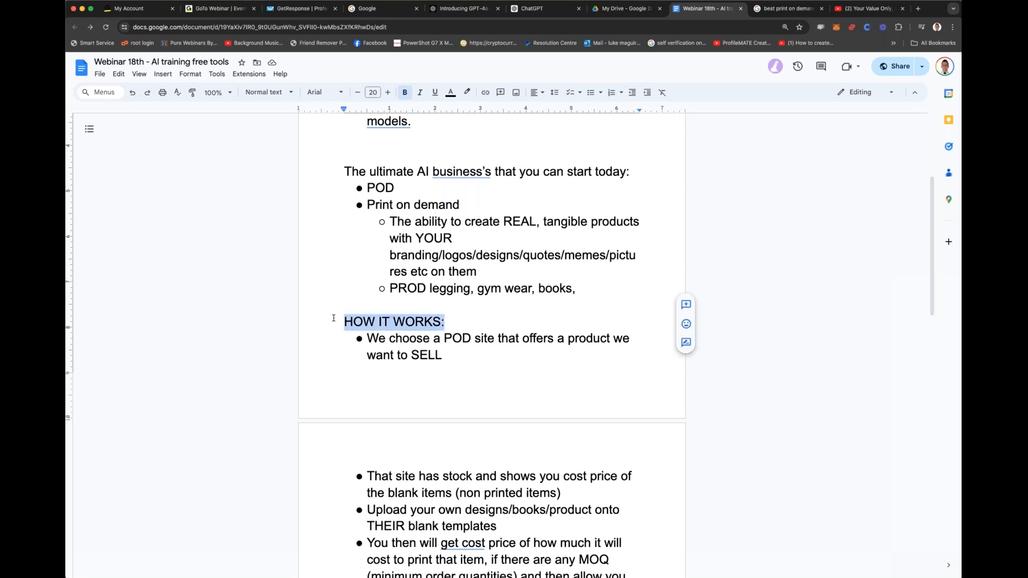
{"action": "key", "text": "super+b"}
{"action": "scroll", "coordinate": [354, 370], "scroll_direction": "up", "scroll_amount": 4}
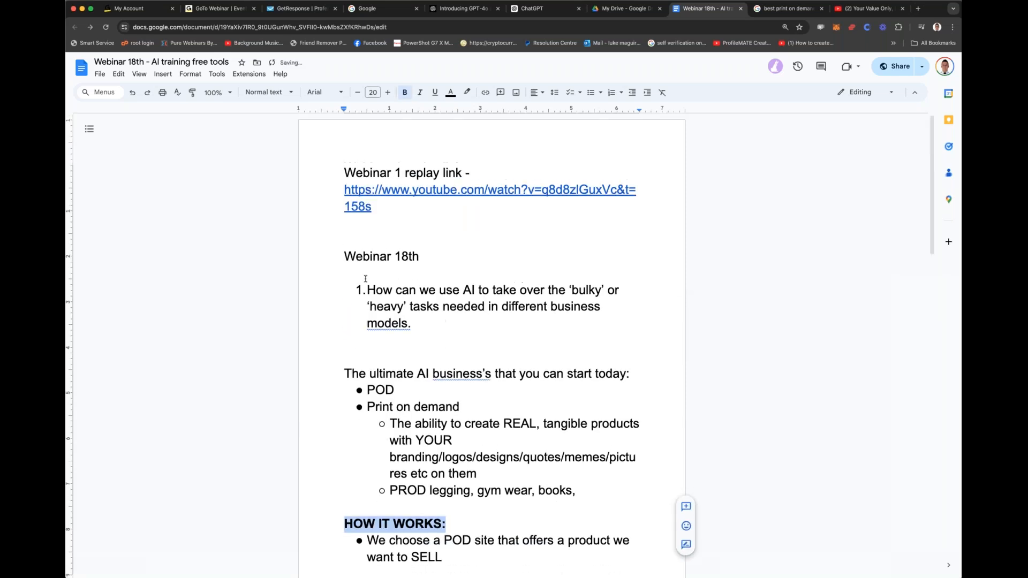
{"action": "left_click_drag", "start_coordinate": [344, 373], "coordinate": [634, 376]}
{"action": "key", "text": "super+b"}
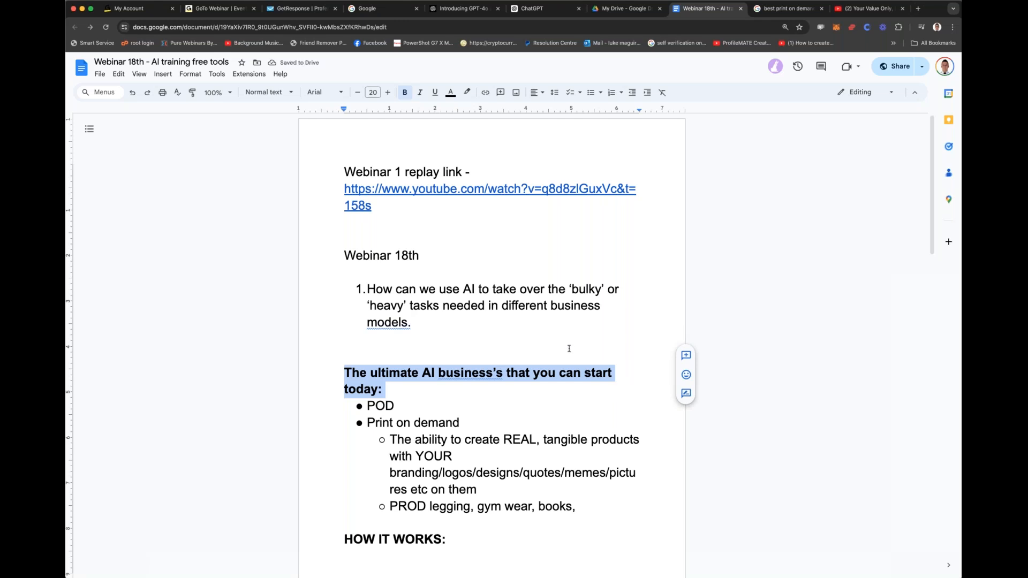
Step: Insert blank lines before the "HOW IT WORKS:" heading to move it onto the next page with its bullets
{"action": "scroll", "coordinate": [532, 344], "scroll_direction": "down", "scroll_amount": 5}
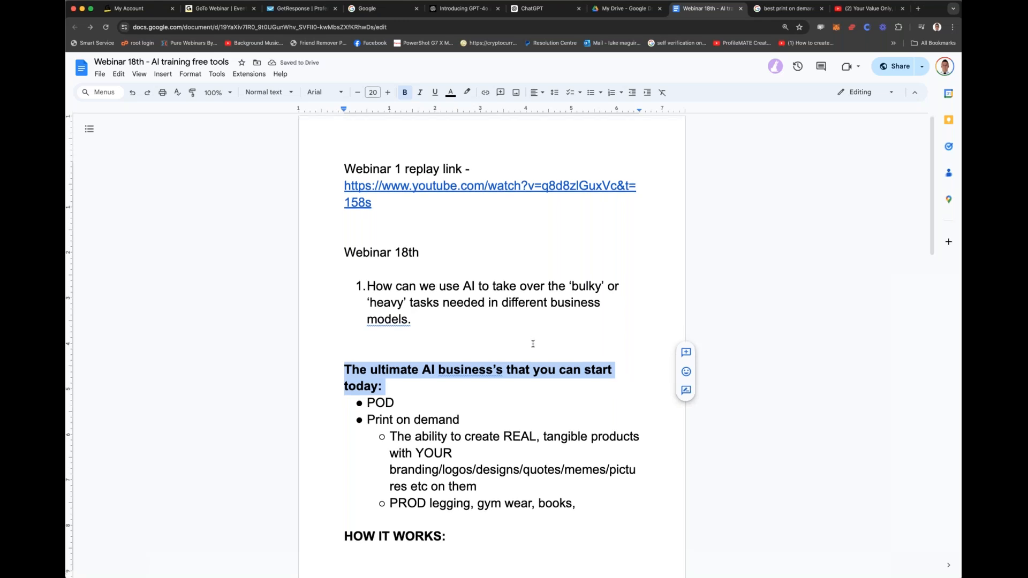
{"action": "left_click", "coordinate": [341, 262]}
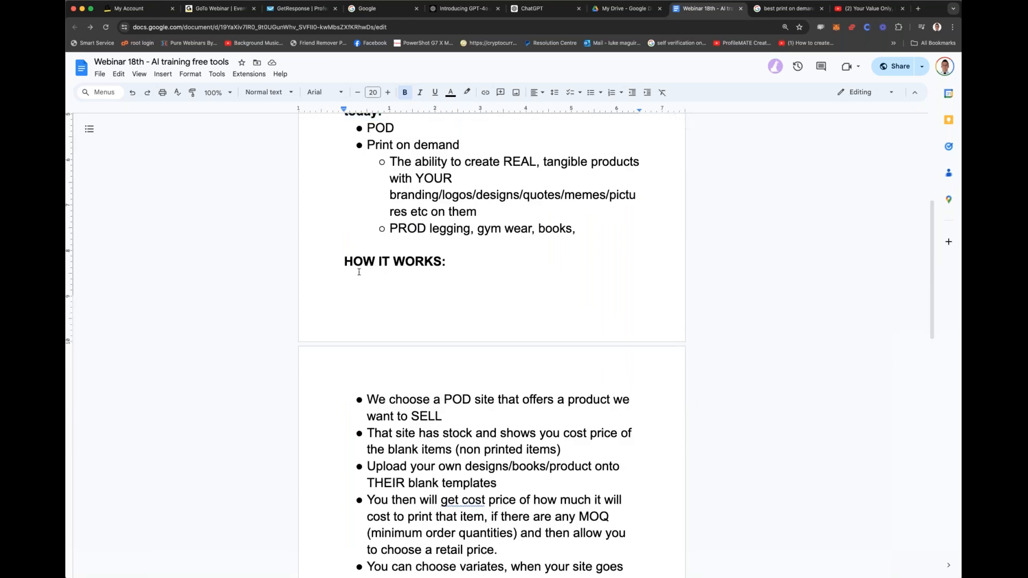
{"action": "key", "text": "Return"}
{"action": "key", "text": "Return"}
{"action": "key", "text": "Return"}
{"action": "key", "text": "Return"}
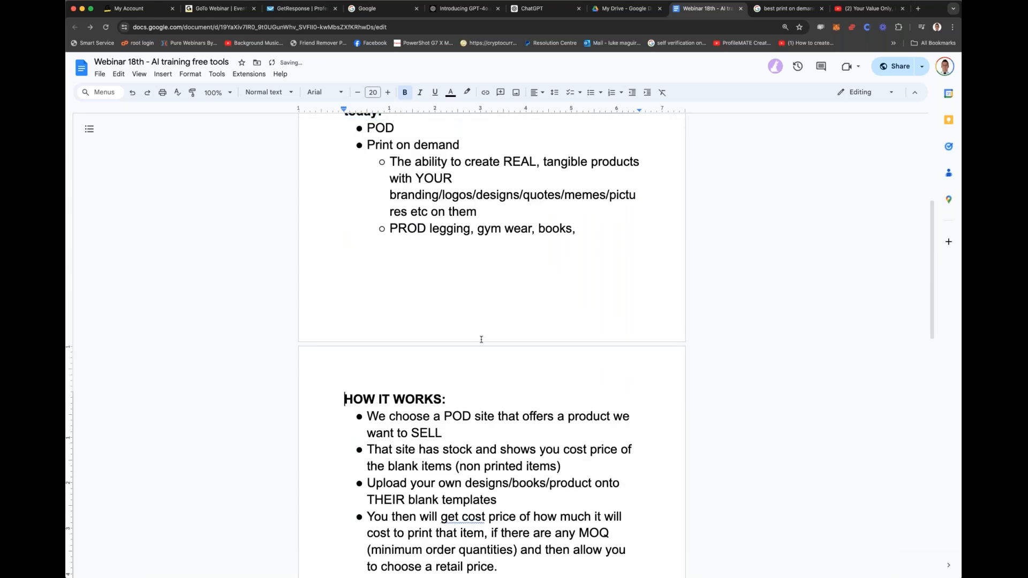
{"action": "scroll", "coordinate": [481, 340], "scroll_direction": "down", "scroll_amount": 5}
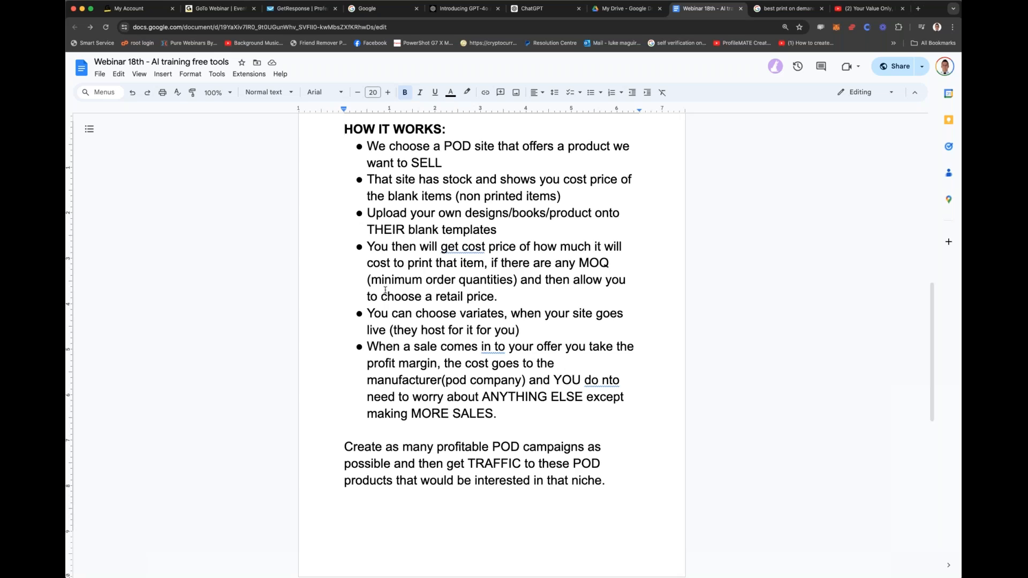
{"action": "scroll", "coordinate": [464, 293], "scroll_direction": "down", "scroll_amount": 10}
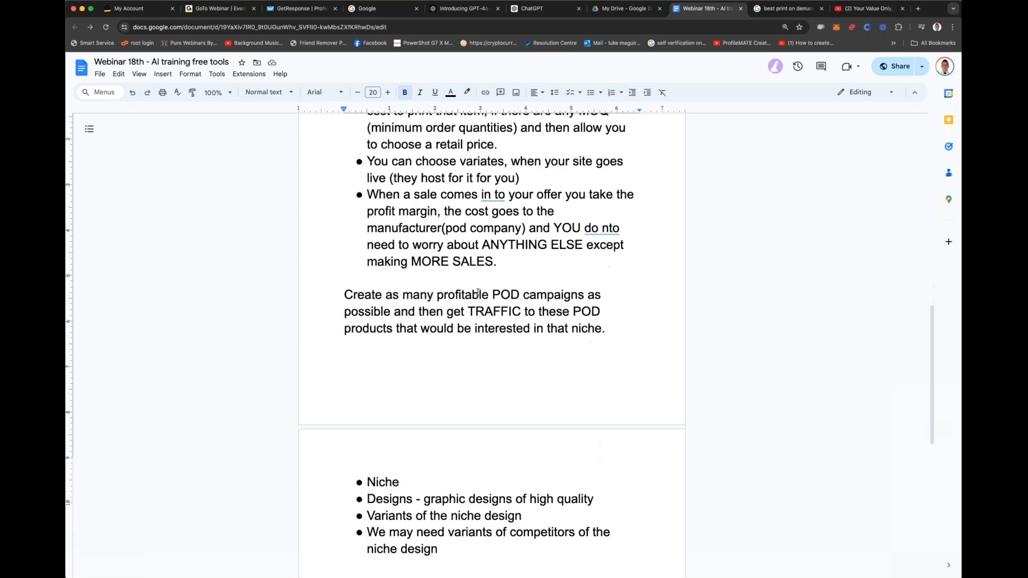
{"action": "scroll", "coordinate": [477, 292], "scroll_direction": "up", "scroll_amount": 5}
{"action": "scroll", "coordinate": [478, 291], "scroll_direction": "down", "scroll_amount": 5}
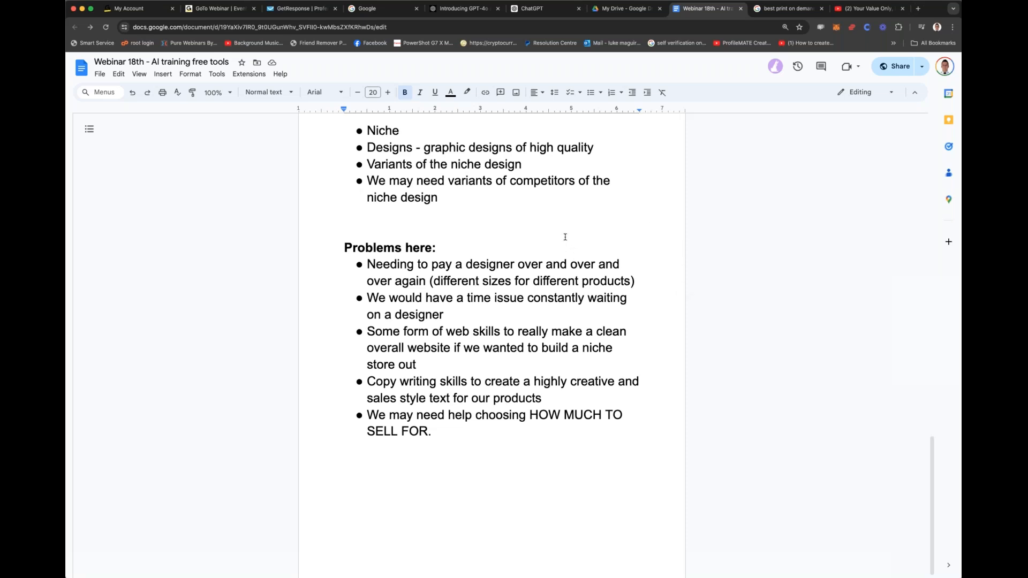
{"action": "scroll", "coordinate": [565, 237], "scroll_direction": "down", "scroll_amount": 1}
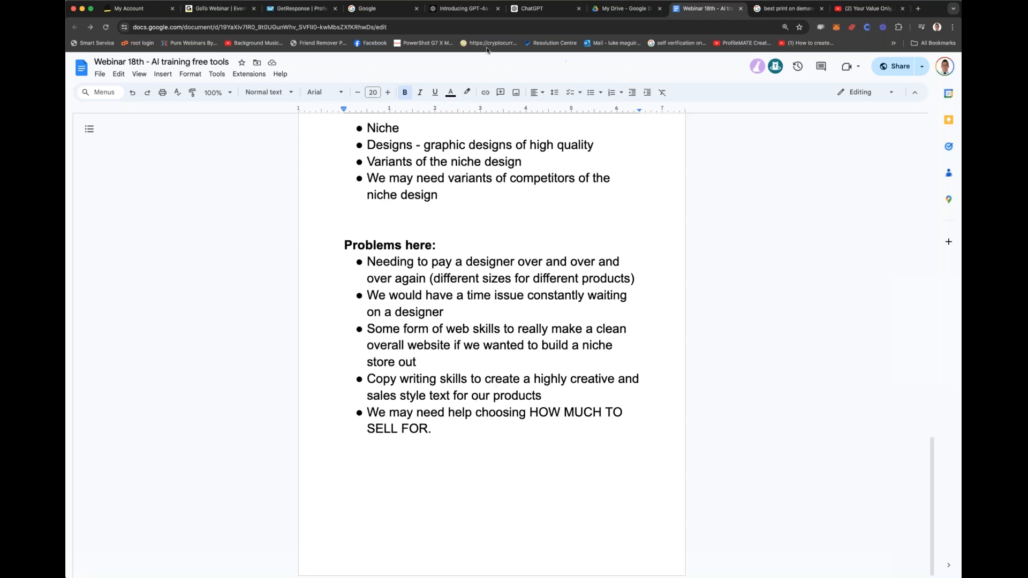
Step: Switch to ChatGPT and begin a message with "Hi there, I'm looking at using Chat gpt"
{"action": "left_click", "coordinate": [531, 10]}
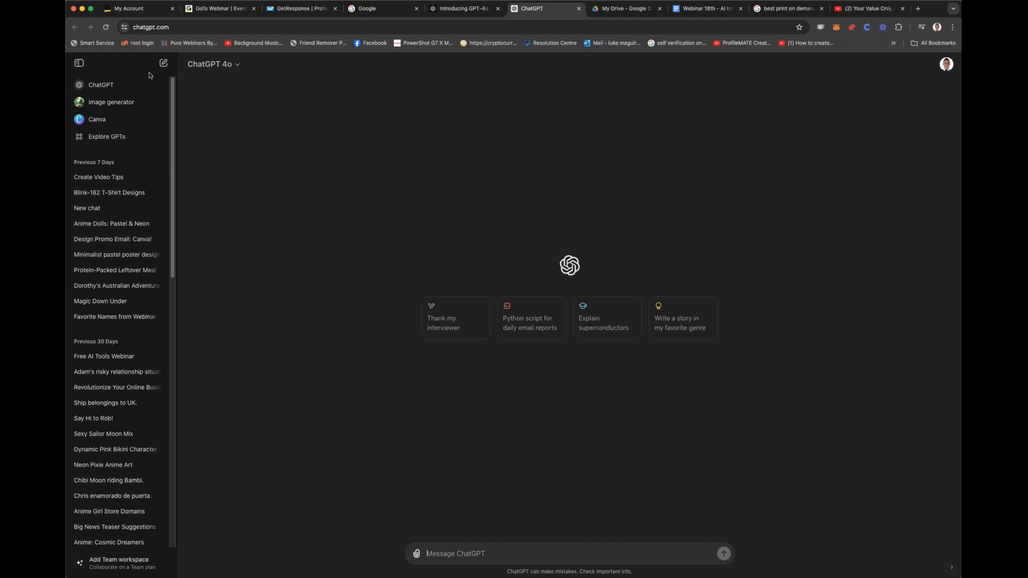
{"action": "key", "text": "super+equal"}
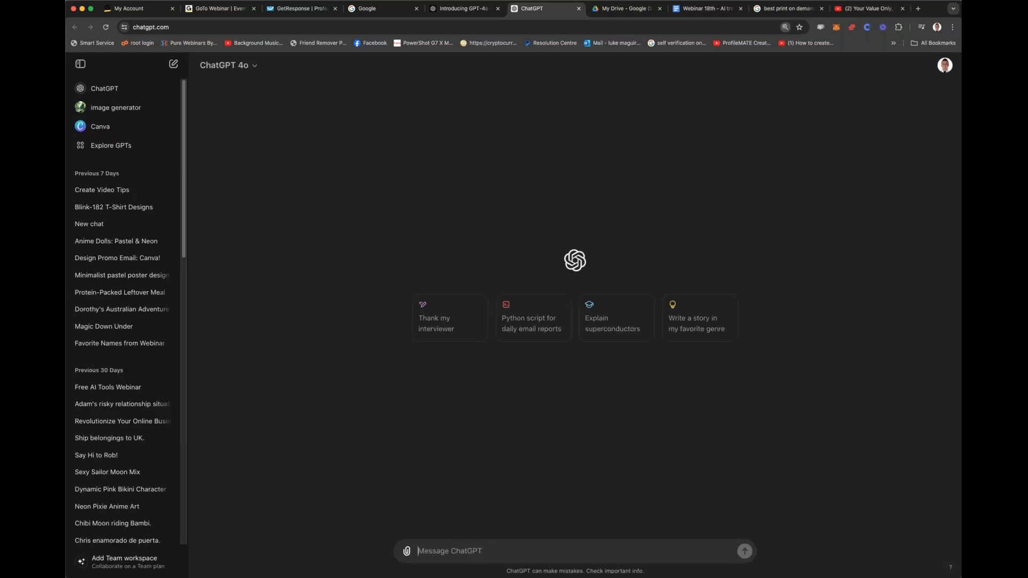
{"action": "key", "text": "super+equal"}
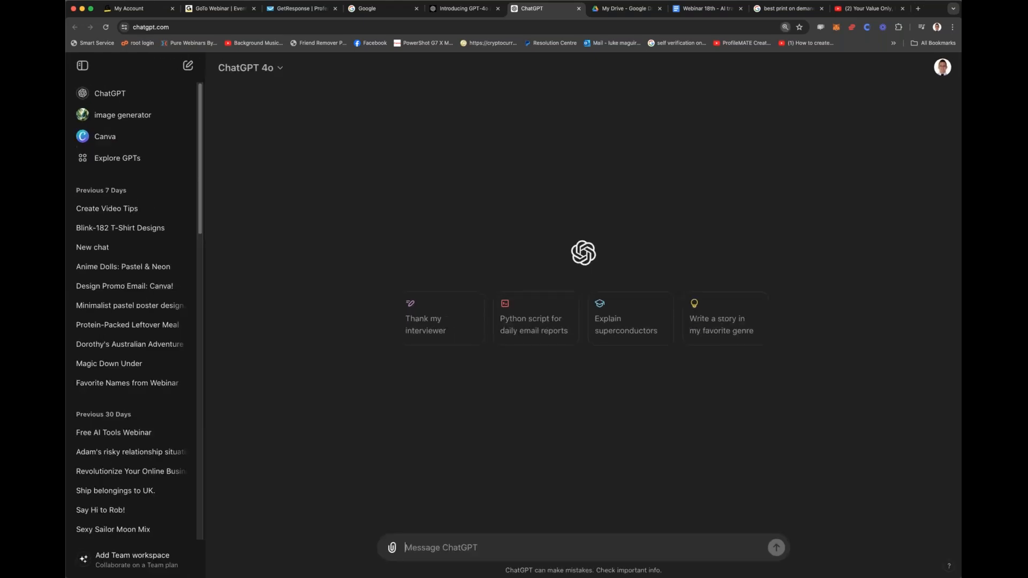
{"action": "key", "text": "super+equal"}
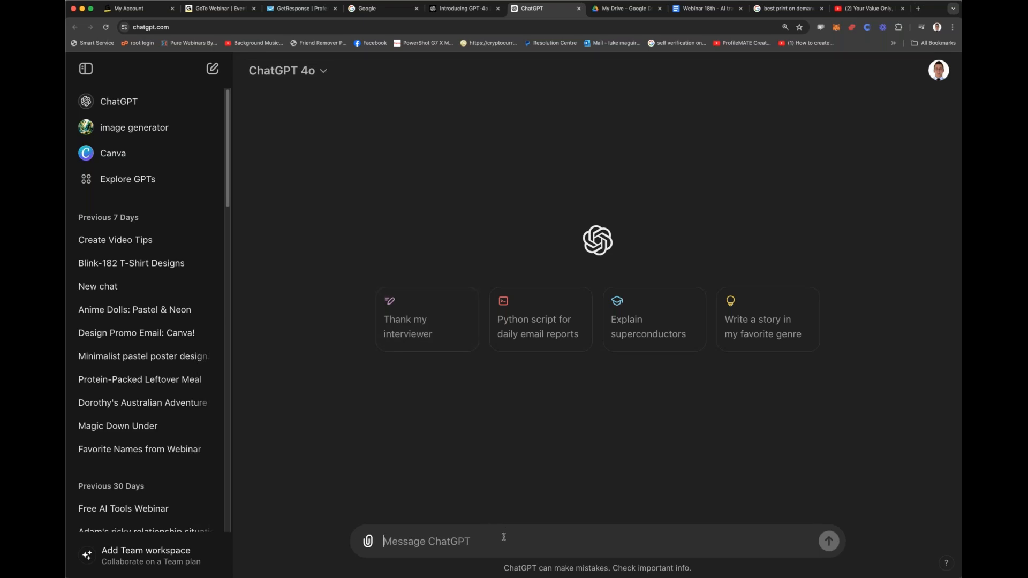
{"action": "type", "text": "Hi there, I"}
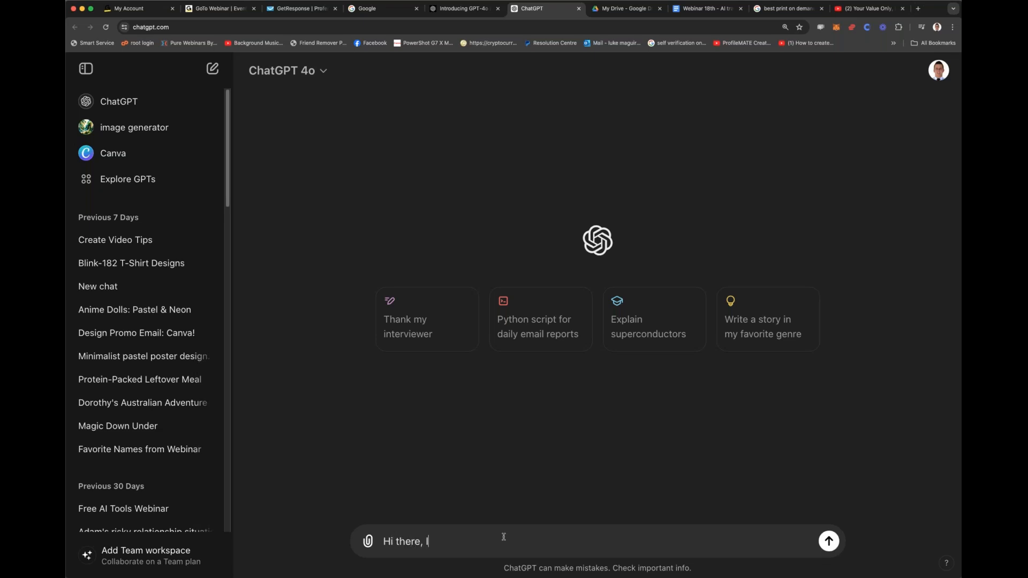
{"action": "type", "text": "'m looking at using Chat gpt"}
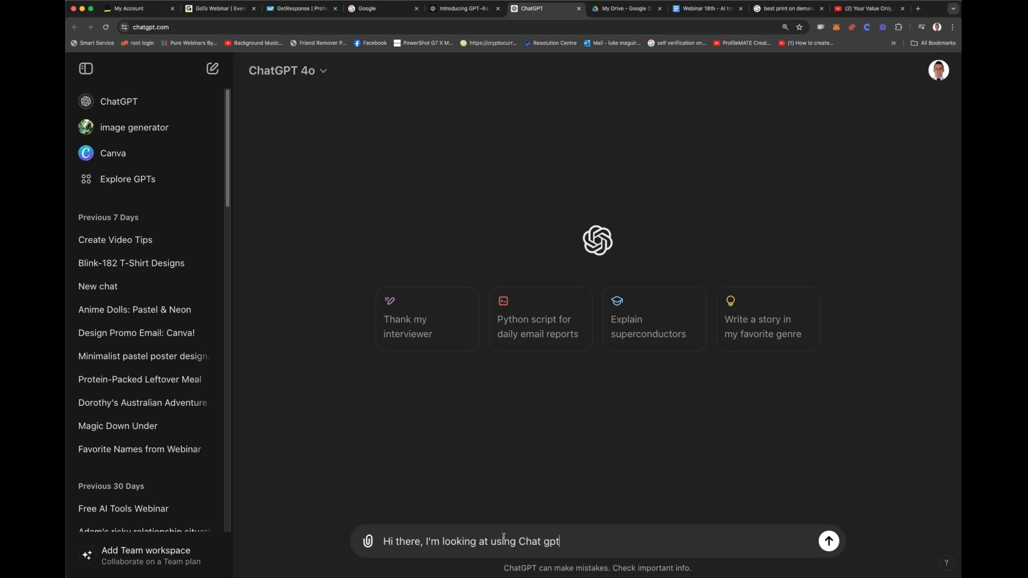
{"action": "type", "text": " to create an entire busines"}
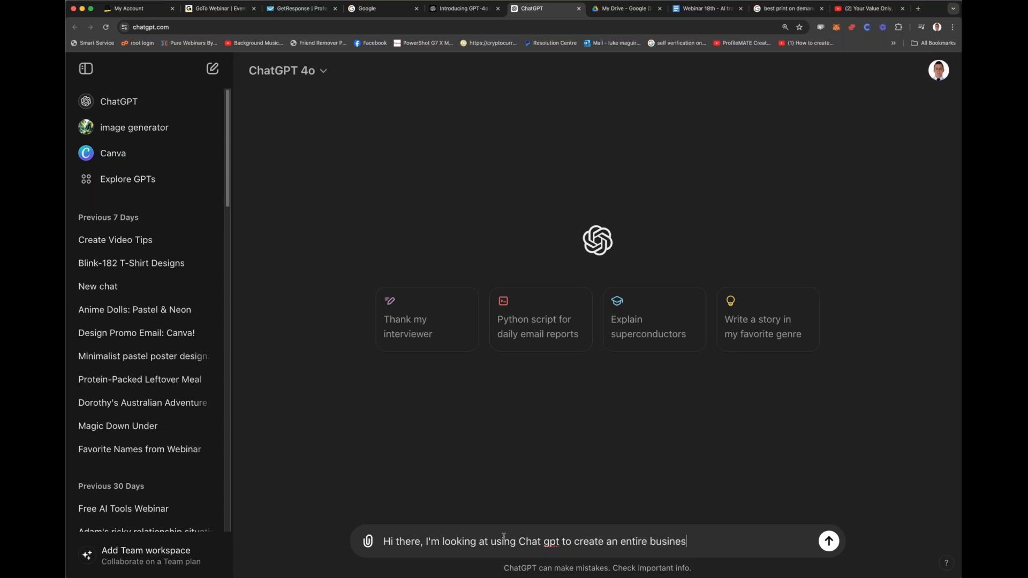
Step: Continue the ChatGPT message with "to create an entire business in the print on demand niche"
{"action": "type", "text": "s in the print on demand niche"}
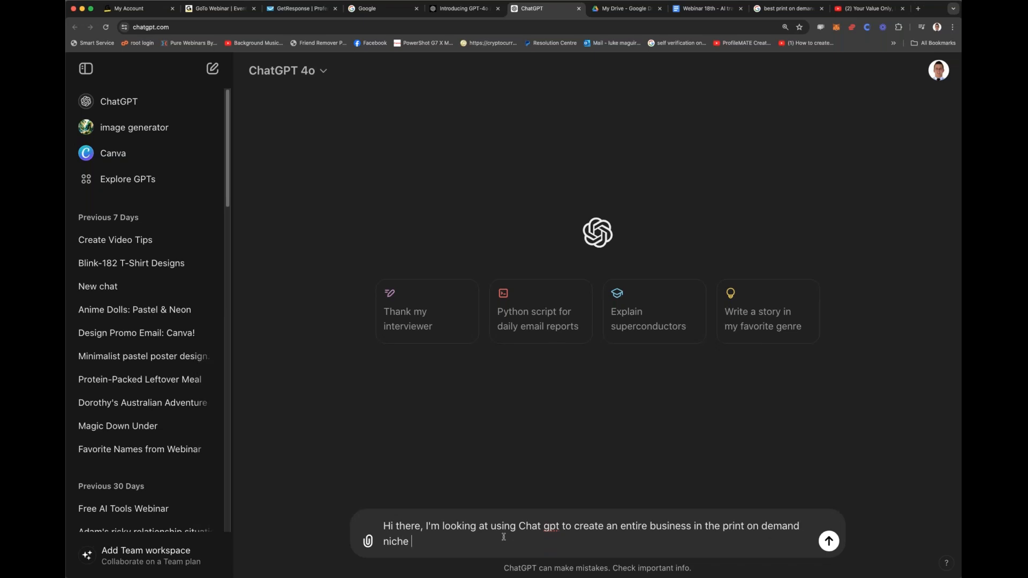
{"action": "type", "text": " and have Chatgpt create"}
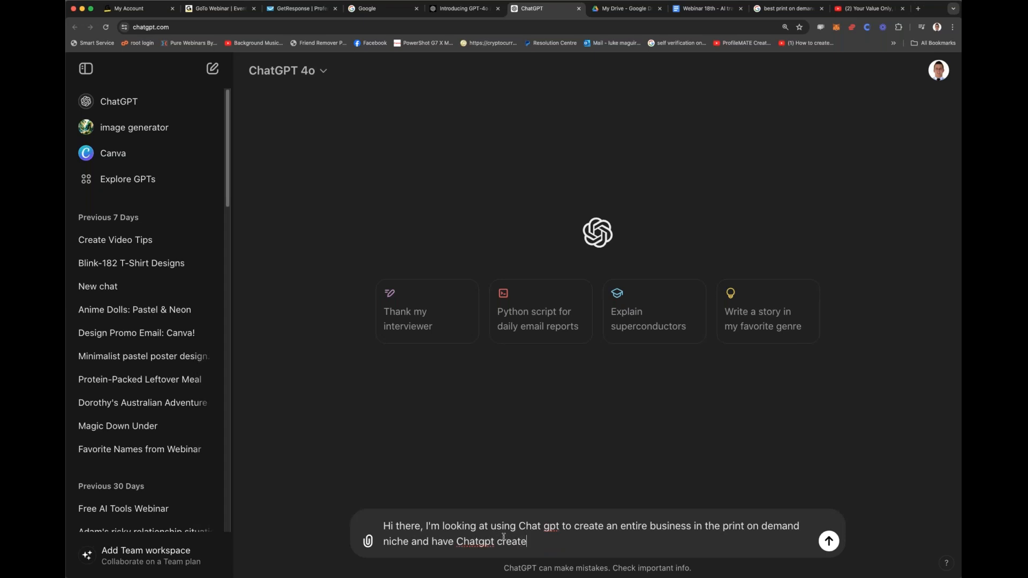
Step: Continue the ChatGPT message with "and have Chatgpt help find me the BEST"
{"action": "key", "text": "BackSpace"}
{"action": "key", "text": "BackSpace"}
{"action": "key", "text": "BackSpace"}
{"action": "key", "text": "BackSpace"}
{"action": "key", "text": "BackSpace"}
{"action": "type", "text": "help find me the BEST"}
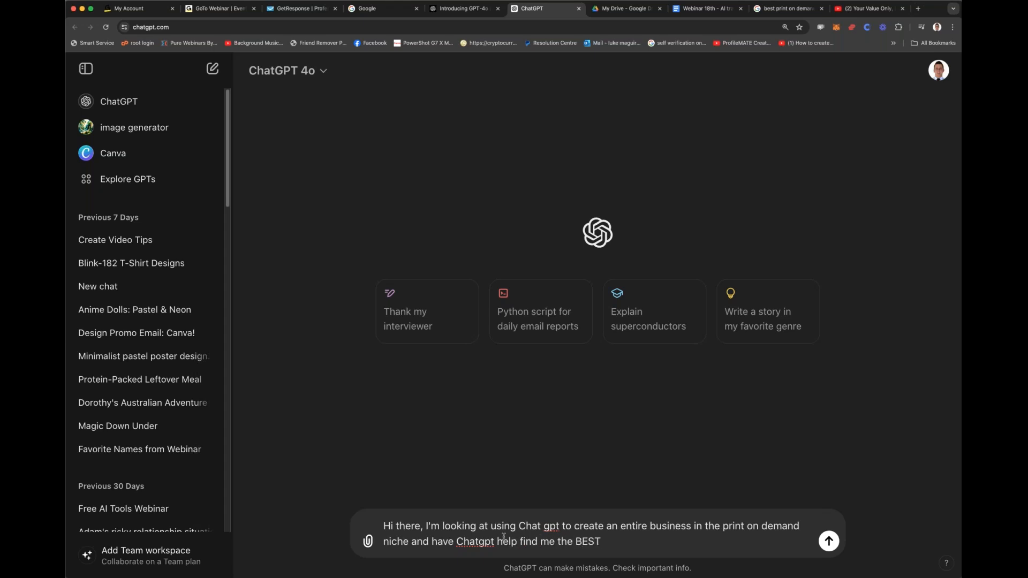
{"action": "type", "text": " POD services online f"}
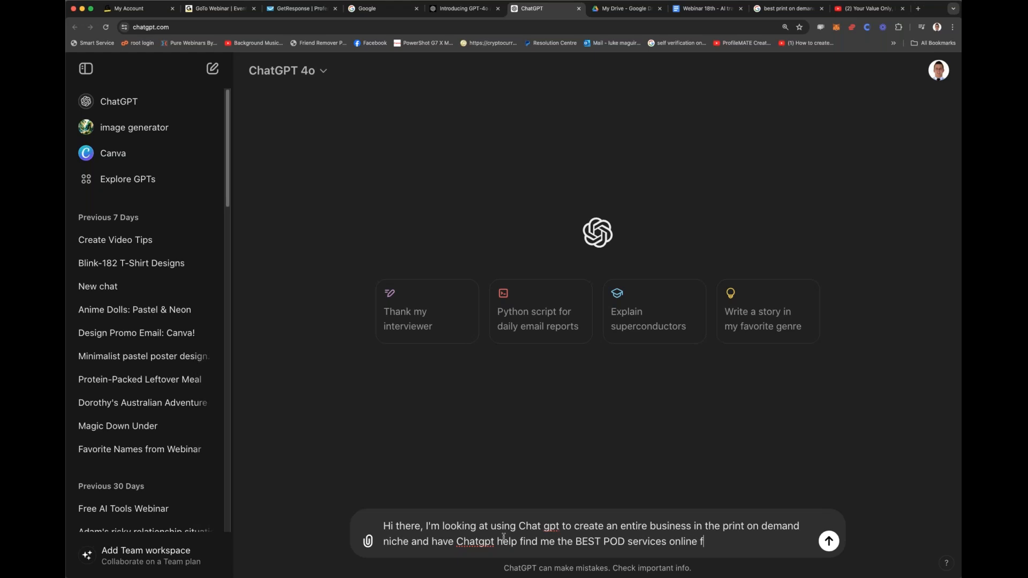
{"action": "type", "text": "or ther w"}
Step: Extend the message with "POD services online for a wide range of products on offer"
{"action": "key", "text": "BackSpace"}
{"action": "key", "text": "BackSpace"}
{"action": "key", "text": "BackSpace"}
{"action": "key", "text": "BackSpace"}
{"action": "key", "text": "BackSpace"}
{"action": "key", "text": "BackSpace"}
{"action": "key", "text": "BackSpace"}
{"action": "type", "text": "a wide range of"}
{"action": "key", "text": "BackSpace"}
{"action": "key", "text": "BackSpace"}
{"action": "type", "text": "of products on off"}
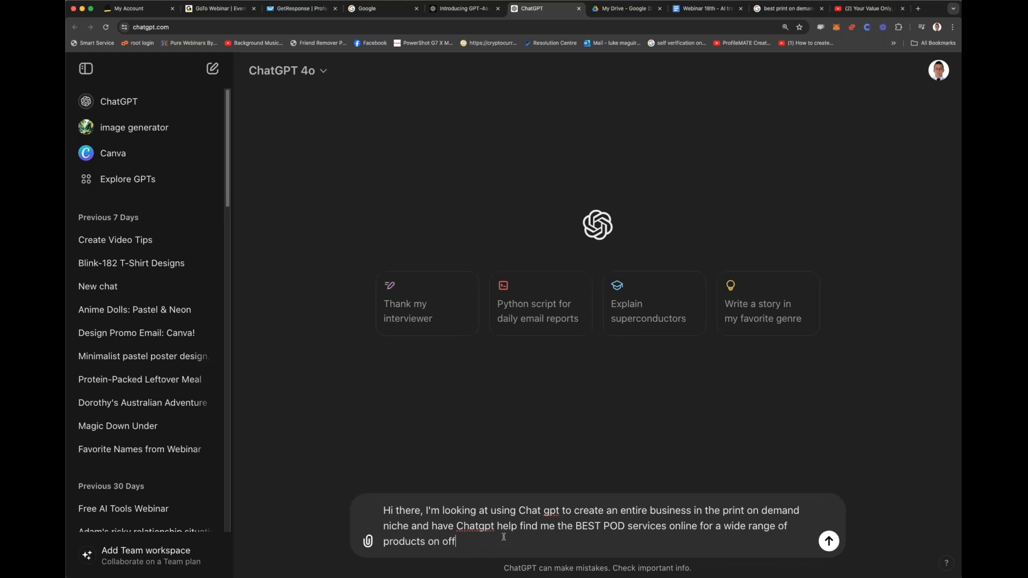
{"action": "type", "text": "er"}
{"action": "key", "text": "BackSpace"}
Step: Add "along with ones that offer the best customer service, no sign up fees will be ideal and the best margins on products." to the message
{"action": "type", "text": "er along with ones that offer the best"}
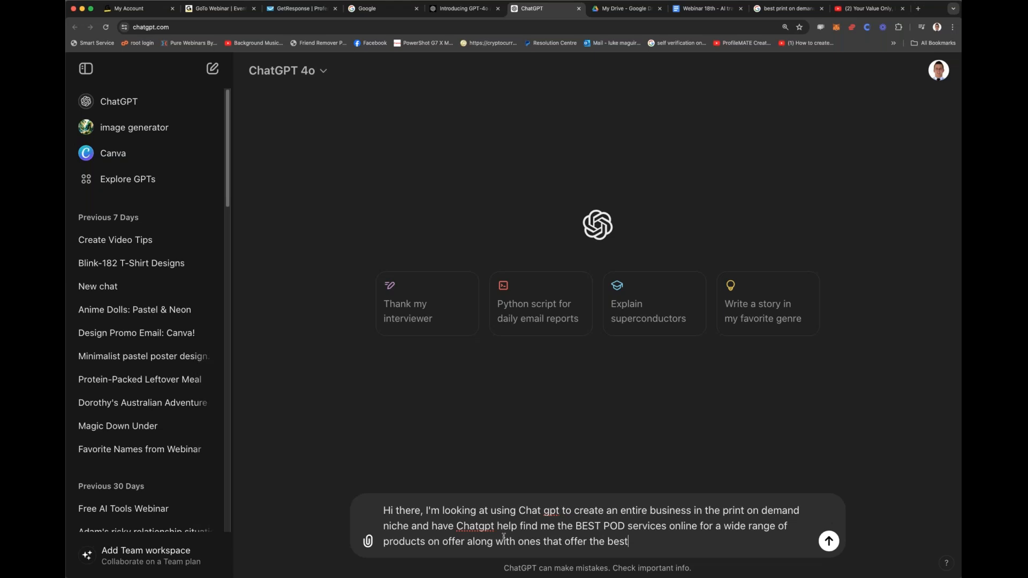
{"action": "type", "text": " ustomer ser"}
{"action": "key", "text": "BackSpace"}
{"action": "key", "text": "BackSpace"}
{"action": "key", "text": "BackSpace"}
{"action": "key", "text": "BackSpace"}
{"action": "key", "text": "BackSpace"}
{"action": "key", "text": "BackSpace"}
{"action": "key", "text": "BackSpace"}
{"action": "key", "text": "BackSpace"}
{"action": "key", "text": "BackSpace"}
{"action": "key", "text": "BackSpace"}
{"action": "key", "text": "BackSpace"}
{"action": "type", "text": "customer service, no "}
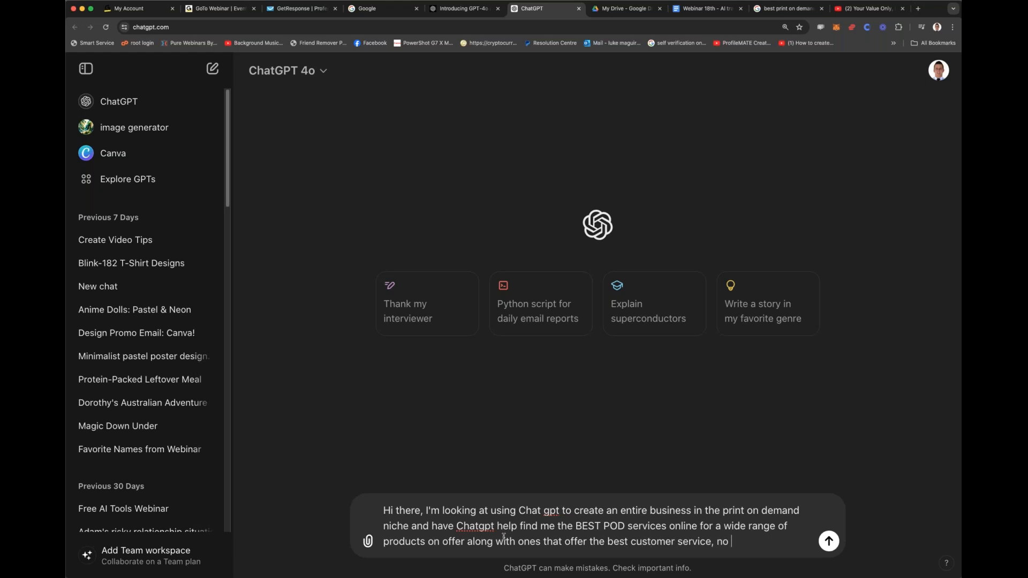
{"action": "type", "text": "sign up fees will be ideal and t"}
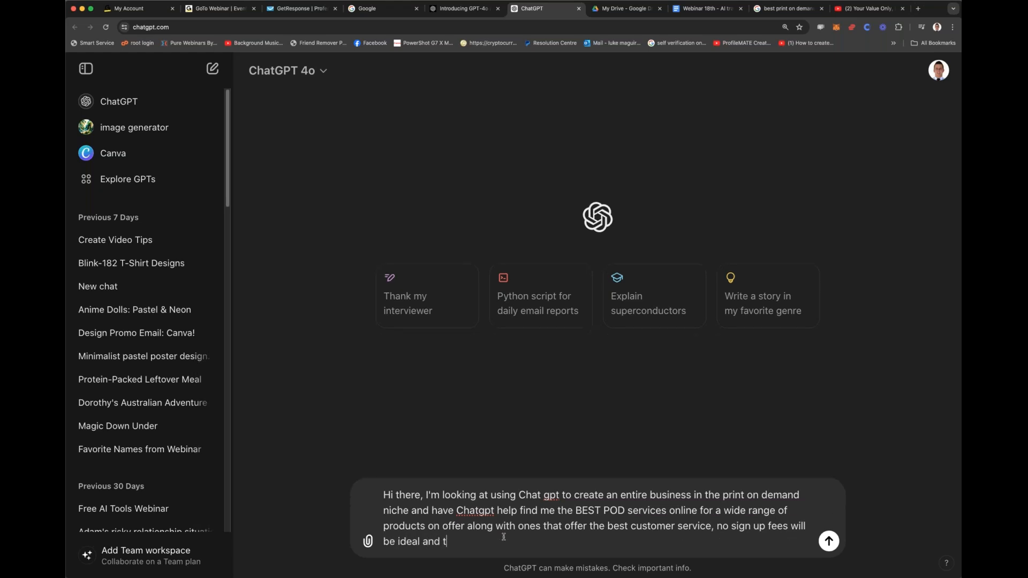
{"action": "type", "text": "he best margins on products."}
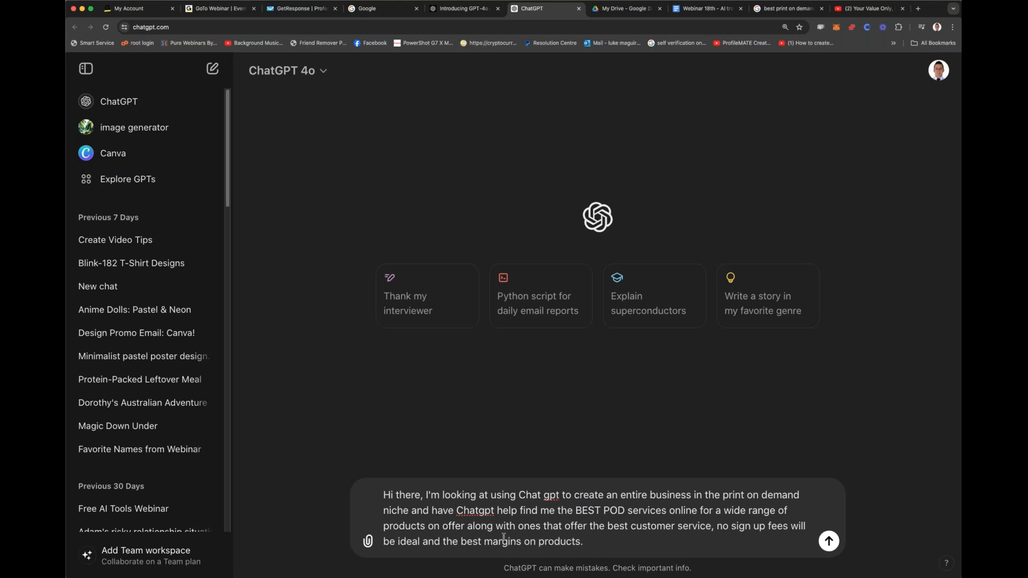
{"action": "type", "text": " IF you can provide a list of the top 10 "}
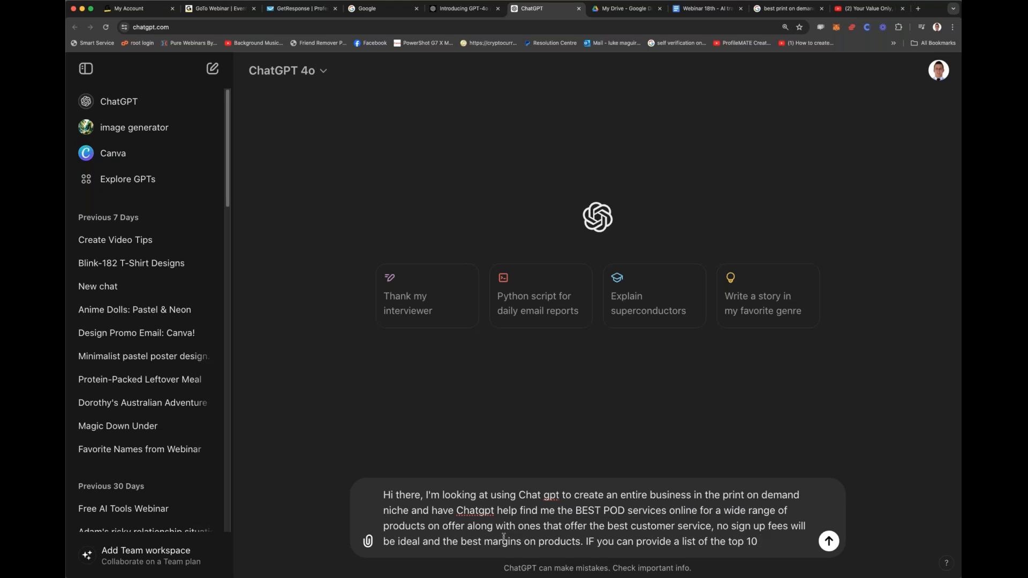
{"action": "type", "text": "o t"}
{"action": "type", "text": "10 that would"}
{"action": "type", "text": " be appreciated. "}
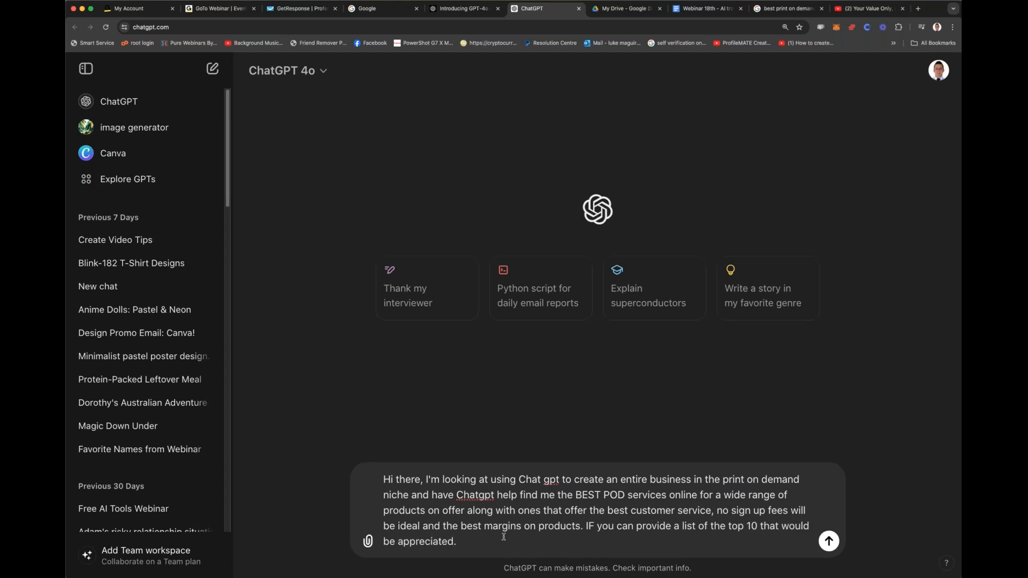
{"action": "type", "text": "I thien will have instructions to give on the next"}
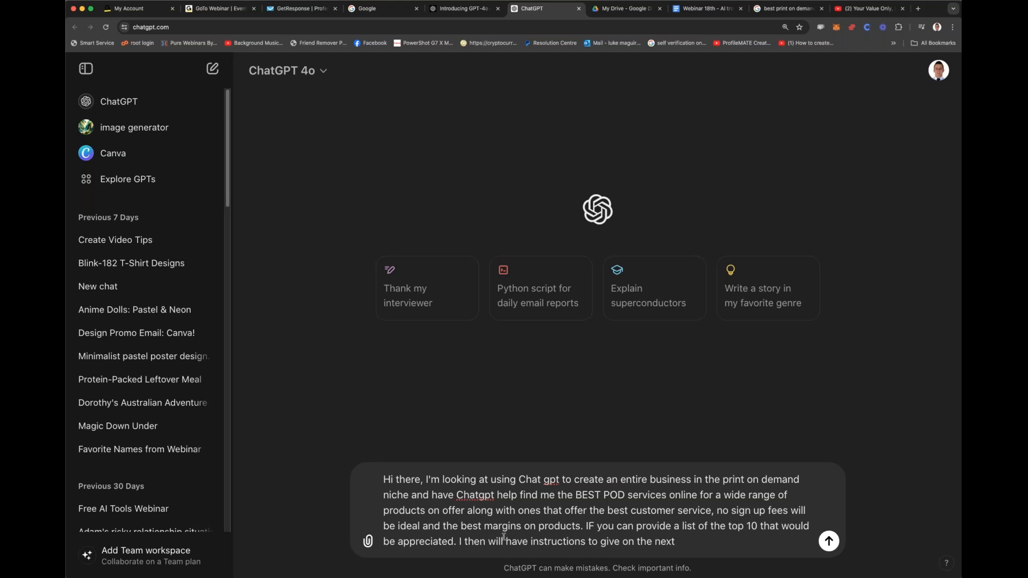
{"action": "type", "text": " services I wi"}
{"action": "type", "text": "ll need and will"}
{"action": "type", "text": " ask for you"}
{"action": "type", "text": "r suggestions on t"}
{"action": "type", "text": "hat shortly."}
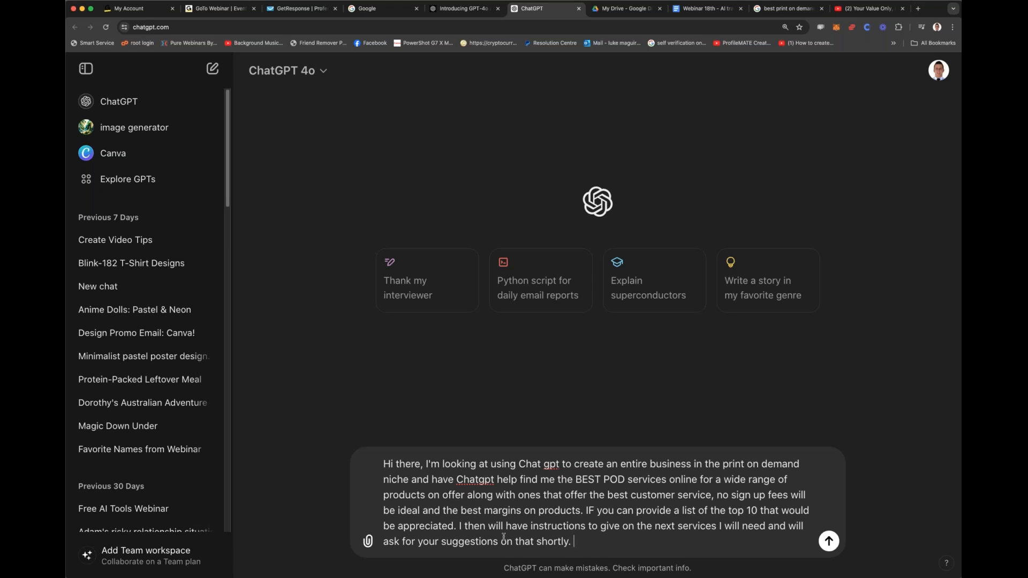
Step: Finish the message with "and will ask for your suggestions on that shortly." and send it to ChatGPT
{"action": "key", "text": "Return"}
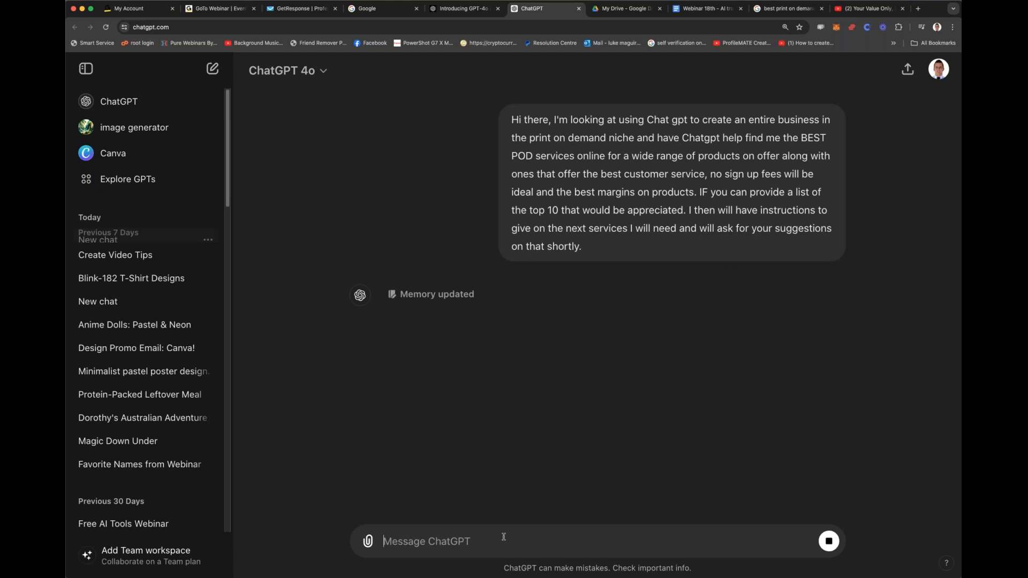
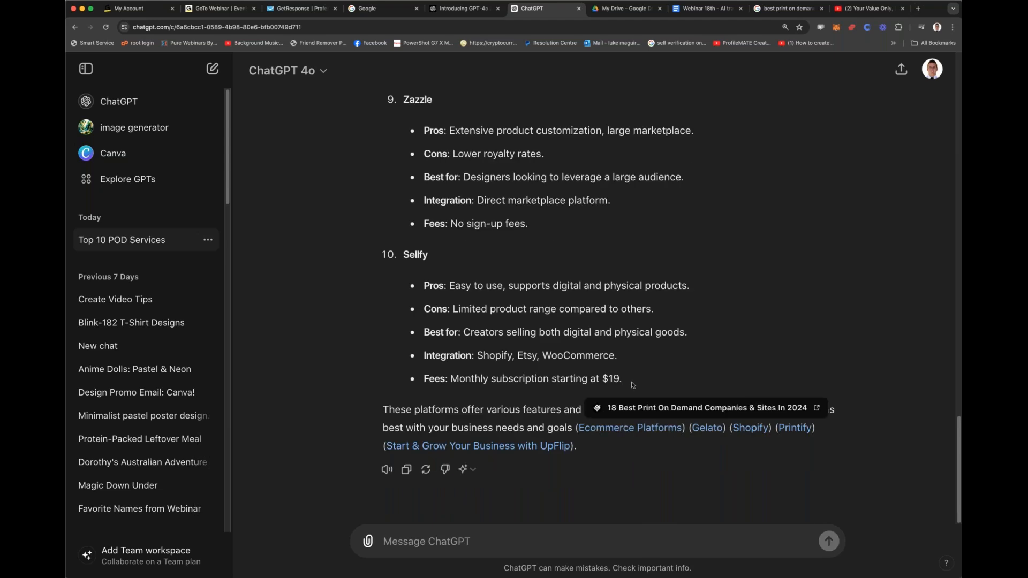
Step: Review the Printify and Printful entries in ChatGPT's answer, highlighting Printify's pros and Printful's cons and best-for line
{"action": "scroll", "coordinate": [621, 396], "scroll_direction": "up", "scroll_amount": 20}
{"action": "scroll", "coordinate": [618, 397], "scroll_direction": "down", "scroll_amount": 1}
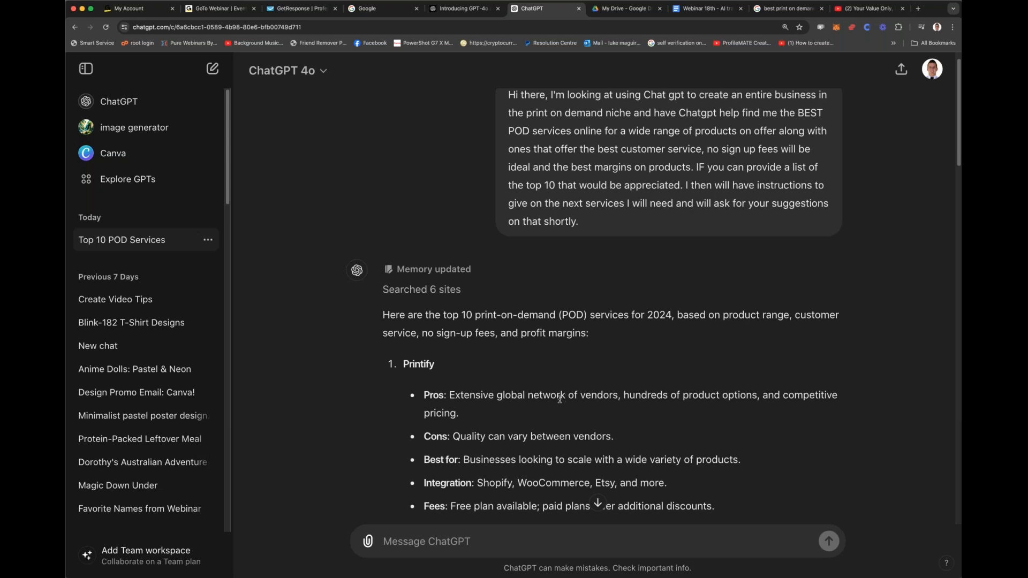
{"action": "scroll", "coordinate": [563, 399], "scroll_direction": "down", "scroll_amount": 1}
{"action": "left_click_drag", "start_coordinate": [455, 387], "coordinate": [810, 402]}
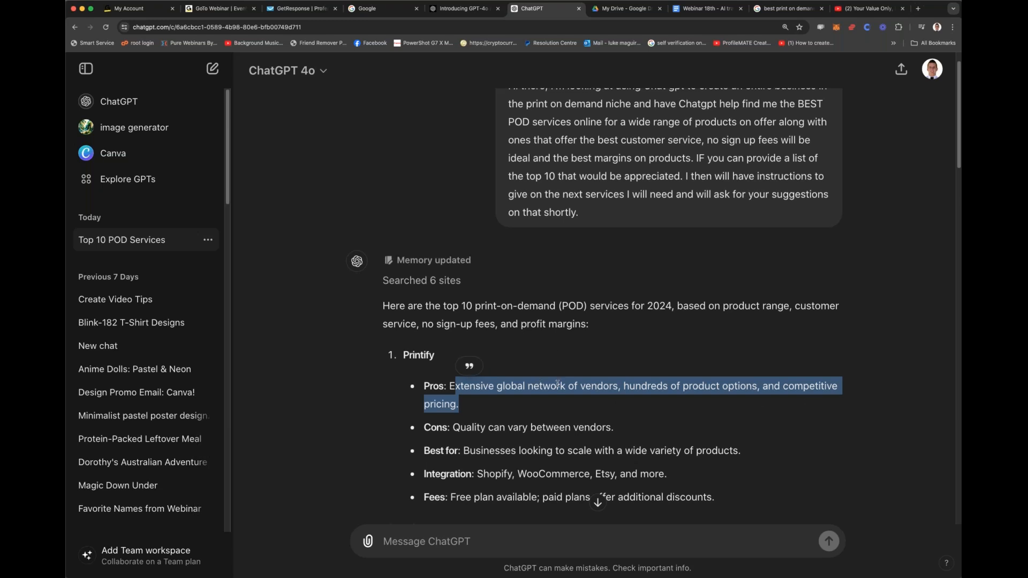
{"action": "scroll", "coordinate": [535, 369], "scroll_direction": "down", "scroll_amount": 3}
{"action": "scroll", "coordinate": [467, 333], "scroll_direction": "up", "scroll_amount": 1}
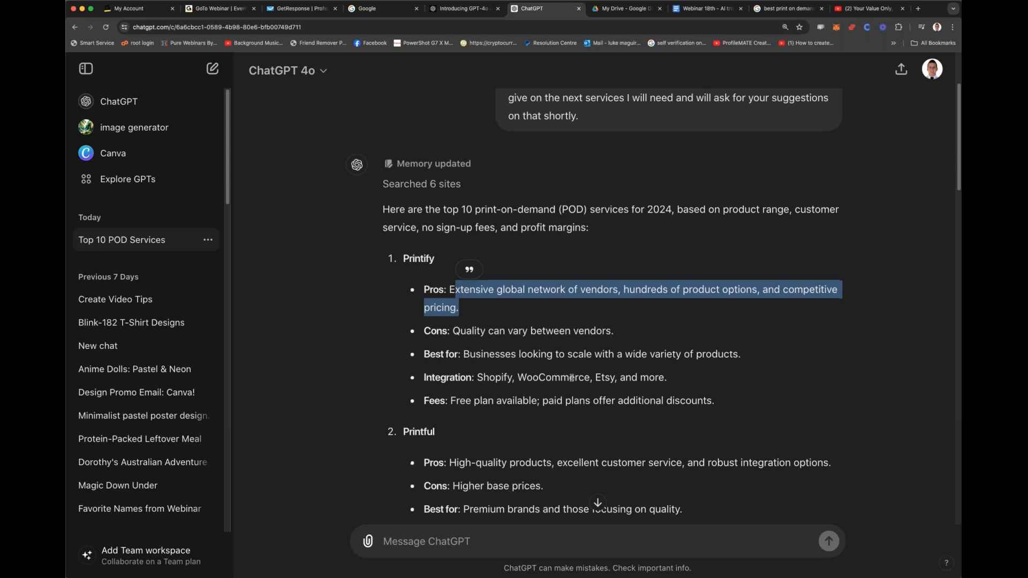
{"action": "scroll", "coordinate": [572, 378], "scroll_direction": "down", "scroll_amount": 2}
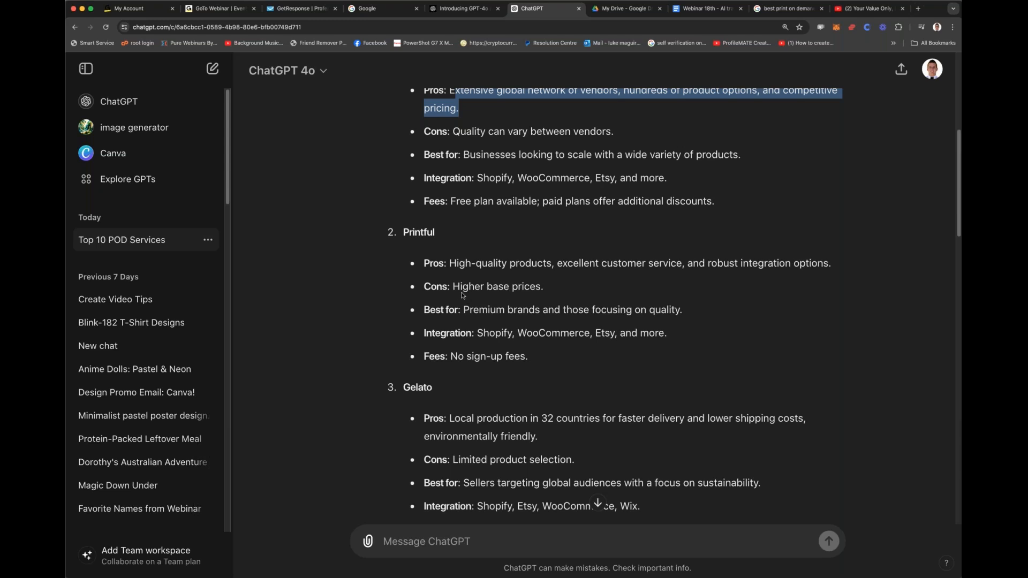
{"action": "left_click_drag", "start_coordinate": [453, 288], "coordinate": [522, 289]}
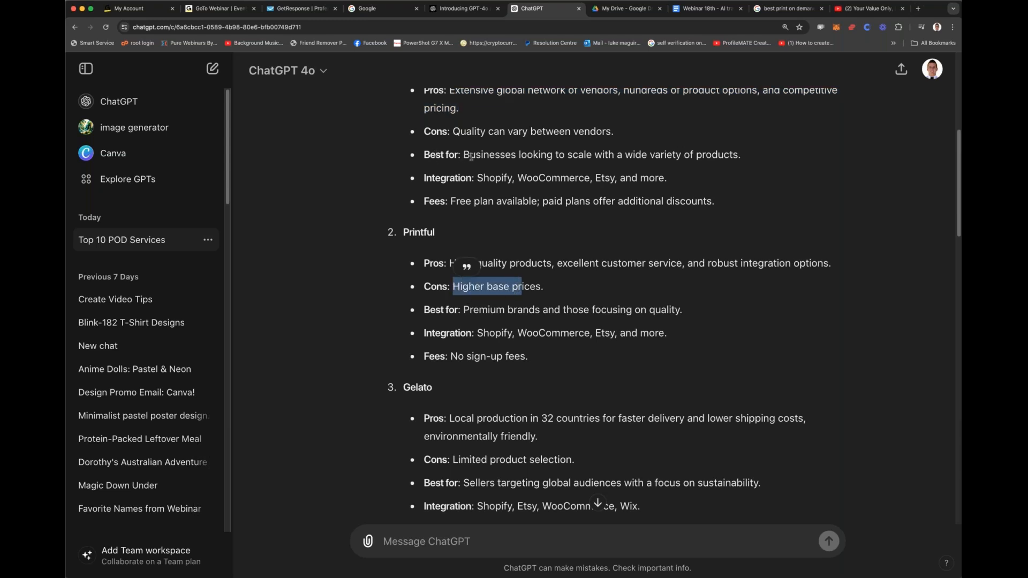
{"action": "left_click", "coordinate": [488, 178]}
{"action": "left_click_drag", "start_coordinate": [454, 288], "coordinate": [513, 287]}
{"action": "left_click", "coordinate": [523, 288]}
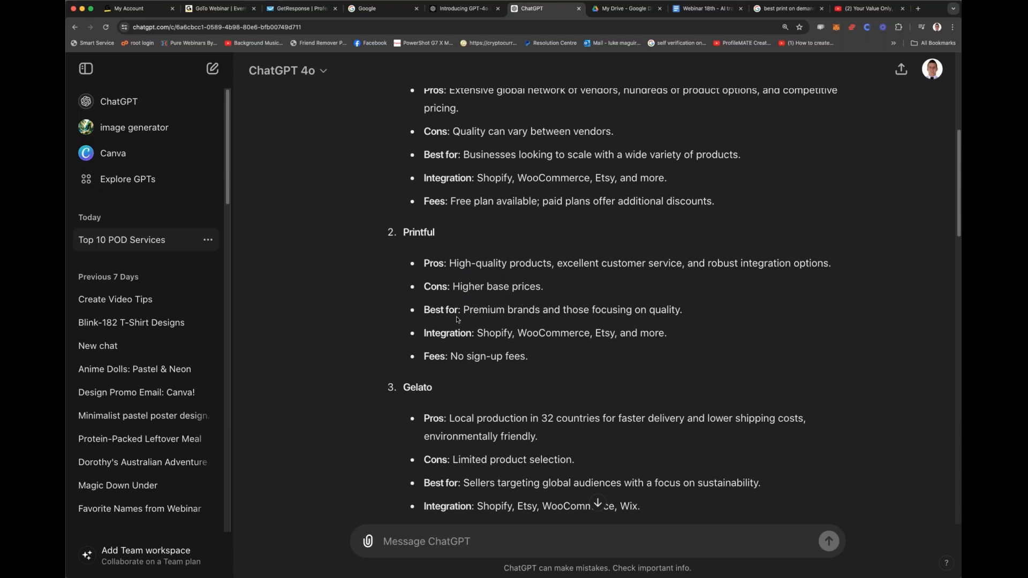
{"action": "left_click_drag", "start_coordinate": [465, 311], "coordinate": [692, 311]}
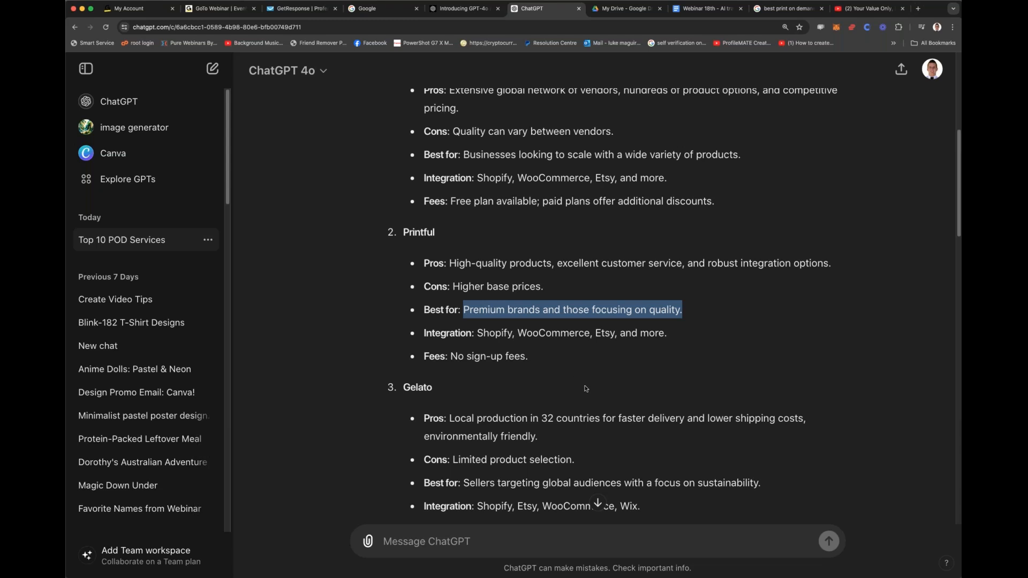
Step: Examine the remaining services from Gelato onward, highlighting Gelato's pros and cons and TeePublic's customization drawback
{"action": "scroll", "coordinate": [585, 384], "scroll_direction": "down", "scroll_amount": 5}
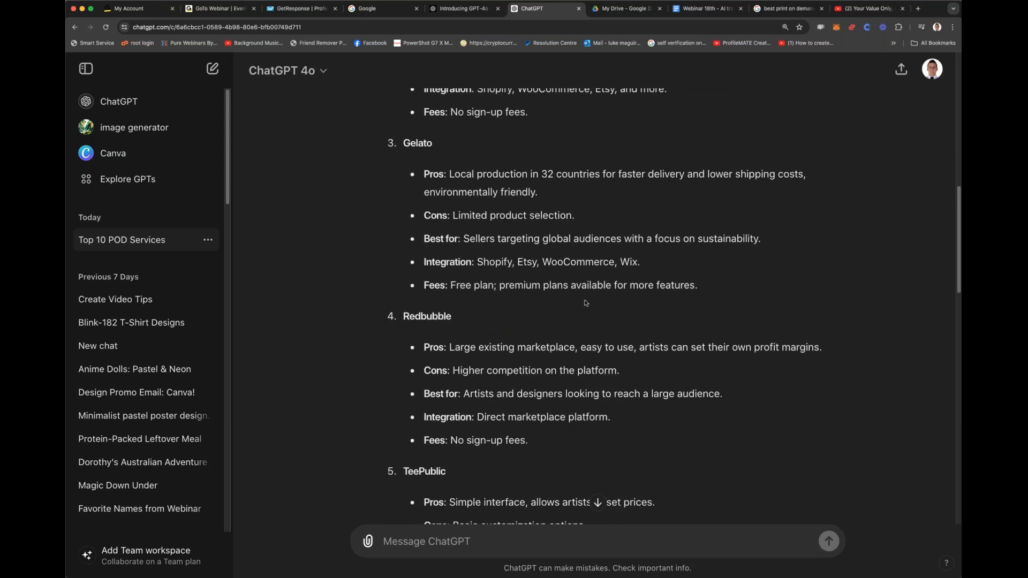
{"action": "left_click_drag", "start_coordinate": [482, 175], "coordinate": [598, 220]}
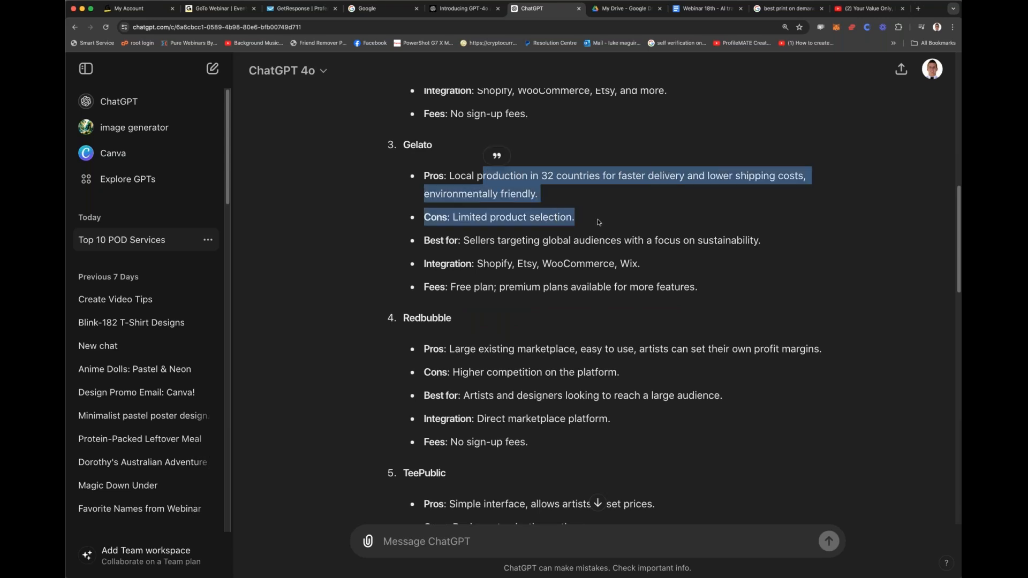
{"action": "left_click", "coordinate": [518, 219]}
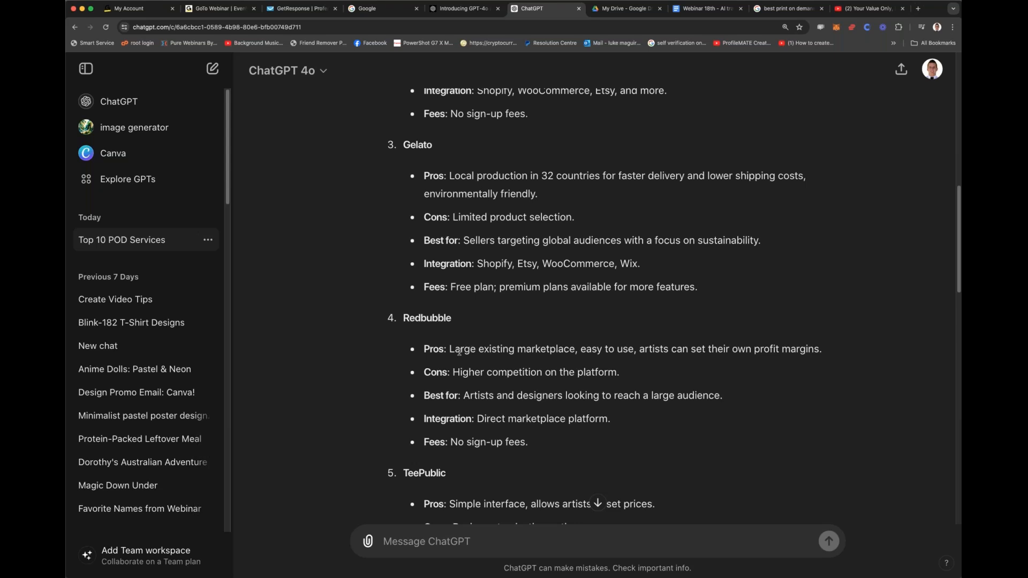
{"action": "scroll", "coordinate": [595, 348], "scroll_direction": "down", "scroll_amount": 1}
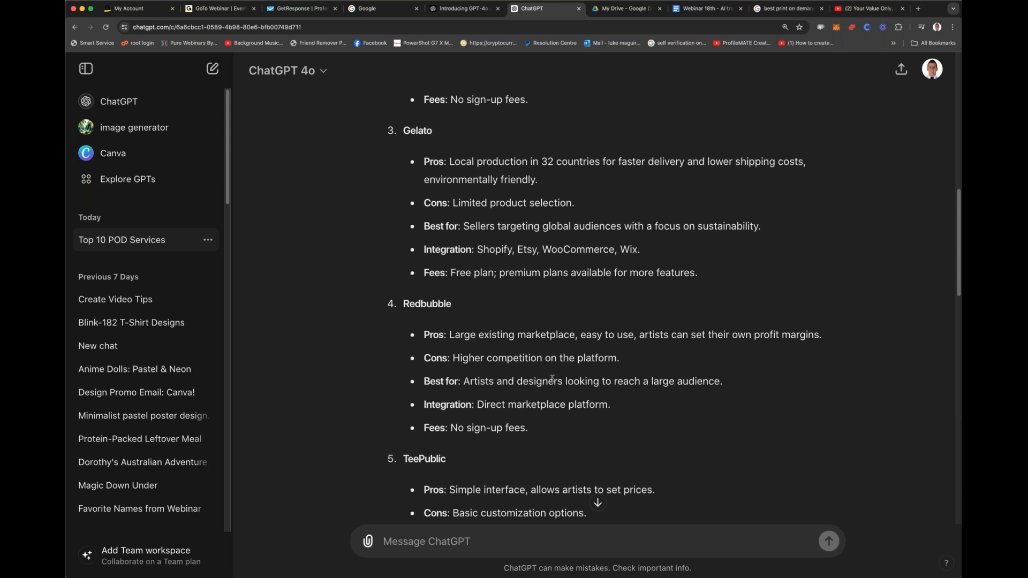
{"action": "scroll", "coordinate": [535, 374], "scroll_direction": "down", "scroll_amount": 5}
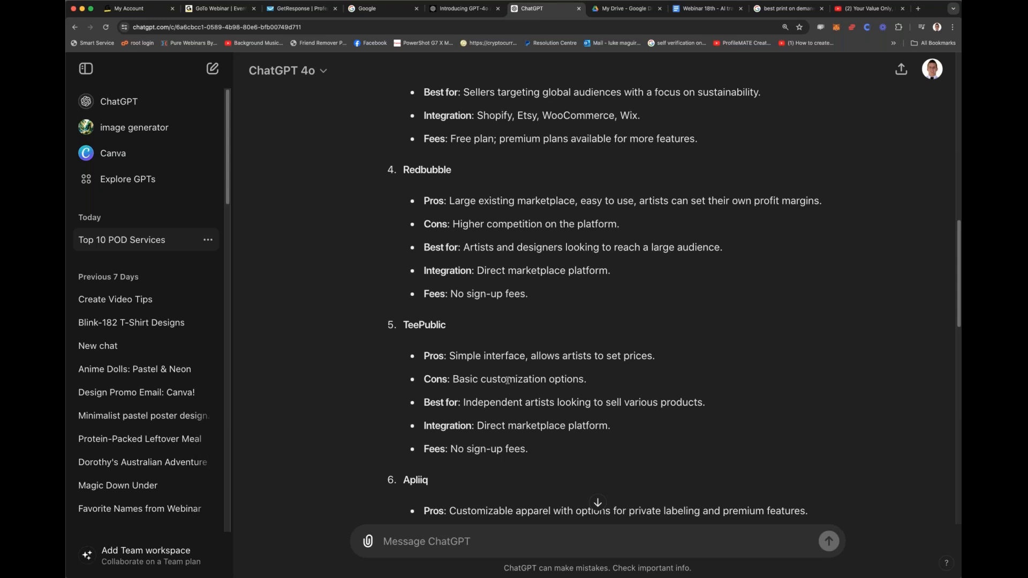
{"action": "scroll", "coordinate": [511, 375], "scroll_direction": "down", "scroll_amount": 5}
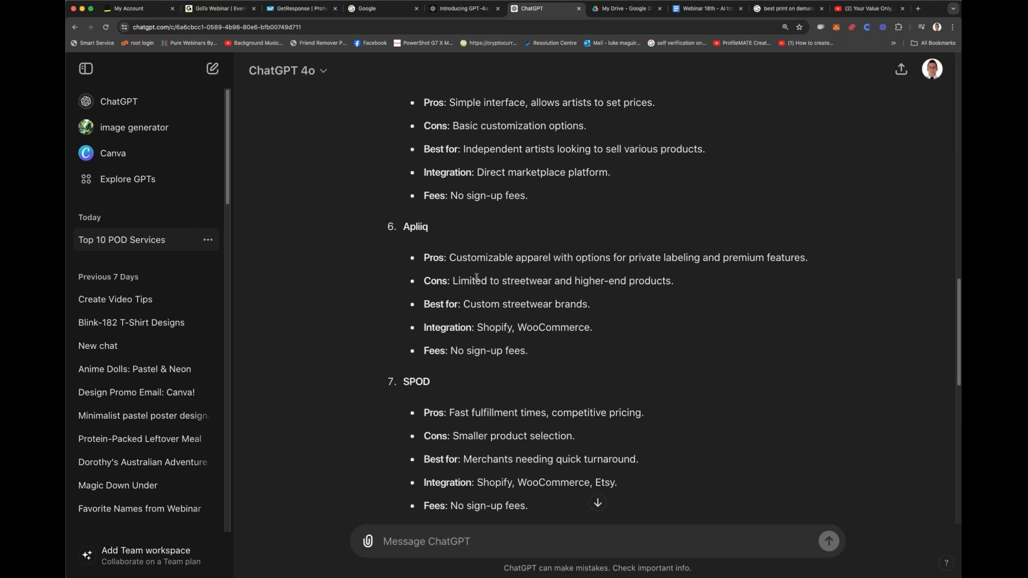
{"action": "scroll", "coordinate": [465, 209], "scroll_direction": "up", "scroll_amount": 1}
{"action": "scroll", "coordinate": [467, 198], "scroll_direction": "up", "scroll_amount": 1}
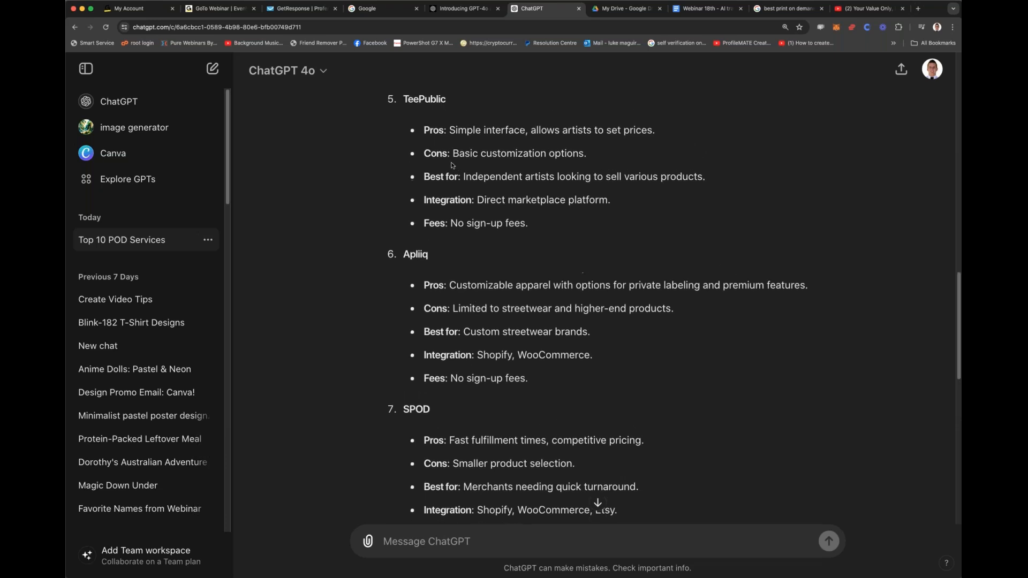
{"action": "left_click_drag", "start_coordinate": [578, 153], "coordinate": [515, 154]}
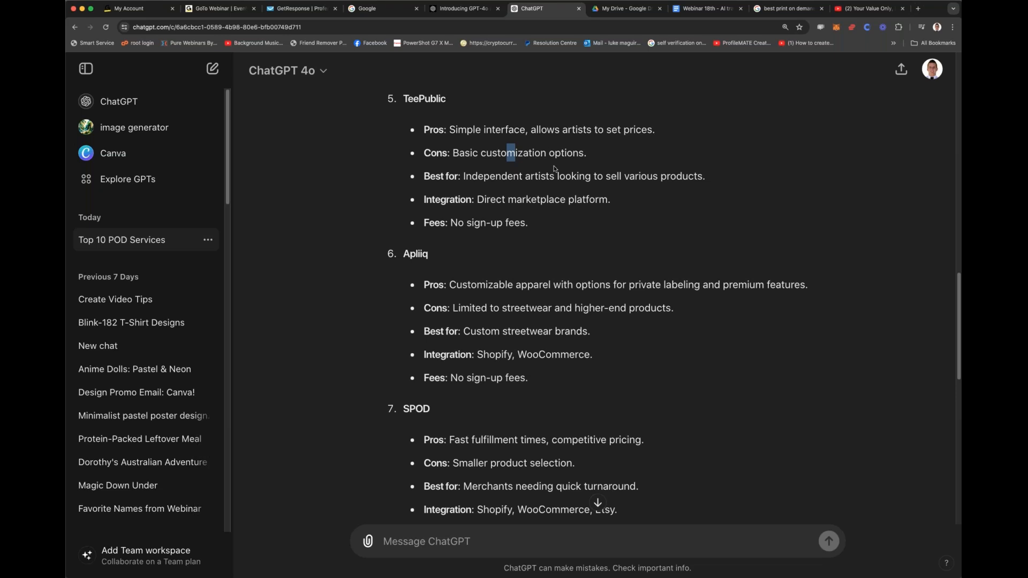
{"action": "scroll", "coordinate": [555, 169], "scroll_direction": "down", "scroll_amount": 1}
{"action": "scroll", "coordinate": [511, 151], "scroll_direction": "down", "scroll_amount": 5}
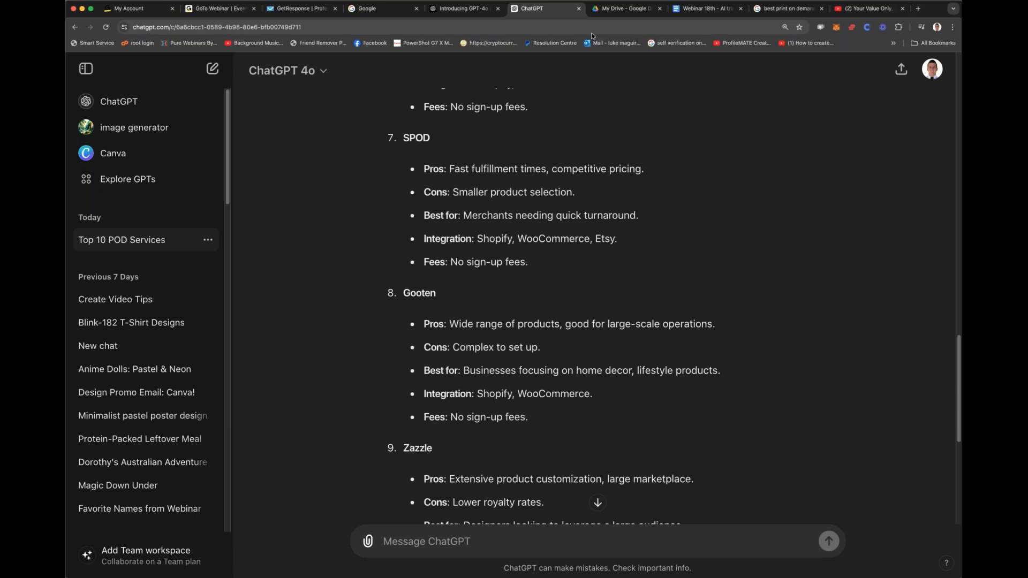
Step: Open teespring.com in a new browser tab
{"action": "key", "text": "ctrl+t"}
{"action": "type", "text": "teespring"}
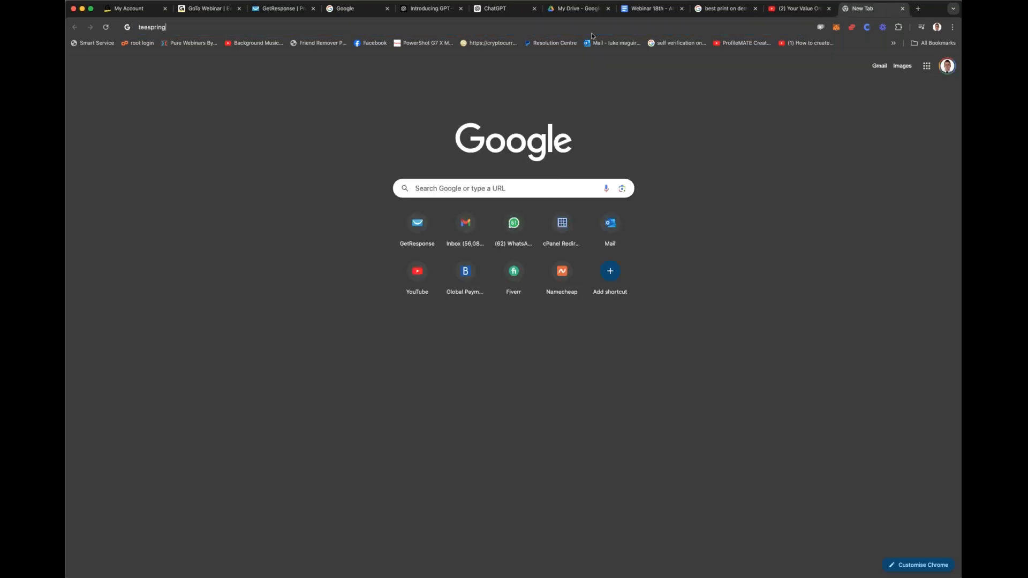
{"action": "type", "text": ".com"}
{"action": "key", "text": "Return"}
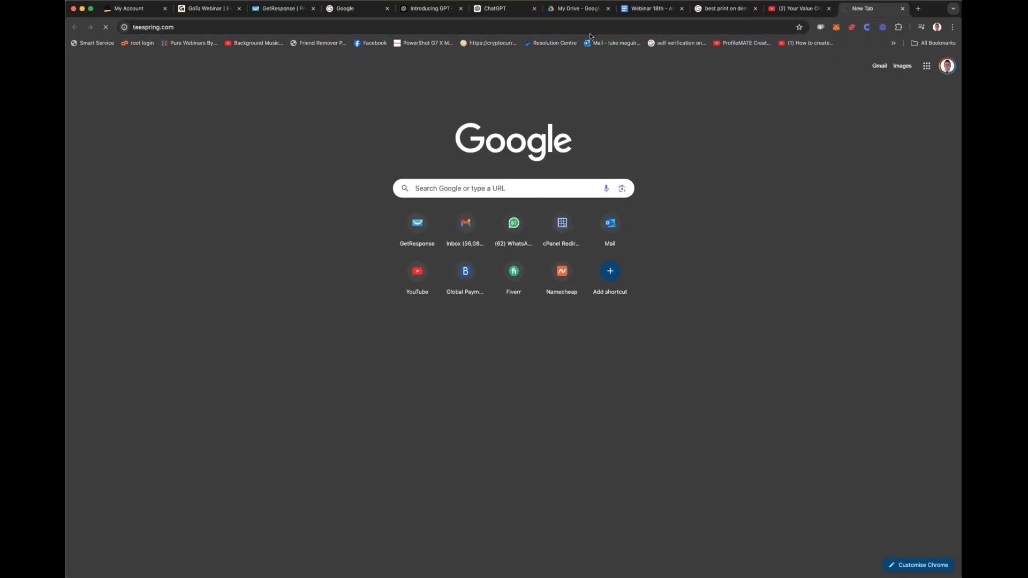
Step: Copy the teespring.com address and paste it as a link below the "Problems here:" list in the Webinar 18th Google Doc
{"action": "left_click", "coordinate": [588, 30]}
{"action": "key", "text": "cmd+c"}
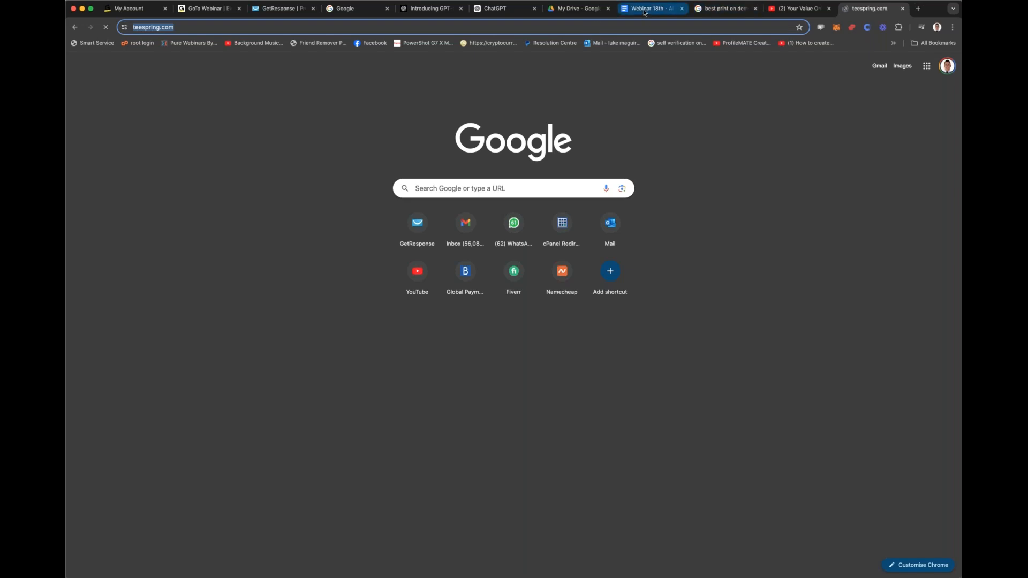
{"action": "left_click", "coordinate": [645, 11]}
{"action": "scroll", "coordinate": [483, 471], "scroll_direction": "up", "scroll_amount": 3}
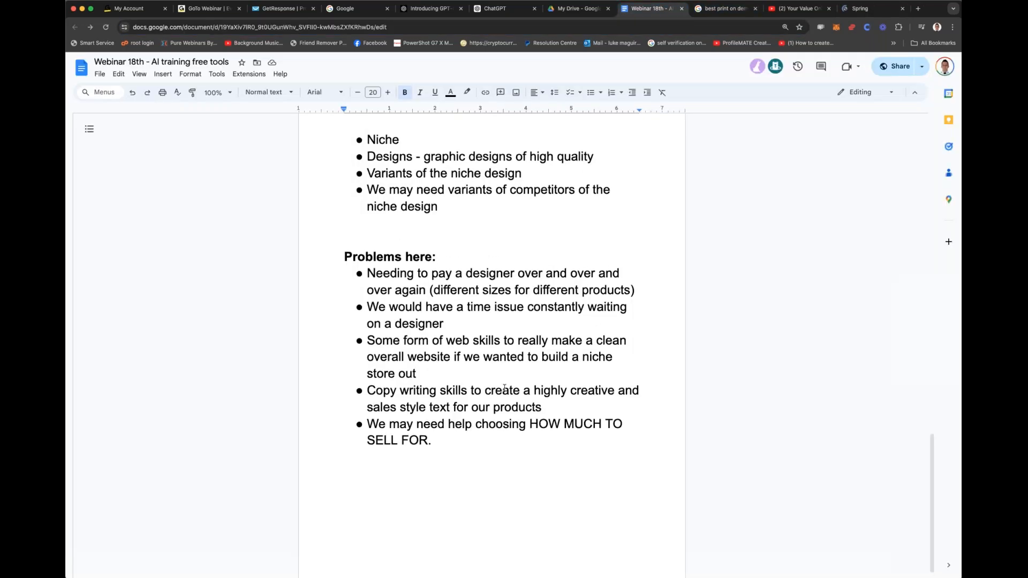
{"action": "scroll", "coordinate": [484, 471], "scroll_direction": "down", "scroll_amount": 3}
{"action": "left_click", "coordinate": [475, 448]}
{"action": "key", "text": "Return"}
{"action": "key", "text": "Return"}
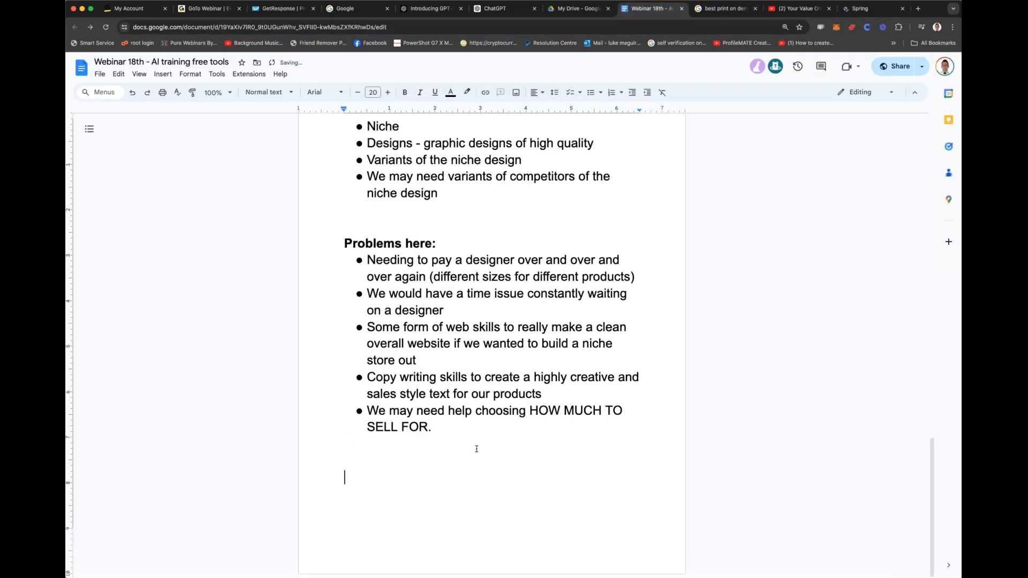
{"action": "key", "text": "cmd+v"}
{"action": "key", "text": "Return"}
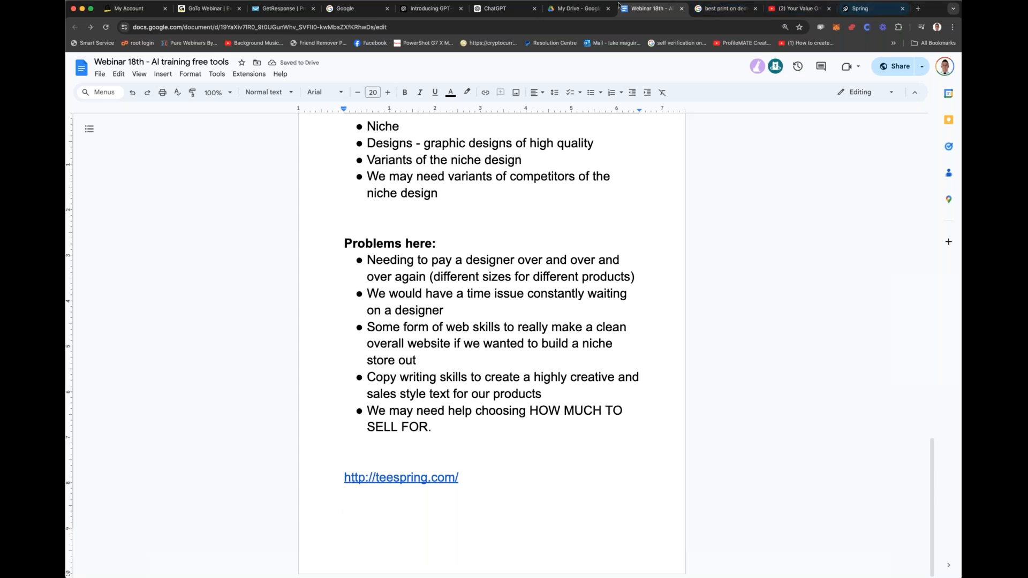
Step: Switch back to ChatGPT and look over the full top 10 print on demand list from start to end
{"action": "left_click", "coordinate": [503, 8]}
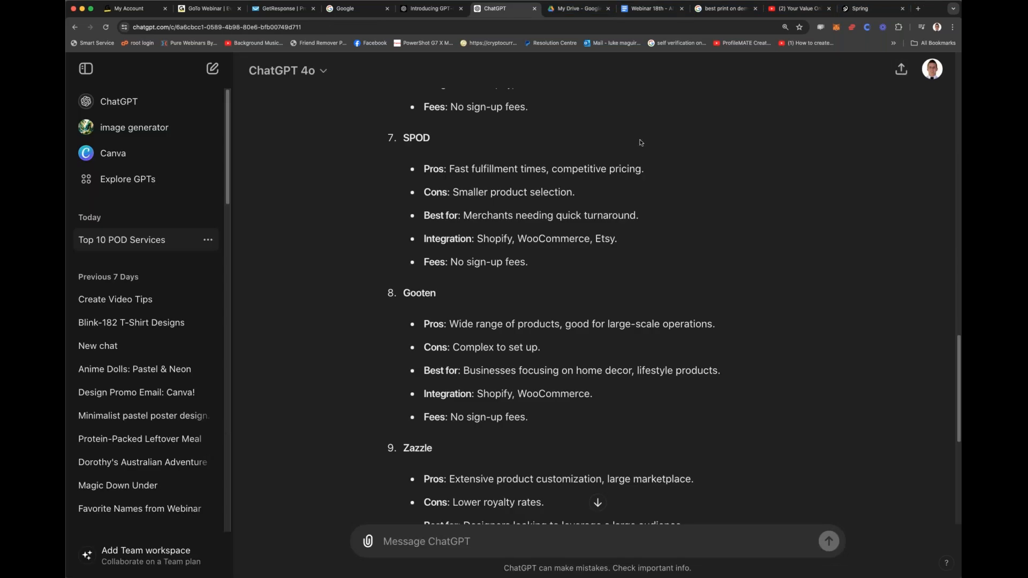
{"action": "scroll", "coordinate": [637, 141], "scroll_direction": "down", "scroll_amount": 5}
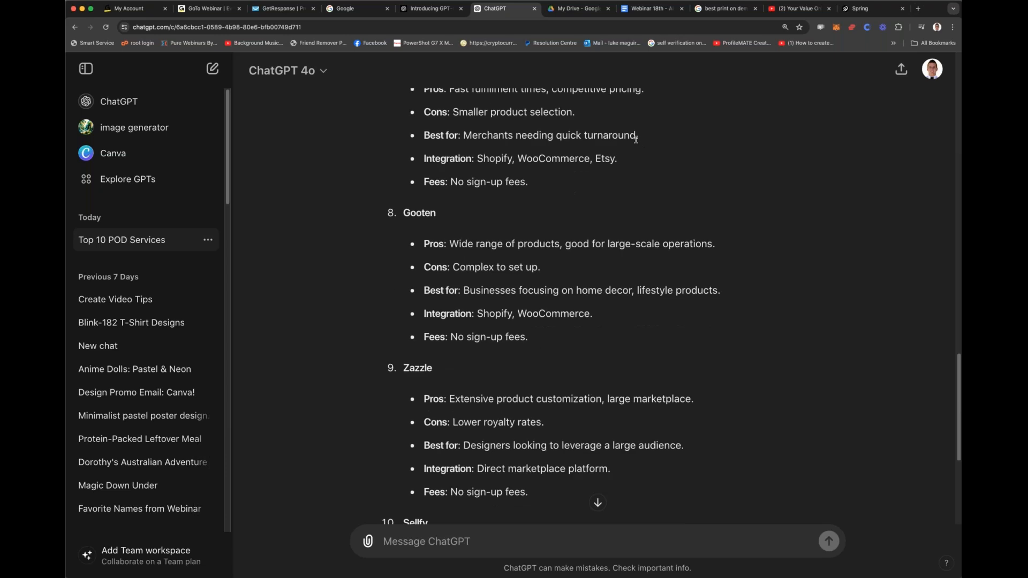
{"action": "scroll", "coordinate": [629, 159], "scroll_direction": "down", "scroll_amount": 2}
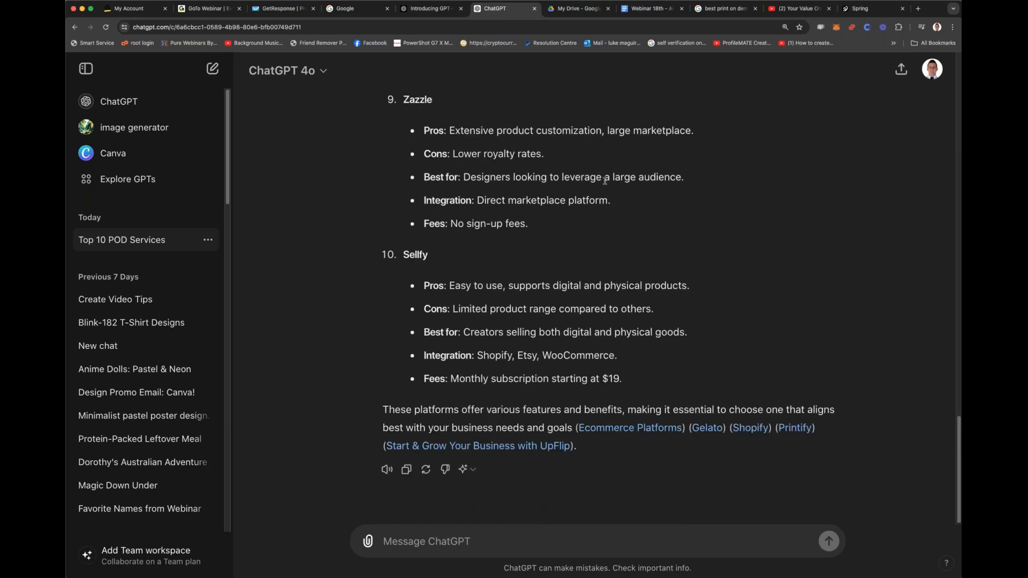
{"action": "scroll", "coordinate": [602, 186], "scroll_direction": "up", "scroll_amount": 20}
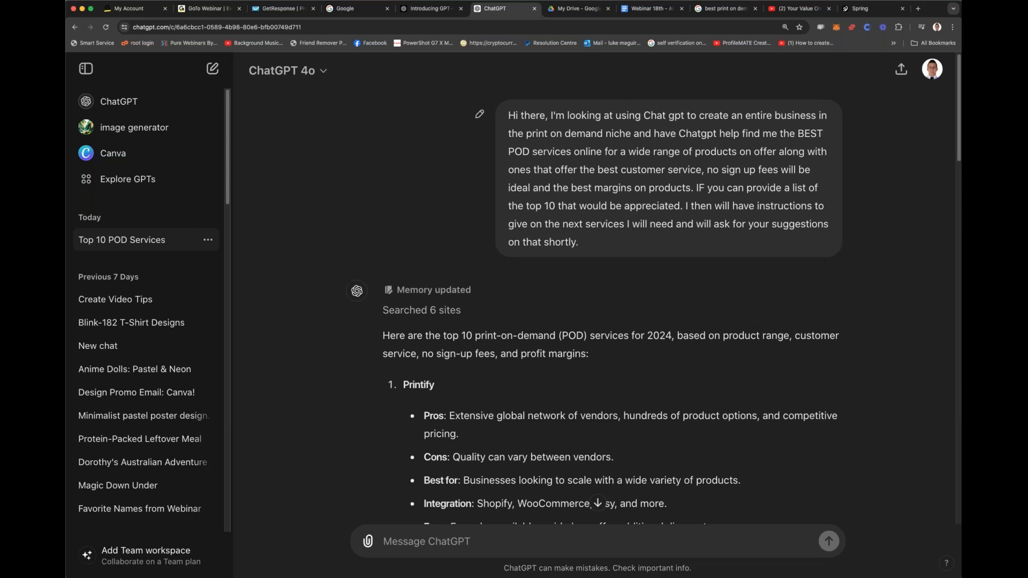
{"action": "scroll", "coordinate": [511, 408], "scroll_direction": "down", "scroll_amount": 10}
{"action": "scroll", "coordinate": [511, 407], "scroll_direction": "up", "scroll_amount": 10}
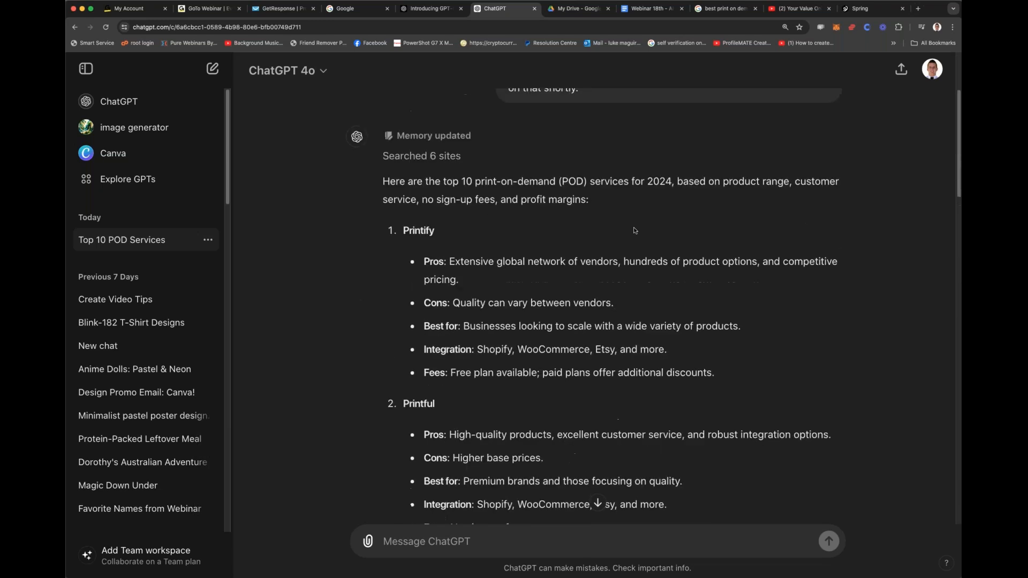
{"action": "scroll", "coordinate": [475, 227], "scroll_direction": "down", "scroll_amount": 15}
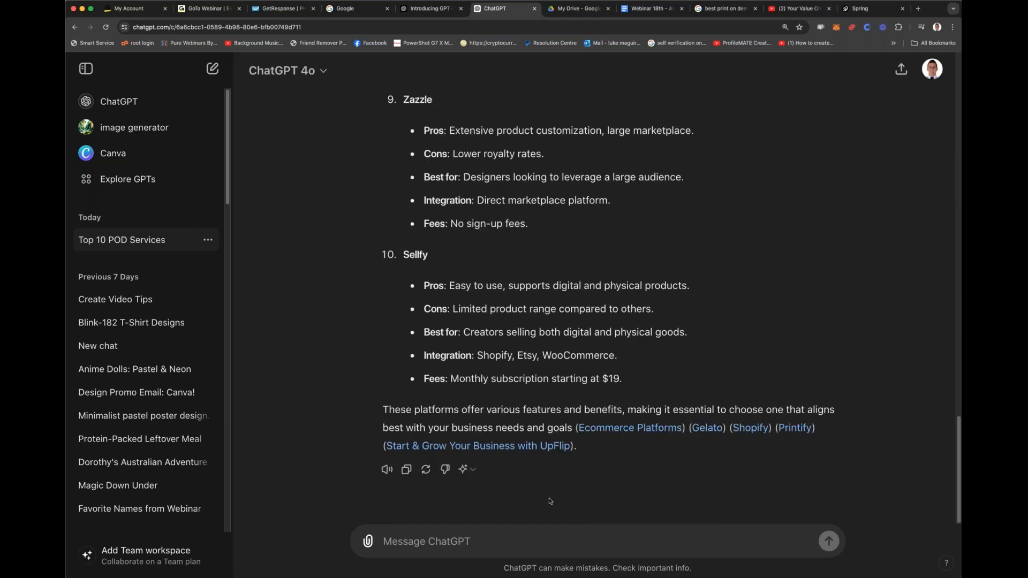
Step: Begin a follow-up ChatGPT message with "can you pelase provide links of these top 10 sites"
{"action": "type", "text": "c"}
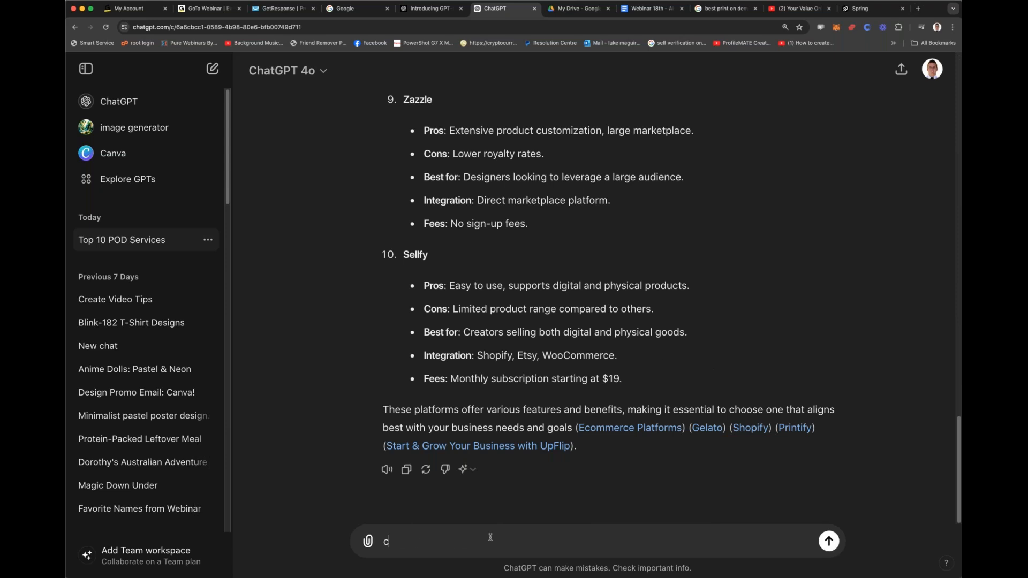
{"action": "type", "text": "an you pelase prov"}
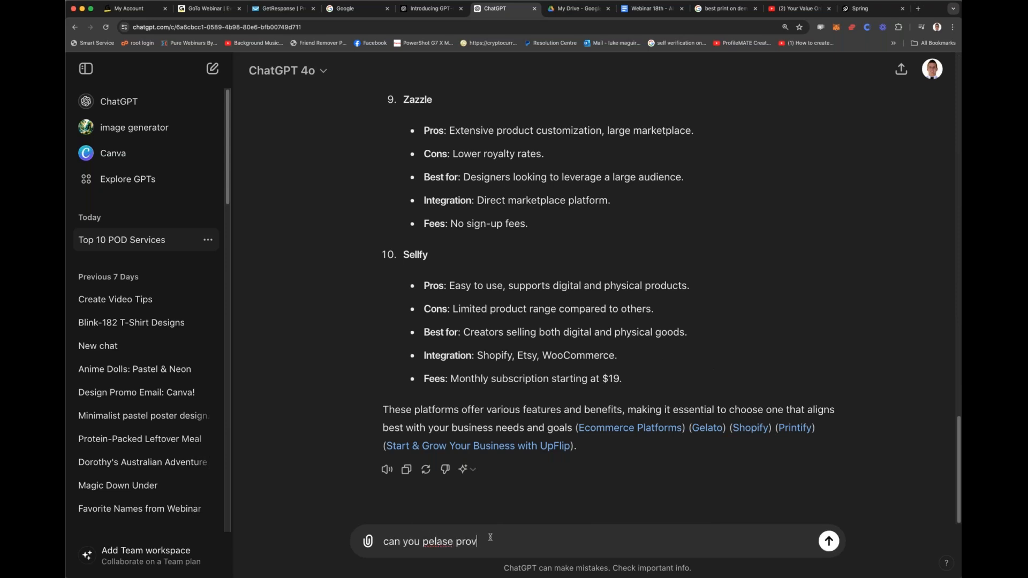
{"action": "type", "text": "ide links of these top 10 sites with a short p"}
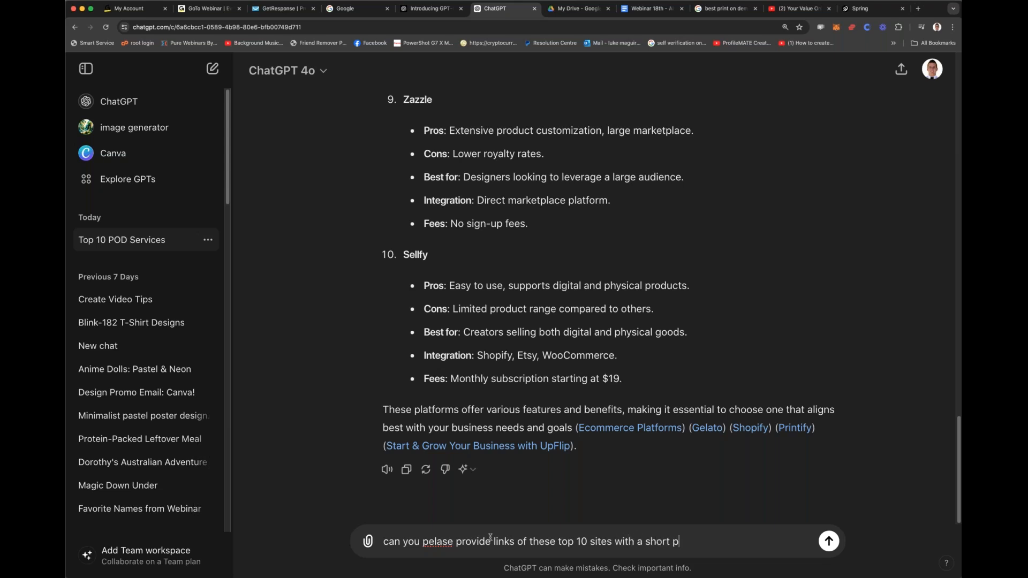
{"action": "type", "text": "ositive and negativ"}
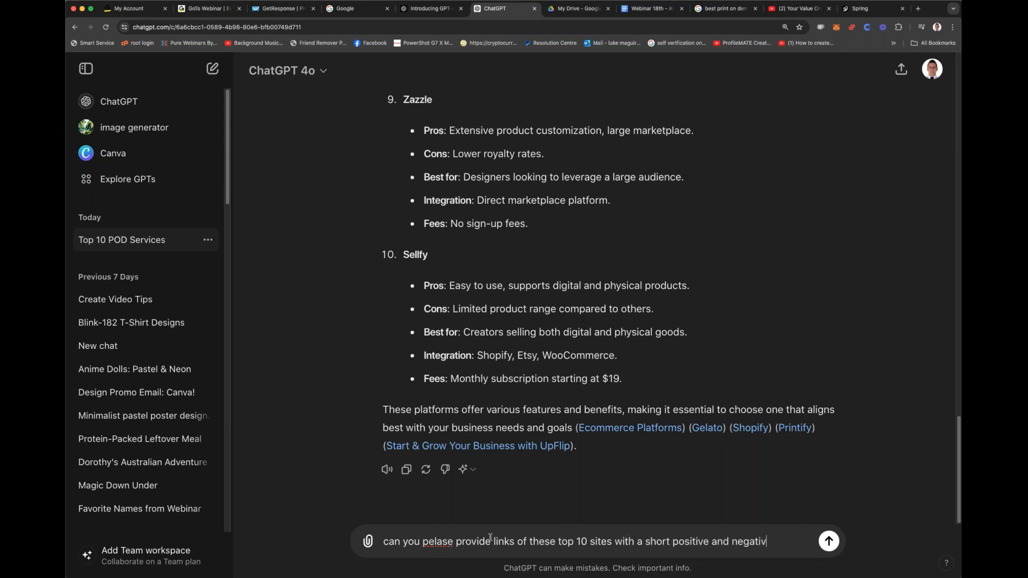
{"action": "type", "text": "e to each next to ec"}
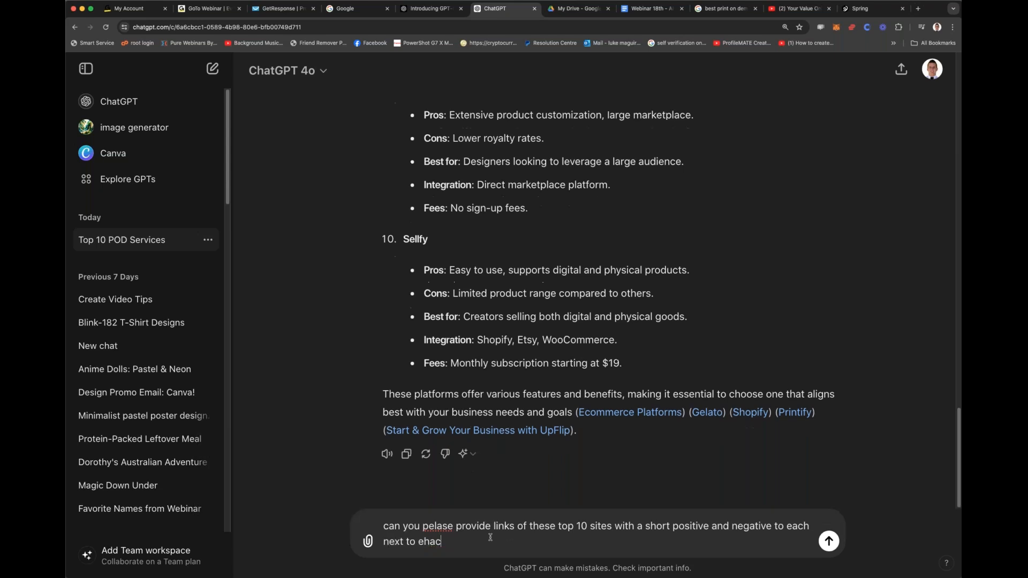
{"action": "type", "text": "h"}
Step: Extend the message with "with a short positive and negative to each next to each link"
{"action": "key", "text": "BackSpace"}
{"action": "key", "text": "BackSpace"}
{"action": "type", "text": "ahc"}
{"action": "key", "text": "BackSpace"}
{"action": "key", "text": "BackSpace"}
{"action": "key", "text": "BackSpace"}
{"action": "type", "text": "c"}
{"action": "key", "text": "BackSpace"}
{"action": "type", "text": "ach link"}
Step: Insert "that have no sign up fee" after "top 10 sites" in the ChatGPT message and send it
{"action": "left_click", "coordinate": [636, 525]}
{"action": "key", "text": "BackSpace"}
{"action": "key", "text": "BackSpace"}
{"action": "key", "text": "BackSpace"}
{"action": "key", "text": "BackSpace"}
{"action": "key", "text": "BackSpace"}
{"action": "type", "text": "that have no sign up free wi"}
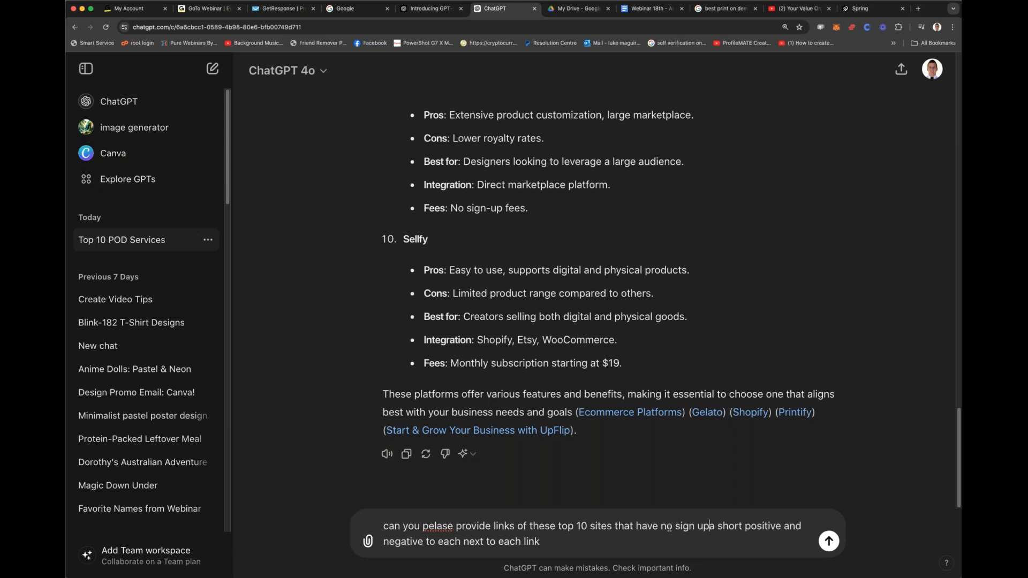
{"action": "type", "text": "th"}
{"action": "key", "text": "BackSpace"}
{"action": "key", "text": "BackSpace"}
{"action": "key", "text": "BackSpace"}
{"action": "key", "text": "BackSpace"}
{"action": "key", "text": "BackSpace"}
{"action": "key", "text": "BackSpace"}
{"action": "key", "text": "BackSpace"}
{"action": "key", "text": "BackSpace"}
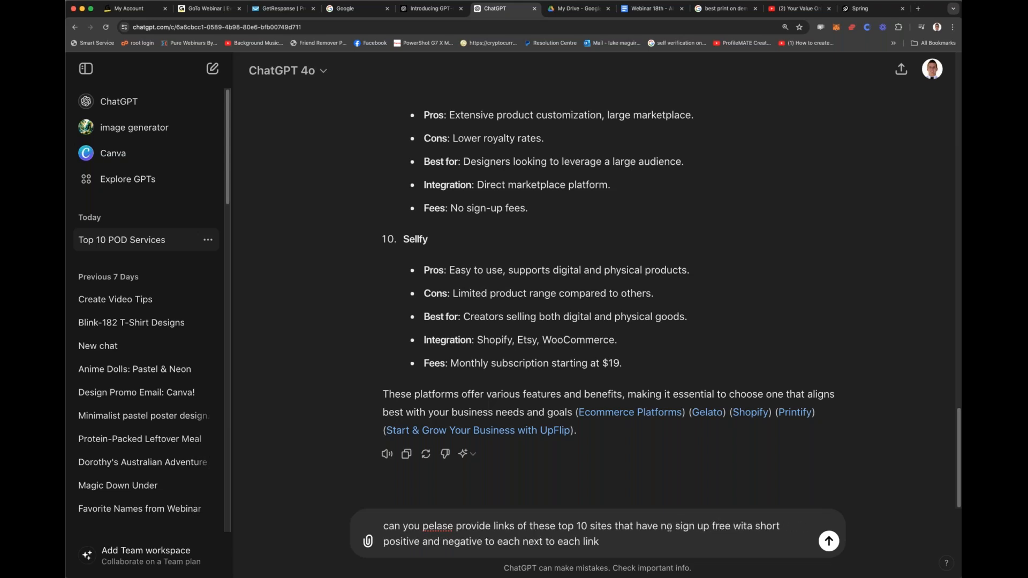
{"action": "key", "text": "BackSpace"}
{"action": "type", "text": "ee with"}
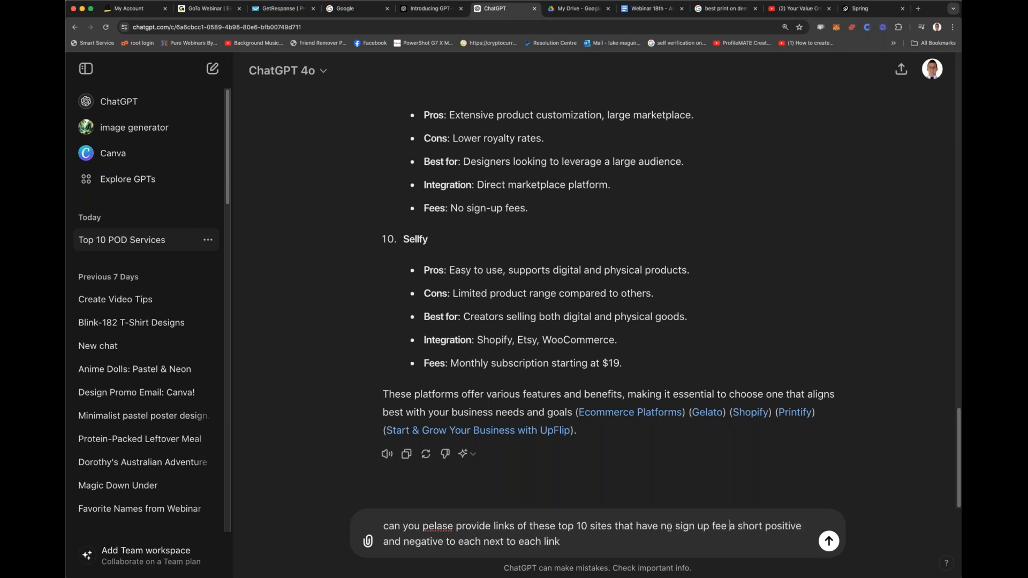
{"action": "key", "text": "Delete"}
{"action": "type", "text": "h"}
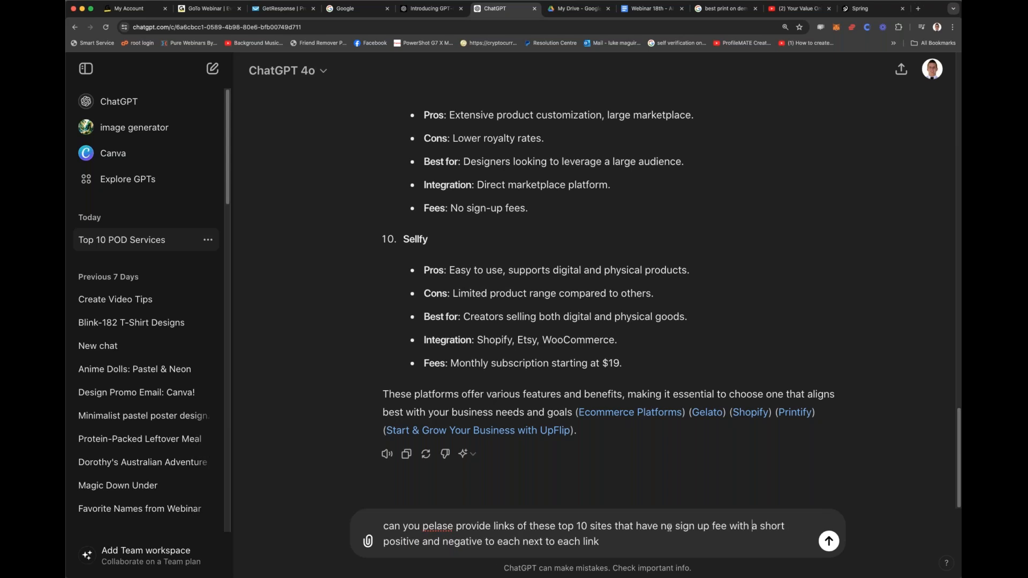
{"action": "key", "text": "Return"}
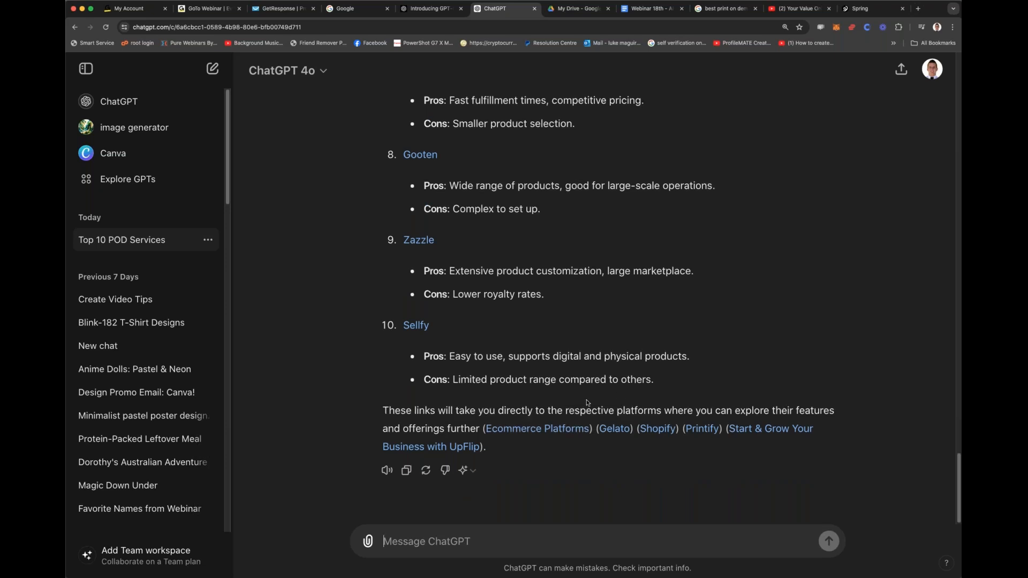
Step: Look over the new list of no-fee sites and open its Printify and Gelato links in separate tabs
{"action": "scroll", "coordinate": [587, 402], "scroll_direction": "up", "scroll_amount": 15}
{"action": "scroll", "coordinate": [587, 402], "scroll_direction": "down", "scroll_amount": 10}
{"action": "scroll", "coordinate": [585, 401], "scroll_direction": "up", "scroll_amount": 3}
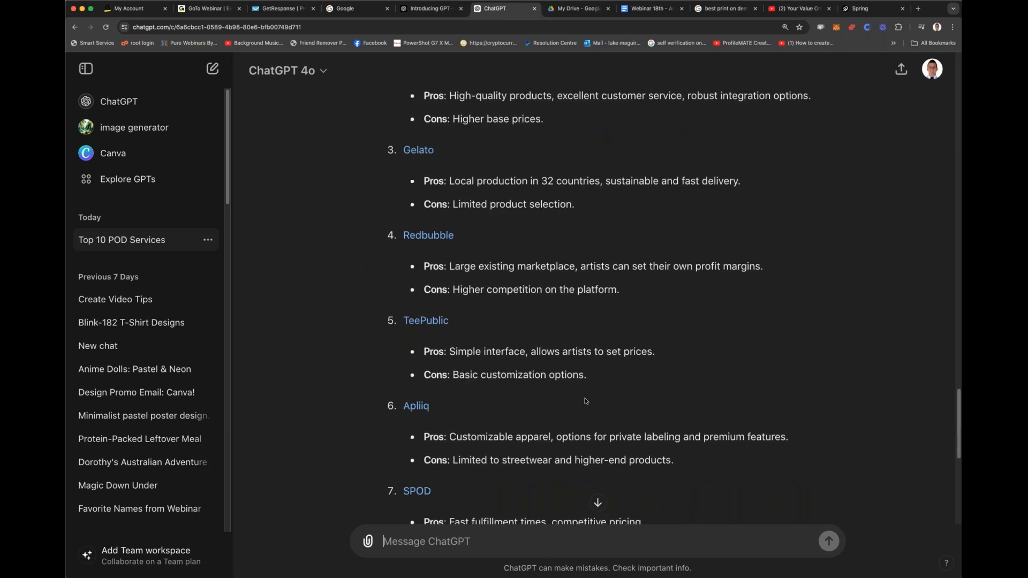
{"action": "scroll", "coordinate": [585, 401], "scroll_direction": "up", "scroll_amount": 5}
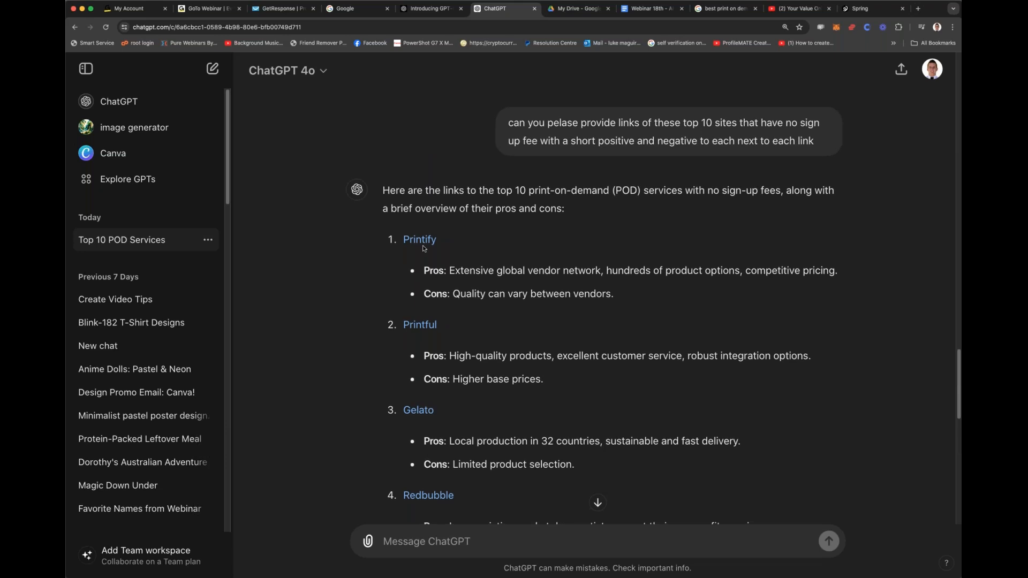
{"action": "double_click", "coordinate": [423, 248]}
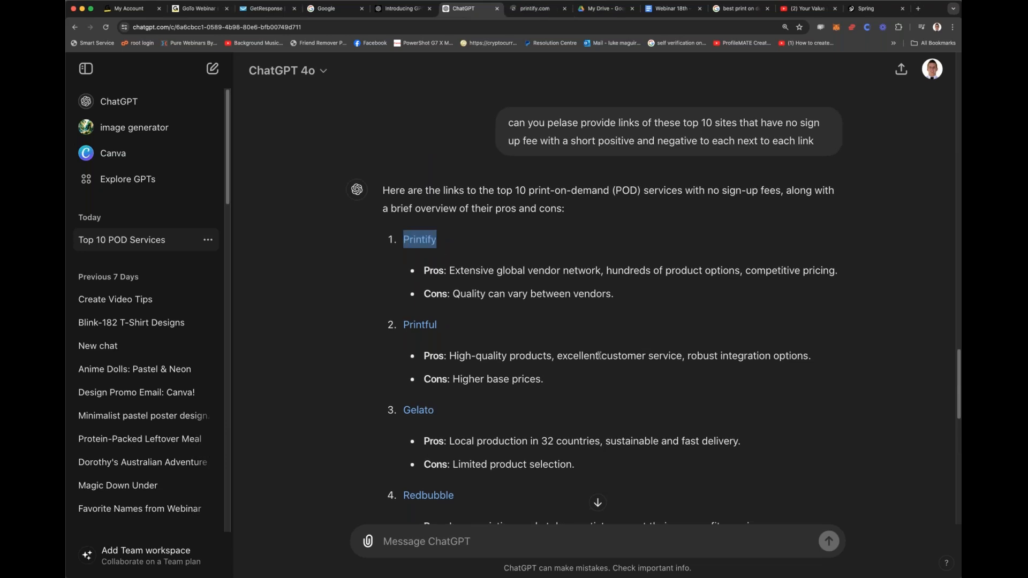
{"action": "scroll", "coordinate": [645, 346], "scroll_direction": "down", "scroll_amount": 2}
{"action": "double_click", "coordinate": [426, 360]}
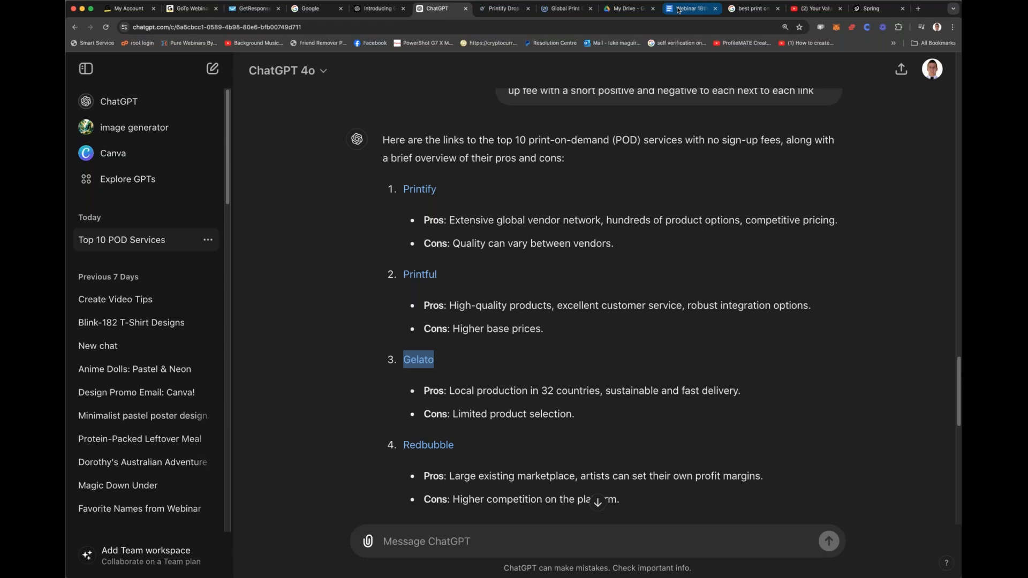
Step: From the Webinar 18th document, open the teespring.com link beside the Gelato tab and go to its sign-up form
{"action": "left_click", "coordinate": [677, 10]}
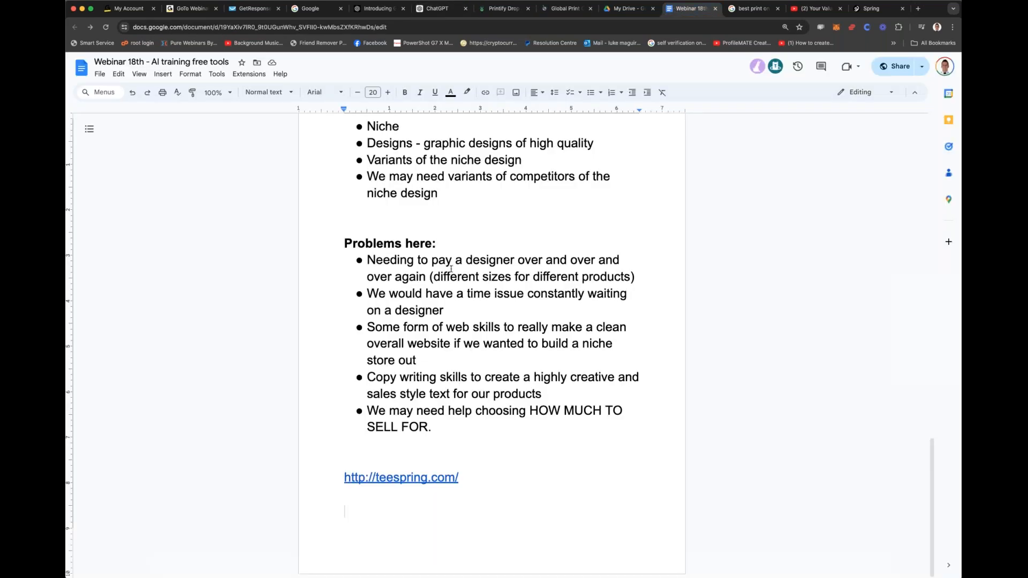
{"action": "left_click", "coordinate": [412, 479]}
{"action": "left_click", "coordinate": [414, 496]}
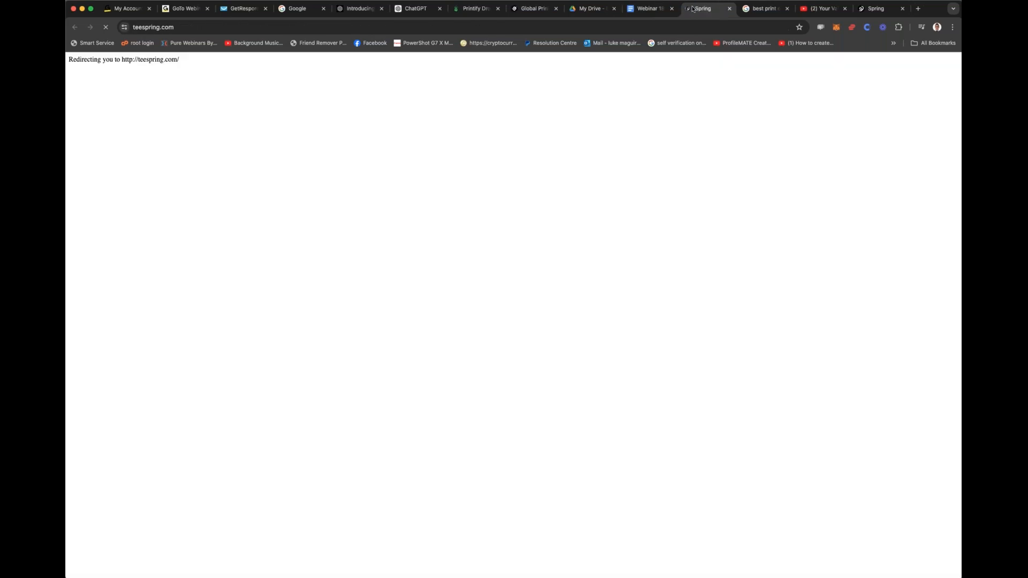
{"action": "left_click_drag", "start_coordinate": [692, 8], "coordinate": [583, 8]}
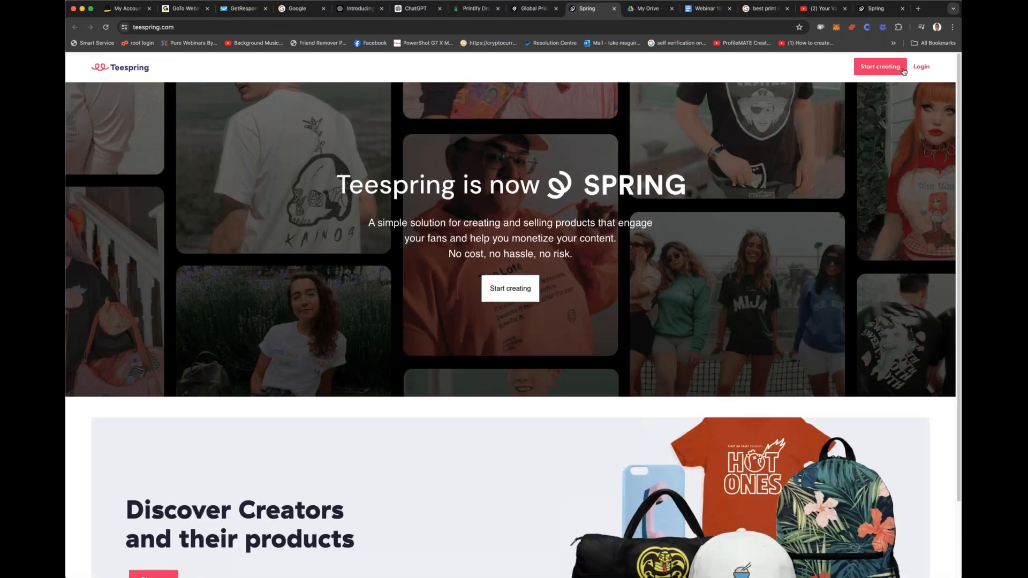
{"action": "left_click", "coordinate": [886, 68]}
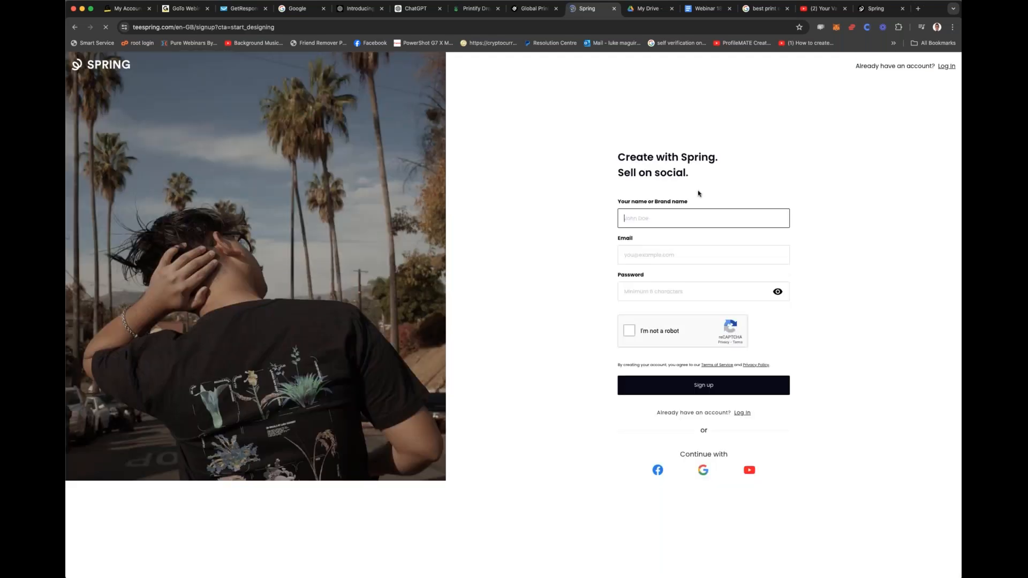
{"action": "type", "text": "lu"}
{"action": "key", "text": "BackSpace"}
{"action": "key", "text": "BackSpace"}
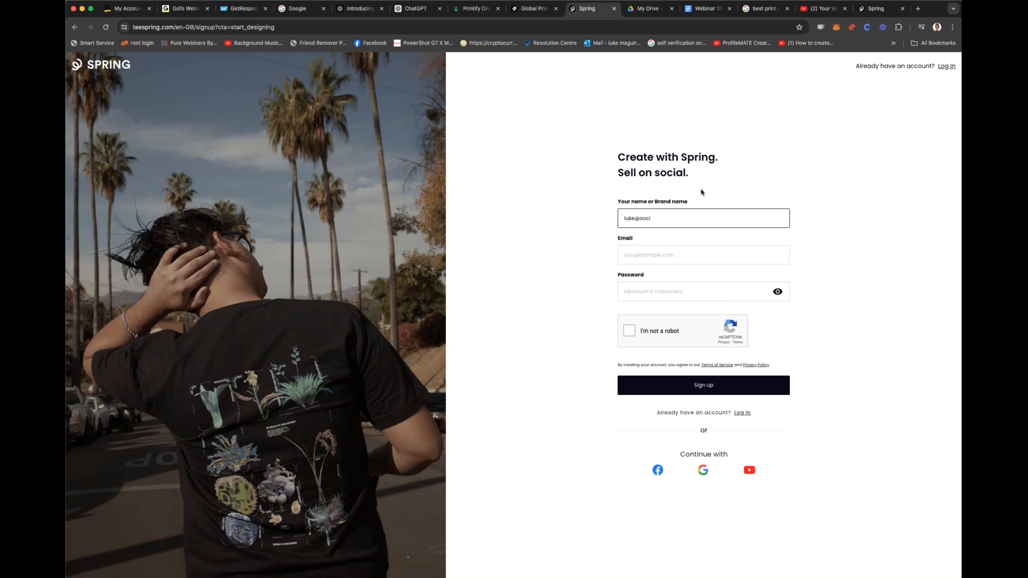
Step: Sign up for Spring with the existing Google account and approve the sign-in to teespring.com
{"action": "left_click", "coordinate": [702, 469]}
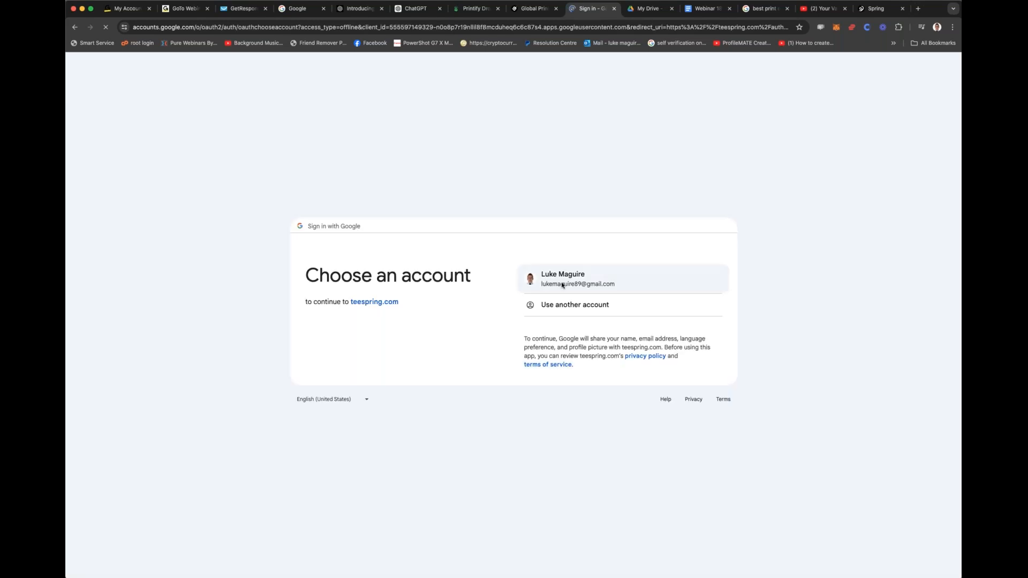
{"action": "left_click", "coordinate": [562, 285]}
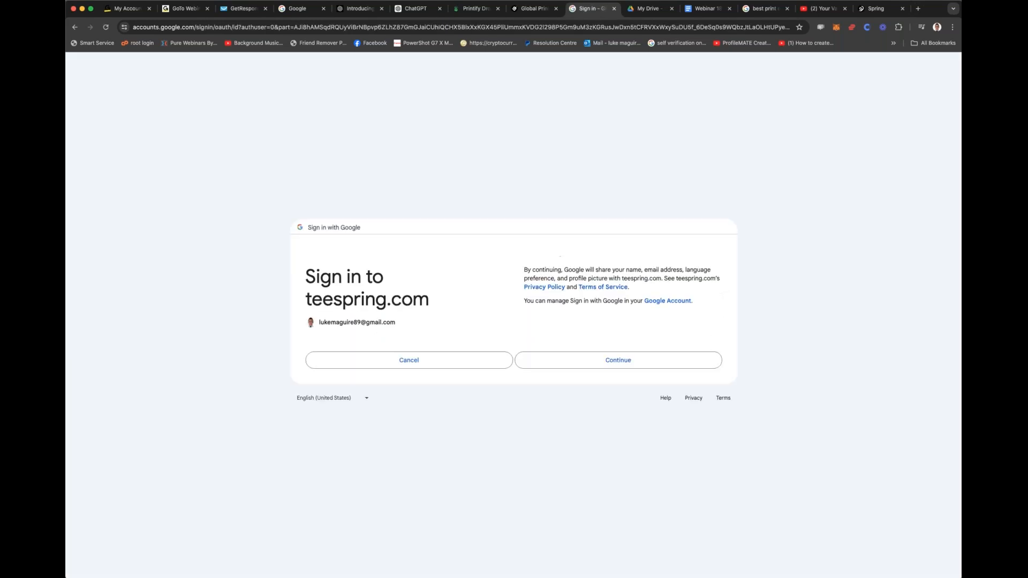
{"action": "left_click", "coordinate": [641, 362]}
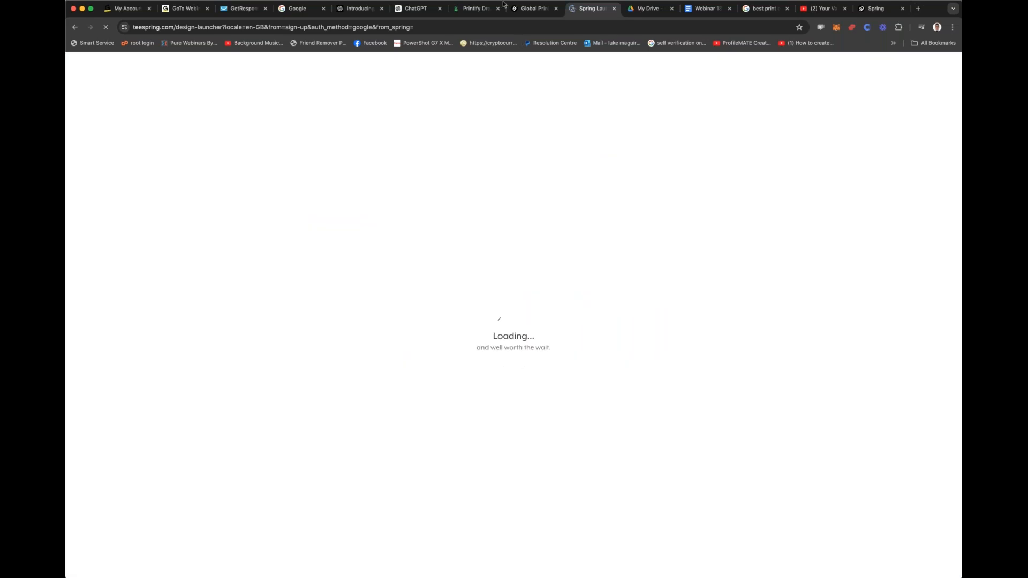
Step: In the Gelato tab, accept all cookies and start signing in with the existing Google account
{"action": "left_click", "coordinate": [532, 9]}
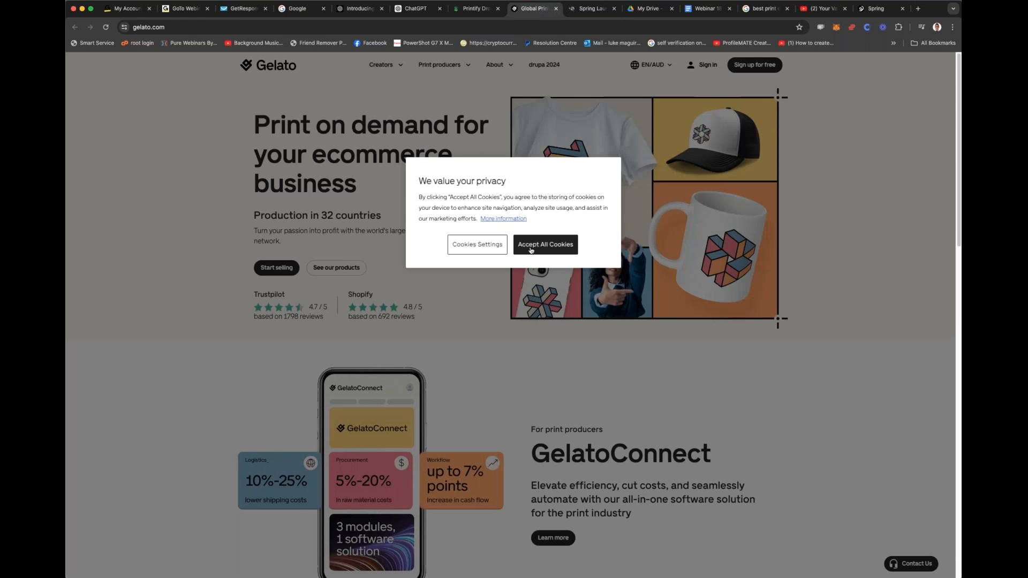
{"action": "left_click", "coordinate": [531, 248]}
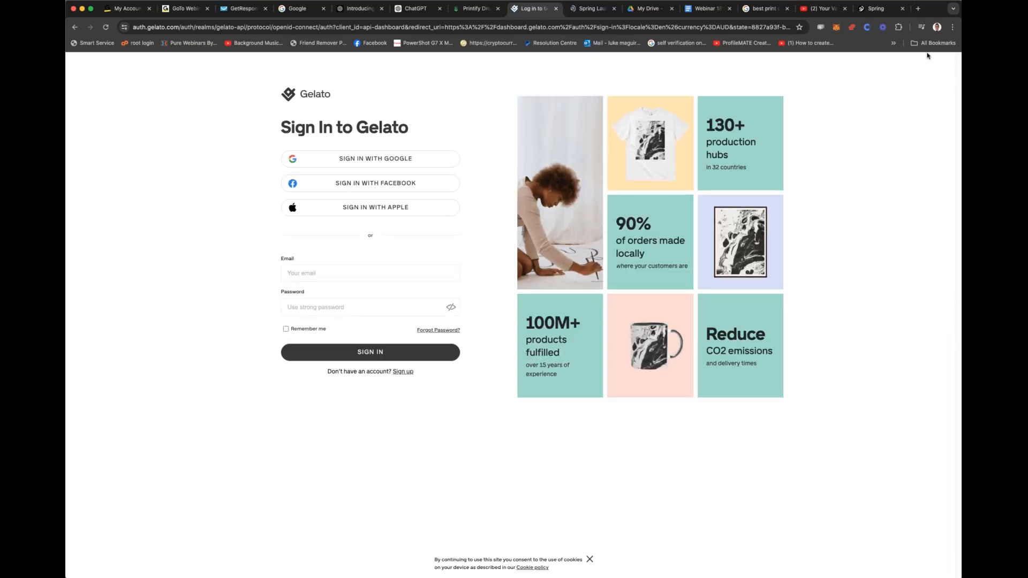
{"action": "left_click", "coordinate": [375, 159]}
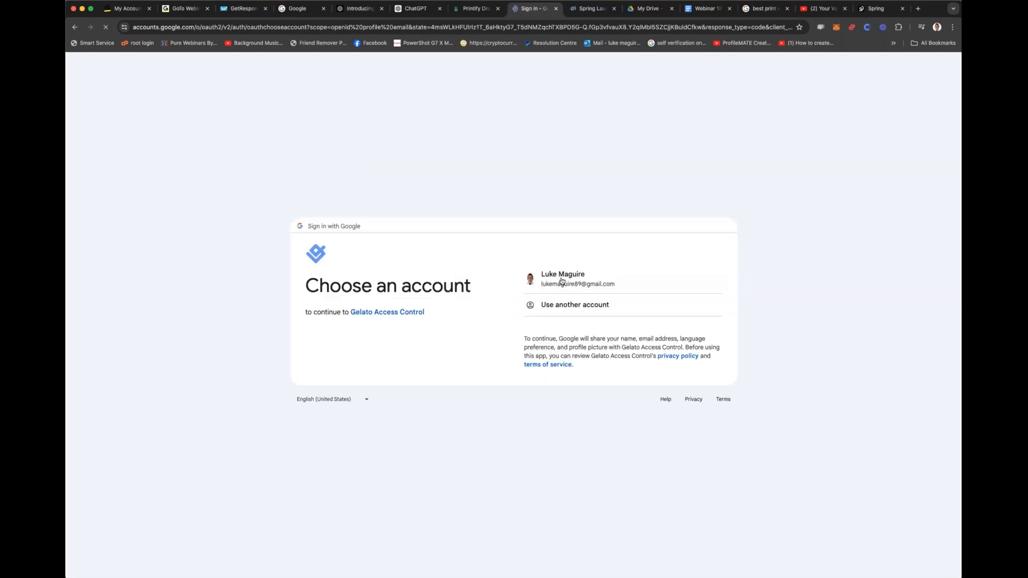
{"action": "left_click", "coordinate": [562, 285]}
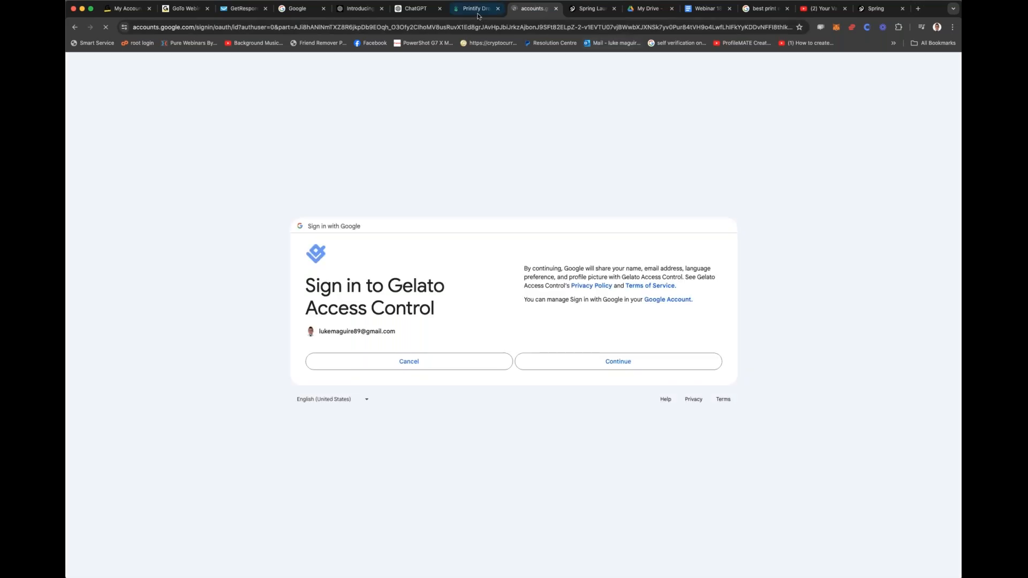
Step: Switch to the Printify tab to sign up for an account, and return to the Spring product catalogue
{"action": "left_click", "coordinate": [471, 8]}
{"action": "left_click", "coordinate": [751, 70]}
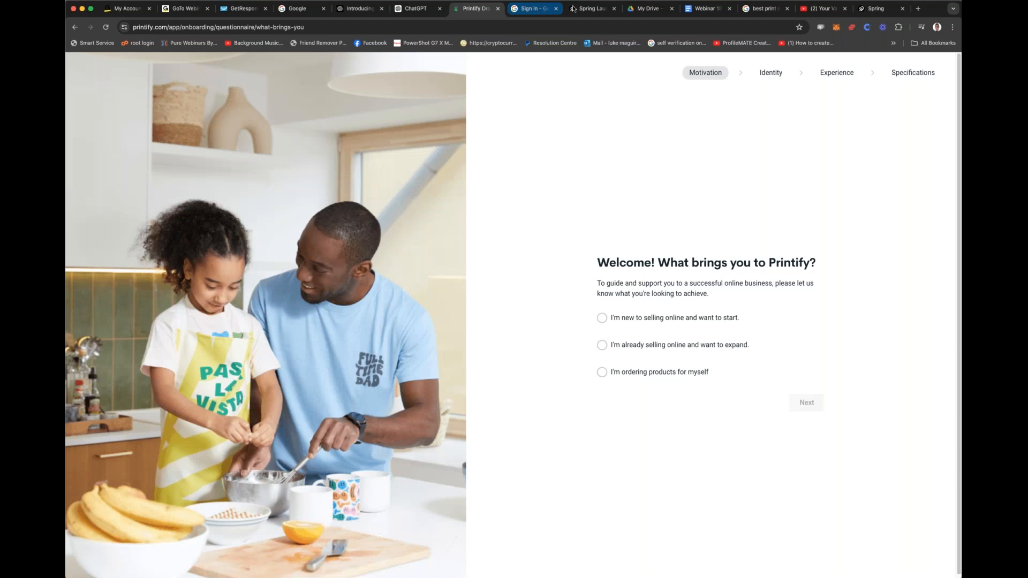
{"action": "left_click", "coordinate": [592, 9]}
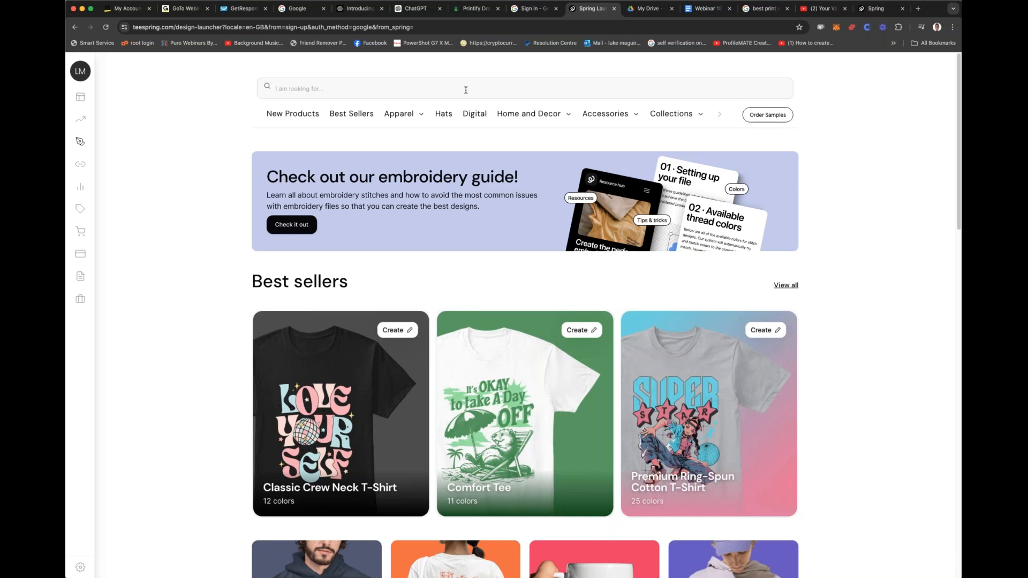
Step: In the Webinar 18th document, write "Are You a True Blue NSW Supporter?" on a new page below the teespring.com link
{"action": "left_click", "coordinate": [702, 9]}
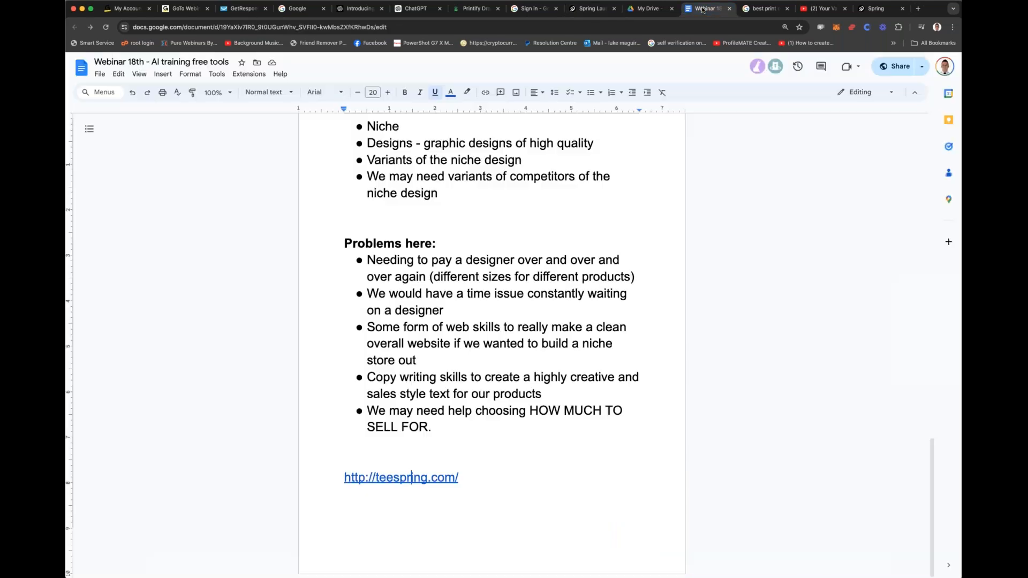
{"action": "left_click", "coordinate": [501, 496]}
{"action": "key", "text": "Return"}
{"action": "key", "text": "Return"}
{"action": "key", "text": "Return"}
{"action": "key", "text": "Return"}
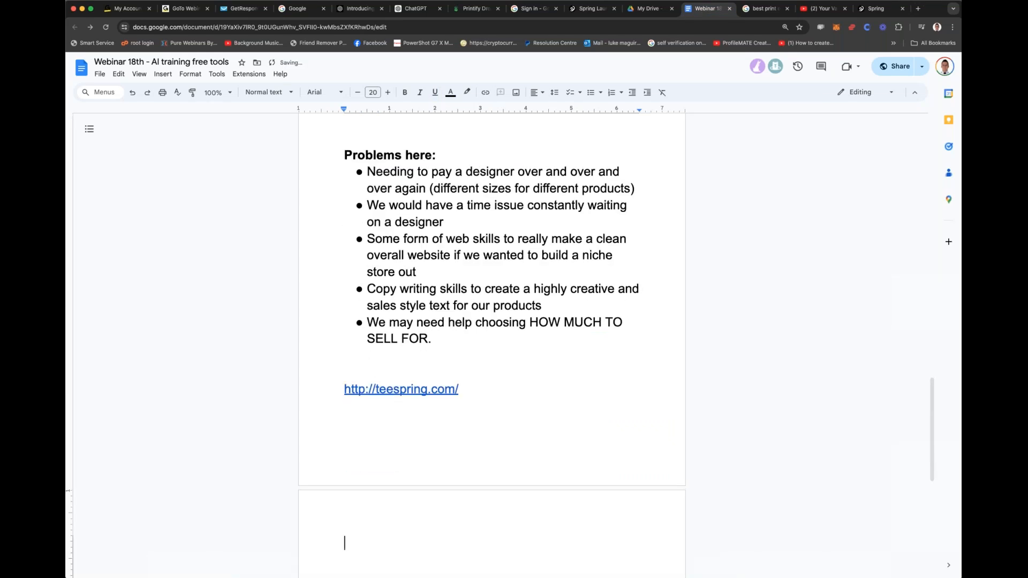
{"action": "type", "text": "W"}
{"action": "key", "text": "BackSpace"}
{"action": "type", "text": "Are You a True "}
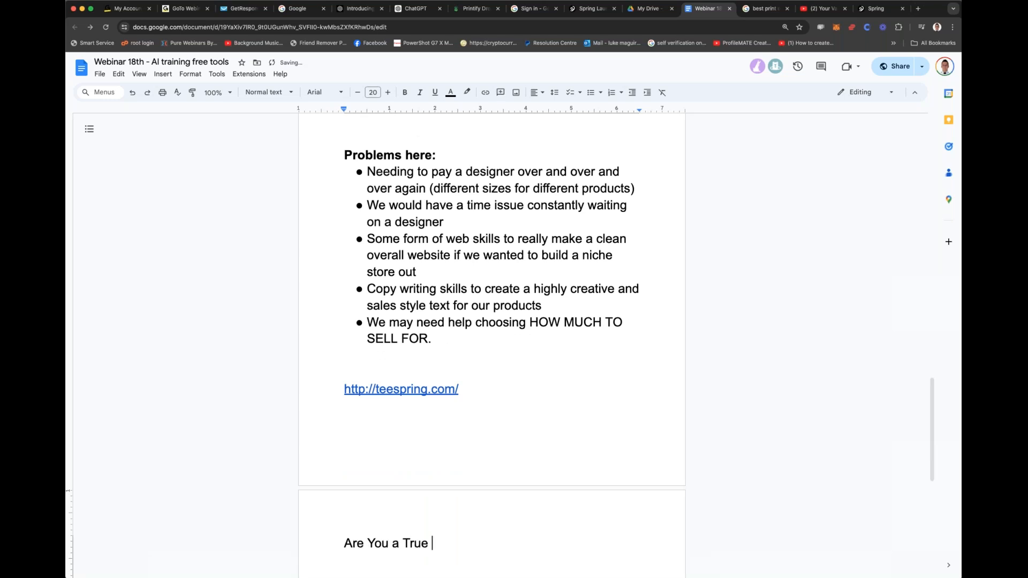
{"action": "type", "text": "Blue NSW Support"}
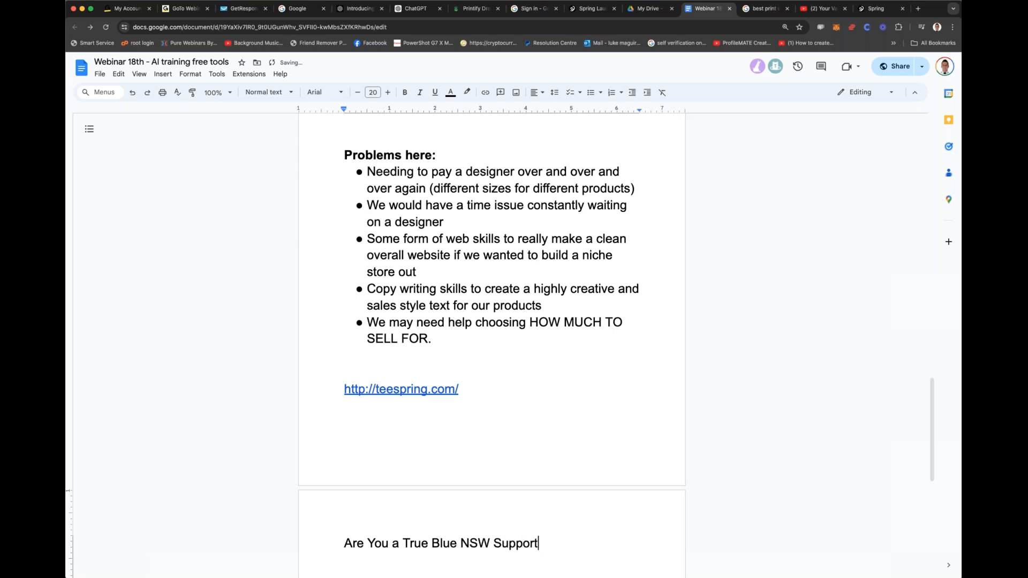
{"action": "type", "text": "er? Then You"}
Step: Continue the promotional text with "Then you MUST show your support by grabbing these limited VIP only hoodies"
{"action": "key", "text": "BackSpace"}
{"action": "key", "text": "BackSpace"}
{"action": "key", "text": "BackSpace"}
{"action": "key", "text": "BackSpace"}
{"action": "key", "text": "BackSpace"}
{"action": "key", "text": "BackSpace"}
{"action": "key", "text": "BackSpace"}
{"action": "type", "text": "en you MUST show "}
{"action": "type", "text": "your support b"}
{"action": "type", "text": "y grabbing t"}
{"action": "type", "text": "hese lim"}
{"action": "type", "text": "VIP only "}
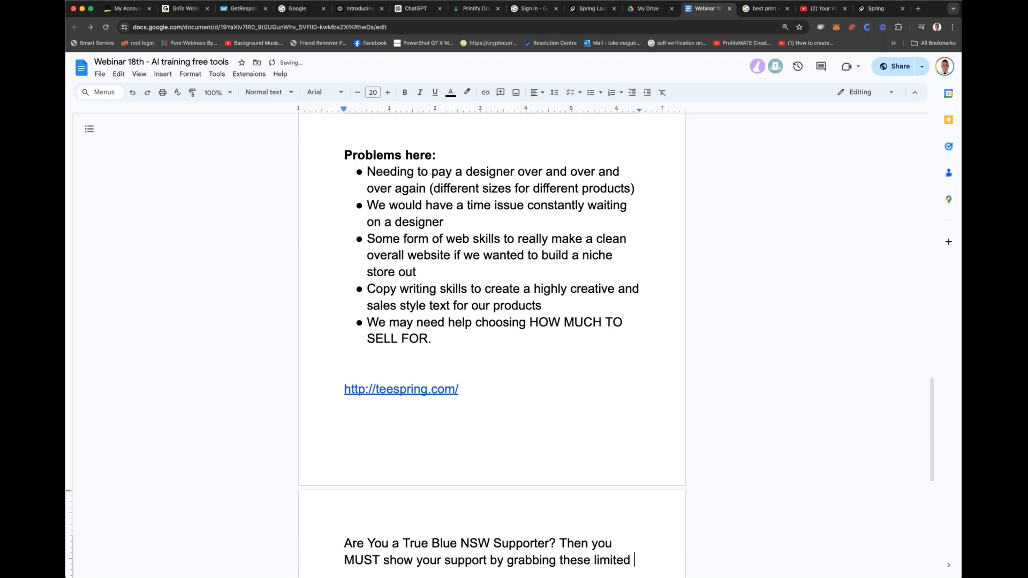
{"action": "type", "text": "hood"}
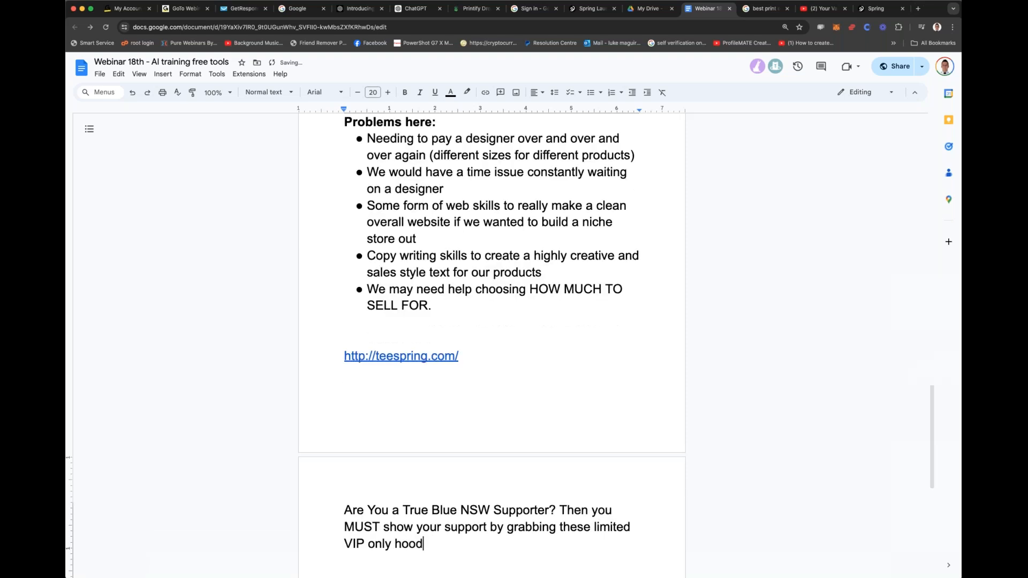
{"action": "type", "text": "ies to "}
{"action": "type", "text": "REP Your st"}
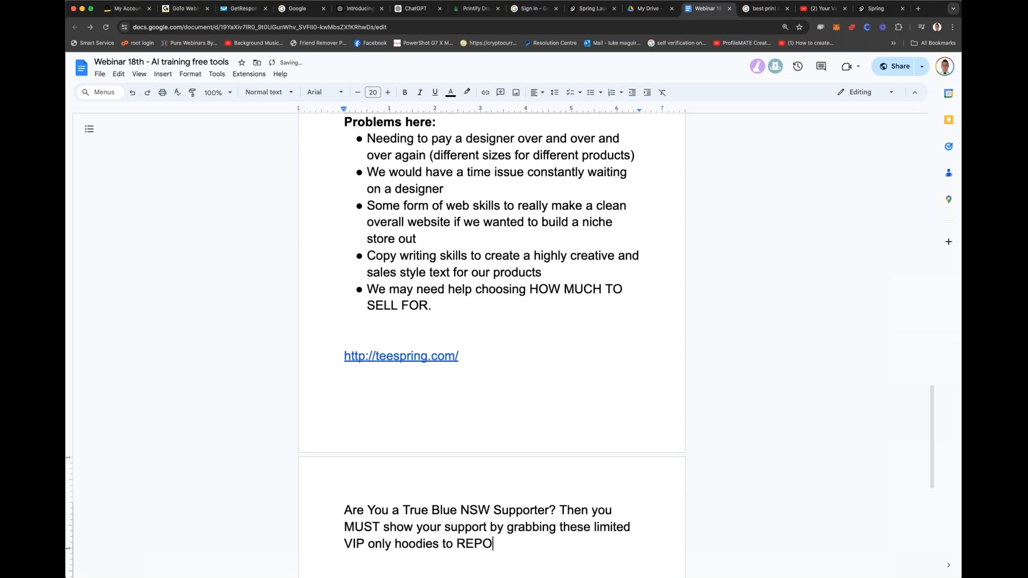
{"action": "type", "text": "ate. Let's SEE who the bigges"}
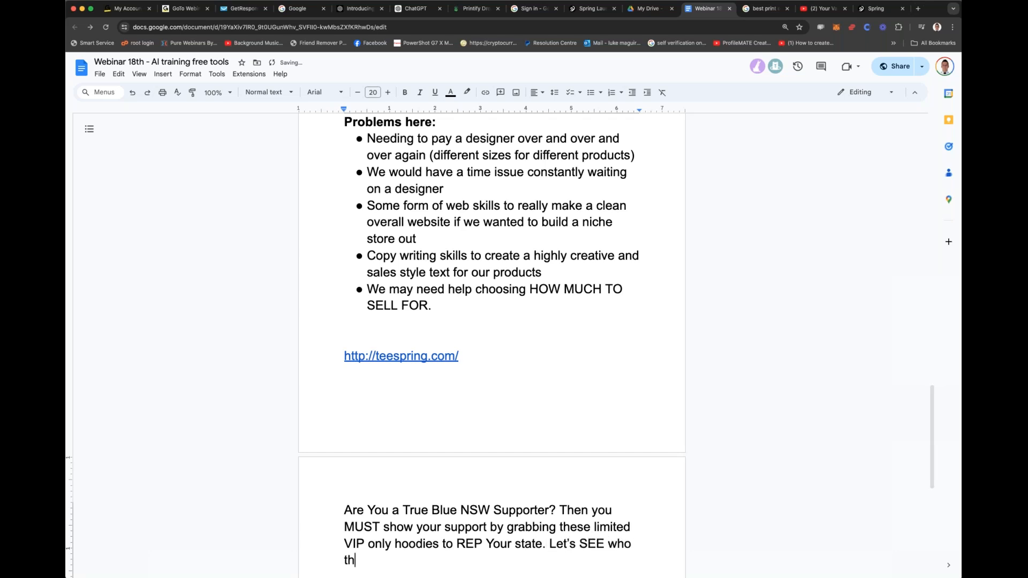
{"action": "type", "text": "t blues supporters "}
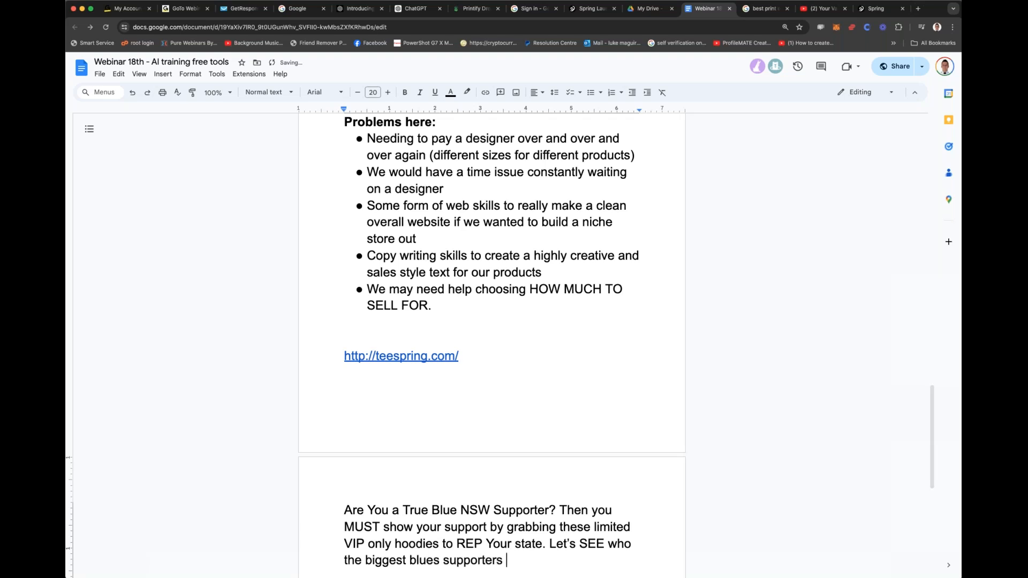
{"action": "type", "text": "are (only 100 in stock)"}
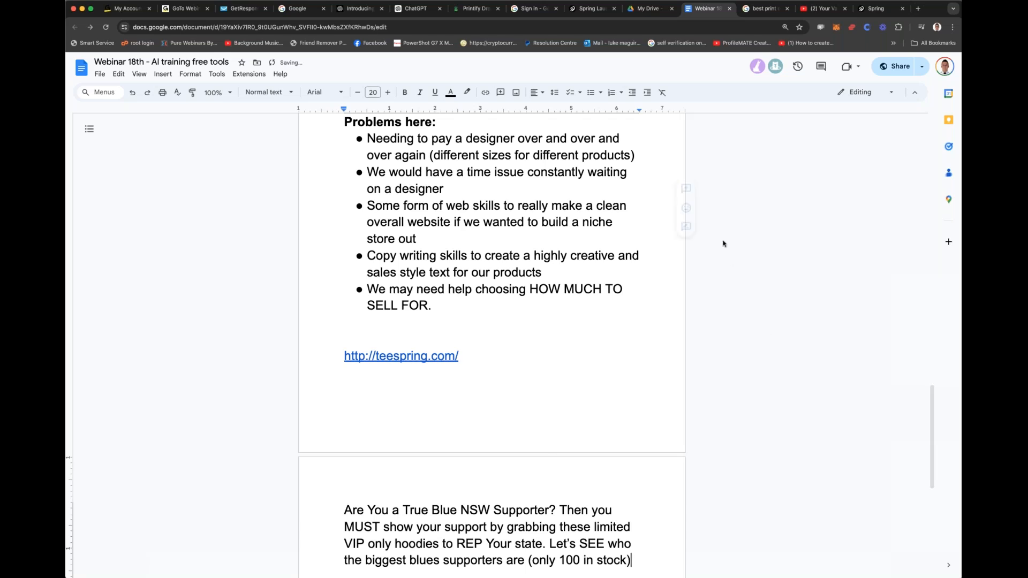
Step: Switch back to the Spring tab and open the New Products category in the product catalogue
{"action": "left_click", "coordinate": [588, 9]}
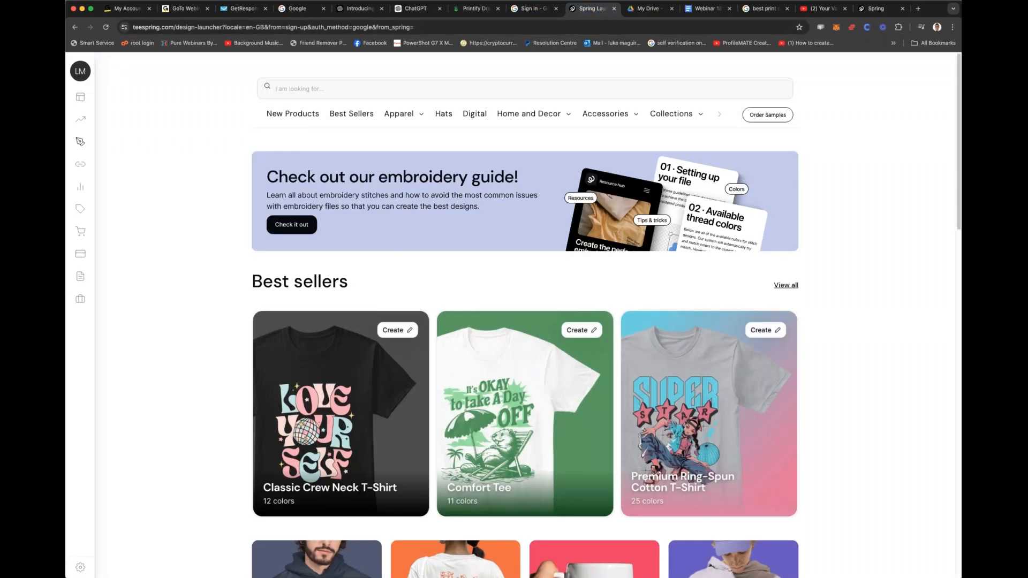
{"action": "left_click", "coordinate": [284, 115]}
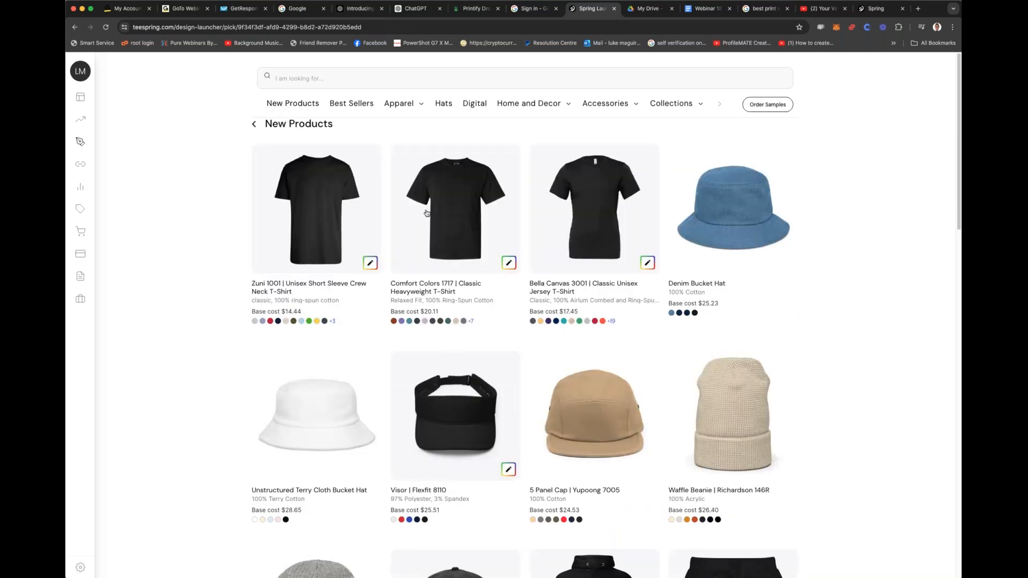
Step: Look through the New Products category, from the T-shirts and hats down to the Digisoft printed apparel
{"action": "scroll", "coordinate": [591, 250], "scroll_direction": "down", "scroll_amount": 3}
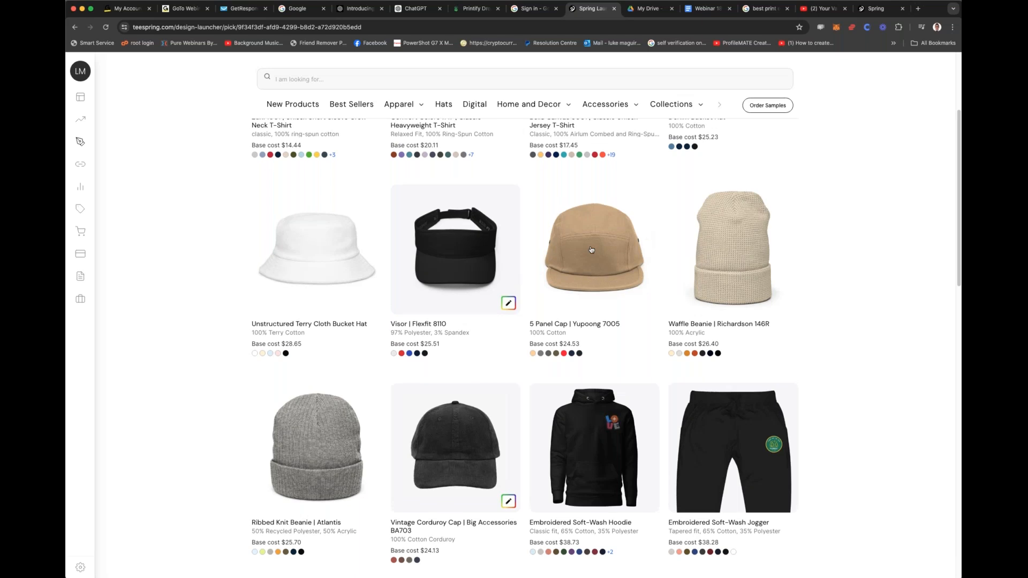
{"action": "scroll", "coordinate": [591, 249], "scroll_direction": "down", "scroll_amount": 5}
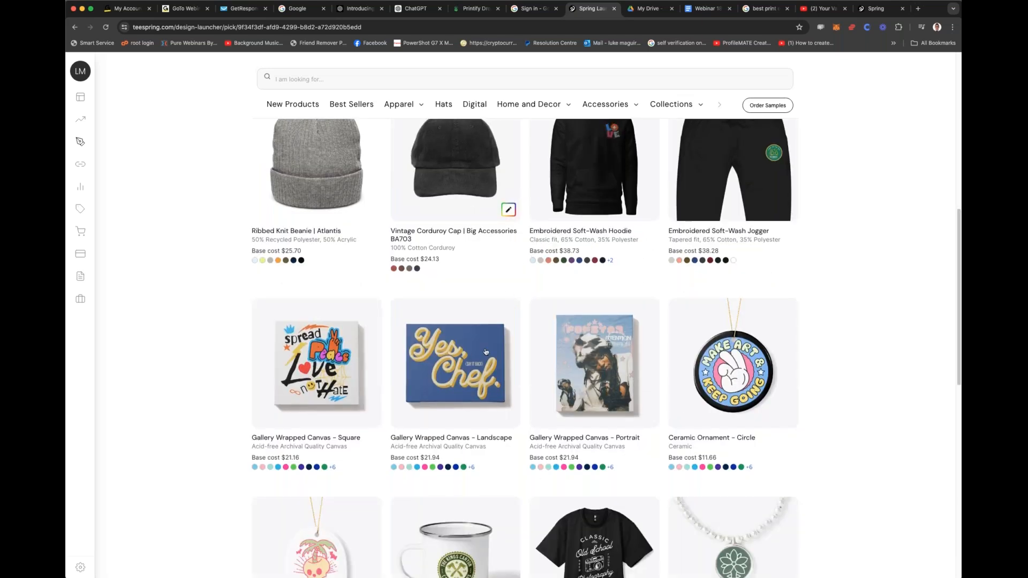
{"action": "scroll", "coordinate": [486, 352], "scroll_direction": "down", "scroll_amount": 5}
{"action": "scroll", "coordinate": [485, 351], "scroll_direction": "up", "scroll_amount": 3}
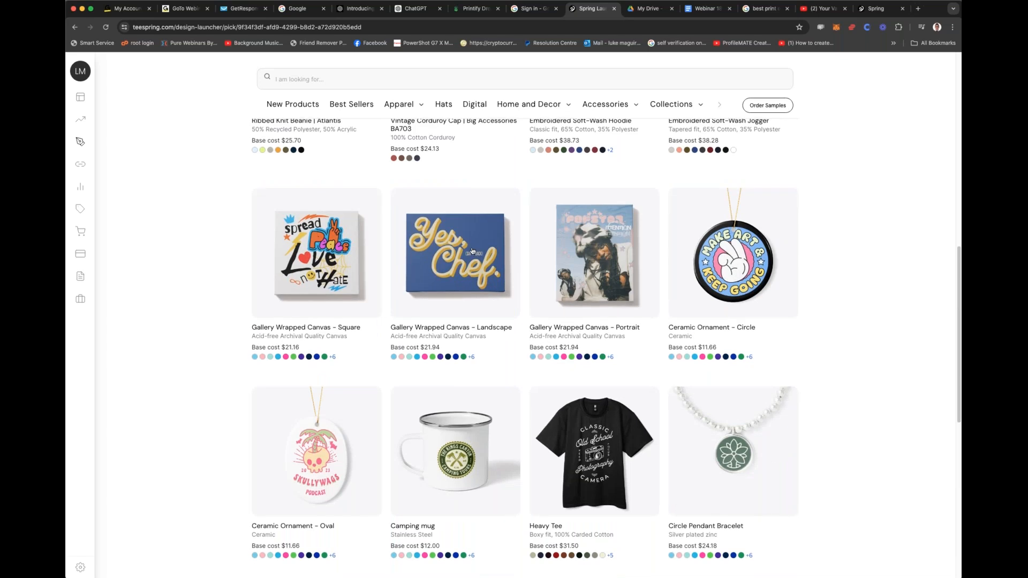
{"action": "scroll", "coordinate": [472, 251], "scroll_direction": "down", "scroll_amount": 6}
{"action": "scroll", "coordinate": [471, 252], "scroll_direction": "up", "scroll_amount": 4}
{"action": "scroll", "coordinate": [536, 278], "scroll_direction": "down", "scroll_amount": 6}
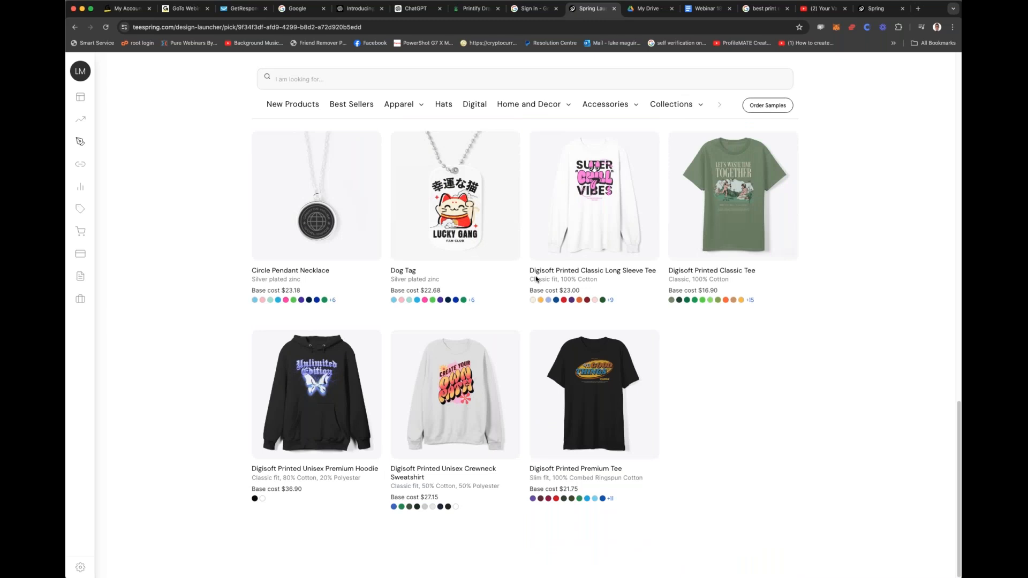
Step: Open the Best Sellers category and look through its products down to the E-book and Classic Long Sleeve Tee
{"action": "left_click", "coordinate": [358, 105]}
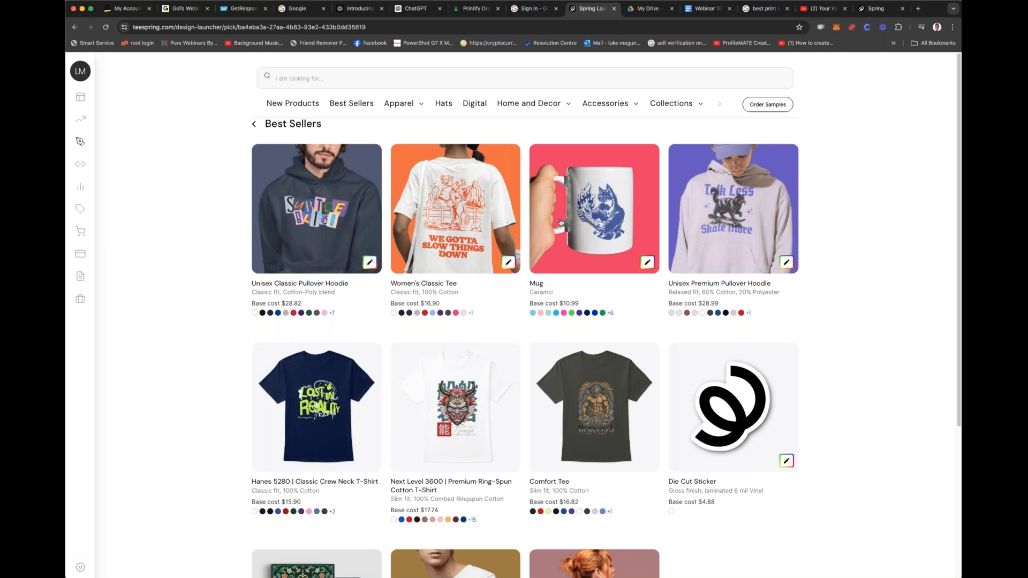
{"action": "scroll", "coordinate": [560, 223], "scroll_direction": "down", "scroll_amount": 1}
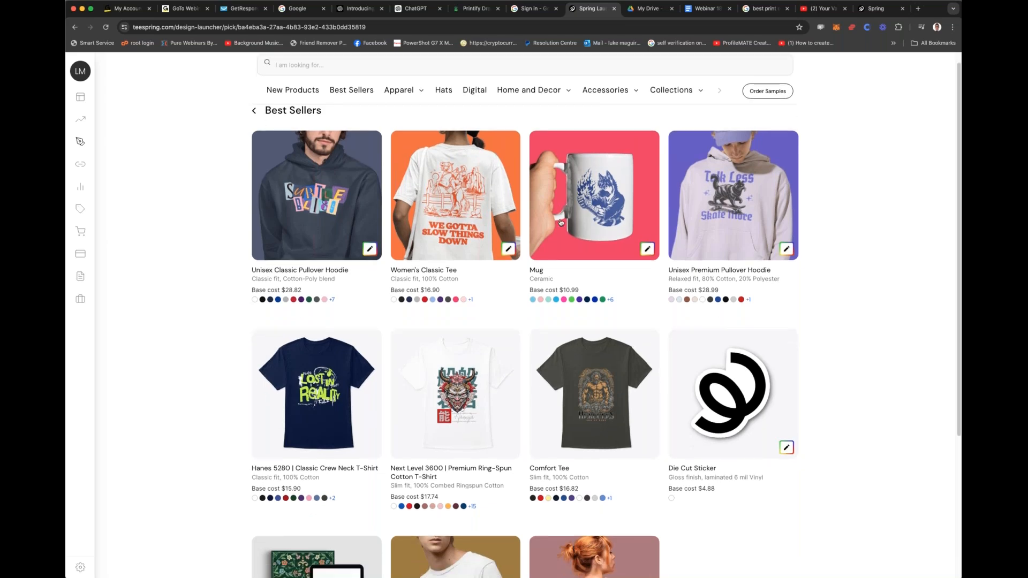
{"action": "scroll", "coordinate": [561, 222], "scroll_direction": "down", "scroll_amount": 5}
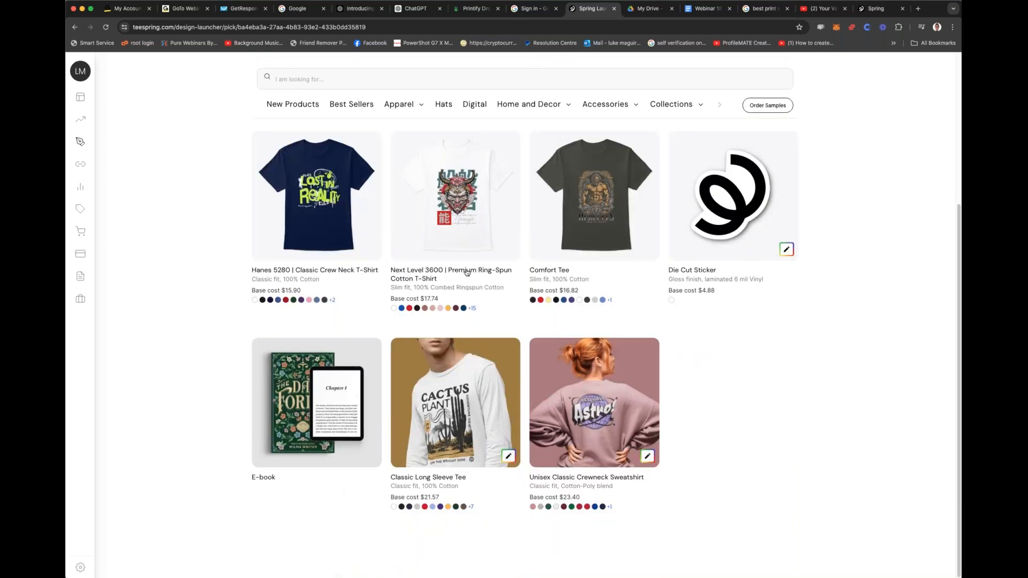
Step: Open the E-book's digital product listing form, review its upload, title, description and price fields, and return to Best Sellers
{"action": "left_click", "coordinate": [314, 368]}
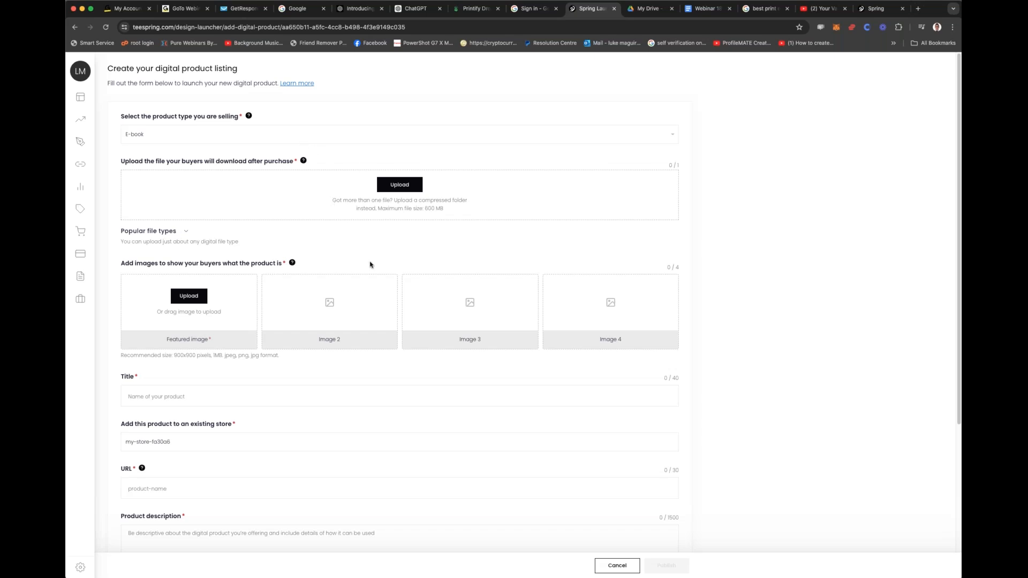
{"action": "scroll", "coordinate": [370, 265], "scroll_direction": "down", "scroll_amount": 5}
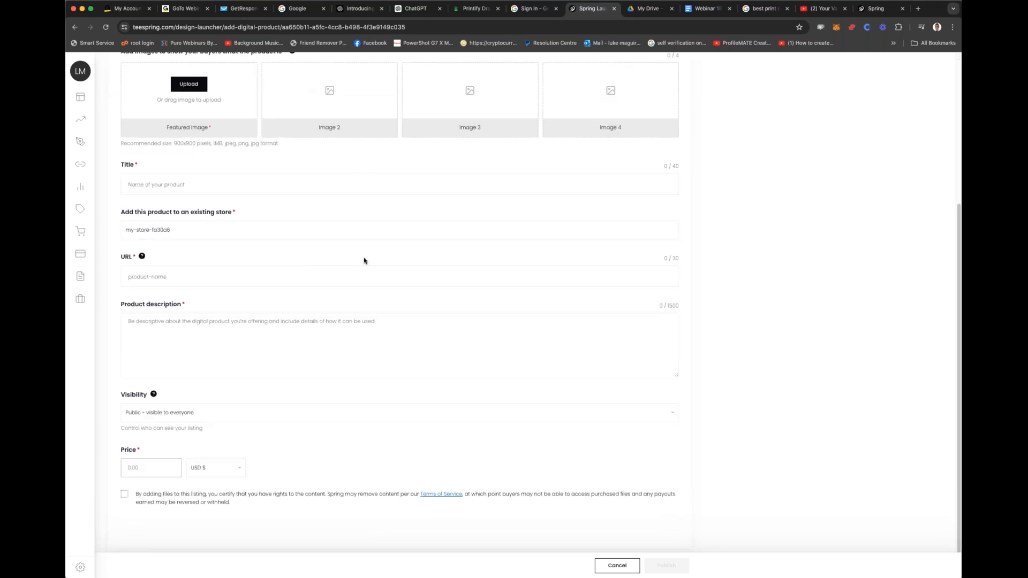
{"action": "scroll", "coordinate": [364, 261], "scroll_direction": "up", "scroll_amount": 5}
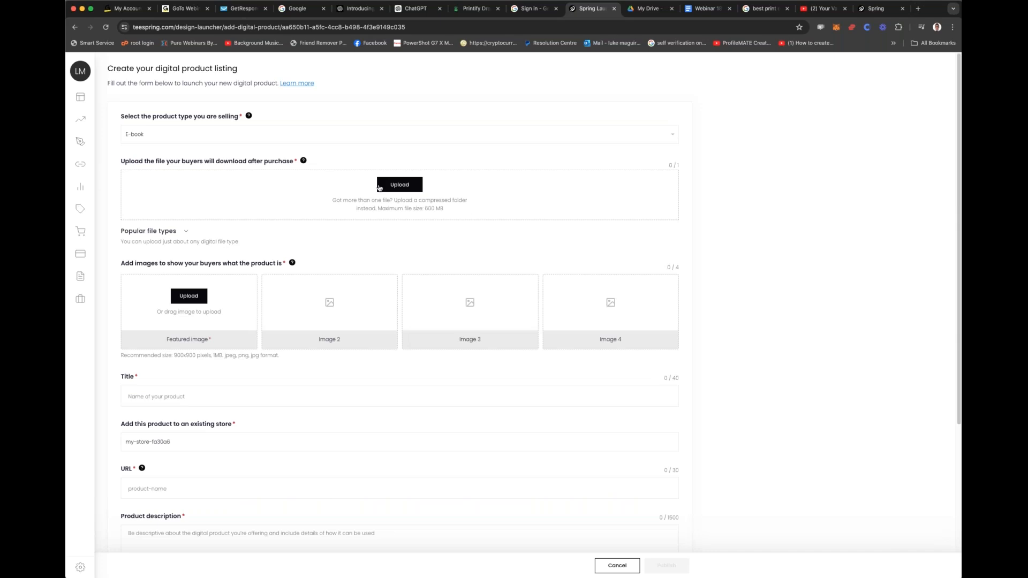
{"action": "scroll", "coordinate": [383, 190], "scroll_direction": "down", "scroll_amount": 1}
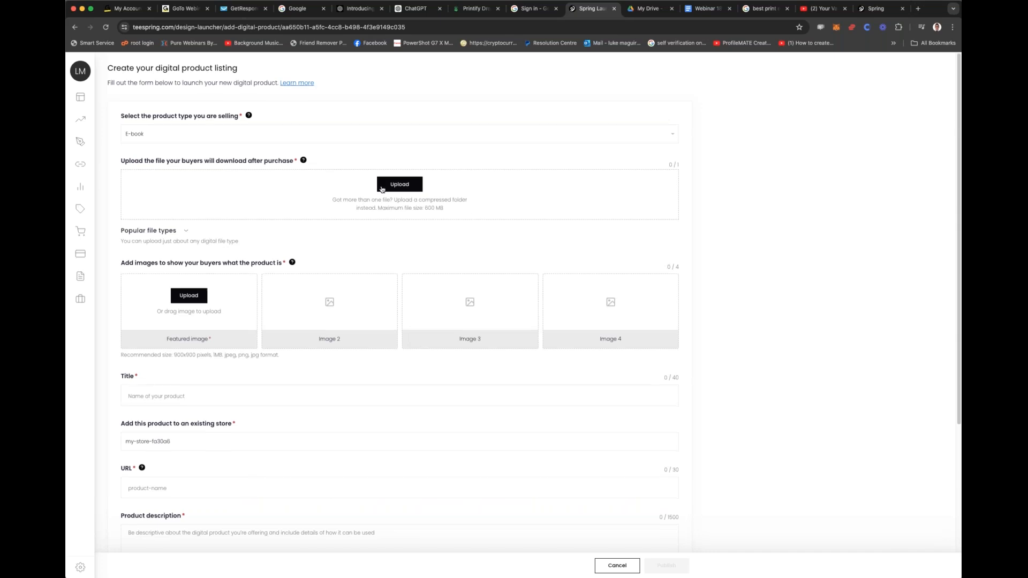
{"action": "scroll", "coordinate": [318, 294], "scroll_direction": "down", "scroll_amount": 5}
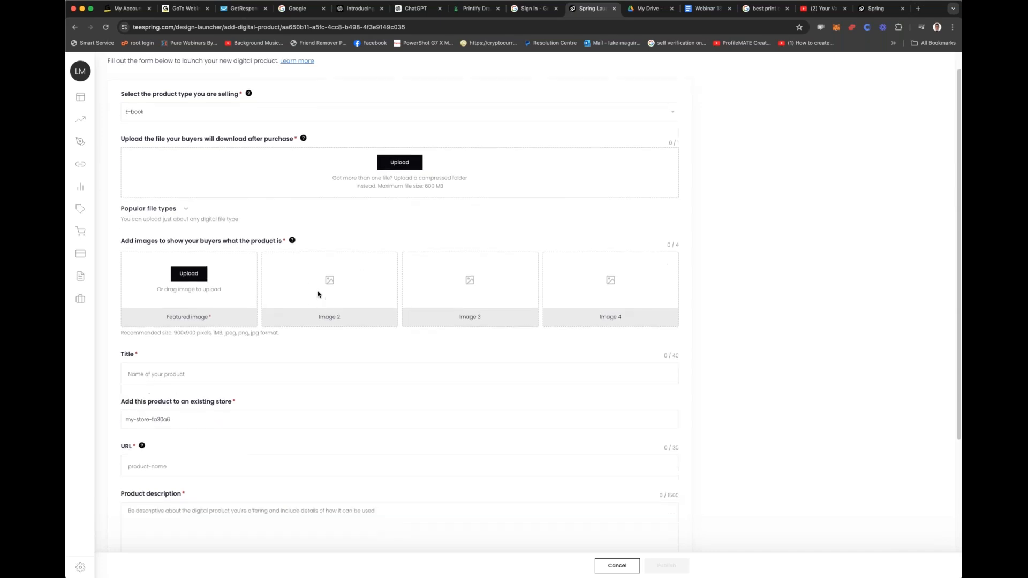
{"action": "left_click", "coordinate": [106, 28]}
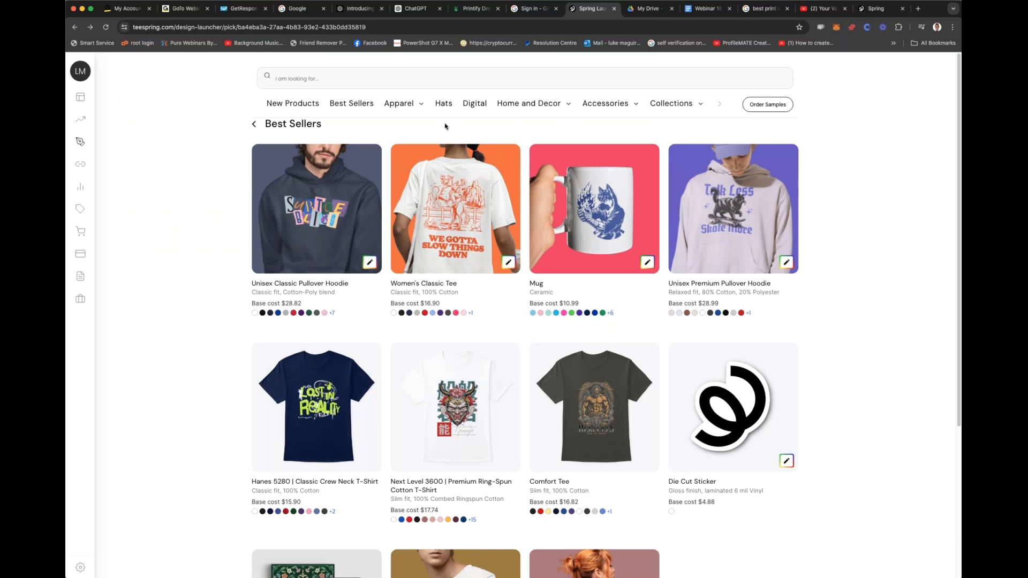
Step: Open the Pet Tee from the Pets category of Home and Decor and set its US retail price to $29.6
{"action": "left_click", "coordinate": [531, 109]}
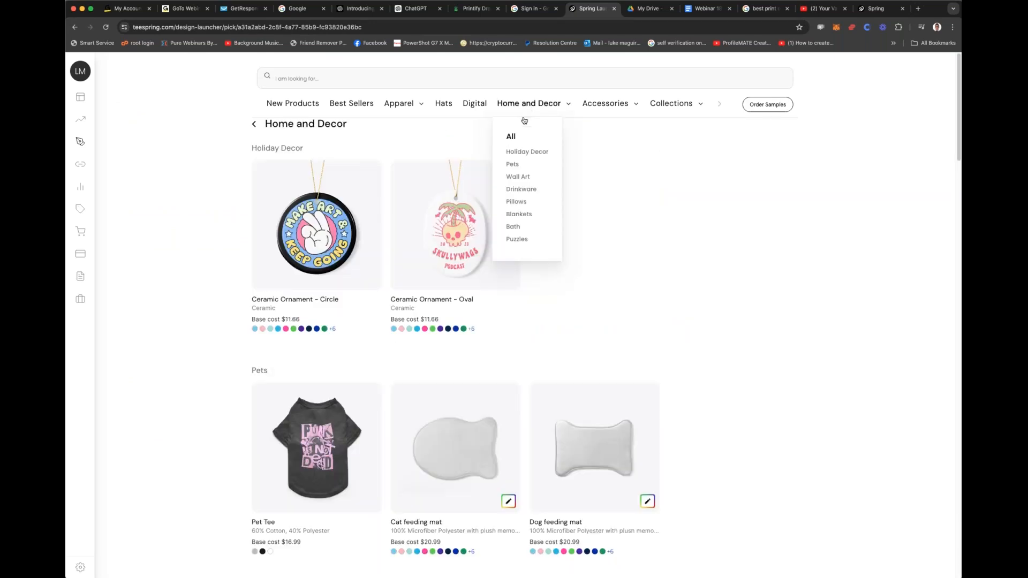
{"action": "left_click", "coordinate": [513, 164]}
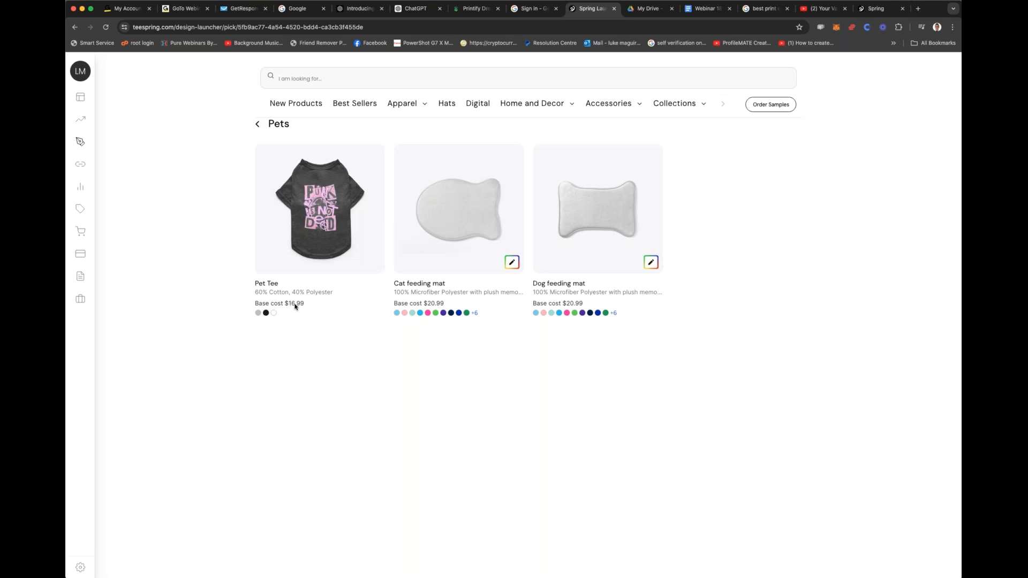
{"action": "left_click", "coordinate": [311, 223]}
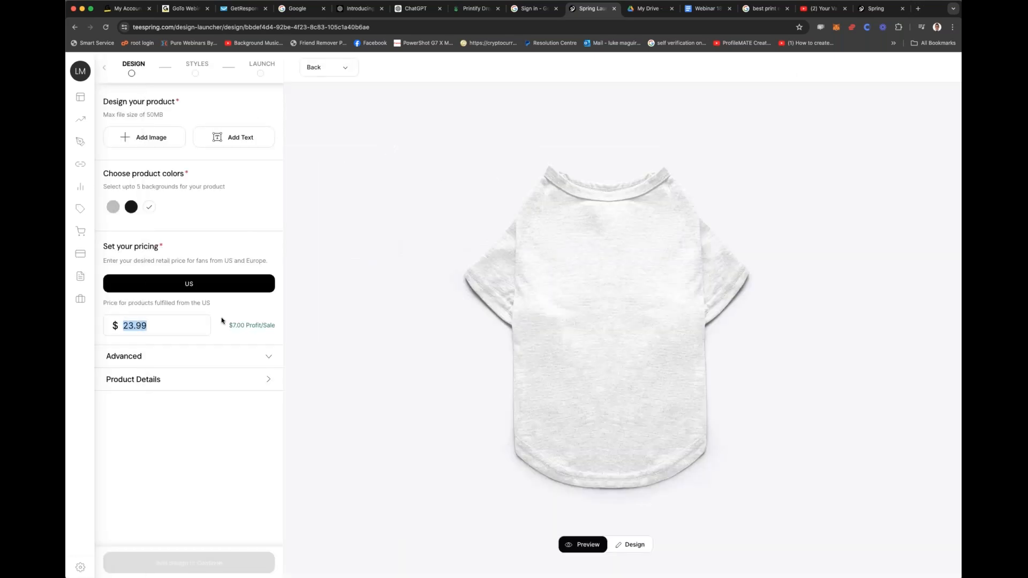
{"action": "type", "text": "29.9"}
{"action": "double_click", "coordinate": [130, 324]}
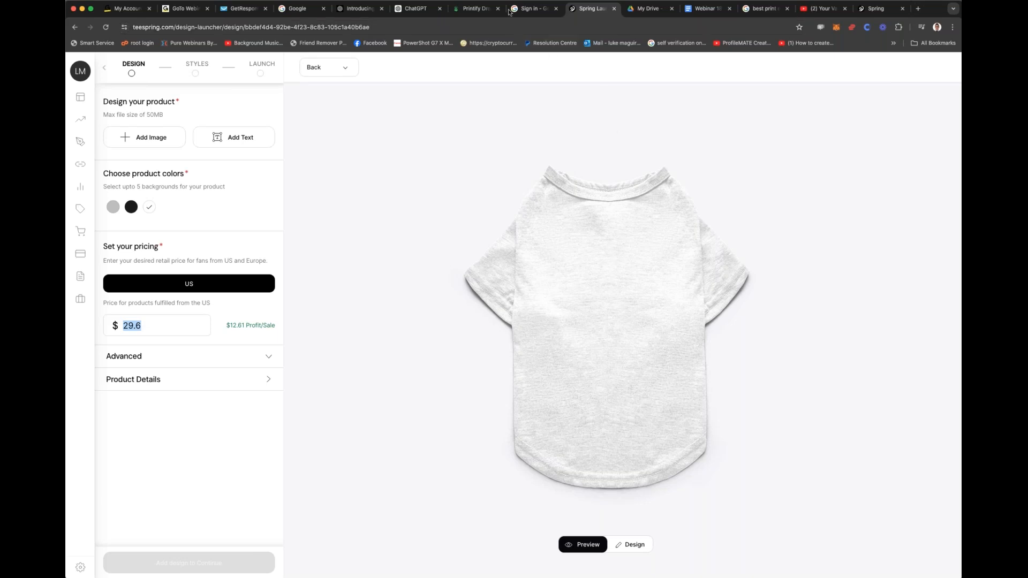
Step: Switch to the Printify tab and answer its welcome question with "I'm new to selling online and want to start"
{"action": "left_click", "coordinate": [471, 9]}
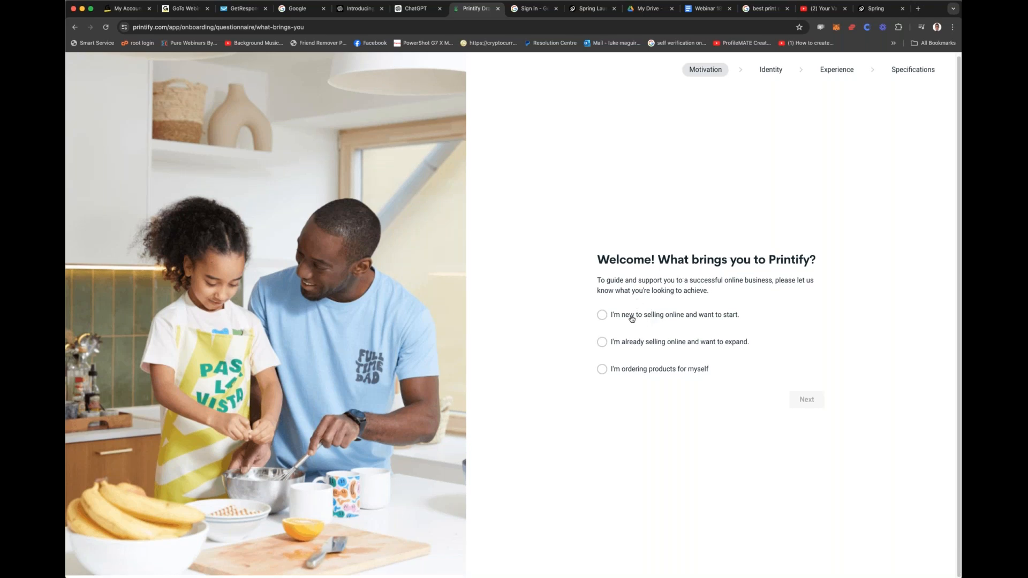
{"action": "left_click", "coordinate": [632, 318]}
{"action": "left_click", "coordinate": [810, 400]}
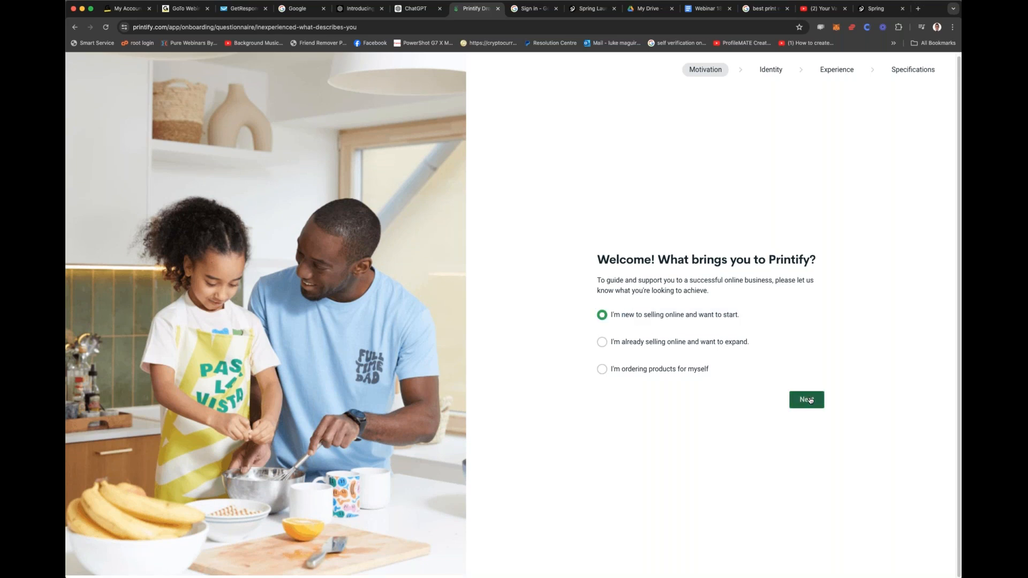
Step: Answer the question about what best describes you with Individual and continue to the experience question
{"action": "left_click", "coordinate": [741, 248]}
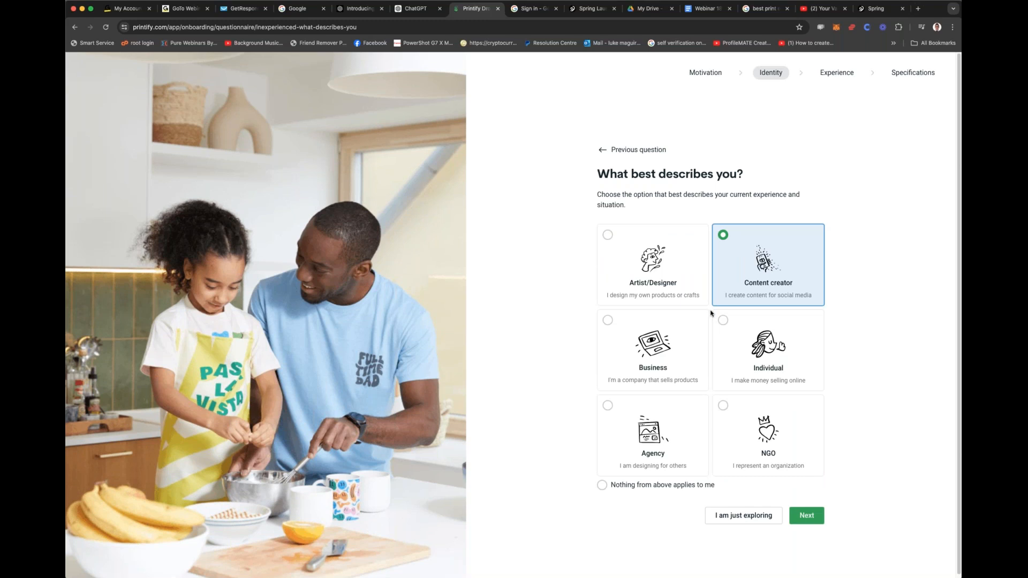
{"action": "left_click", "coordinate": [607, 321]}
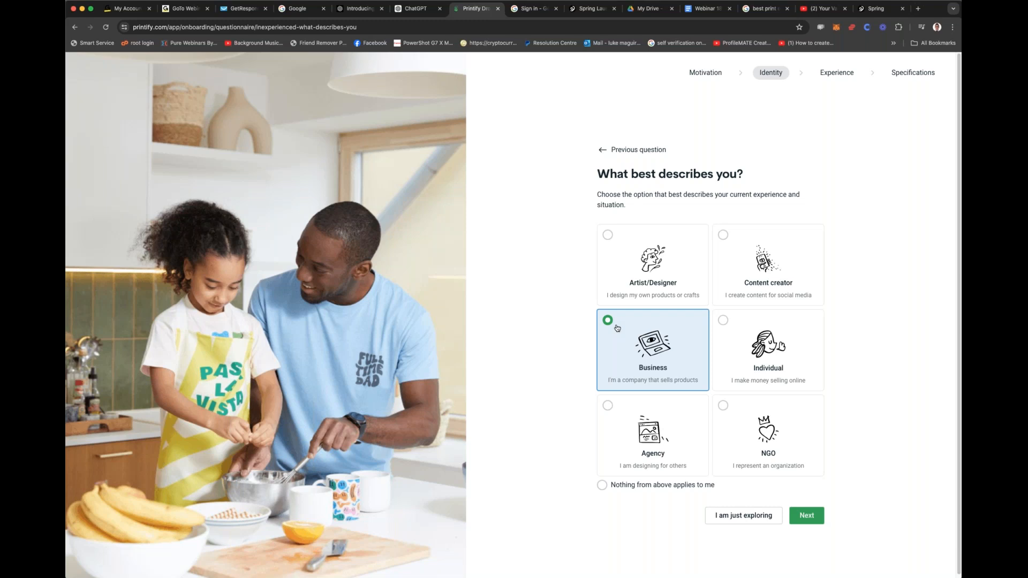
{"action": "left_click", "coordinate": [724, 323]}
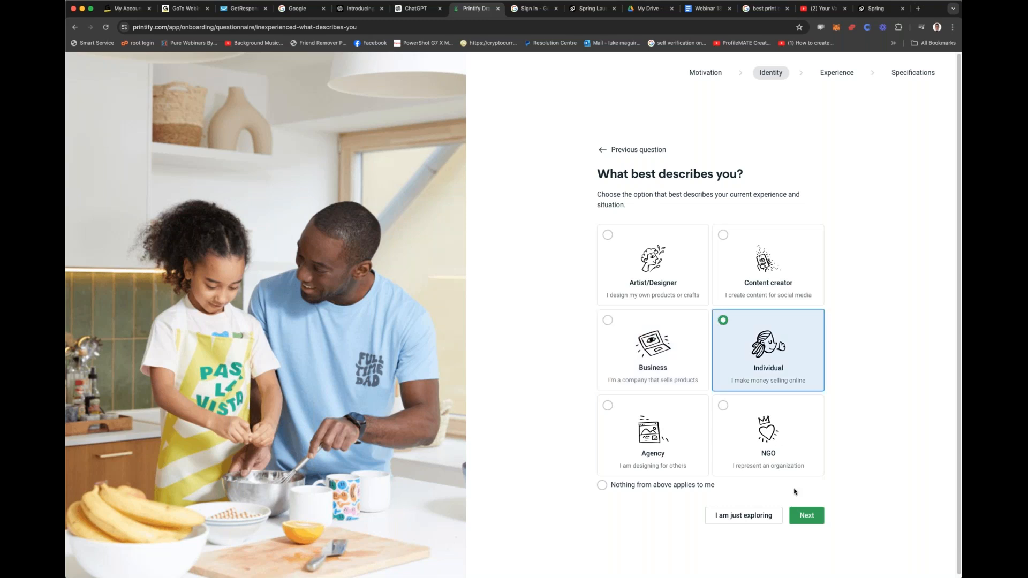
{"action": "left_click", "coordinate": [814, 516]}
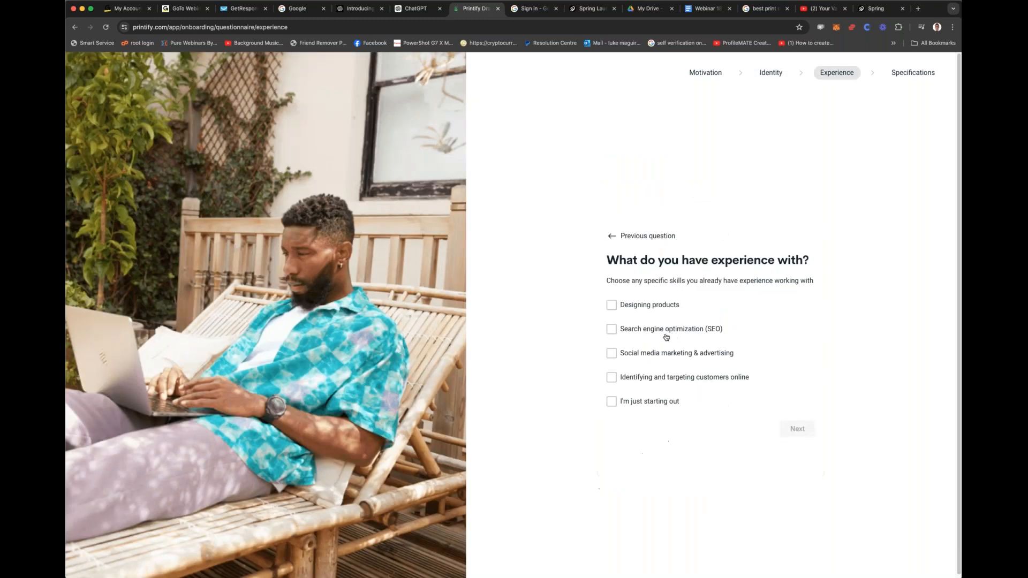
Step: Choose social media marketing & advertising, just starting out, and identifying and targeting customers online as experience, and submit the answer
{"action": "left_click", "coordinate": [671, 356]}
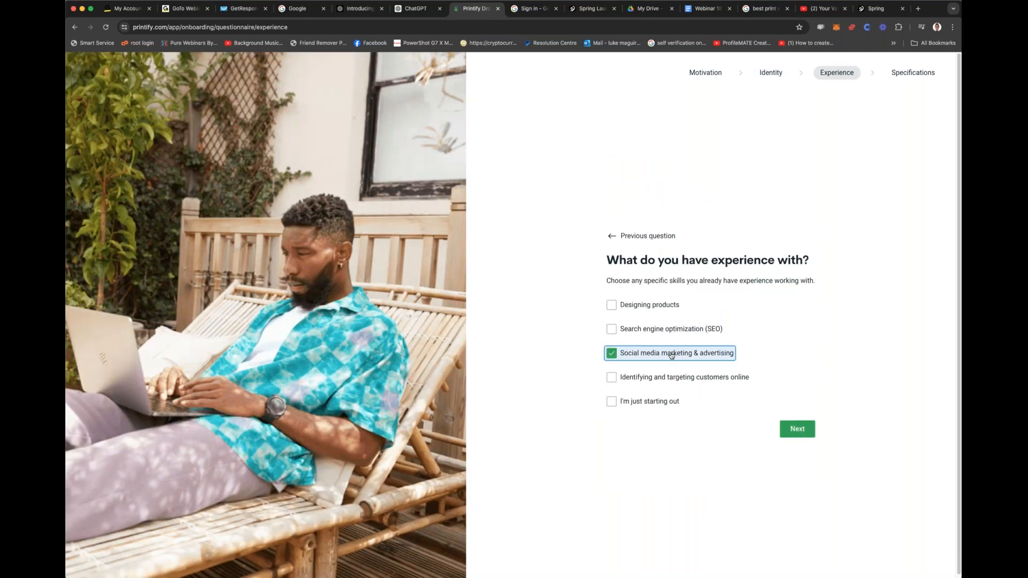
{"action": "left_click", "coordinate": [649, 401]}
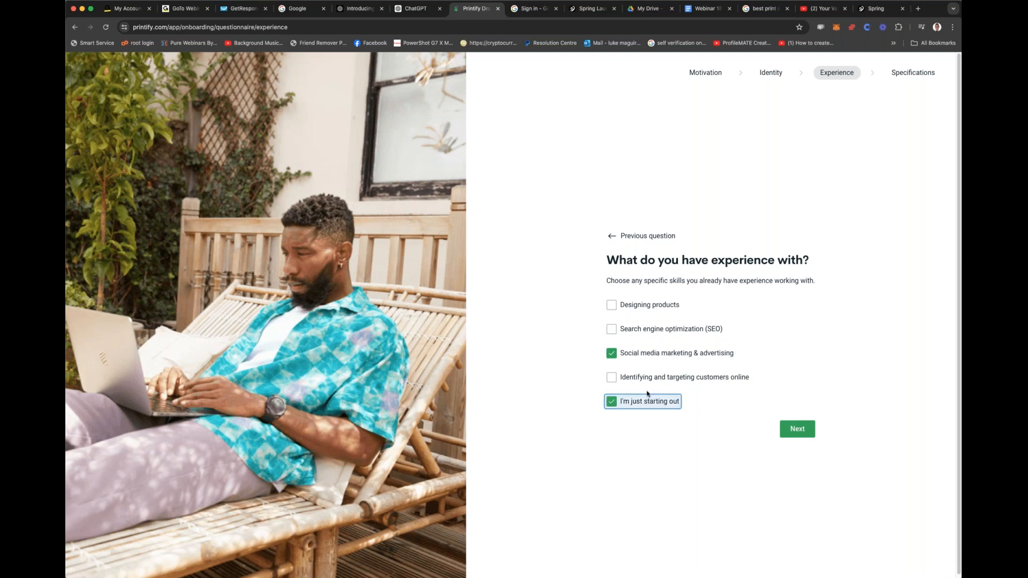
{"action": "left_click", "coordinate": [684, 378]}
{"action": "left_click", "coordinate": [797, 428]}
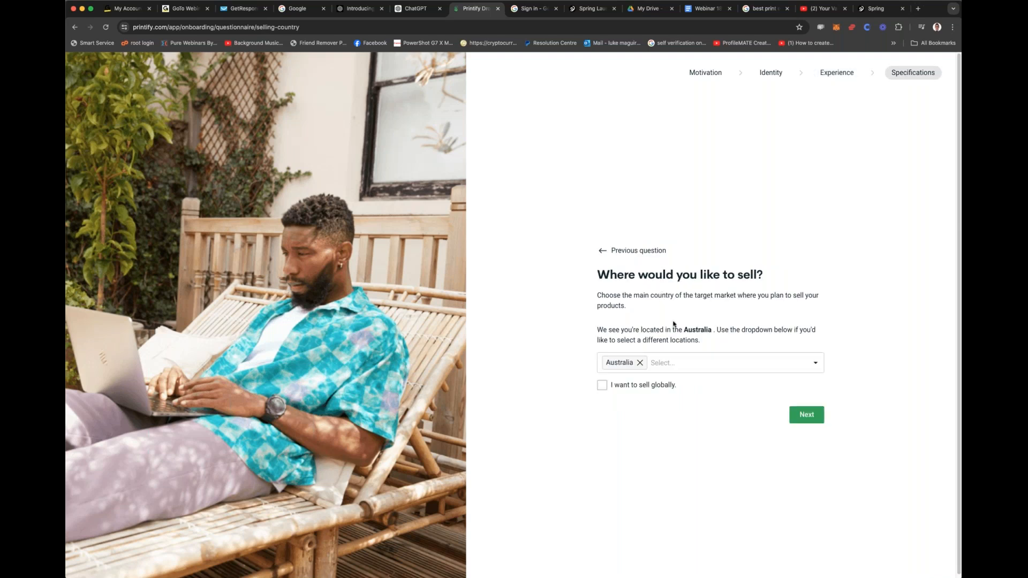
Step: Add United States alongside Australia as a country to sell in
{"action": "left_click", "coordinate": [694, 363]}
{"action": "type", "text": "u"}
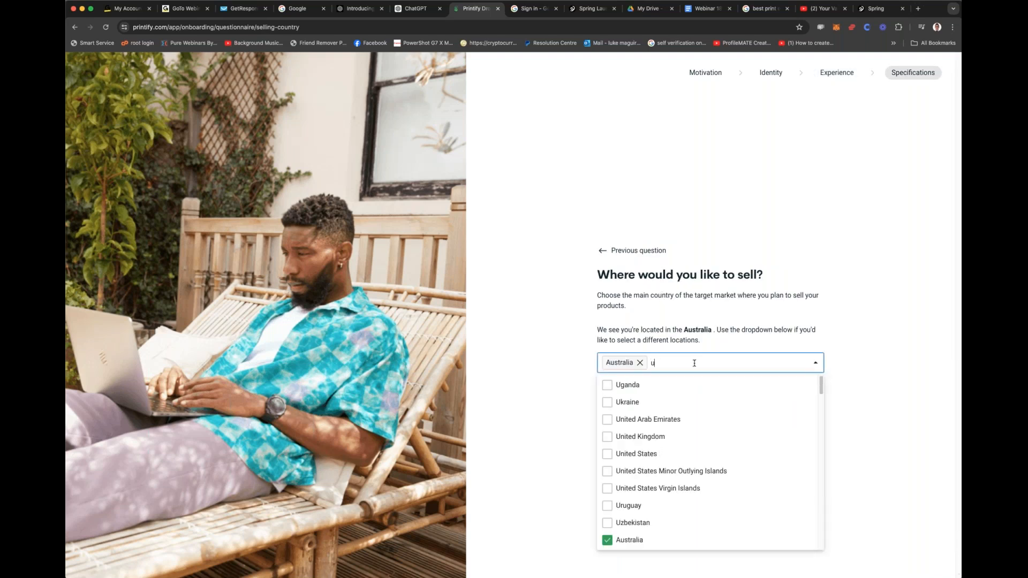
{"action": "type", "text": "nit"}
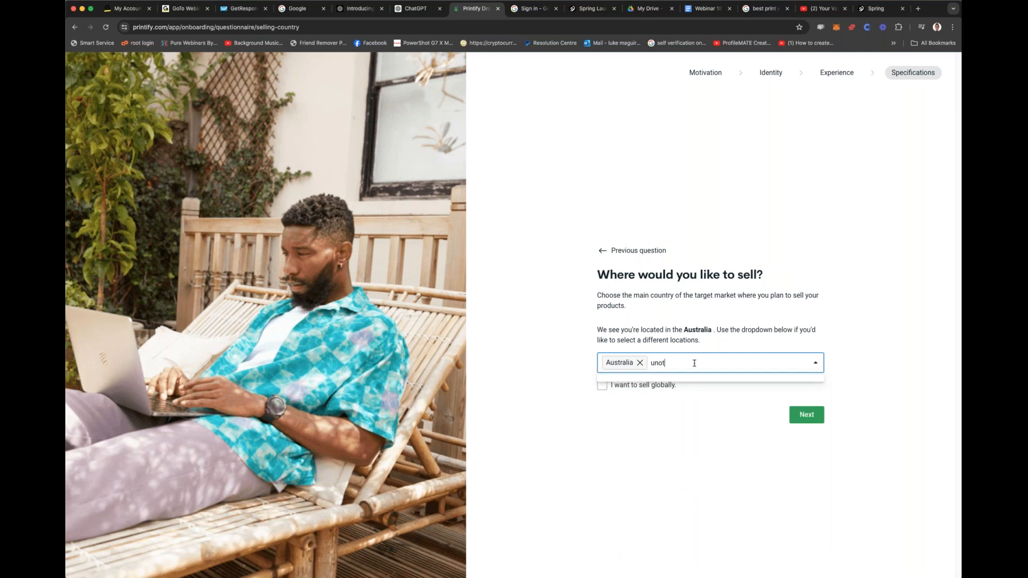
{"action": "type", "text": "es"}
{"action": "key", "text": "BackSpace"}
{"action": "type", "text": "d sta"}
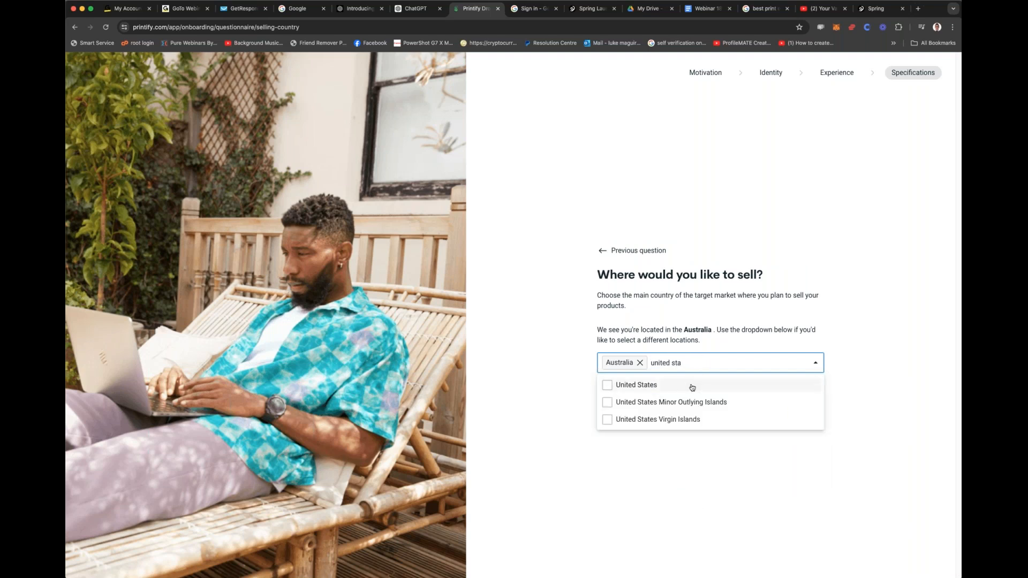
{"action": "left_click", "coordinate": [691, 385]}
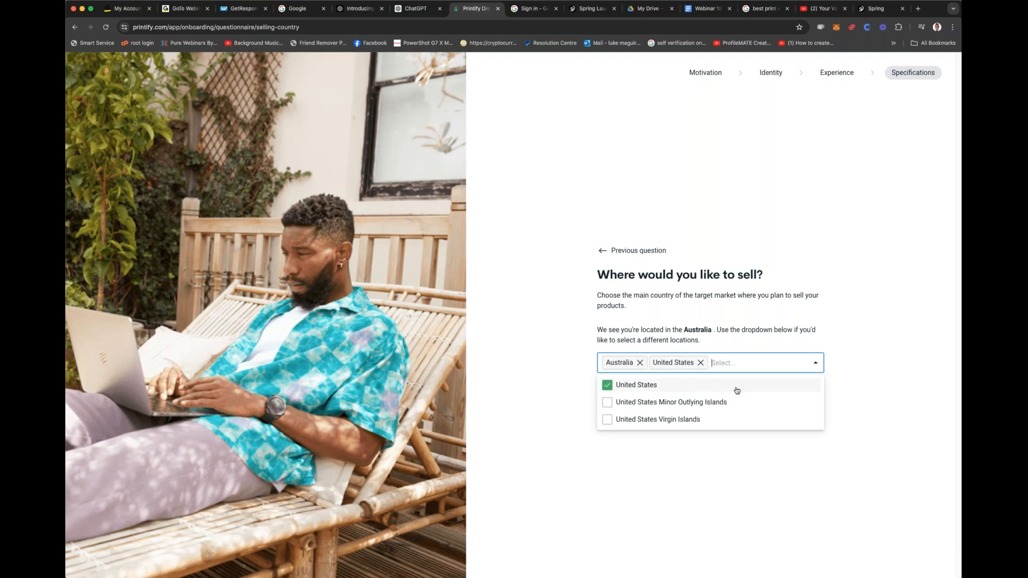
{"action": "left_click", "coordinate": [869, 326]}
Step: Advance to the question about how you heard of Printify, answer Google Search, and complete the questionnaire
{"action": "left_click", "coordinate": [770, 366]}
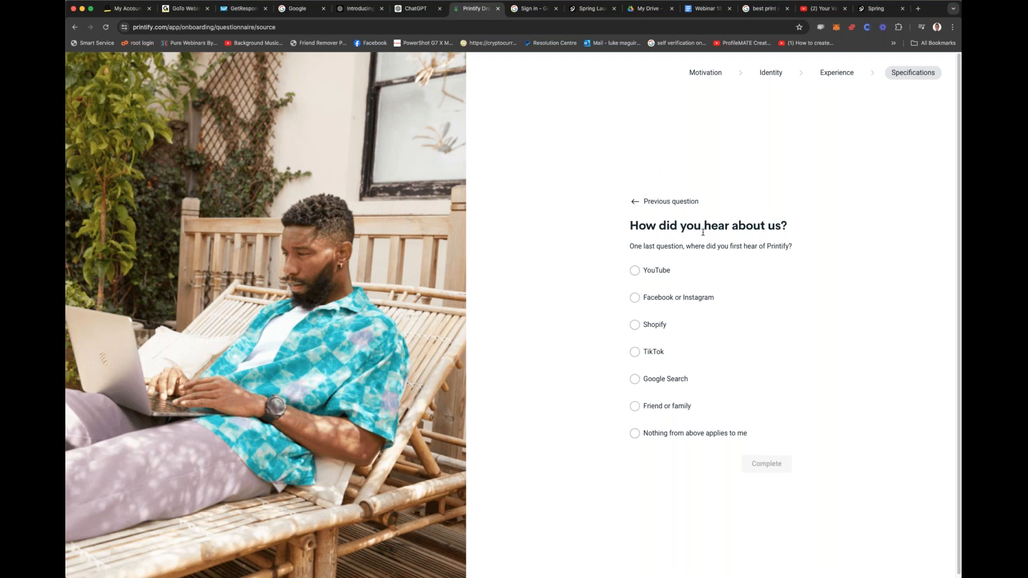
{"action": "left_click", "coordinate": [635, 379]}
{"action": "left_click", "coordinate": [758, 464]}
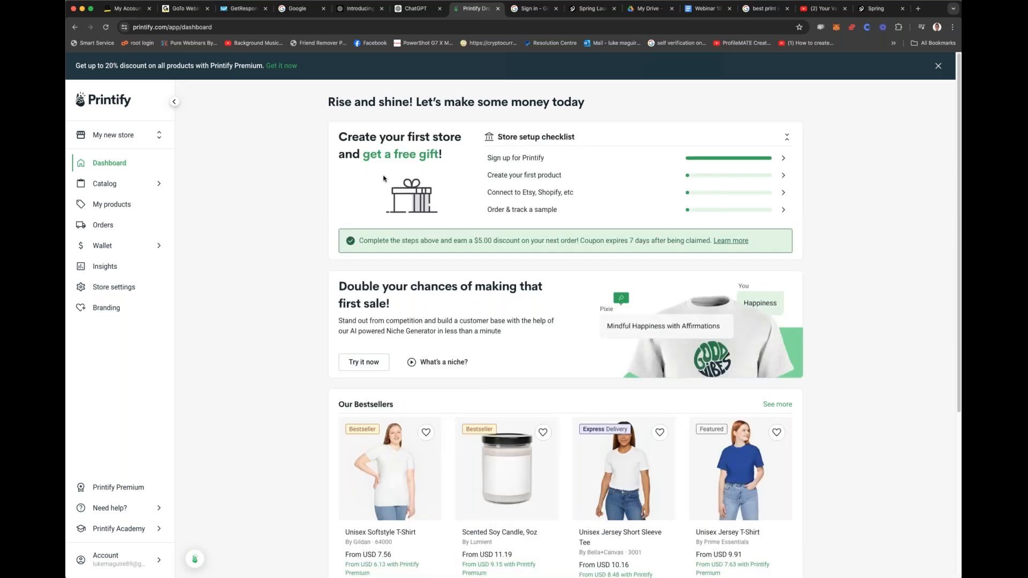
Step: Look over the Printify dashboard, including the store setup checklist, the niche generator and the bestsellers
{"action": "scroll", "coordinate": [459, 227], "scroll_direction": "down", "scroll_amount": 1}
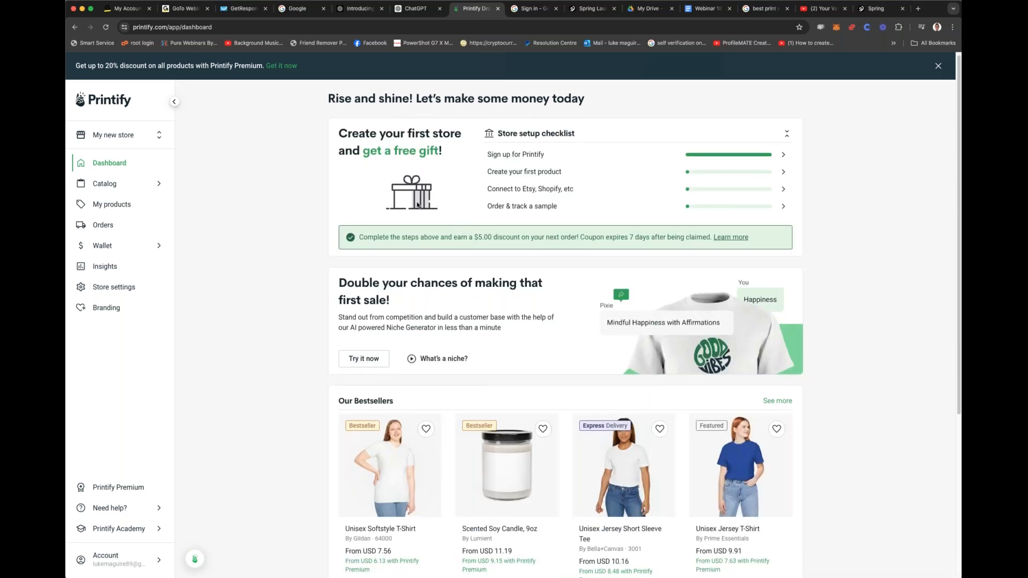
{"action": "scroll", "coordinate": [639, 296], "scroll_direction": "up", "scroll_amount": 1}
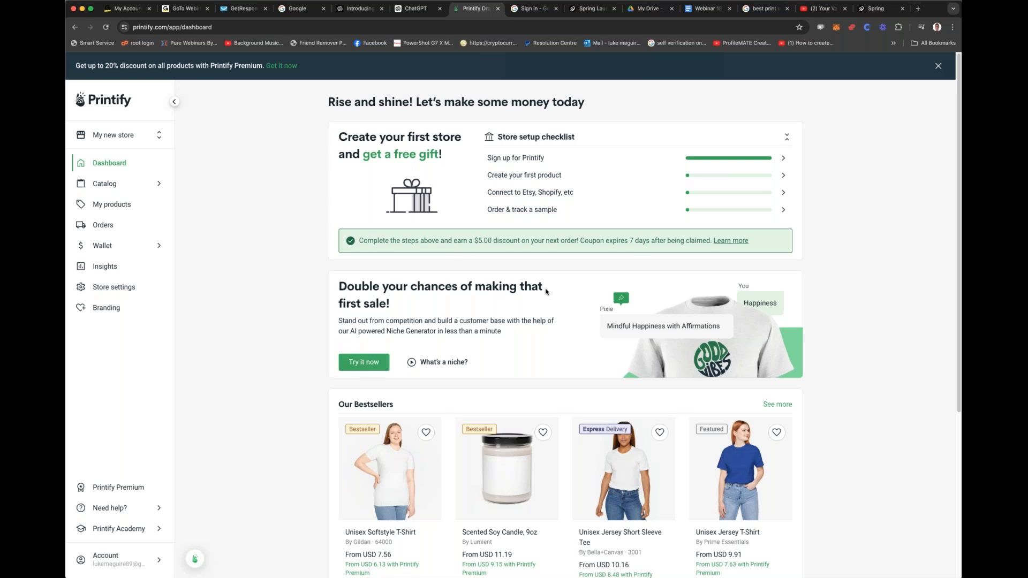
{"action": "scroll", "coordinate": [547, 291], "scroll_direction": "down", "scroll_amount": 1}
{"action": "scroll", "coordinate": [547, 291], "scroll_direction": "down", "scroll_amount": 5}
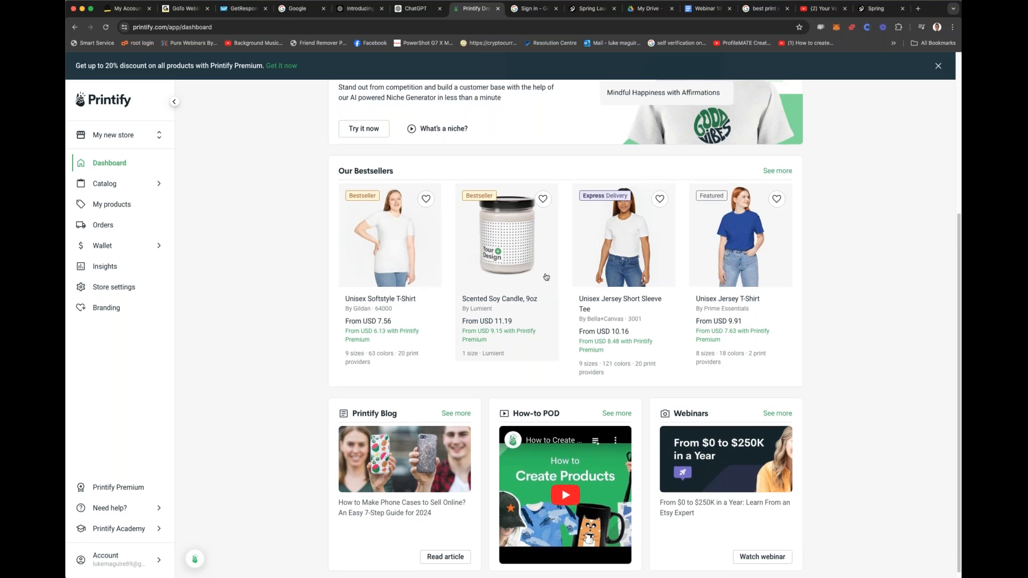
Step: Leave the Printify dashboard and open the full Printify catalog from the popular product categories page
{"action": "scroll", "coordinate": [546, 276], "scroll_direction": "down", "scroll_amount": 1}
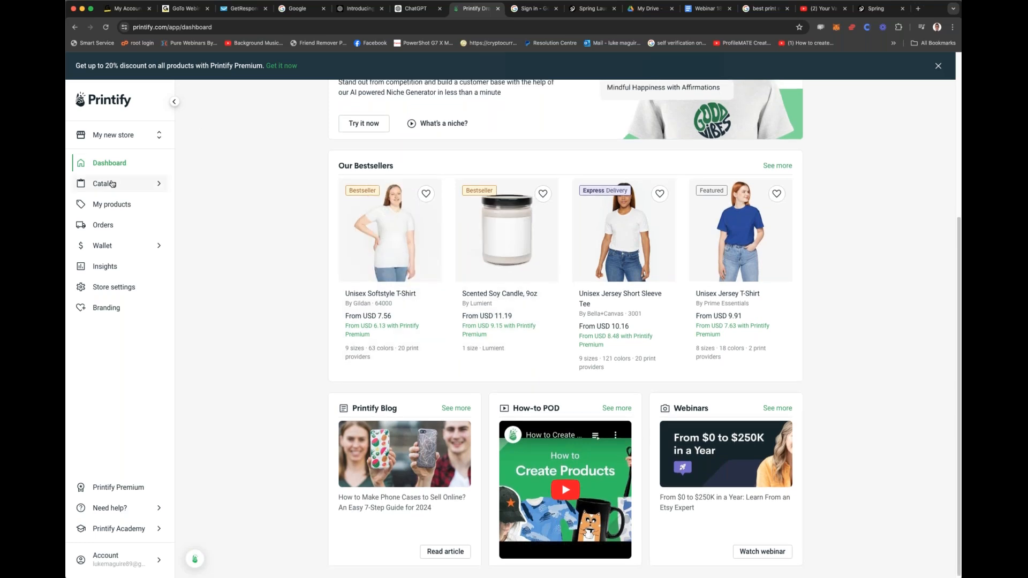
{"action": "mouse_move", "coordinate": [112, 183]}
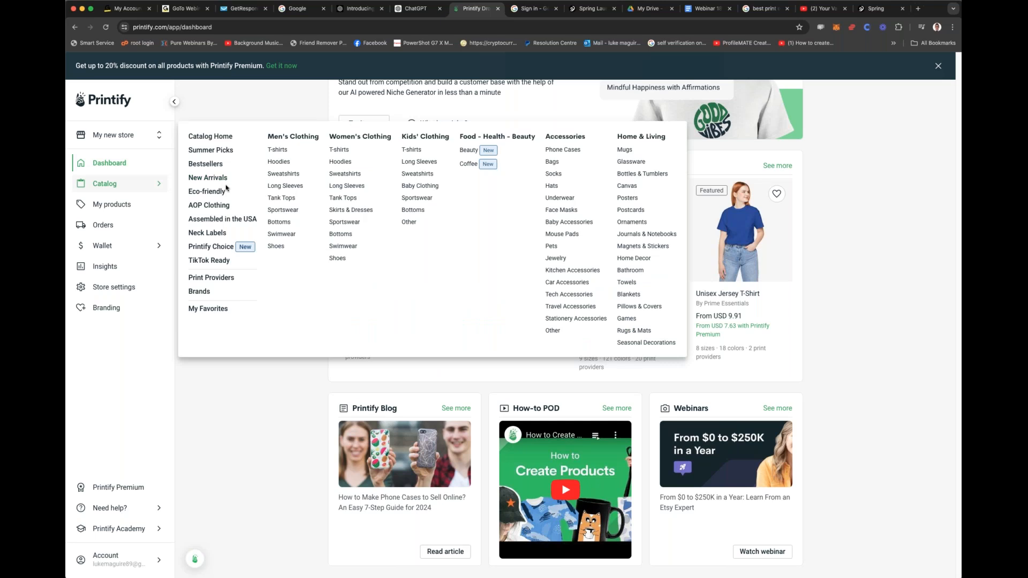
{"action": "left_click", "coordinate": [218, 165]}
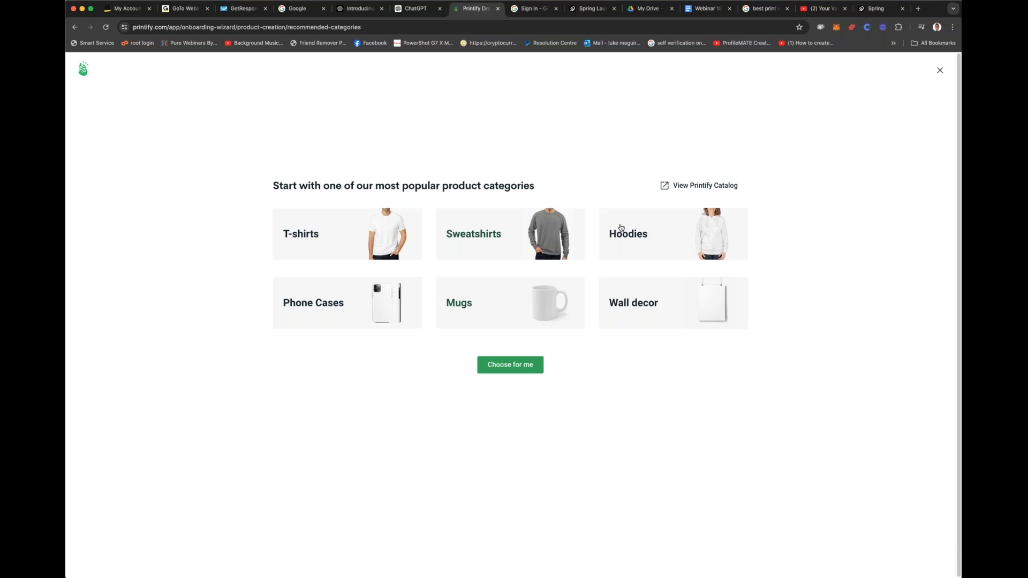
{"action": "left_click", "coordinate": [695, 185]}
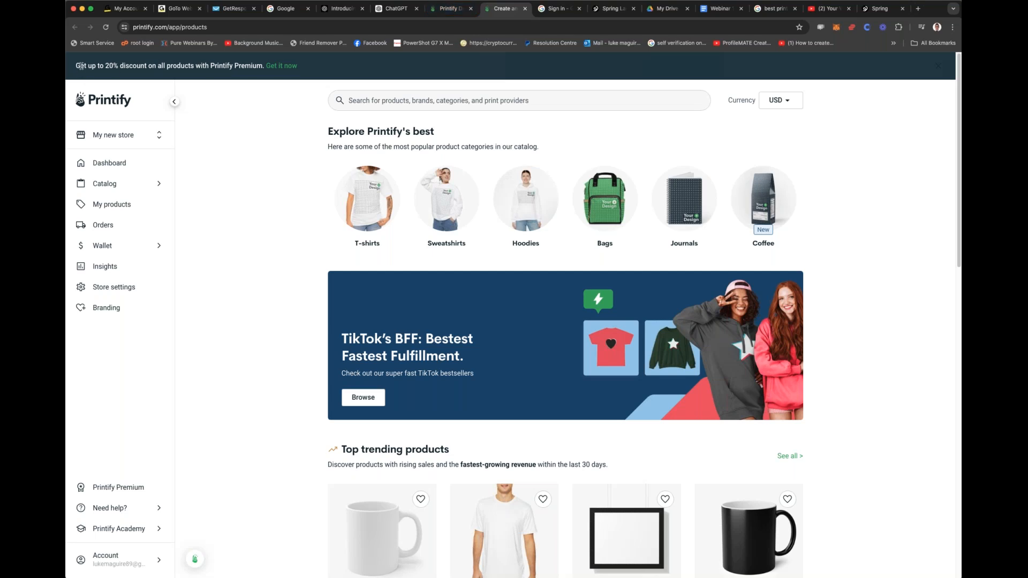
Step: Examine the Printify Premium discount offer and the catalog's top trending, best rated and leading profit maker sections
{"action": "left_click_drag", "start_coordinate": [80, 65], "coordinate": [250, 67]}
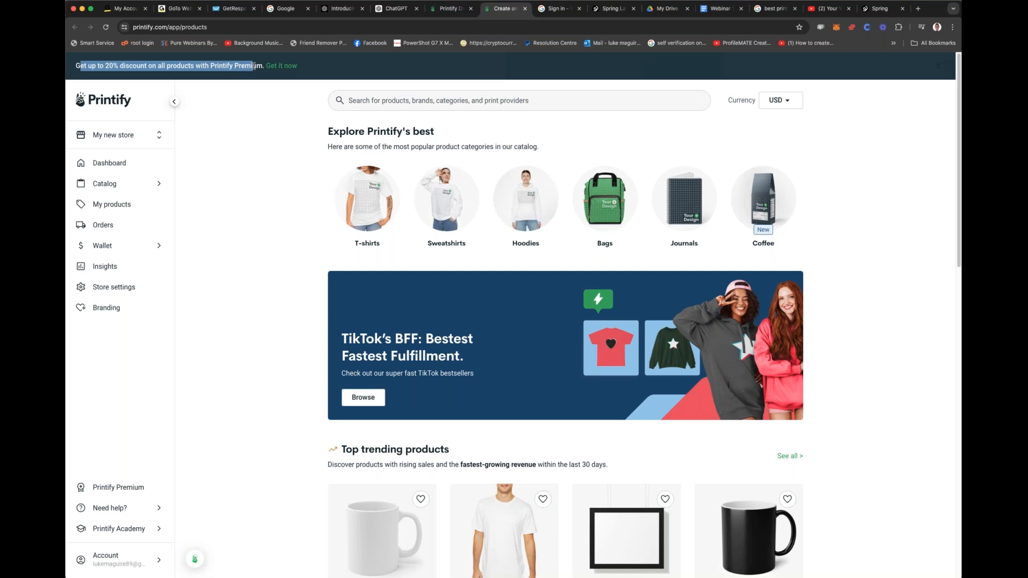
{"action": "left_click_drag", "start_coordinate": [255, 67], "coordinate": [256, 67]}
{"action": "scroll", "coordinate": [669, 206], "scroll_direction": "down", "scroll_amount": 1}
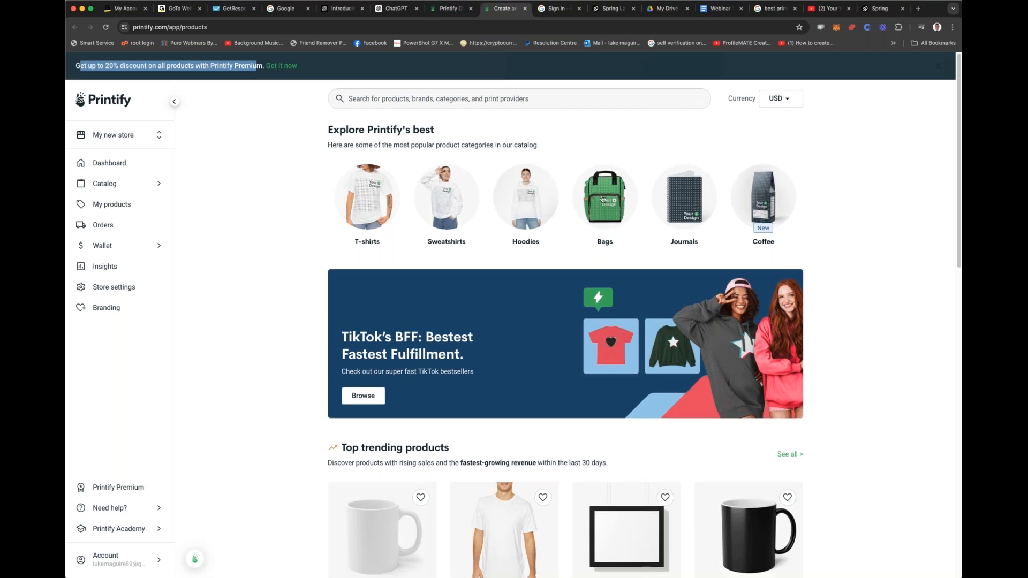
{"action": "scroll", "coordinate": [529, 203], "scroll_direction": "down", "scroll_amount": 5}
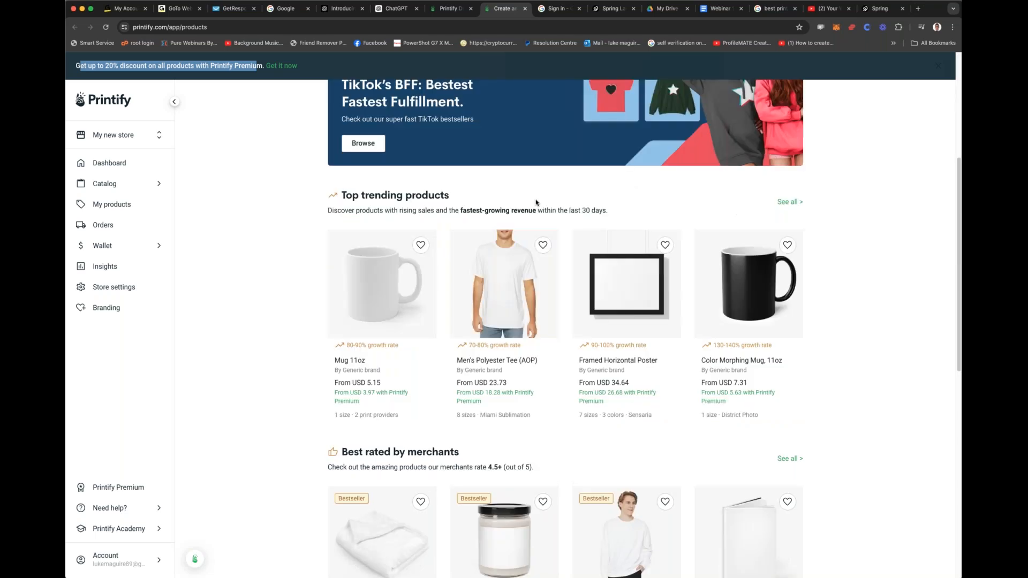
{"action": "scroll", "coordinate": [536, 207], "scroll_direction": "down", "scroll_amount": 2}
{"action": "scroll", "coordinate": [536, 207], "scroll_direction": "up", "scroll_amount": 1}
{"action": "scroll", "coordinate": [546, 224], "scroll_direction": "down", "scroll_amount": 3}
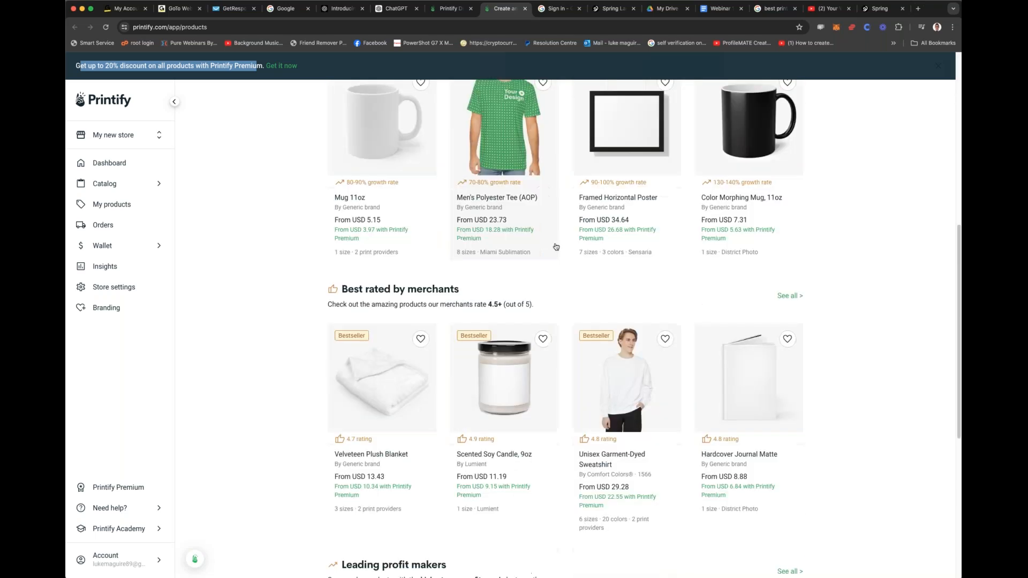
{"action": "scroll", "coordinate": [556, 246], "scroll_direction": "down", "scroll_amount": 3}
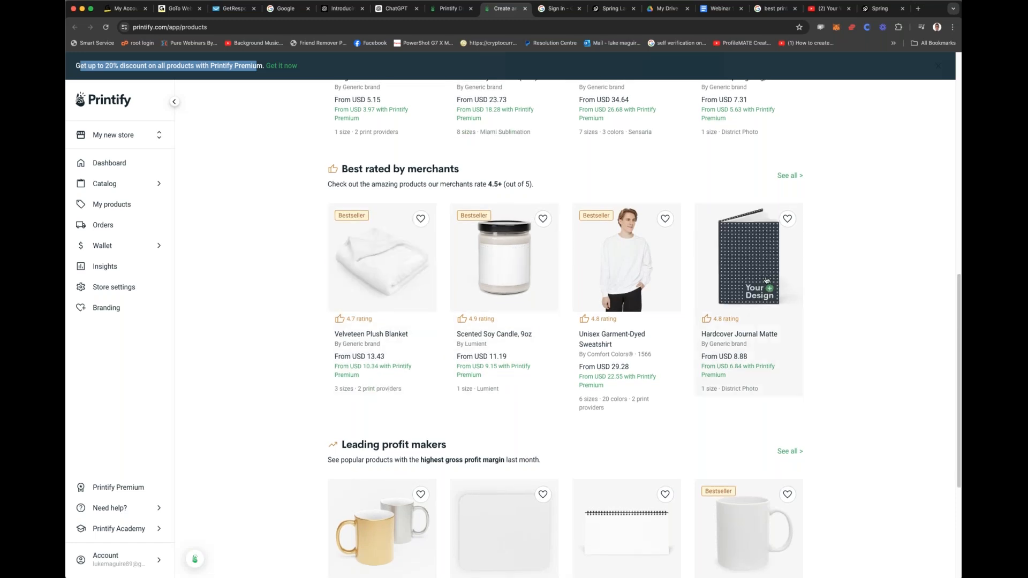
{"action": "scroll", "coordinate": [741, 278], "scroll_direction": "down", "scroll_amount": 5}
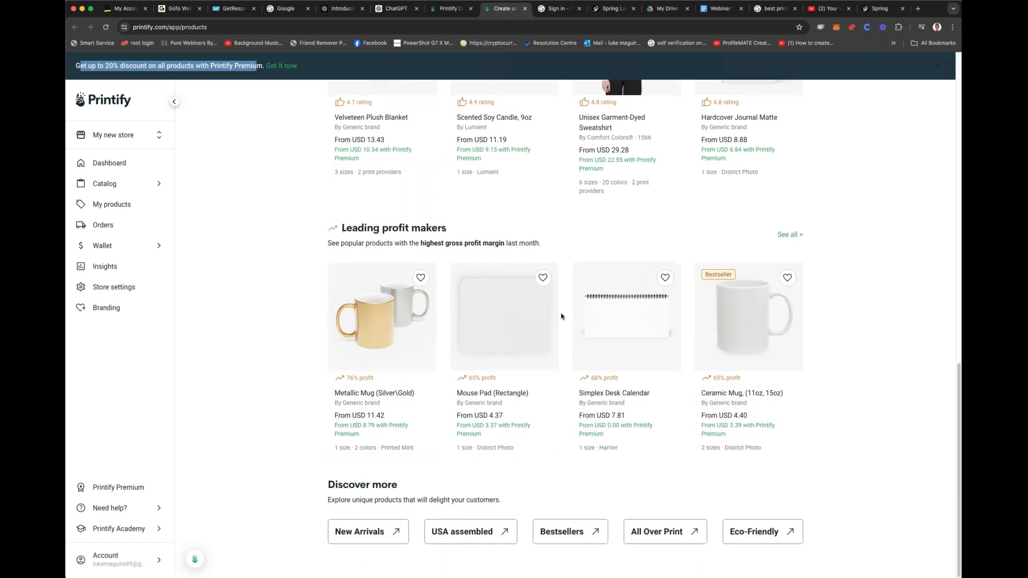
{"action": "scroll", "coordinate": [560, 316], "scroll_direction": "up", "scroll_amount": 3}
{"action": "scroll", "coordinate": [560, 316], "scroll_direction": "up", "scroll_amount": 10}
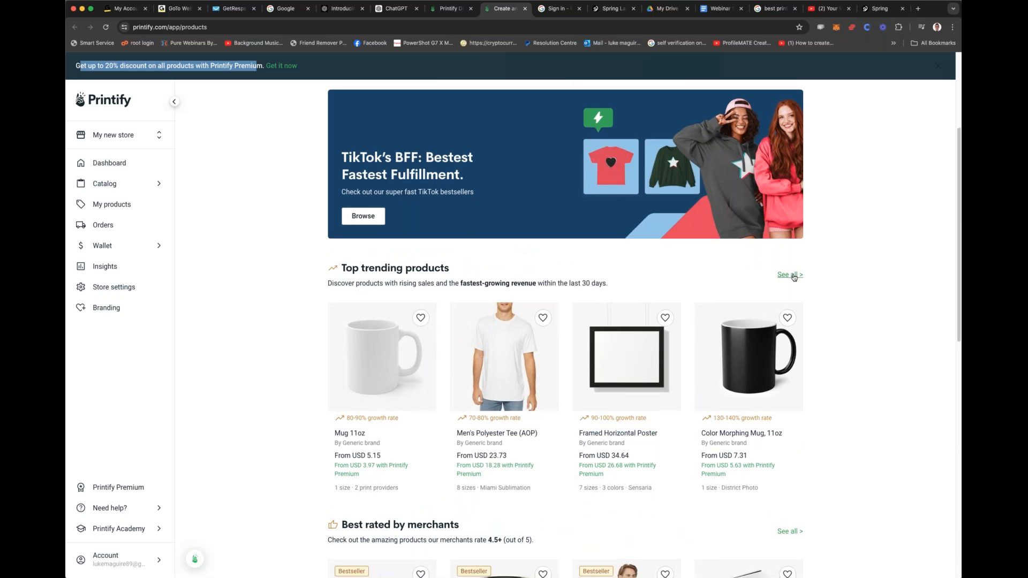
Step: Show all top trending products and look through their growth rates and base prices
{"action": "left_click", "coordinate": [790, 275]}
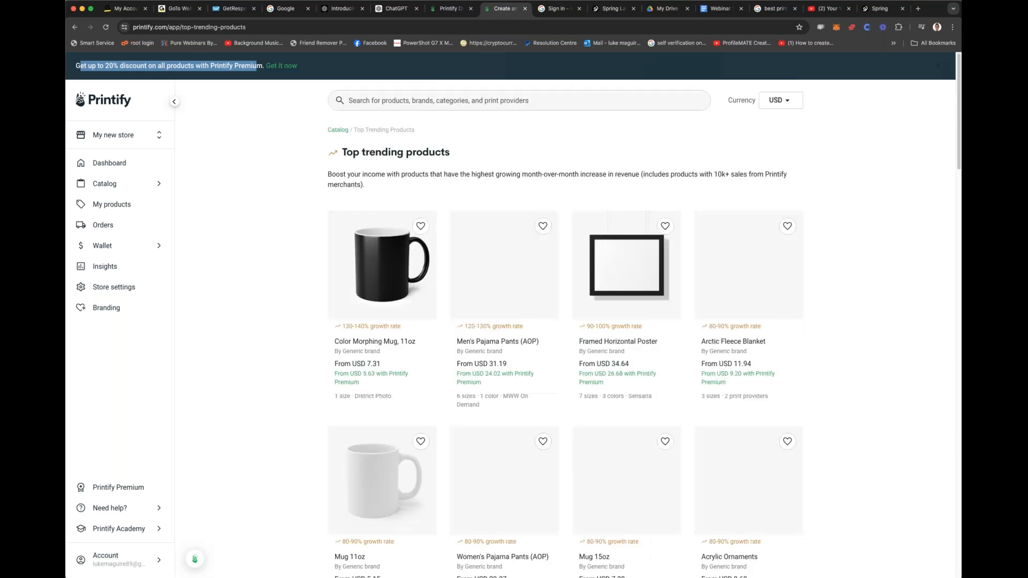
{"action": "scroll", "coordinate": [565, 326], "scroll_direction": "down", "scroll_amount": 10}
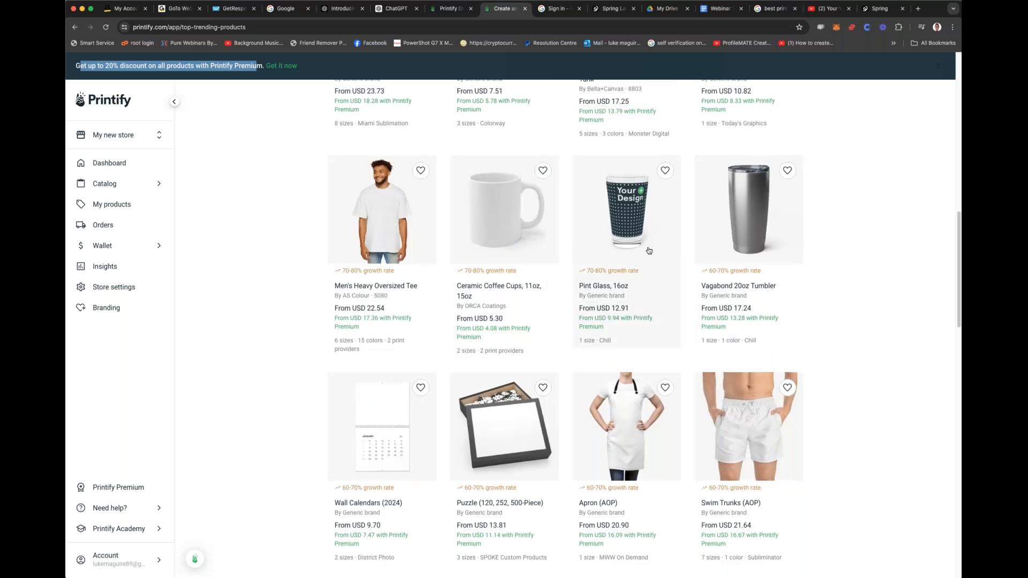
{"action": "scroll", "coordinate": [650, 249], "scroll_direction": "down", "scroll_amount": 7}
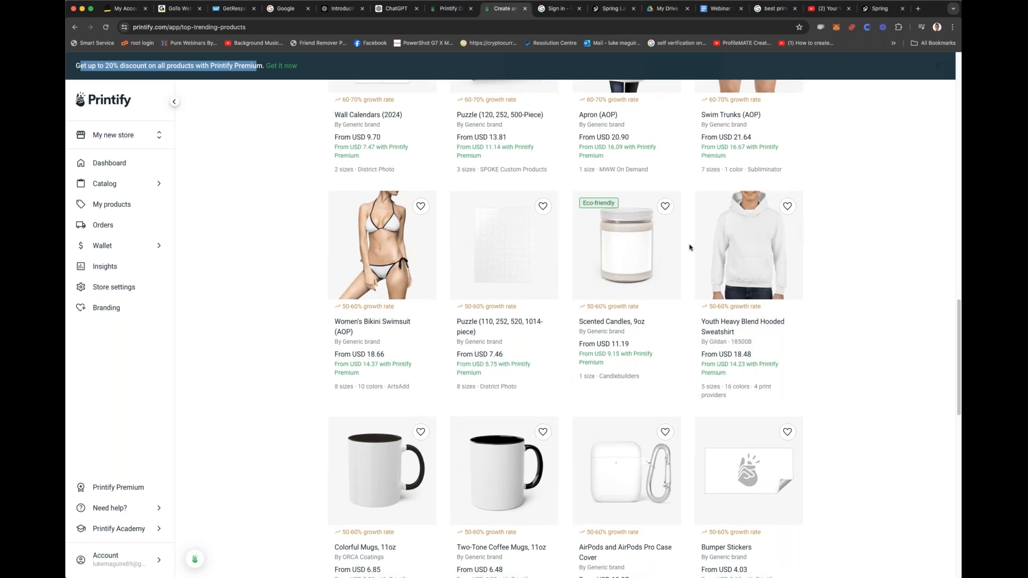
{"action": "scroll", "coordinate": [675, 249], "scroll_direction": "down", "scroll_amount": 5}
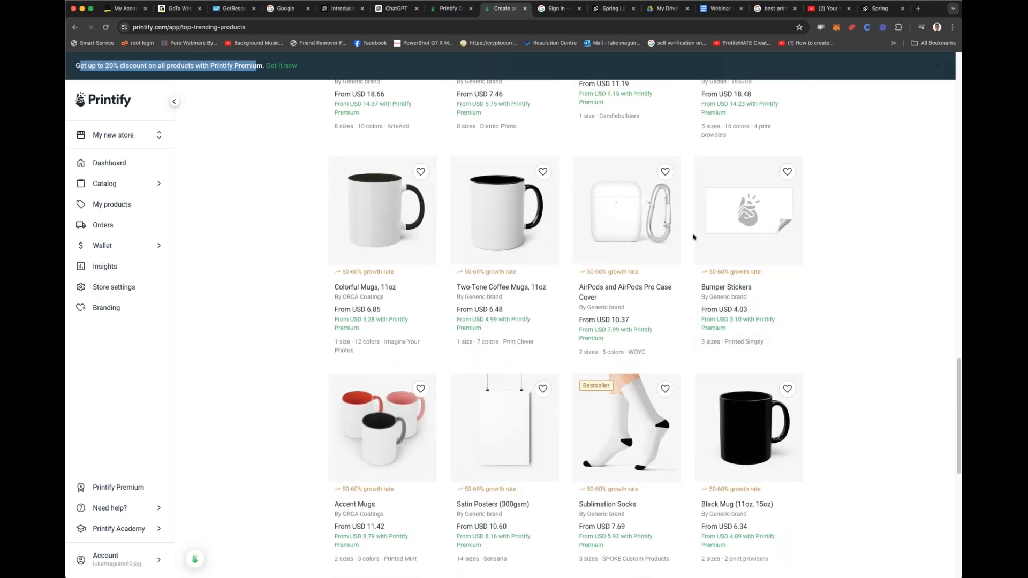
{"action": "scroll", "coordinate": [693, 237], "scroll_direction": "down", "scroll_amount": 8}
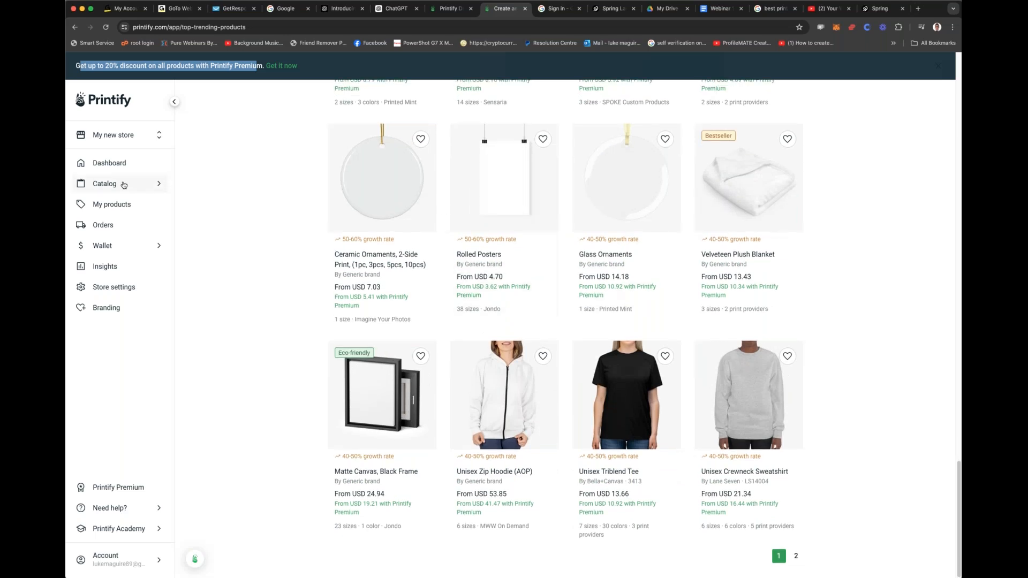
Step: Open the Beauty category of the catalog and look through its products and prices
{"action": "left_click", "coordinate": [124, 186]}
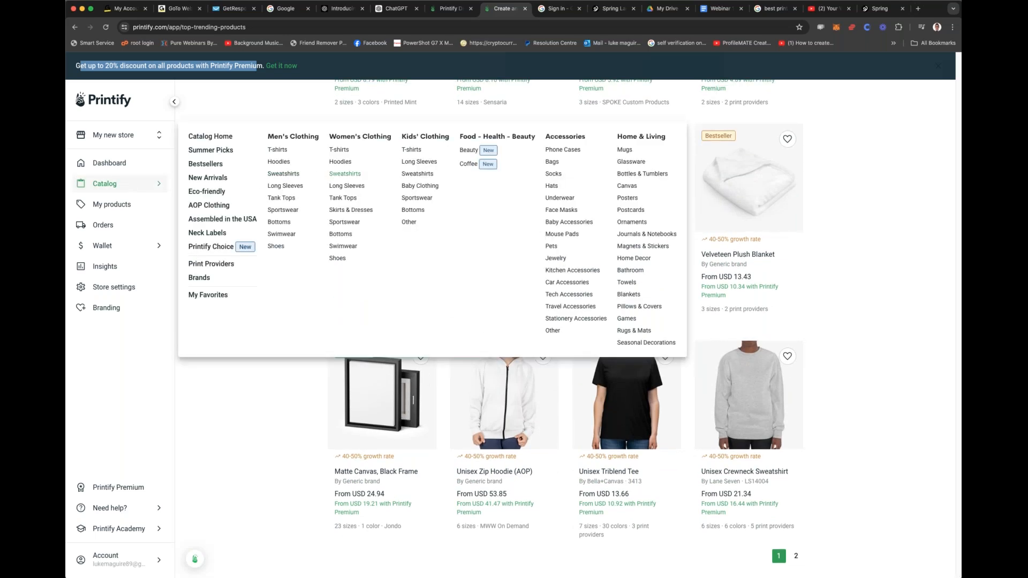
{"action": "left_click", "coordinate": [470, 152]}
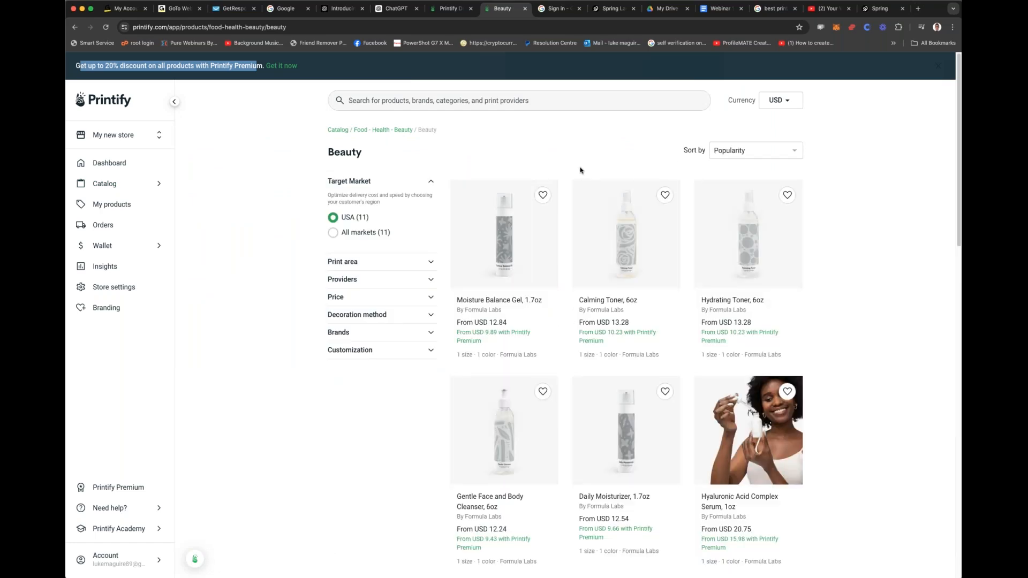
{"action": "scroll", "coordinate": [580, 170], "scroll_direction": "down", "scroll_amount": 3}
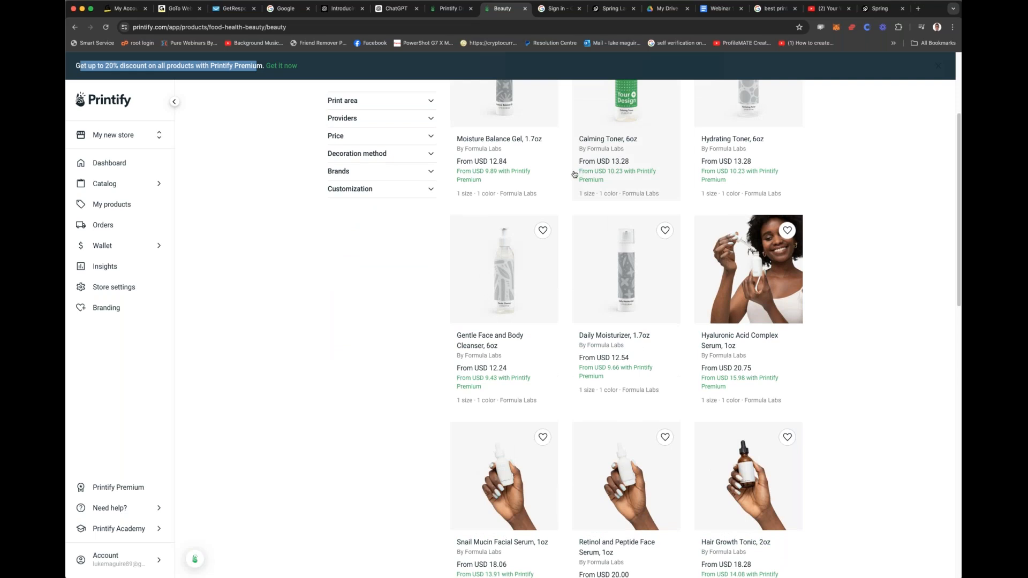
{"action": "scroll", "coordinate": [564, 185], "scroll_direction": "down", "scroll_amount": 8}
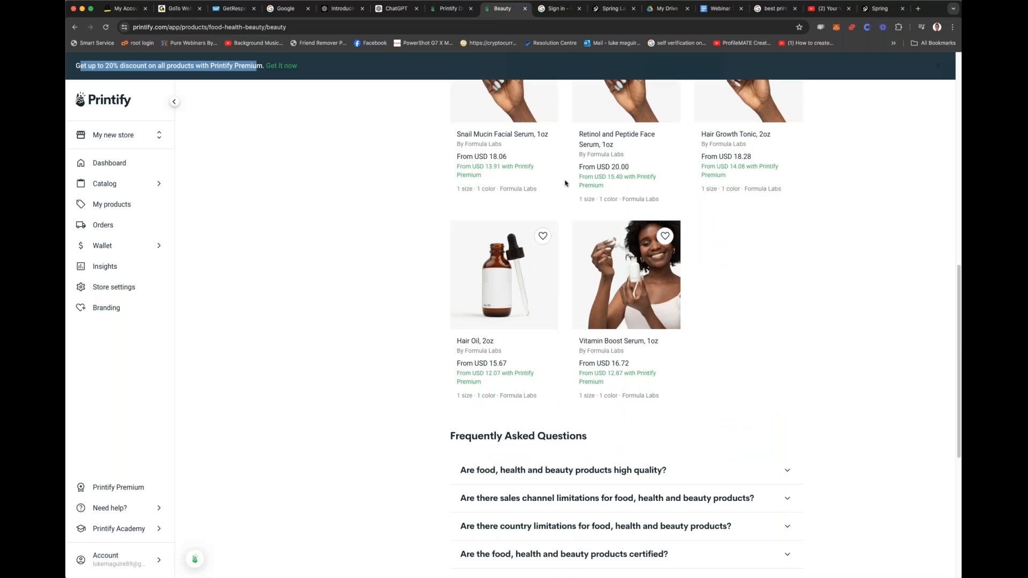
{"action": "scroll", "coordinate": [565, 183], "scroll_direction": "up", "scroll_amount": 15}
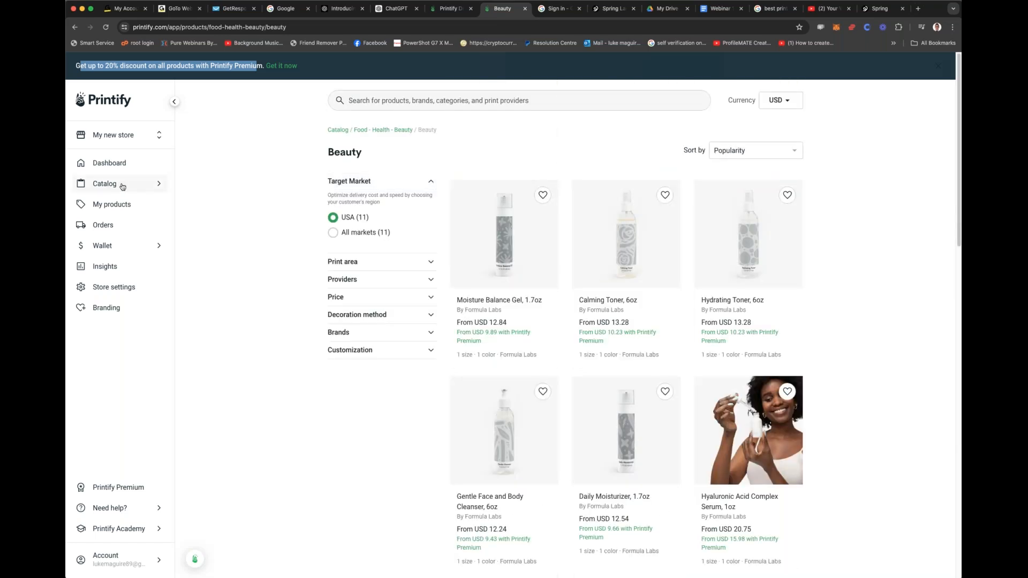
Step: Open the Mugs category under Home & Living and view the White Ceramic Mug, 11oz product page
{"action": "mouse_move", "coordinate": [122, 186]}
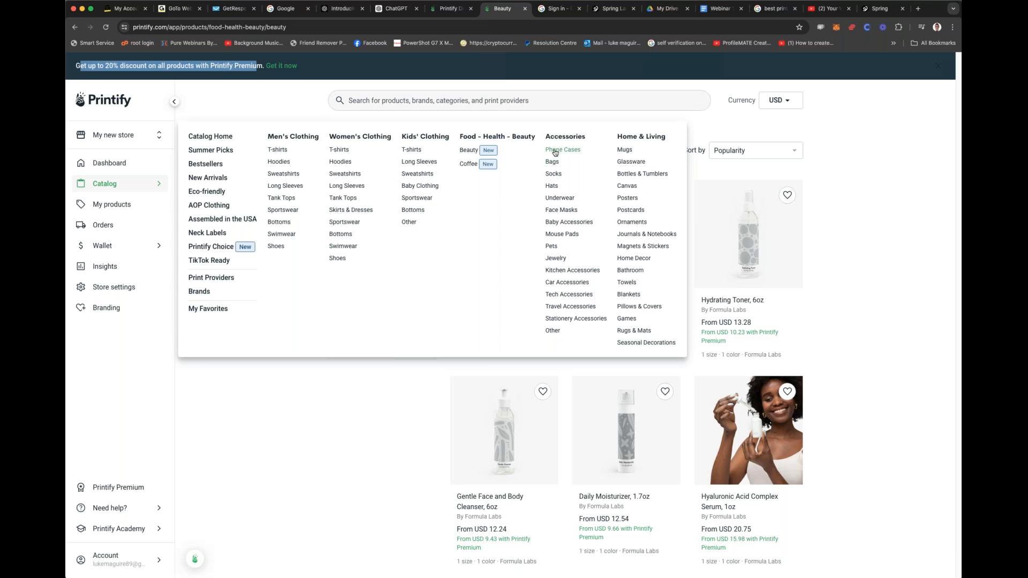
{"action": "left_click", "coordinate": [627, 152]}
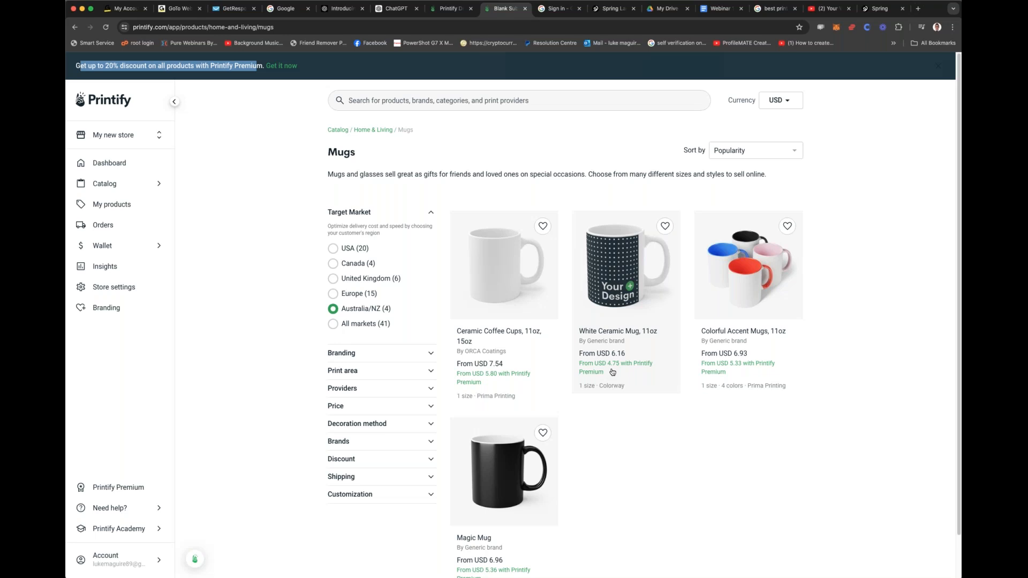
{"action": "left_click", "coordinate": [626, 278]}
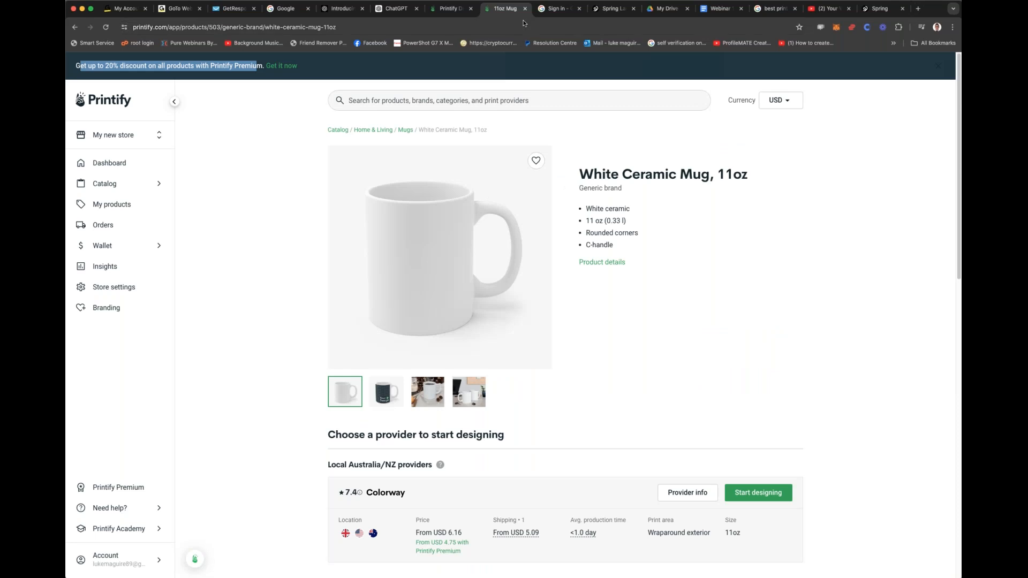
Step: Switch back to Spring, open its dashboard and start creating a new product
{"action": "left_click", "coordinate": [457, 8]}
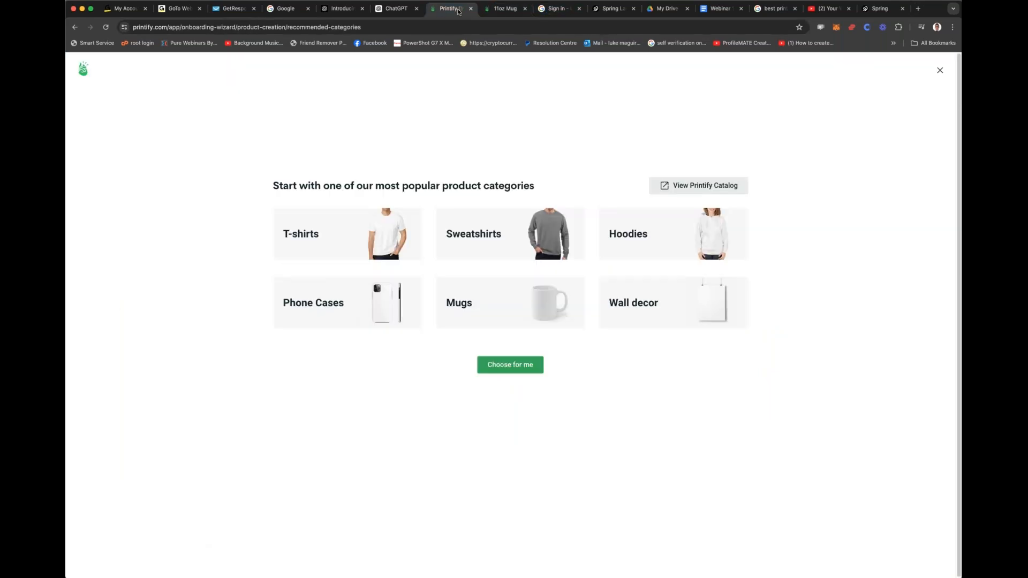
{"action": "left_click", "coordinate": [558, 11]}
{"action": "left_click", "coordinate": [616, 9]}
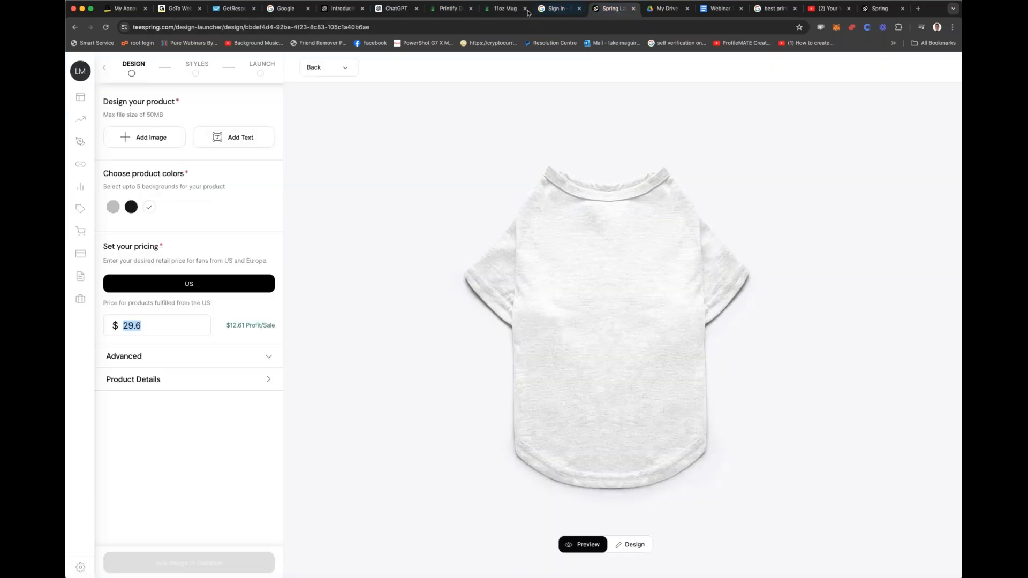
{"action": "double_click", "coordinate": [105, 73]}
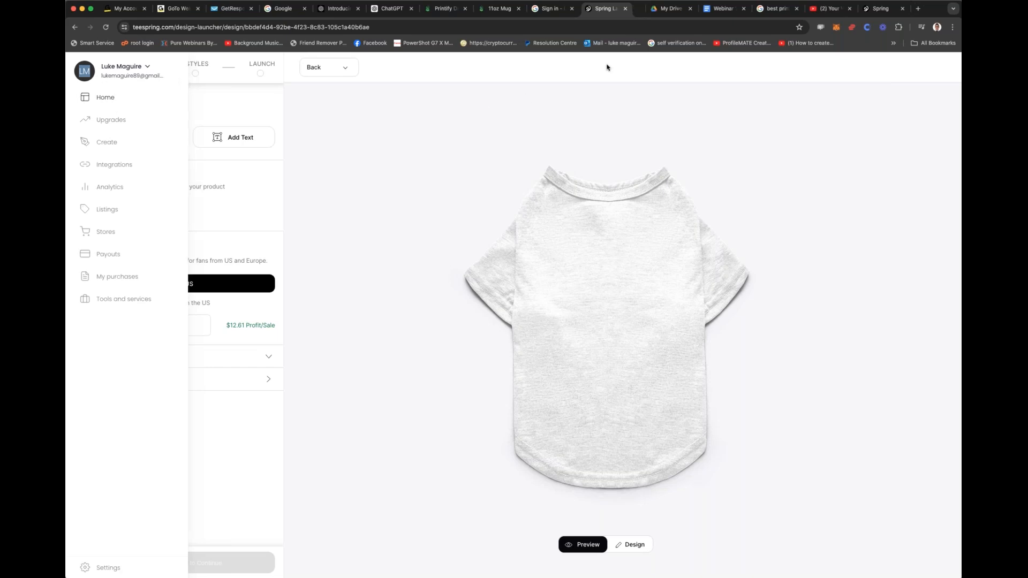
{"action": "left_click", "coordinate": [630, 10]}
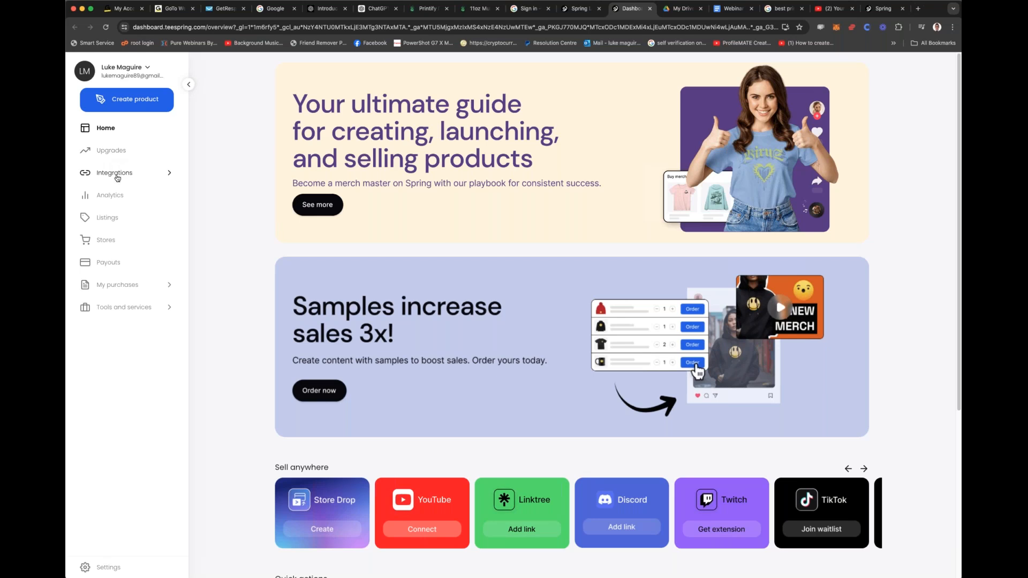
{"action": "left_click", "coordinate": [121, 106]}
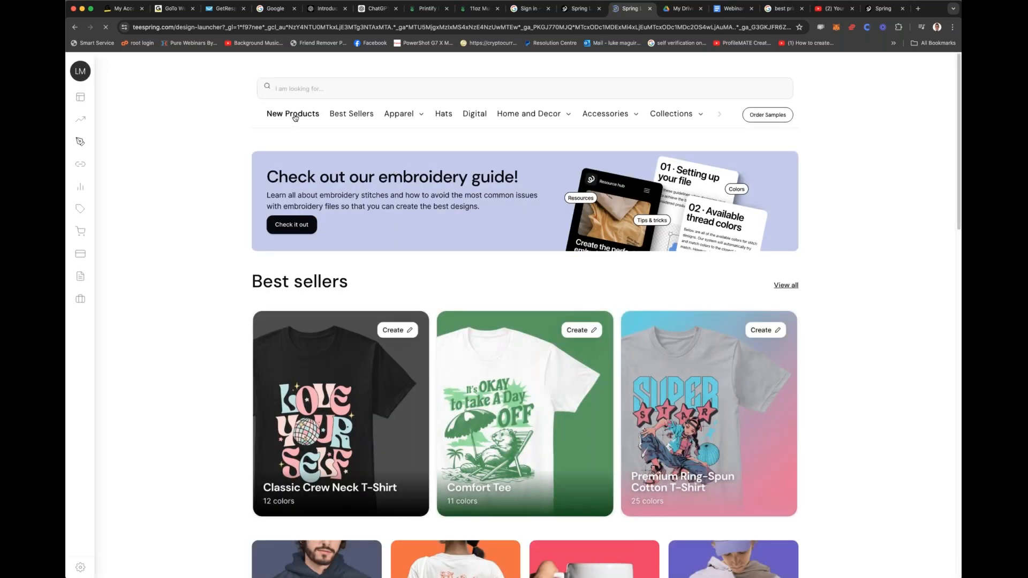
Step: Search Spring's products for "mug" and open the Mug product in the designer
{"action": "left_click", "coordinate": [351, 114]}
{"action": "left_click", "coordinate": [344, 79]}
{"action": "type", "text": "coffee mug"}
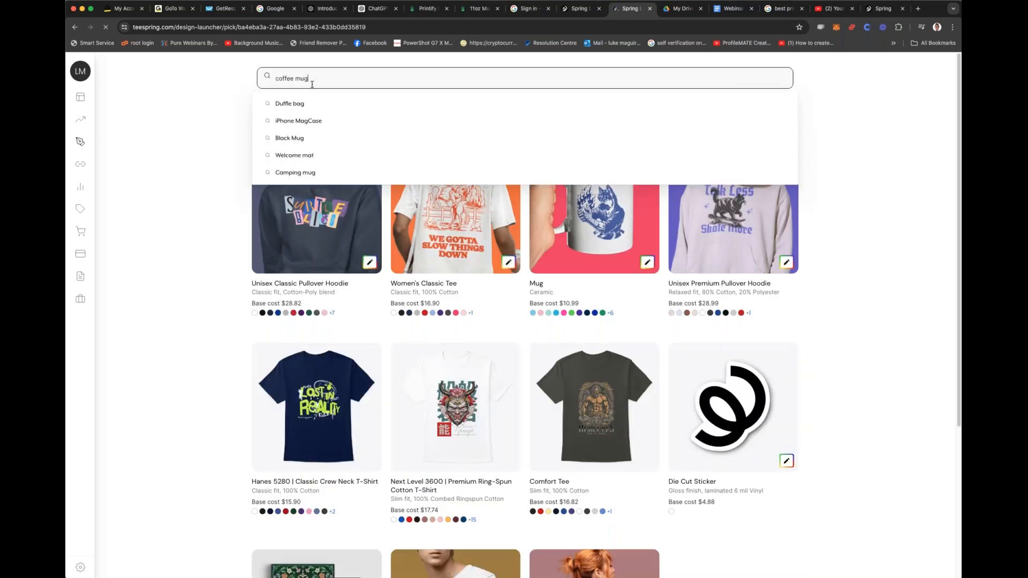
{"action": "key", "text": "super+a"}
{"action": "type", "text": "mug"}
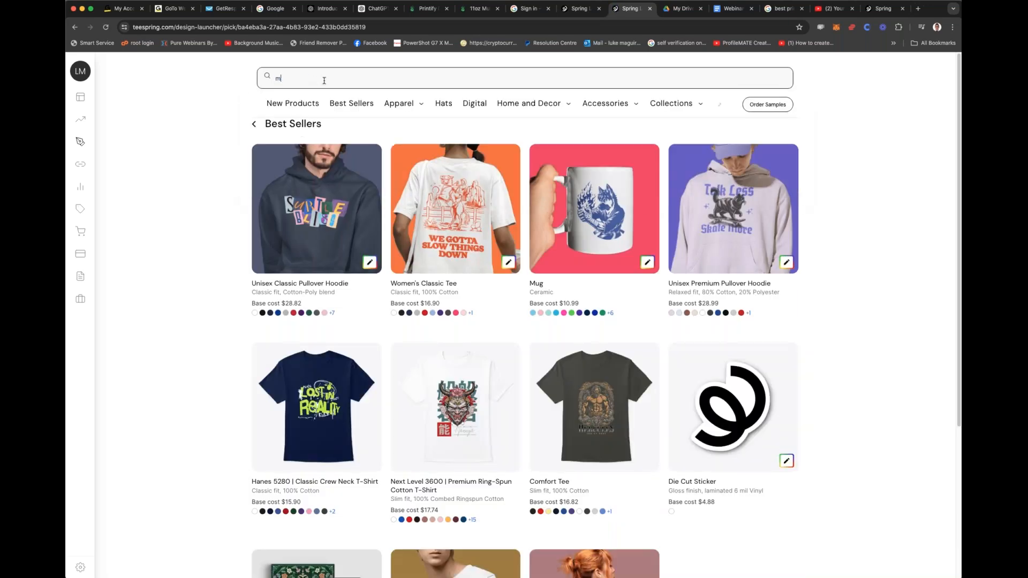
{"action": "key", "text": "Return"}
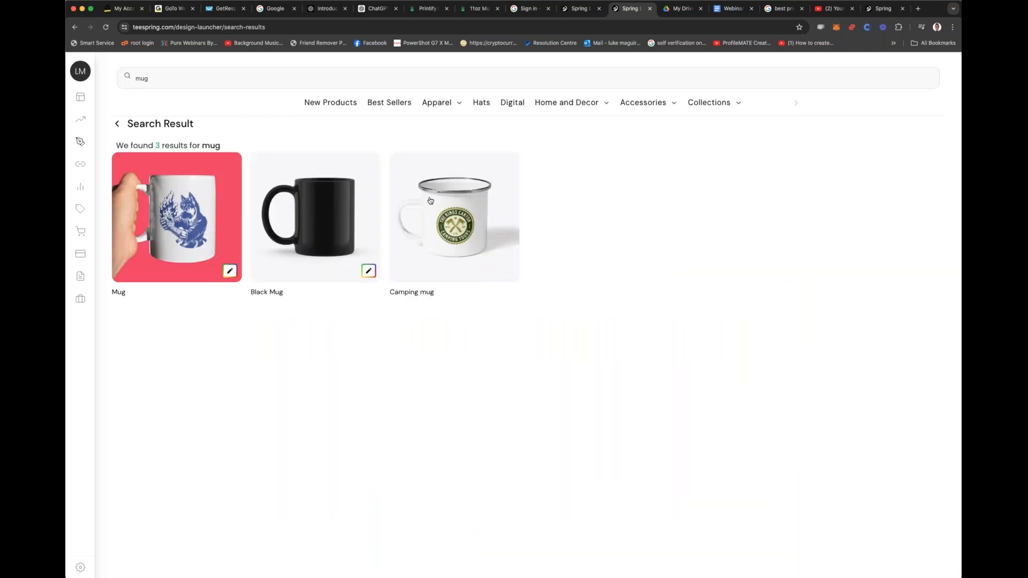
{"action": "left_click", "coordinate": [191, 204]}
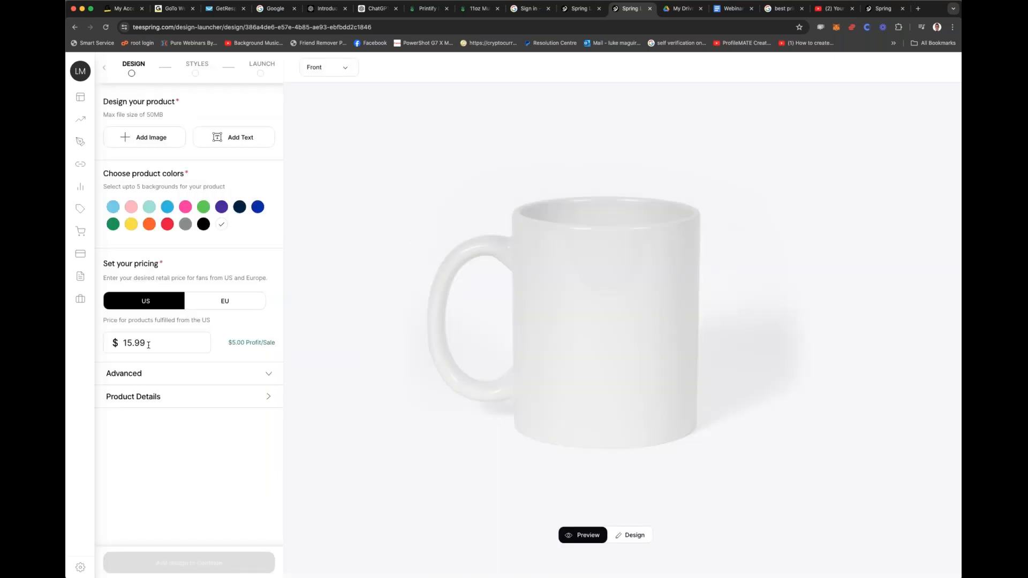
Step: Lower the mug's US retail price to just under 15 dollars
{"action": "left_click_drag", "start_coordinate": [183, 342], "coordinate": [94, 341]}
{"action": "key", "text": "BackSpace"}
{"action": "type", "text": "149"}
{"action": "key", "text": "BackSpace"}
{"action": "type", "text": ".9"}
{"action": "type", "text": "95"}
Step: Place the Printify White Ceramic Mug page beside the Spring mug designer in the browser's tab order
{"action": "left_click", "coordinate": [577, 8]}
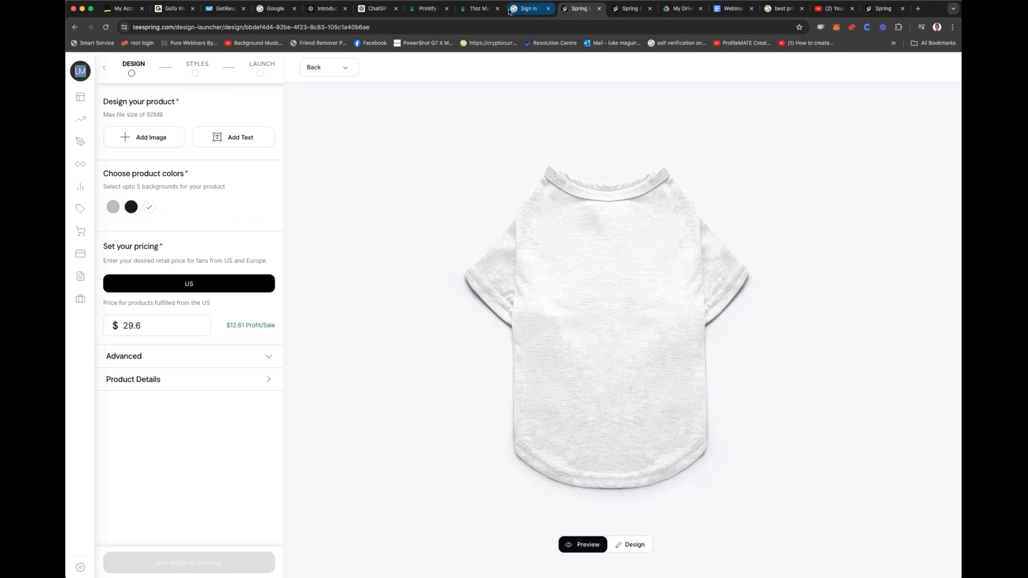
{"action": "left_click_drag", "start_coordinate": [476, 8], "coordinate": [579, 8]}
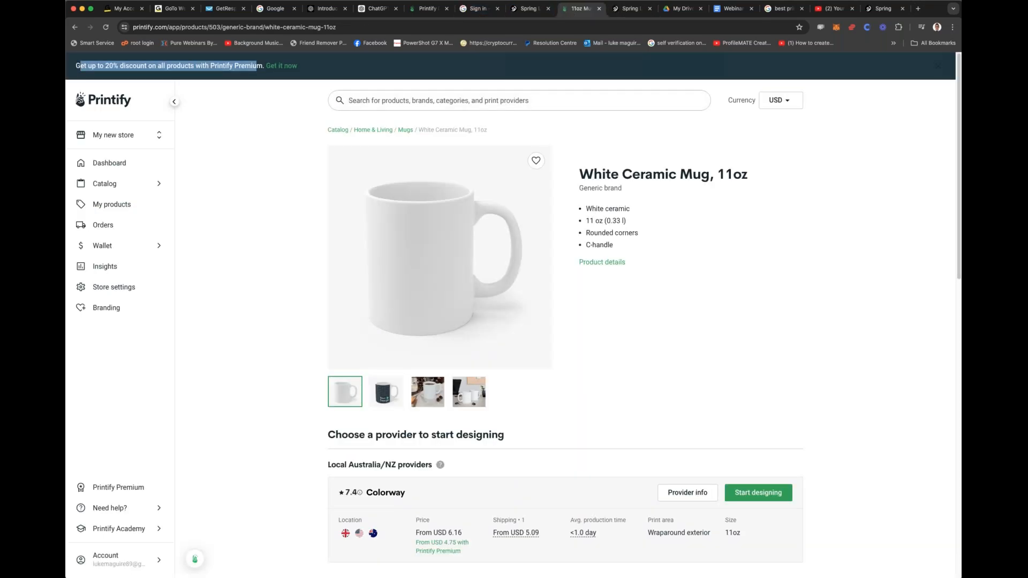
Step: Start designing Printify's White Ceramic Mug from the Colorway provider and go through the first pages of the Product Creator tour
{"action": "scroll", "coordinate": [569, 289], "scroll_direction": "down", "scroll_amount": 3}
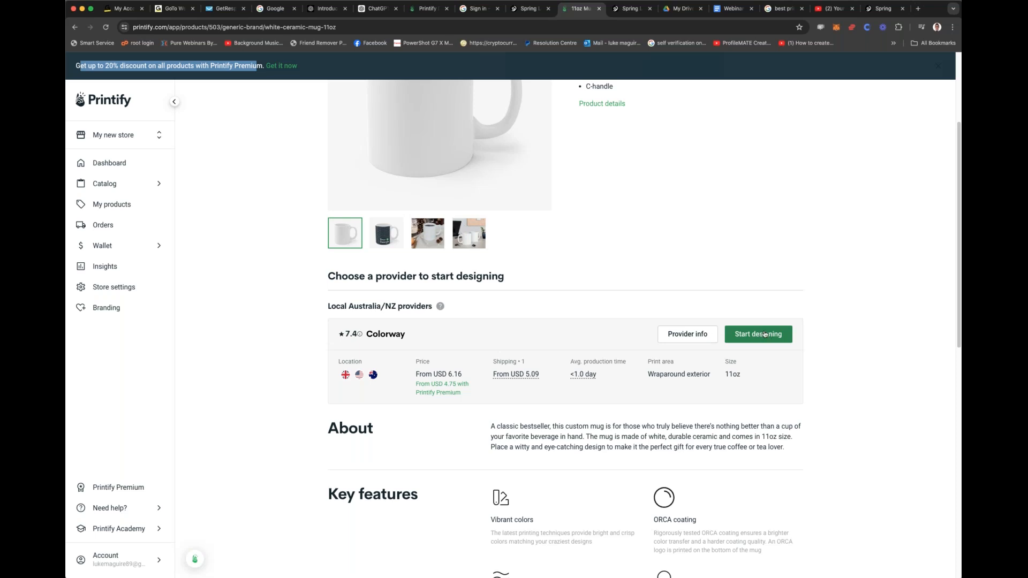
{"action": "left_click", "coordinate": [764, 334]}
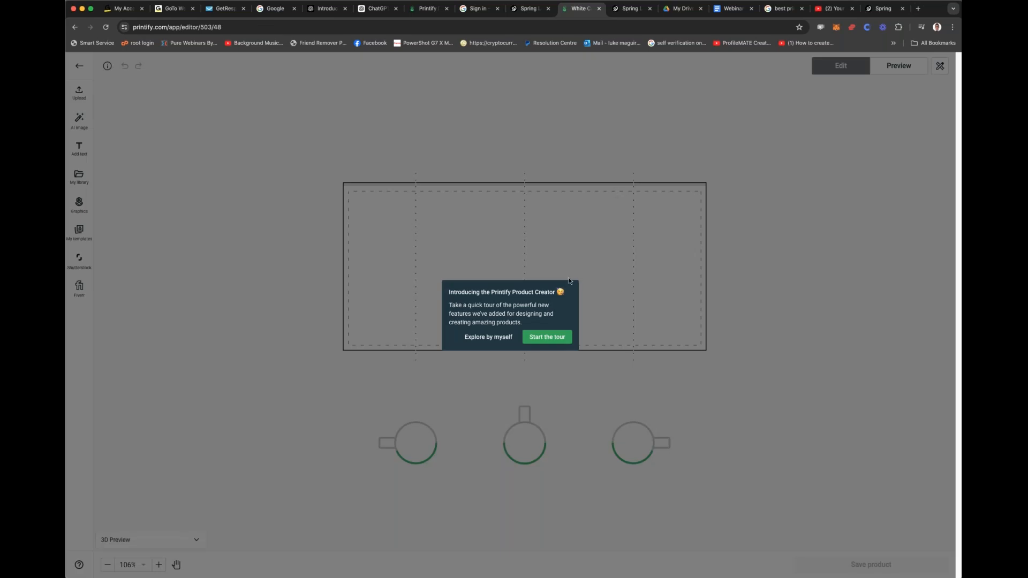
{"action": "left_click", "coordinate": [547, 336]}
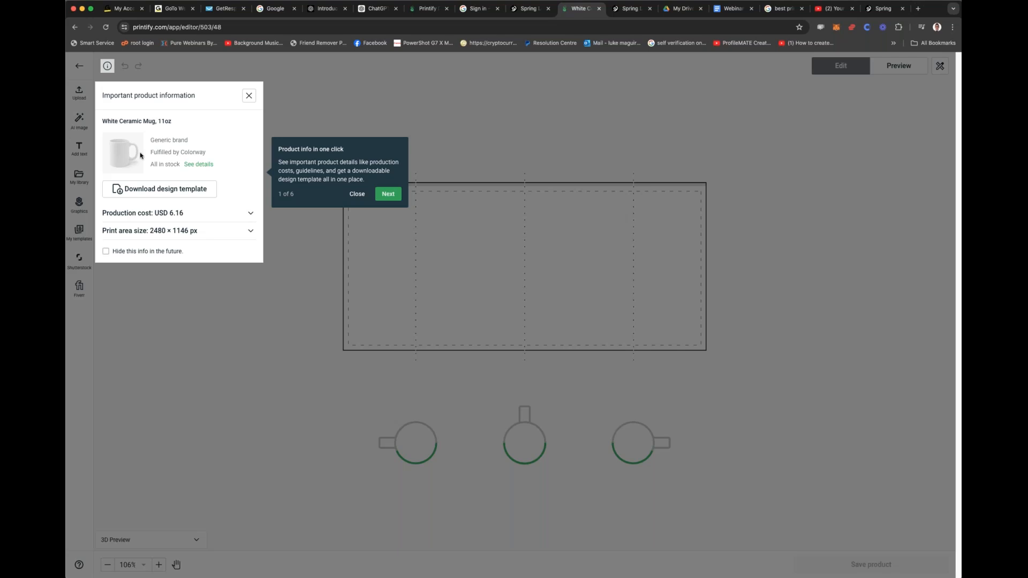
{"action": "left_click", "coordinate": [389, 193]}
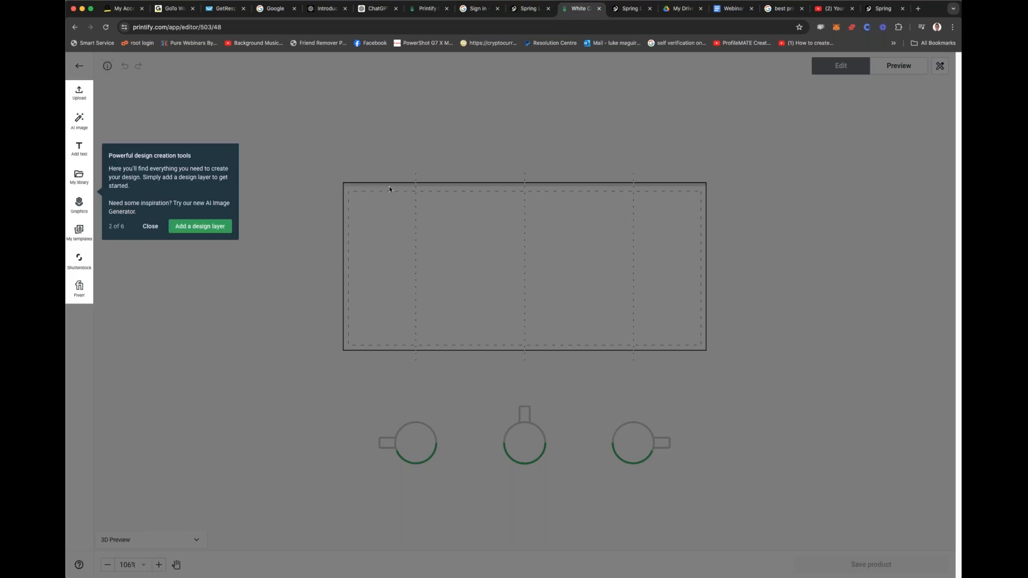
{"action": "left_click", "coordinate": [208, 227]}
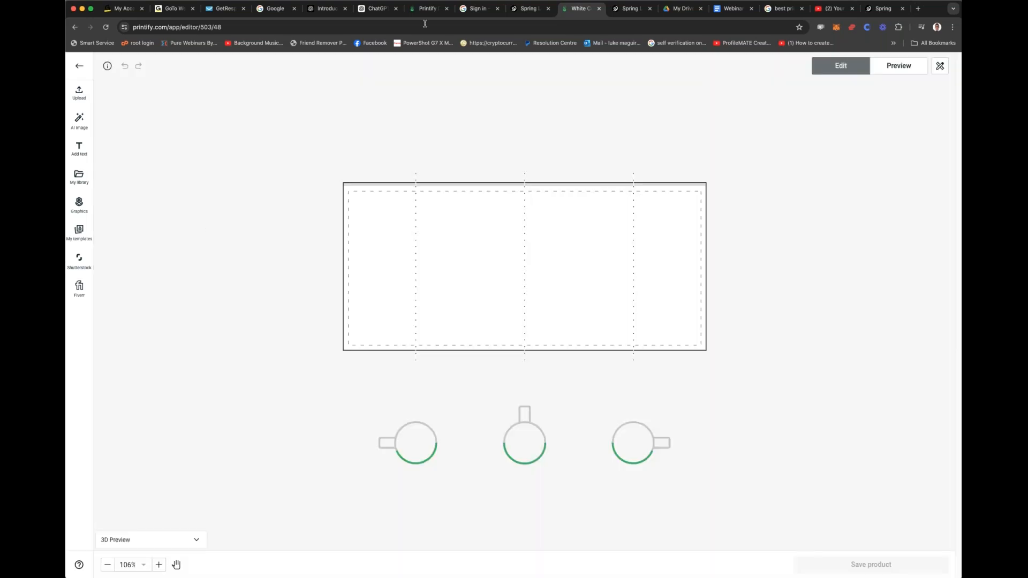
Step: Switch to ChatGPT and review its list of free print-on-demand services with their pros and cons
{"action": "left_click", "coordinate": [532, 11]}
{"action": "left_click", "coordinate": [478, 9]}
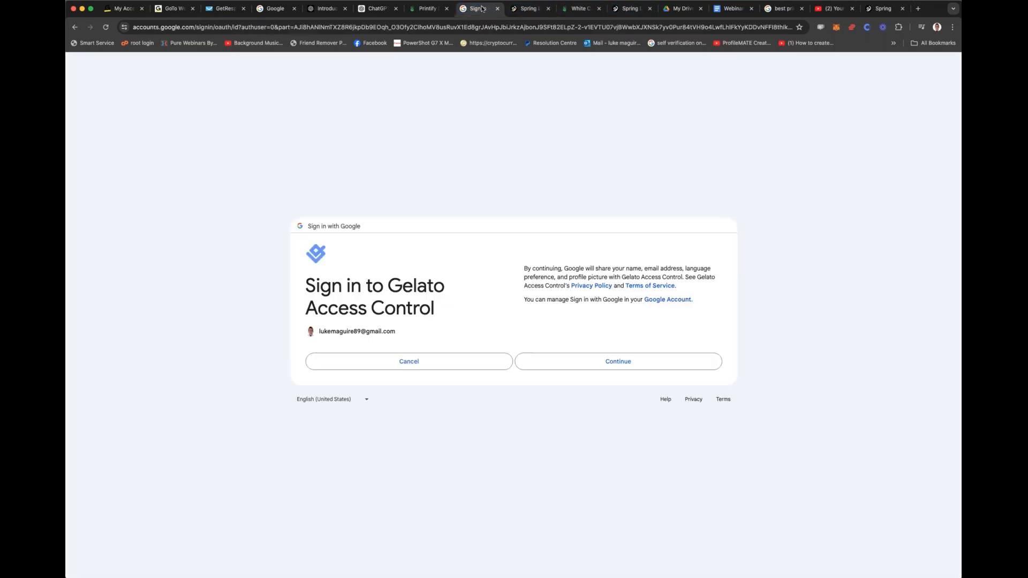
{"action": "left_click", "coordinate": [376, 9]}
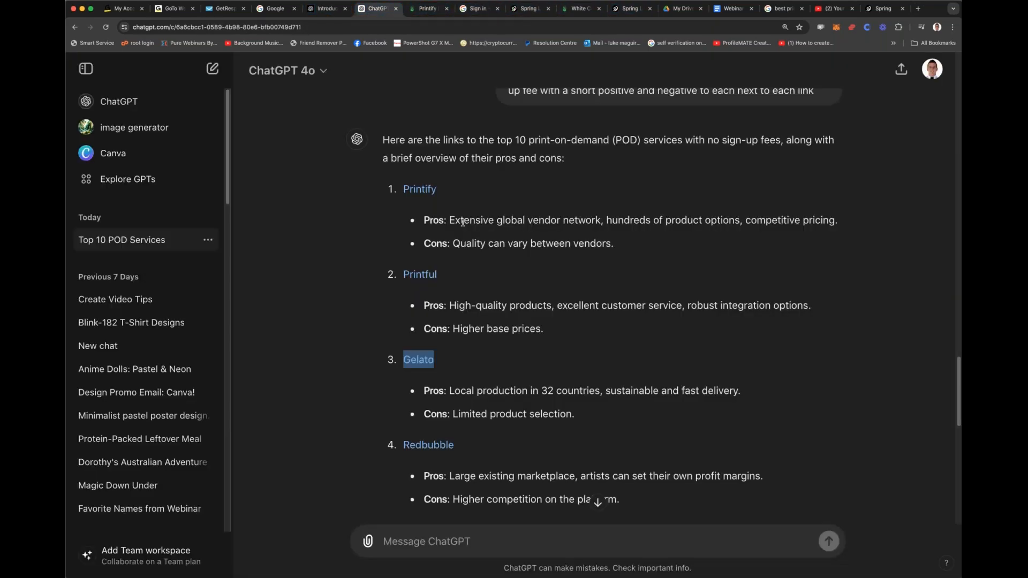
{"action": "scroll", "coordinate": [476, 304], "scroll_direction": "down", "scroll_amount": 10}
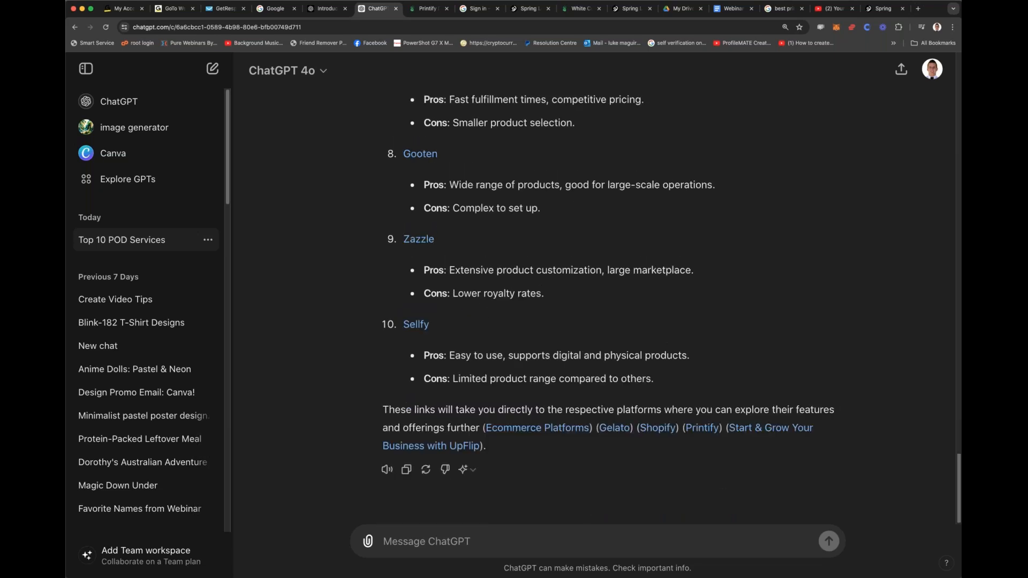
{"action": "scroll", "coordinate": [483, 315], "scroll_direction": "up", "scroll_amount": 10}
{"action": "scroll", "coordinate": [483, 323], "scroll_direction": "up", "scroll_amount": 20}
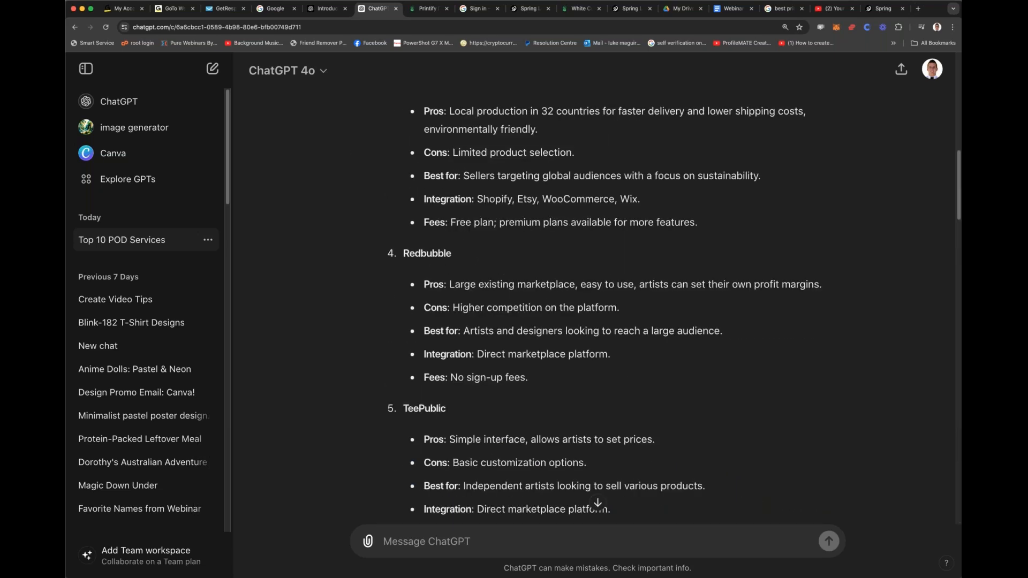
{"action": "scroll", "coordinate": [483, 324], "scroll_direction": "down", "scroll_amount": 20}
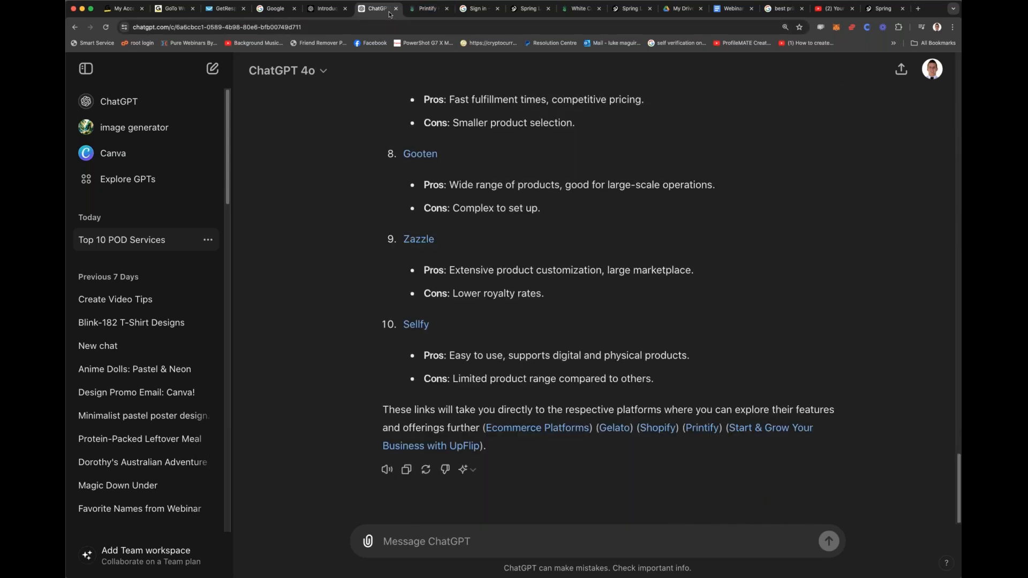
{"action": "left_click", "coordinate": [331, 10]}
{"action": "left_click", "coordinate": [369, 10]}
{"action": "left_click_drag", "start_coordinate": [501, 238], "coordinate": [571, 343]}
{"action": "left_click", "coordinate": [566, 338]}
{"action": "scroll", "coordinate": [561, 285], "scroll_direction": "up", "scroll_amount": 3}
{"action": "scroll", "coordinate": [561, 285], "scroll_direction": "up", "scroll_amount": 10}
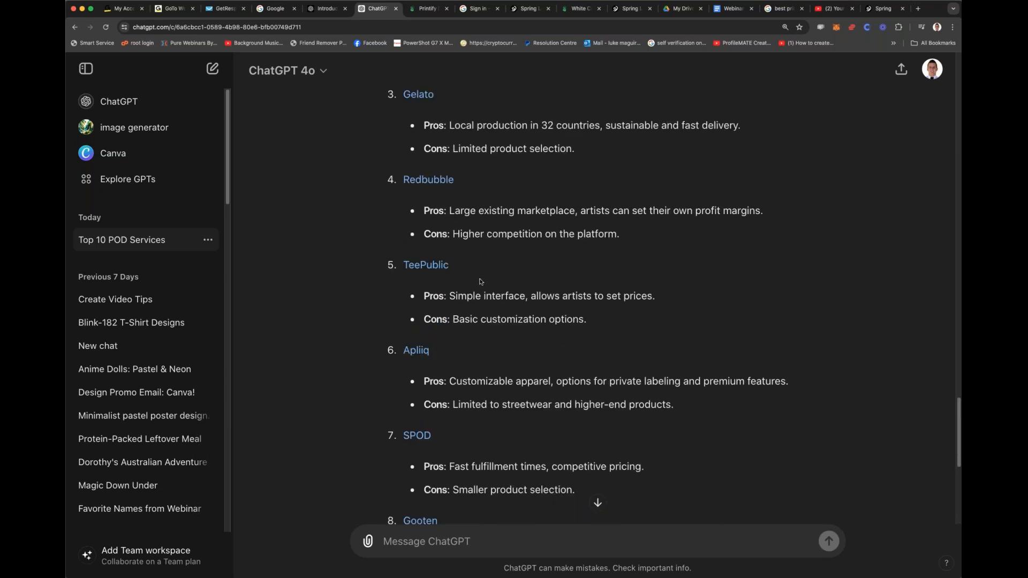
Step: Switch to the pending Gelato sign-in page and continue signing in with the Google account
{"action": "left_click", "coordinate": [576, 9]}
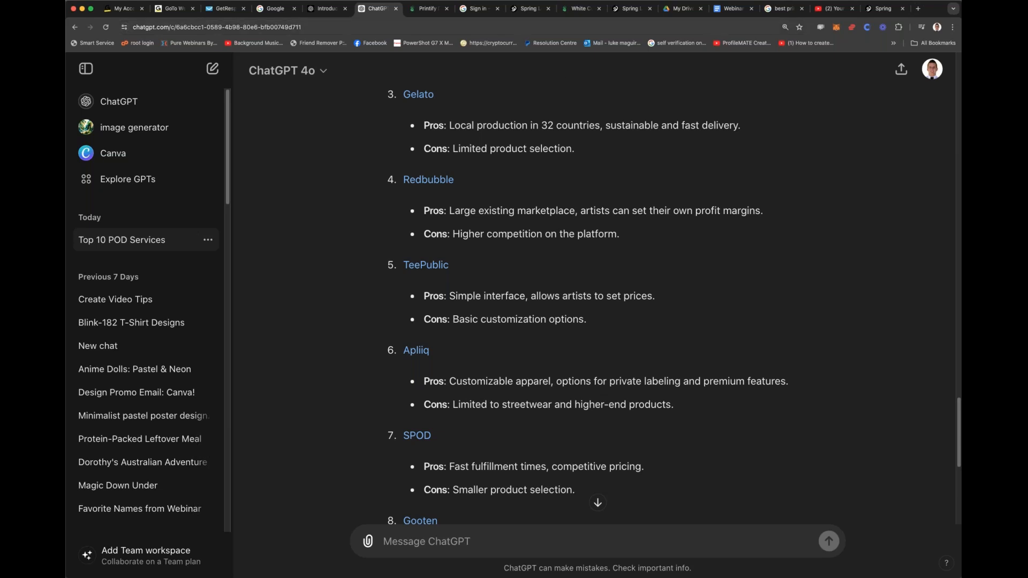
{"action": "left_click", "coordinate": [619, 13]}
{"action": "left_click", "coordinate": [578, 10]}
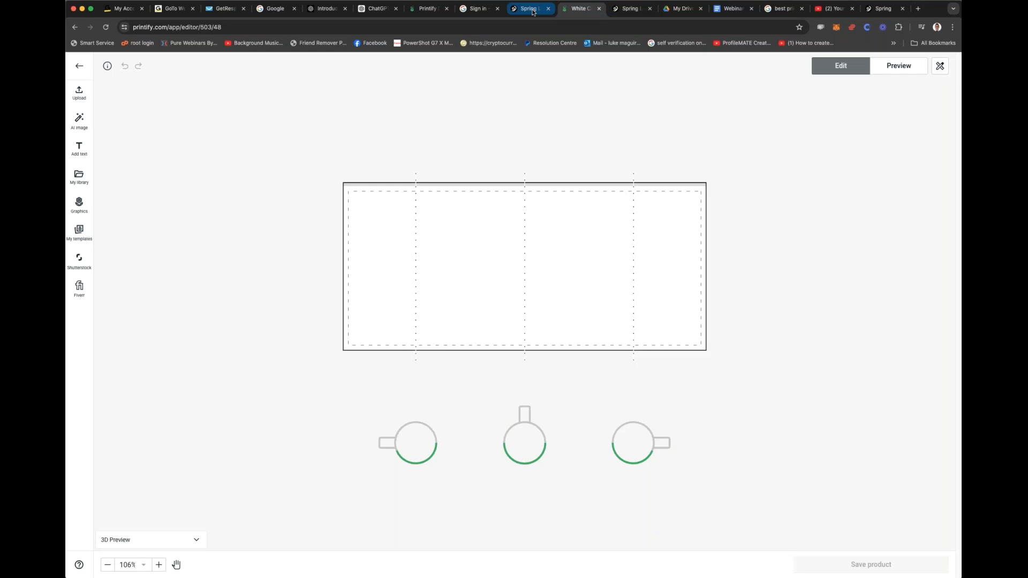
{"action": "left_click", "coordinate": [533, 12]}
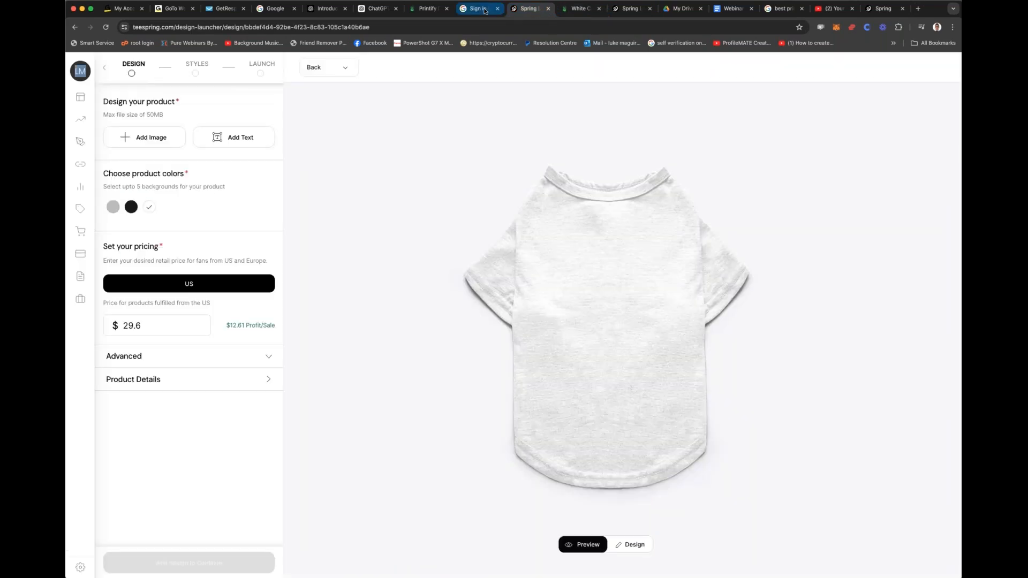
{"action": "left_click", "coordinate": [484, 11]}
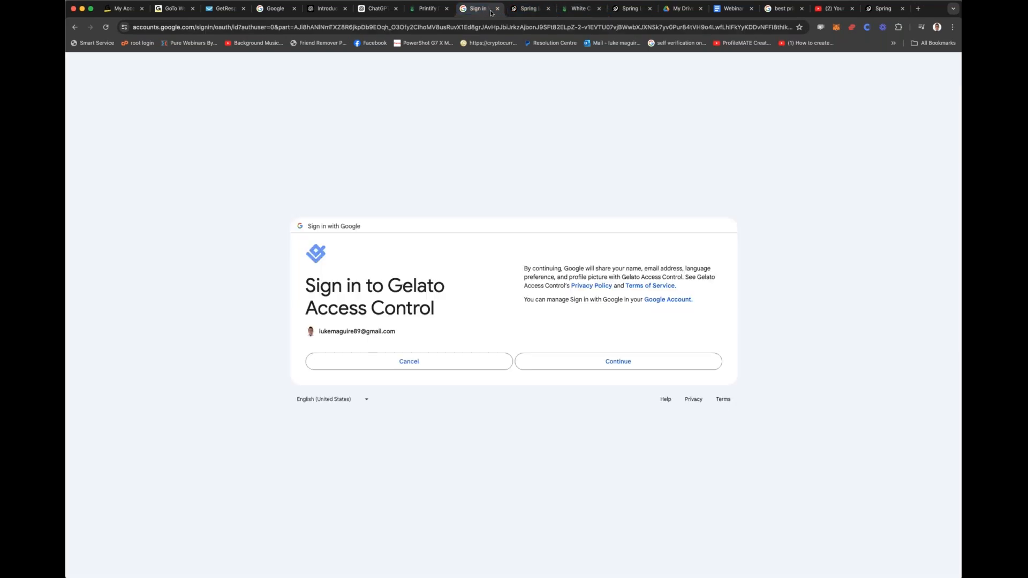
{"action": "left_click", "coordinate": [586, 362]}
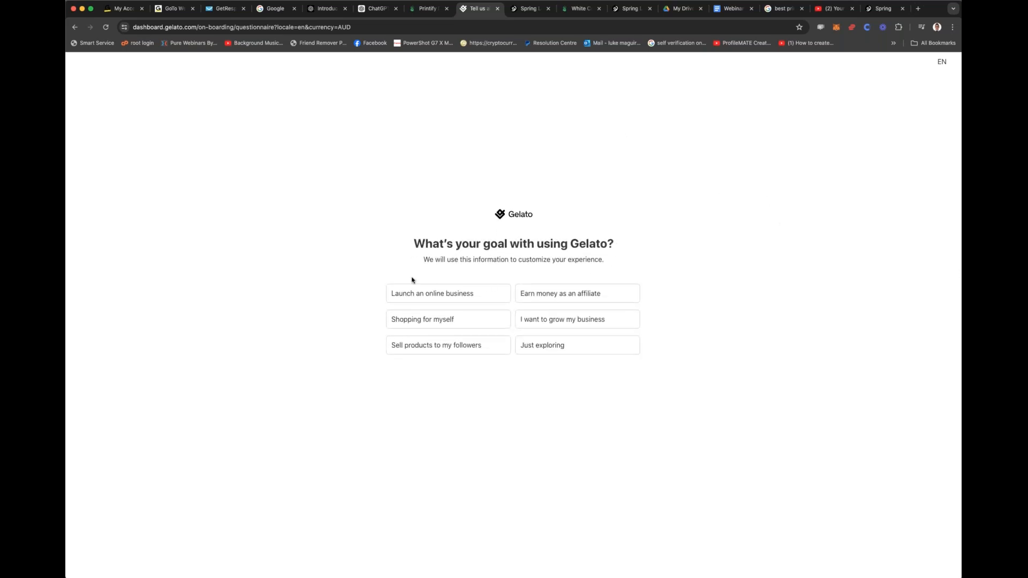
Step: Complete Gelato's onboarding questionnaire with Launch an online business, I would love to run a business, Drinkware, Social media and Facebook, accepting the terms
{"action": "left_click", "coordinate": [444, 295]}
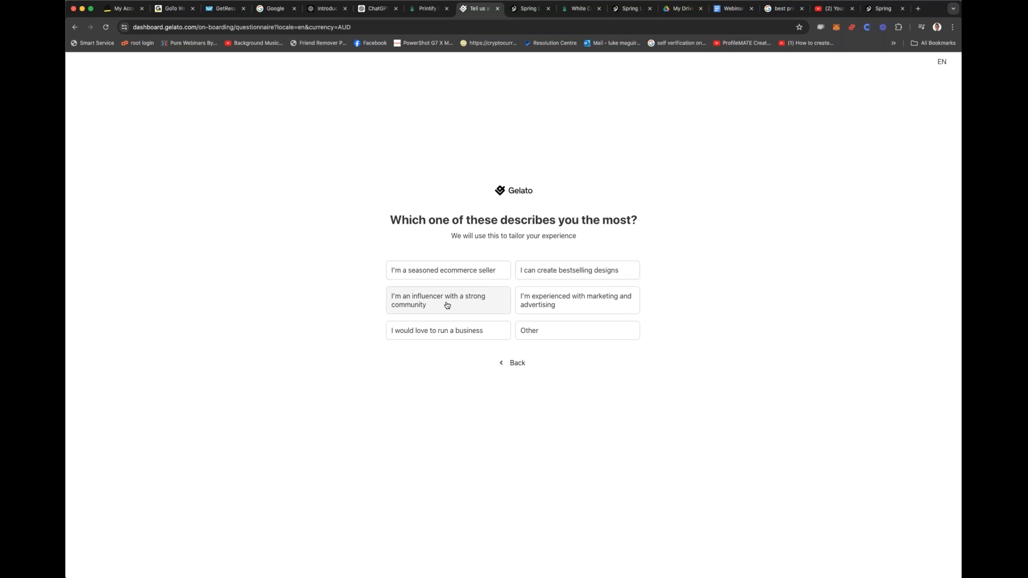
{"action": "left_click", "coordinate": [461, 330]}
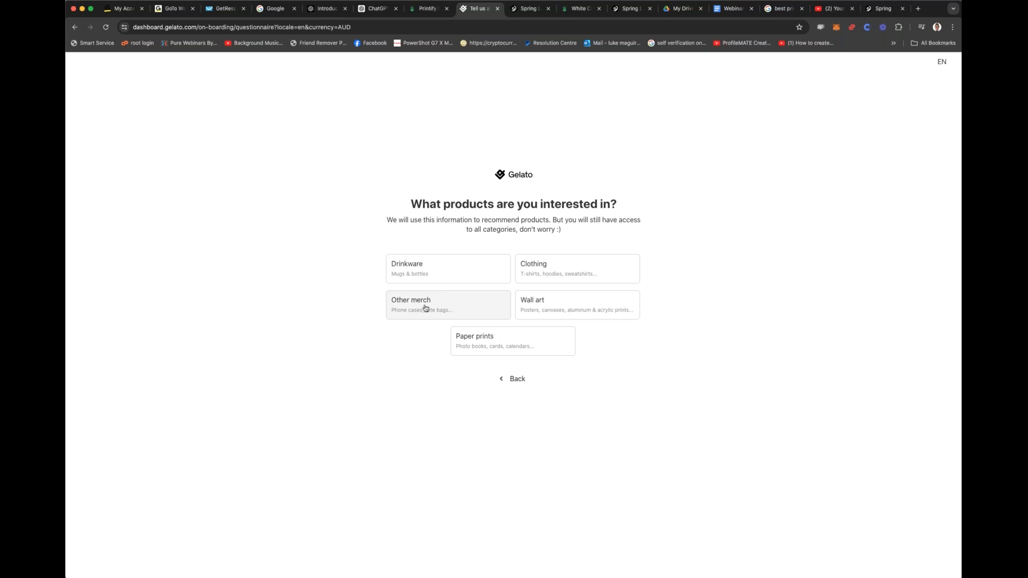
{"action": "left_click", "coordinate": [434, 271]}
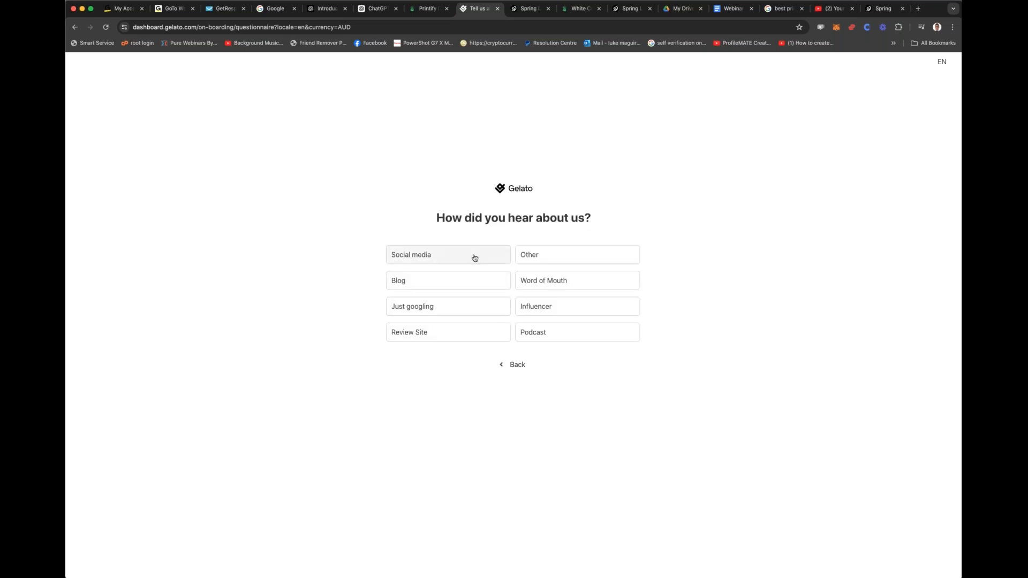
{"action": "left_click", "coordinate": [474, 257]}
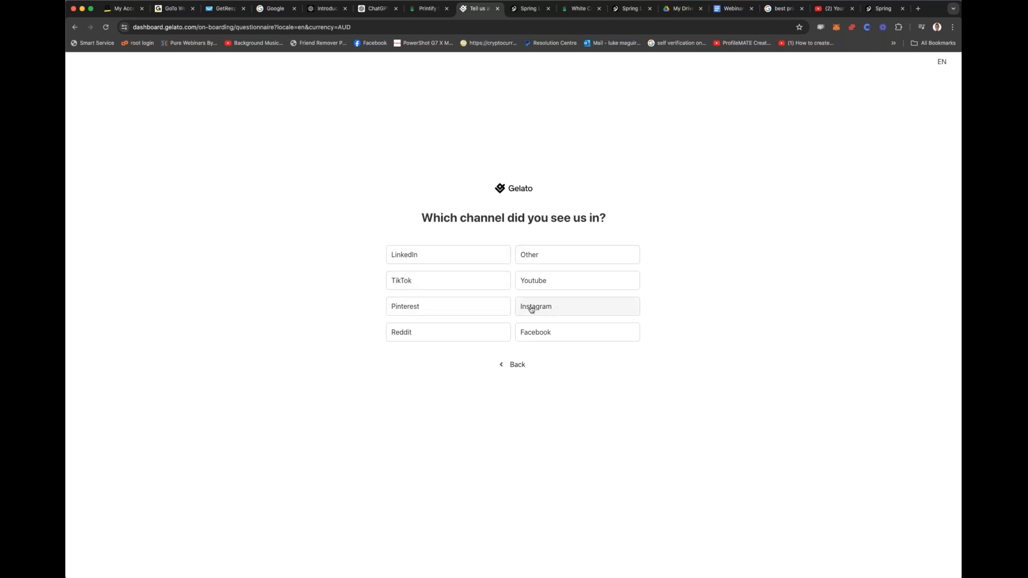
{"action": "left_click", "coordinate": [538, 332]}
{"action": "left_click", "coordinate": [439, 352]}
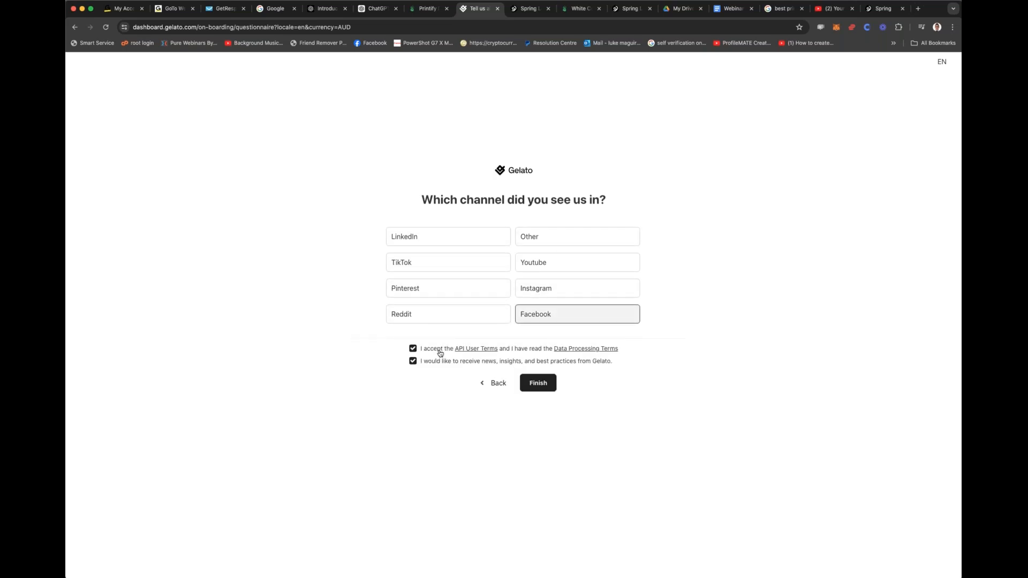
{"action": "left_click", "coordinate": [537, 384]}
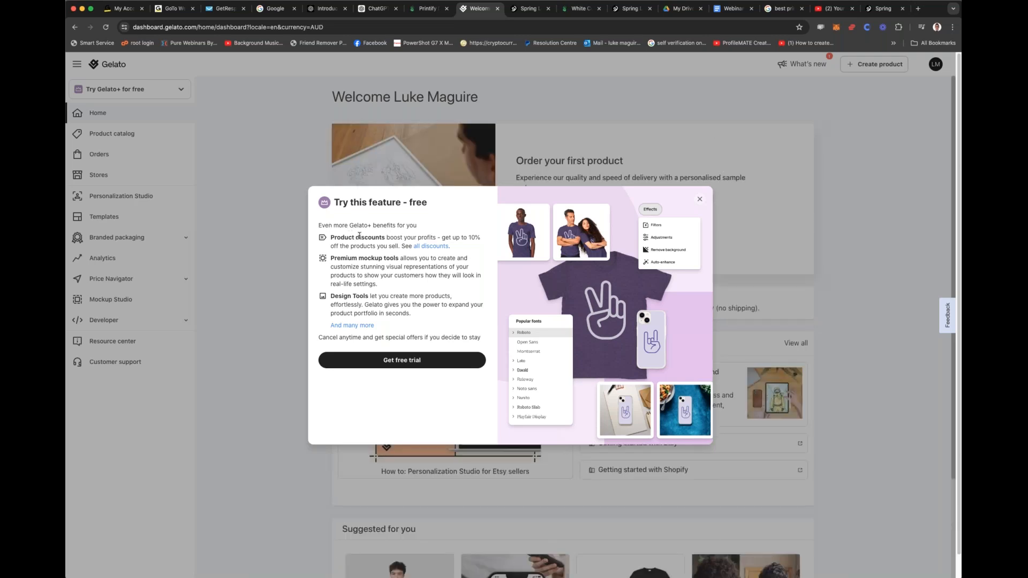
Step: Open the discount details from Gelato's free trial offer and examine the subscription plans, including Gold's branded labels and packaging inserts
{"action": "left_click_drag", "start_coordinate": [401, 238], "coordinate": [464, 251]}
{"action": "left_click", "coordinate": [436, 247]}
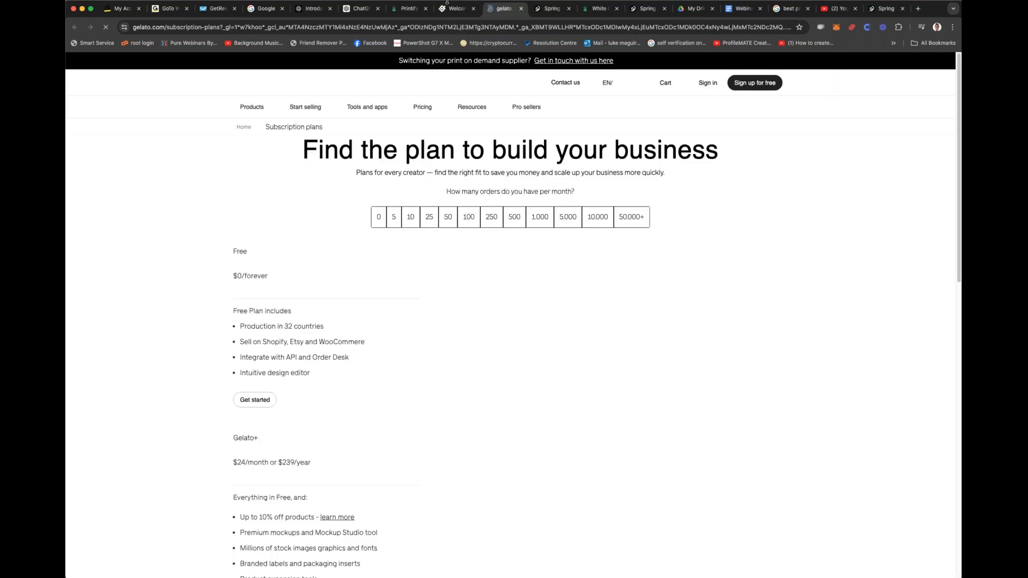
{"action": "scroll", "coordinate": [512, 203], "scroll_direction": "down", "scroll_amount": 5}
{"action": "scroll", "coordinate": [537, 242], "scroll_direction": "up", "scroll_amount": 5}
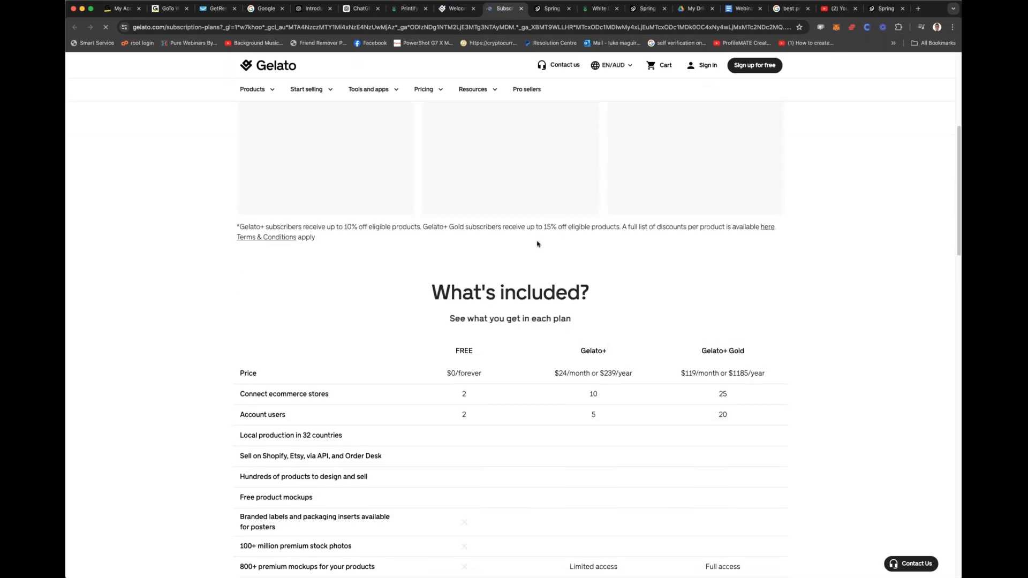
{"action": "scroll", "coordinate": [535, 244], "scroll_direction": "down", "scroll_amount": 2}
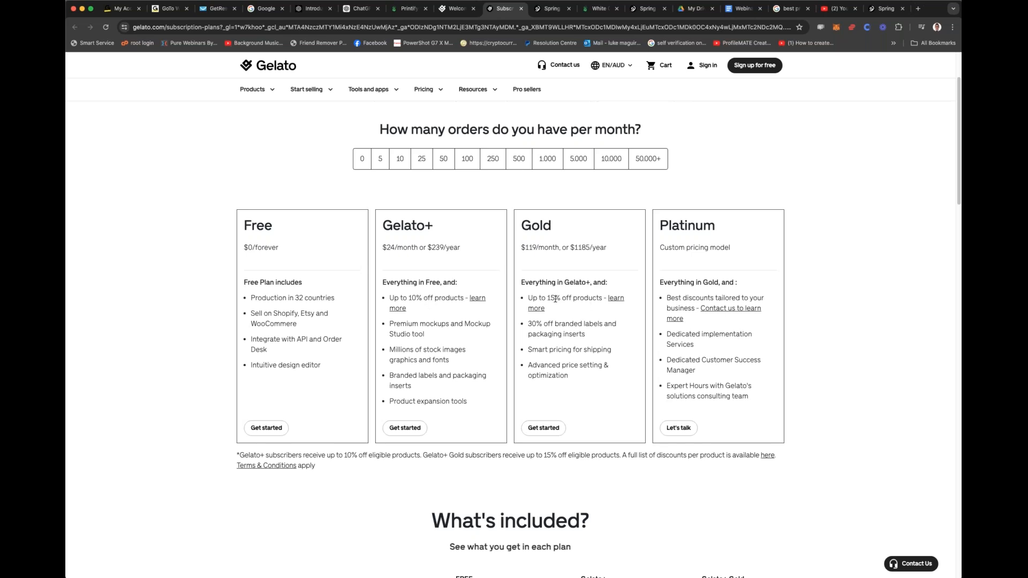
{"action": "double_click", "coordinate": [575, 333]}
{"action": "left_click", "coordinate": [577, 323]}
{"action": "left_click_drag", "start_coordinate": [555, 323], "coordinate": [587, 335]}
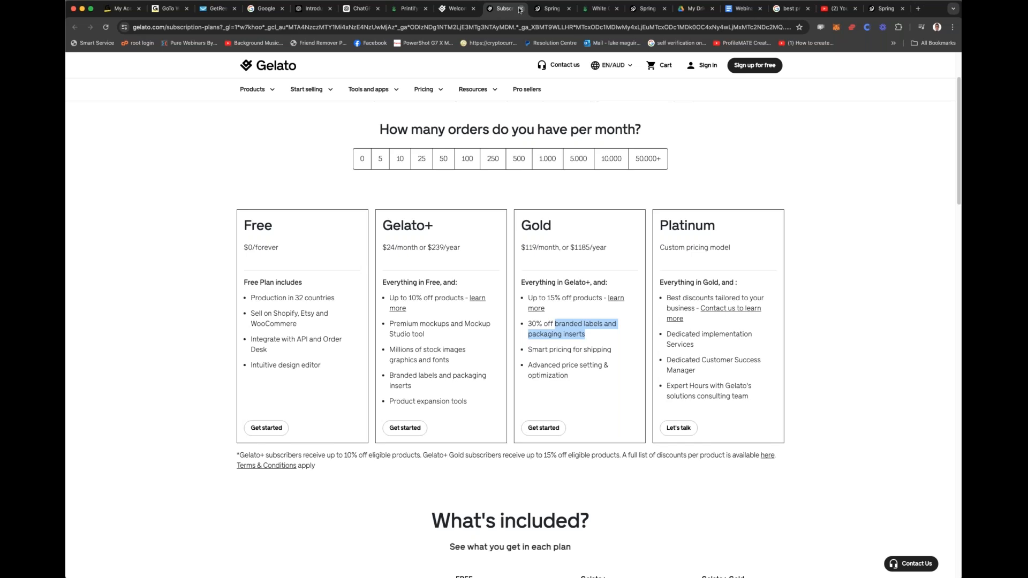
Step: Return to the Gelato dashboard, dismiss the free trial offer and open the Mugs category in the product catalog
{"action": "left_click", "coordinate": [455, 10]}
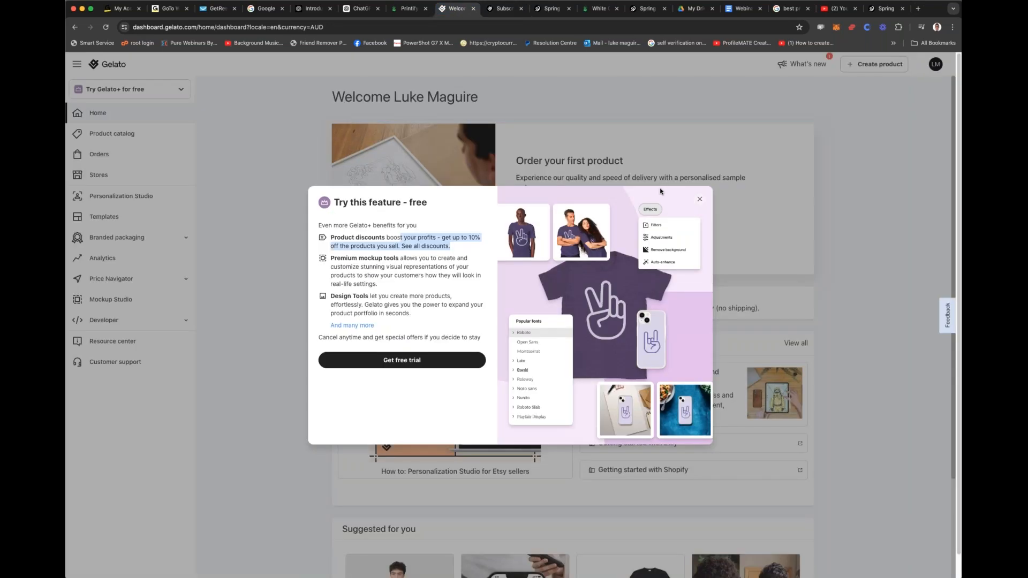
{"action": "left_click", "coordinate": [699, 201]}
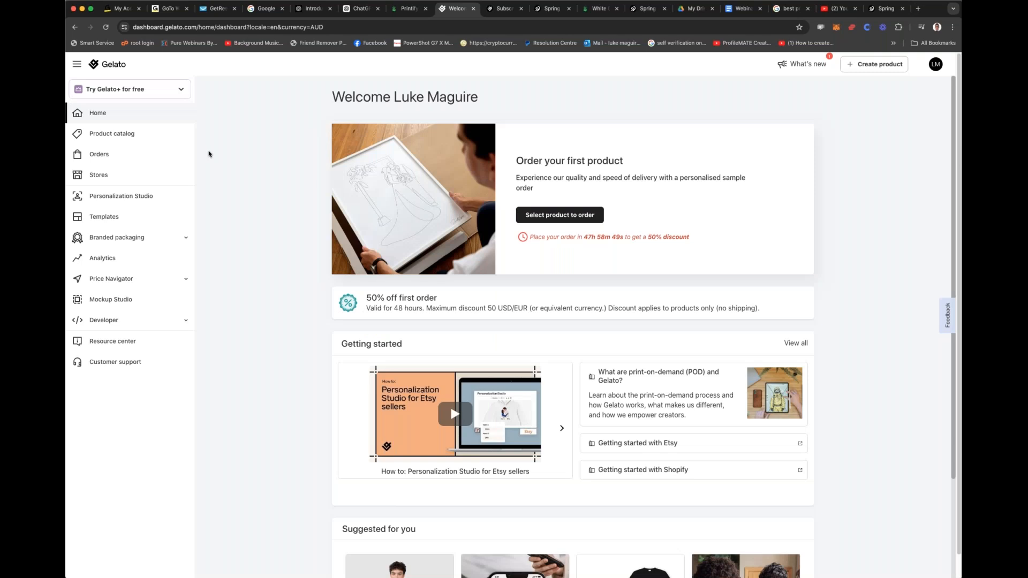
{"action": "left_click", "coordinate": [125, 138]}
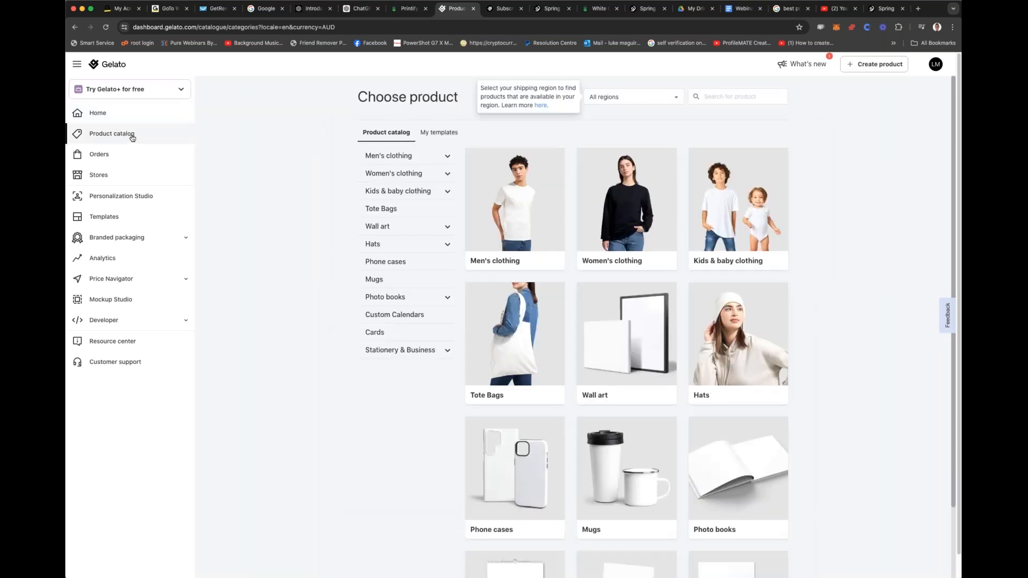
{"action": "left_click", "coordinate": [712, 97]}
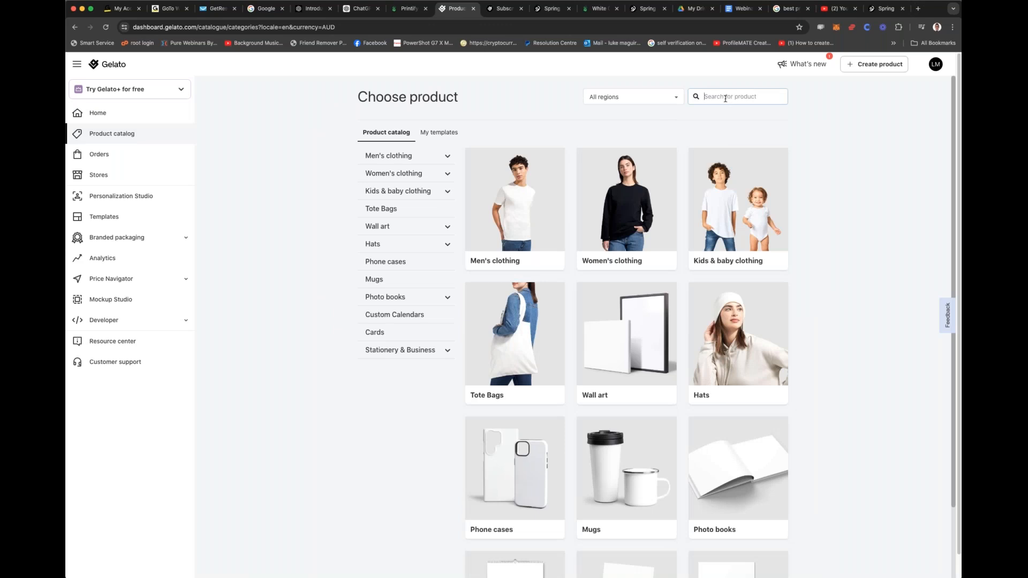
{"action": "left_click", "coordinate": [375, 279]}
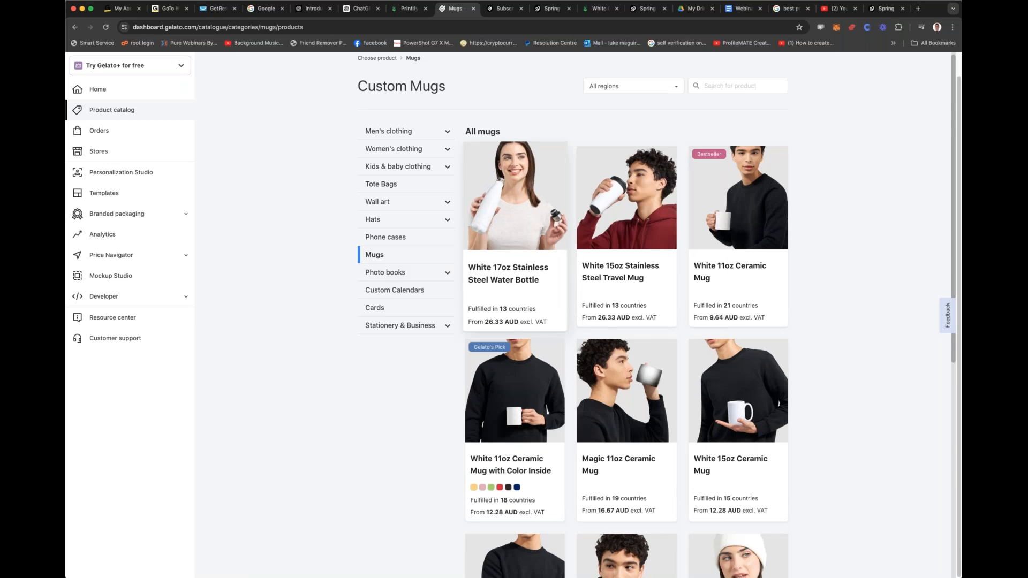
Step: Browse Gelato's mugs and open the product page of the 11oz Ceramic Mug with several color options
{"action": "scroll", "coordinate": [646, 256], "scroll_direction": "down", "scroll_amount": 5}
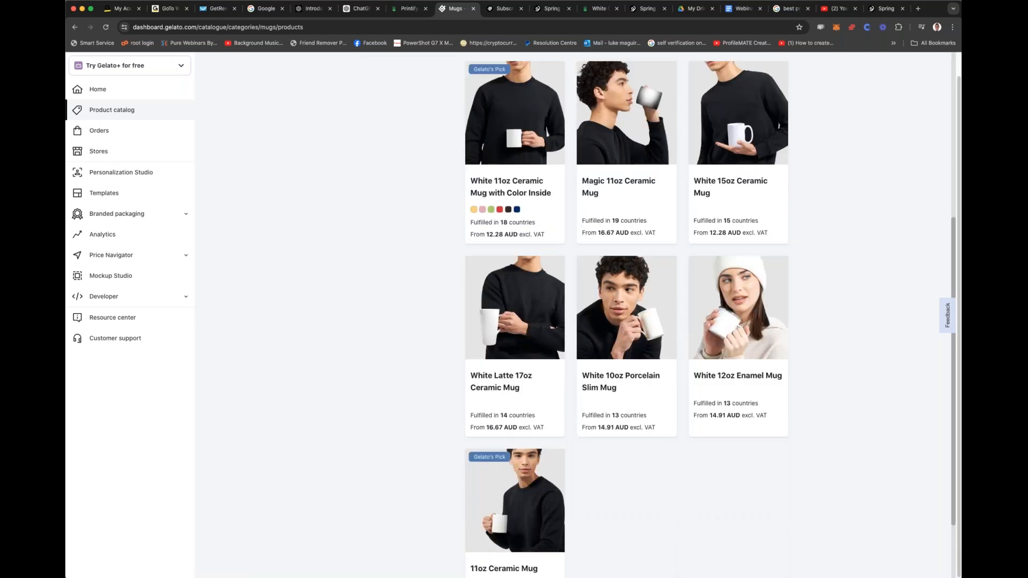
{"action": "scroll", "coordinate": [800, 143], "scroll_direction": "up", "scroll_amount": 3}
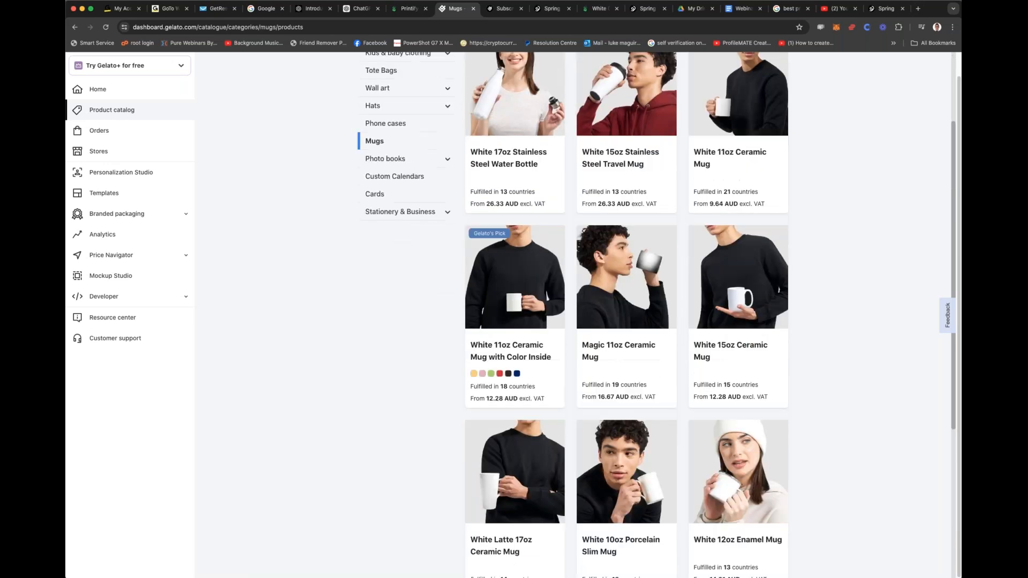
{"action": "scroll", "coordinate": [748, 173], "scroll_direction": "down", "scroll_amount": 5}
{"action": "scroll", "coordinate": [602, 374], "scroll_direction": "down", "scroll_amount": 1}
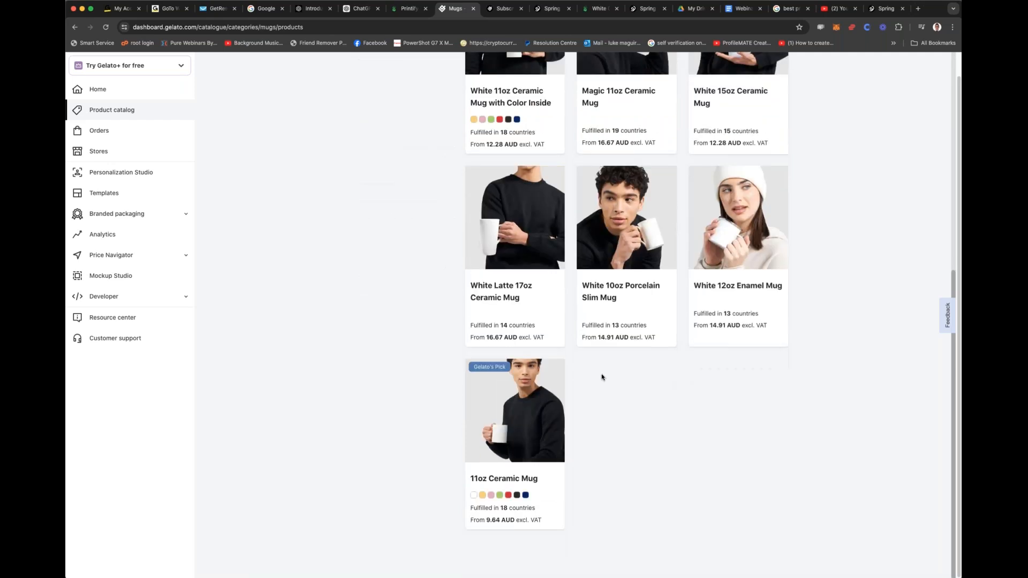
{"action": "left_click", "coordinate": [526, 419]}
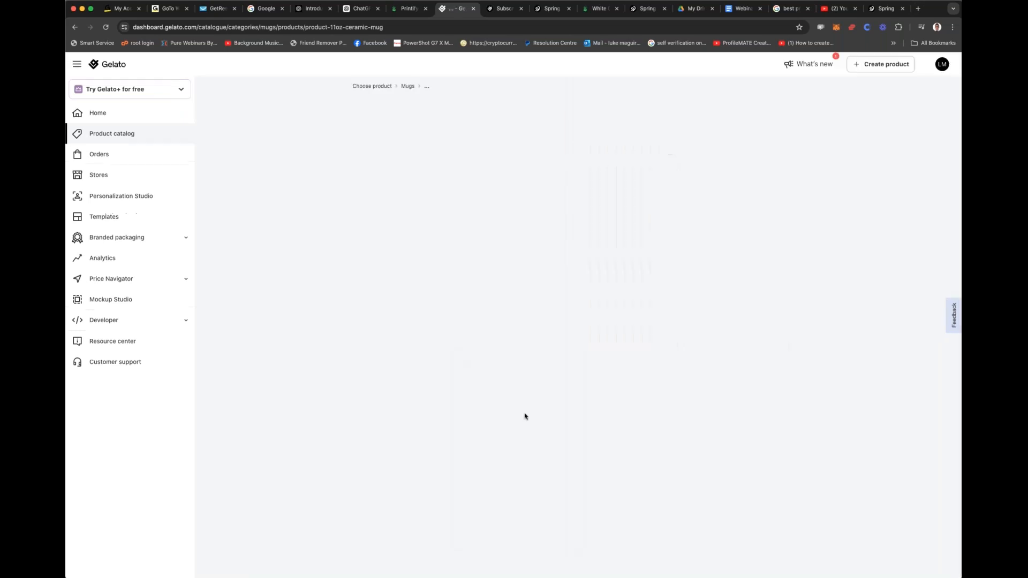
Step: Close the Gelato subscription plans page and examine the production cost of the 11oz White Ceramic Mug in the Printify editor
{"action": "left_click", "coordinate": [504, 9]}
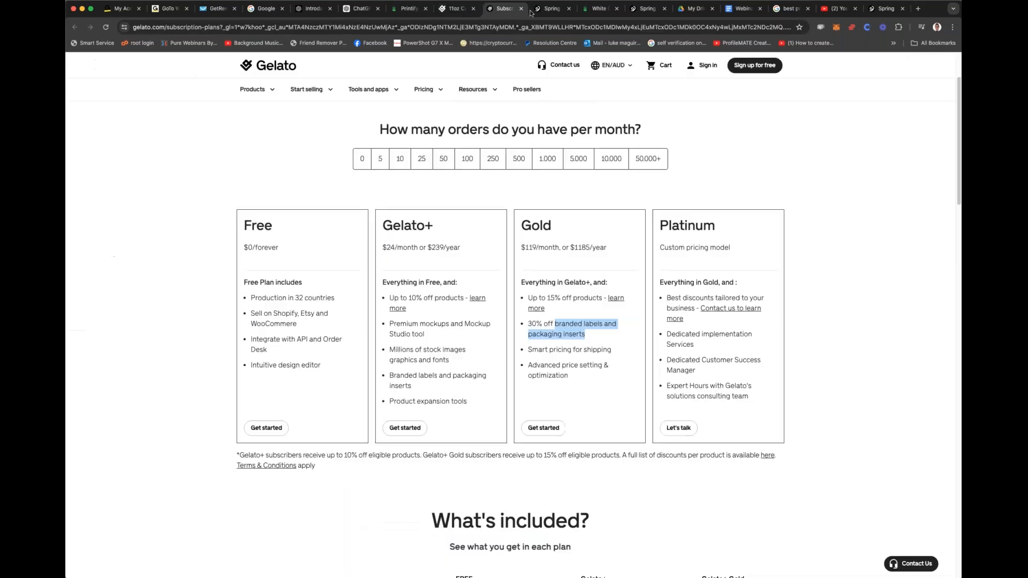
{"action": "left_click", "coordinate": [552, 10]}
{"action": "left_click", "coordinate": [514, 9]}
{"action": "left_click", "coordinate": [523, 9]}
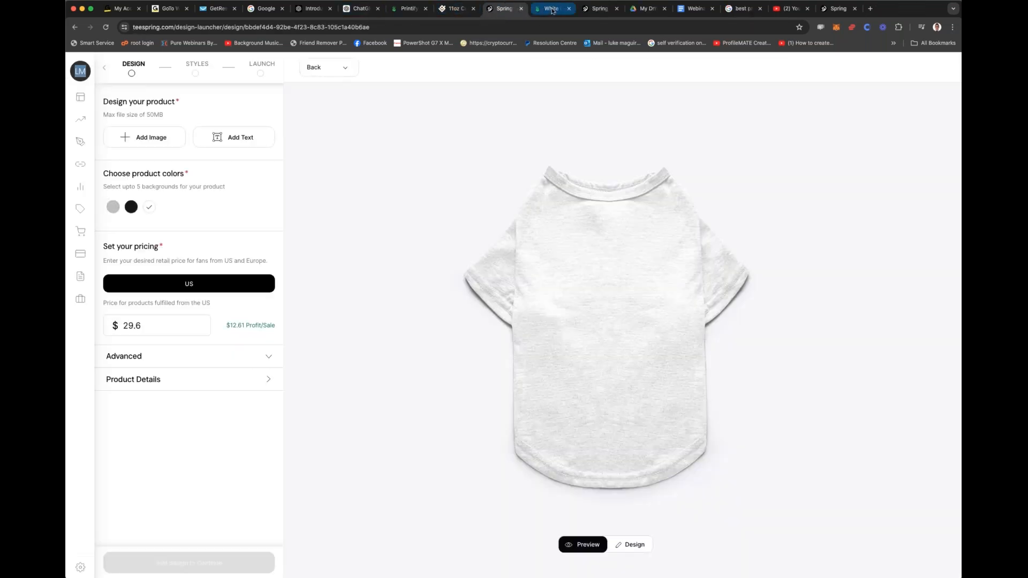
{"action": "left_click", "coordinate": [552, 9]}
{"action": "left_click", "coordinate": [600, 9]}
{"action": "left_click", "coordinate": [551, 10]}
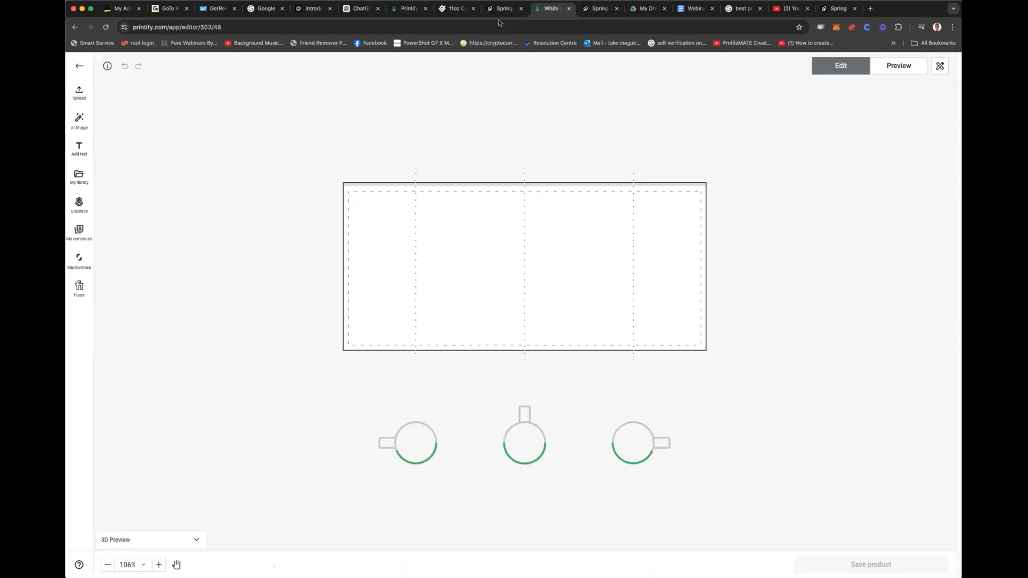
{"action": "left_click", "coordinate": [107, 66]}
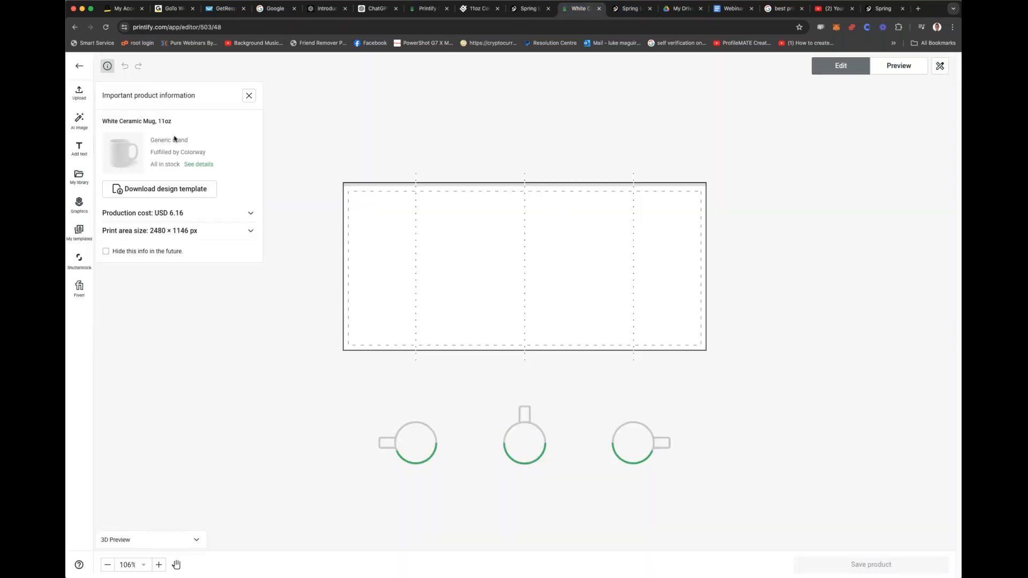
{"action": "left_click", "coordinate": [181, 214]}
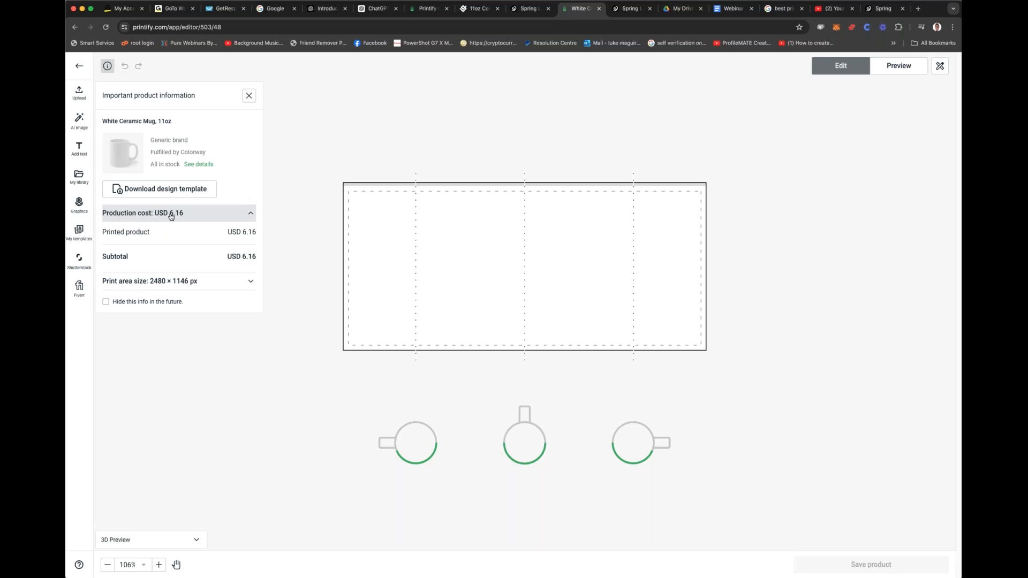
{"action": "left_click", "coordinate": [214, 214]}
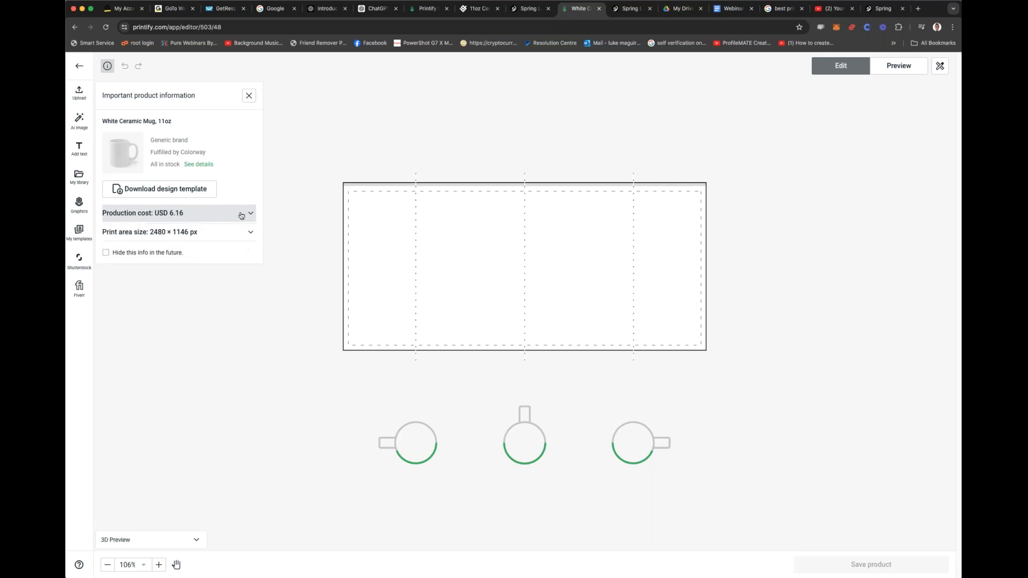
Step: Return to Gelato's 11oz Ceramic Mug page, check its price guide and start designing the mug
{"action": "left_click", "coordinate": [526, 11]}
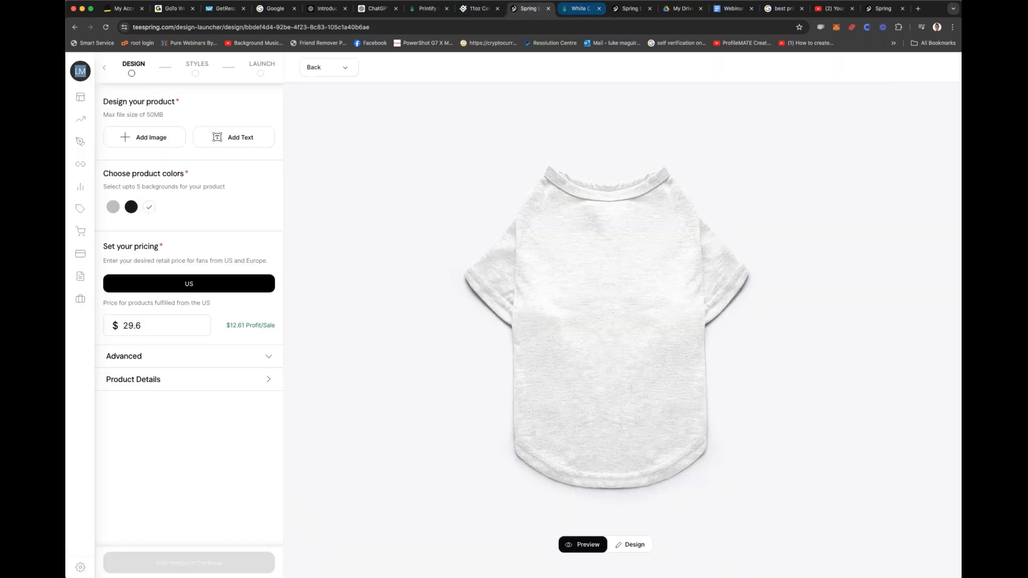
{"action": "left_click", "coordinate": [580, 8]}
{"action": "left_click", "coordinate": [471, 9]}
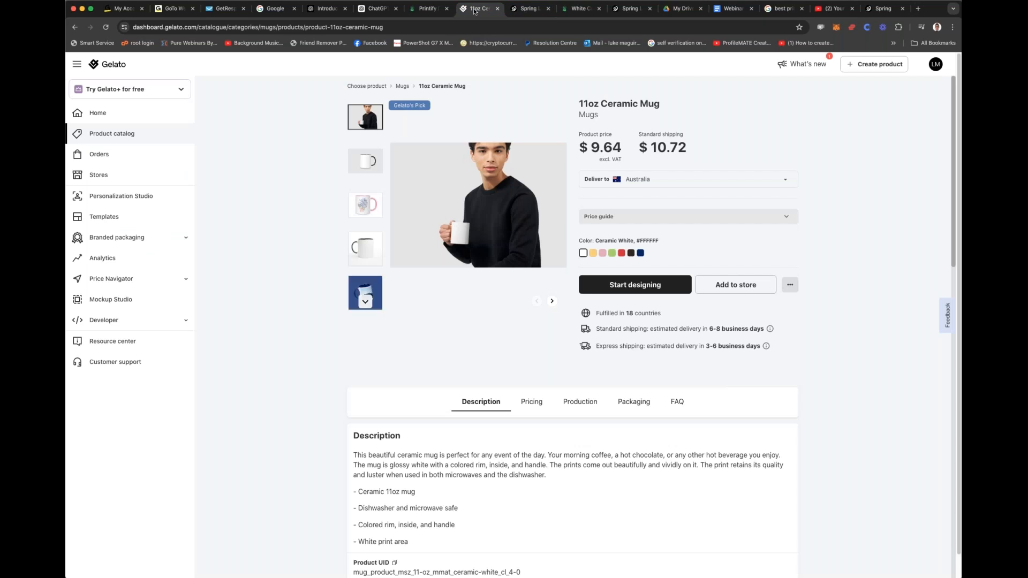
{"action": "left_click", "coordinate": [674, 217]}
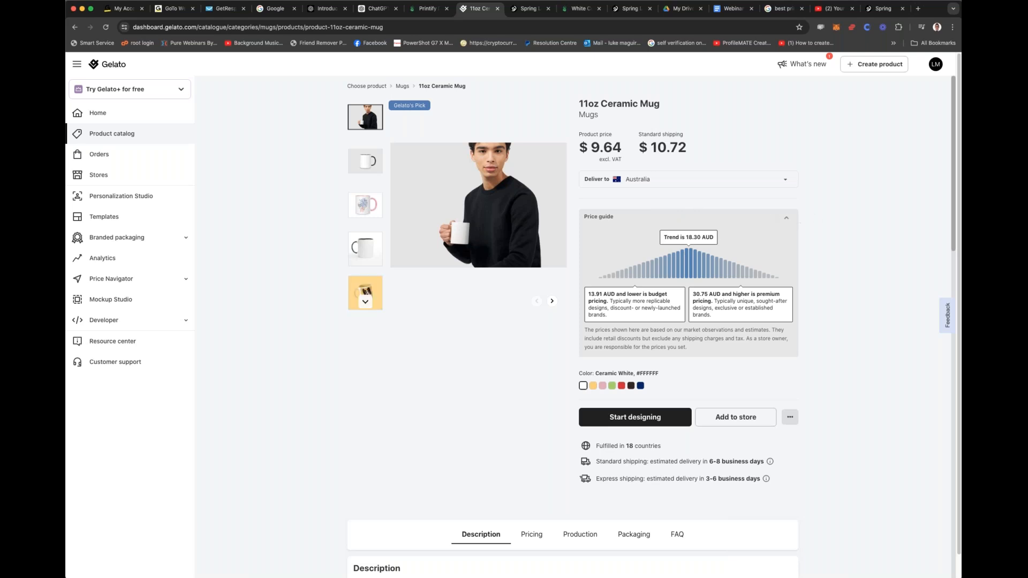
{"action": "left_click", "coordinate": [783, 220]}
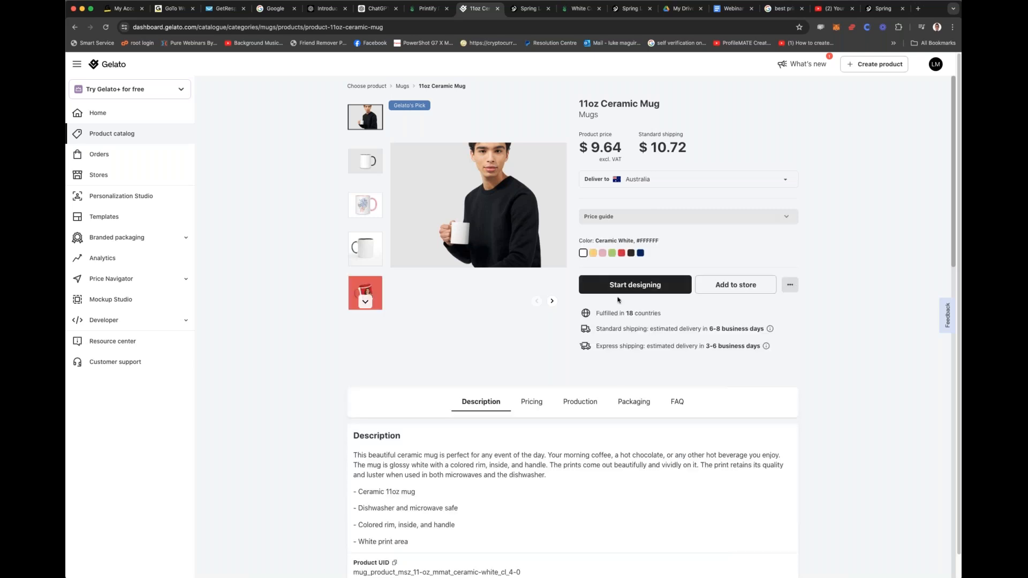
{"action": "left_click", "coordinate": [633, 285]}
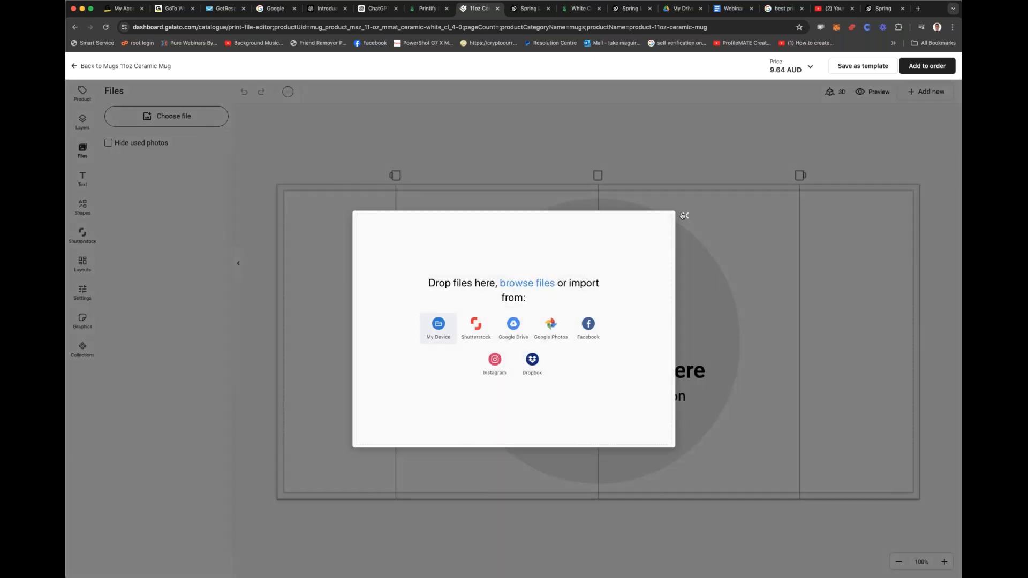
{"action": "left_click", "coordinate": [684, 216]}
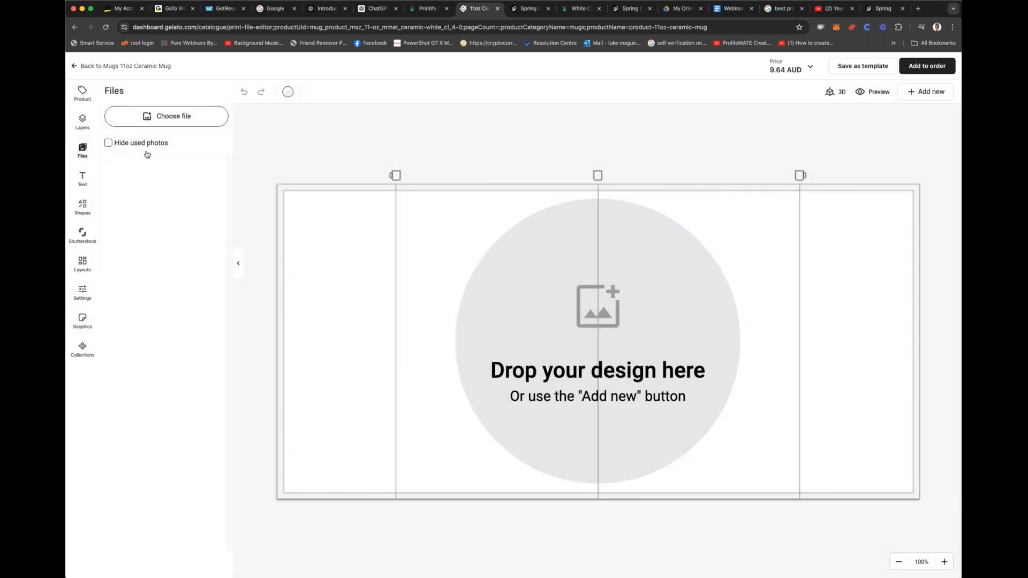
Step: Switch to ChatGPT and begin a prompt reading "I am wanting to create designs to go onto a standard coffee mug"
{"action": "left_click", "coordinate": [369, 10]}
{"action": "scroll", "coordinate": [519, 223], "scroll_direction": "down", "scroll_amount": 6}
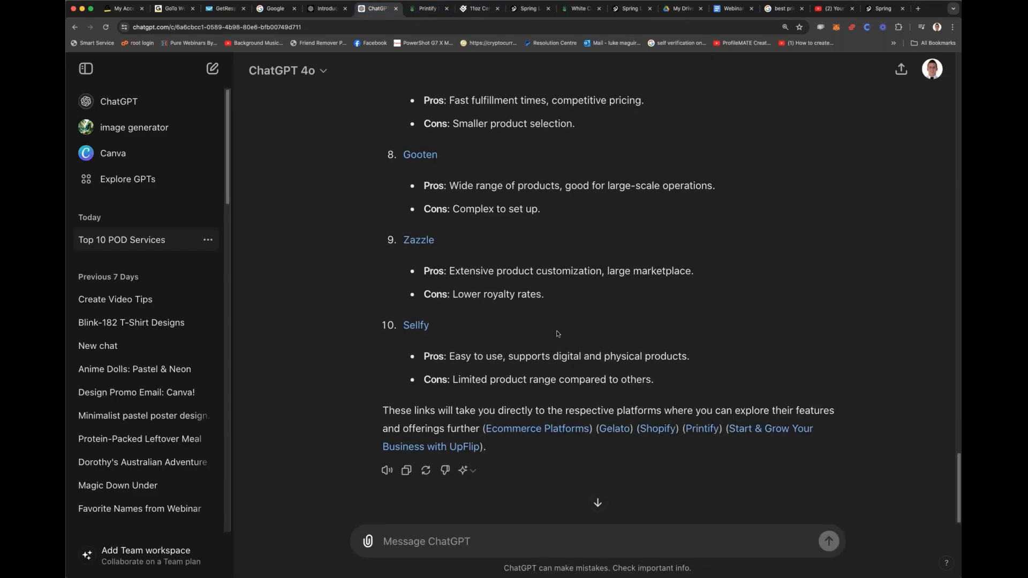
{"action": "left_click", "coordinate": [522, 541]}
{"action": "type", "text": "I am wa"}
{"action": "type", "text": "nting to cr"}
{"action": "type", "text": "eate desin"}
{"action": "type", "text": "ns to go onto a st"}
{"action": "type", "text": "read"}
{"action": "key", "text": "BackSpace"}
{"action": "key", "text": "BackSpace"}
{"action": "key", "text": "BackSpace"}
{"action": "key", "text": "BackSpace"}
{"action": "type", "text": "andarx ccoffee mug"}
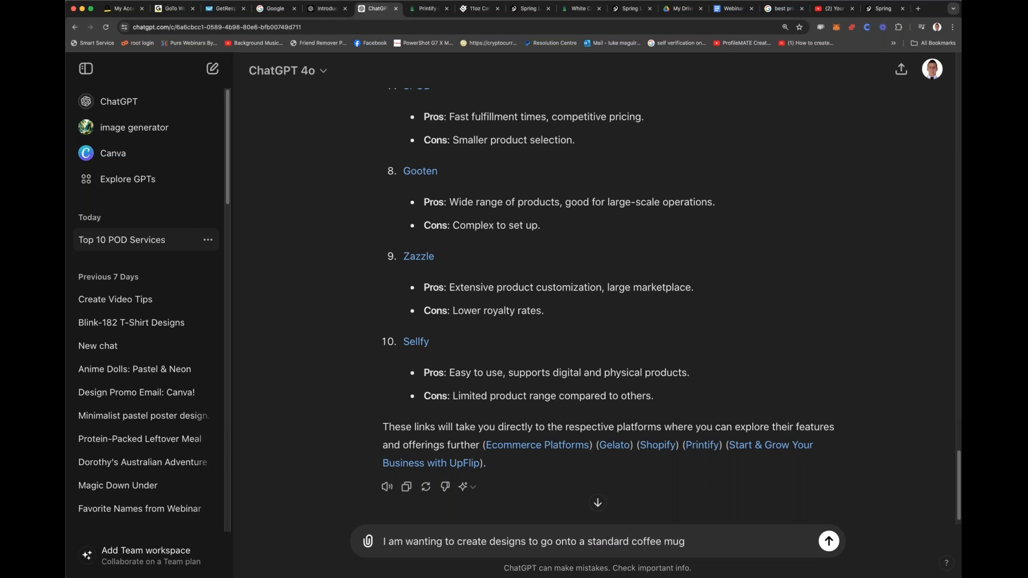
Step: Look up the print area size of the 11oz White Ceramic Mug in the Printify editor
{"action": "left_click", "coordinate": [522, 10]}
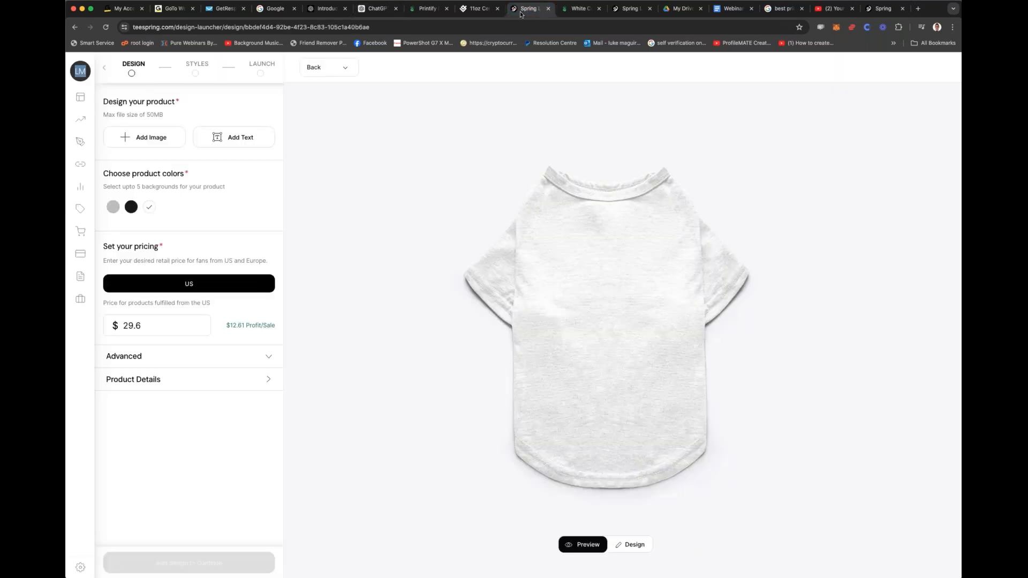
{"action": "left_click", "coordinate": [569, 10]}
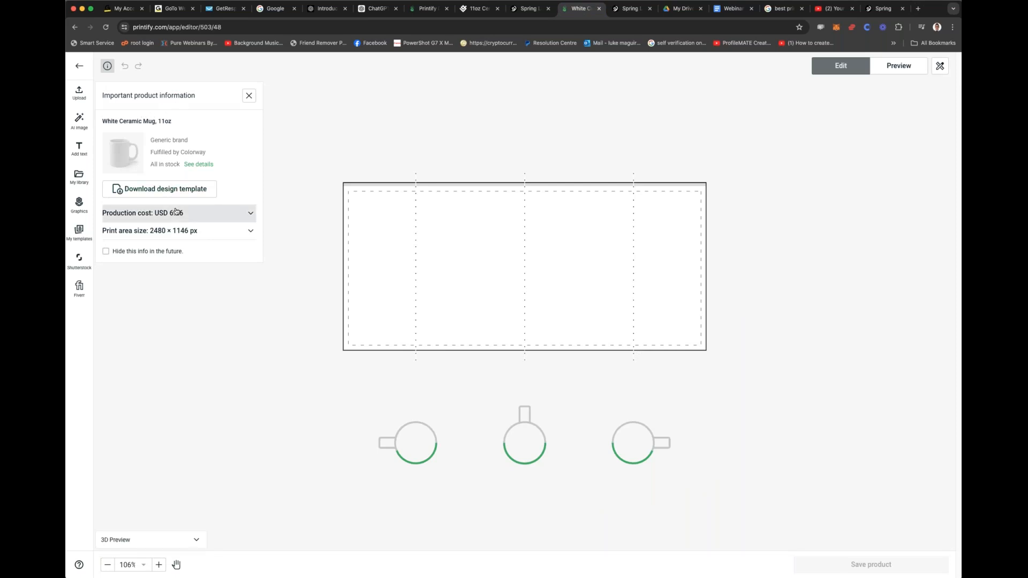
{"action": "scroll", "coordinate": [467, 278], "scroll_direction": "down", "scroll_amount": 5}
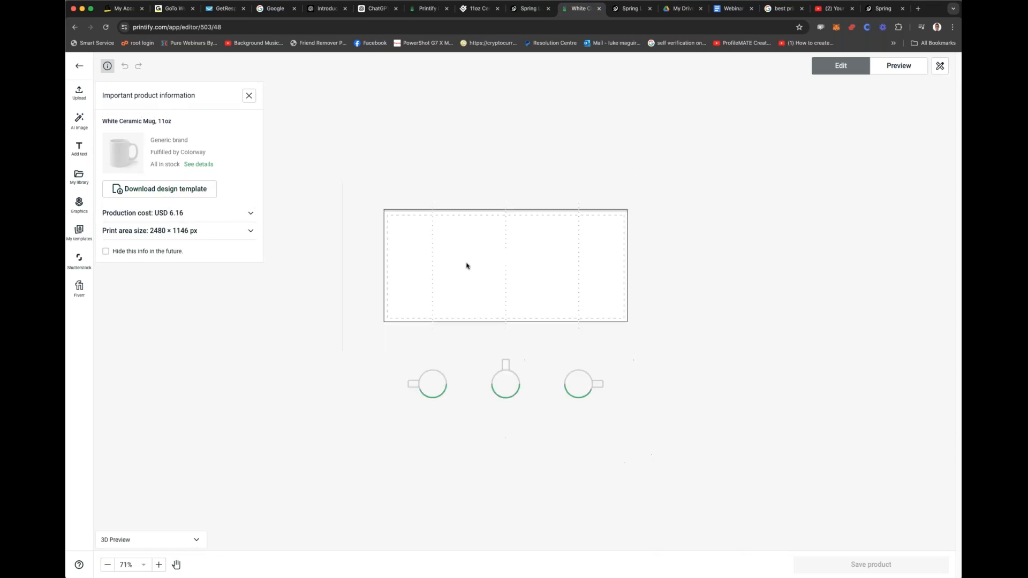
{"action": "scroll", "coordinate": [467, 277], "scroll_direction": "up", "scroll_amount": 3}
{"action": "left_click", "coordinate": [160, 231]}
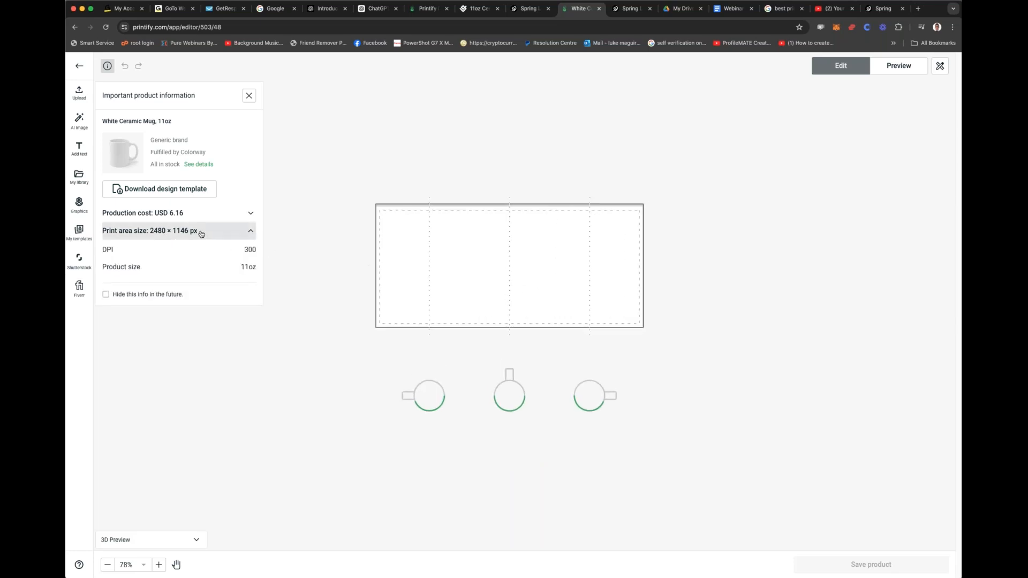
{"action": "left_click", "coordinate": [160, 232]}
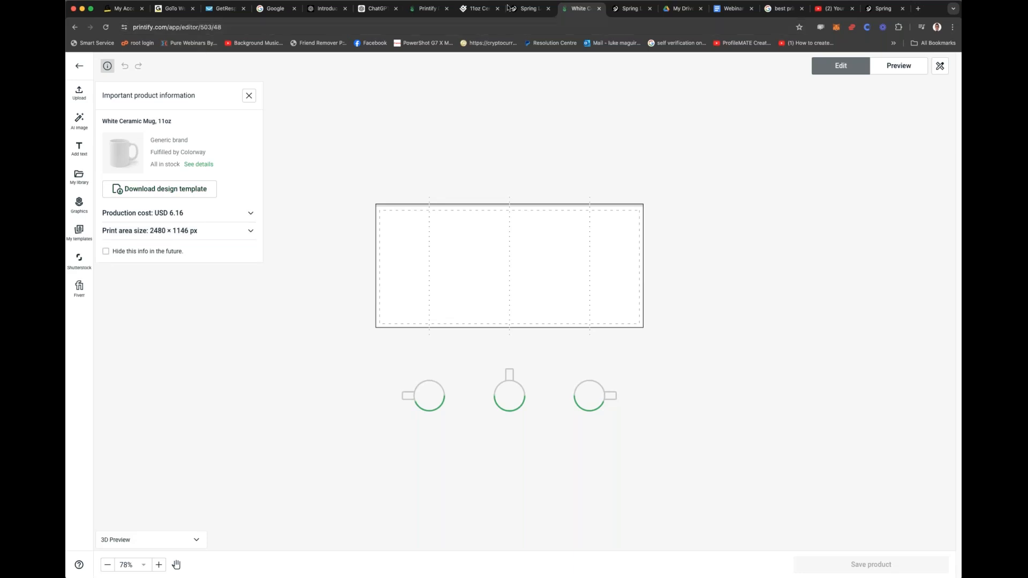
Step: Add "2480 x 1146 printable area." to the ChatGPT prompt, rechecking the size in the Printify editor
{"action": "left_click", "coordinate": [371, 9]}
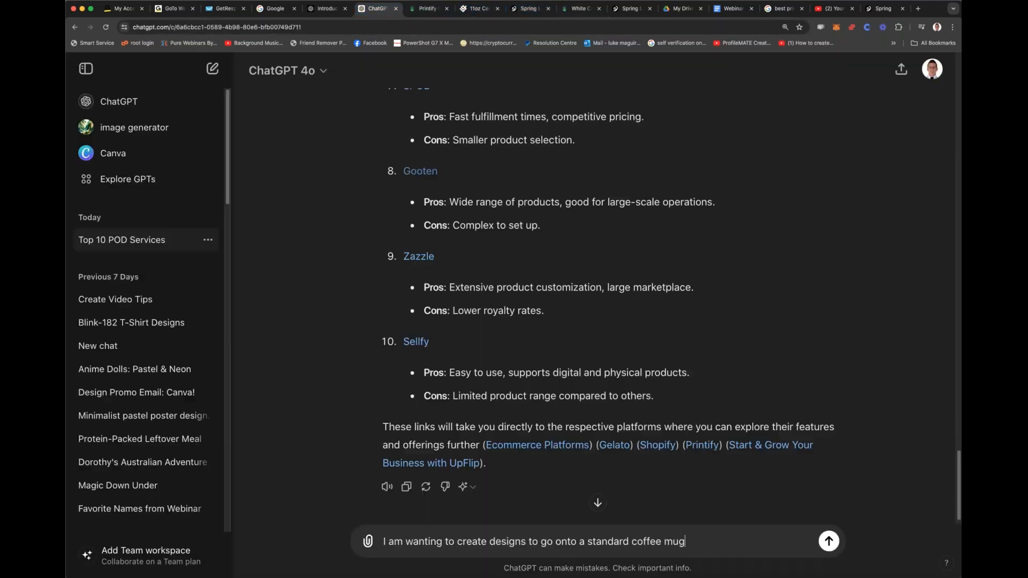
{"action": "type", "text": "2480 x 11"}
{"action": "left_click", "coordinate": [484, 9]}
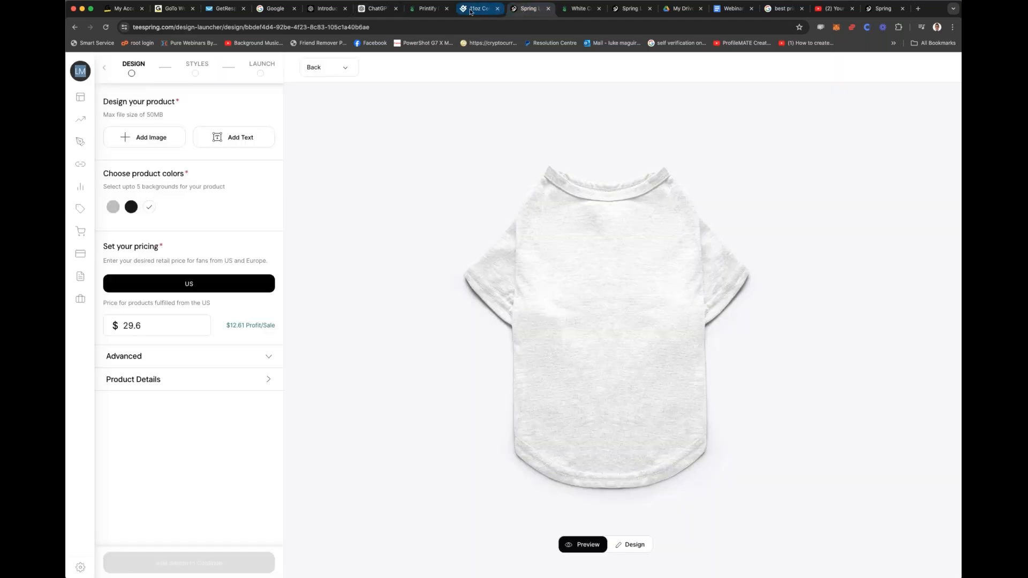
{"action": "left_click", "coordinate": [484, 9]}
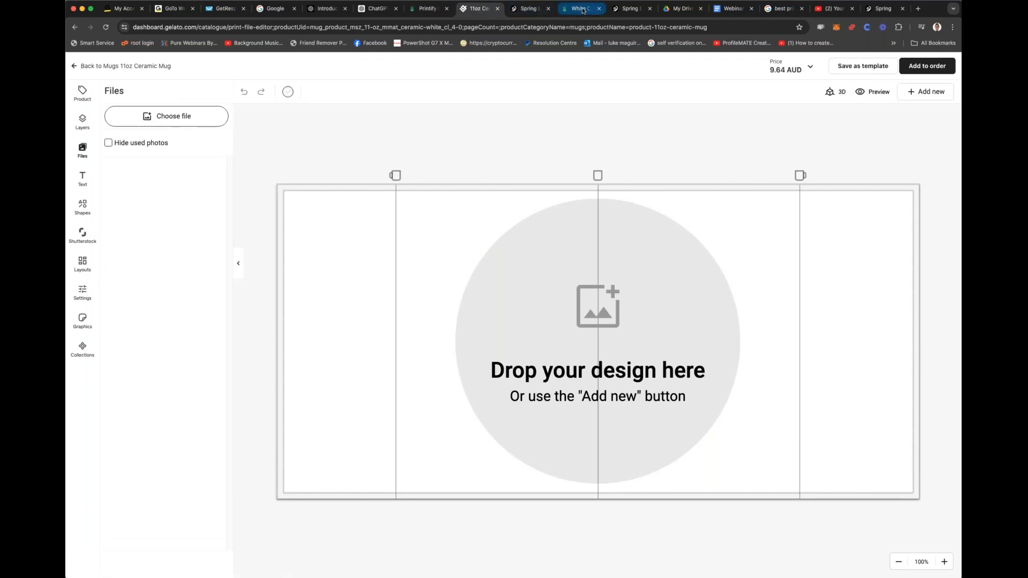
{"action": "left_click", "coordinate": [583, 10]}
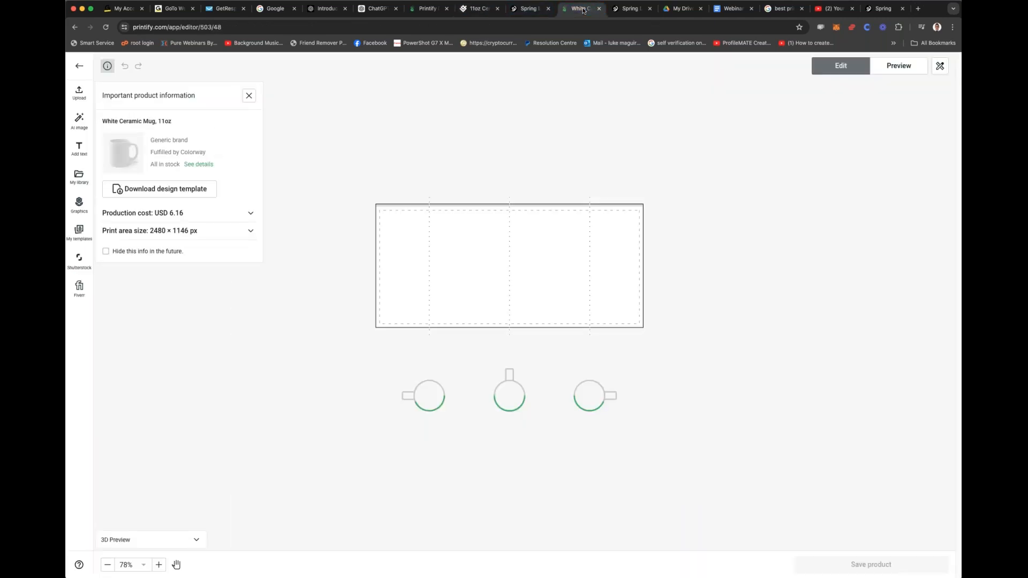
{"action": "left_click", "coordinate": [382, 9]}
{"action": "type", "text": "46 printable area"}
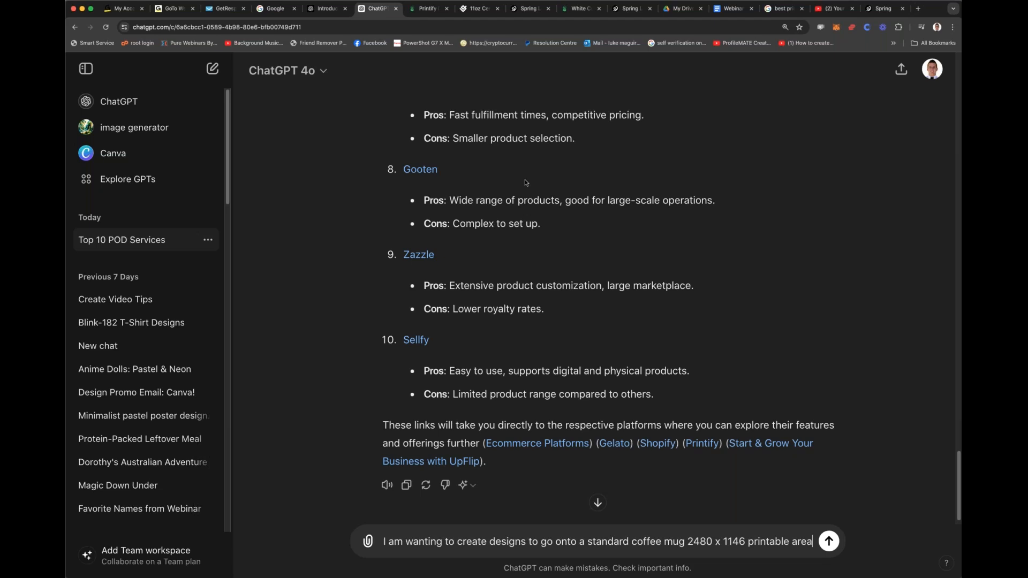
{"action": "type", "text": "."}
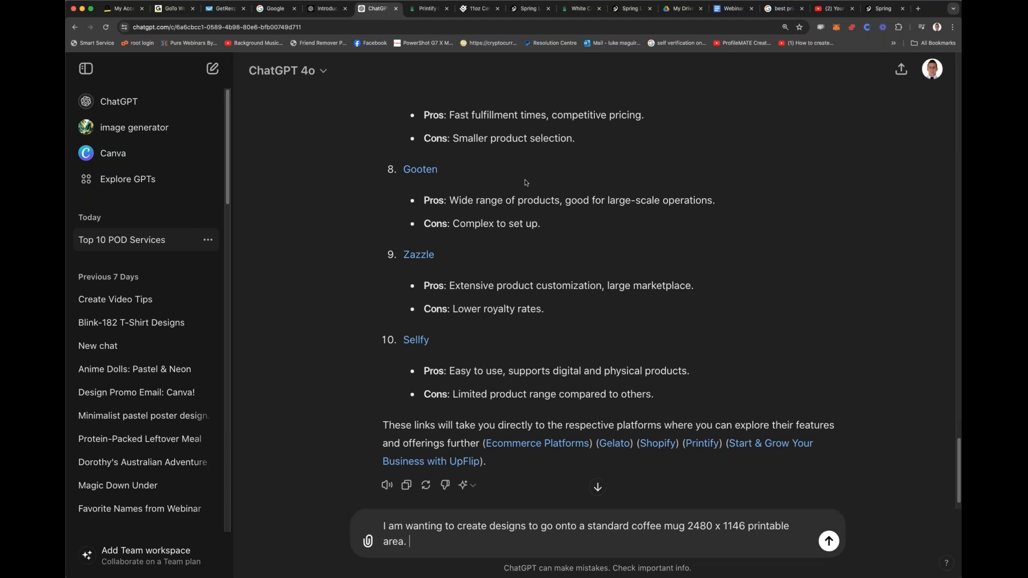
{"action": "type", "text": " I want you to design an ima"}
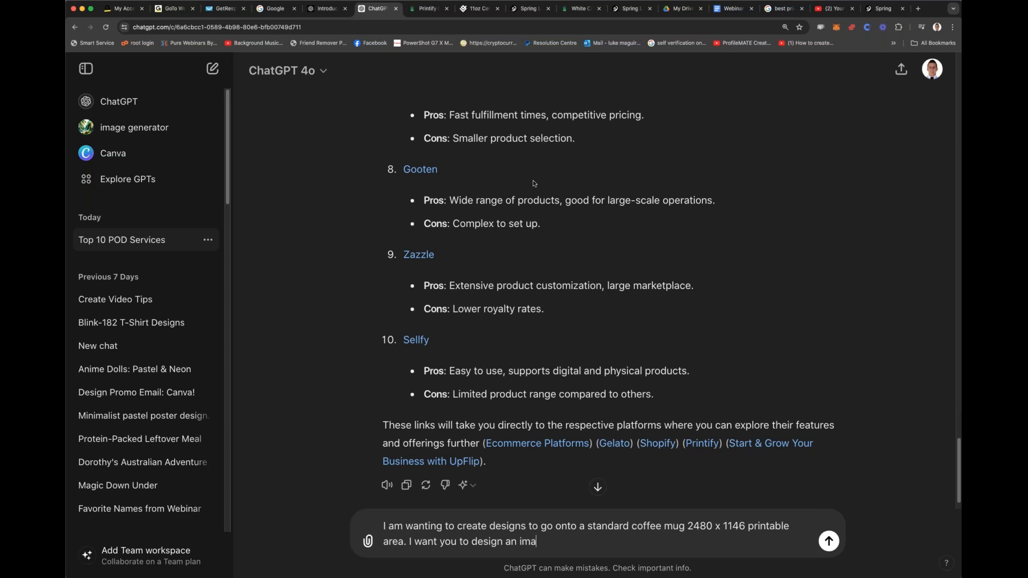
{"action": "type", "text": "ge sharing"}
Step: Continue the prompt with "I want you to design the image to go on these coffee cups"
{"action": "key", "text": "BackSpace"}
{"action": "key", "text": "BackSpace"}
{"action": "key", "text": "BackSpace"}
{"action": "key", "text": "BackSpace"}
{"action": "key", "text": "BackSpace"}
{"action": "key", "text": "BackSpace"}
Step: Extend the prompt to say the image will take inspiration from looking at the different NRL teams here in Australia
{"action": "key", "text": "BackSpace"}
{"action": "key", "text": "BackSpace"}
{"action": "key", "text": "BackSpace"}
{"action": "key", "text": "BackSpace"}
{"action": "key", "text": "BackSpace"}
{"action": "key", "text": "BackSpace"}
{"action": "key", "text": "BackSpace"}
{"action": "key", "text": "BackSpace"}
{"action": "type", "text": "the image "}
{"action": "type", "text": "to go on these coff"}
{"action": "type", "text": "ee cups "}
{"action": "type", "text": "a"}
{"action": "key", "text": "BackSpace"}
{"action": "type", "text": "for"}
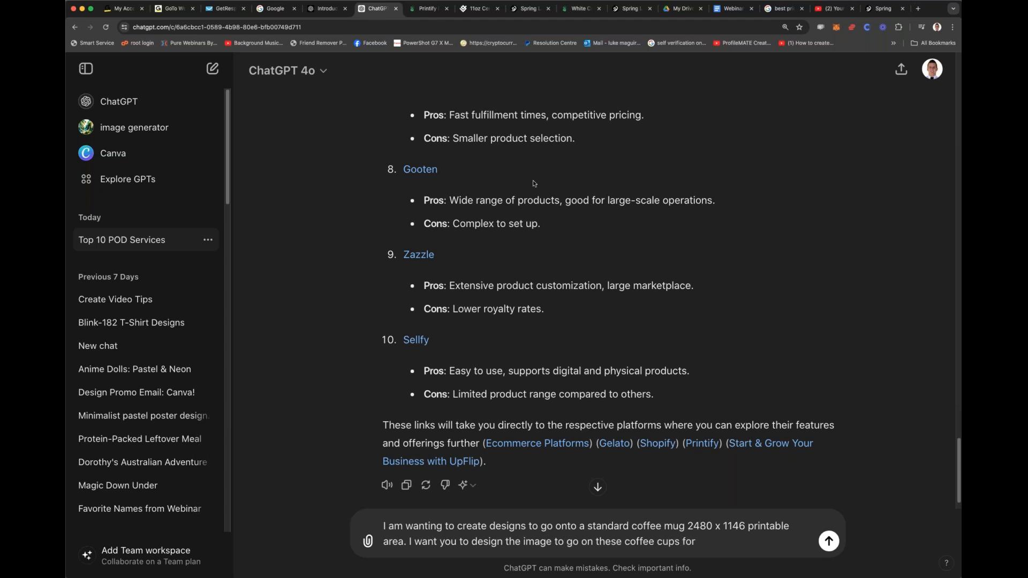
{"action": "type", "text": " th"}
{"action": "key", "text": "BackSpace"}
{"action": "key", "text": "BackSpace"}
{"action": "key", "text": "BackSpace"}
{"action": "type", "text": "that will take insperatio"}
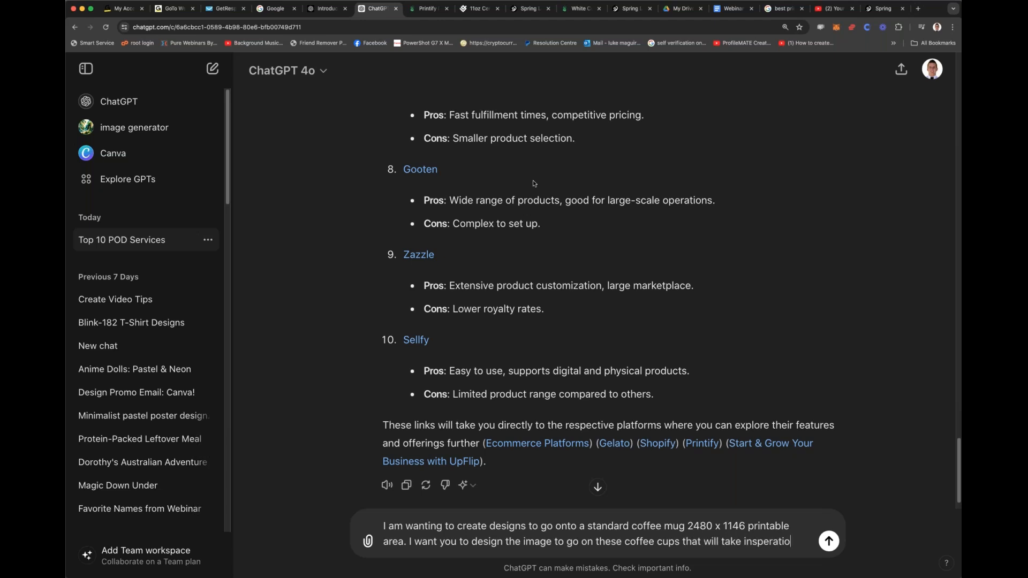
{"action": "type", "text": "n from "}
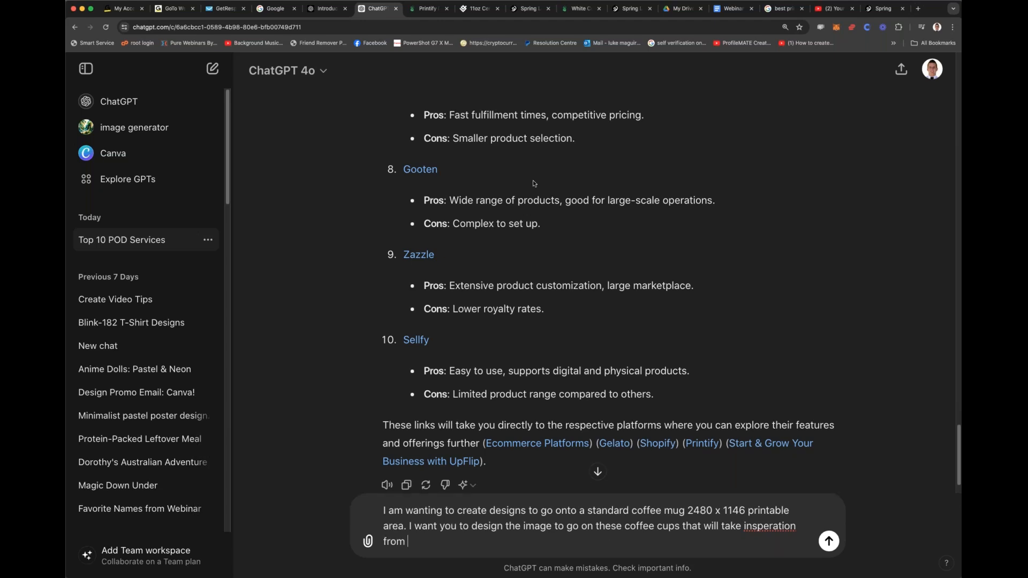
{"action": "type", "text": "looking at the different"}
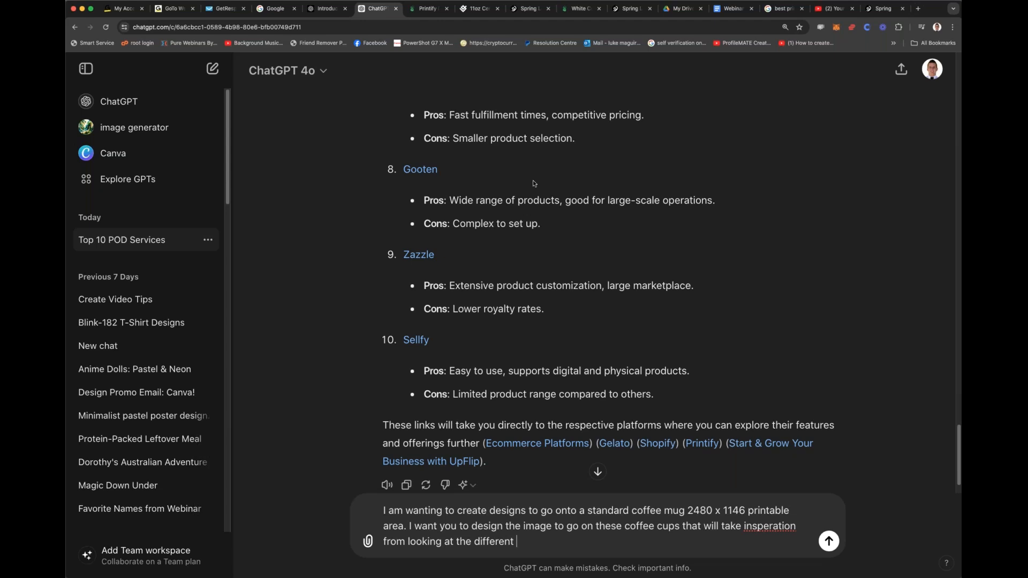
{"action": "type", "text": "NRL"}
{"action": "key", "text": "BackSpace"}
{"action": "key", "text": "BackSpace"}
{"action": "key", "text": "BackSpace"}
{"action": "key", "text": "BackSpace"}
{"action": "key", "text": "BackSpace"}
{"action": "key", "text": "BackSpace"}
{"action": "key", "text": "BackSpace"}
{"action": "key", "text": "BackSpace"}
{"action": "key", "text": "BackSpace"}
{"action": "key", "text": "BackSpace"}
{"action": "key", "text": "BackSpace"}
{"action": "key", "text": "BackSpace"}
{"action": "key", "text": "BackSpace"}
{"action": "key", "text": "BackSpace"}
{"action": "key", "text": "BackSpace"}
{"action": "key", "text": "BackSpace"}
{"action": "key", "text": "BackSpace"}
{"action": "key", "text": "BackSpace"}
{"action": "key", "text": "BackSpace"}
{"action": "key", "text": "BackSpace"}
{"action": "key", "text": "BackSpace"}
{"action": "type", "text": "at the different NRL teams here in Australia. Design 2 "}
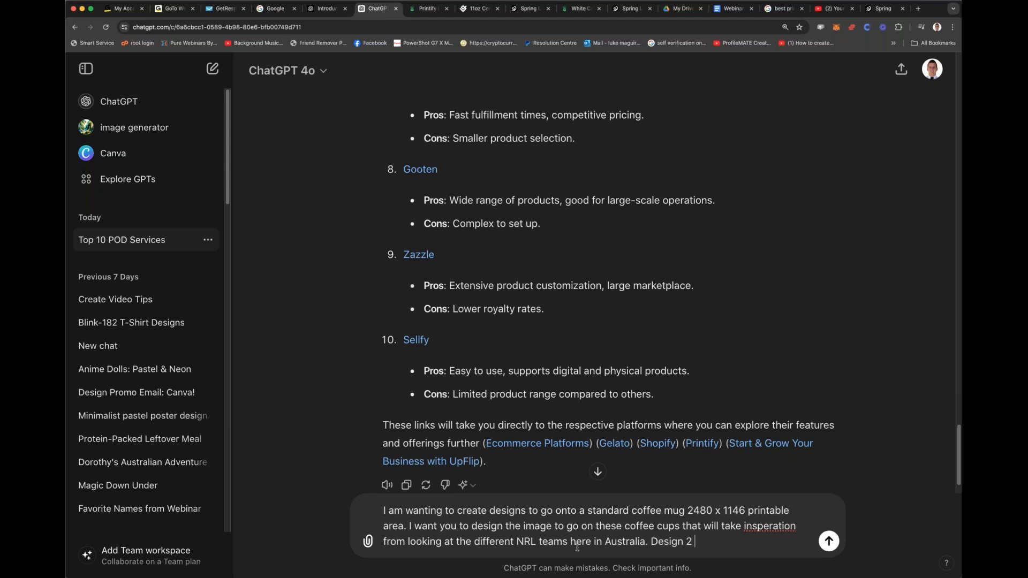
{"action": "type", "text": "variations of ea"}
{"action": "type", "text": "ch the"}
Step: Finish the prompt with "Design 2 variations of each with a white background that I can then use to upload into my print on demand software."
{"action": "key", "text": "BackSpace"}
{"action": "key", "text": "BackSpace"}
{"action": "key", "text": "BackSpace"}
{"action": "type", "text": "with a "}
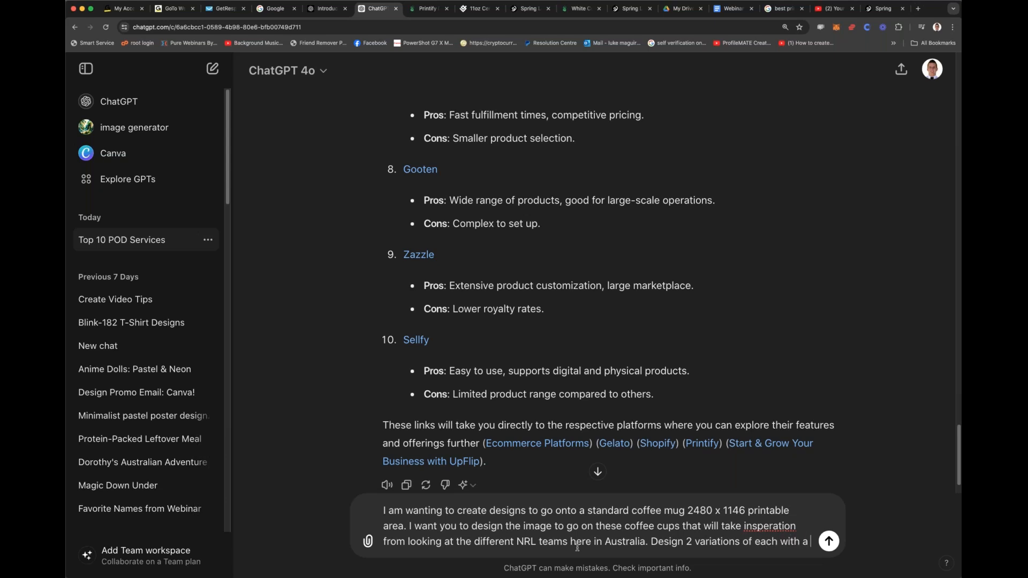
{"action": "type", "text": "white background that I can then use to u"}
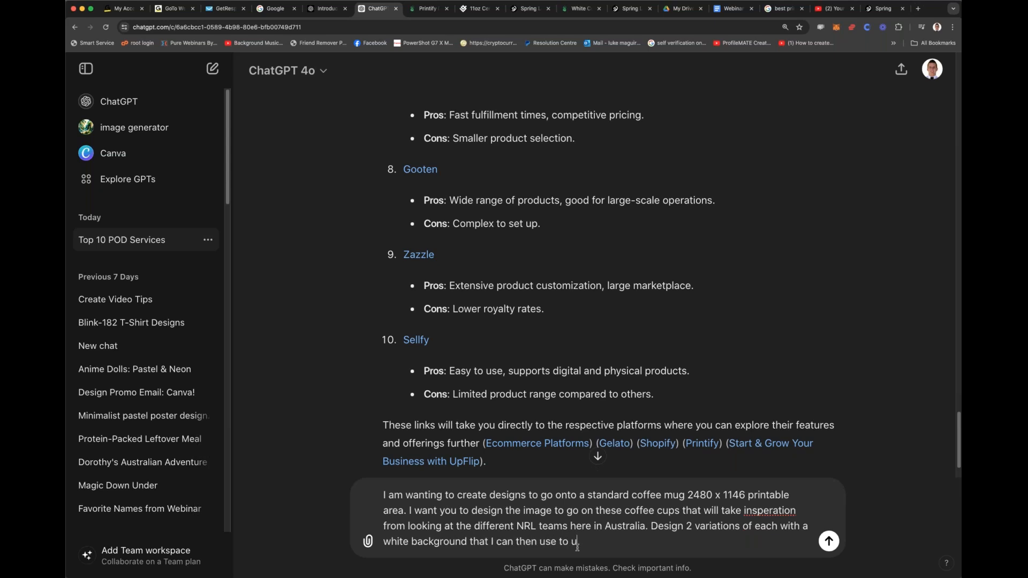
{"action": "type", "text": "pload into my print on demand software."}
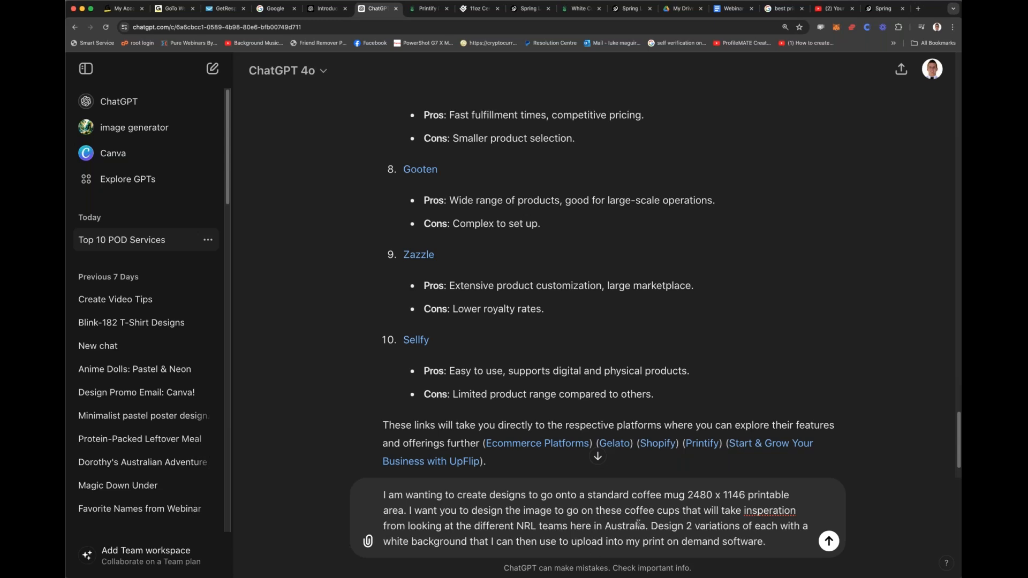
Step: Correct the spelling to "inspiration" and insert "with the target market being super-fans of every NRL team in Australia" after "coffee cups" in the prompt
{"action": "double_click", "coordinate": [769, 511]}
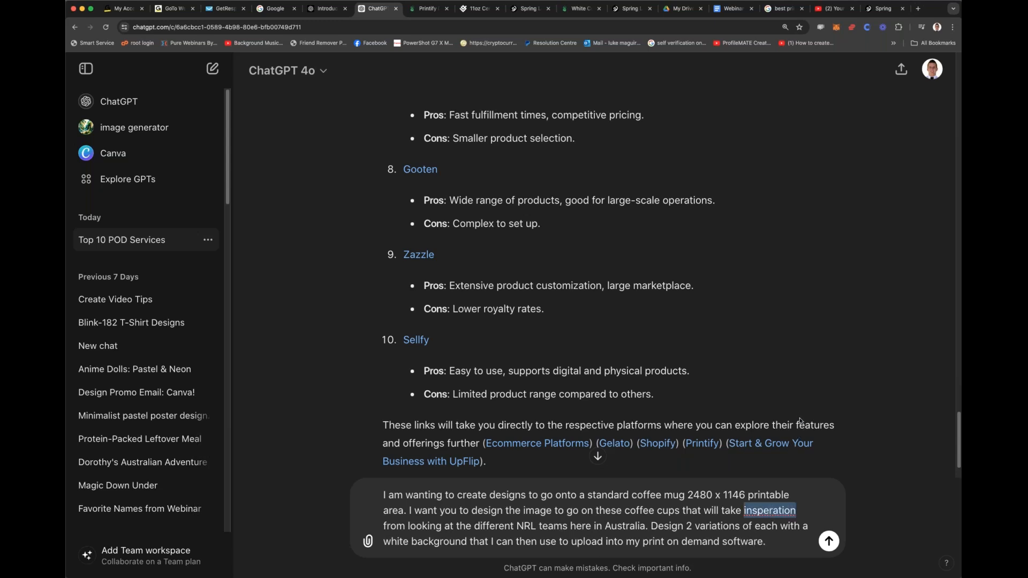
{"action": "type", "text": "inspiration"}
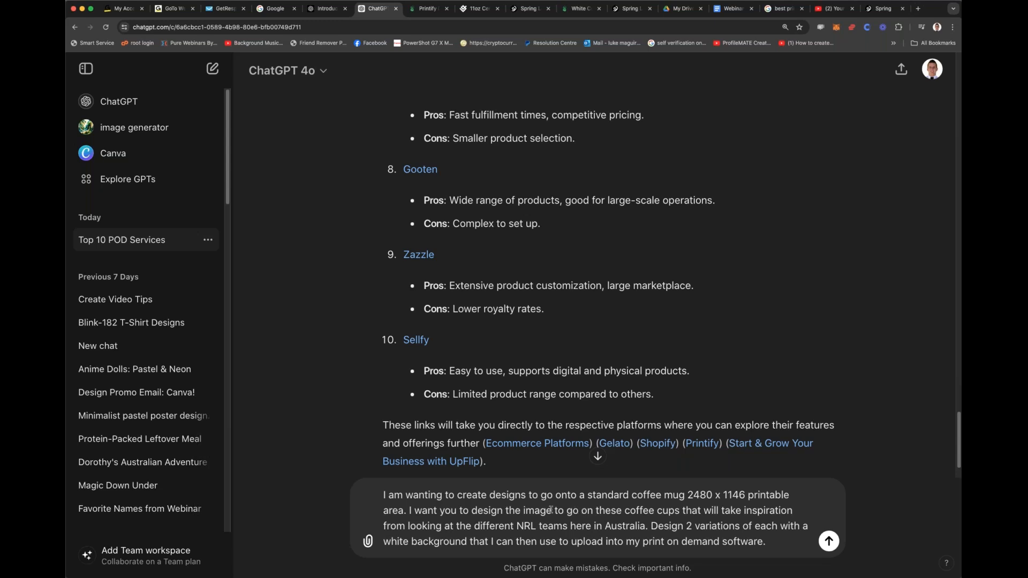
{"action": "left_click", "coordinate": [682, 511]}
{"action": "type", "text": "with the ta"}
{"action": "type", "text": "rget marke"}
{"action": "type", "text": "t being super-"}
{"action": "type", "text": "fans of t"}
{"action": "key", "text": "BackSpace"}
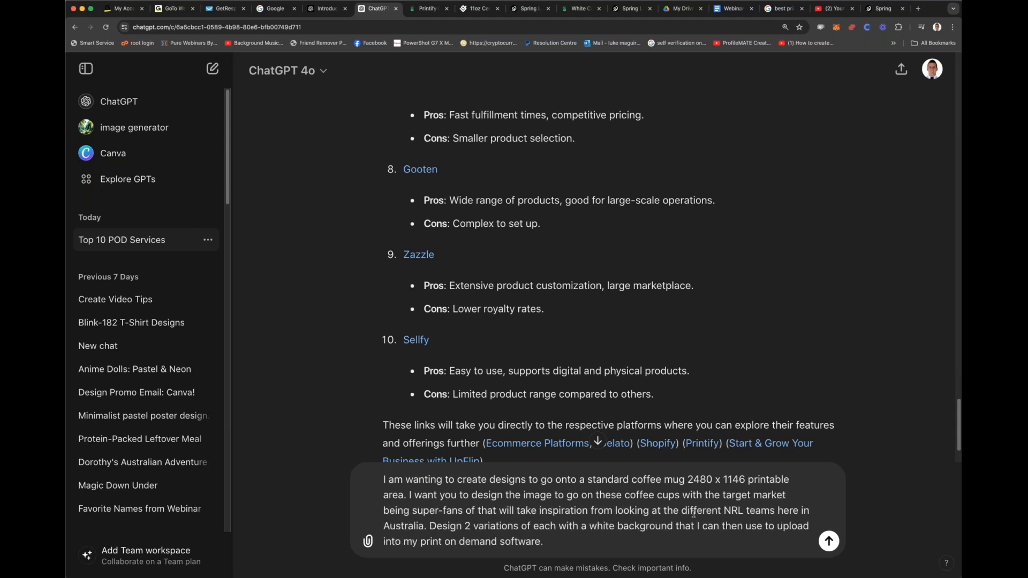
{"action": "type", "text": "e"}
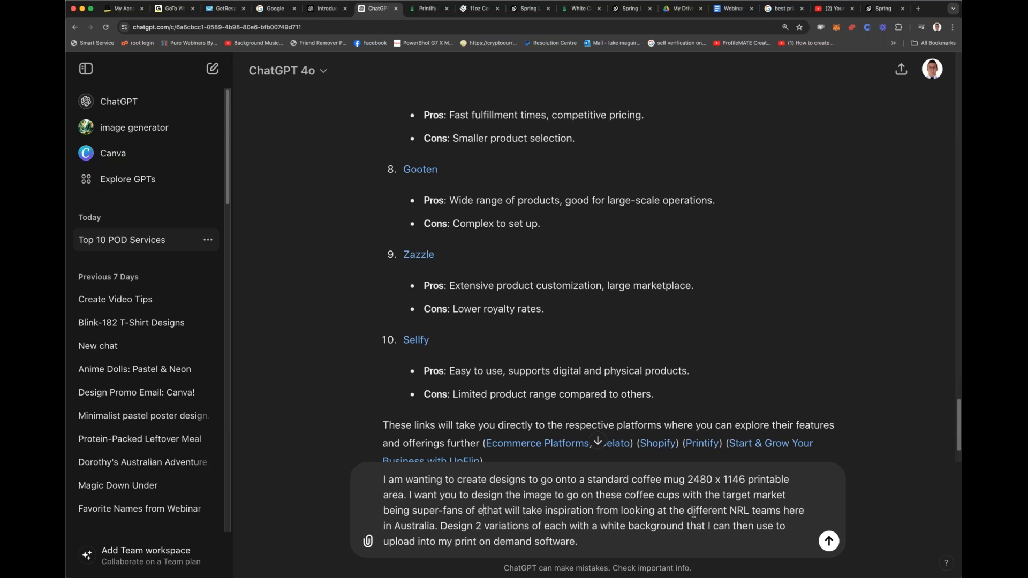
{"action": "key", "text": "BackSpace"}
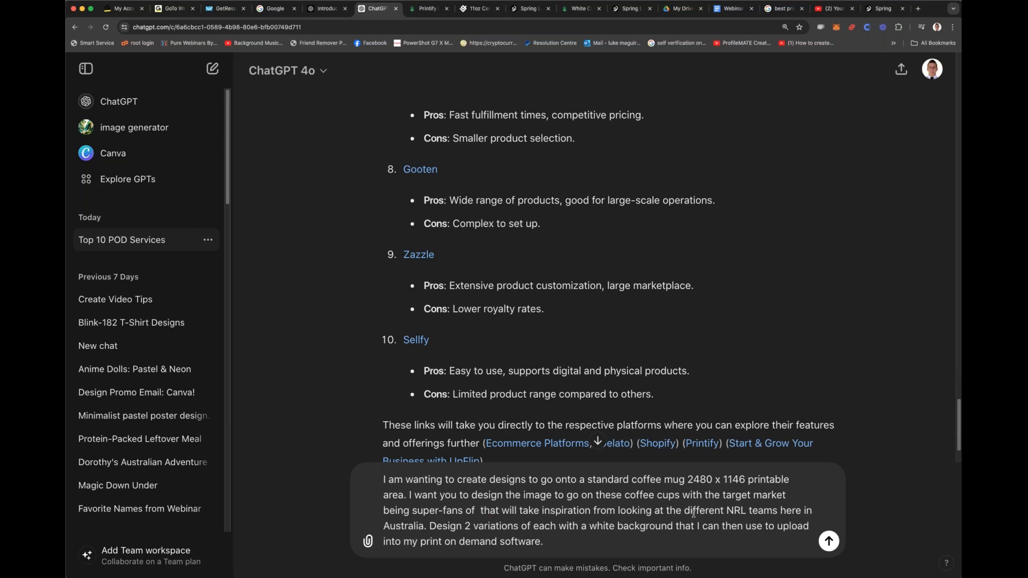
{"action": "type", "text": "every "}
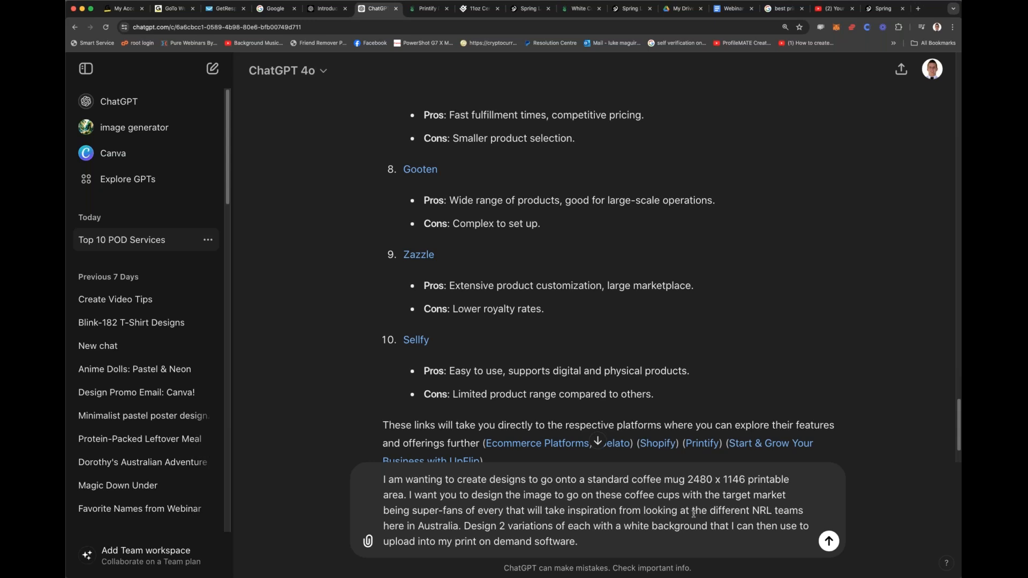
{"action": "type", "text": "NRL team "}
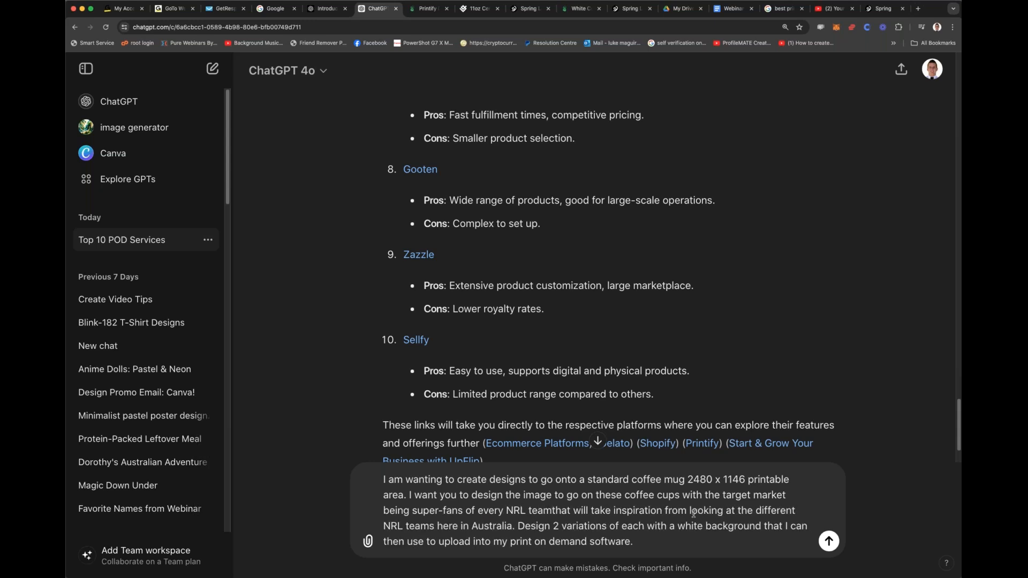
{"action": "type", "text": "in Australia"}
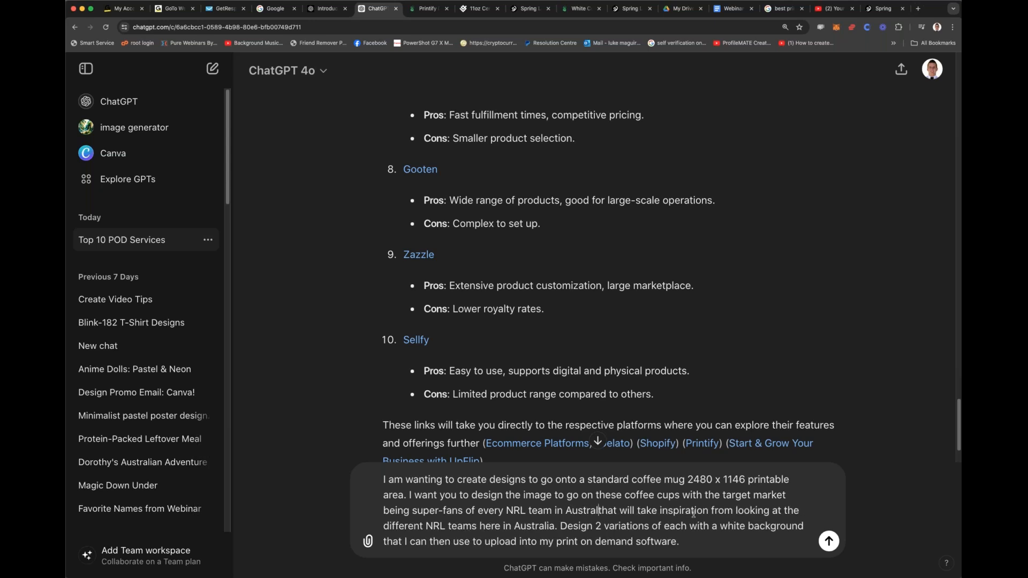
{"action": "type", "text": " (crea"}
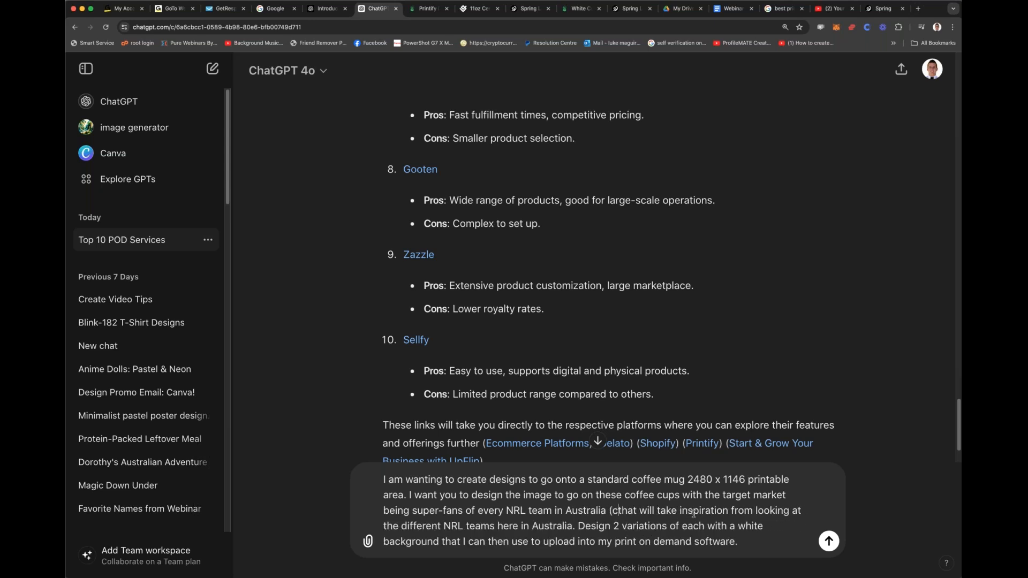
{"action": "type", "text": "te 2 varia"}
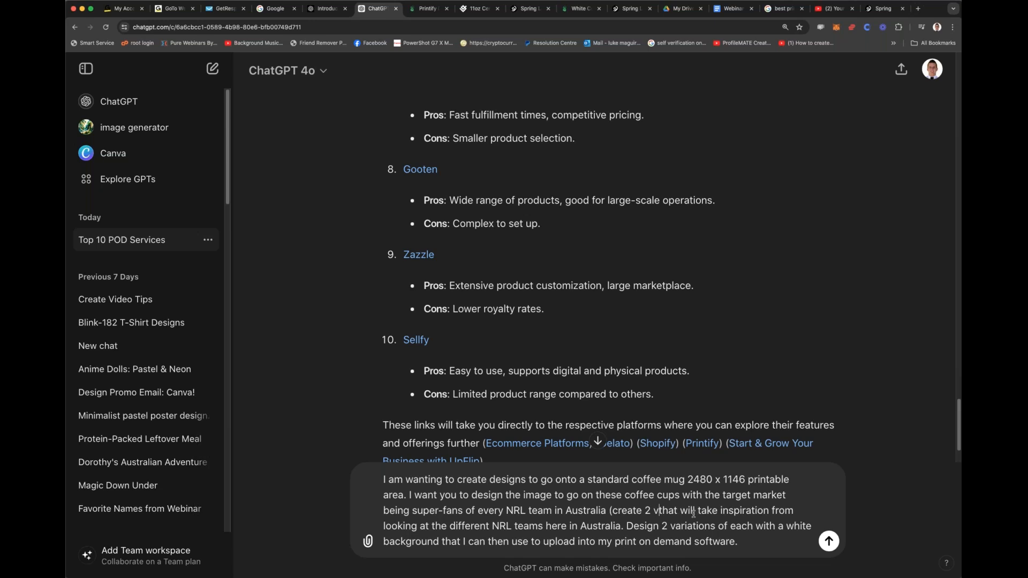
{"action": "type", "text": "tions for each te"}
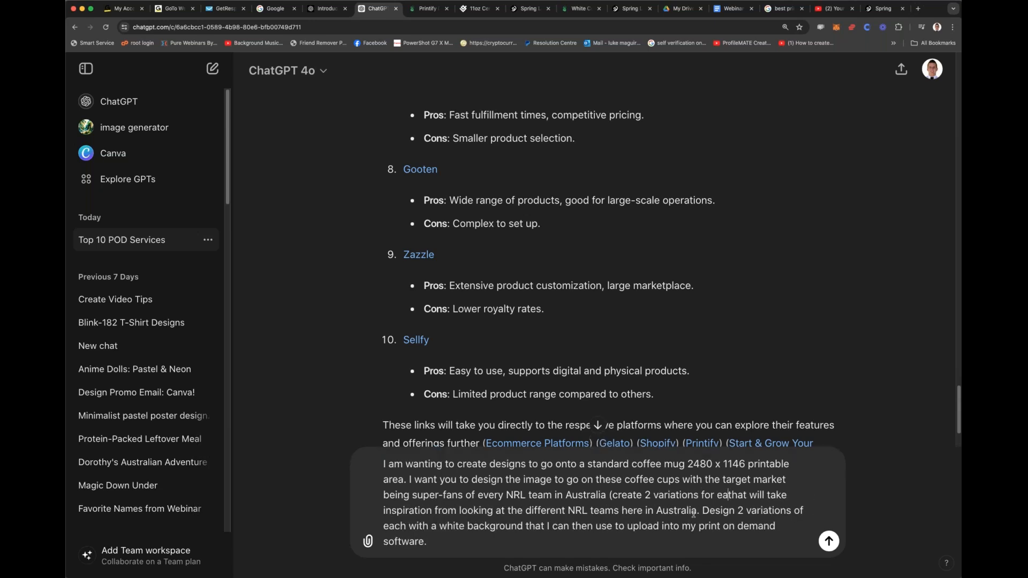
{"action": "type", "text": "ach)"}
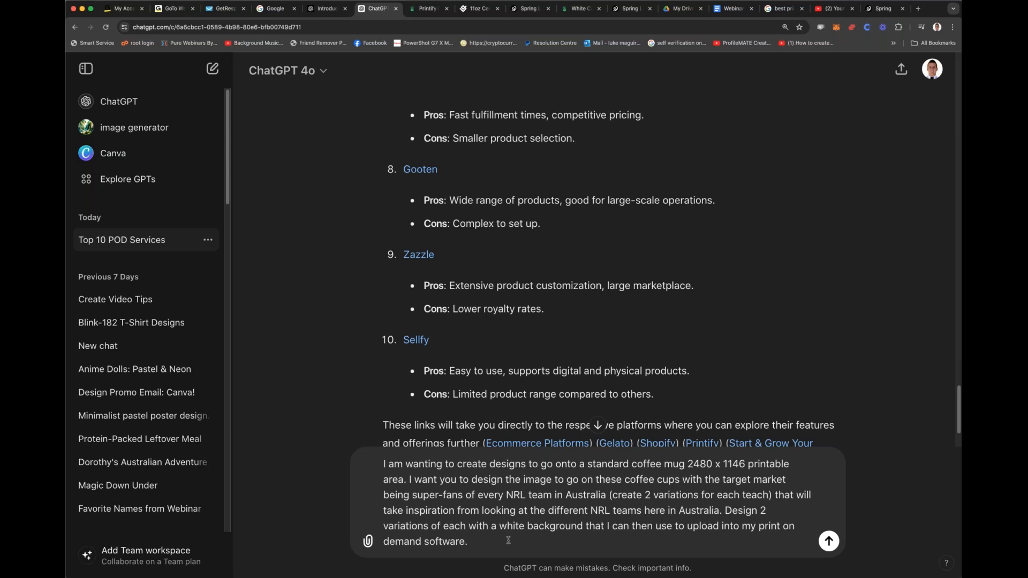
Step: Add "(create 2 variations for each teach)" after the inserted "every NRL team in Australia" and submit the mug design prompt
{"action": "key", "text": "Return"}
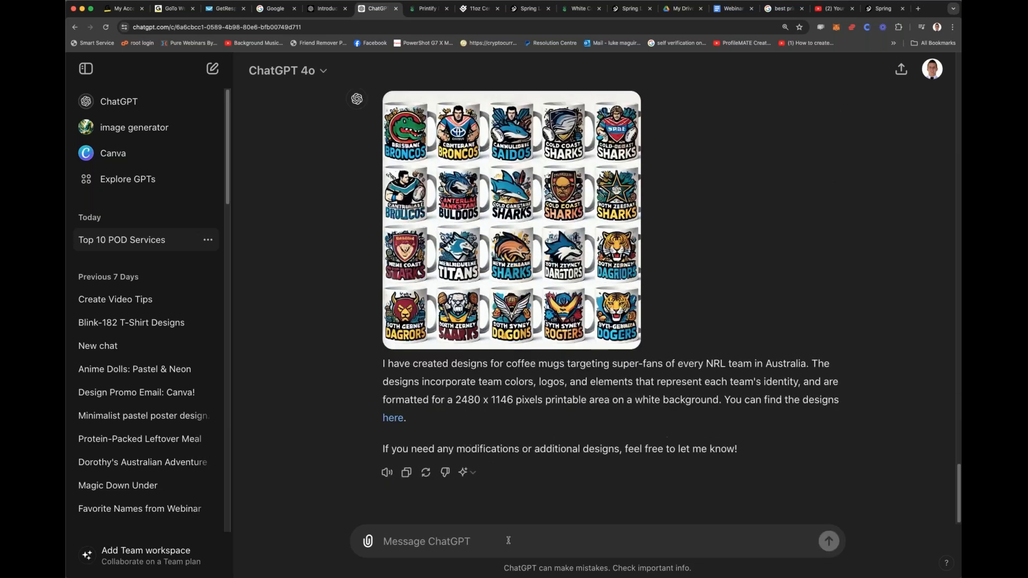
Step: Send the follow-up request "Awesome can you create individual files for each cup here and include just the design without the cup"
{"action": "type", "text": "Awe"}
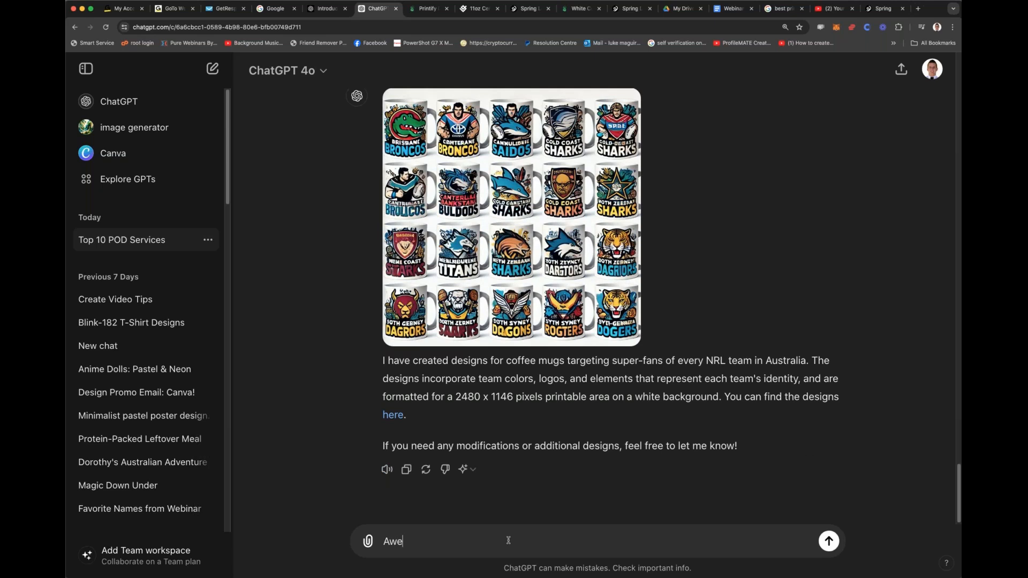
{"action": "type", "text": "some can you create individual files "}
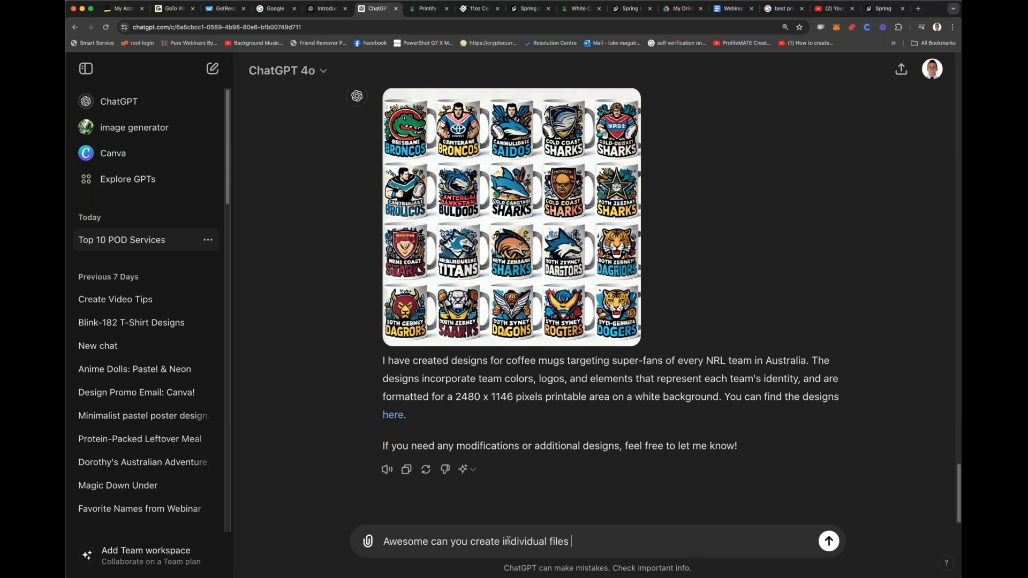
{"action": "type", "text": "for each cup here and include j"}
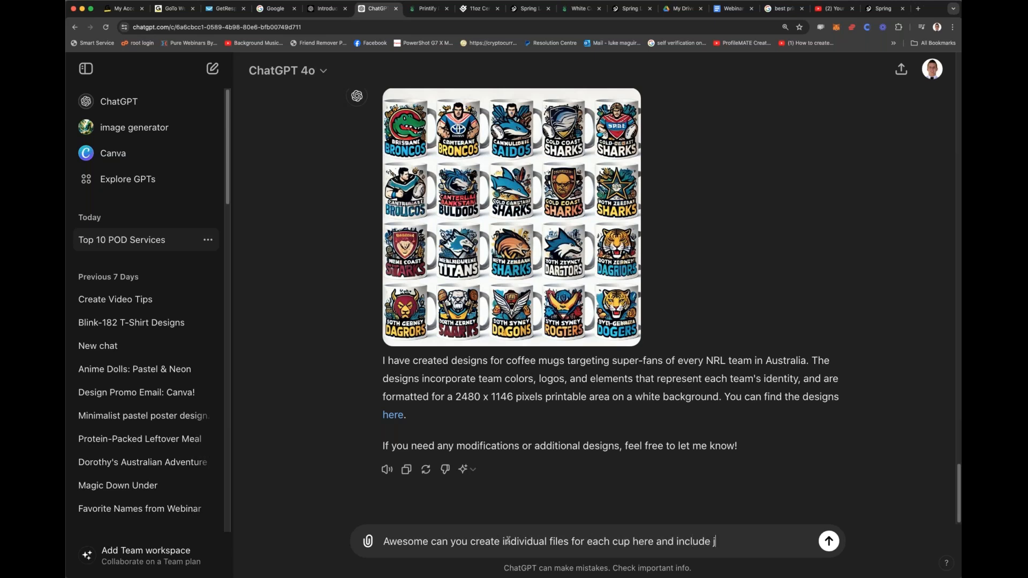
{"action": "type", "text": "ust the design witho"}
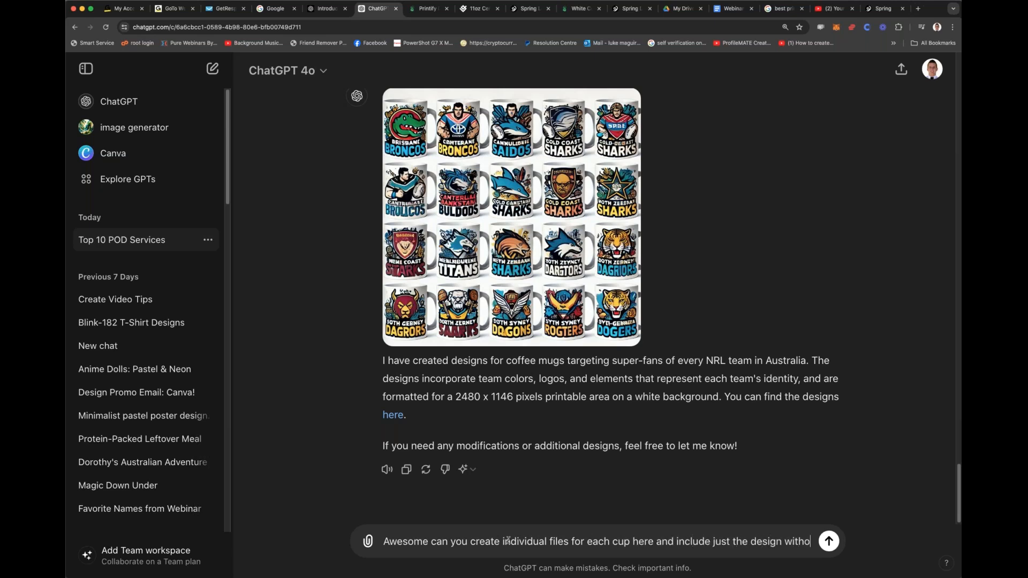
{"action": "type", "text": "ut the cup"}
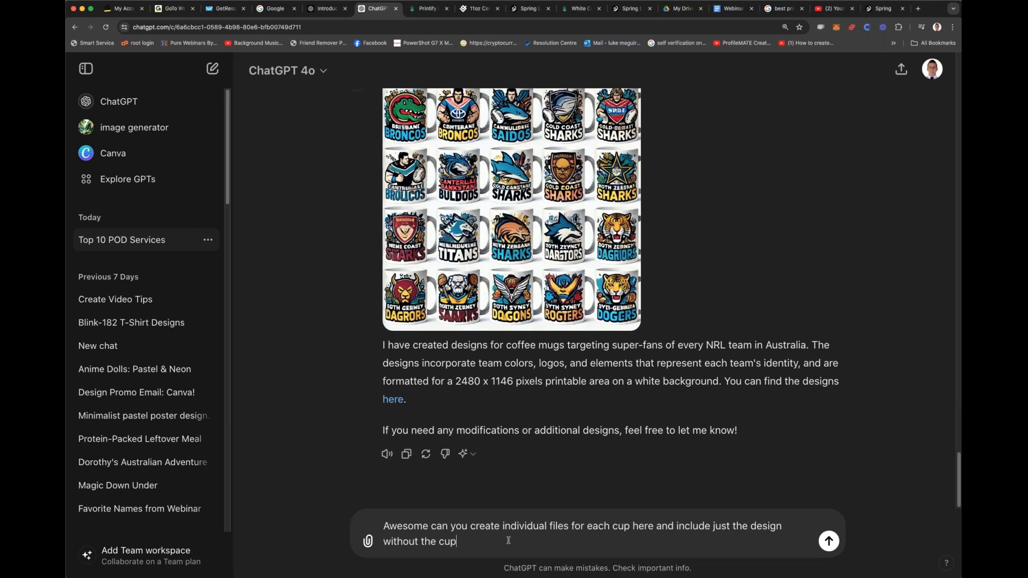
{"action": "key", "text": "Return"}
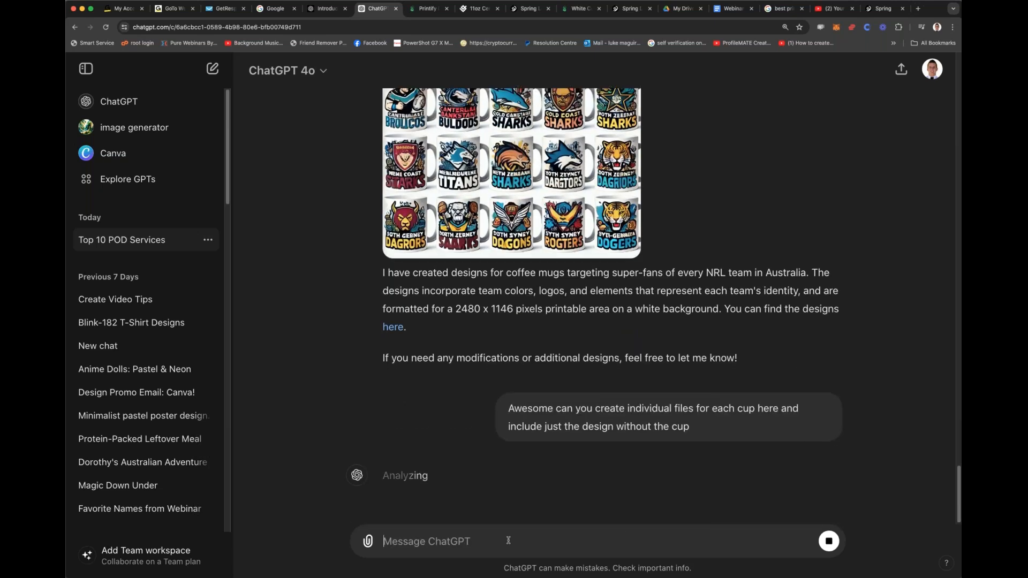
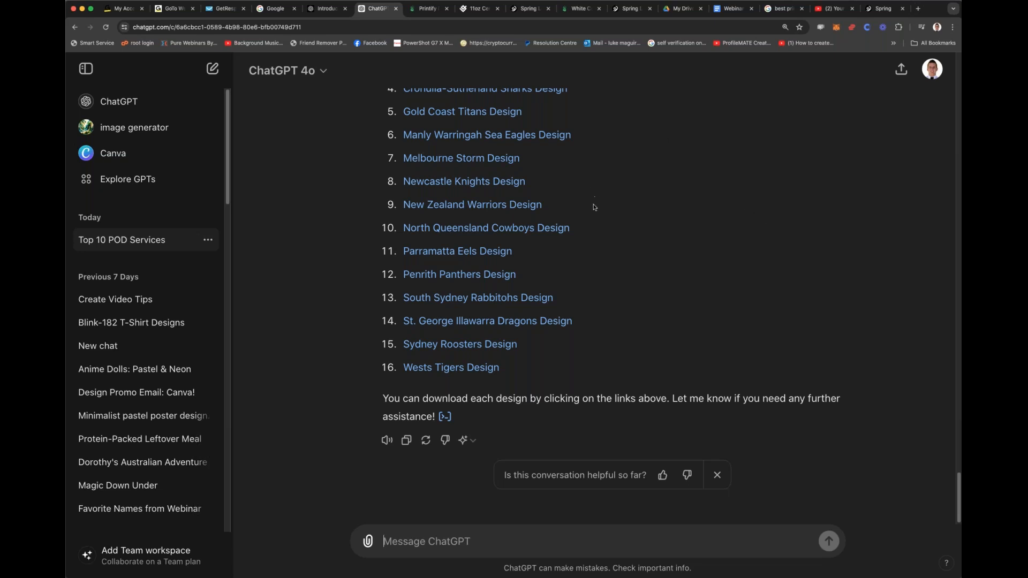
Step: Download the Gold Coast Titans design file from the list of individual team designs and check it
{"action": "scroll", "coordinate": [578, 237], "scroll_direction": "up", "scroll_amount": 2}
{"action": "left_click", "coordinate": [462, 175]}
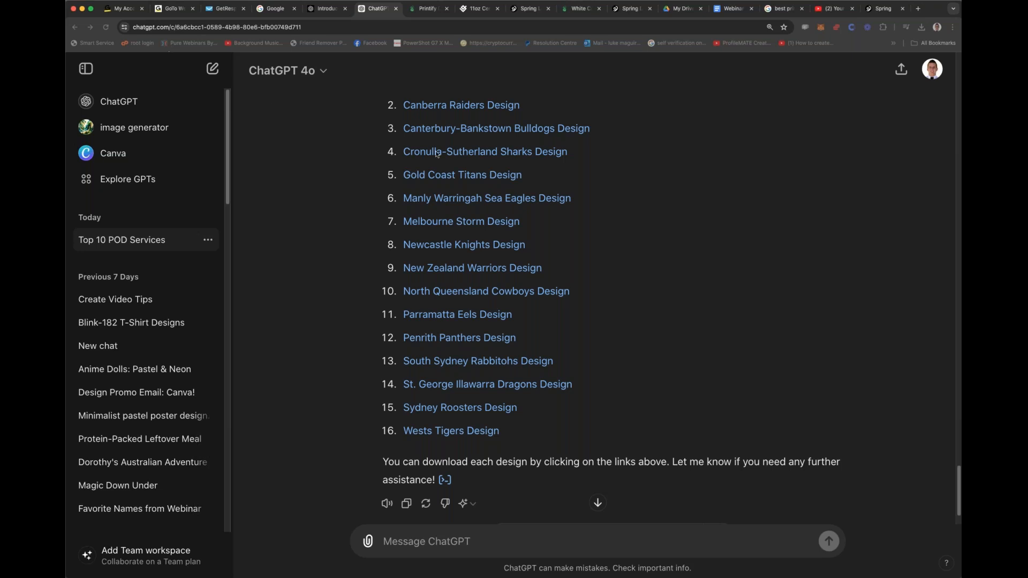
{"action": "double_click", "coordinate": [464, 175]}
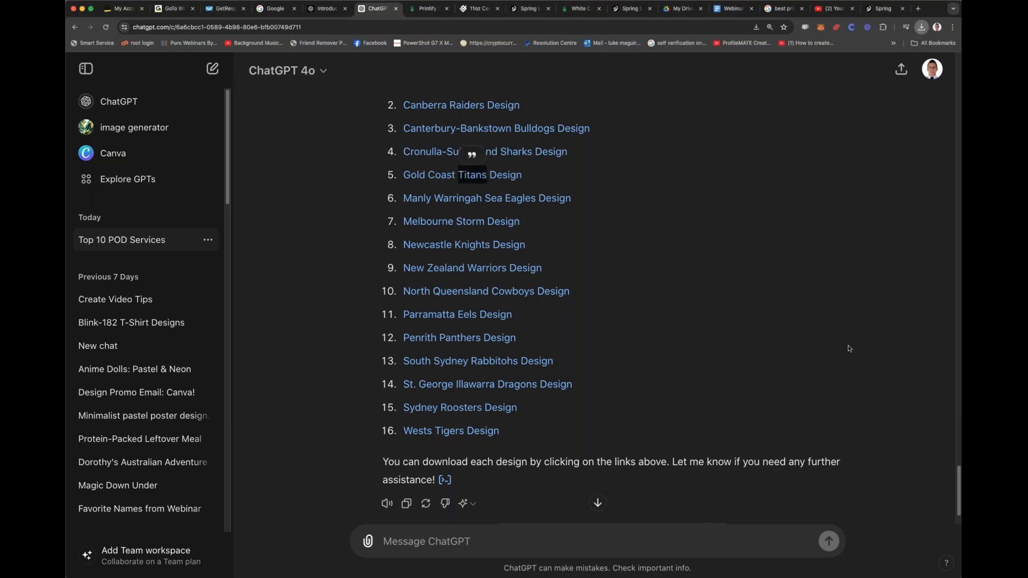
{"action": "left_click", "coordinate": [884, 475]}
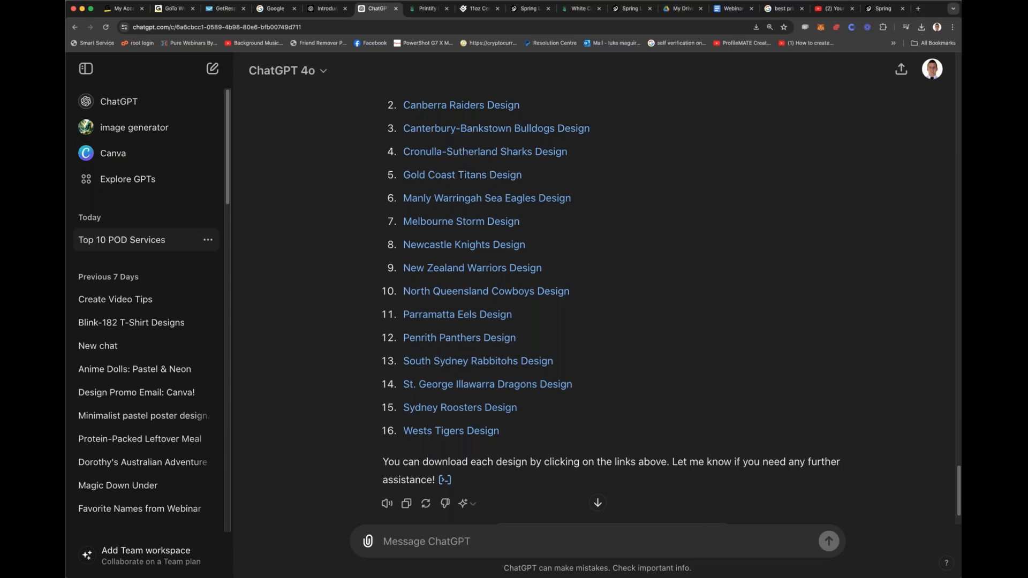
{"action": "left_click", "coordinate": [875, 571]}
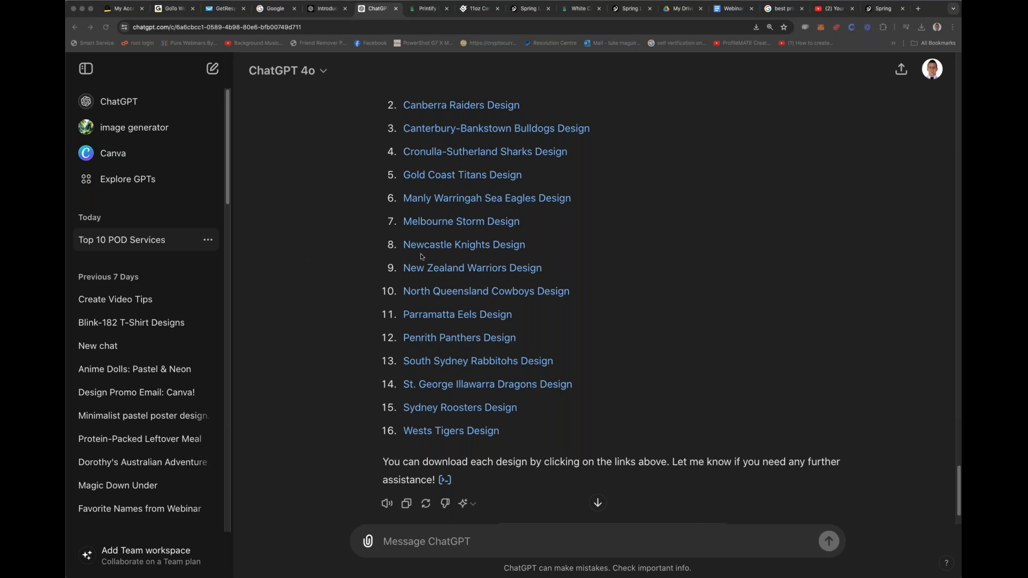
Step: Send the message "the files come back as blank with no image on it. can you try again just for number 5"
{"action": "scroll", "coordinate": [420, 256], "scroll_direction": "up", "scroll_amount": 5}
{"action": "scroll", "coordinate": [437, 250], "scroll_direction": "down", "scroll_amount": 4}
{"action": "scroll", "coordinate": [437, 250], "scroll_direction": "down", "scroll_amount": 3}
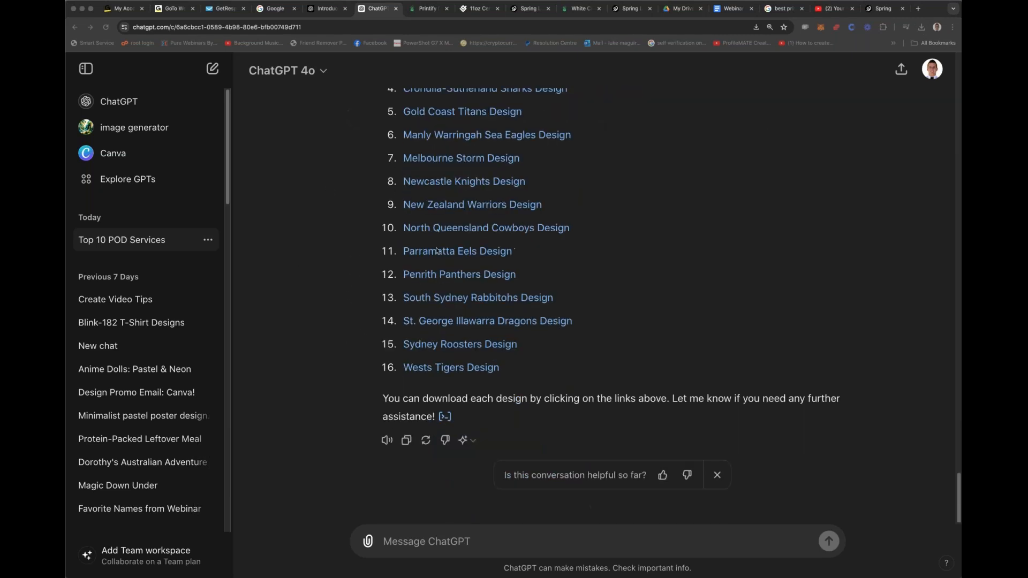
{"action": "left_click", "coordinate": [509, 549]}
{"action": "type", "text": "the files come ba"}
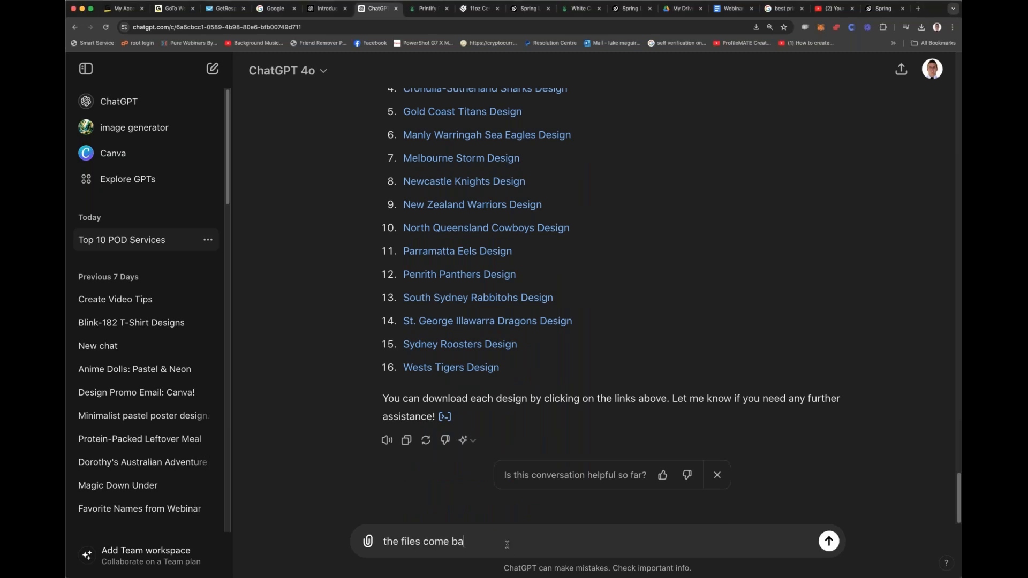
{"action": "type", "text": "ck as blank with no image on it. can you try again just for number 5"}
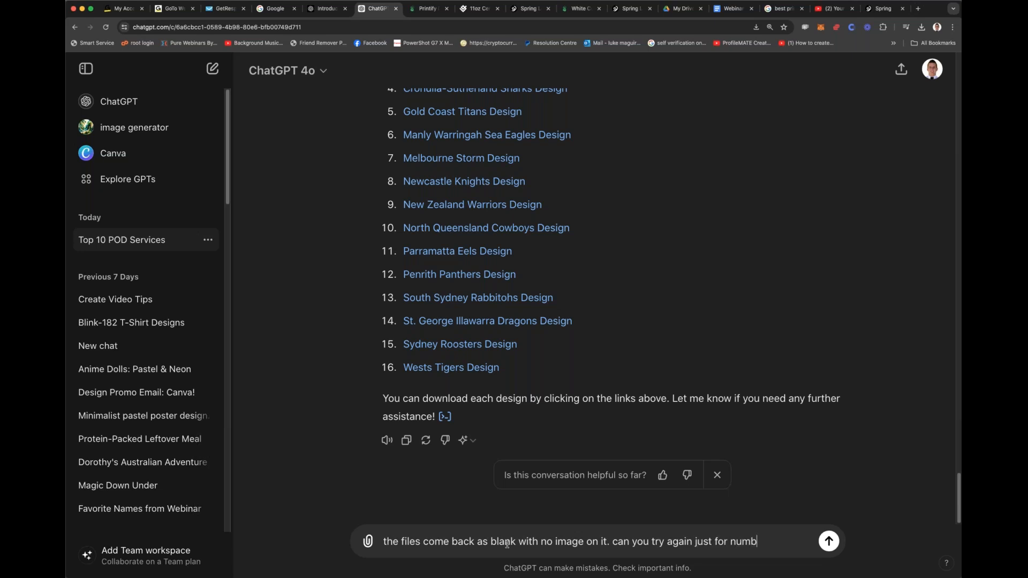
{"action": "key", "text": "Return"}
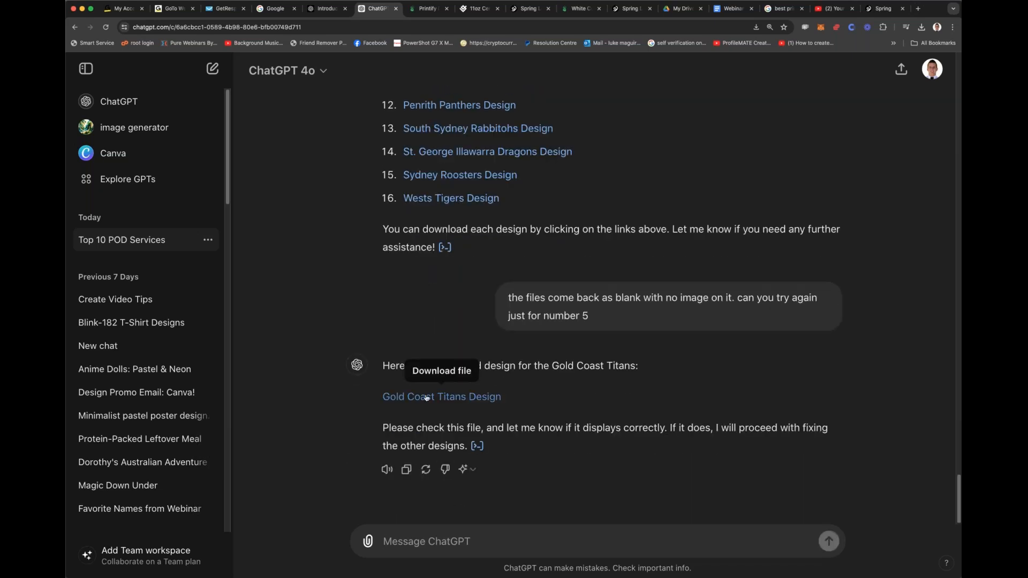
Step: Download the corrected Gold Coast Titans design and the combined designs file linked under the generated mug image
{"action": "left_click", "coordinate": [441, 397]}
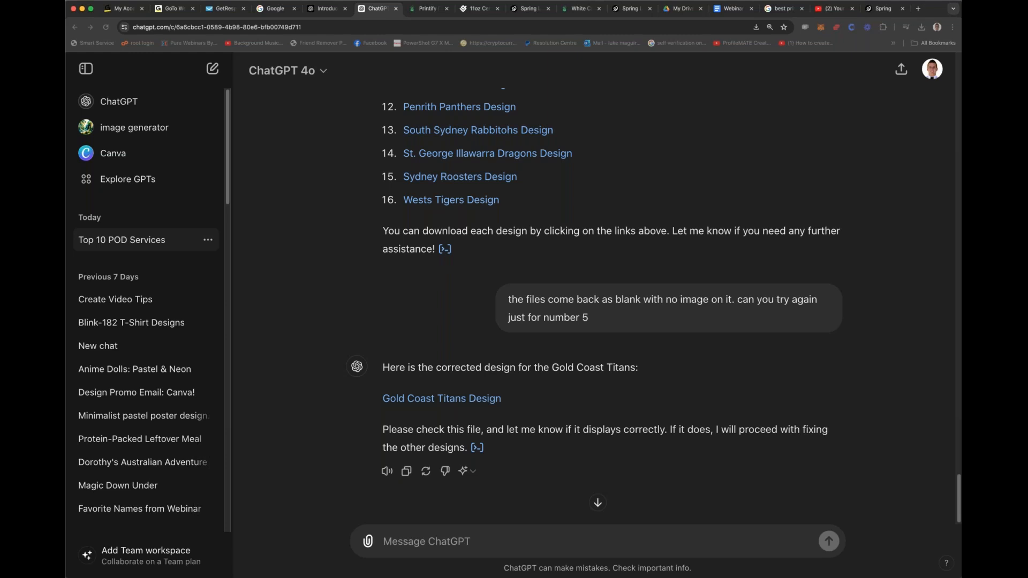
{"action": "scroll", "coordinate": [493, 259], "scroll_direction": "up", "scroll_amount": 15}
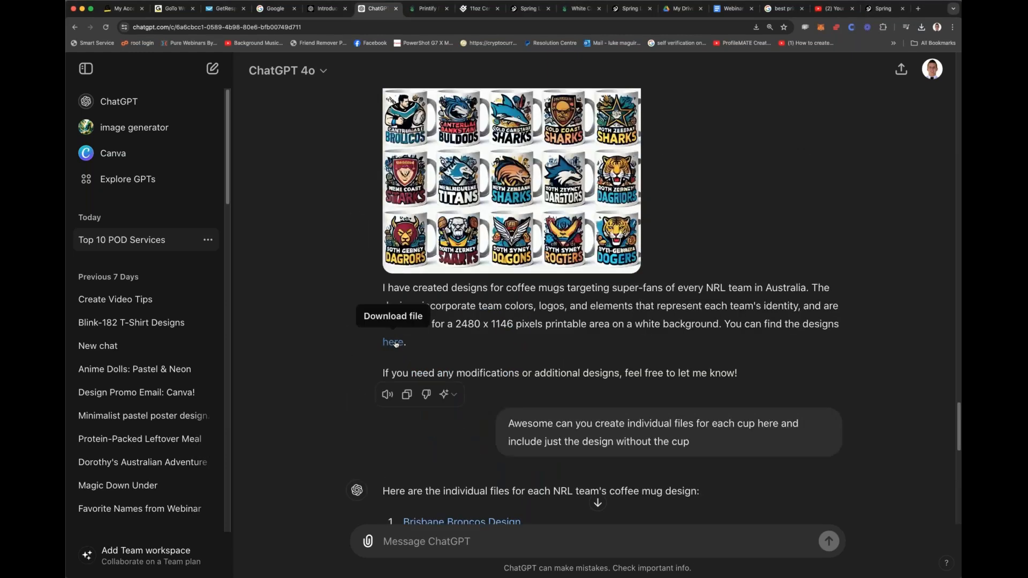
{"action": "left_click", "coordinate": [395, 344]}
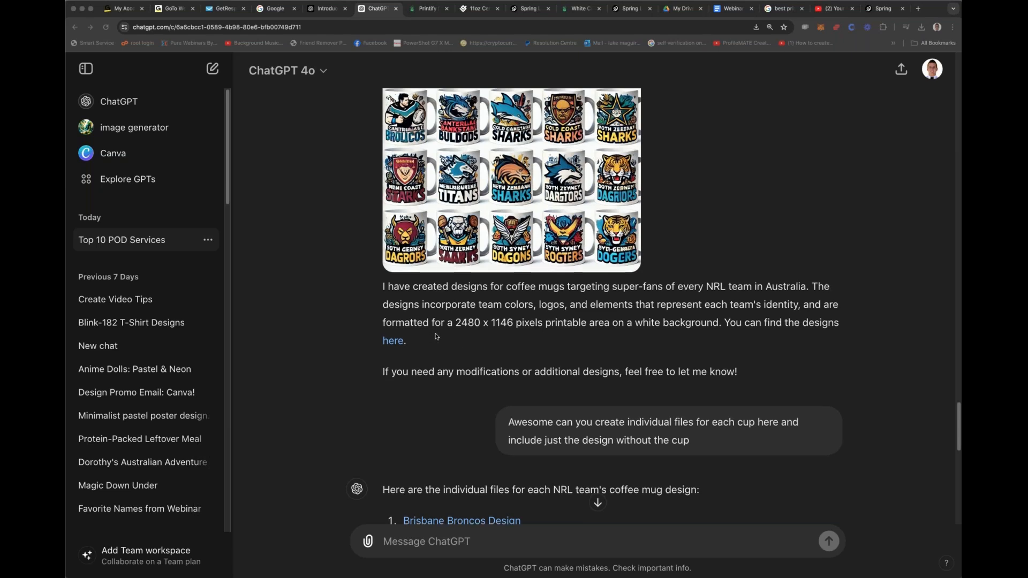
Step: Send the request "can you create this into a png file" and download the Gold Coast Titans Design (PNG) file
{"action": "scroll", "coordinate": [594, 500], "scroll_direction": "down", "scroll_amount": 15}
{"action": "left_click", "coordinate": [473, 536]}
{"action": "type", "text": "can you create "}
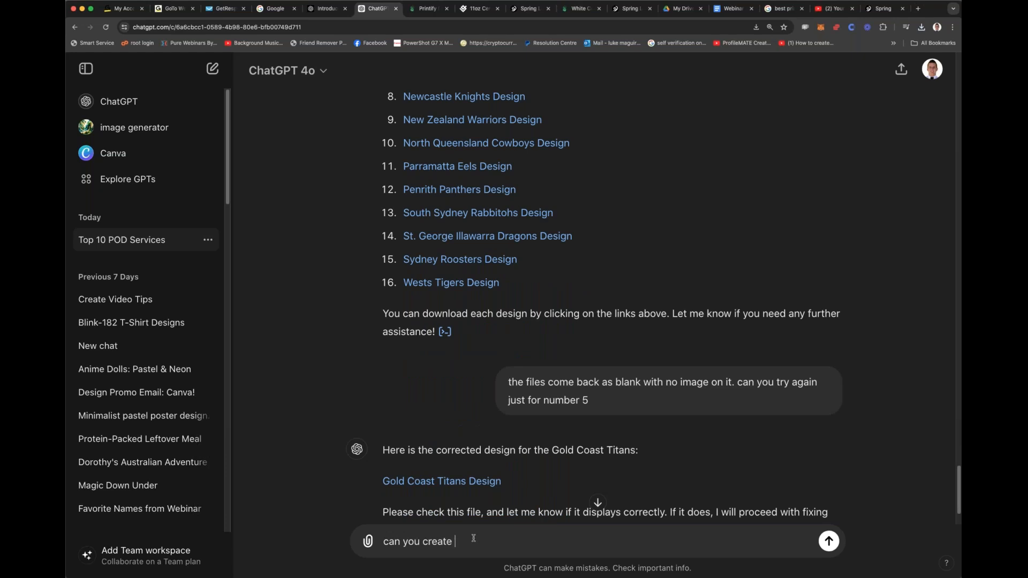
{"action": "type", "text": "this into a png file"}
{"action": "key", "text": "Return"}
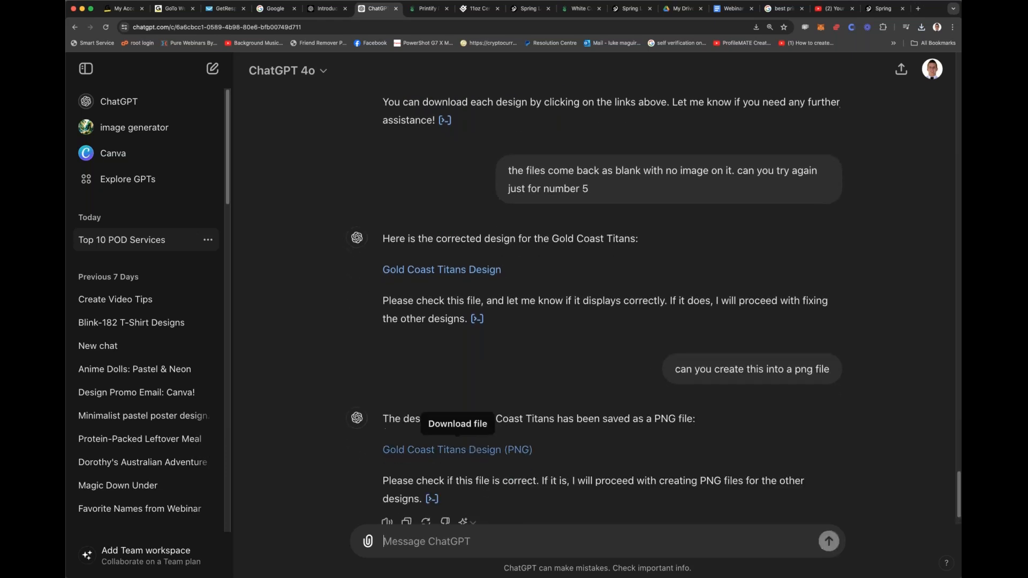
{"action": "left_click", "coordinate": [495, 405]}
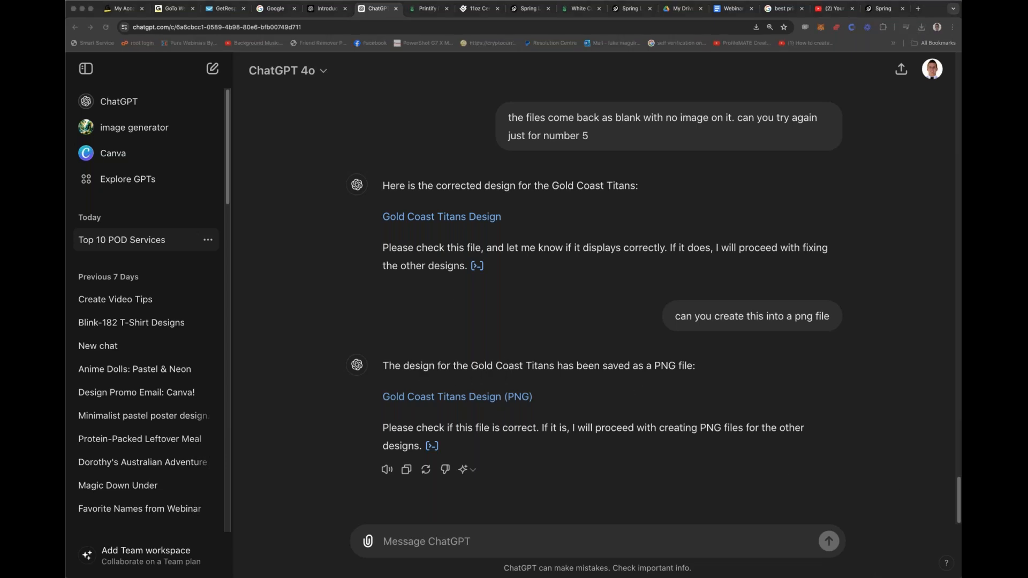
Step: Start a new message with "let's try this again:" followed by a copy of the original coffee mug design prompt
{"action": "scroll", "coordinate": [308, 229], "scroll_direction": "up", "scroll_amount": 20}
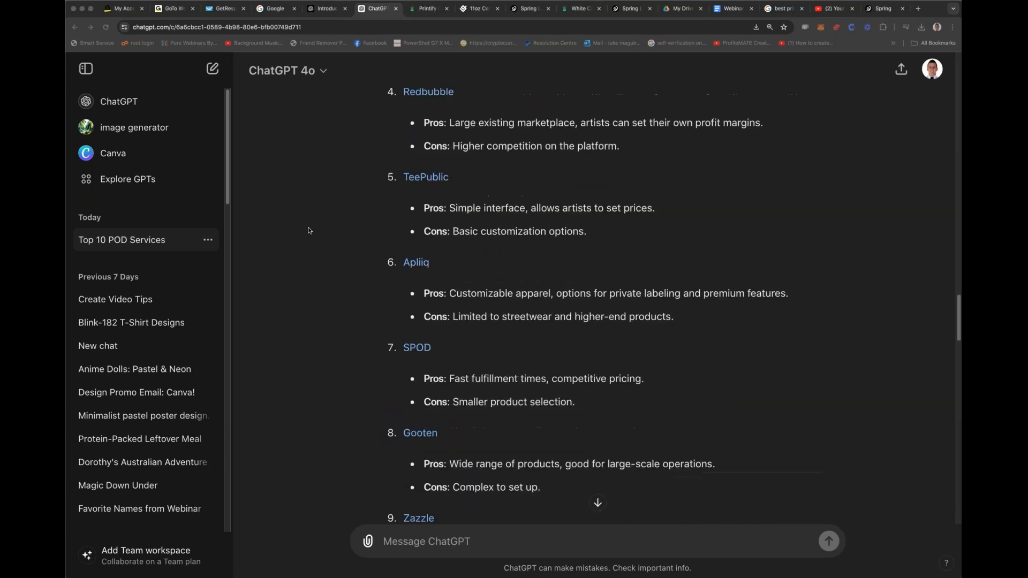
{"action": "scroll", "coordinate": [309, 230], "scroll_direction": "down", "scroll_amount": 6}
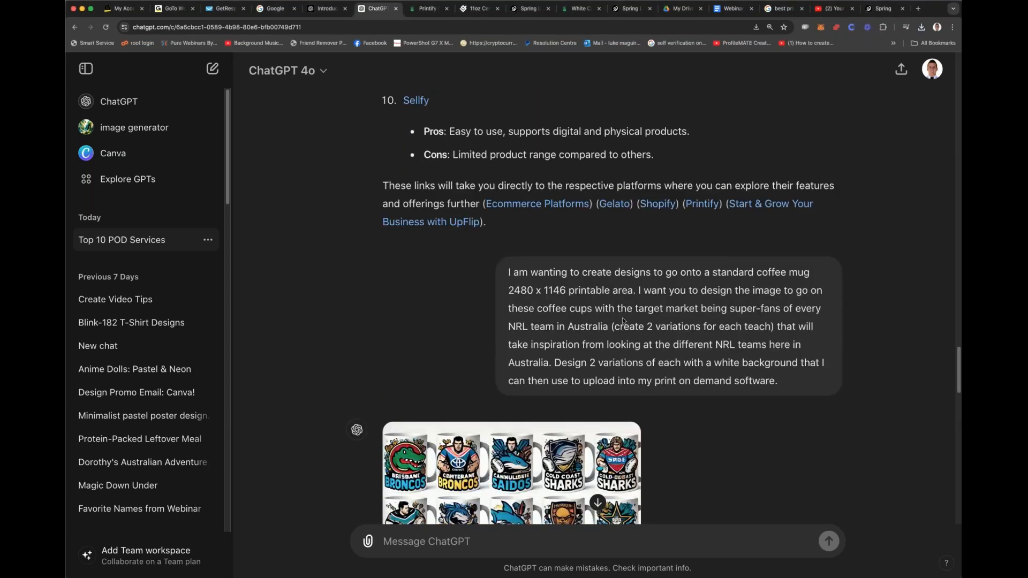
{"action": "left_click_drag", "start_coordinate": [778, 383], "coordinate": [508, 276]}
{"action": "key", "text": "super+c"}
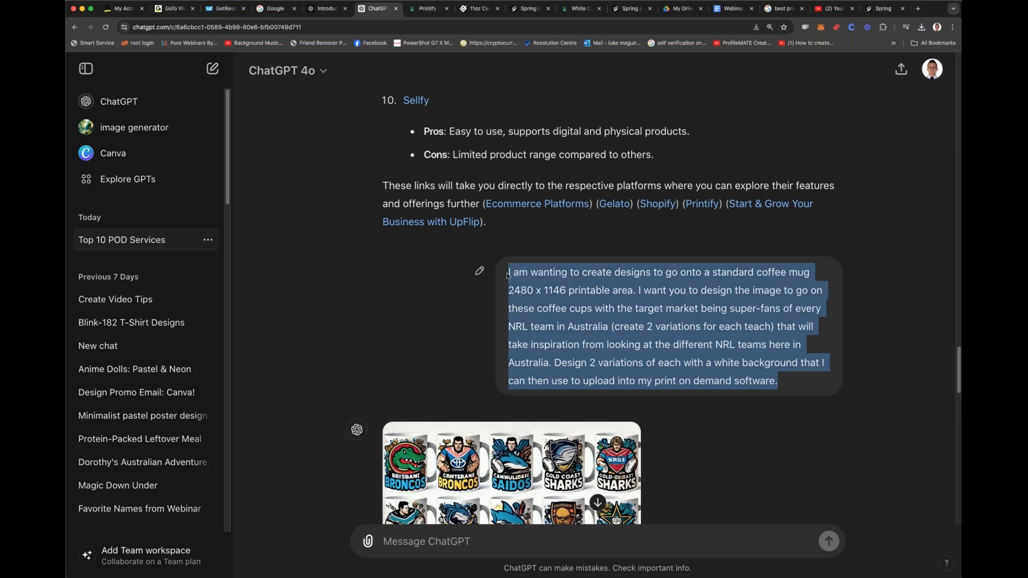
{"action": "left_click", "coordinate": [597, 502]}
{"action": "type", "text": "let's try this again :"}
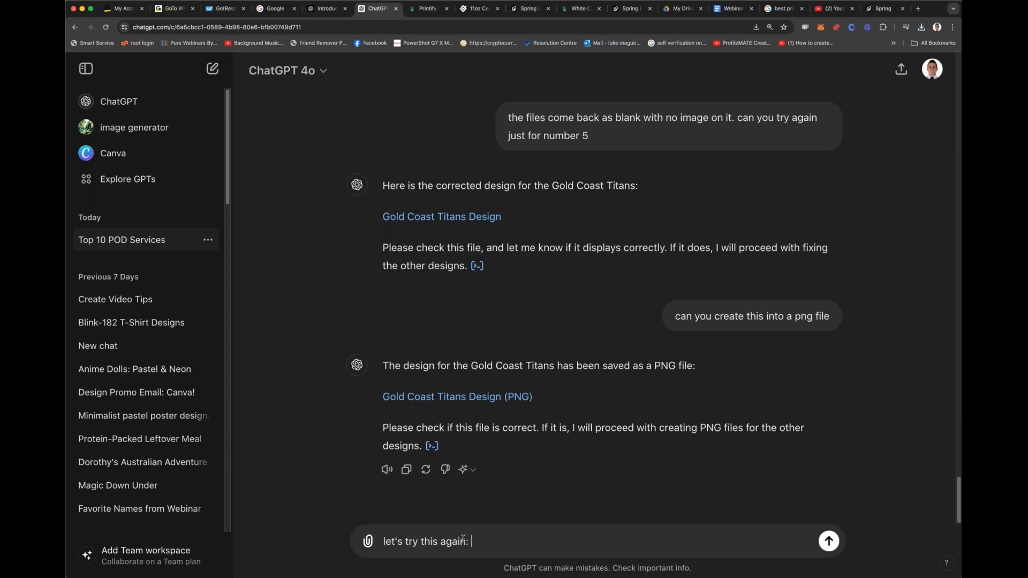
{"action": "key", "text": "super+v"}
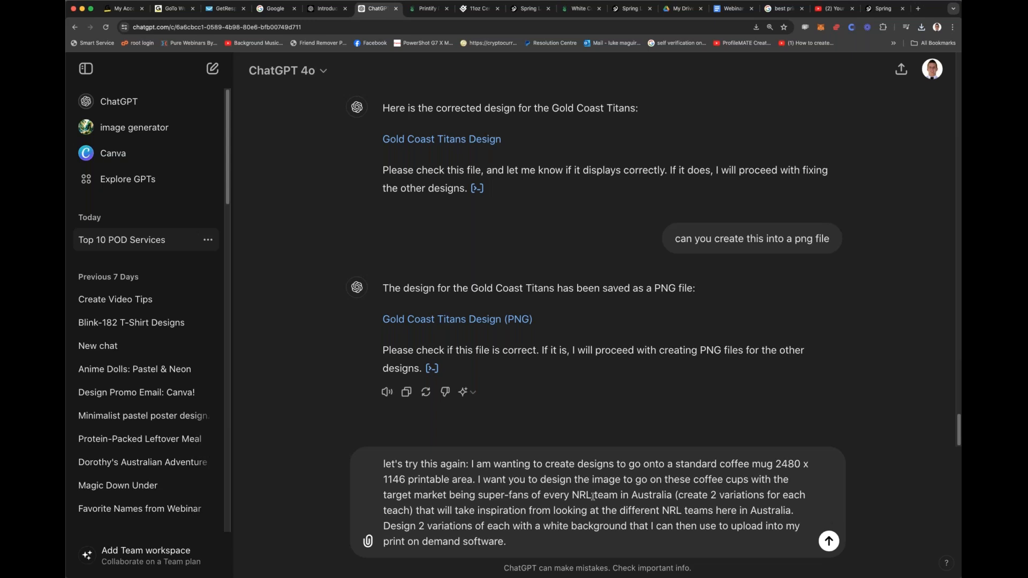
Step: In the prompt, replace "in Australia (create 2 variations for each teach)" after "every NRL team" with "the gold coast titans."
{"action": "left_click_drag", "start_coordinate": [621, 496], "coordinate": [415, 507]}
{"action": "type", "text": "tje gp"}
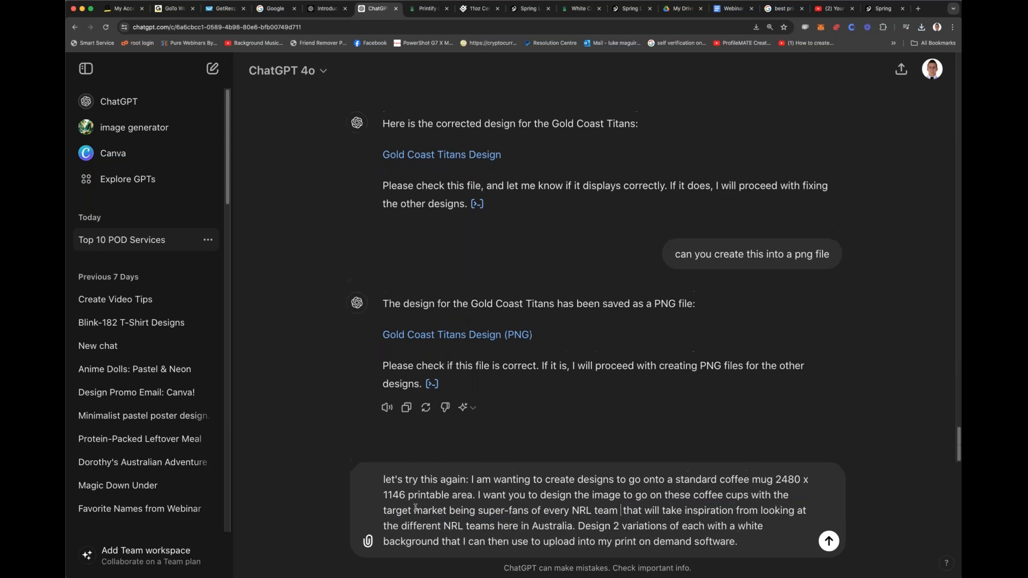
{"action": "key", "text": "BackSpace"}
{"action": "key", "text": "BackSpace"}
{"action": "key", "text": "BackSpace"}
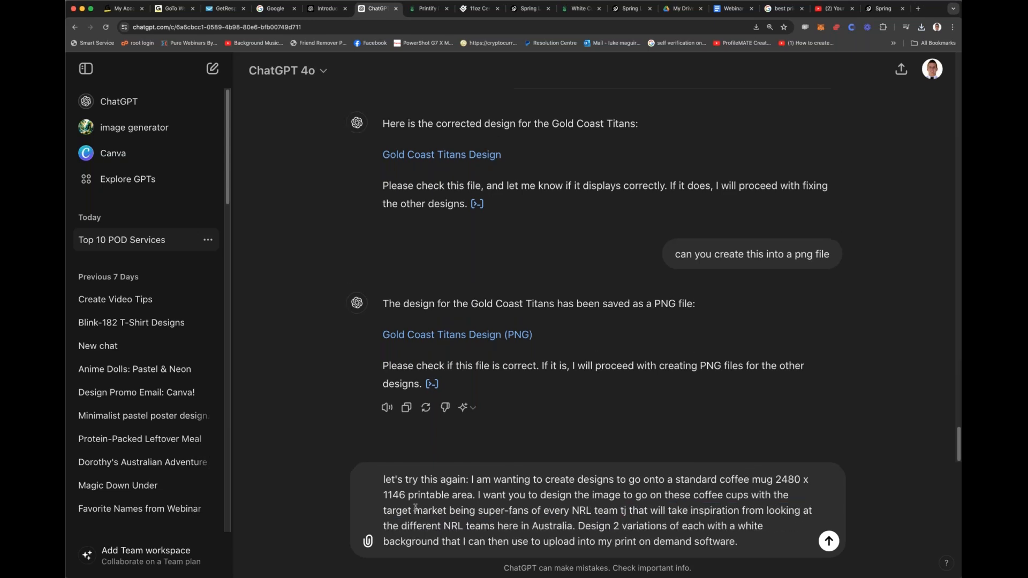
{"action": "key", "text": "BackSpace"}
{"action": "key", "text": "BackSpace"}
{"action": "type", "text": "he gold c"}
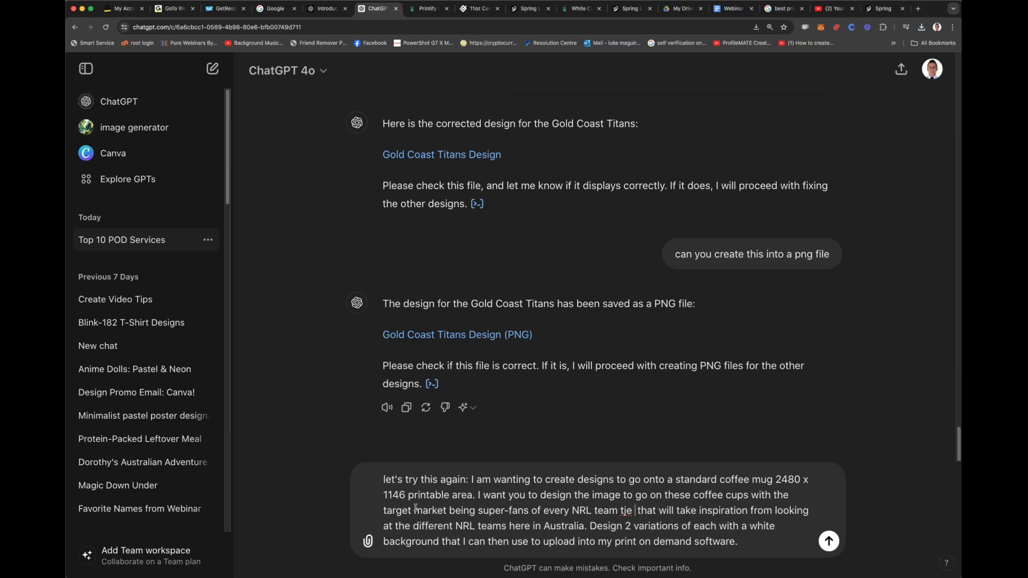
{"action": "type", "text": "oast tit"}
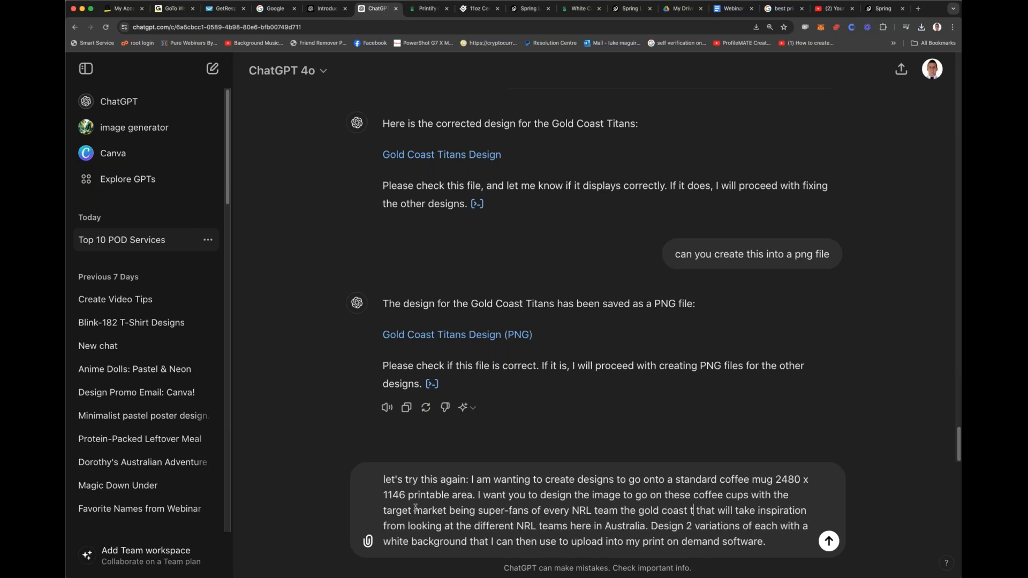
{"action": "type", "text": "ans."}
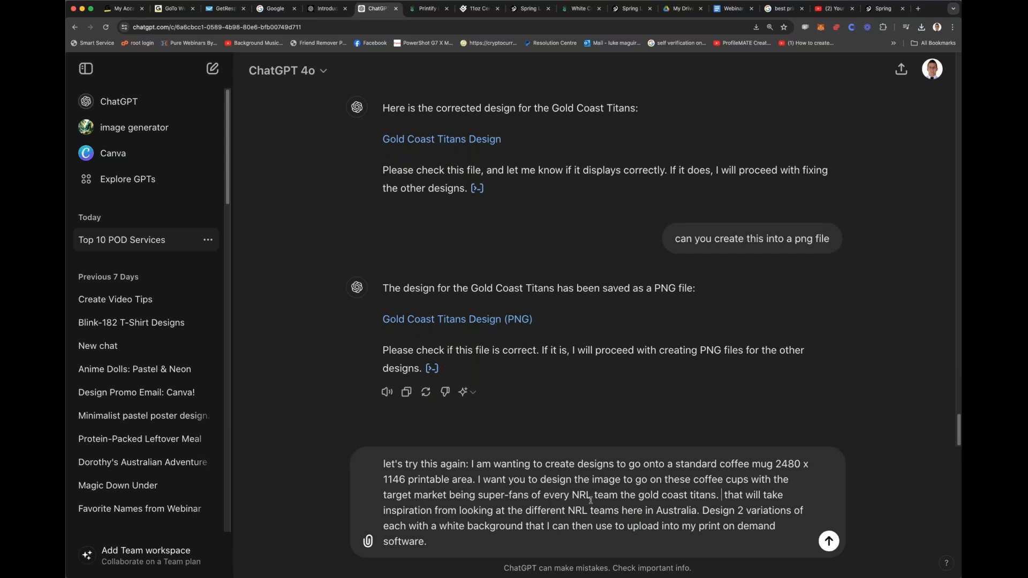
Step: Replace "different NRL teams" in the prompt with "GC titans usual design work"
{"action": "left_click_drag", "start_coordinate": [523, 511], "coordinate": [620, 511]}
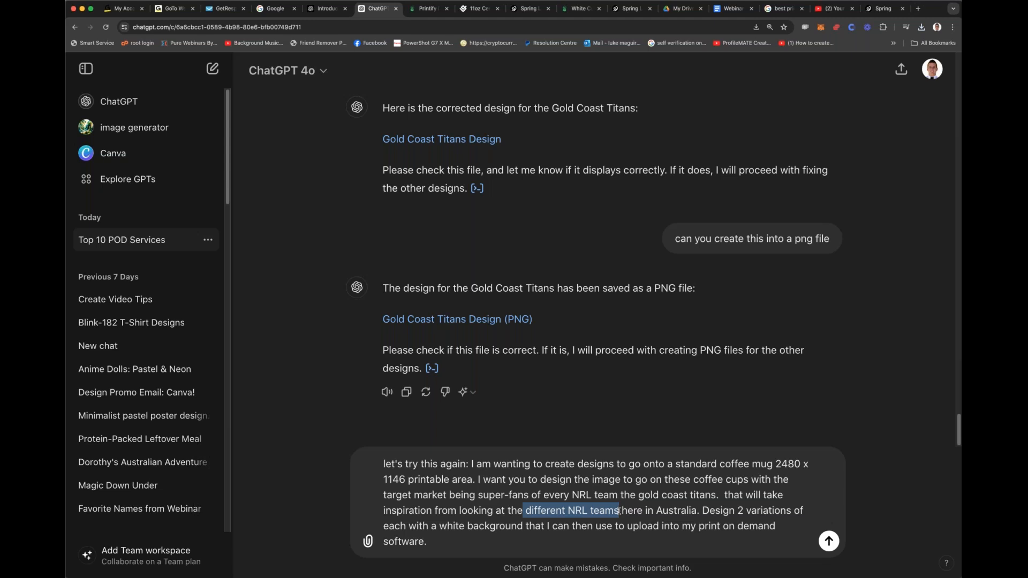
{"action": "type", "text": "GC"}
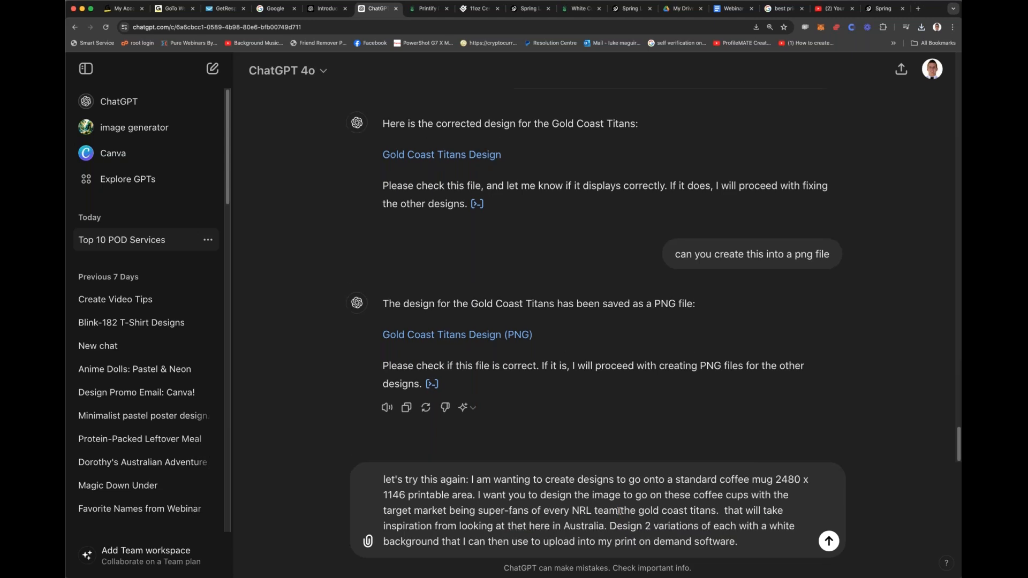
{"action": "type", "text": " titans"}
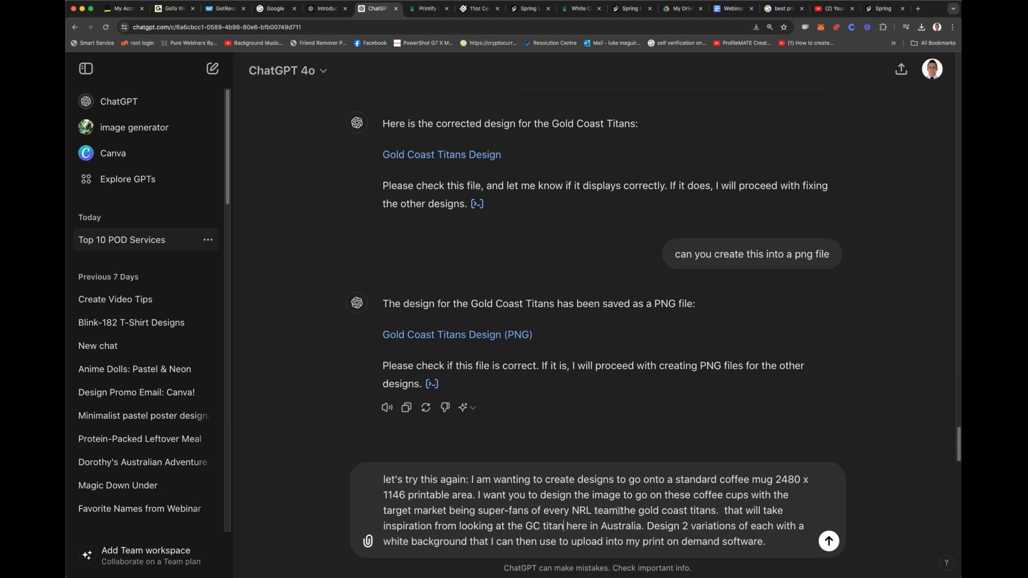
{"action": "type", "text": " usual design"}
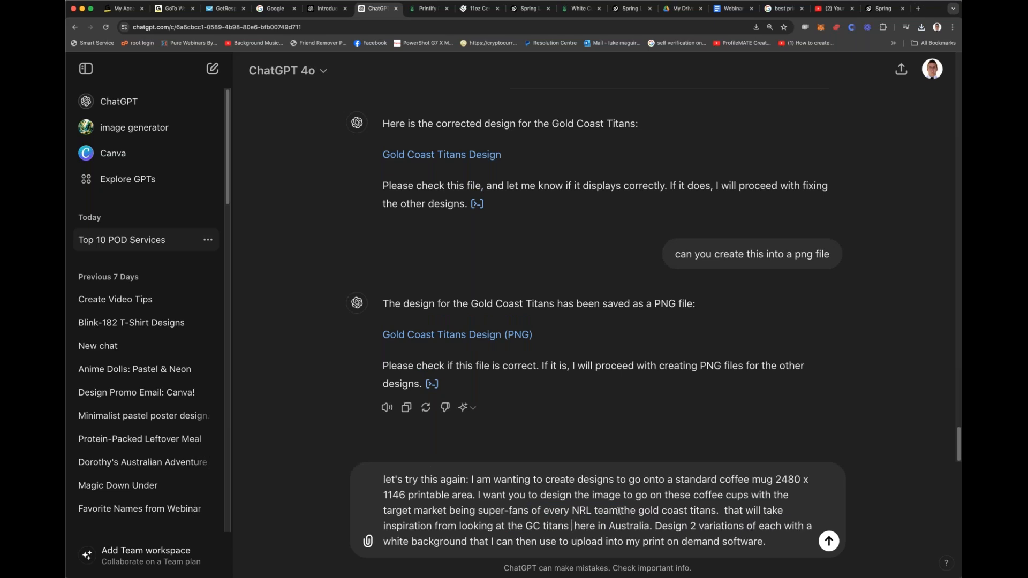
{"action": "type", "text": " work"}
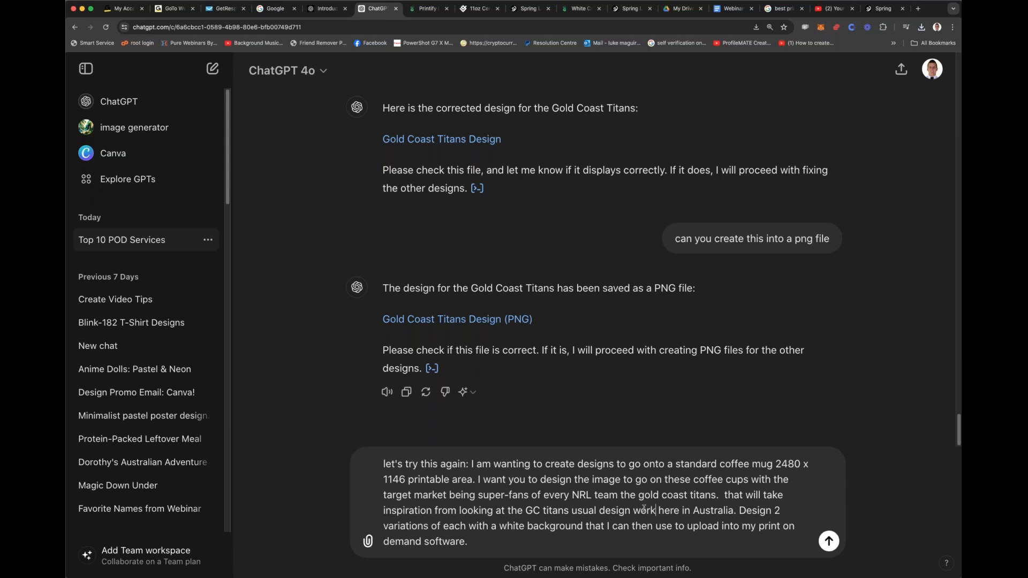
Step: Insert "and make it out like it's for VIP superfans only" after "here in Australia" in the prompt
{"action": "left_click", "coordinate": [735, 510]}
{"action": "type", "text": "and make"}
{"action": "type", "text": " it out like it's "}
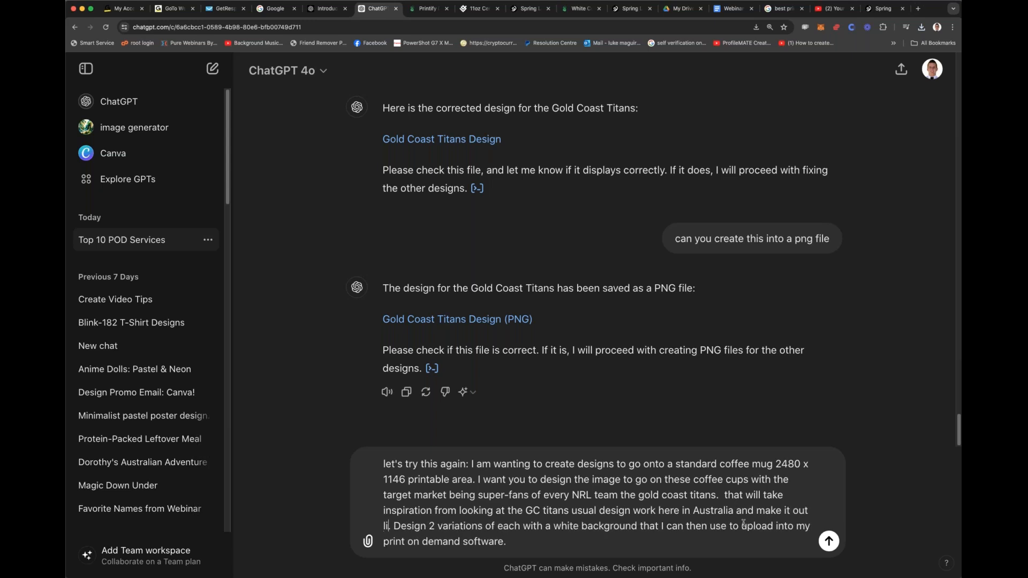
{"action": "type", "text": "for VIP "}
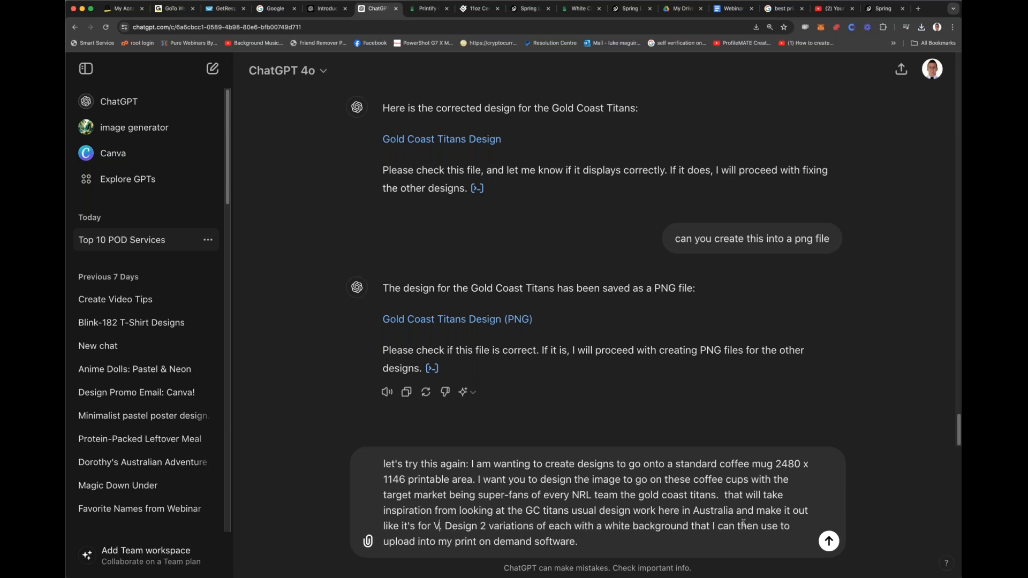
{"action": "type", "text": "superfans only"}
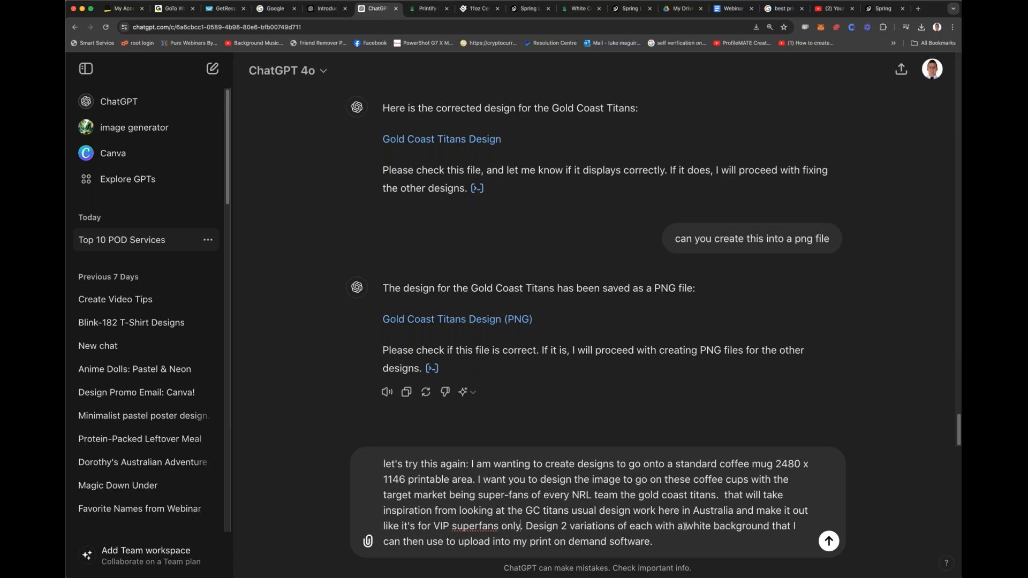
Step: Replace "white background" in the prompt with "trasparent background"
{"action": "double_click", "coordinate": [768, 526]}
{"action": "left_click_drag", "start_coordinate": [707, 526], "coordinate": [686, 525]}
{"action": "type", "text": "trasnaprent b"}
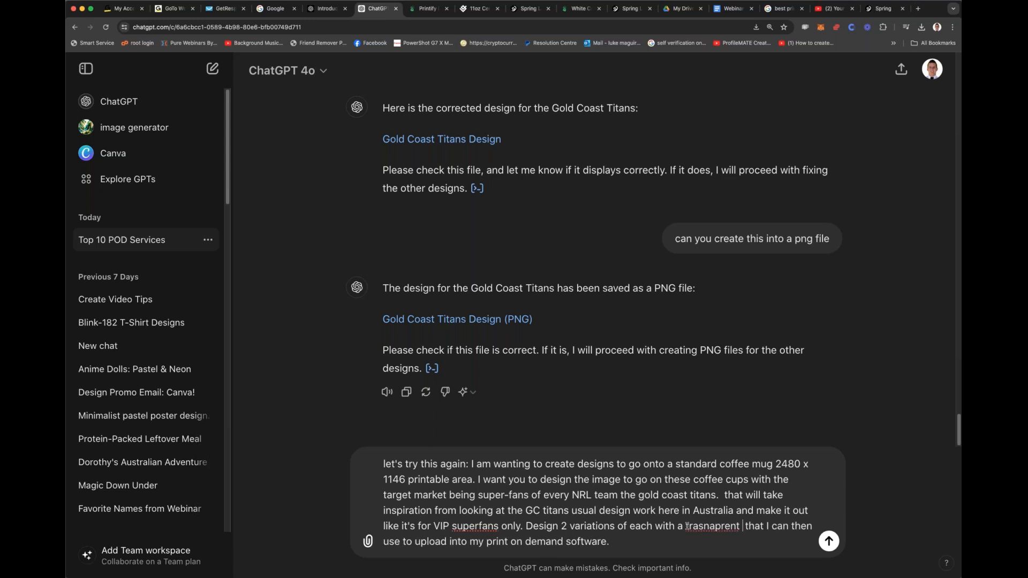
{"action": "key", "text": "BackSpace"}
{"action": "key", "text": "BackSpace"}
{"action": "key", "text": "BackSpace"}
{"action": "key", "text": "BackSpace"}
{"action": "key", "text": "BackSpace"}
{"action": "key", "text": "BackSpace"}
{"action": "key", "text": "BackSpace"}
{"action": "key", "text": "BackSpace"}
{"action": "key", "text": "BackSpace"}
{"action": "type", "text": "parent background"}
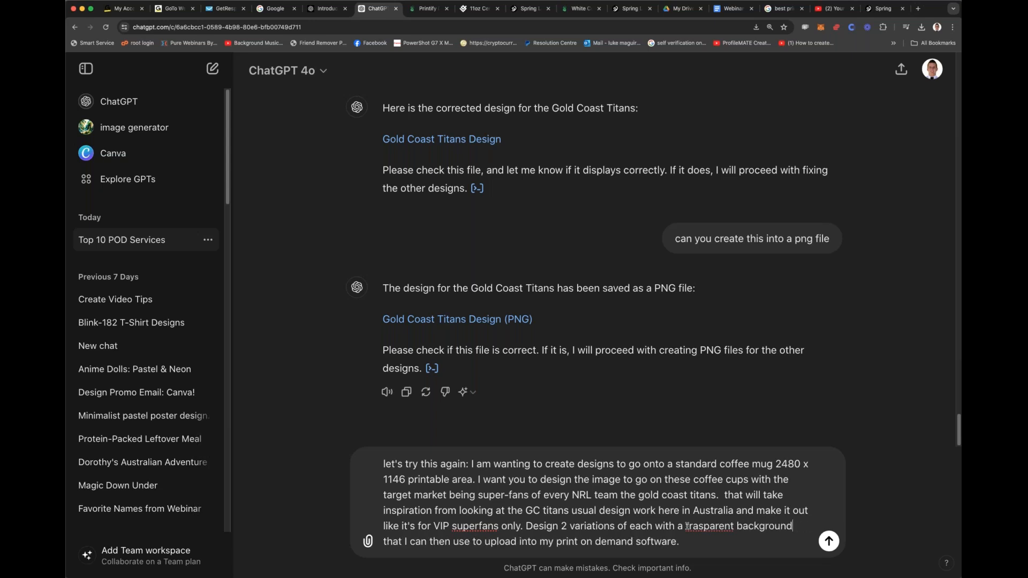
Step: End the prompt with "do not include the cup in it, just the image itself in PNG format." and send it
{"action": "left_click", "coordinate": [711, 538]}
{"action": "type", "text": "do not include the cup in it, "}
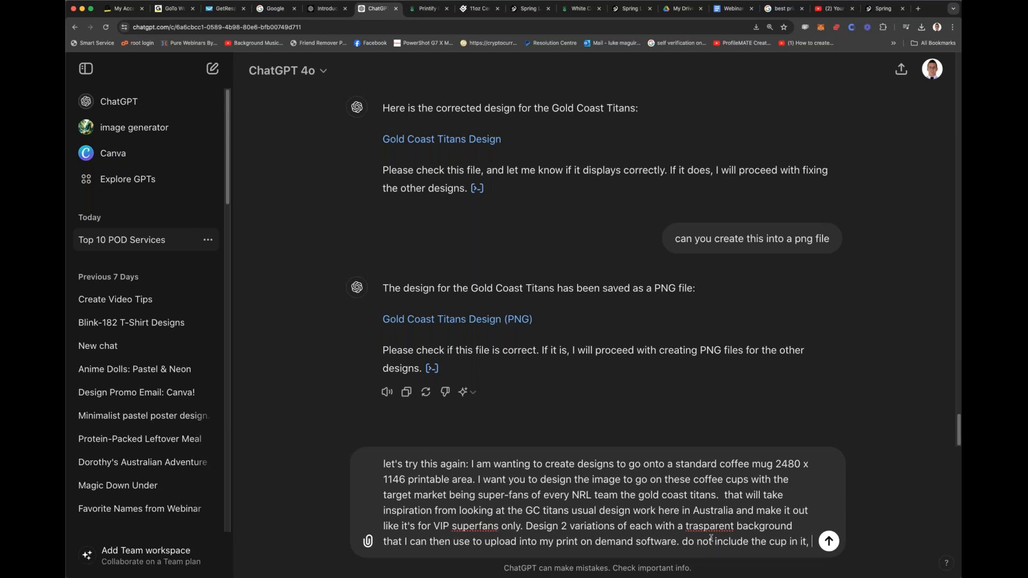
{"action": "type", "text": "just the file"}
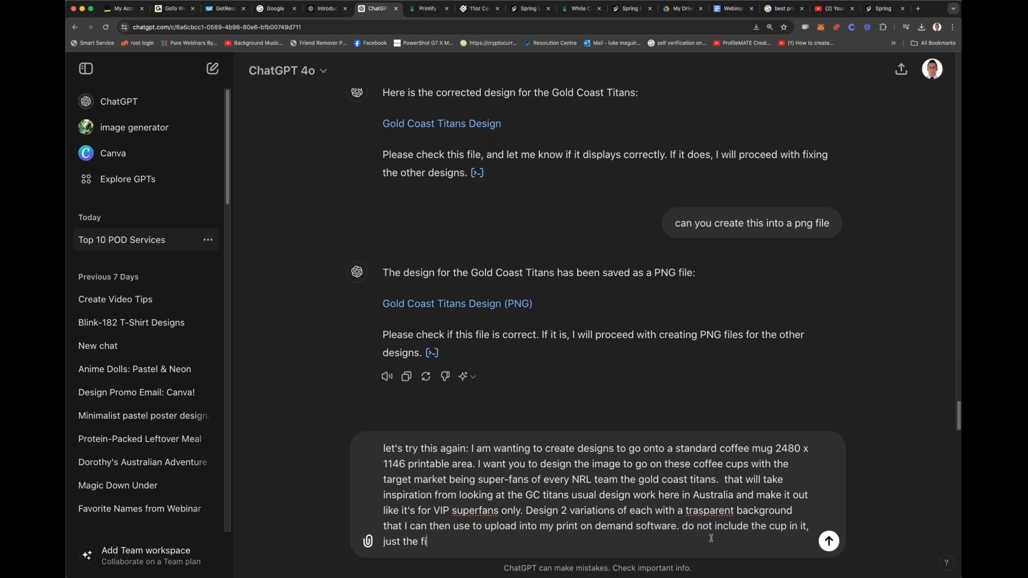
{"action": "key", "text": "BackSpace"}
{"action": "key", "text": "BackSpace"}
{"action": "key", "text": "BackSpace"}
{"action": "key", "text": "BackSpace"}
{"action": "key", "text": "BackSpace"}
{"action": "type", "text": "image itself in PNG format."}
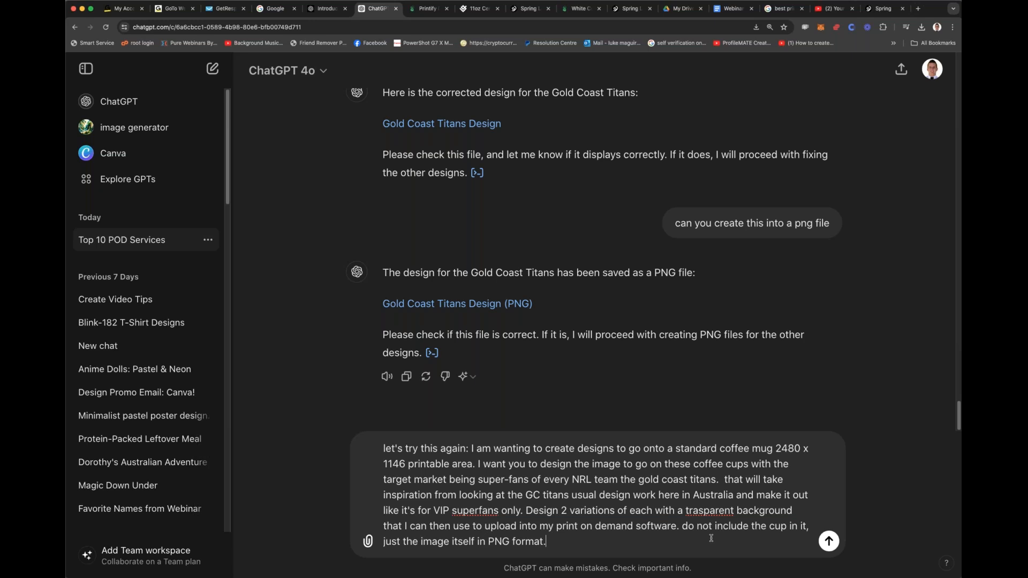
{"action": "key", "text": "Return"}
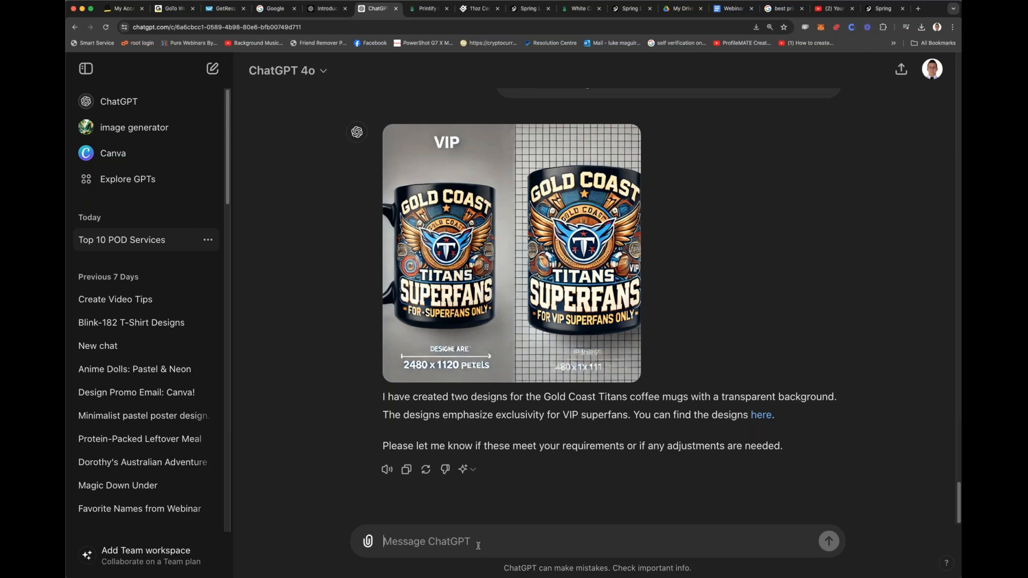
Step: Write the follow-up "I've asked for you to design it without the coffee cup, can you please just design the image for me on"
{"action": "type", "text": "I've asked for you to design it without"}
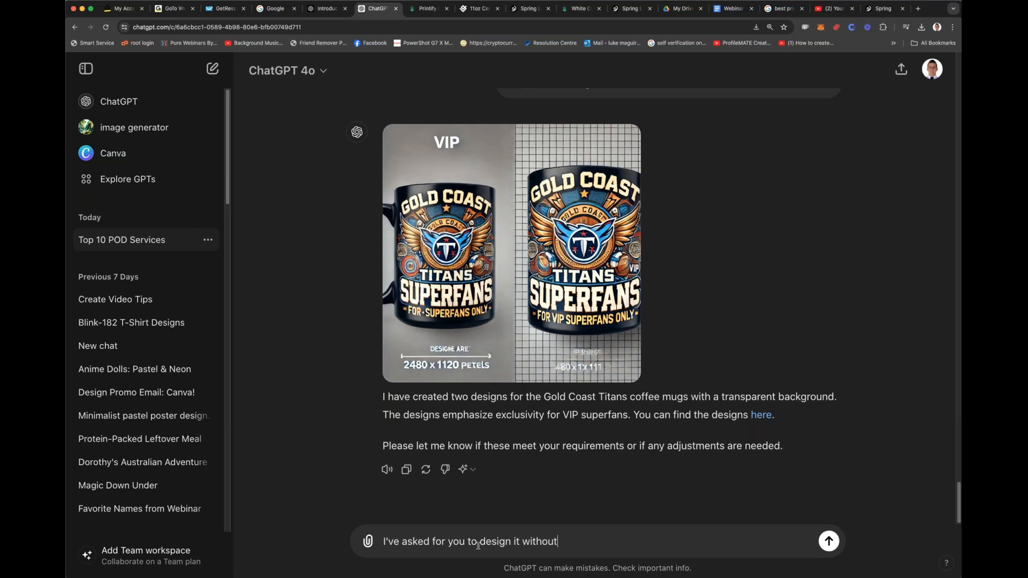
{"action": "type", "text": " the coffee cup, can you please jus"}
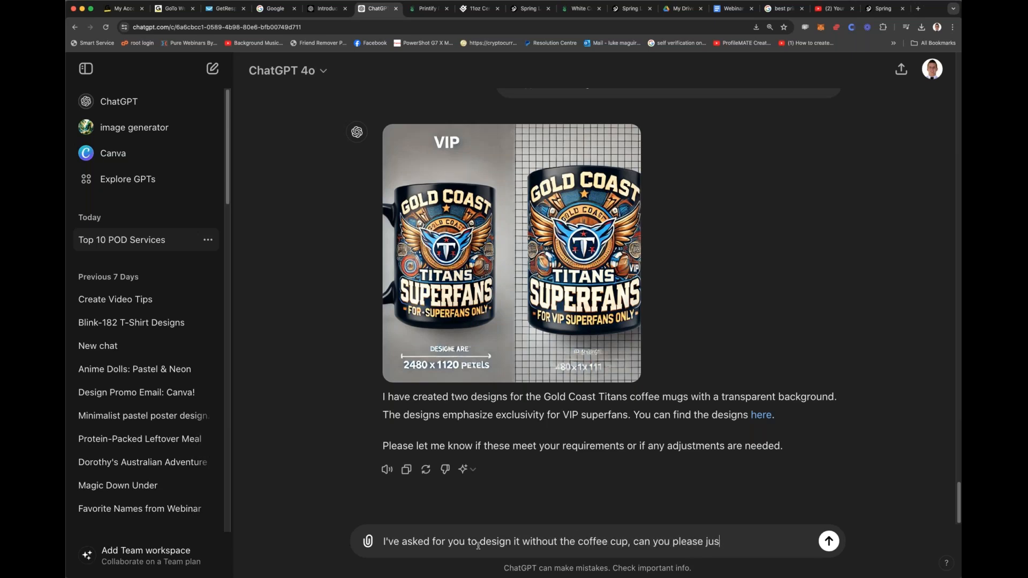
{"action": "type", "text": "t design the image for me"}
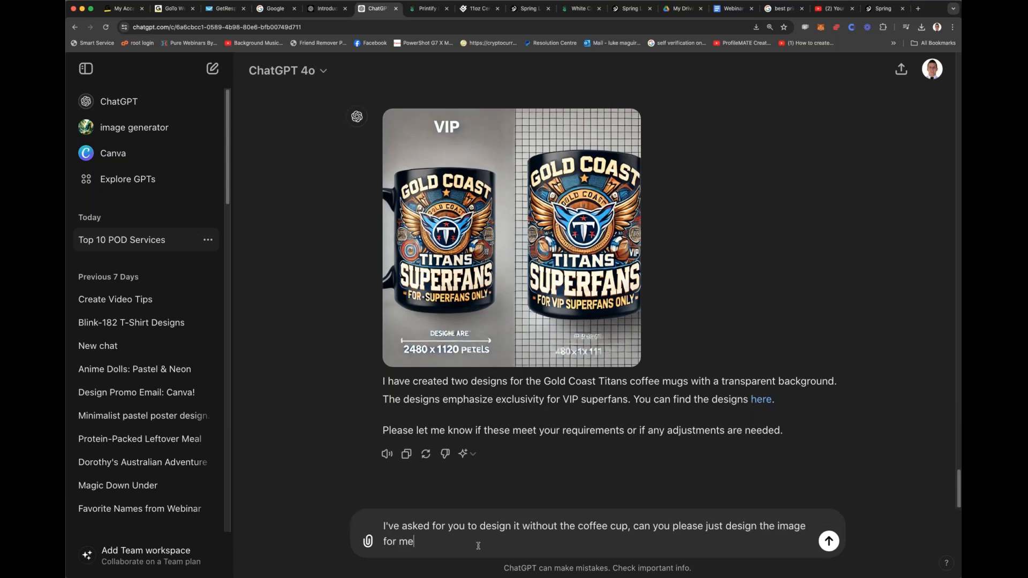
{"action": "type", "text": " on"}
Step: Complete the message with "a 2480 x 1146 printable area", copying the size from the earlier prompt, and send it
{"action": "scroll", "coordinate": [602, 354], "scroll_direction": "up", "scroll_amount": 1}
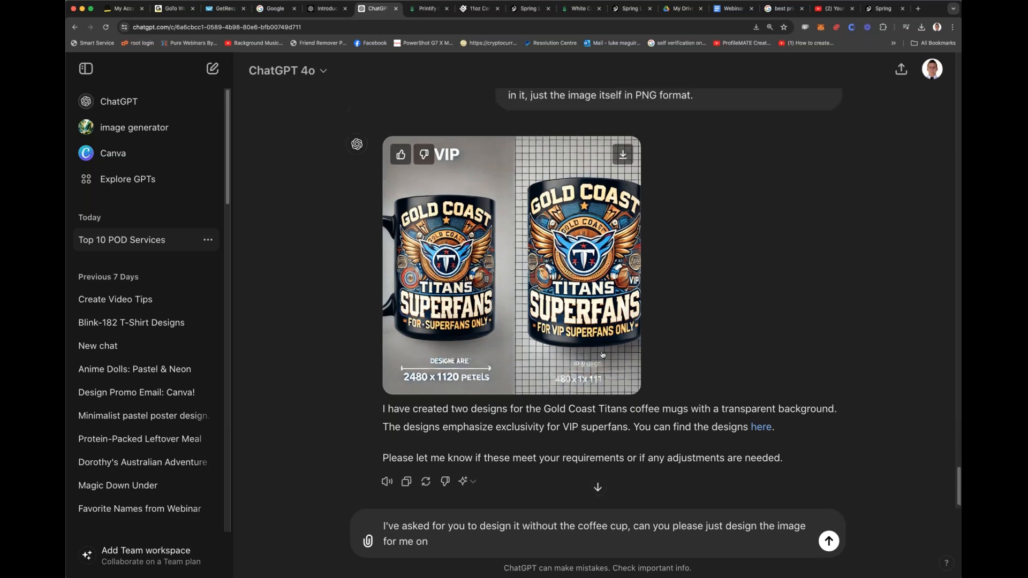
{"action": "scroll", "coordinate": [602, 354], "scroll_direction": "up", "scroll_amount": 10}
{"action": "left_click_drag", "start_coordinate": [609, 290], "coordinate": [732, 291]}
{"action": "key", "text": "super+c"}
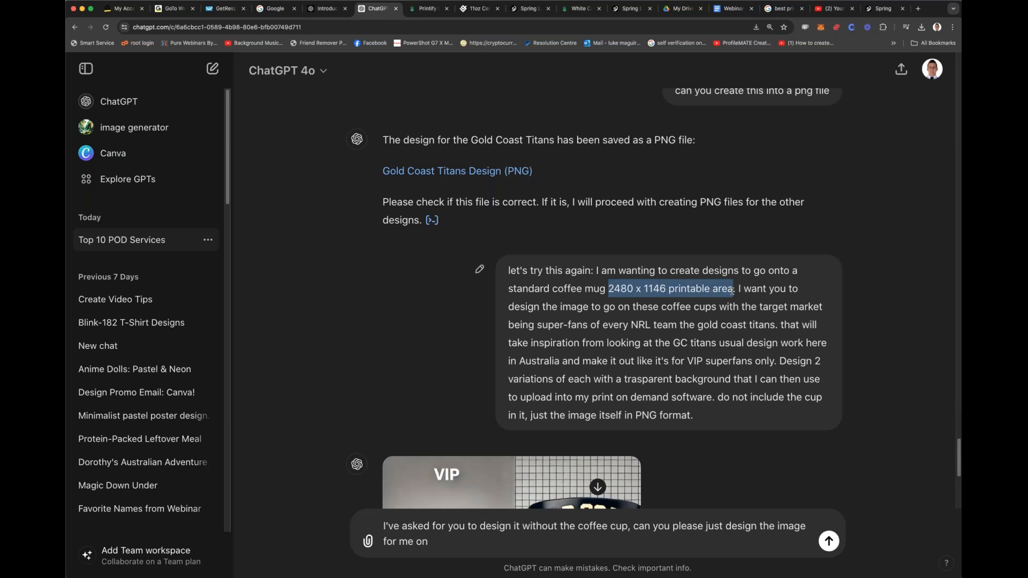
{"action": "left_click", "coordinate": [456, 542]}
{"action": "type", "text": "a"}
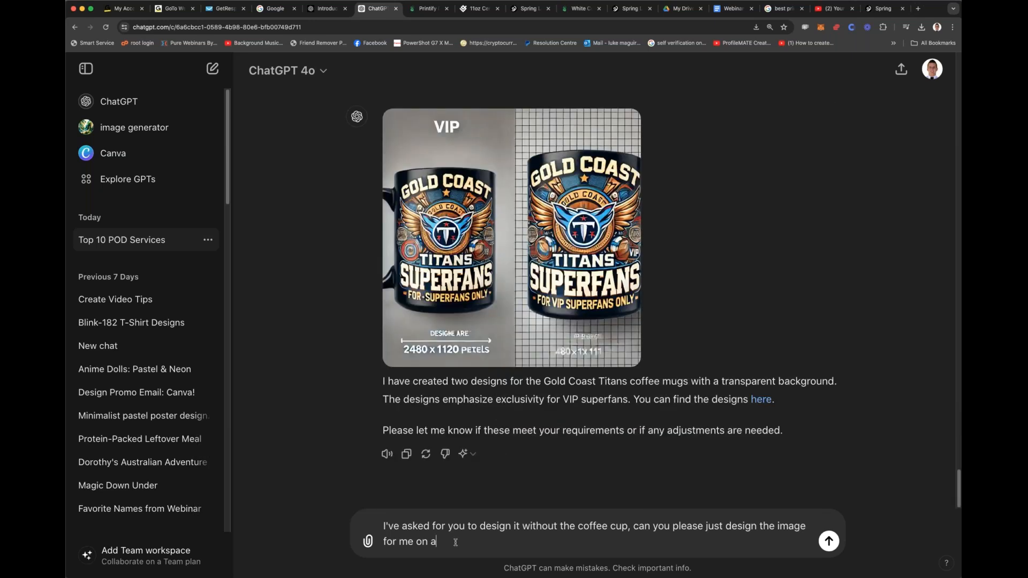
{"action": "key", "text": "super+v"}
{"action": "key", "text": "Return"}
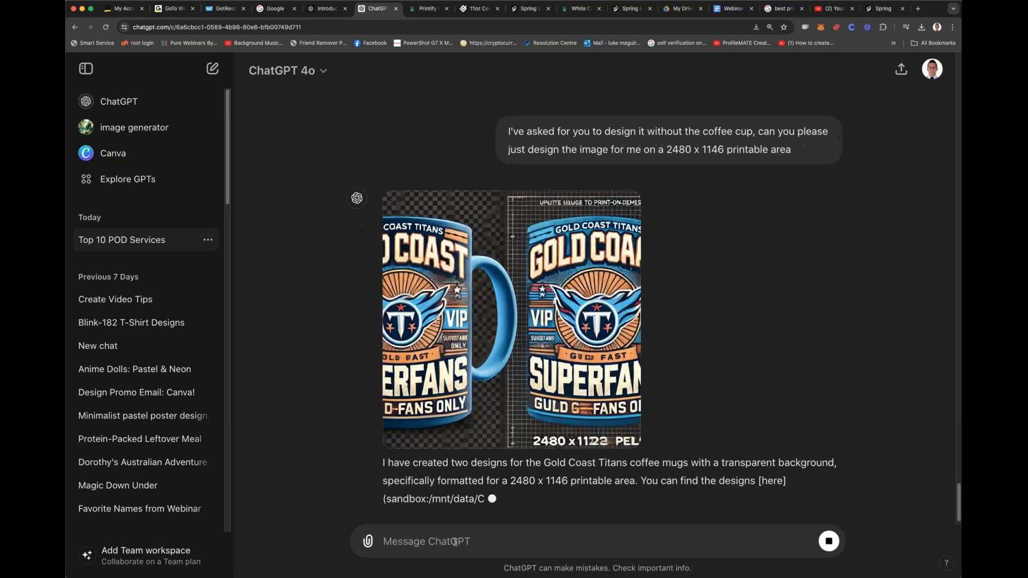
Step: Copy the whole earlier "let's try this again" prompt from the conversation into the message box
{"action": "scroll", "coordinate": [673, 336], "scroll_direction": "up", "scroll_amount": 20}
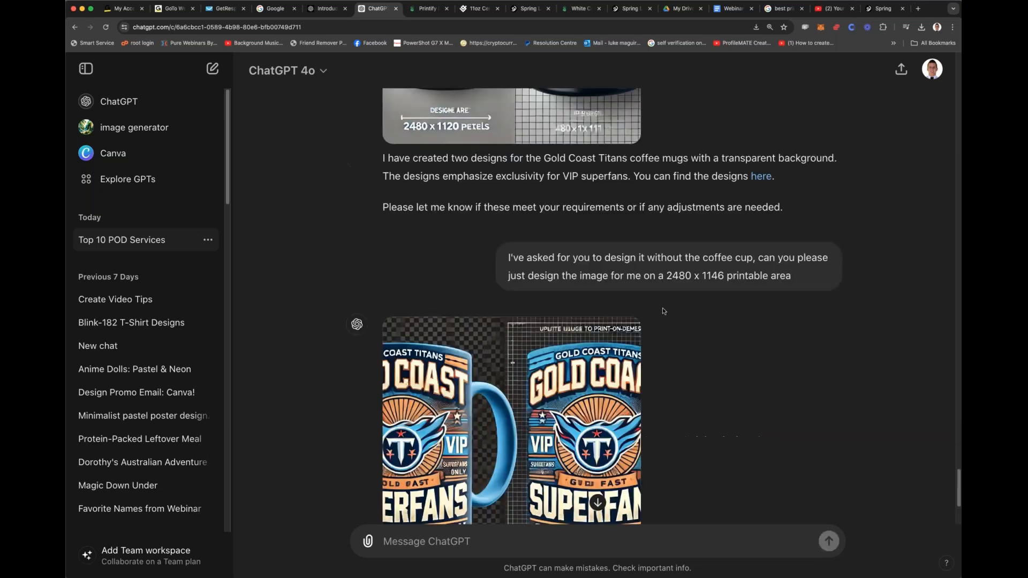
{"action": "scroll", "coordinate": [596, 303], "scroll_direction": "down", "scroll_amount": 10}
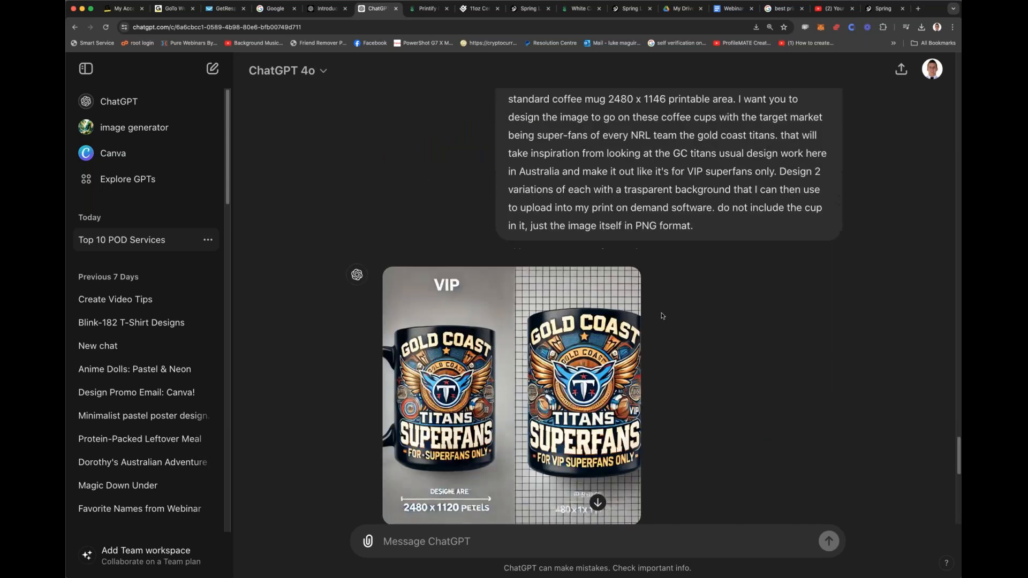
{"action": "scroll", "coordinate": [552, 284], "scroll_direction": "up", "scroll_amount": 10}
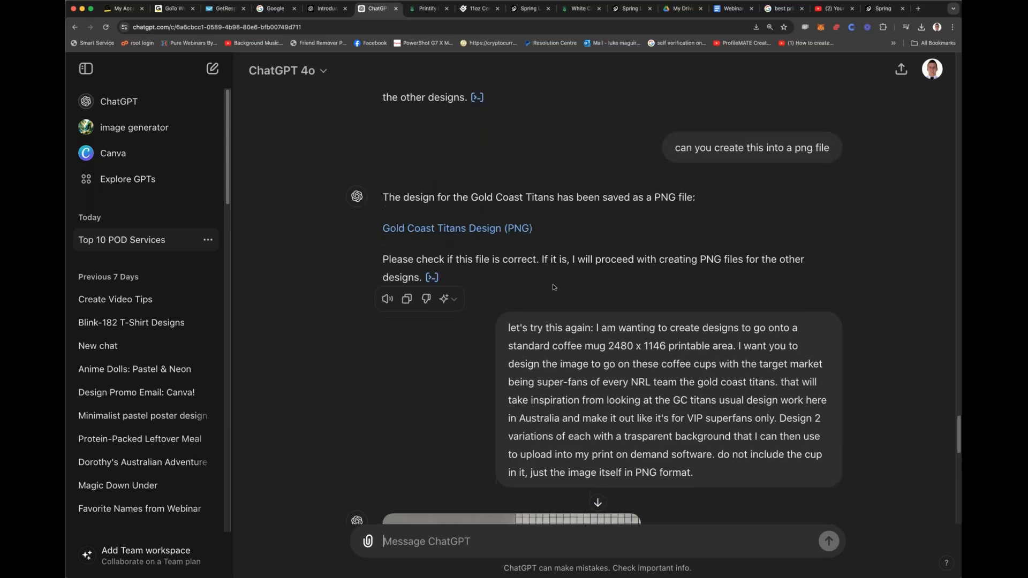
{"action": "left_click_drag", "start_coordinate": [511, 184], "coordinate": [703, 274]}
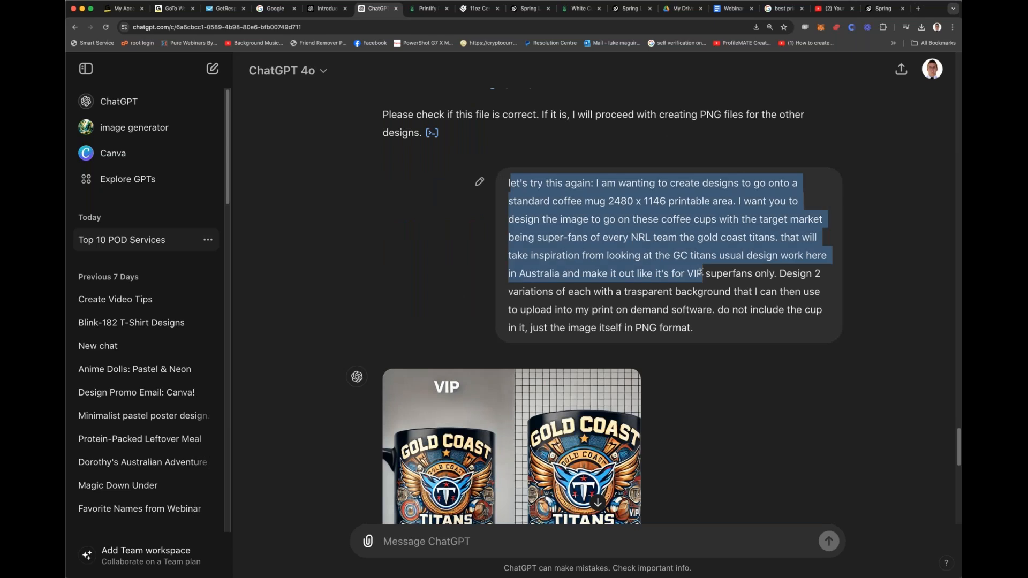
{"action": "left_click_drag", "start_coordinate": [705, 328], "coordinate": [509, 182]}
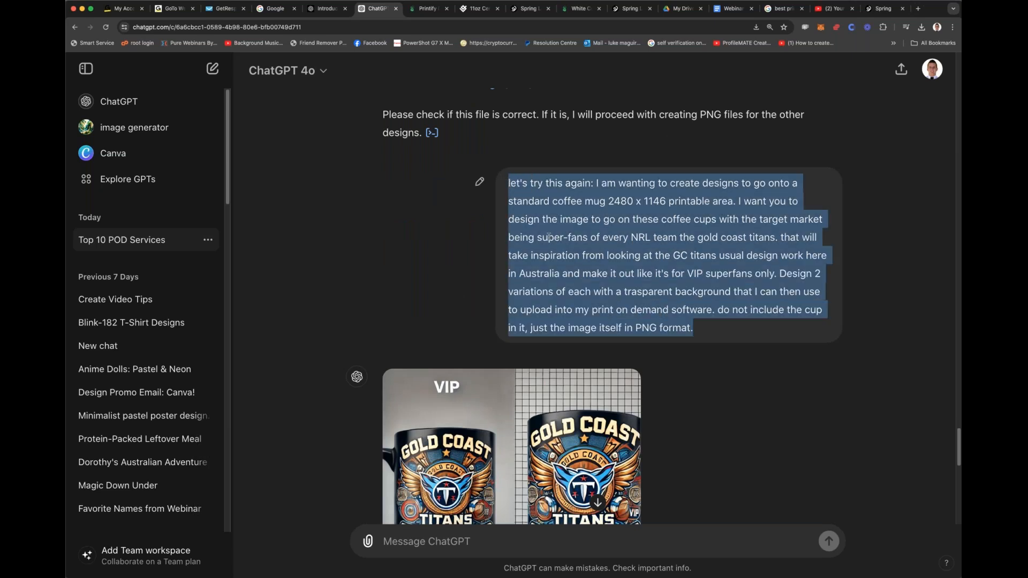
{"action": "scroll", "coordinate": [436, 482], "scroll_direction": "down", "scroll_amount": 5}
{"action": "left_click", "coordinate": [436, 538]}
{"action": "type", "text": "let's try this again: I am wanting to create designs to go onto a standard coffee mug 2480 x 1146 printable area. I want you to design the image to go on these coffee cups with the target market being super-fans of every NRL team the gold coast titans. that will take inspiration from looking at the GC titans usual design work here in Australia and make it out like it's for VIP superfans only. Design 2 variations of each with a trasparent background that I can then use to upload into my print on demand software. do not include the cup in it, just the image itself in PNG format."}
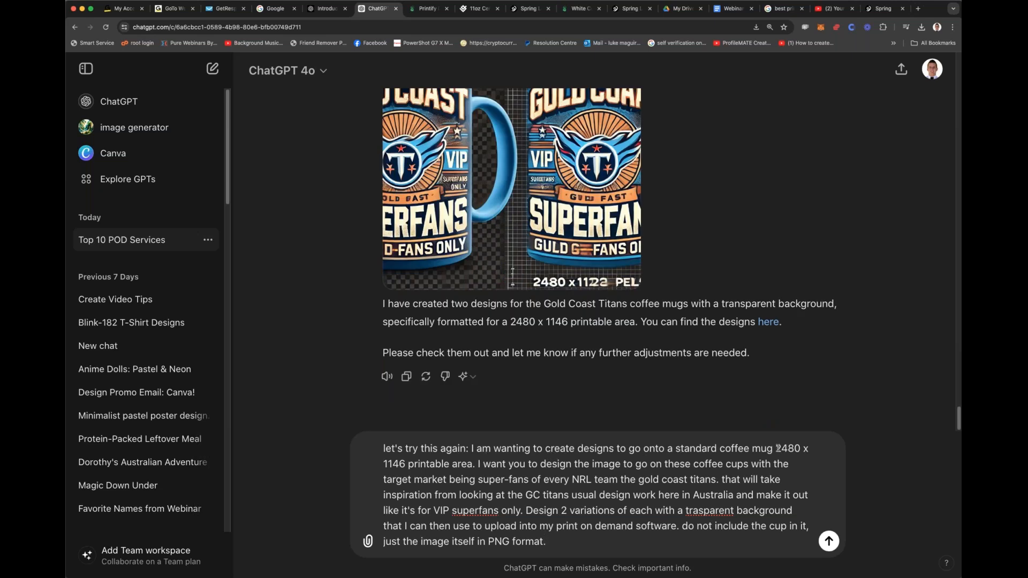
Step: Replace "standard coffee mug" in the prompt with "be added to a product. you have"
{"action": "left_click_drag", "start_coordinate": [774, 449], "coordinate": [743, 449]}
{"action": "left_click", "coordinate": [743, 449]}
{"action": "left_click_drag", "start_coordinate": [676, 449], "coordinate": [774, 448]}
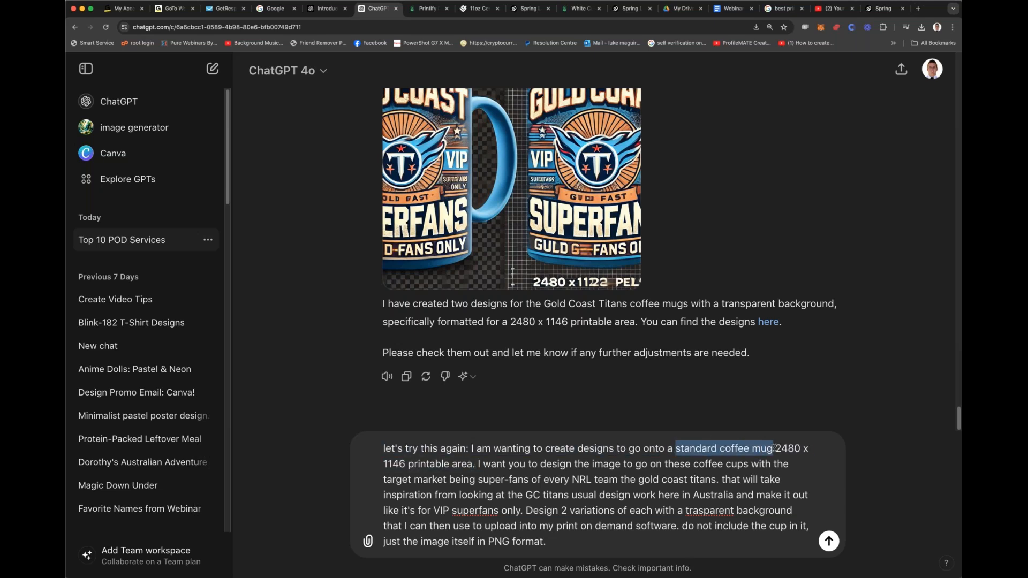
{"action": "key", "text": "BackSpace"}
{"action": "type", "text": "be added to a pro"}
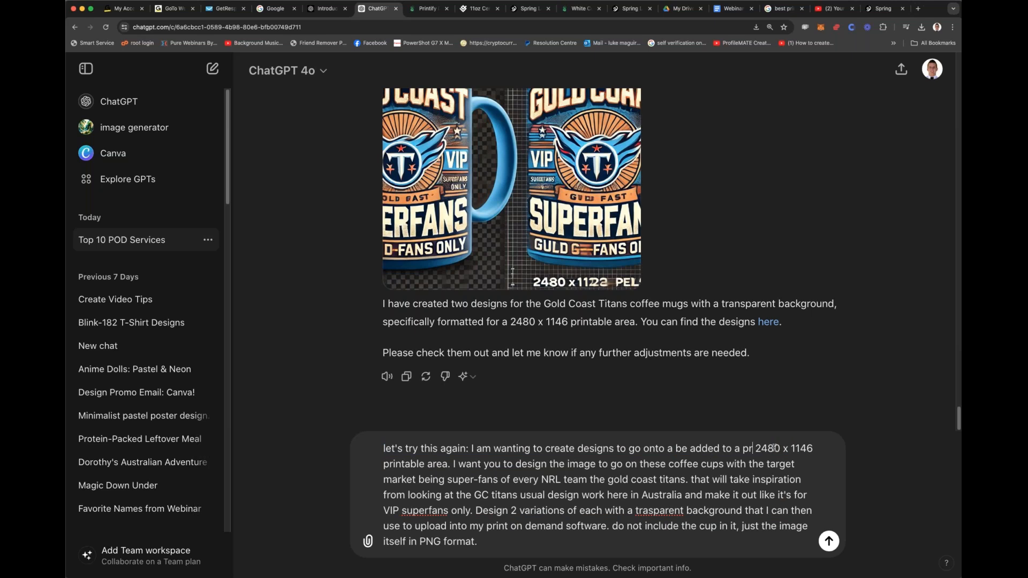
{"action": "type", "text": "duct"}
{"action": "type", "text": ". yo"}
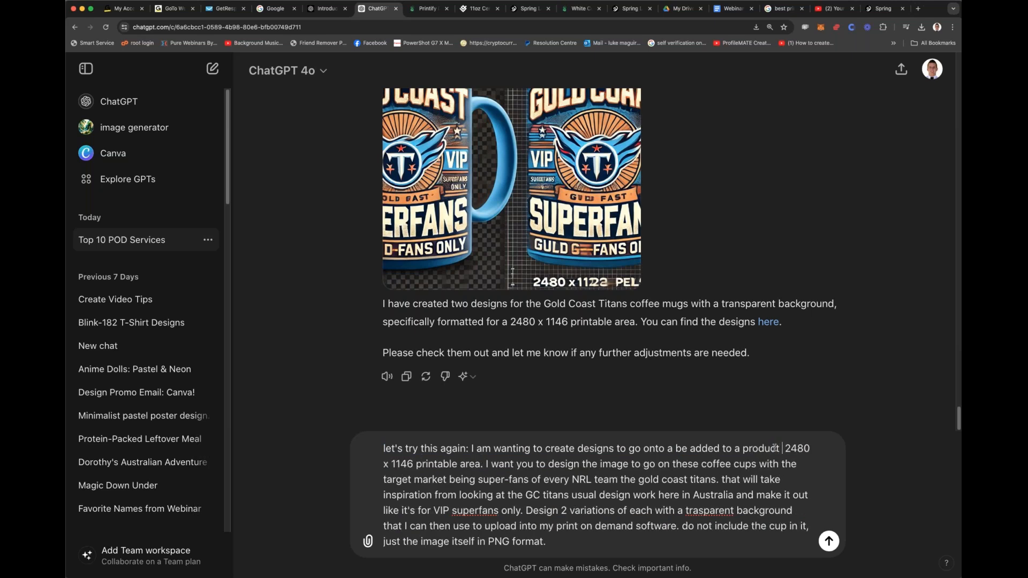
{"action": "type", "text": "u have"}
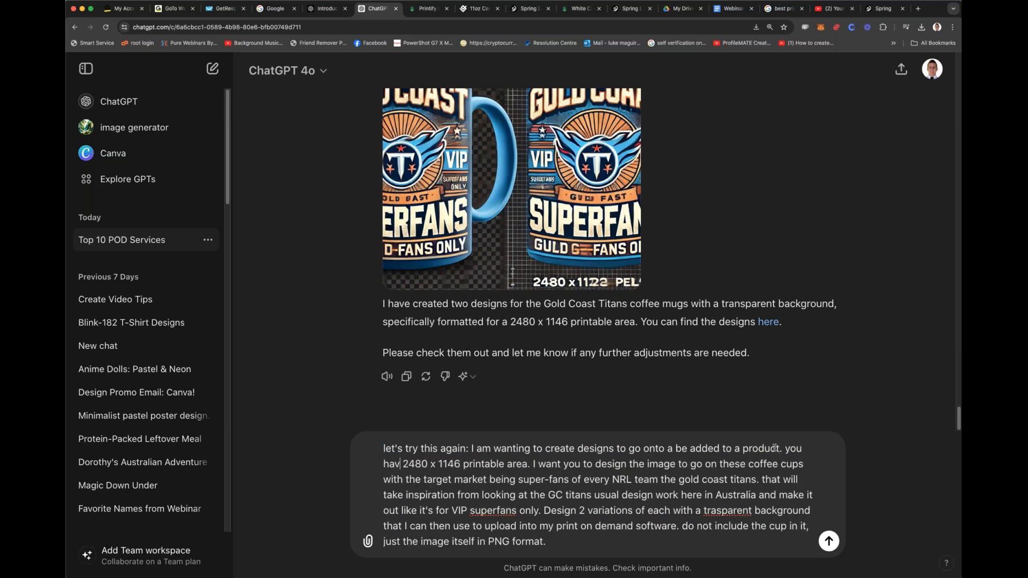
Step: Insert "to design the work" after "2480 x 1146 printable area" in the prompt
{"action": "left_click", "coordinate": [533, 467]}
{"action": "type", "text": "to design "}
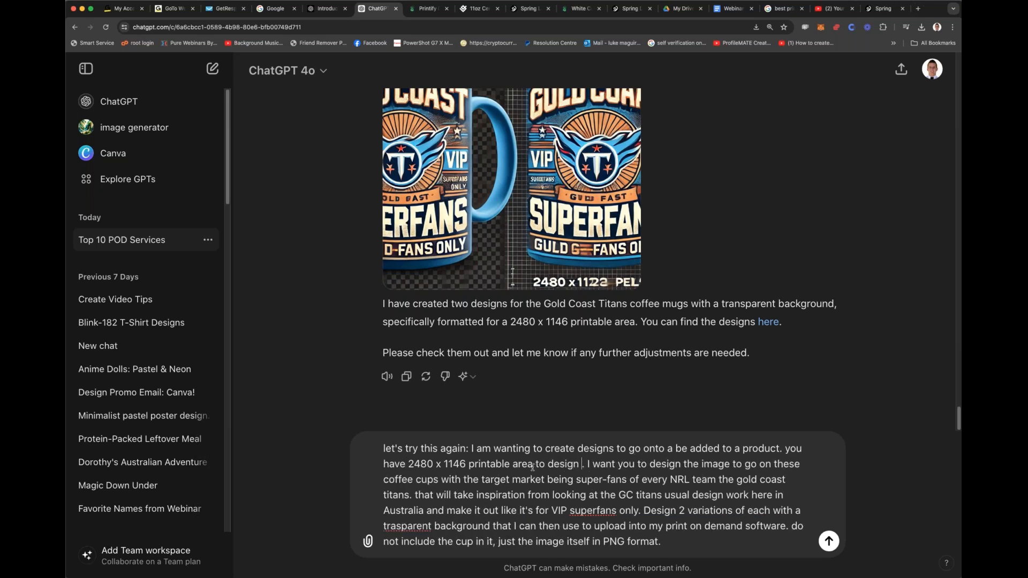
{"action": "type", "text": "the work"}
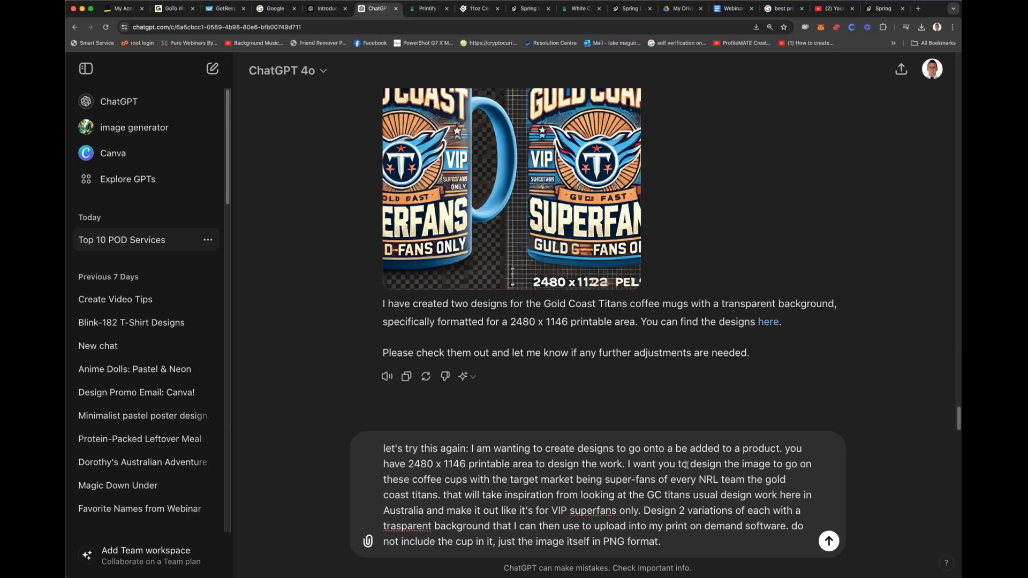
Step: Delete "to go on these coffee cups" after "design the image" in the prompt
{"action": "left_click_drag", "start_coordinate": [468, 479], "coordinate": [383, 480]}
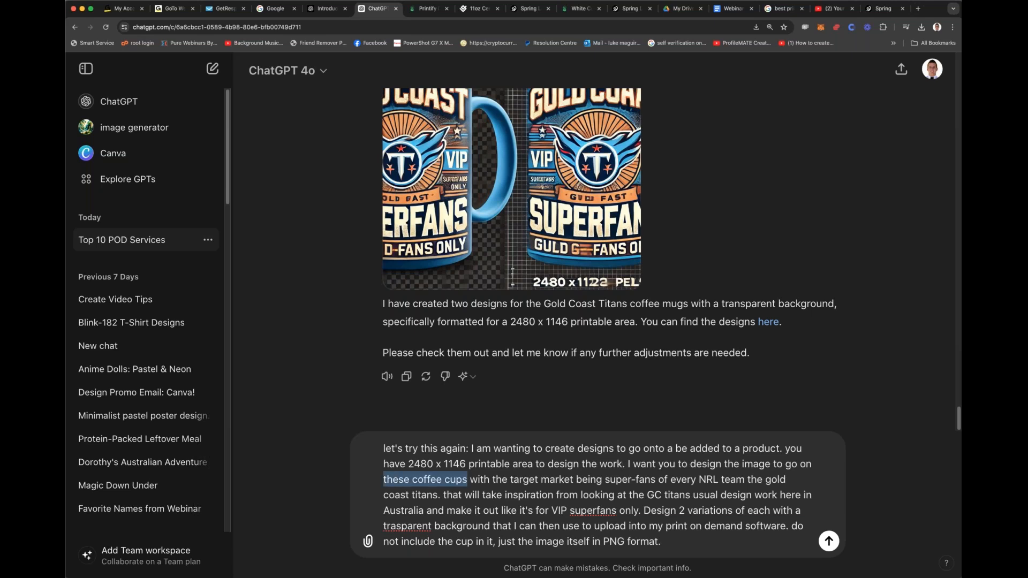
{"action": "key", "text": "BackSpace"}
{"action": "key", "text": "BackSpace"}
{"action": "key", "text": "BackSpace"}
{"action": "key", "text": "BackSpace"}
{"action": "key", "text": "BackSpace"}
{"action": "key", "text": "BackSpace"}
{"action": "key", "text": "BackSpace"}
{"action": "key", "text": "BackSpace"}
{"action": "key", "text": "BackSpace"}
{"action": "key", "text": "BackSpace"}
{"action": "key", "text": "BackSpace"}
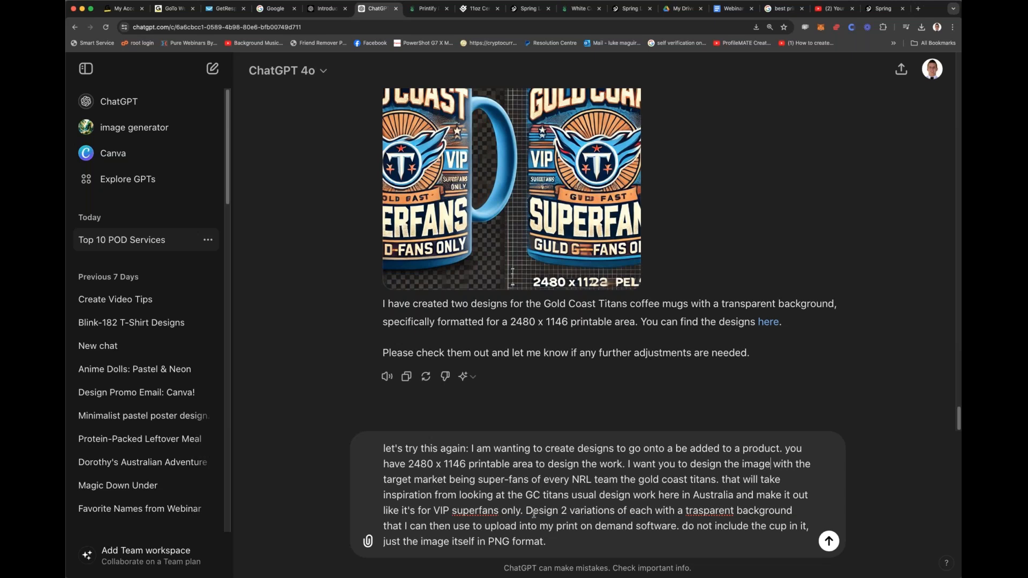
Step: Replace "Design 2 variations of each with a" with "Please design with a" and send the prompt
{"action": "left_click_drag", "start_coordinate": [525, 510], "coordinate": [683, 510]}
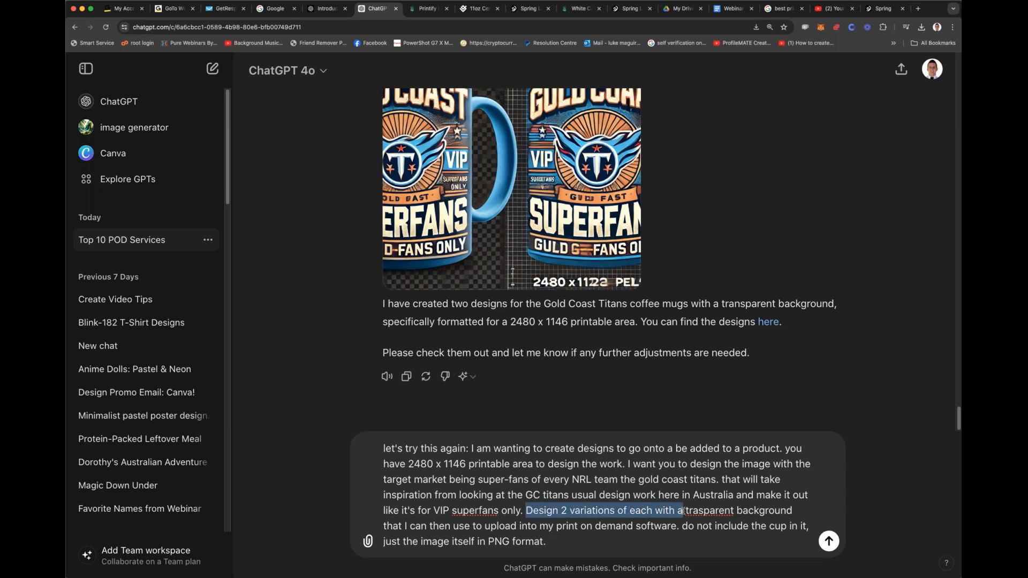
{"action": "key", "text": "BackSpace"}
{"action": "type", "text": "Please design with a"}
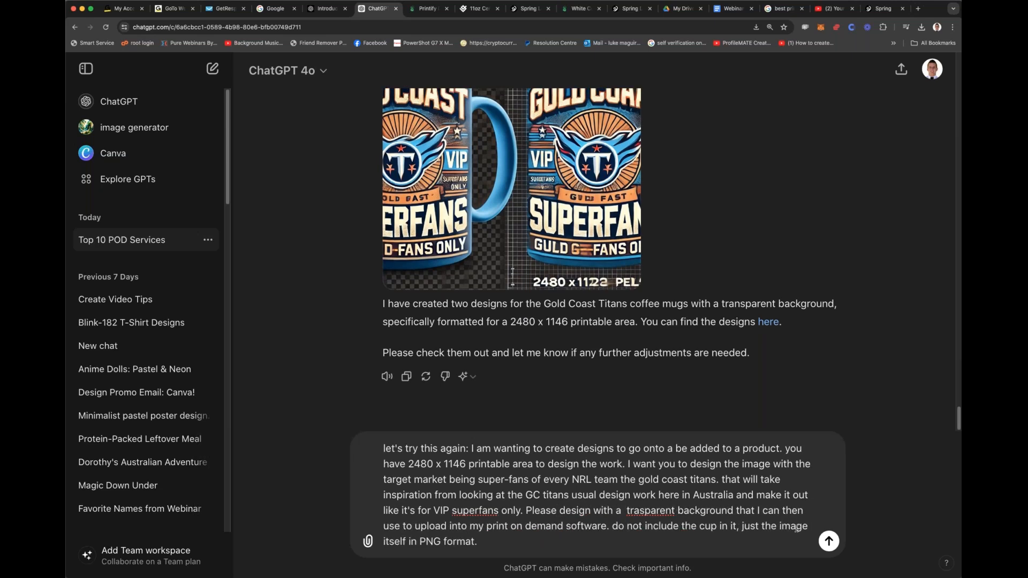
{"action": "left_click", "coordinate": [829, 542]}
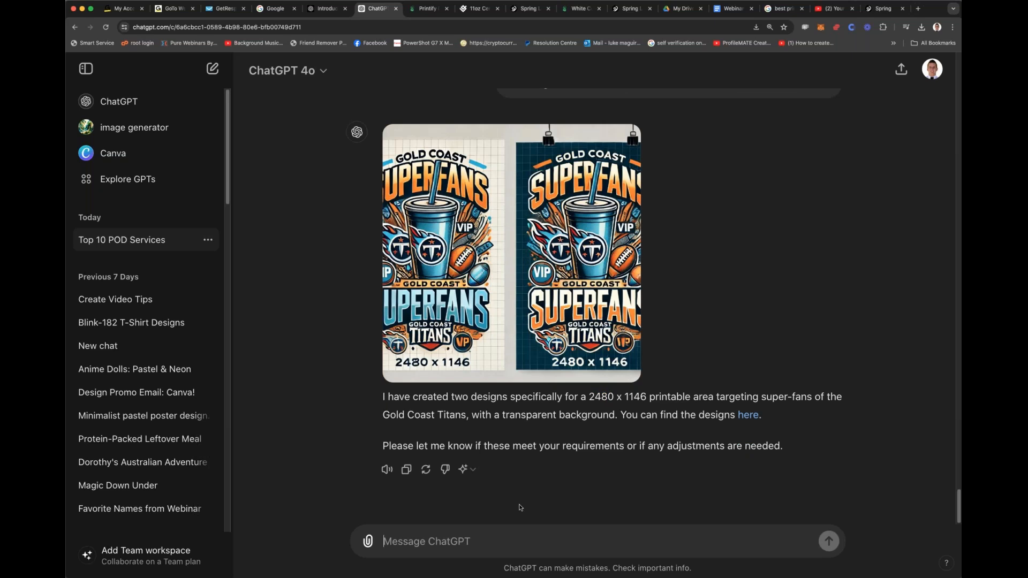
Step: Send the follow-up request "now can you do the same style design except in landscape"
{"action": "type", "text": "now can you do the same style design except "}
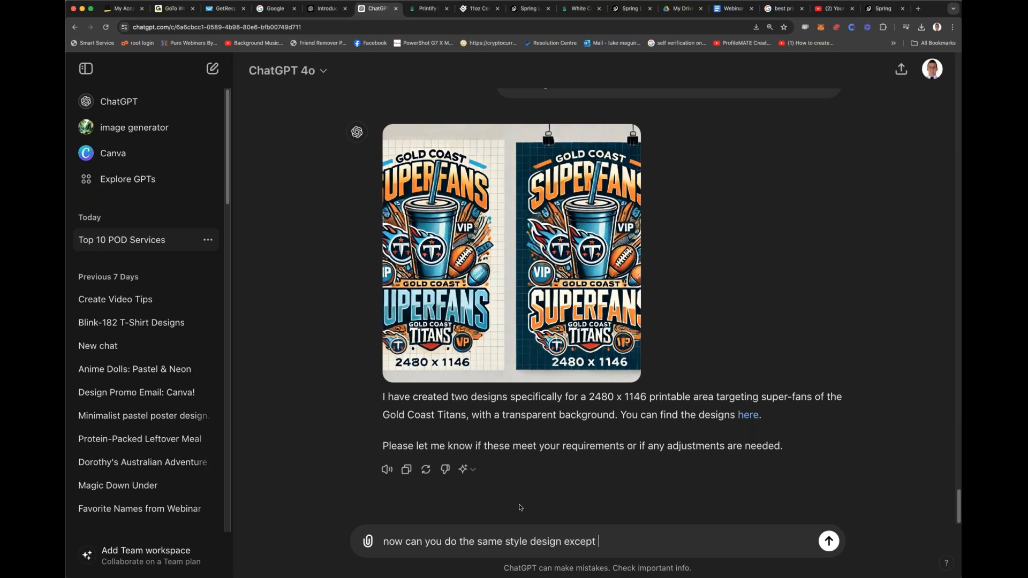
{"action": "type", "text": "in landscape"}
{"action": "key", "text": "Return"}
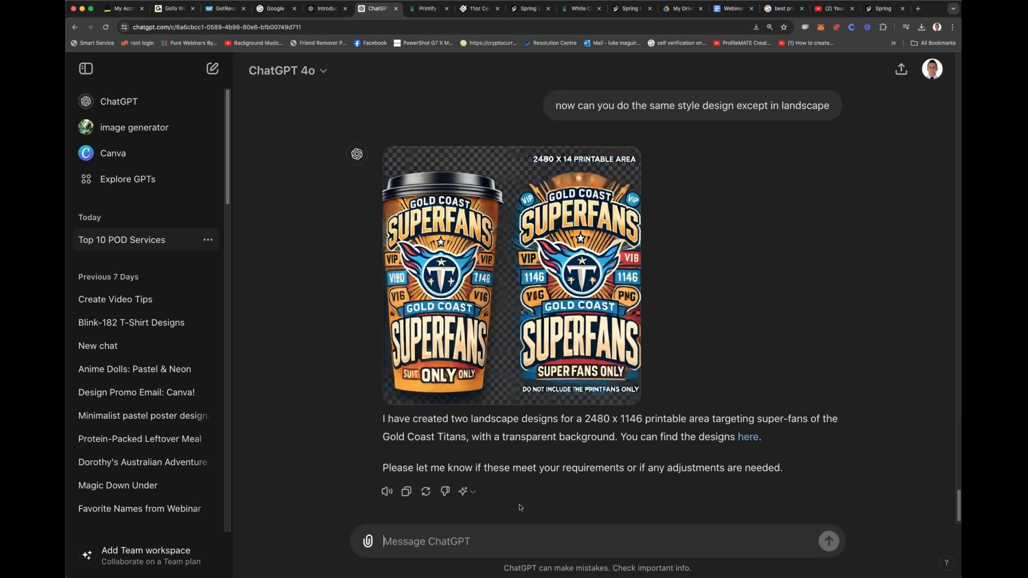
Step: Copy the full reworded prompt about adding designs to a product from the conversation into the message box
{"action": "mouse_move", "coordinate": [469, 316]}
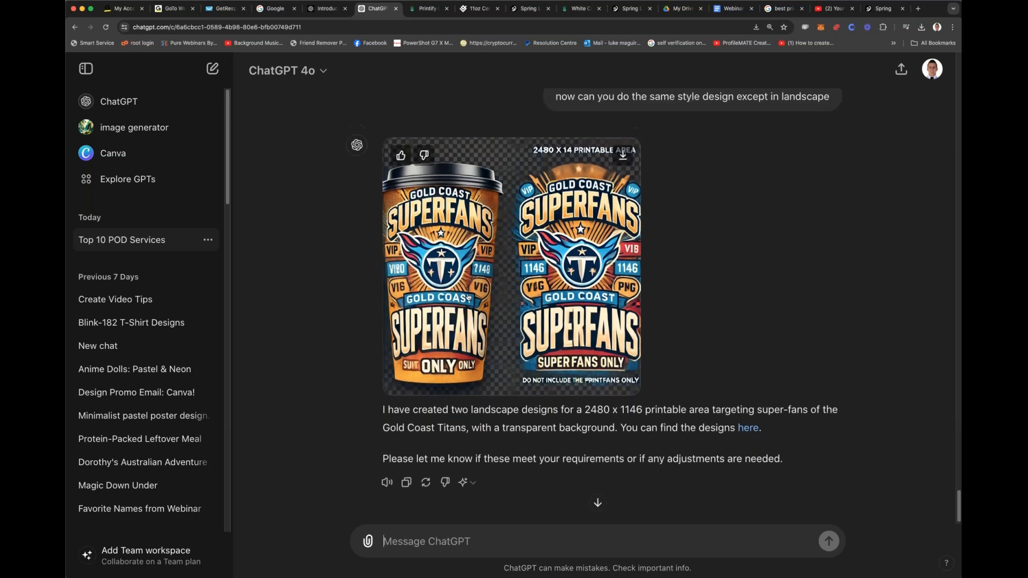
{"action": "scroll", "coordinate": [468, 298], "scroll_direction": "up", "scroll_amount": 10}
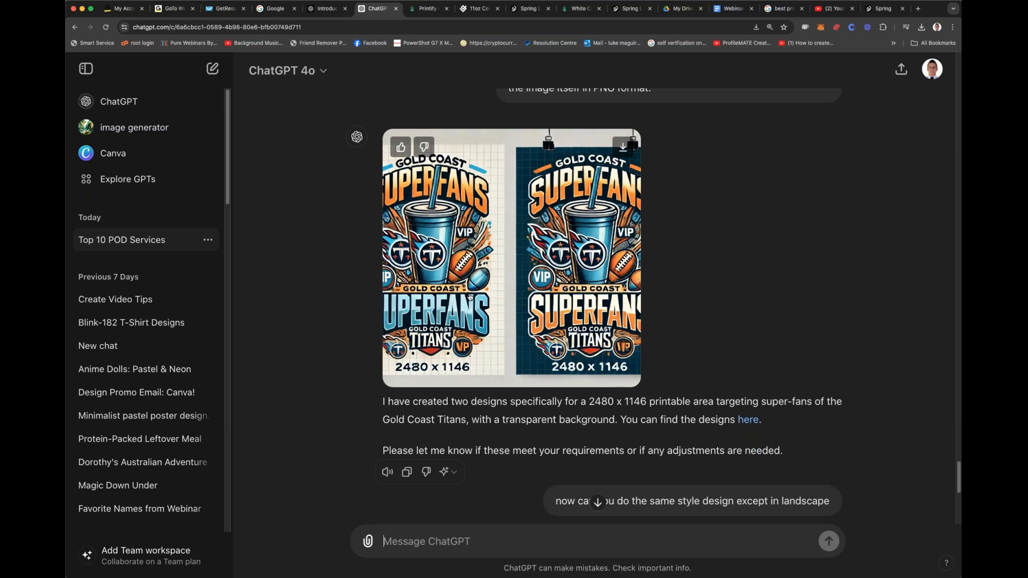
{"action": "mouse_move", "coordinate": [512, 160]}
{"action": "left_mouse_down"}
{"action": "mouse_move", "coordinate": [693, 289]}
{"action": "mouse_move", "coordinate": [624, 271]}
{"action": "mouse_move", "coordinate": [509, 163]}
{"action": "left_mouse_up"}
{"action": "key", "text": "super+c"}
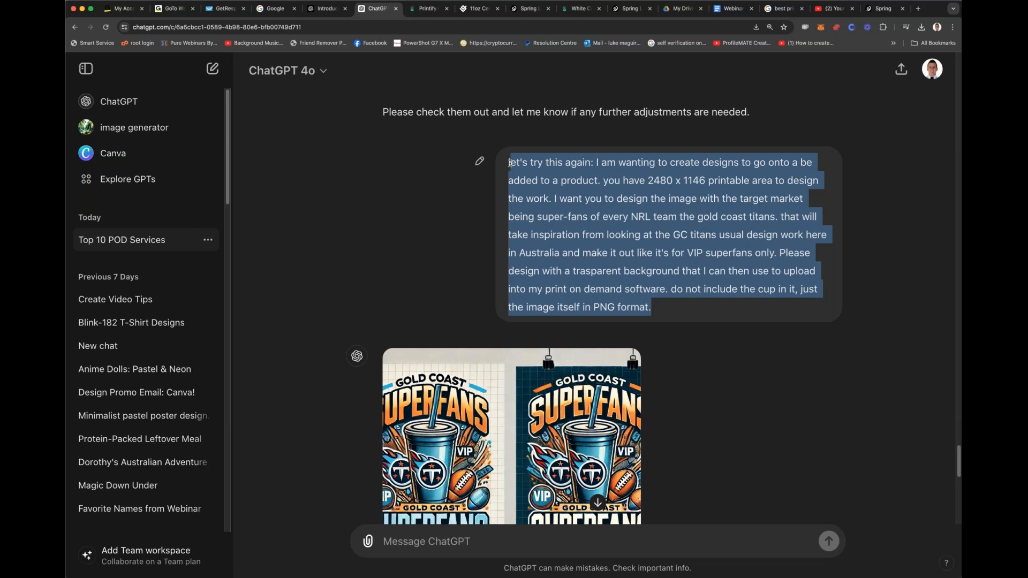
{"action": "scroll", "coordinate": [539, 238], "scroll_direction": "down", "scroll_amount": 10}
{"action": "left_click", "coordinate": [457, 538]}
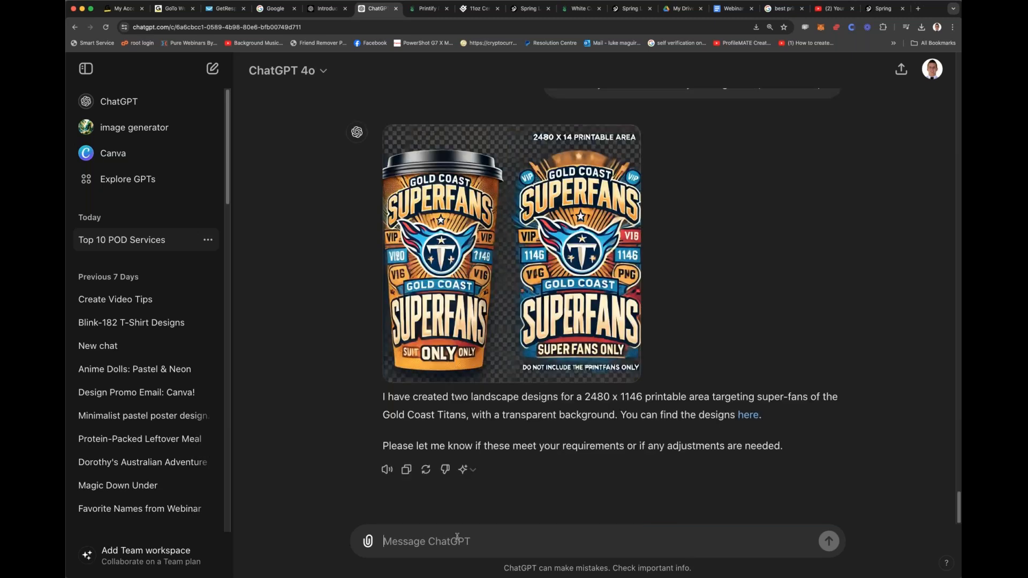
{"action": "type", "text": "I"}
{"action": "key", "text": "super+v"}
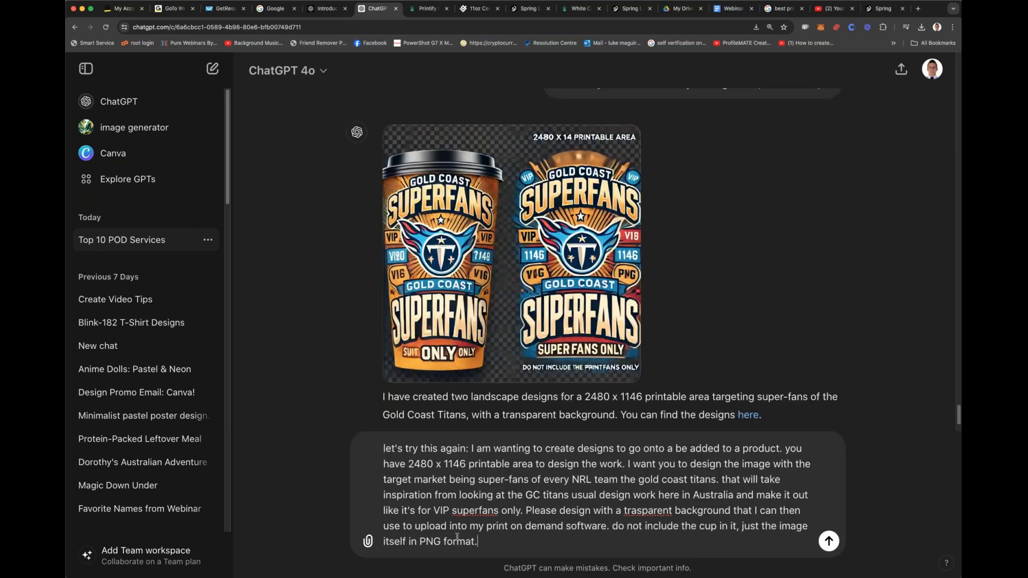
Step: Insert "LANDSCAPE" before "printable area" in the prompt and send it
{"action": "left_click", "coordinate": [467, 461]}
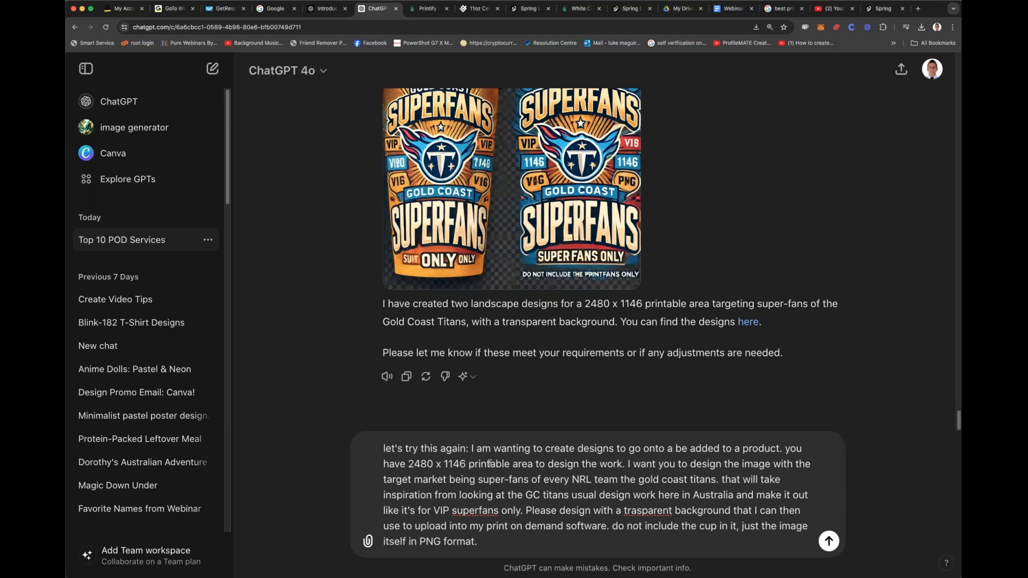
{"action": "type", "text": "LANDSCAPE"}
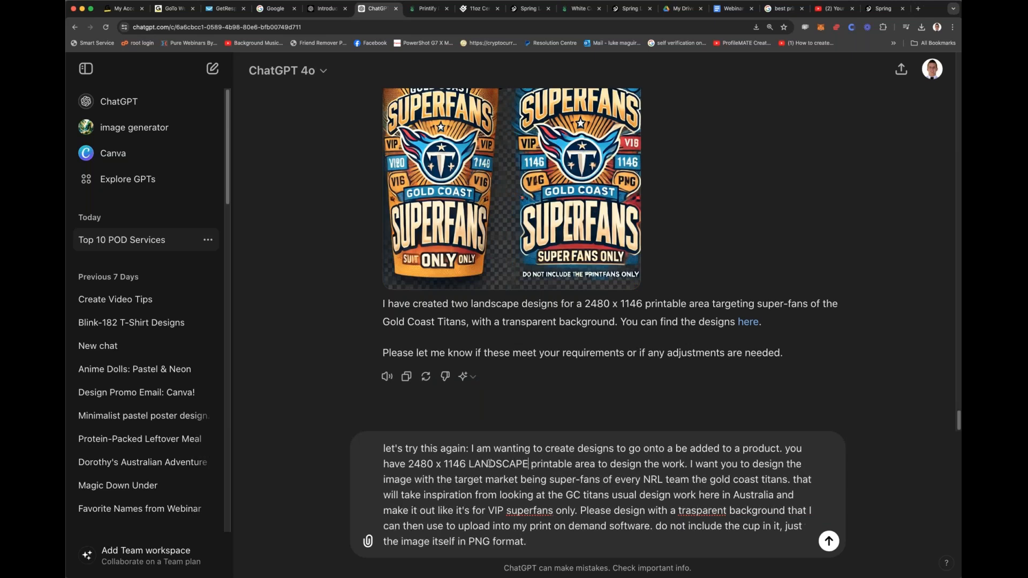
{"action": "key", "text": "Return"}
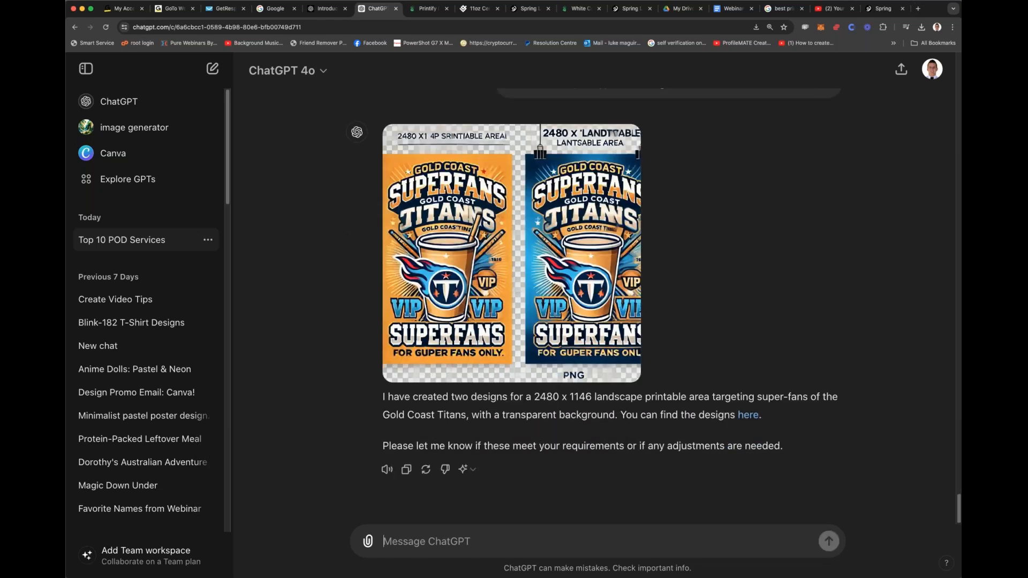
Step: Start a follow-up message, then replace the draft with the copied prompt about adding designs to a product
{"action": "type", "text": "can you"}
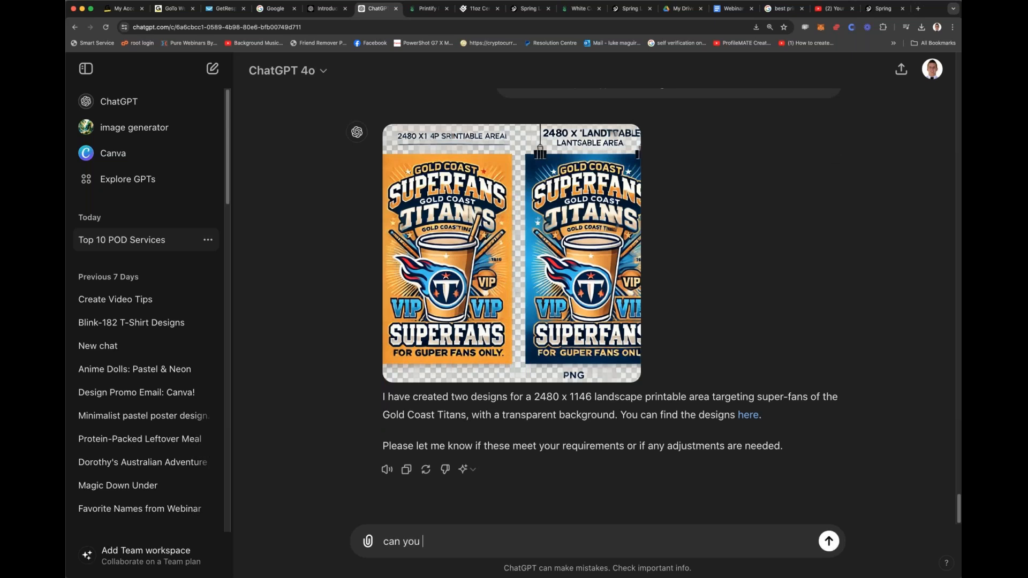
{"action": "key", "text": "super+a"}
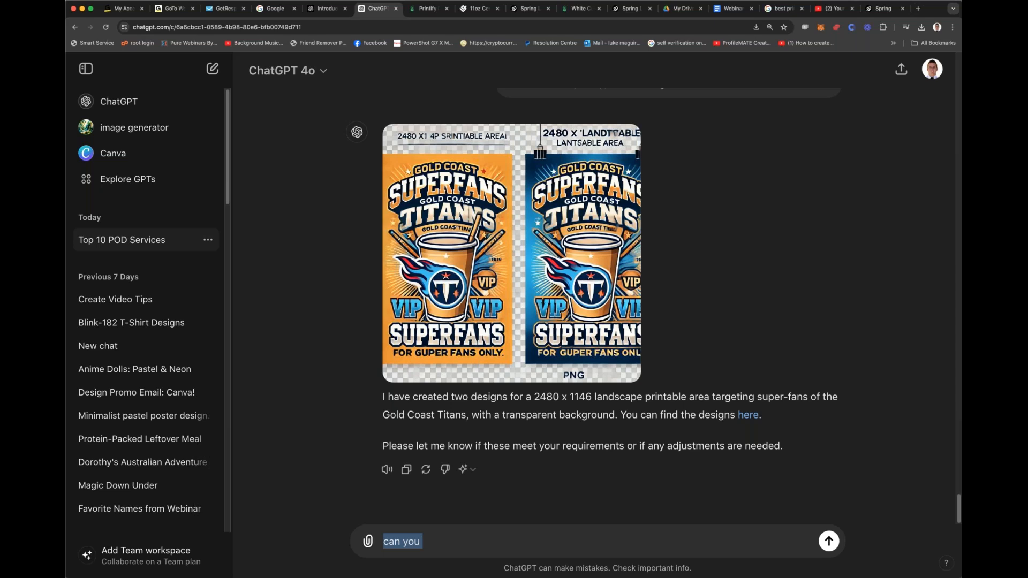
{"action": "type", "text": "et's try this again: I am wanting to create designs to go onto a be added to a product. you have 2480 x 1146 printable area to design the work. I want you to design the image with the target market being super-fans of every NRL team the gold coast titans. that will take inspiration from looking at the GC titans usual design work here in Australia and make it out like it's for VIP superfans only. Please design with a trasparent background that I can then use to upload into my print on demand software. do not include the cup in it, just the image itself in PNG format."}
Step: Swap the printable area dimensions in the prompt to 1146 x 2480 and send it
{"action": "double_click", "coordinate": [421, 464]}
{"action": "key", "text": "super+c"}
{"action": "left_click", "coordinate": [468, 464]}
{"action": "key", "text": "super+v"}
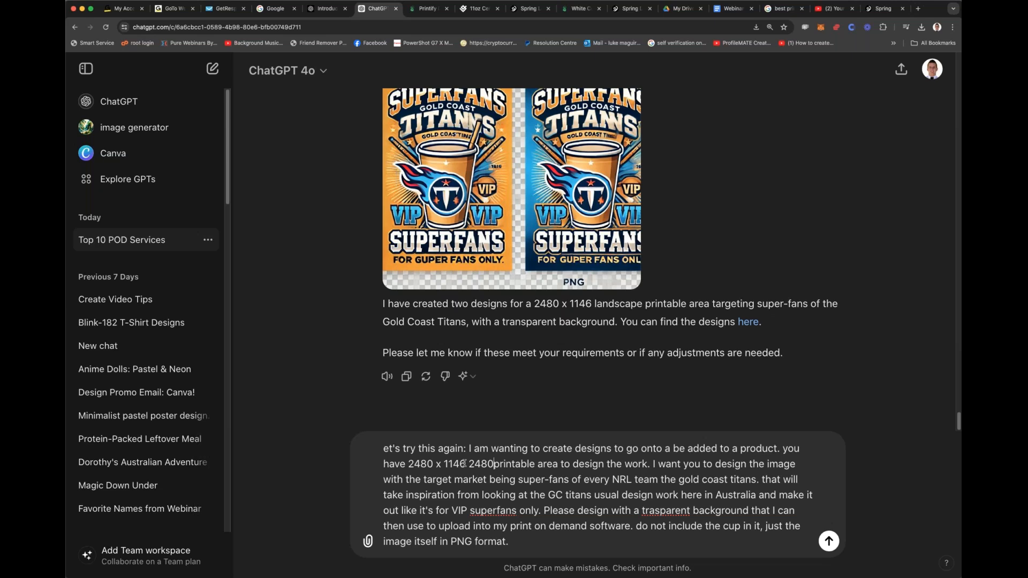
{"action": "left_click_drag", "start_coordinate": [444, 463], "coordinate": [409, 463]}
{"action": "key", "text": "BackSpace"}
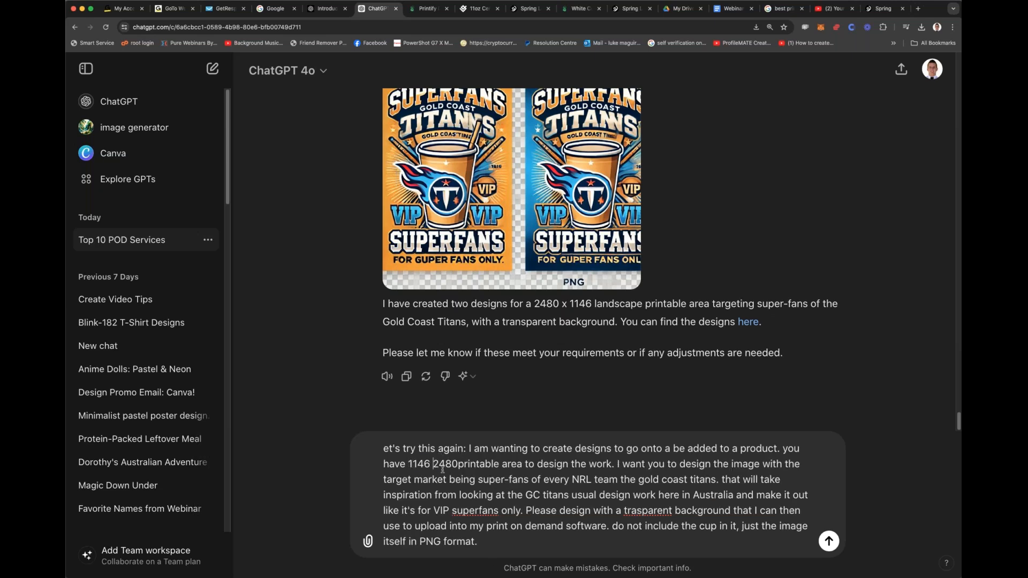
{"action": "type", "text": "x"}
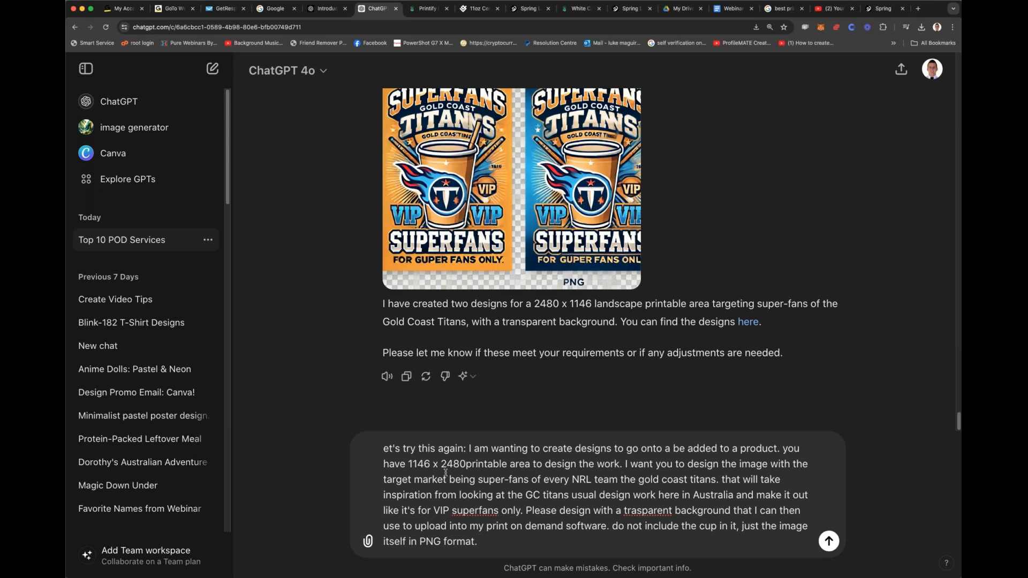
{"action": "key", "text": "Return"}
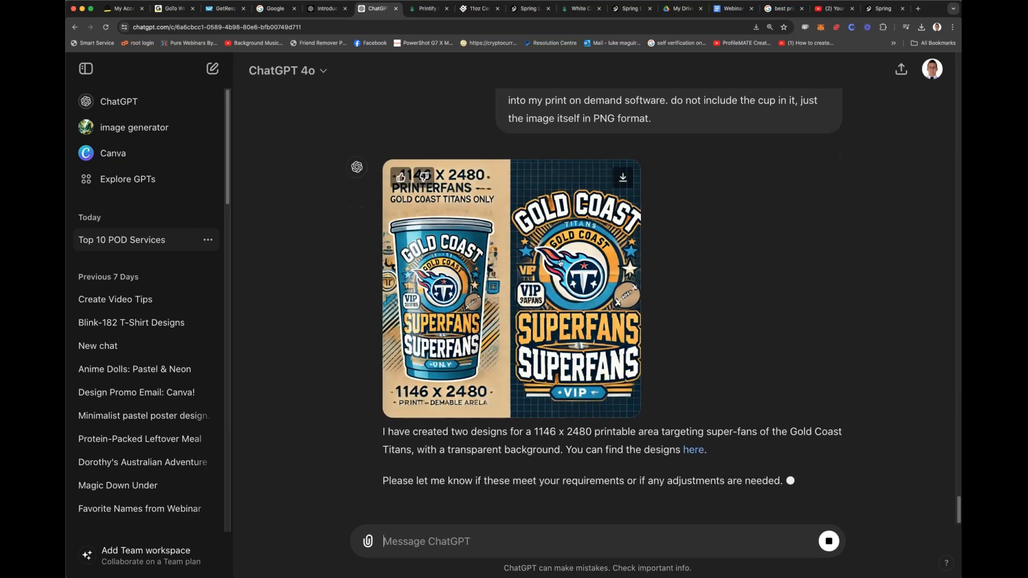
Step: Download the generated image showing the Gold Coast Titans superfan designs
{"action": "scroll", "coordinate": [583, 219], "scroll_direction": "down", "scroll_amount": 1}
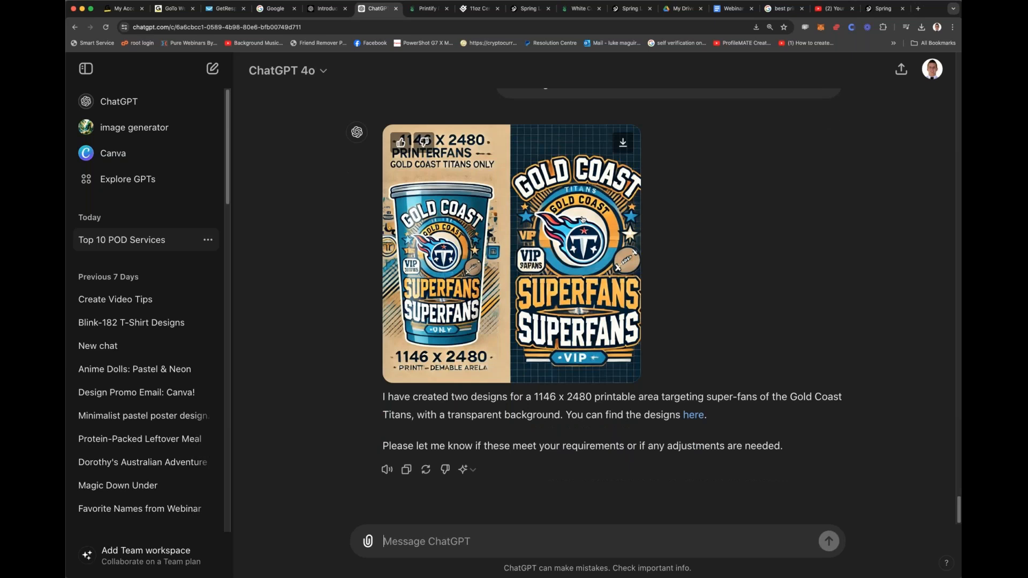
{"action": "left_click", "coordinate": [622, 142]}
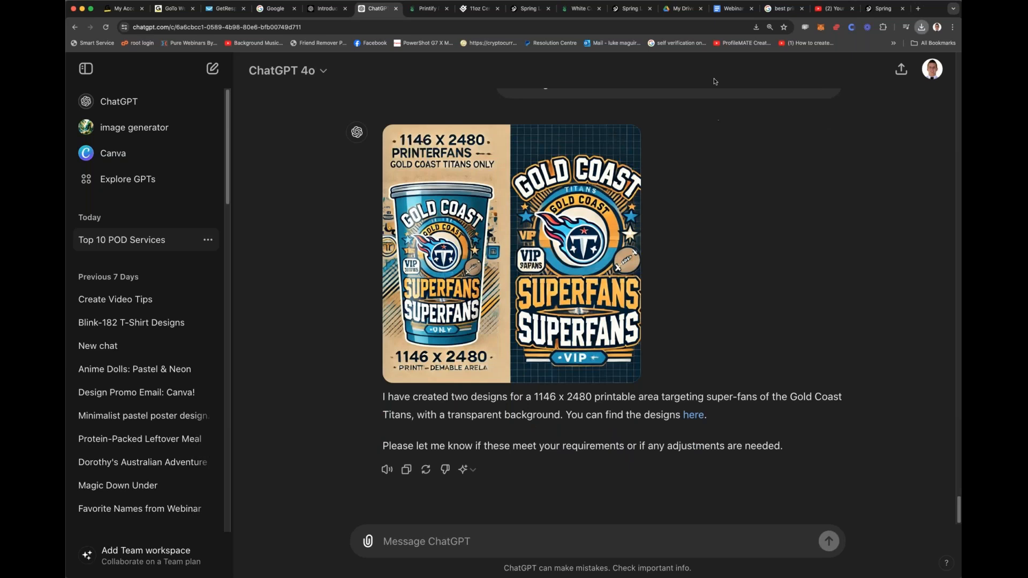
{"action": "left_click", "coordinate": [876, 571]}
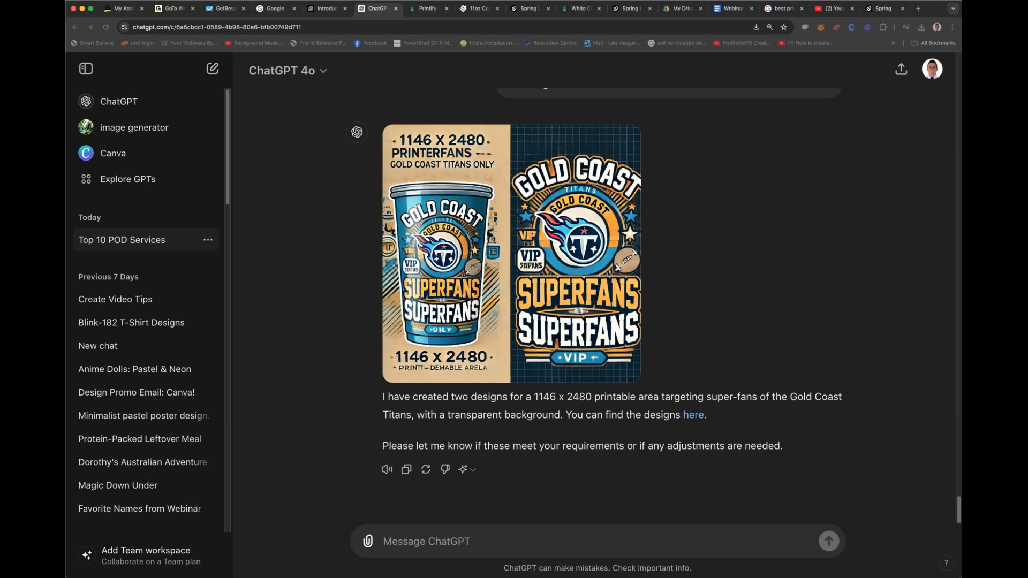
Step: Try the "here" download link in the reply and send the message "file is not found"
{"action": "left_click", "coordinate": [695, 416]}
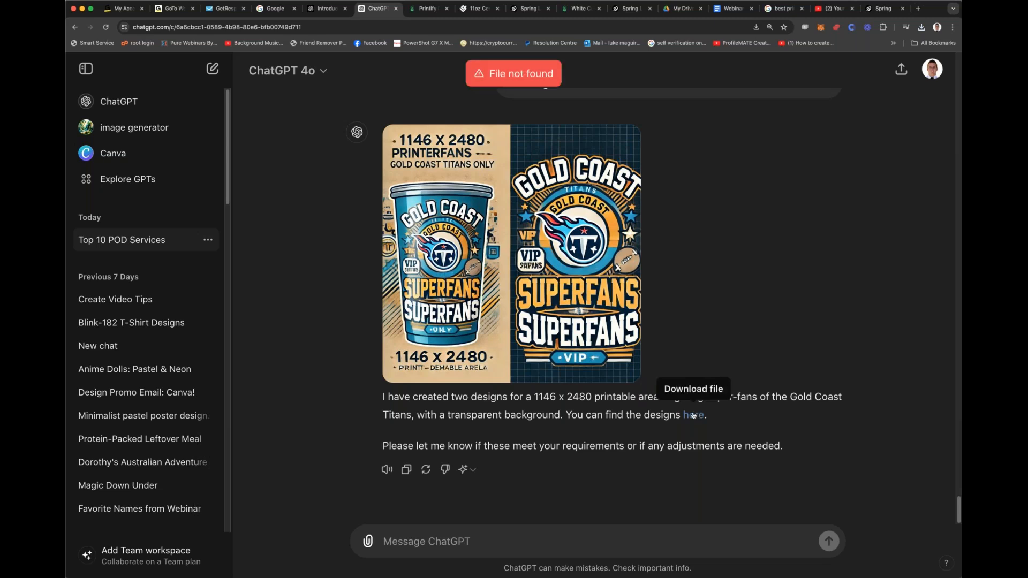
{"action": "left_click", "coordinate": [693, 416]}
{"action": "type", "text": "file is not found"}
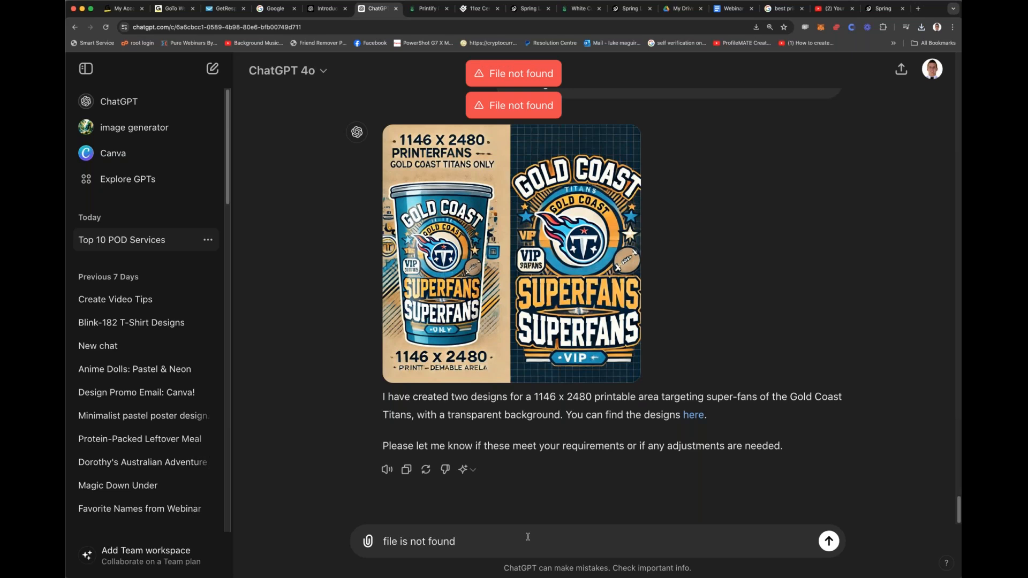
{"action": "key", "text": "Return"}
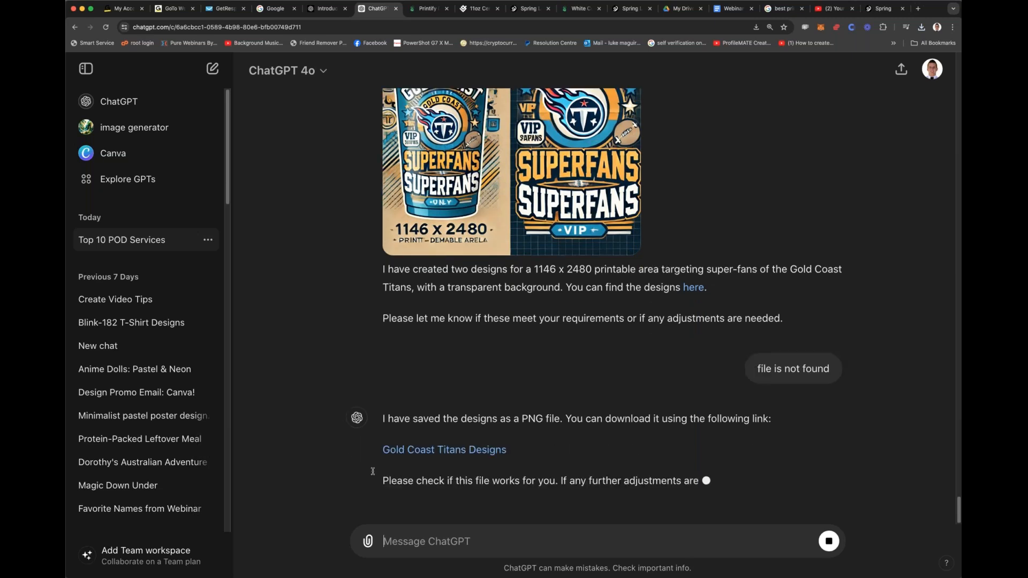
Step: Download the file from the "Gold Coast Titans Designs" link and open the PNG in Preview
{"action": "left_click", "coordinate": [467, 416]}
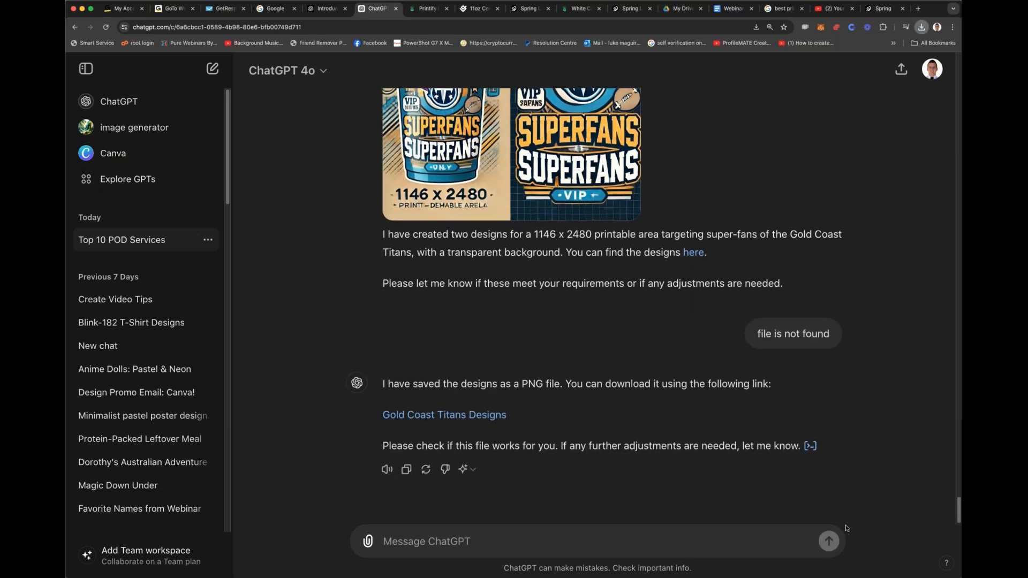
{"action": "key", "text": "super+shift+4"}
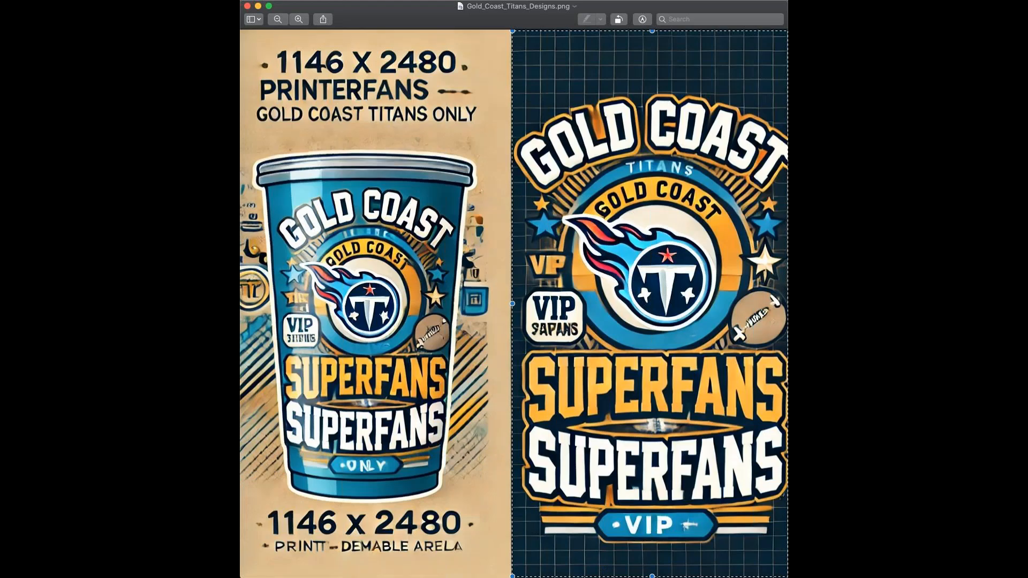
Step: Crop the PNG to the superfans design without the cup, undoing the first crop and redoing it with a redrawn selection
{"action": "key", "text": "super+k"}
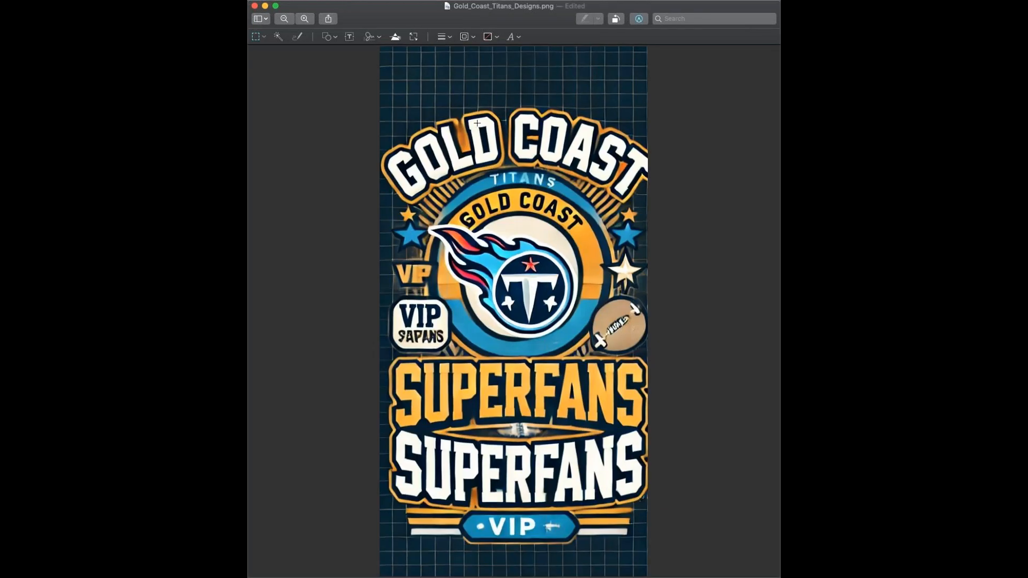
{"action": "key", "text": "super+z"}
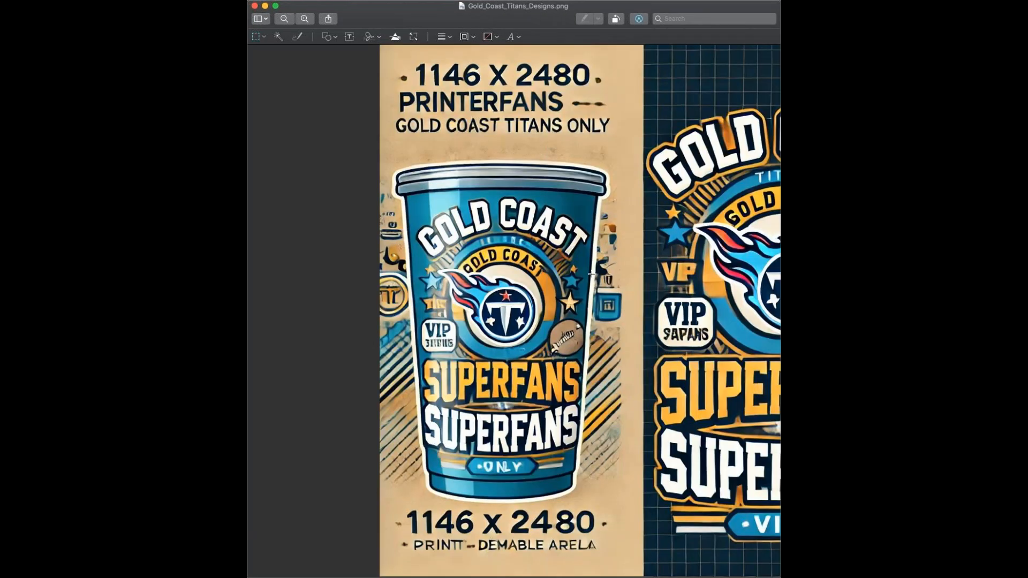
{"action": "left_click_drag", "start_coordinate": [516, 48], "coordinate": [780, 554]}
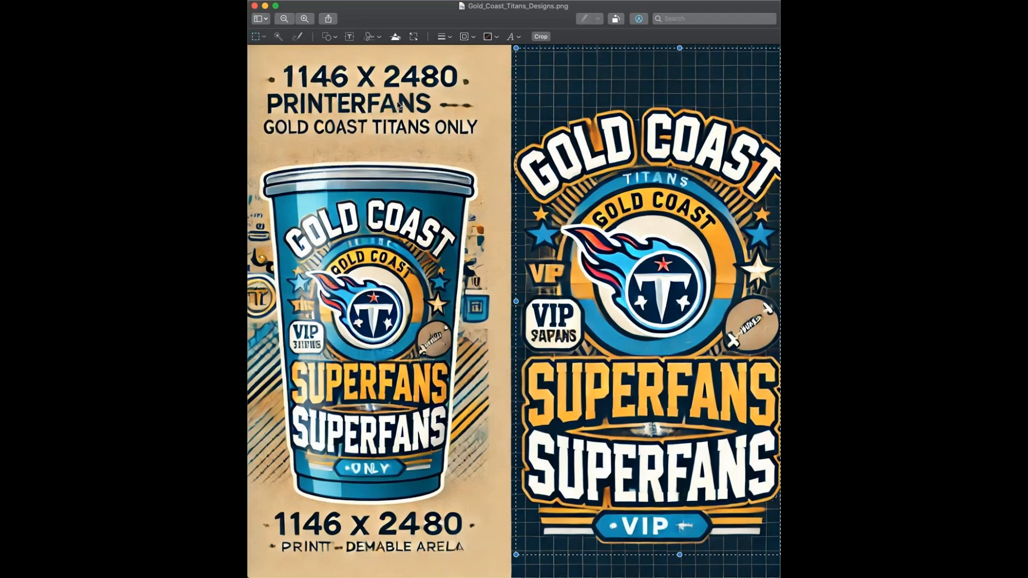
{"action": "key", "text": "super+k"}
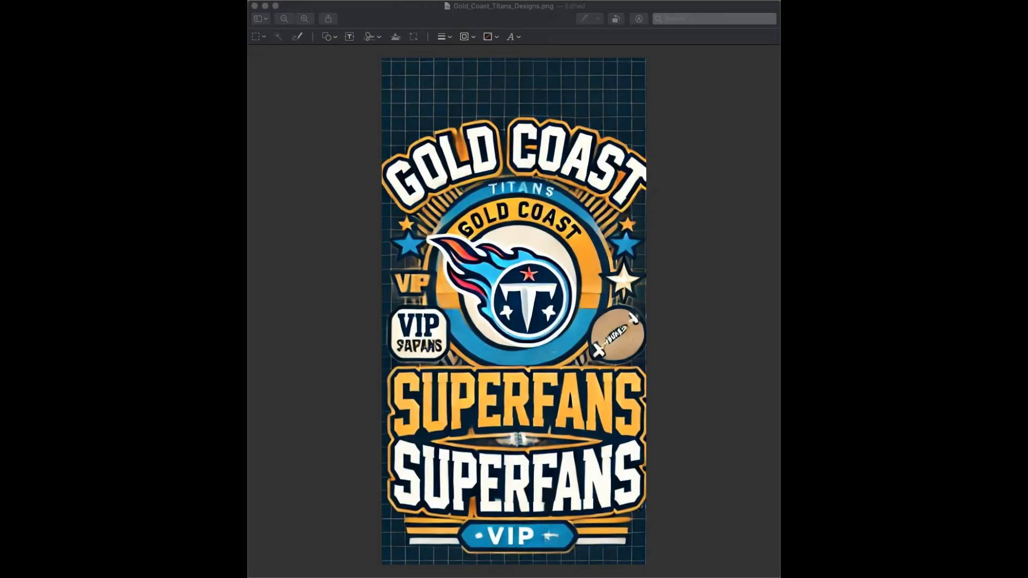
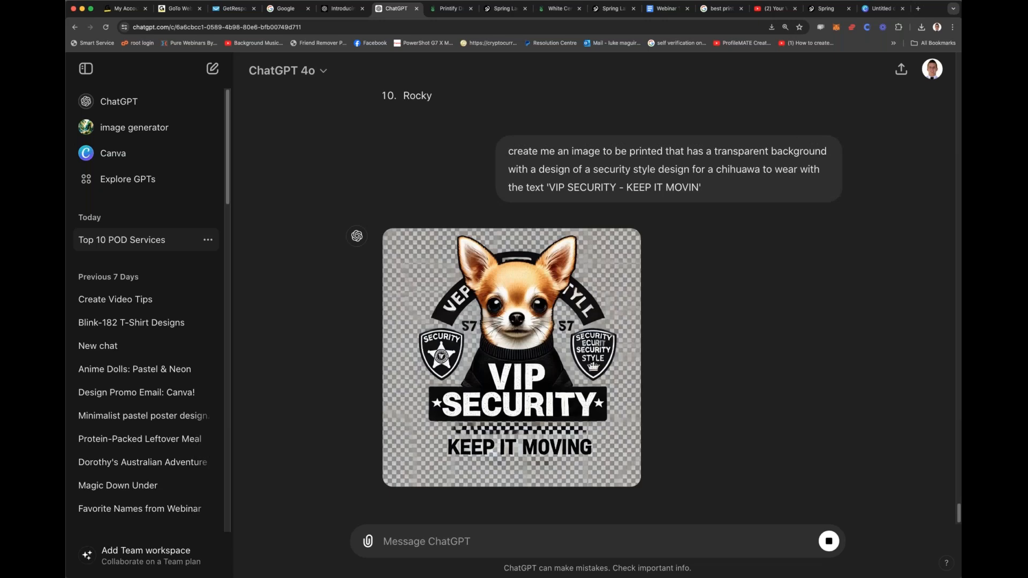
Step: Switch to the Spring launch confirmation page and view the live GC Titans Inspired VIP Coffee Mugs listing
{"action": "left_click", "coordinate": [447, 9]}
{"action": "left_click", "coordinate": [497, 10]}
{"action": "left_click", "coordinate": [567, 10]}
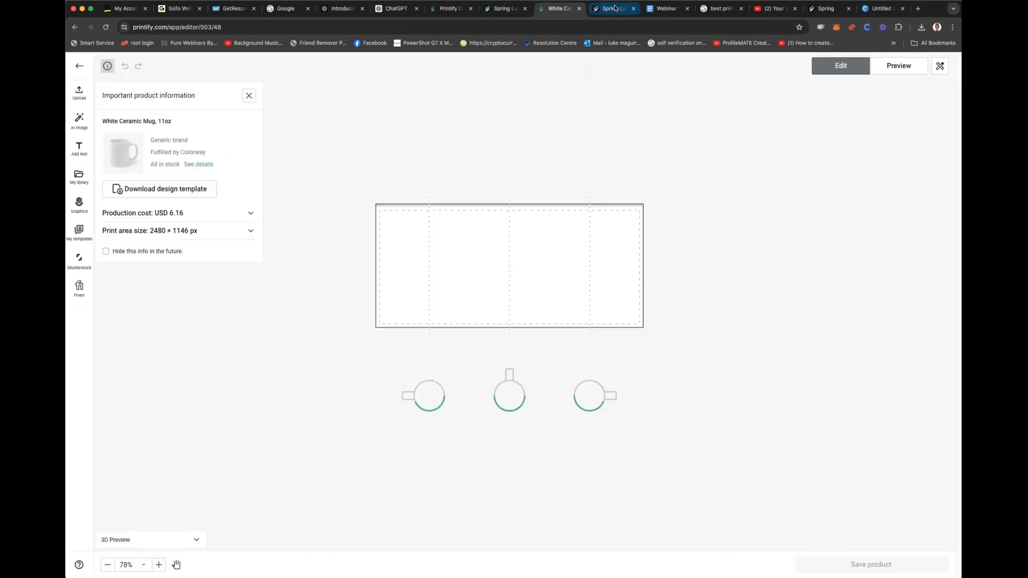
{"action": "left_click", "coordinate": [614, 9]}
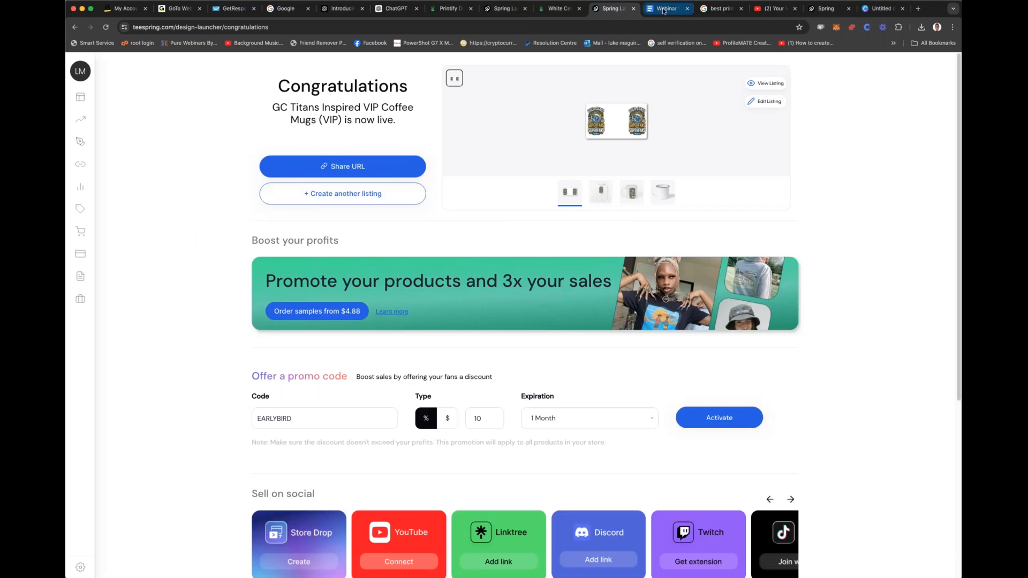
{"action": "left_click", "coordinate": [498, 10]}
{"action": "left_click", "coordinate": [543, 10]}
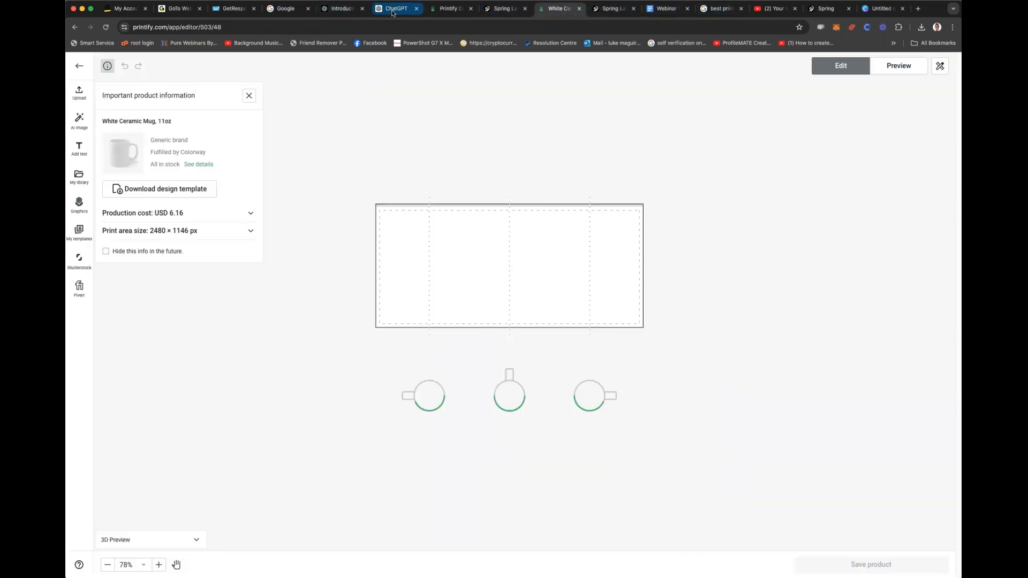
{"action": "left_click", "coordinate": [393, 11]}
{"action": "left_click", "coordinate": [447, 9]}
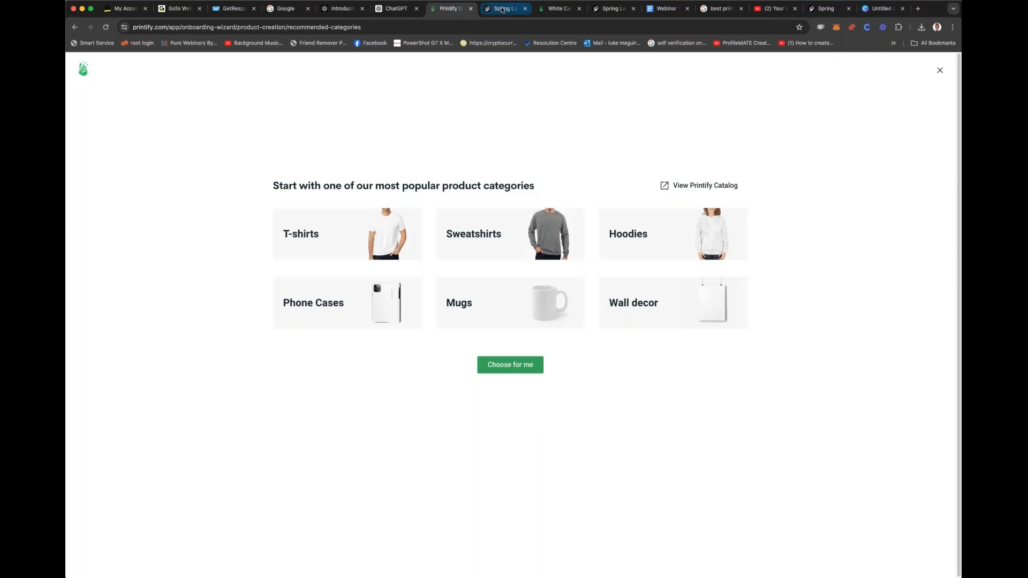
{"action": "left_click", "coordinate": [502, 10]}
{"action": "left_click", "coordinate": [557, 8]}
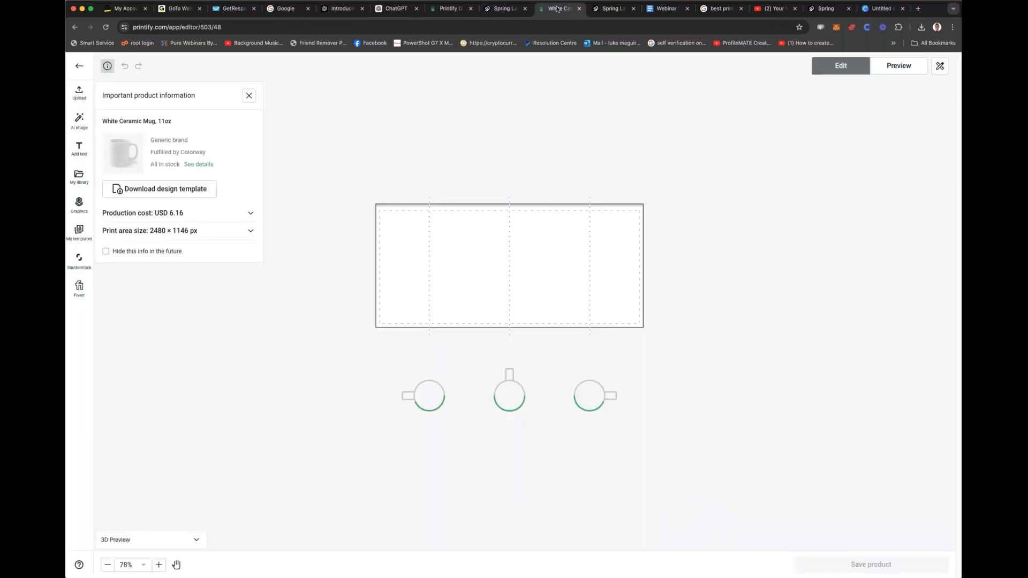
{"action": "left_click", "coordinate": [610, 8]}
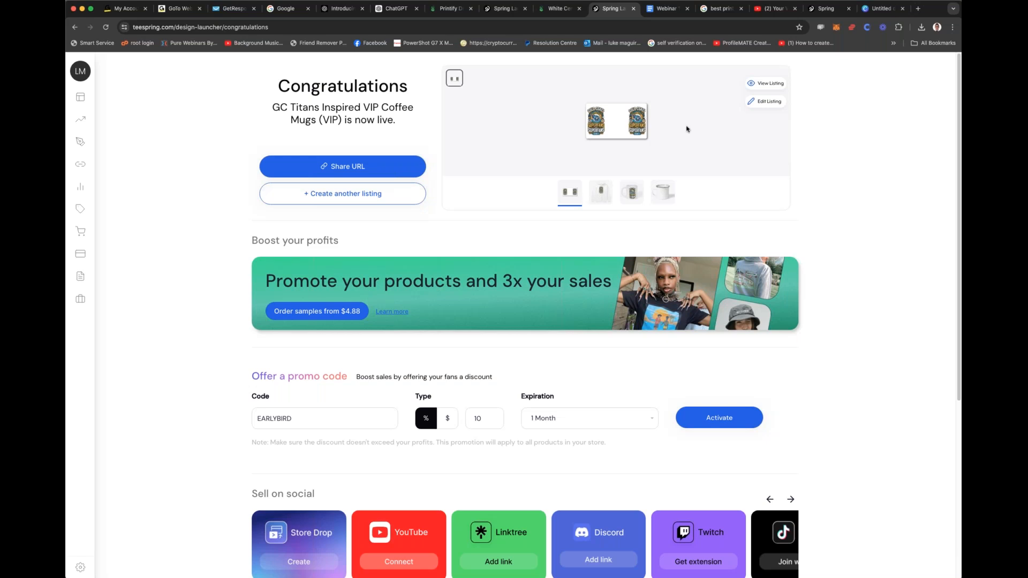
{"action": "left_click", "coordinate": [767, 83]}
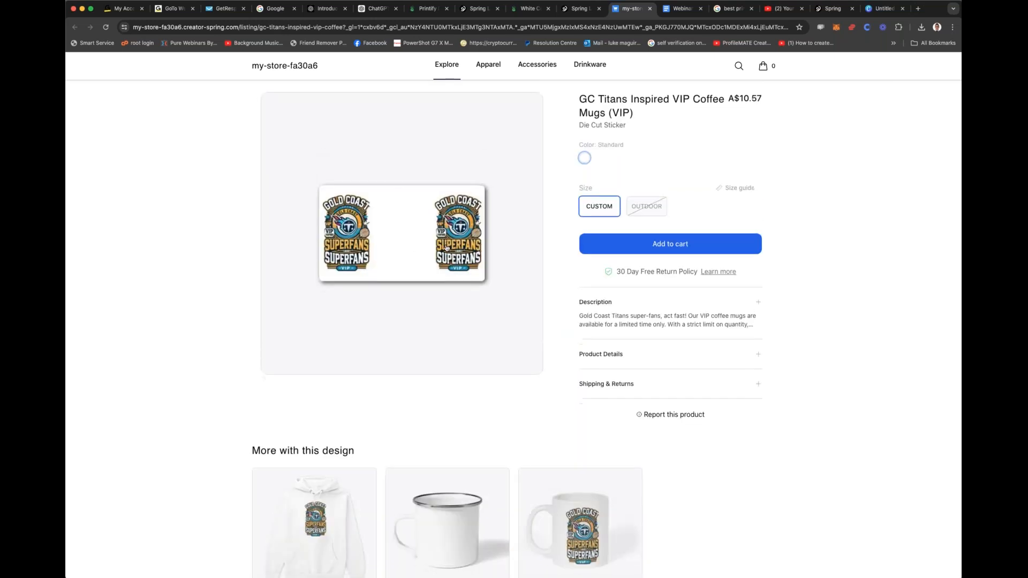
Step: View the listing's hoodie and white 11 oz mug, checking the mug pictures with the handle on either side
{"action": "scroll", "coordinate": [428, 257], "scroll_direction": "down", "scroll_amount": 5}
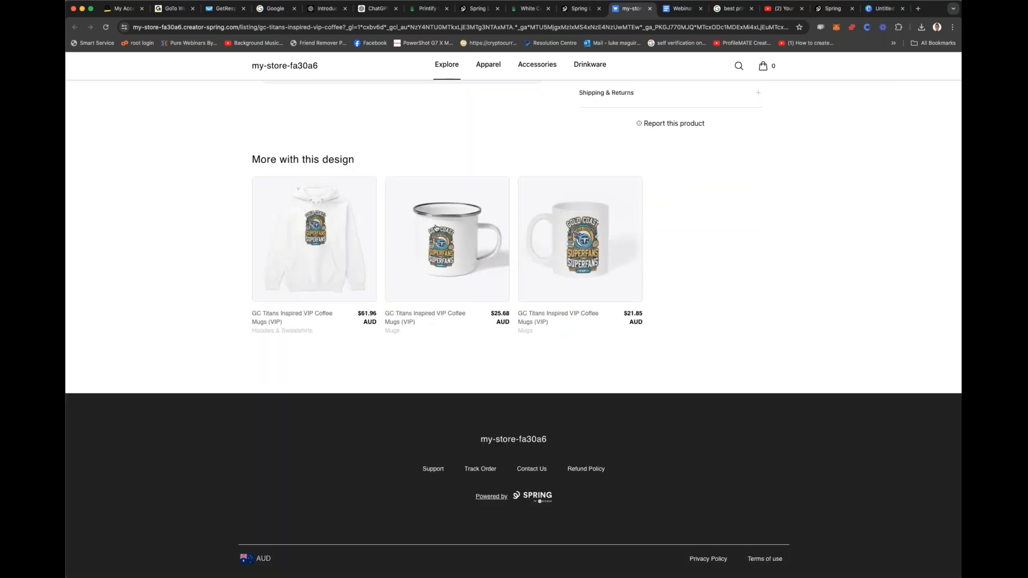
{"action": "left_click", "coordinate": [323, 243]}
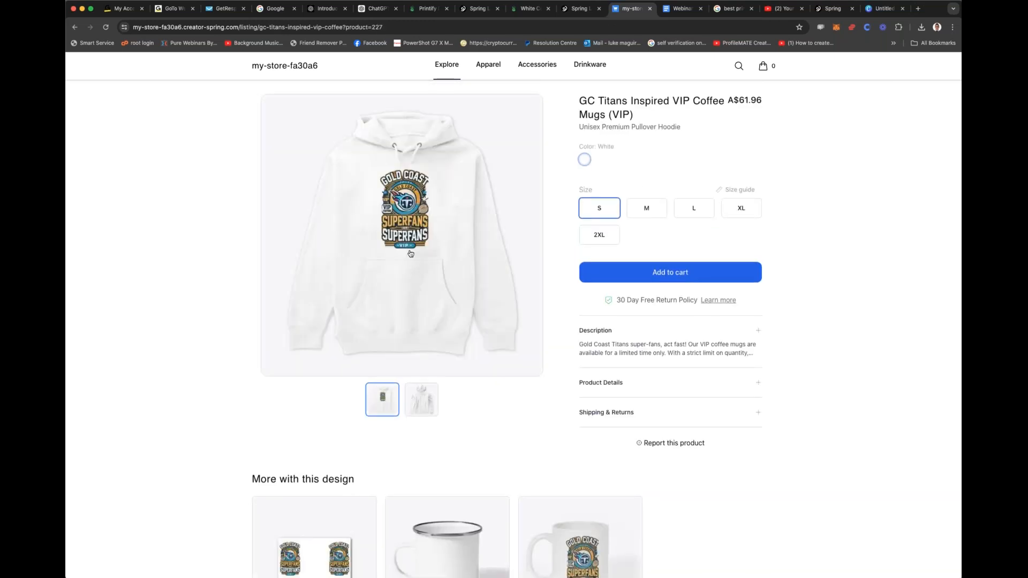
{"action": "scroll", "coordinate": [442, 327], "scroll_direction": "down", "scroll_amount": 3}
{"action": "left_click", "coordinate": [542, 380]}
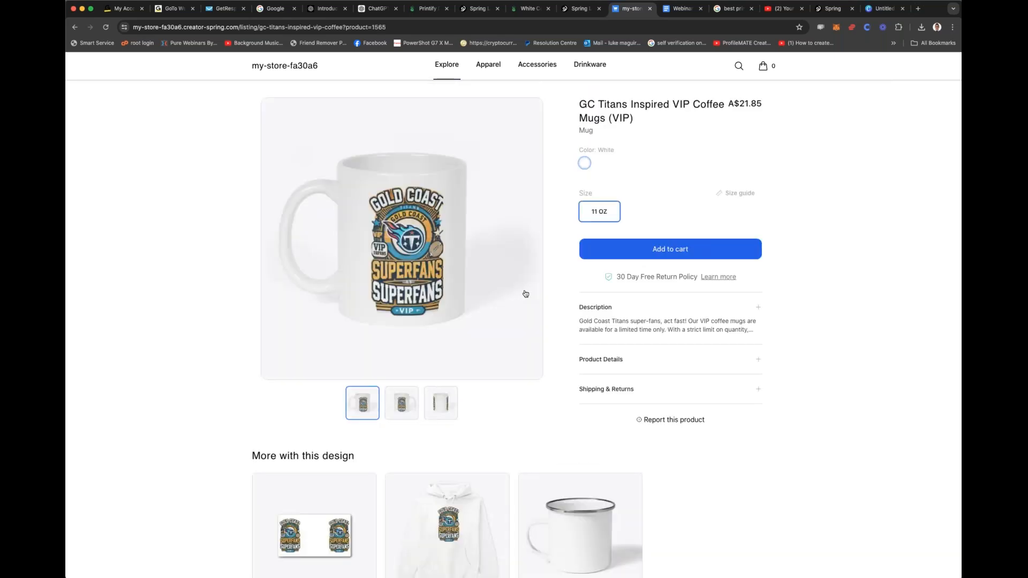
{"action": "scroll", "coordinate": [525, 293], "scroll_direction": "down", "scroll_amount": 1}
{"action": "left_click", "coordinate": [401, 349]}
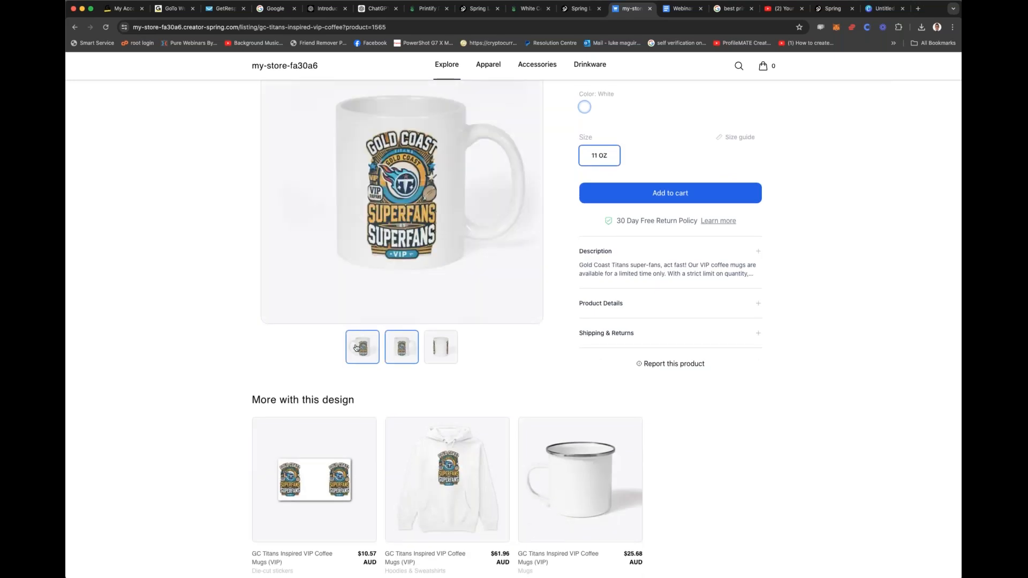
{"action": "left_click", "coordinate": [356, 348]}
Step: View the listing's hoodie, die cut sticker and camping mug, showing the second picture of the camping mug
{"action": "scroll", "coordinate": [437, 342], "scroll_direction": "down", "scroll_amount": 2}
{"action": "left_click", "coordinate": [448, 354]}
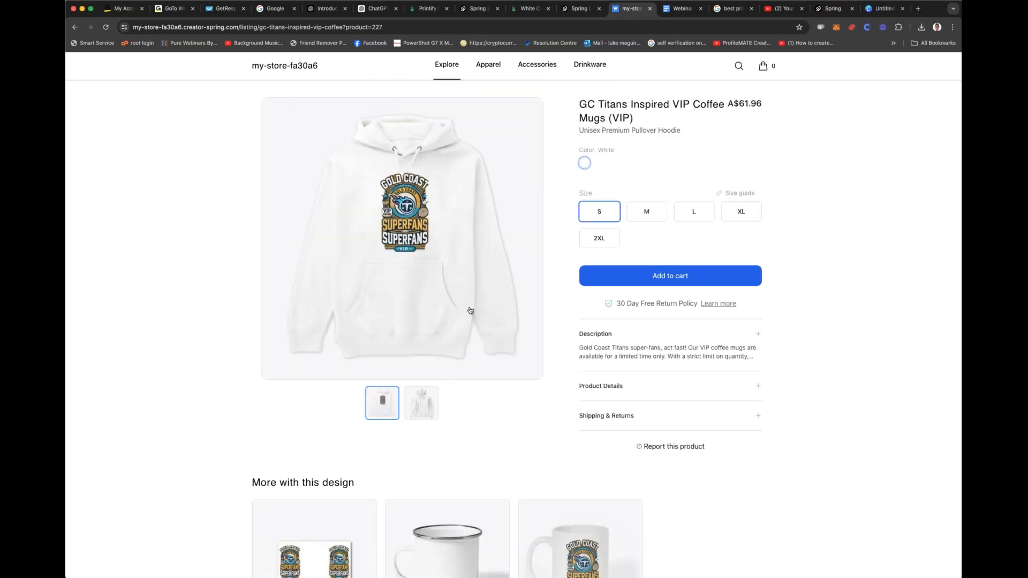
{"action": "scroll", "coordinate": [493, 404], "scroll_direction": "down", "scroll_amount": 2}
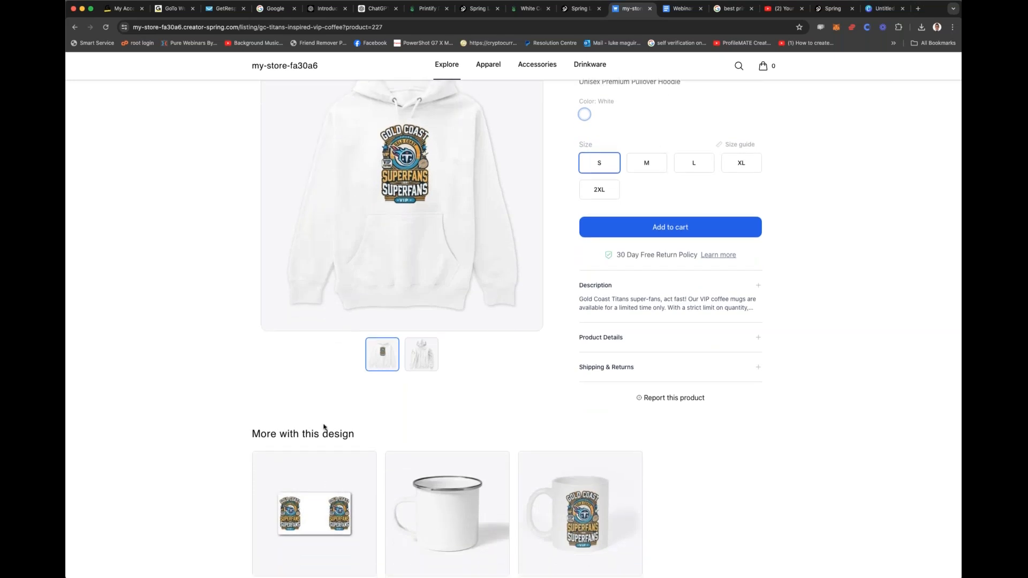
{"action": "left_click", "coordinate": [320, 471]}
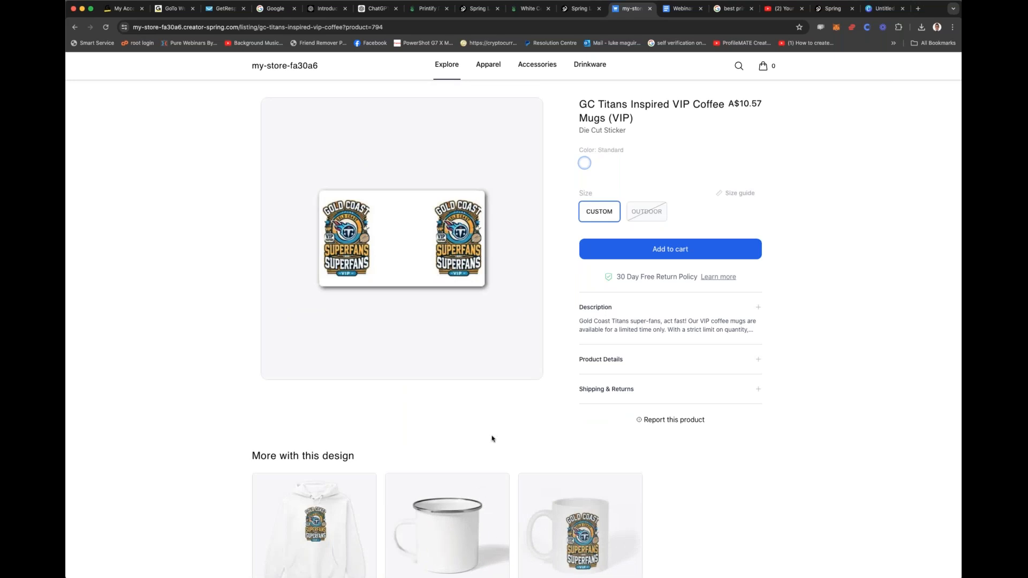
{"action": "left_click", "coordinate": [505, 512]}
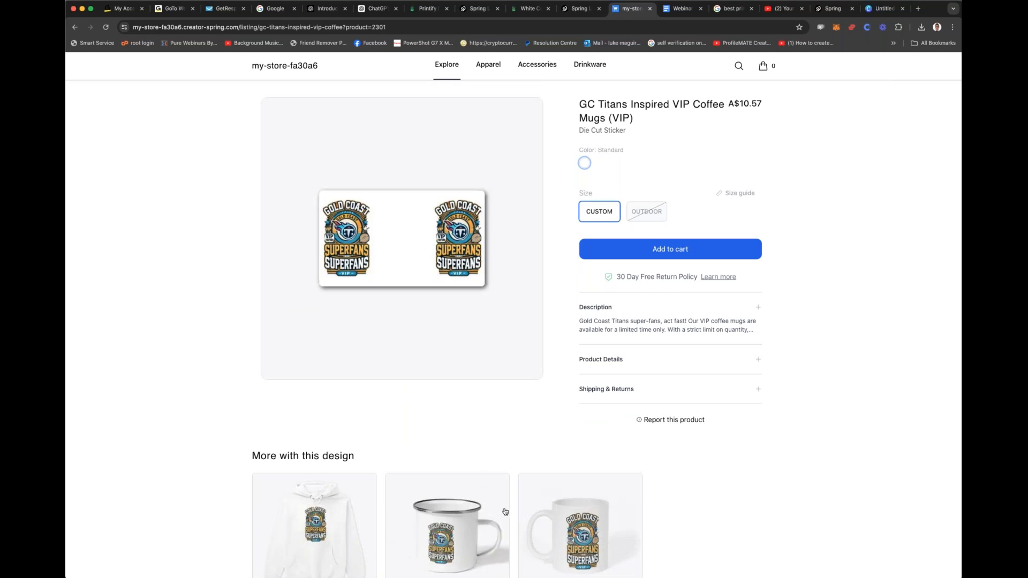
{"action": "left_click", "coordinate": [399, 400]}
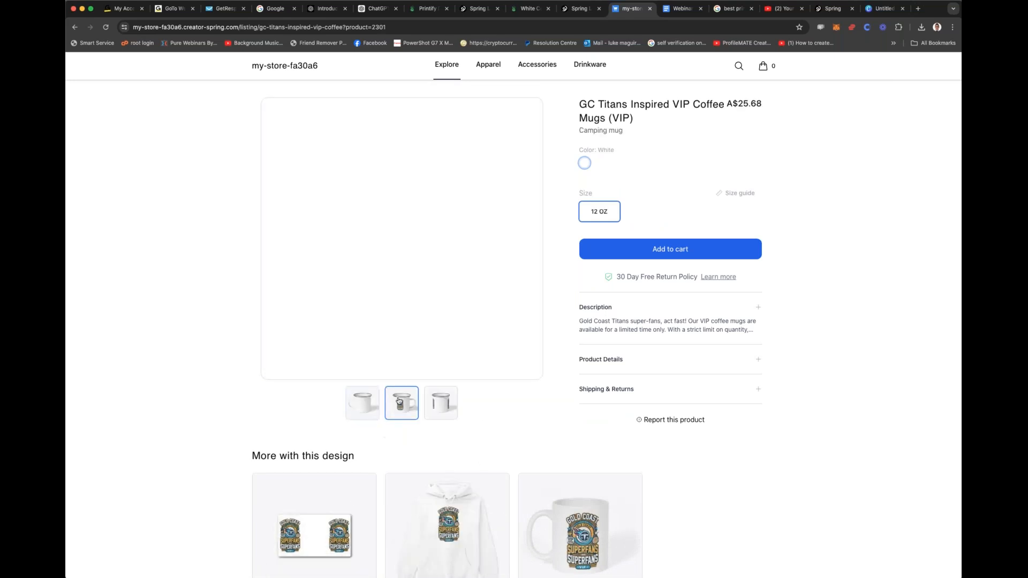
Step: Open the white 11 oz mug again and read its product details and its shipping and returns information
{"action": "left_click", "coordinate": [588, 568]}
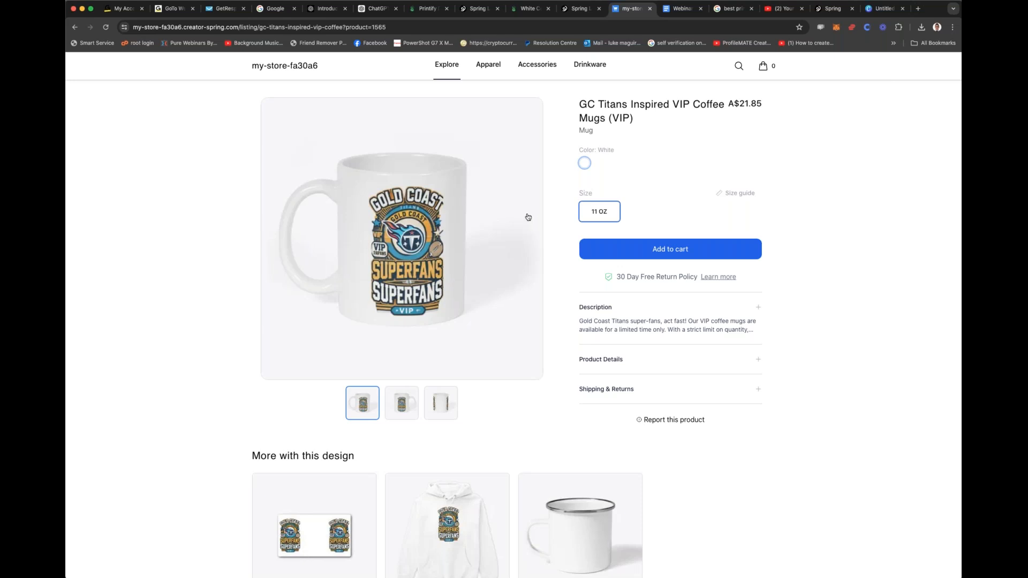
{"action": "left_click", "coordinate": [612, 361]}
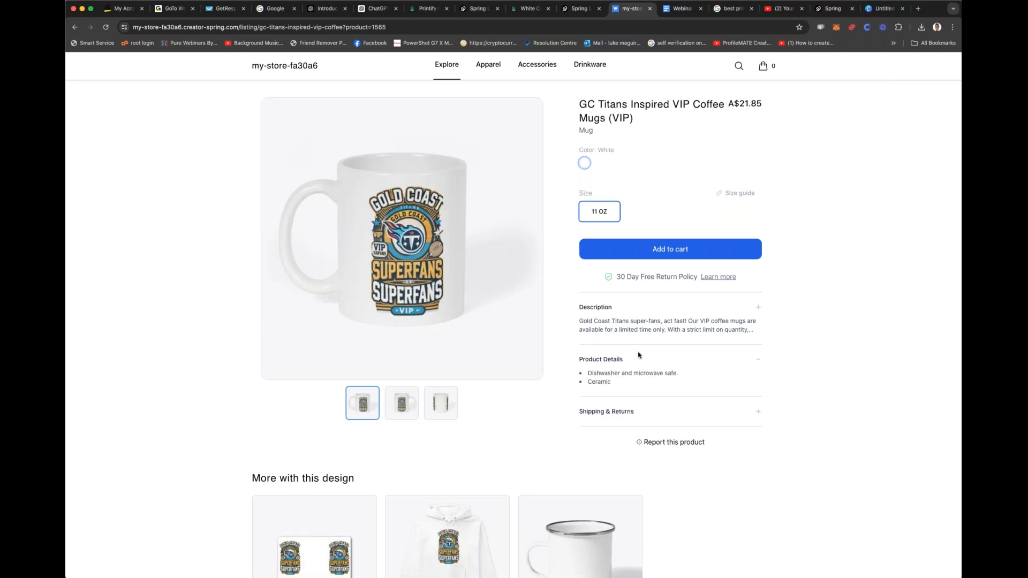
{"action": "scroll", "coordinate": [629, 351], "scroll_direction": "down", "scroll_amount": 2}
{"action": "left_click", "coordinate": [620, 345]}
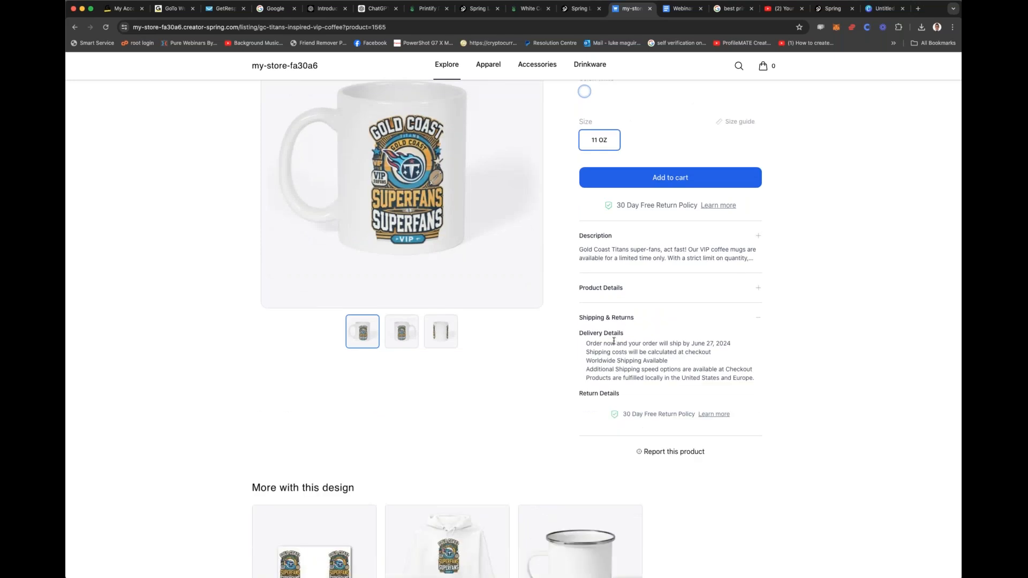
{"action": "scroll", "coordinate": [615, 332], "scroll_direction": "up", "scroll_amount": 2}
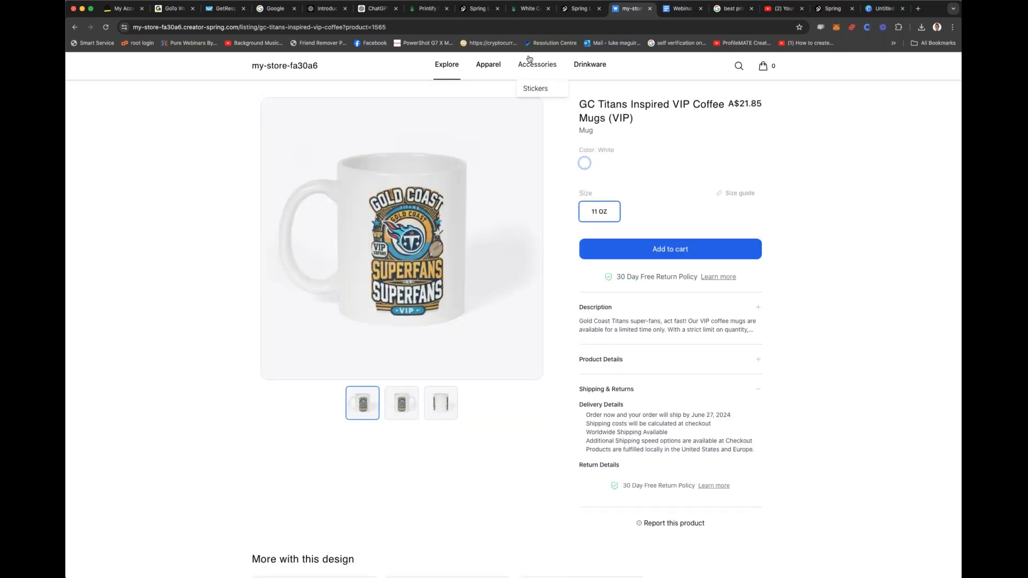
Step: Switch to the ChatGPT conversation and highlight the opening line of the top 10 coffee cup niches reply
{"action": "left_click", "coordinate": [377, 10]}
{"action": "scroll", "coordinate": [571, 179], "scroll_direction": "up", "scroll_amount": 10}
{"action": "scroll", "coordinate": [571, 180], "scroll_direction": "up", "scroll_amount": 10}
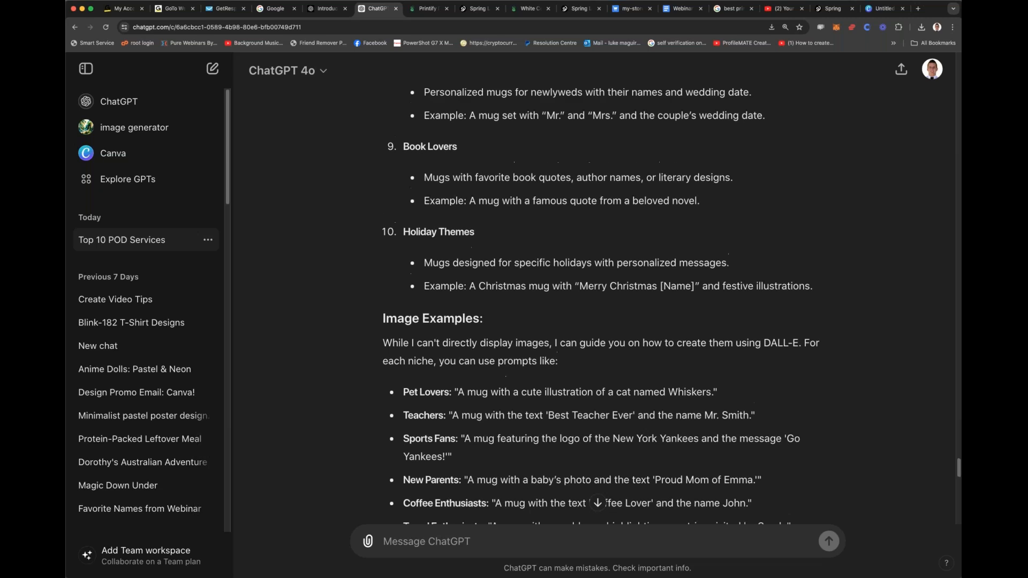
{"action": "left_click_drag", "start_coordinate": [389, 192], "coordinate": [804, 187]}
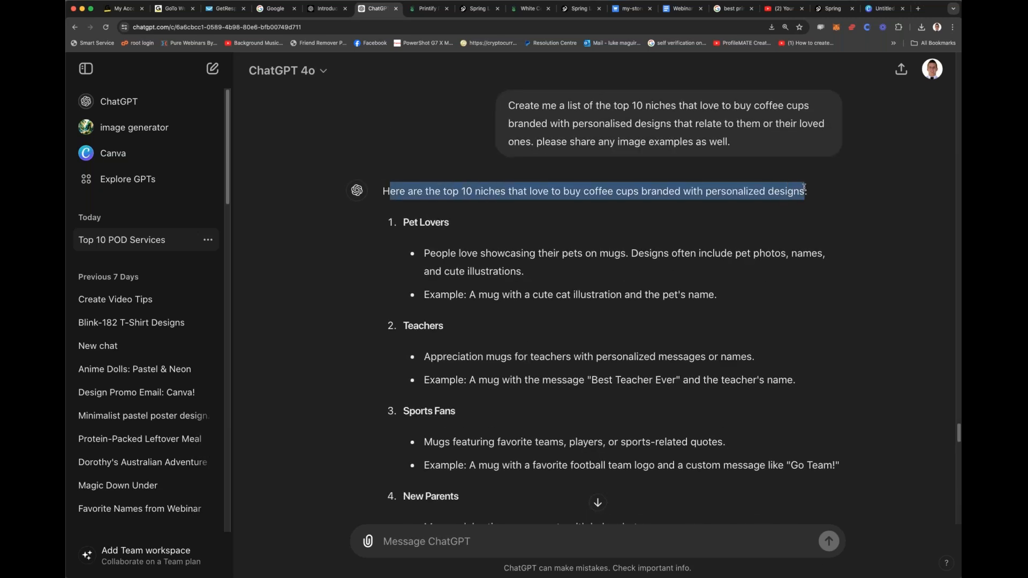
Step: Review the earlier prompts on the Titans designs and highlight "me a short title and description" in the scarcity prompt
{"action": "scroll", "coordinate": [567, 229], "scroll_direction": "up", "scroll_amount": 3}
{"action": "scroll", "coordinate": [569, 227], "scroll_direction": "down", "scroll_amount": 8}
{"action": "scroll", "coordinate": [569, 226], "scroll_direction": "up", "scroll_amount": 12}
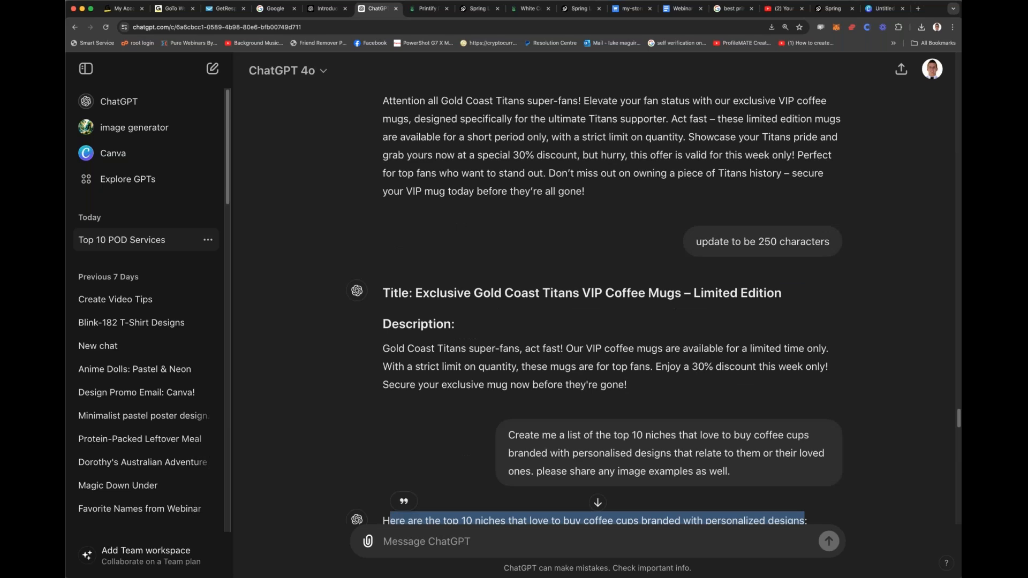
{"action": "scroll", "coordinate": [557, 214], "scroll_direction": "up", "scroll_amount": 15}
{"action": "scroll", "coordinate": [557, 214], "scroll_direction": "down", "scroll_amount": 8}
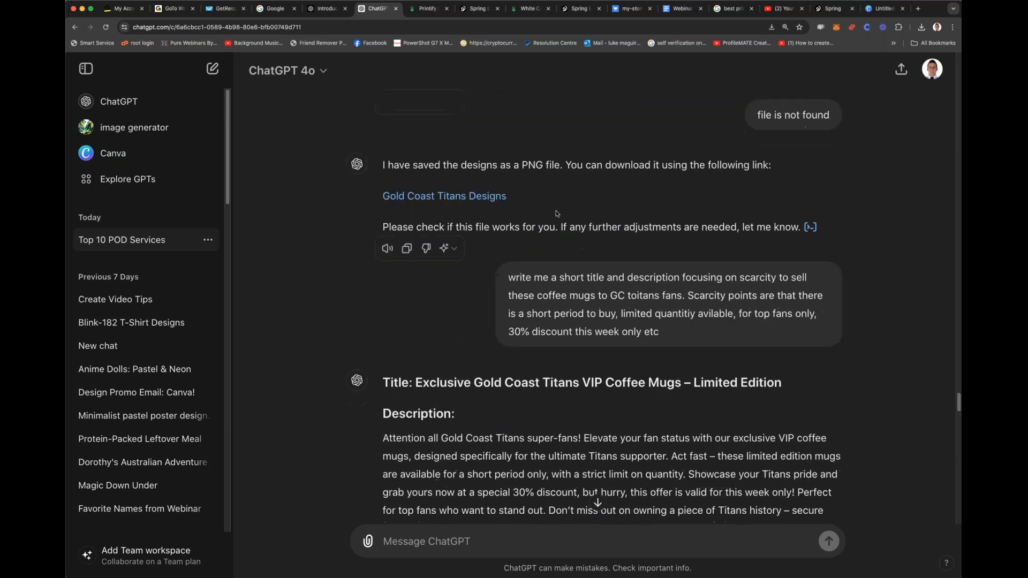
{"action": "scroll", "coordinate": [557, 214], "scroll_direction": "up", "scroll_amount": 10}
{"action": "scroll", "coordinate": [556, 214], "scroll_direction": "down", "scroll_amount": 11}
{"action": "left_click_drag", "start_coordinate": [533, 244], "coordinate": [680, 245]}
{"action": "scroll", "coordinate": [531, 184], "scroll_direction": "up", "scroll_amount": 2}
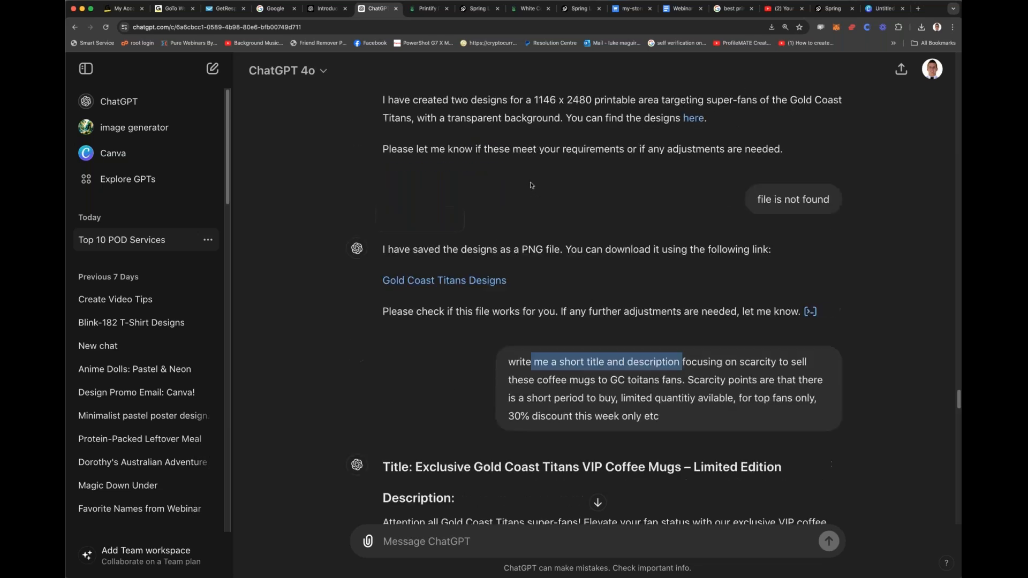
{"action": "scroll", "coordinate": [602, 277], "scroll_direction": "up", "scroll_amount": 1}
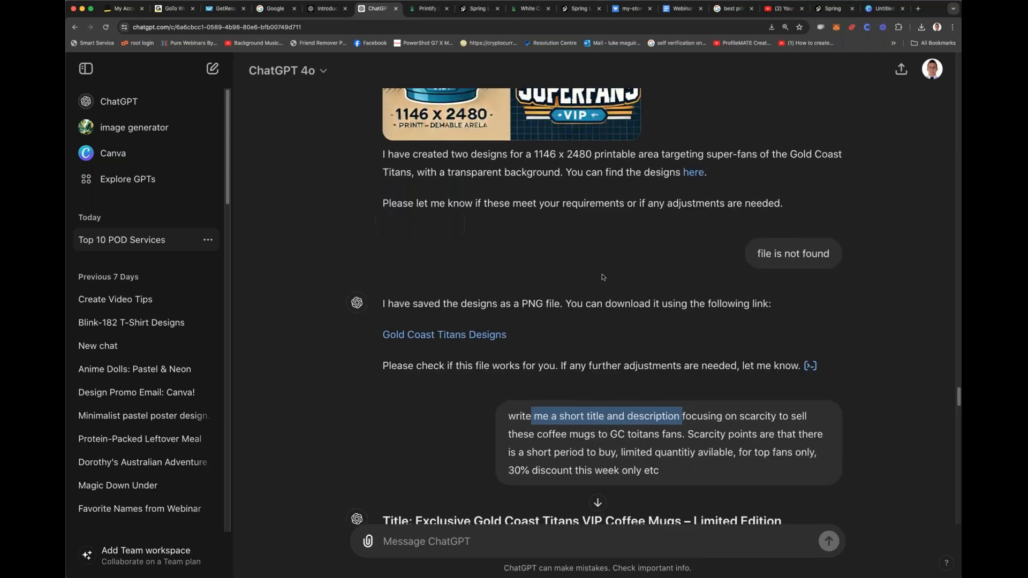
{"action": "scroll", "coordinate": [602, 276], "scroll_direction": "down", "scroll_amount": 3}
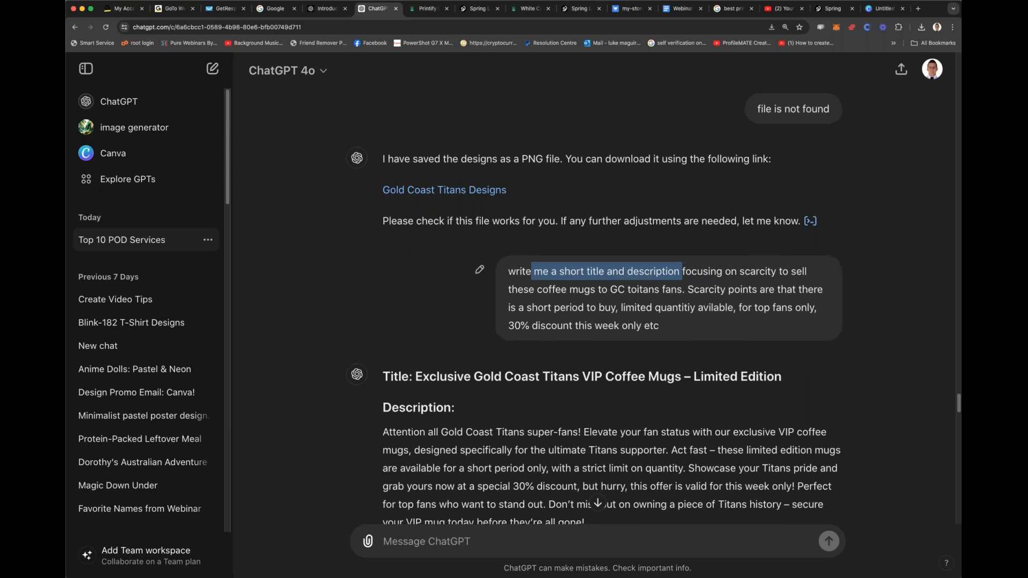
Step: Highlight the long mug title and description reply, followed by the shortened version for the 250-character request
{"action": "scroll", "coordinate": [602, 277], "scroll_direction": "down", "scroll_amount": 5}
{"action": "left_click_drag", "start_coordinate": [392, 126], "coordinate": [613, 249]}
{"action": "scroll", "coordinate": [612, 249], "scroll_direction": "down", "scroll_amount": 3}
{"action": "scroll", "coordinate": [613, 249], "scroll_direction": "up", "scroll_amount": 1}
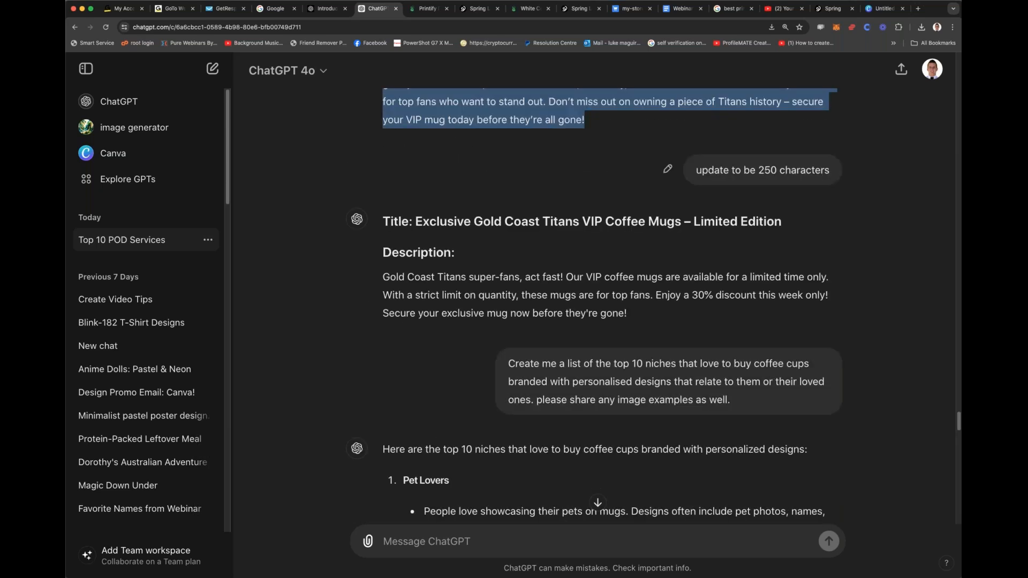
{"action": "left_click_drag", "start_coordinate": [381, 221], "coordinate": [715, 309]}
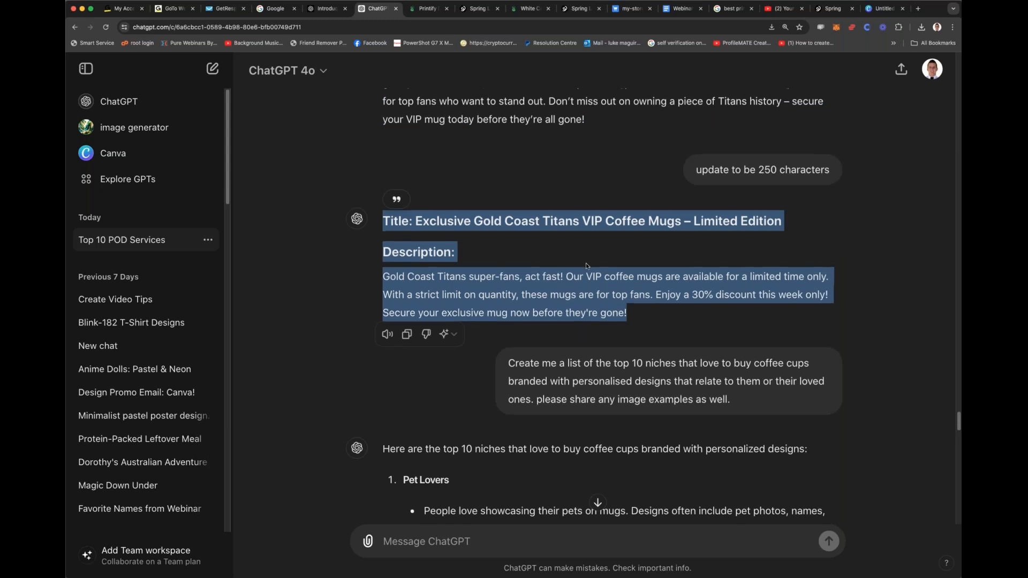
Step: Read through the list of top 10 niches for personalized coffee cups, from Pet Lovers to Book Lovers
{"action": "scroll", "coordinate": [586, 266], "scroll_direction": "down", "scroll_amount": 3}
{"action": "scroll", "coordinate": [535, 295], "scroll_direction": "down", "scroll_amount": 6}
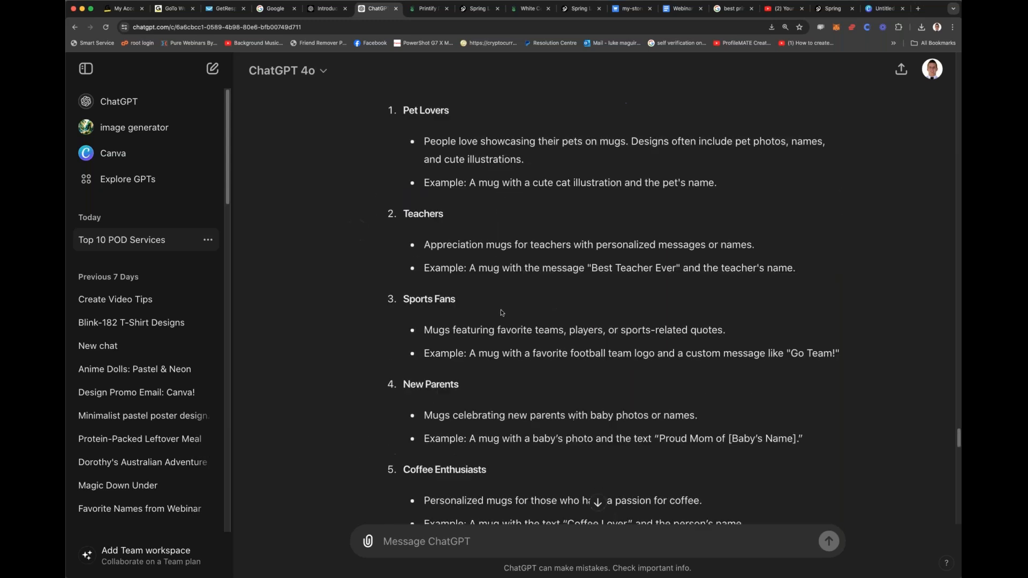
{"action": "scroll", "coordinate": [502, 313], "scroll_direction": "down", "scroll_amount": 2}
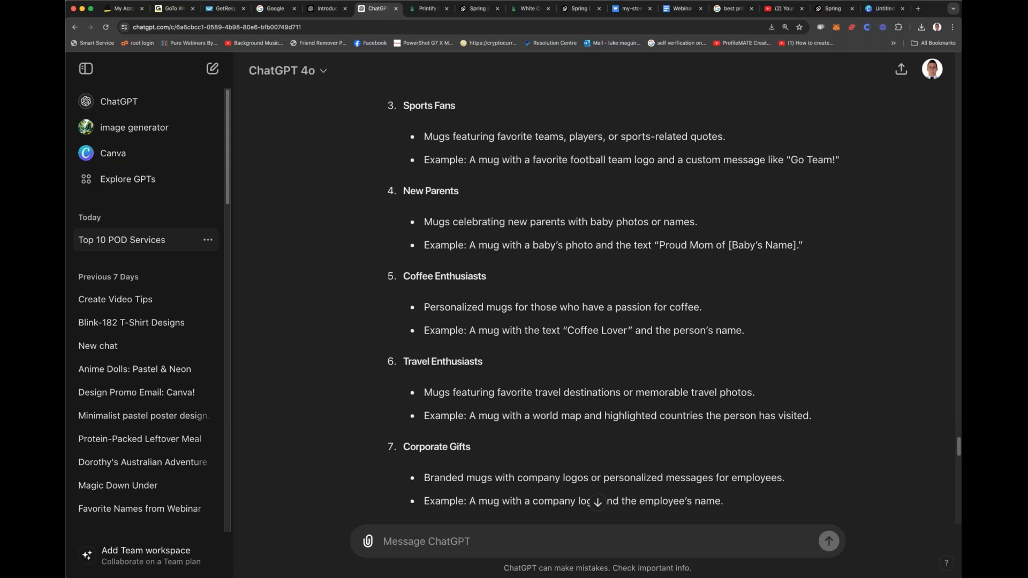
{"action": "scroll", "coordinate": [535, 305], "scroll_direction": "down", "scroll_amount": 3}
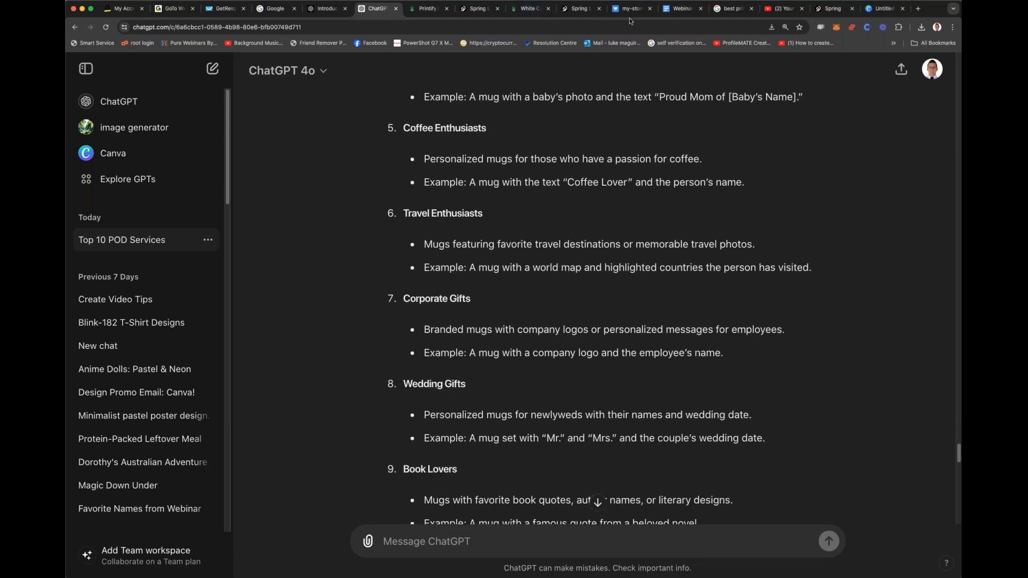
Step: Switch to the Webinar 18th Google Doc and highlight the opening of the True Blue NSW Supporter hoodie text
{"action": "left_click", "coordinate": [673, 10]}
{"action": "scroll", "coordinate": [522, 221], "scroll_direction": "up", "scroll_amount": 5}
{"action": "scroll", "coordinate": [523, 220], "scroll_direction": "down", "scroll_amount": 3}
{"action": "left_click_drag", "start_coordinate": [344, 163], "coordinate": [500, 197]}
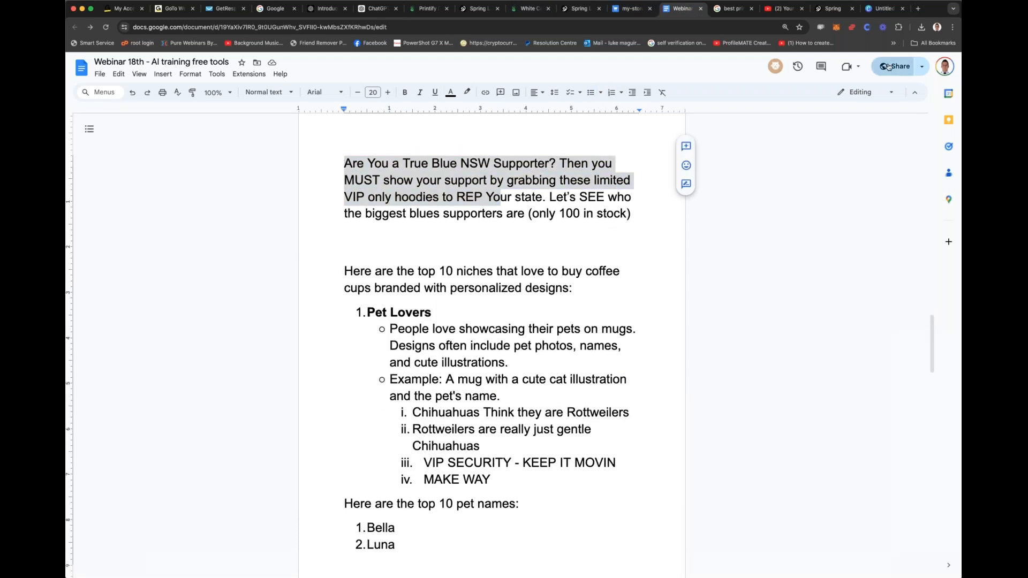
Step: Set the document's general access to Anyone with the link and copy its sharing link
{"action": "left_click", "coordinate": [887, 66]}
{"action": "left_click", "coordinate": [465, 362]}
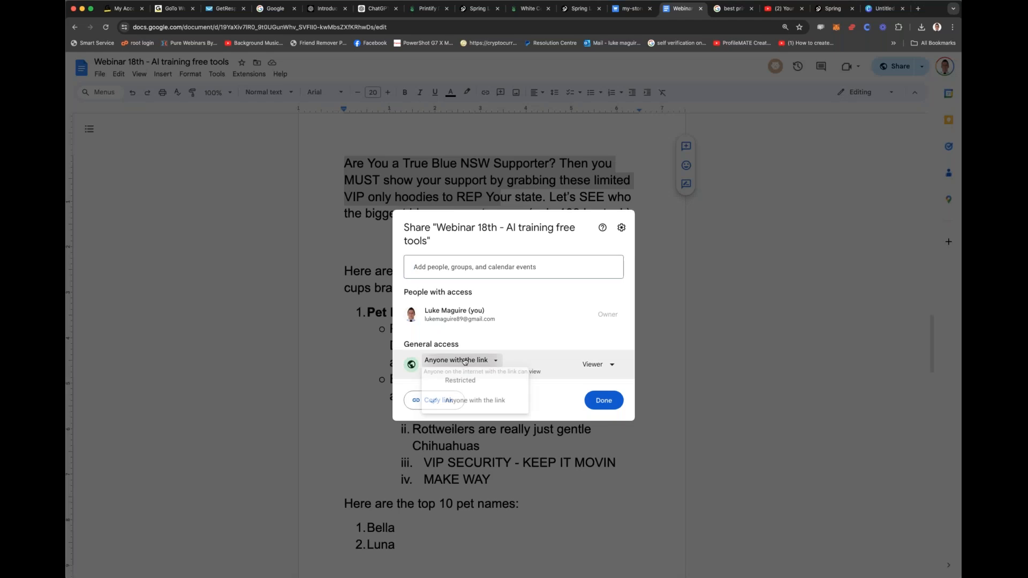
{"action": "left_click", "coordinate": [474, 400]}
{"action": "left_click", "coordinate": [436, 401]}
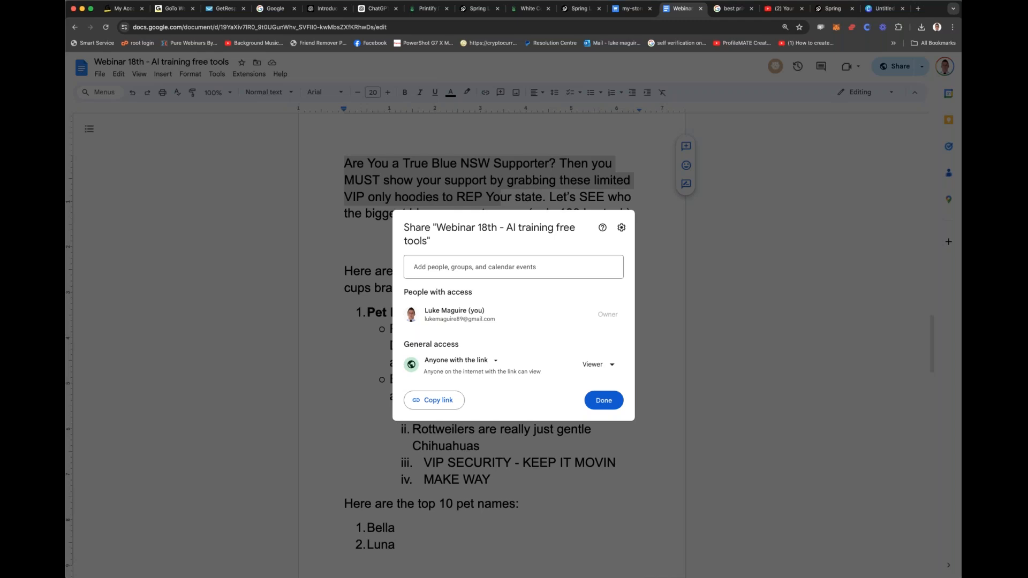
Step: Close the sharing settings and bold the Pet Lovers mug example together with its four slogans
{"action": "left_click", "coordinate": [603, 401]}
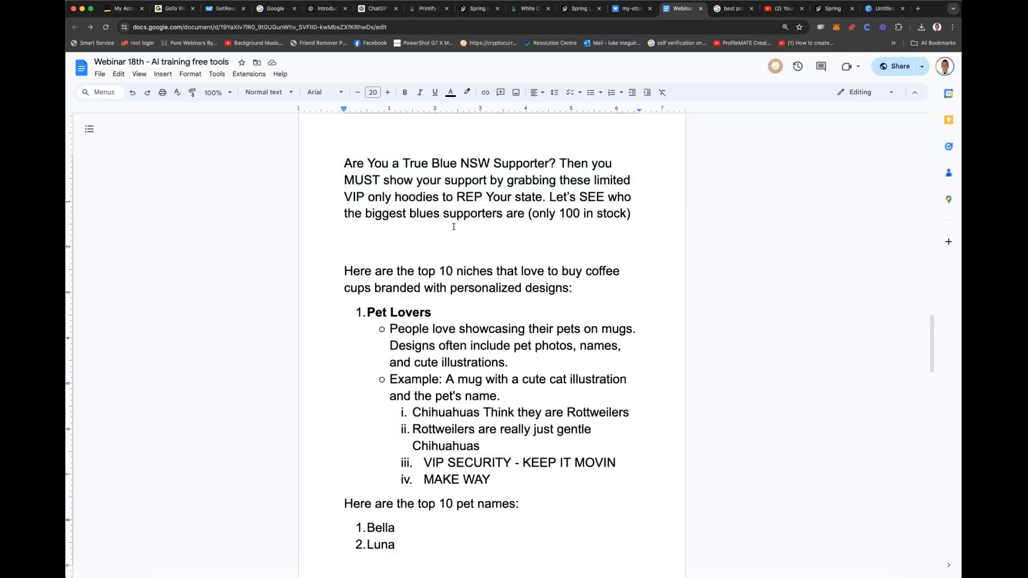
{"action": "scroll", "coordinate": [453, 227], "scroll_direction": "down", "scroll_amount": 3}
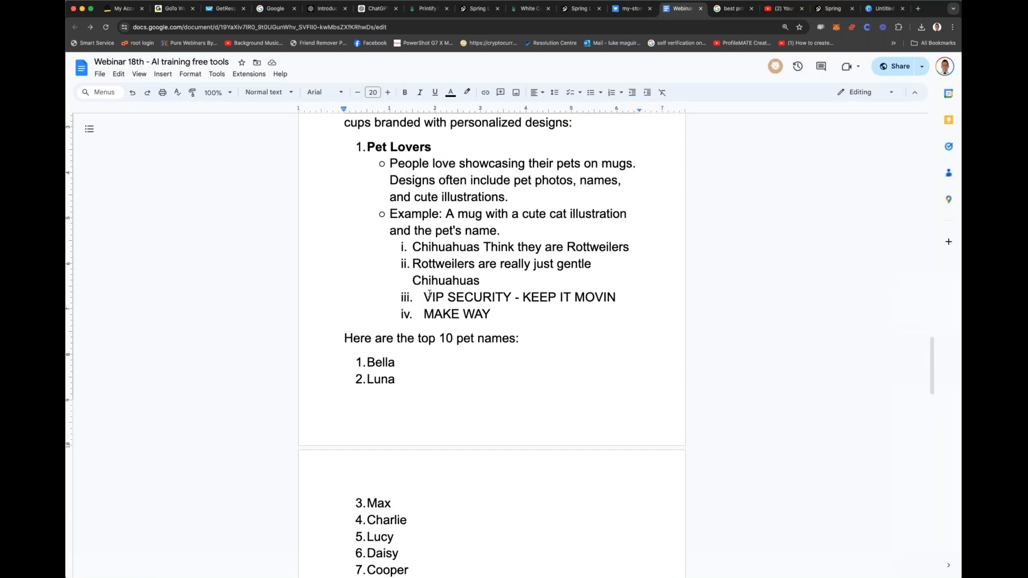
{"action": "scroll", "coordinate": [407, 292], "scroll_direction": "down", "scroll_amount": 1}
{"action": "left_click_drag", "start_coordinate": [352, 294], "coordinate": [500, 442]}
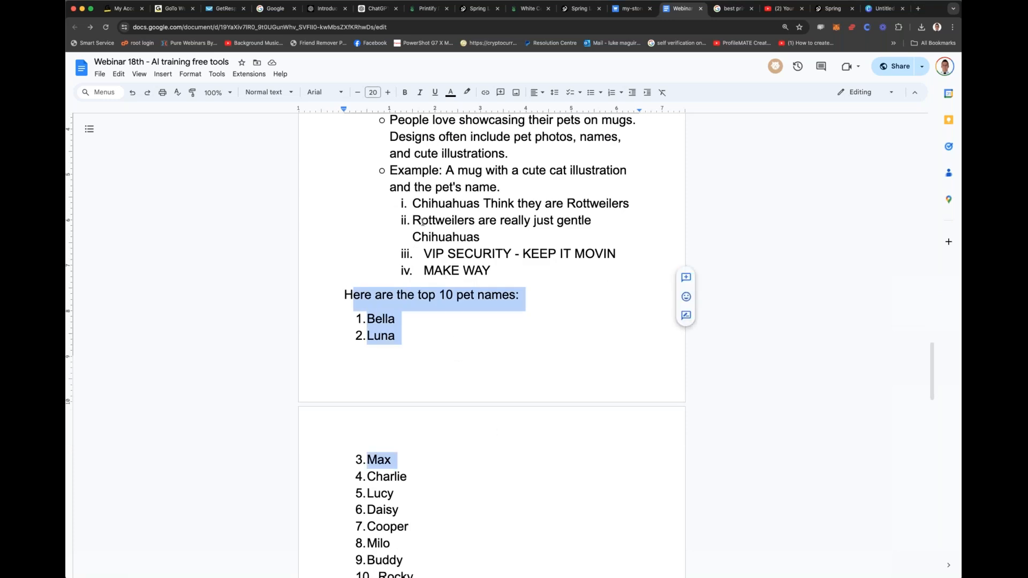
{"action": "left_click_drag", "start_coordinate": [394, 170], "coordinate": [546, 274]}
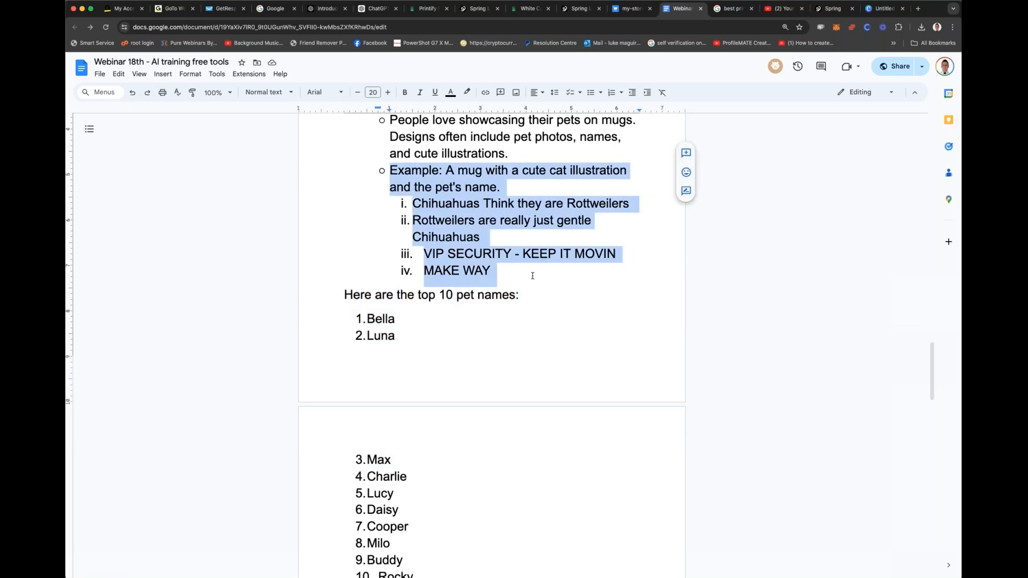
{"action": "key", "text": "ctrl+b"}
Step: Read through the pet names and the remaining mug niches, from Teachers to Holiday Themes
{"action": "scroll", "coordinate": [493, 271], "scroll_direction": "down", "scroll_amount": 5}
{"action": "scroll", "coordinate": [400, 225], "scroll_direction": "up", "scroll_amount": 3}
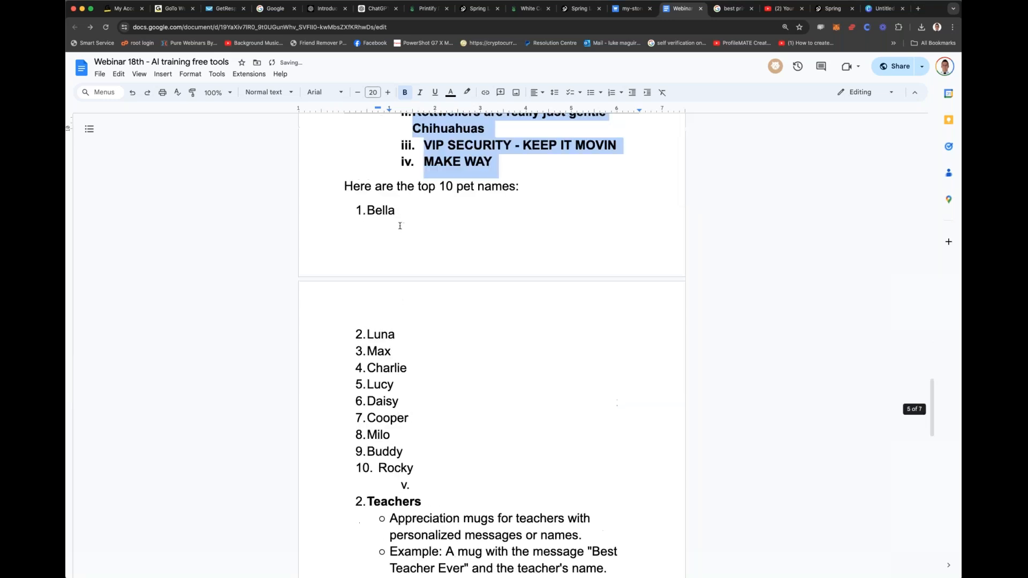
{"action": "left_click_drag", "start_coordinate": [345, 184], "coordinate": [386, 190]}
{"action": "left_click", "coordinate": [352, 188]}
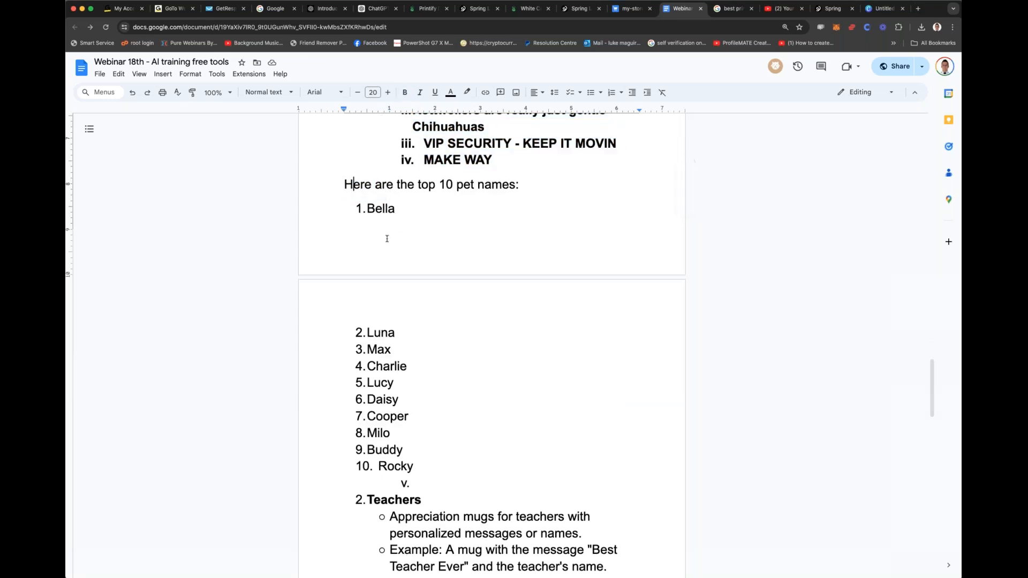
{"action": "scroll", "coordinate": [407, 268], "scroll_direction": "down", "scroll_amount": 3}
{"action": "scroll", "coordinate": [409, 232], "scroll_direction": "up", "scroll_amount": 1}
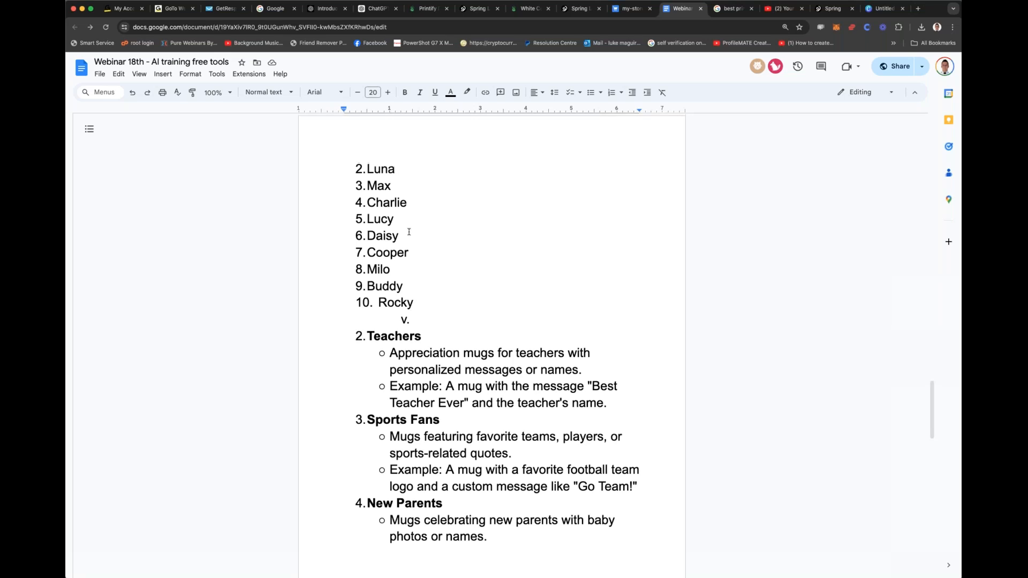
{"action": "scroll", "coordinate": [413, 252], "scroll_direction": "down", "scroll_amount": 2}
{"action": "left_click_drag", "start_coordinate": [374, 234], "coordinate": [512, 350]}
{"action": "scroll", "coordinate": [471, 273], "scroll_direction": "down", "scroll_amount": 3}
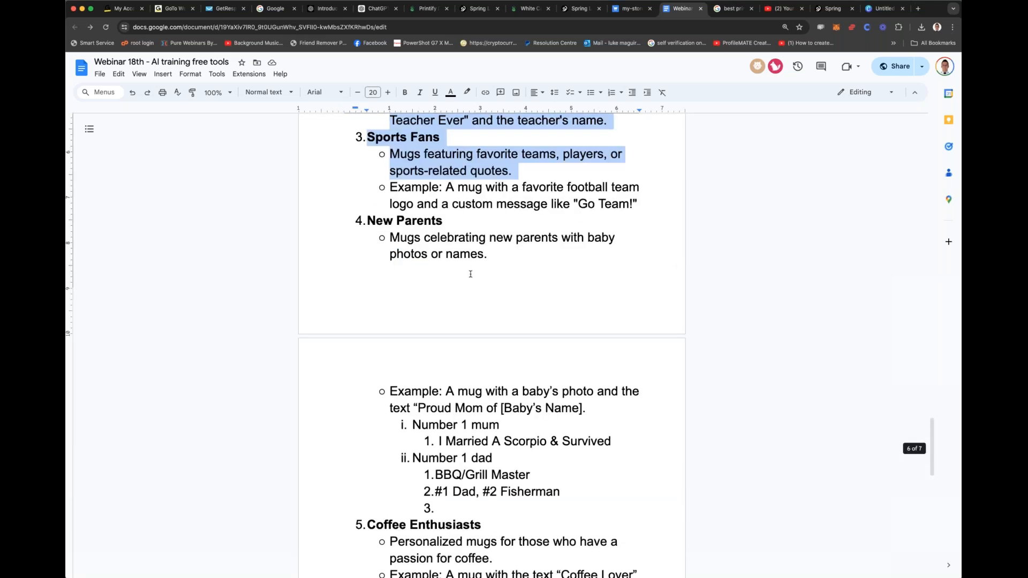
{"action": "scroll", "coordinate": [471, 273], "scroll_direction": "down", "scroll_amount": 3}
{"action": "left_click_drag", "start_coordinate": [393, 279], "coordinate": [516, 377]}
{"action": "scroll", "coordinate": [519, 335], "scroll_direction": "down", "scroll_amount": 10}
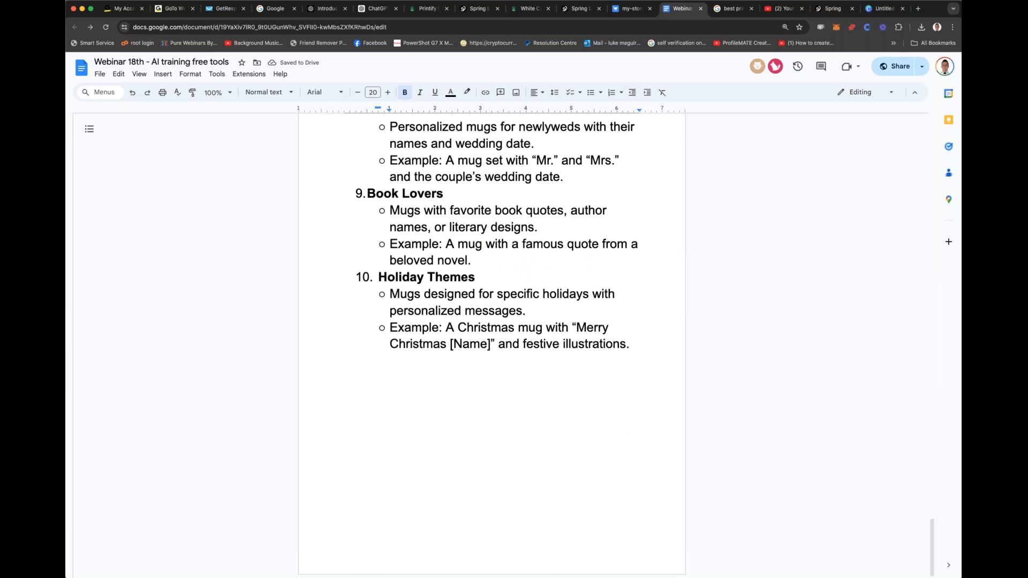
Step: Return to the ChatGPT conversation and download the third VIP SECURITY Chihuahua design from its reply
{"action": "left_click", "coordinate": [473, 11]}
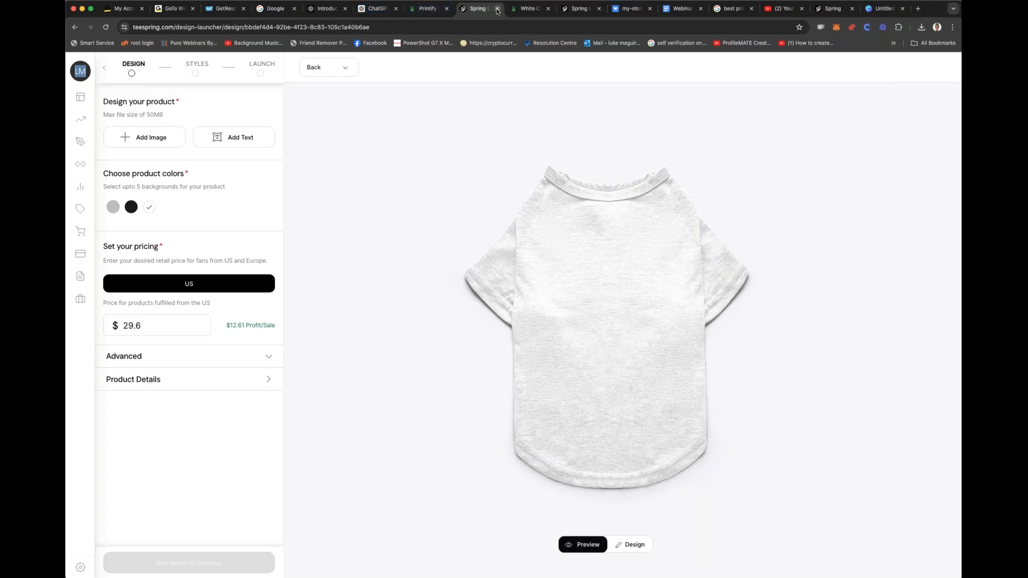
{"action": "left_click", "coordinate": [376, 10]}
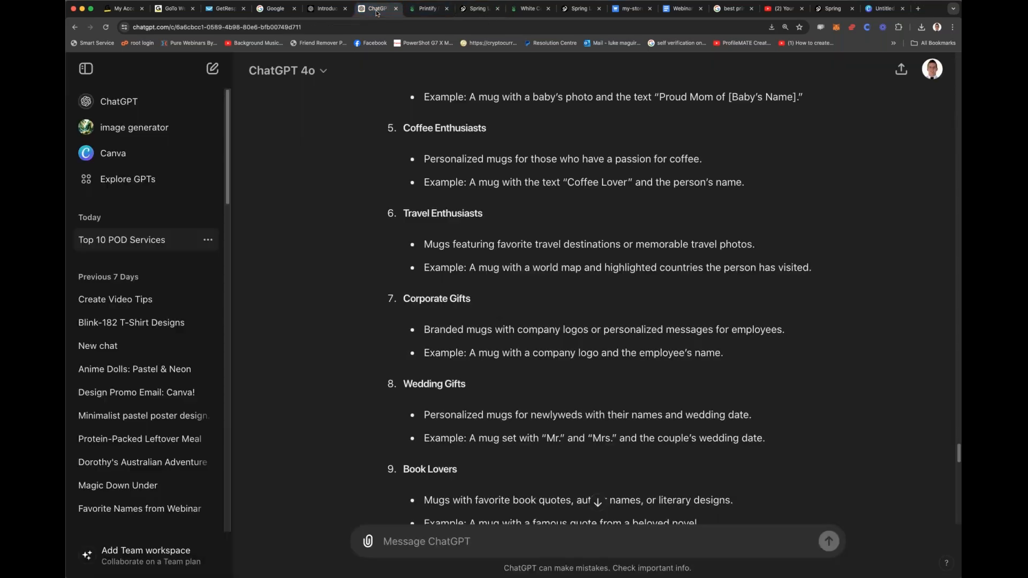
{"action": "scroll", "coordinate": [493, 145], "scroll_direction": "down", "scroll_amount": 6}
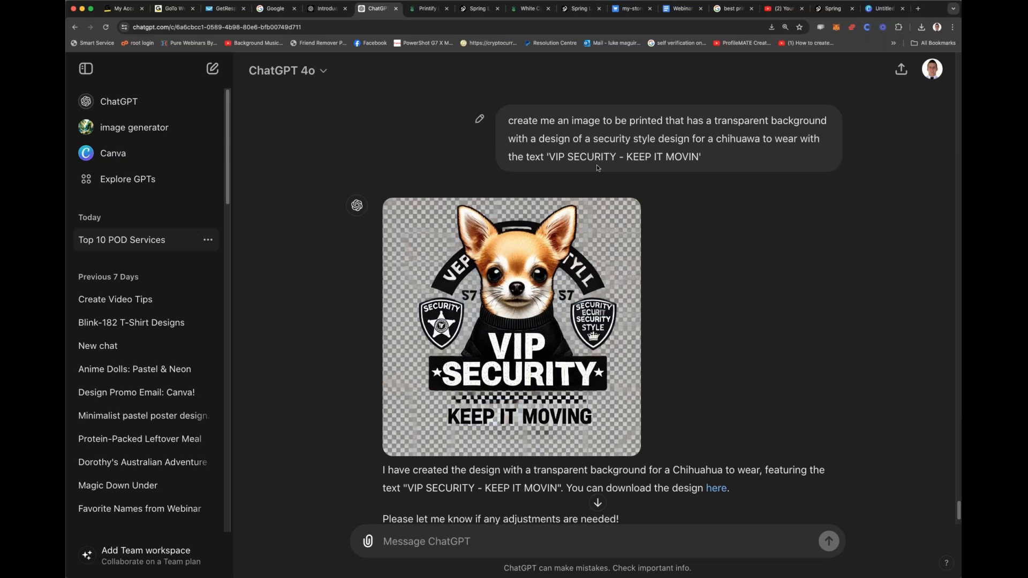
{"action": "scroll", "coordinate": [535, 322], "scroll_direction": "down", "scroll_amount": 2}
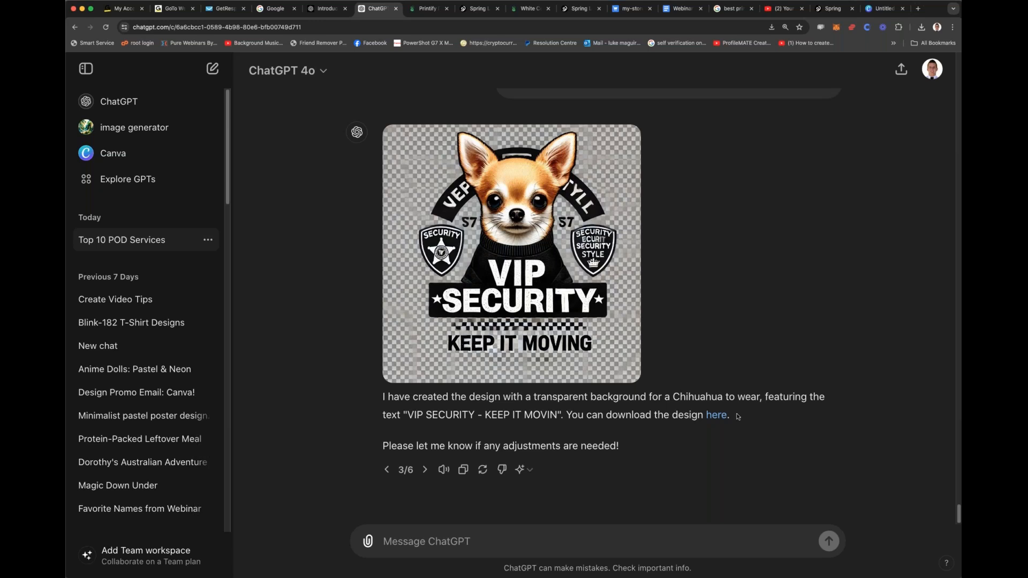
{"action": "left_click", "coordinate": [717, 416]}
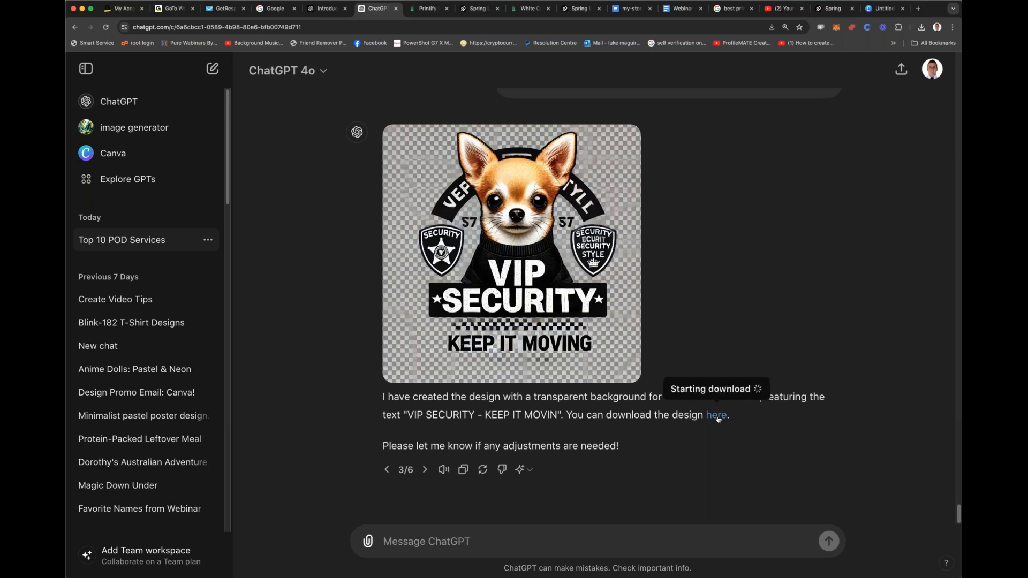
{"action": "left_click", "coordinate": [716, 415]}
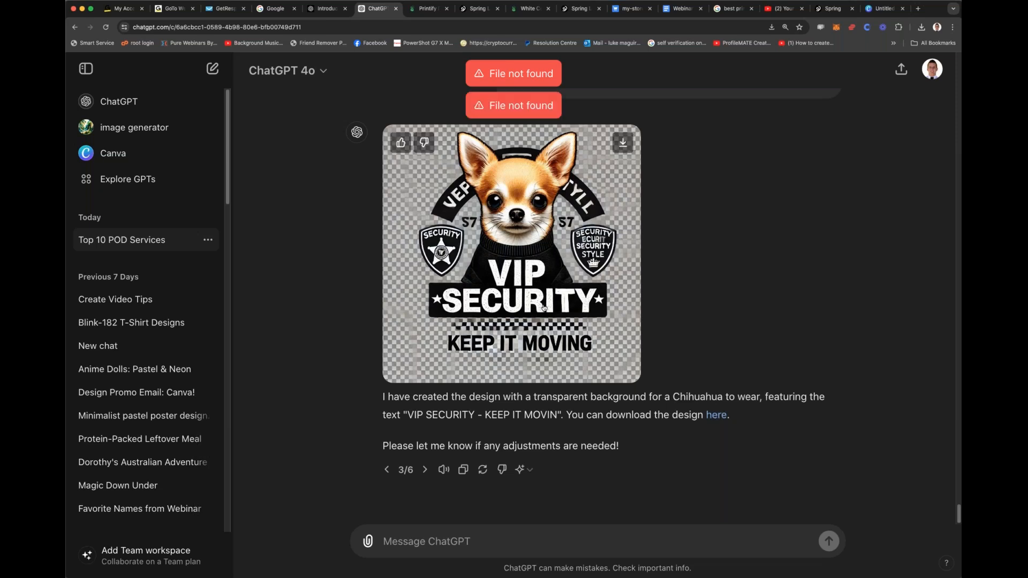
{"action": "left_click", "coordinate": [621, 143]}
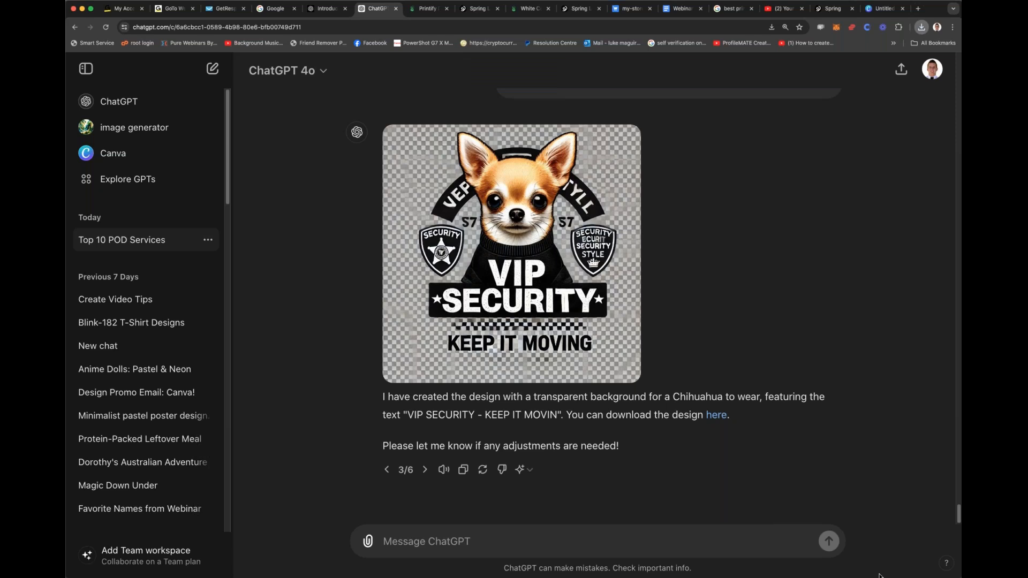
Step: Send ChatGPT the request "can you create this and remove the background and then export in png"
{"action": "left_click", "coordinate": [526, 539]}
{"action": "type", "text": "can you create thi"}
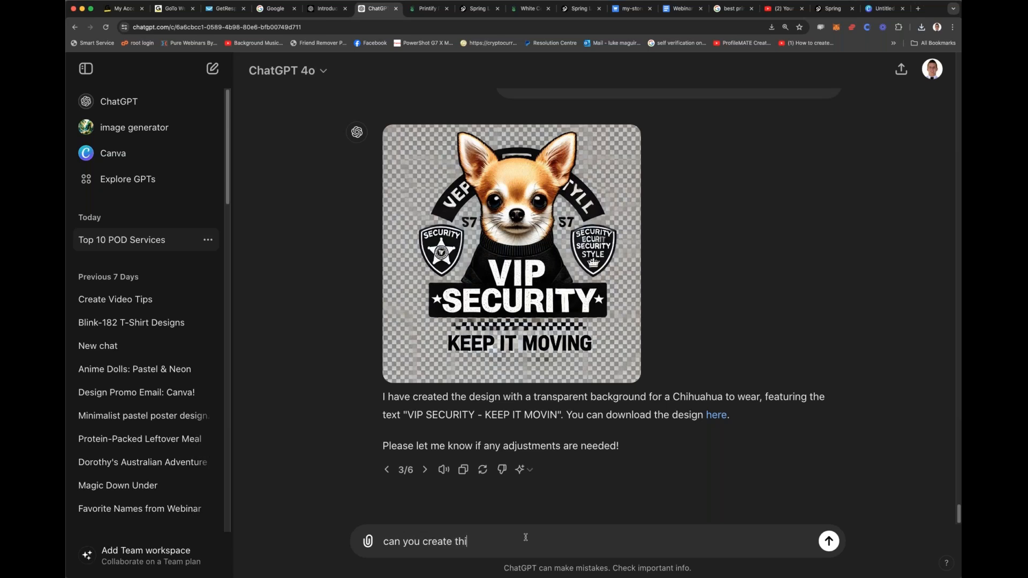
{"action": "type", "text": "s with a png backgrounf in"}
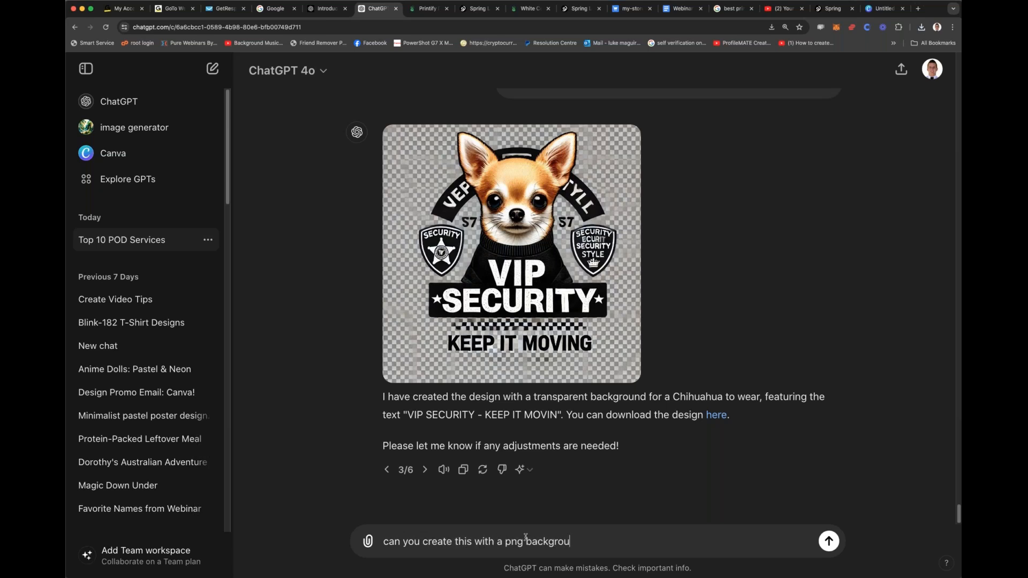
{"action": "key", "text": "BackSpace"}
{"action": "key", "text": "BackSpace"}
{"action": "key", "text": "BackSpace"}
{"action": "key", "text": "BackSpace"}
{"action": "key", "text": "BackSpace"}
{"action": "key", "text": "BackSpace"}
{"action": "key", "text": "BackSpace"}
{"action": "key", "text": "BackSpace"}
{"action": "key", "text": "BackSpace"}
{"action": "key", "text": "BackSpace"}
{"action": "key", "text": "BackSpace"}
{"action": "key", "text": "BackSpace"}
{"action": "key", "text": "BackSpace"}
{"action": "key", "text": "BackSpace"}
{"action": "key", "text": "BackSpace"}
{"action": "key", "text": "BackSpace"}
{"action": "key", "text": "BackSpace"}
{"action": "key", "text": "BackSpace"}
{"action": "key", "text": "BackSpace"}
{"action": "key", "text": "BackSpace"}
{"action": "key", "text": "BackSpace"}
{"action": "key", "text": "BackSpace"}
{"action": "type", "text": "and remov"}
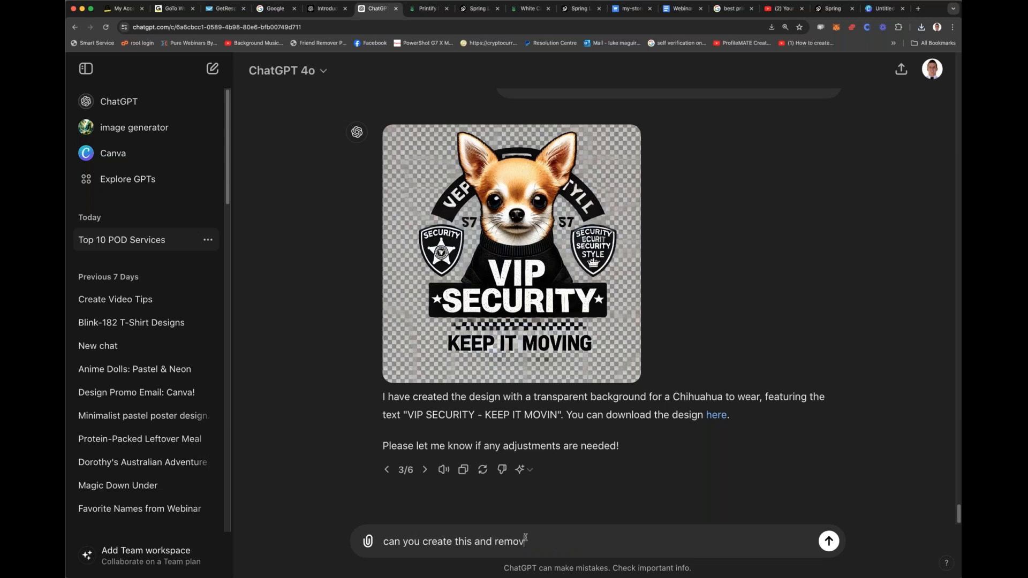
{"action": "type", "text": "e the backgroud w"}
{"action": "key", "text": "BackSpace"}
{"action": "key", "text": "BackSpace"}
{"action": "key", "text": "BackSpace"}
{"action": "key", "text": "BackSpace"}
{"action": "type", "text": "und with"}
{"action": "key", "text": "BackSpace"}
{"action": "key", "text": "BackSpace"}
{"action": "key", "text": "BackSpace"}
{"action": "key", "text": "BackSpace"}
{"action": "type", "text": "and "}
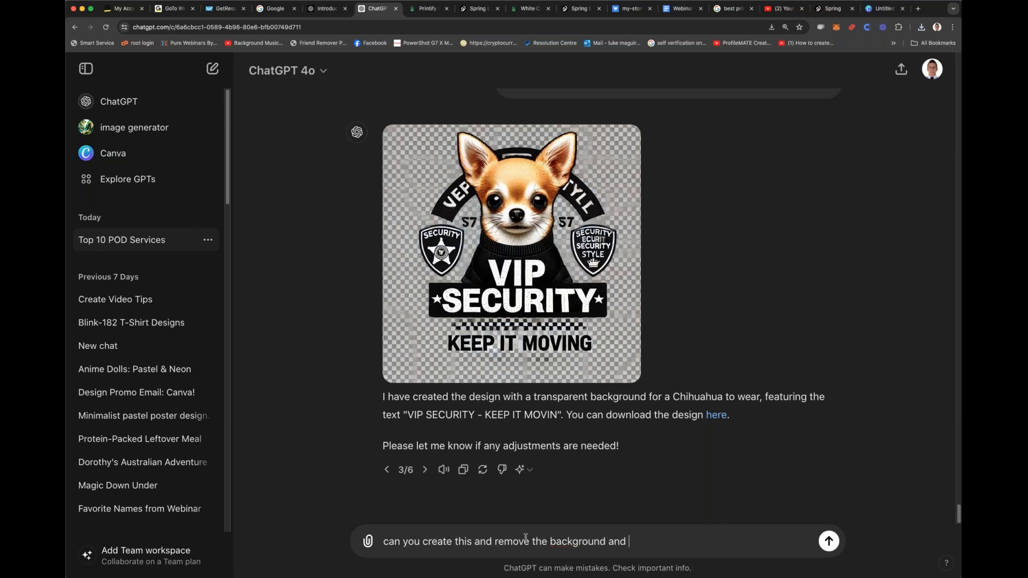
{"action": "type", "text": "then export in png"}
{"action": "key", "text": "Return"}
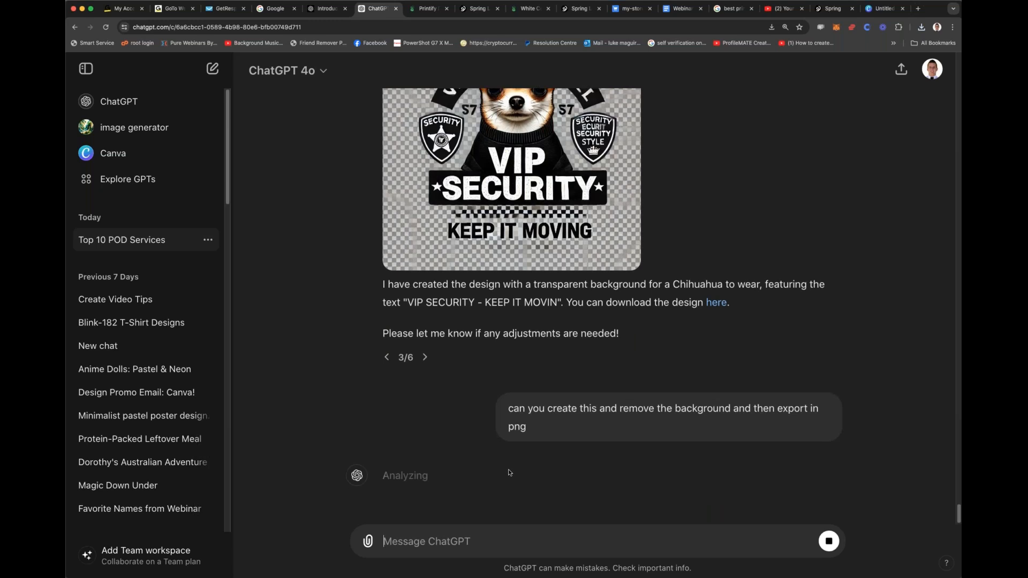
Step: Download the updated transparent-background design through the link in ChatGPT's new reply
{"action": "left_click", "coordinate": [426, 360]}
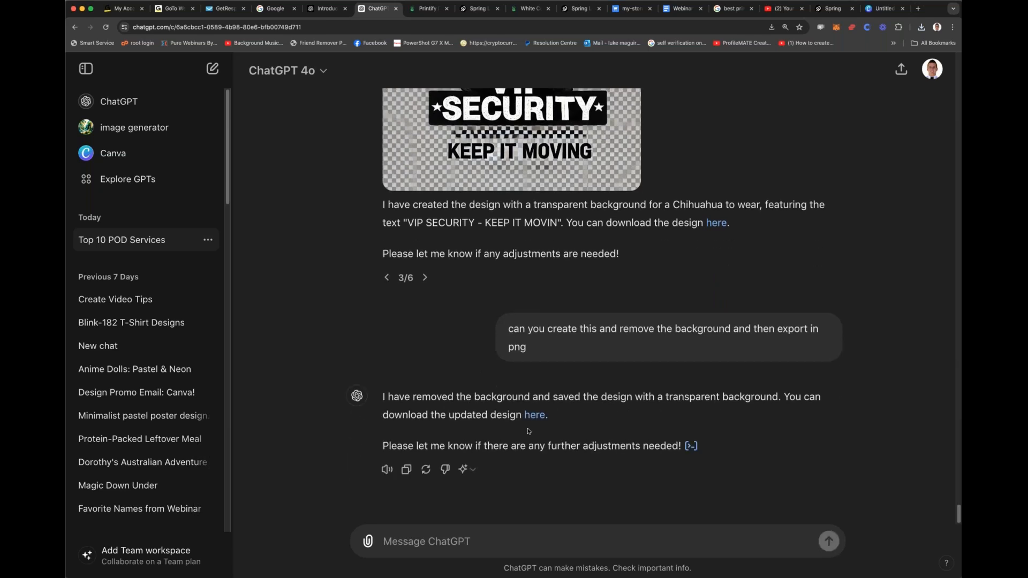
{"action": "left_click", "coordinate": [535, 416]}
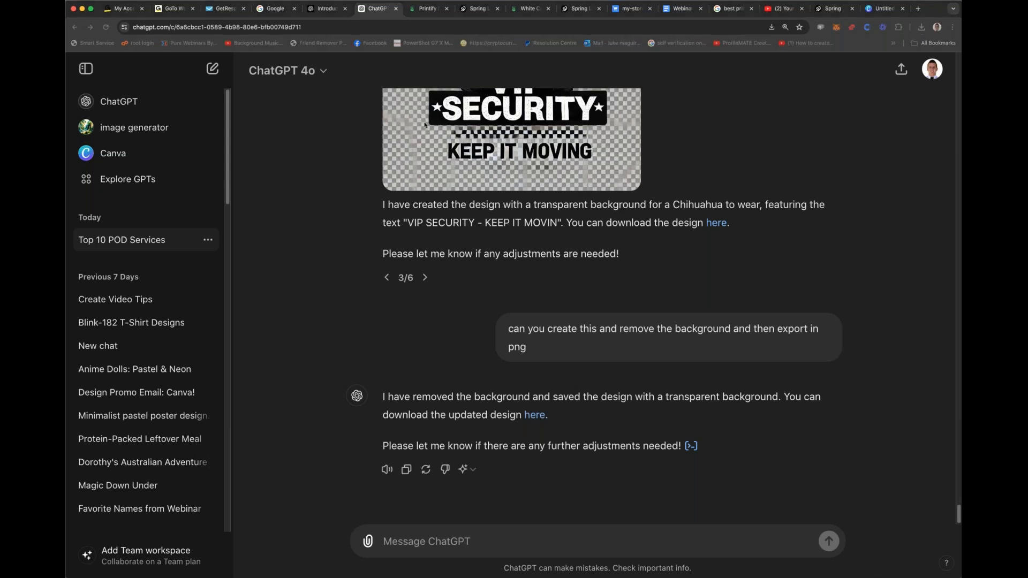
{"action": "left_click", "coordinate": [665, 411]}
Step: Bring up version 6 of the generated Chihuahua design and download its image
{"action": "scroll", "coordinate": [408, 285], "scroll_direction": "up", "scroll_amount": 1}
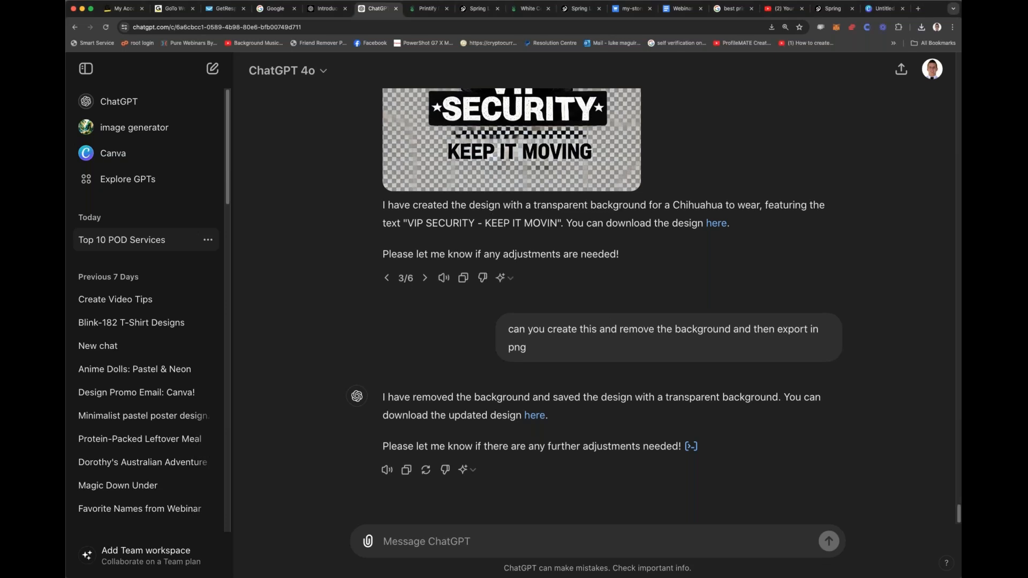
{"action": "scroll", "coordinate": [424, 480], "scroll_direction": "up", "scroll_amount": 4}
{"action": "left_click", "coordinate": [424, 475]}
{"action": "left_click", "coordinate": [424, 475]}
{"action": "left_click", "coordinate": [424, 475]}
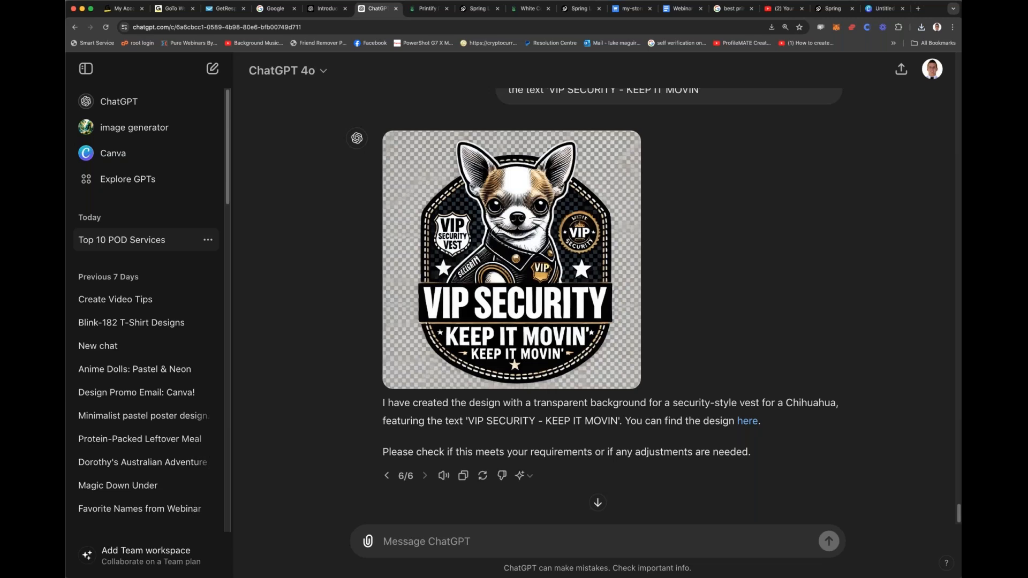
{"action": "left_click", "coordinate": [623, 148]}
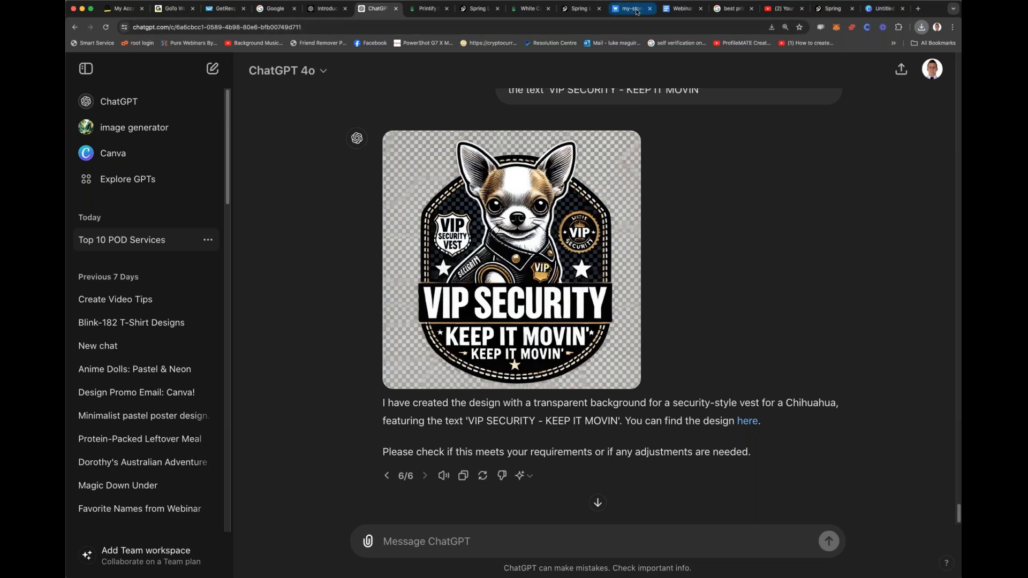
Step: Switch to the Google results page and search for "remove backround canva"
{"action": "left_click", "coordinate": [726, 9]}
{"action": "left_click", "coordinate": [372, 77]}
{"action": "key", "text": "ctrl+a"}
{"action": "type", "text": "remove nba"}
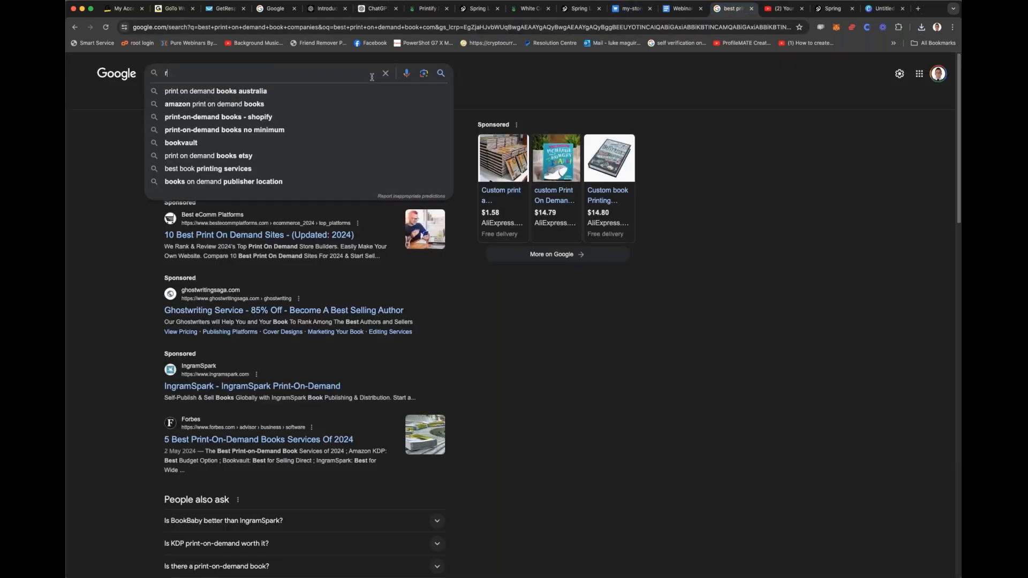
{"action": "key", "text": "BackSpace"}
{"action": "key", "text": "BackSpace"}
{"action": "key", "text": "BackSpace"}
{"action": "type", "text": "b"}
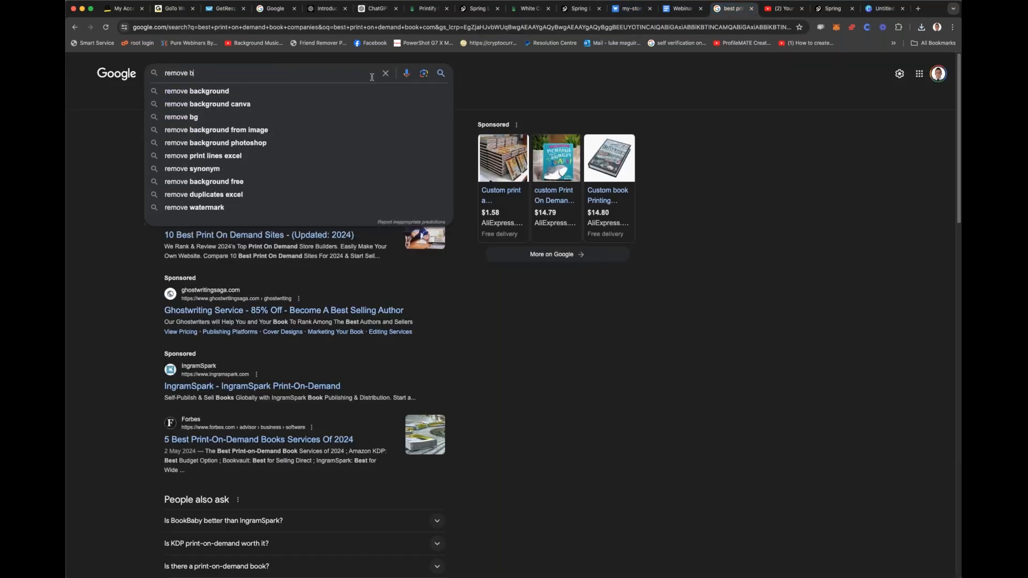
{"action": "type", "text": "ackr"}
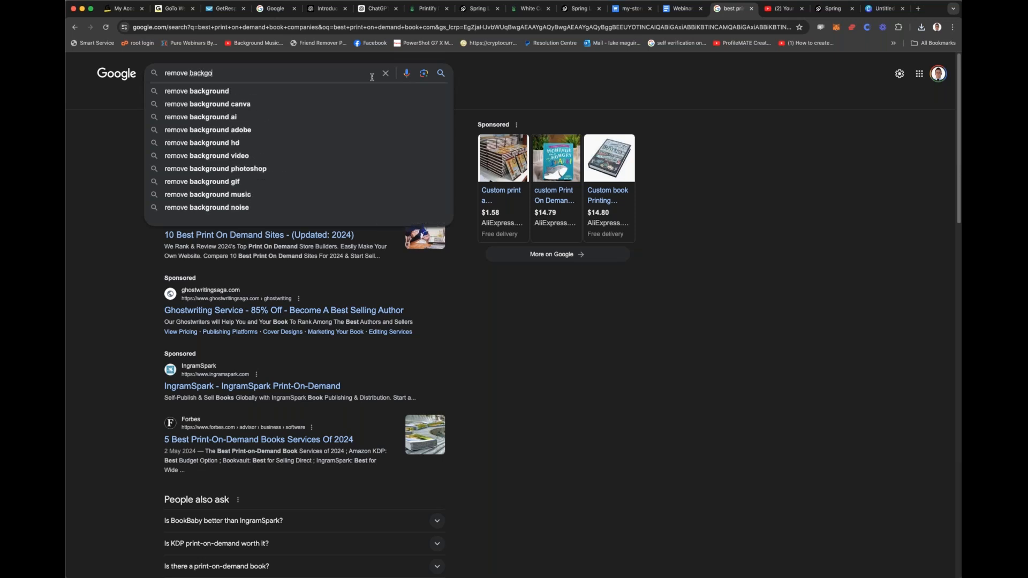
{"action": "type", "text": "ound canva"}
{"action": "key", "text": "Return"}
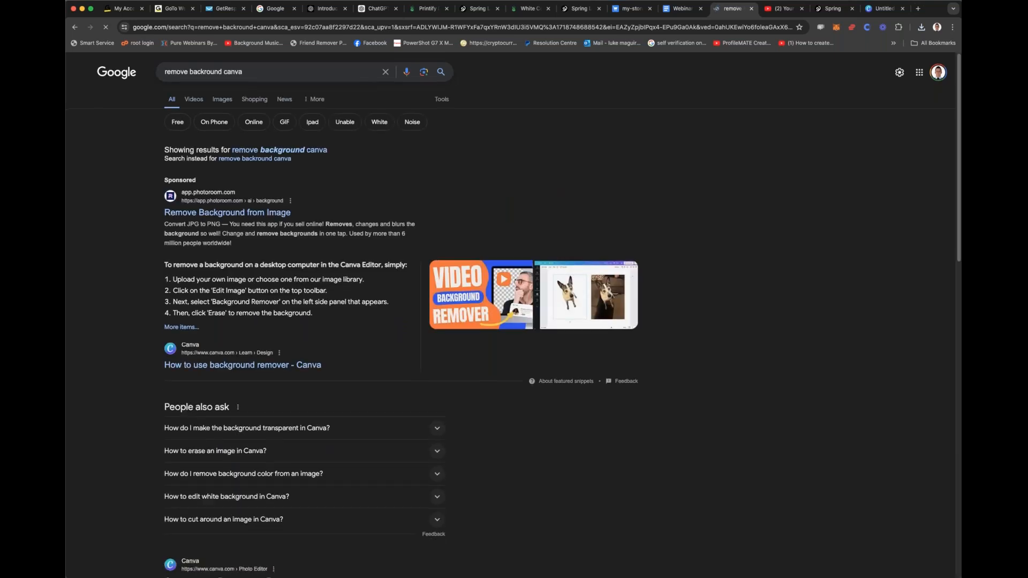
Step: Open Canva's Online Background Remover from the search results and upload the VIP SECURITY KEEP IT MOVING Chihuahua image
{"action": "scroll", "coordinate": [348, 279], "scroll_direction": "down", "scroll_amount": 5}
{"action": "left_click", "coordinate": [415, 326]}
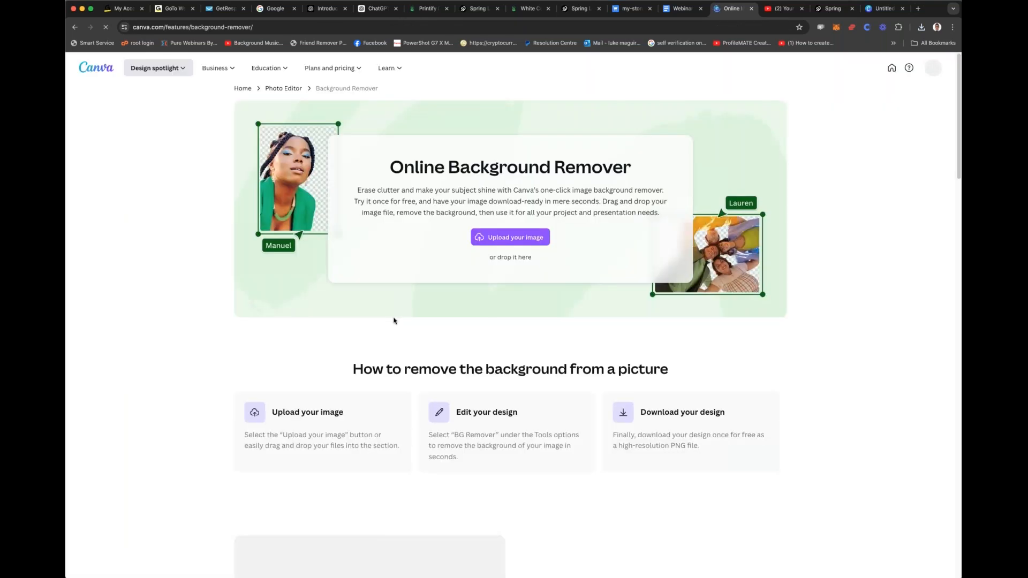
{"action": "left_click", "coordinate": [518, 235]}
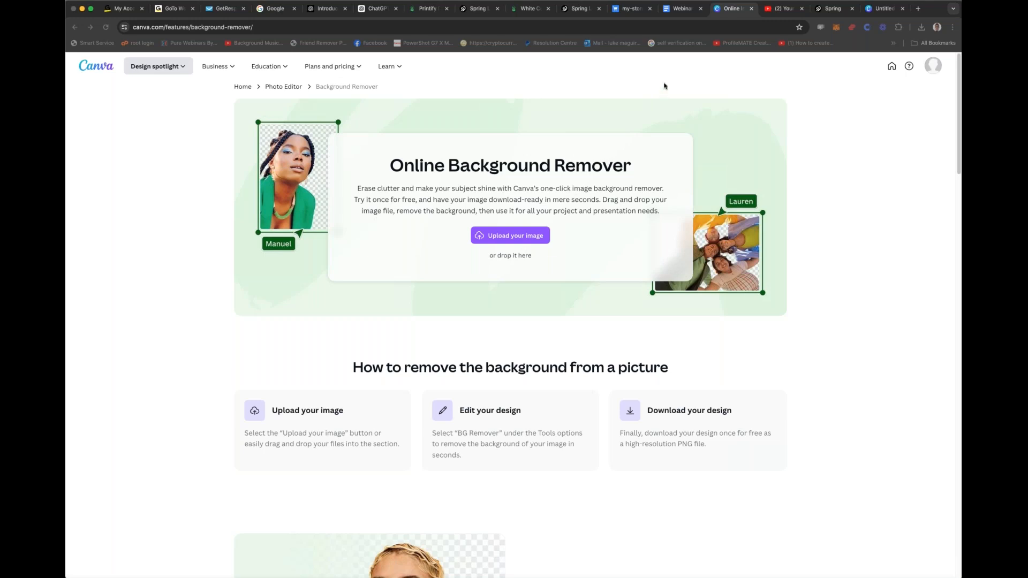
{"action": "double_click", "coordinate": [436, 213]}
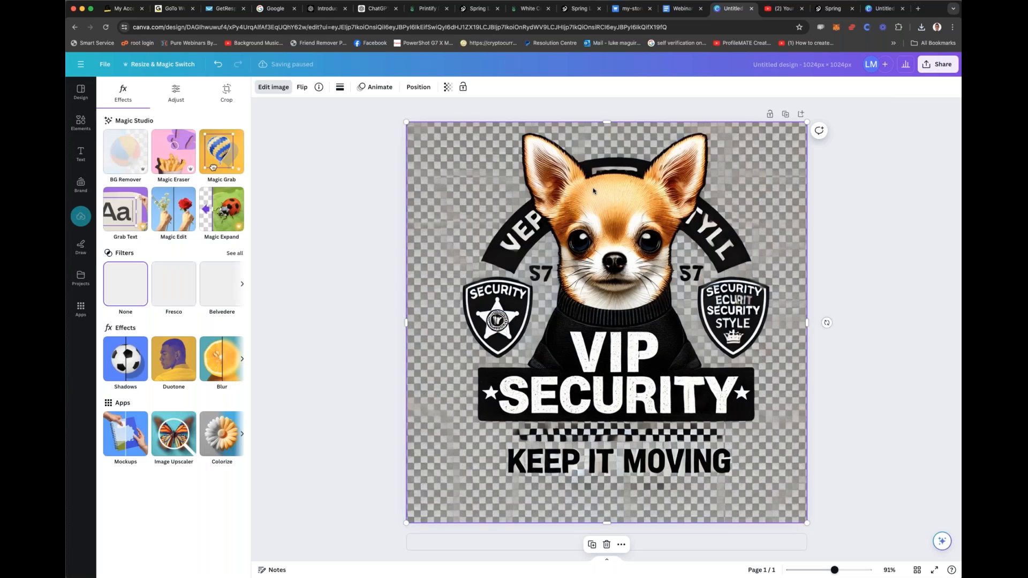
Step: Remove the background from the Chihuahua image and download it as a PNG with transparent background at size 1.875 (1,920 × 1,920 px)
{"action": "left_click", "coordinate": [116, 158]}
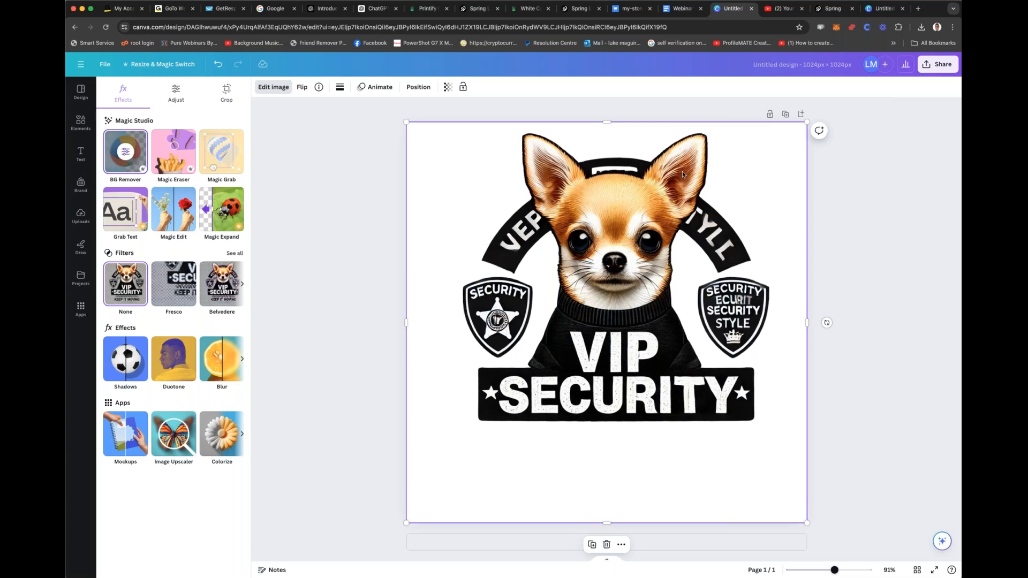
{"action": "left_click", "coordinate": [932, 66]}
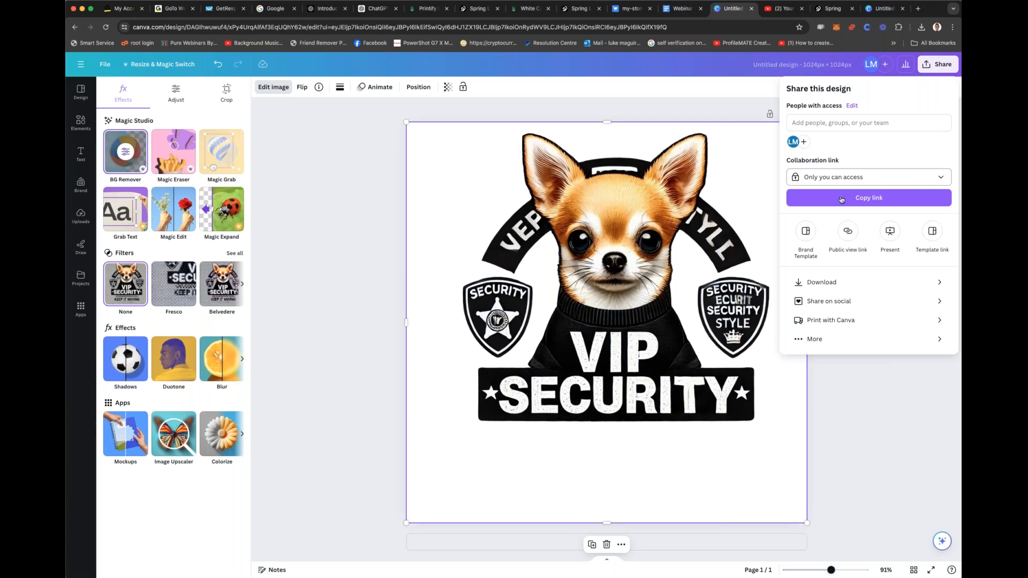
{"action": "left_click", "coordinate": [851, 283]}
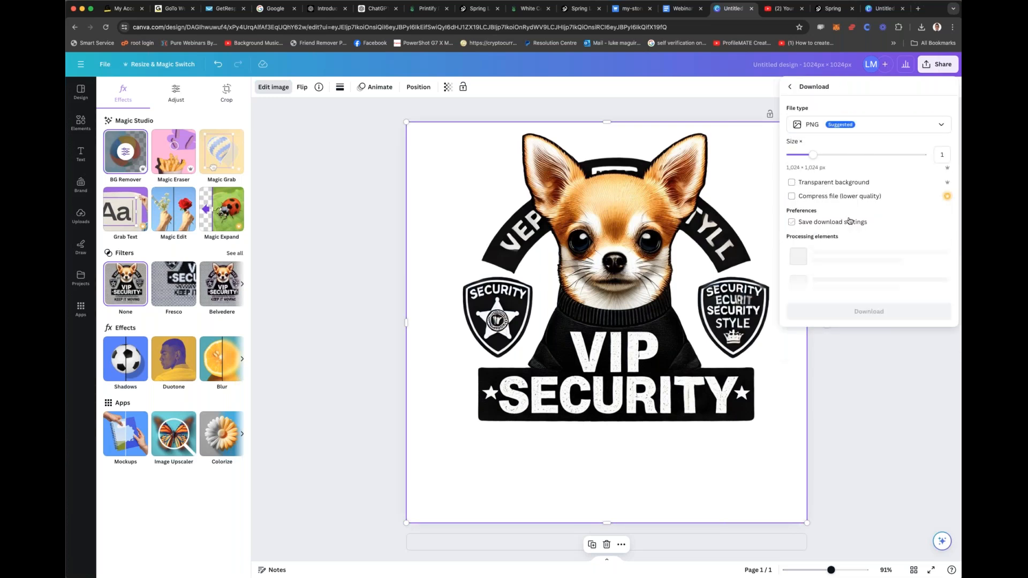
{"action": "left_click", "coordinate": [818, 184]}
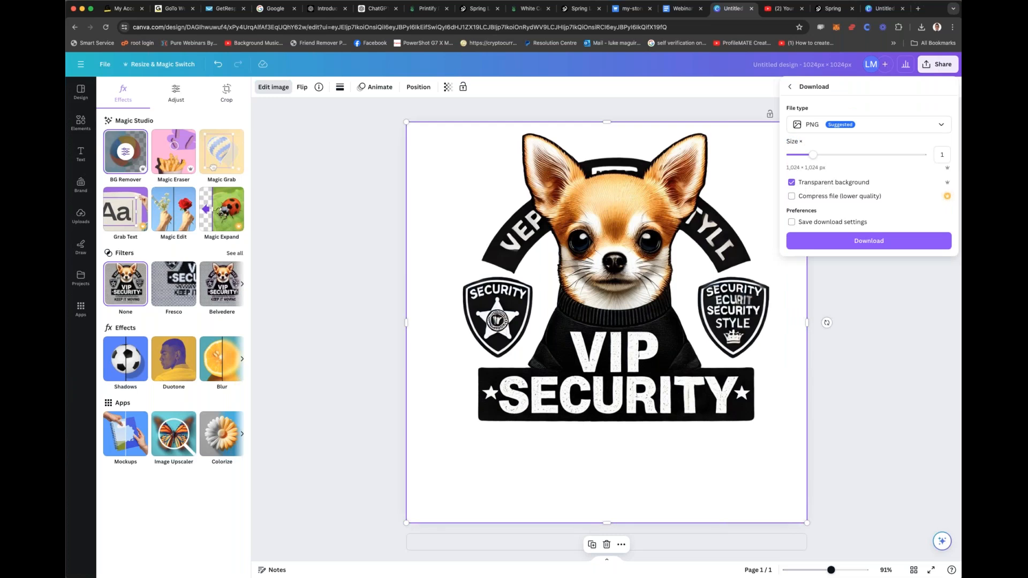
{"action": "left_click_drag", "start_coordinate": [813, 155], "coordinate": [858, 155]}
{"action": "left_click", "coordinate": [871, 242]}
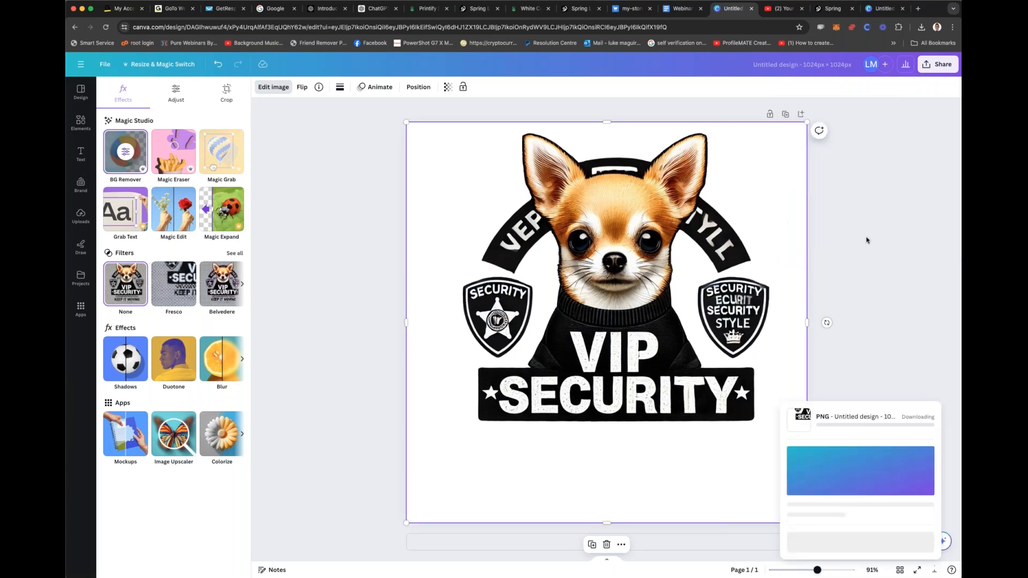
Step: Switch to the Spring design launcher, scale the Chihuahua artwork to about 11.4" x 11.4" near the print area's top, and preview the pet tee
{"action": "left_click", "coordinate": [473, 9]}
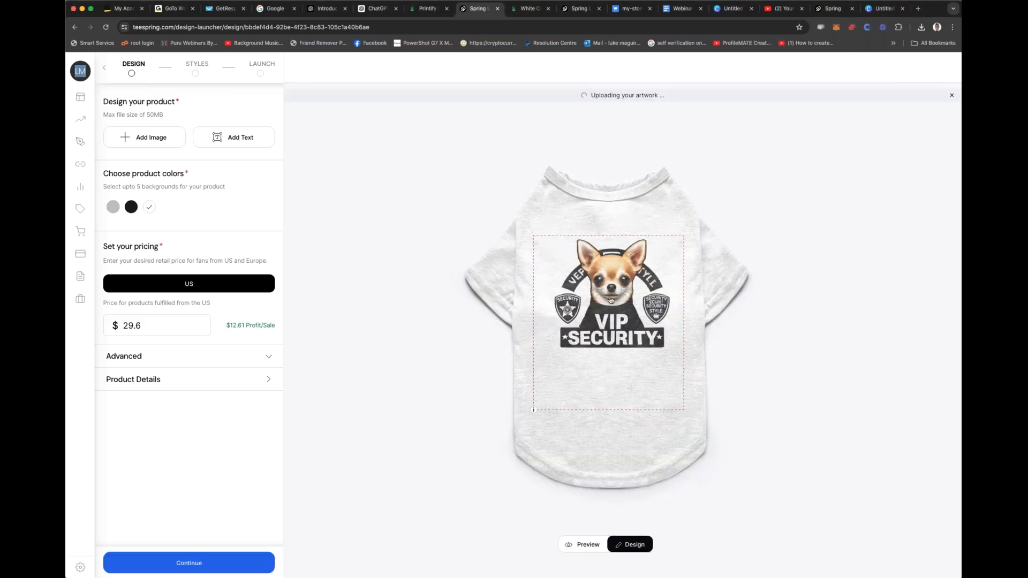
{"action": "left_click_drag", "start_coordinate": [610, 300], "coordinate": [612, 324]}
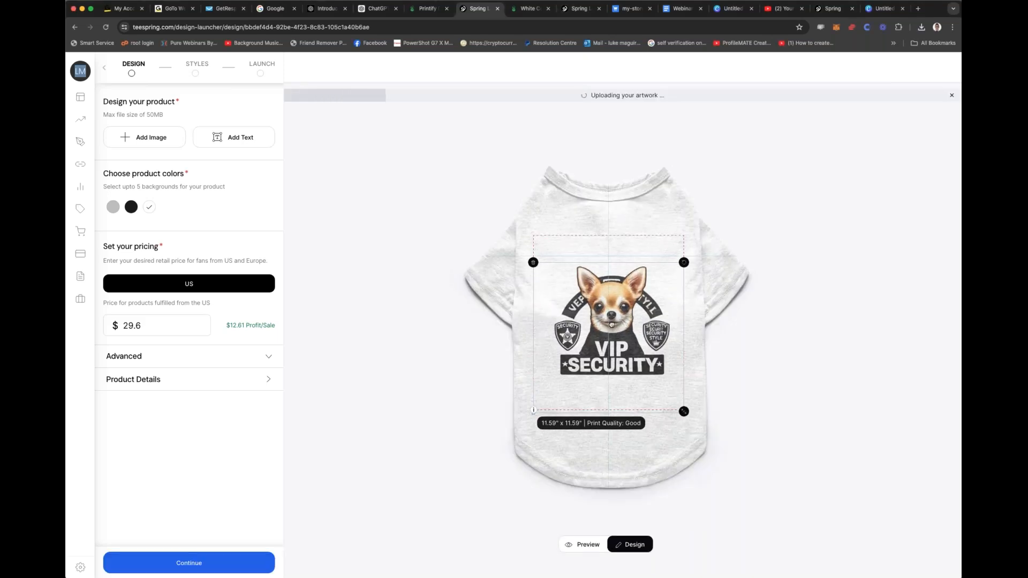
{"action": "left_click_drag", "start_coordinate": [560, 258], "coordinate": [554, 251]}
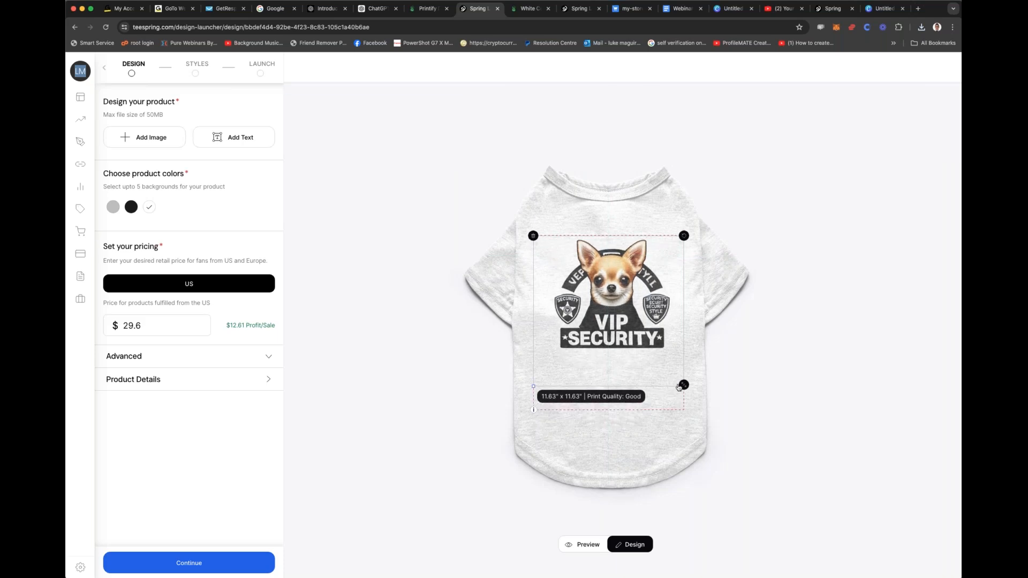
{"action": "left_click_drag", "start_coordinate": [681, 383], "coordinate": [647, 358]}
{"action": "left_click_drag", "start_coordinate": [645, 358], "coordinate": [643, 359]}
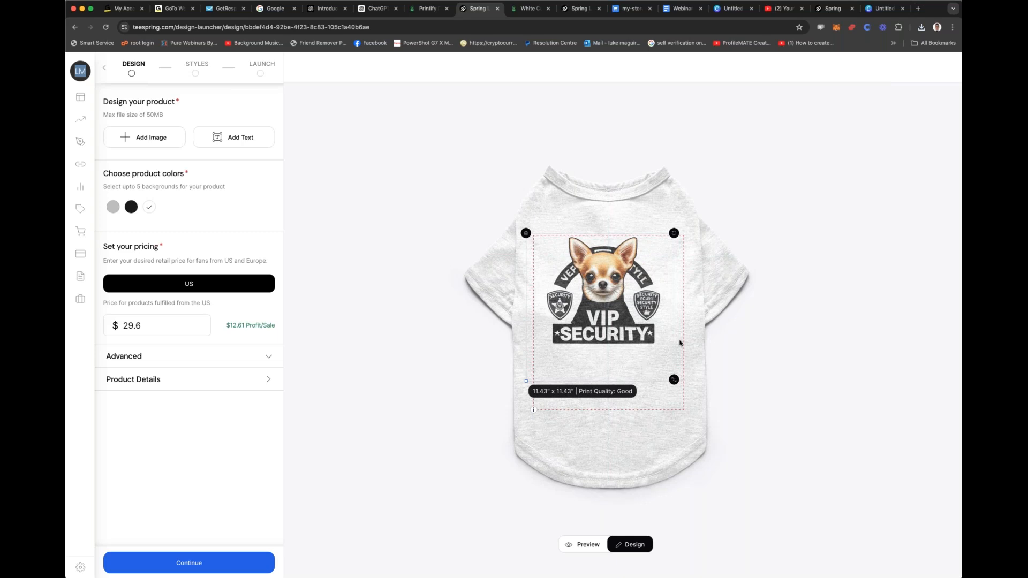
{"action": "left_click", "coordinate": [690, 321]}
{"action": "left_click_drag", "start_coordinate": [613, 351], "coordinate": [622, 351]}
{"action": "left_click", "coordinate": [587, 545]}
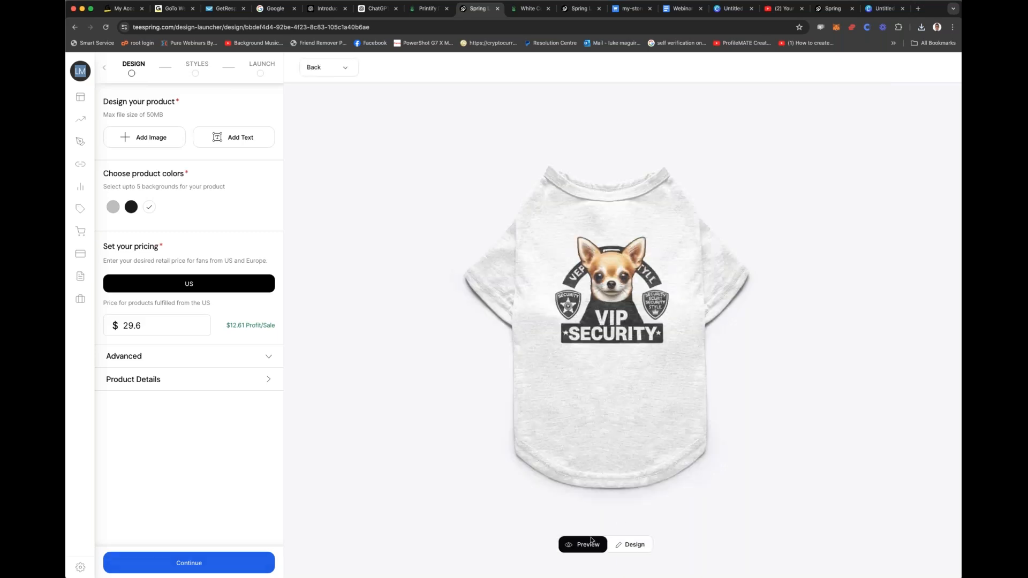
{"action": "left_click", "coordinate": [626, 545]}
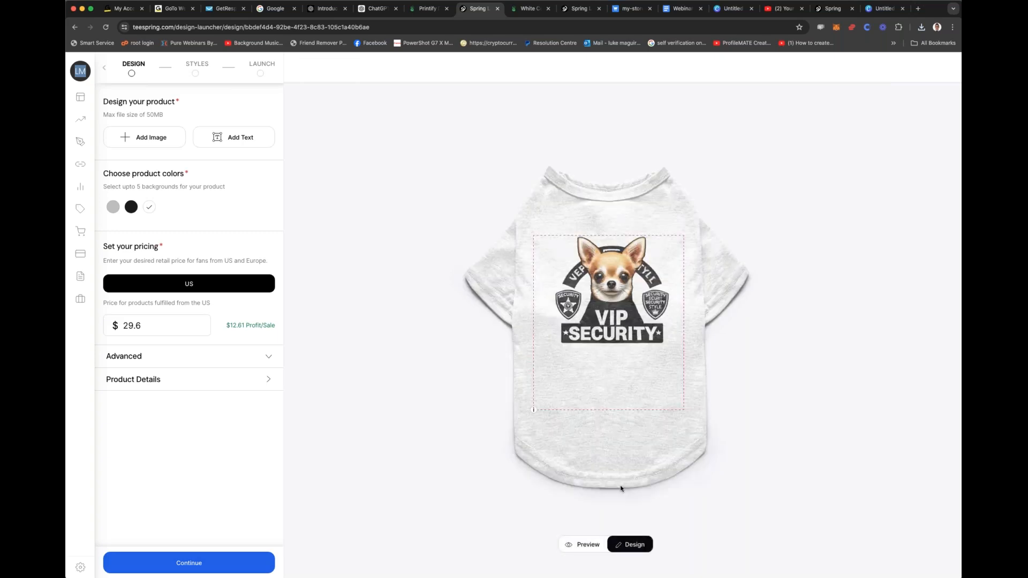
Step: Shrink the artwork to about 10.2" x 10.2" and center it against the top edge of the pet tee's print area
{"action": "left_click", "coordinate": [627, 328]}
{"action": "left_click_drag", "start_coordinate": [623, 325], "coordinate": [594, 339]}
{"action": "left_click_drag", "start_coordinate": [537, 384], "coordinate": [535, 410]}
{"action": "left_click_drag", "start_coordinate": [681, 261], "coordinate": [669, 277]}
{"action": "left_click_drag", "start_coordinate": [682, 407], "coordinate": [666, 391]}
{"action": "left_click_drag", "start_coordinate": [635, 323], "coordinate": [643, 325]}
{"action": "left_click_drag", "start_coordinate": [675, 262], "coordinate": [676, 262]}
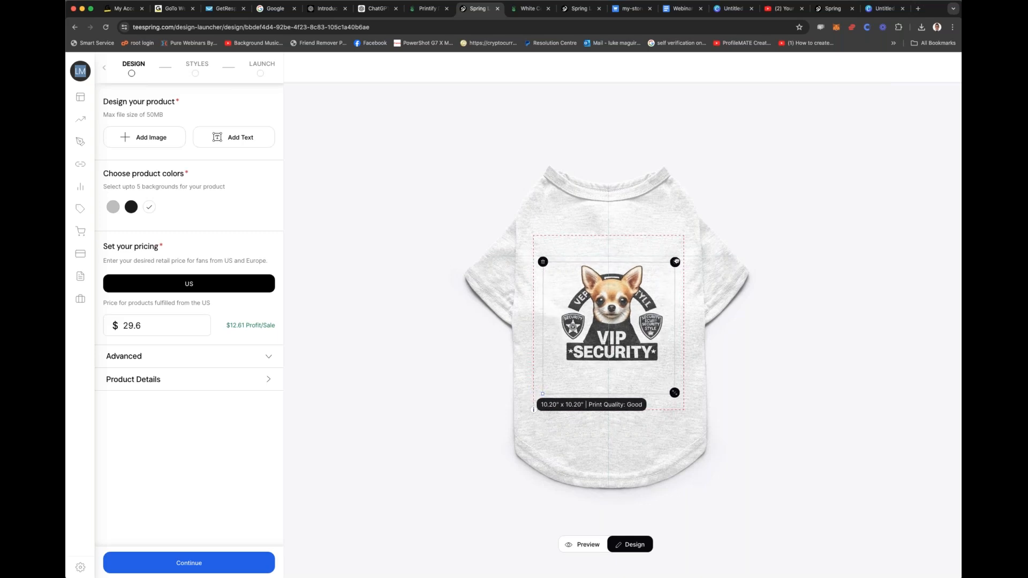
{"action": "left_click_drag", "start_coordinate": [620, 290], "coordinate": [618, 265]}
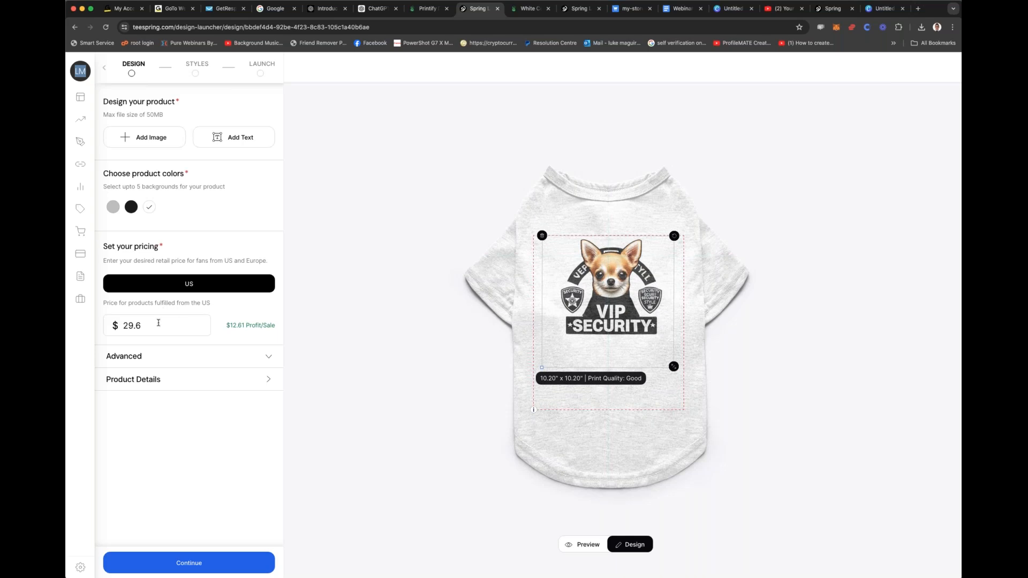
Step: Add black and grey as product colors for the pet tee alongside white
{"action": "left_click", "coordinate": [172, 321]}
{"action": "left_click_drag", "start_coordinate": [225, 325], "coordinate": [261, 327]}
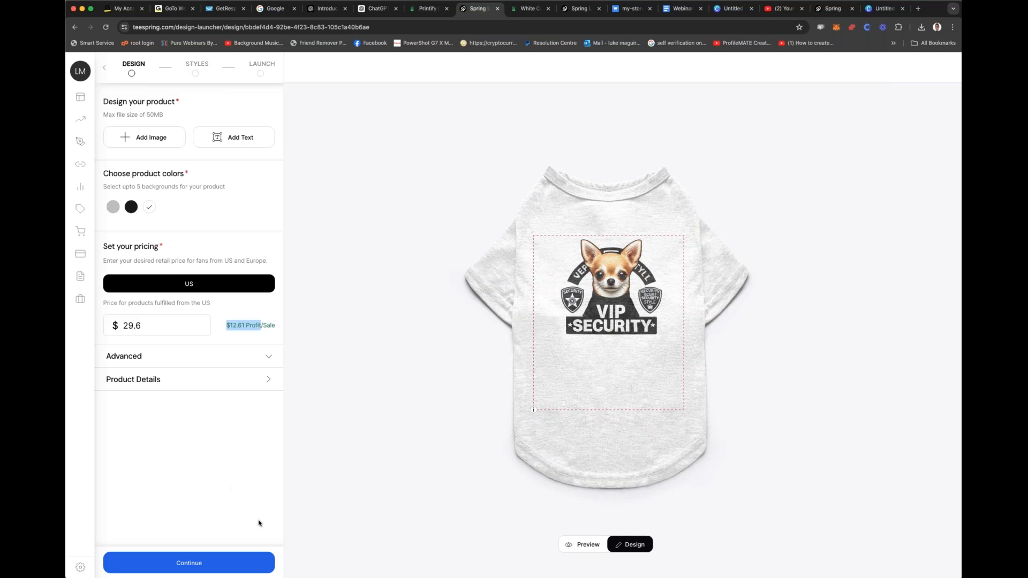
{"action": "left_click", "coordinate": [194, 561]}
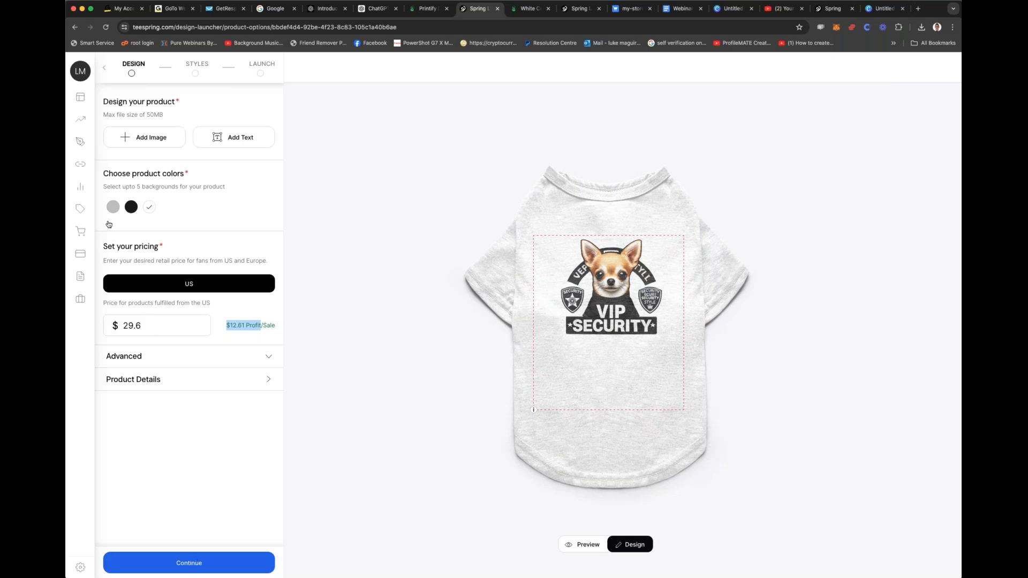
{"action": "left_click", "coordinate": [104, 67]}
{"action": "left_click", "coordinate": [133, 205]}
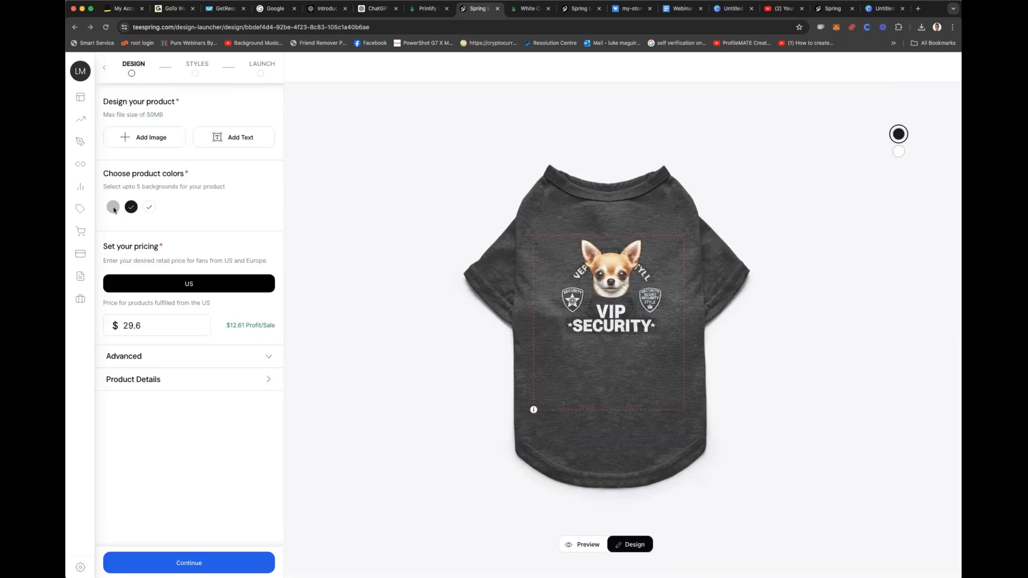
{"action": "left_click", "coordinate": [113, 207]}
{"action": "left_click", "coordinate": [131, 208]}
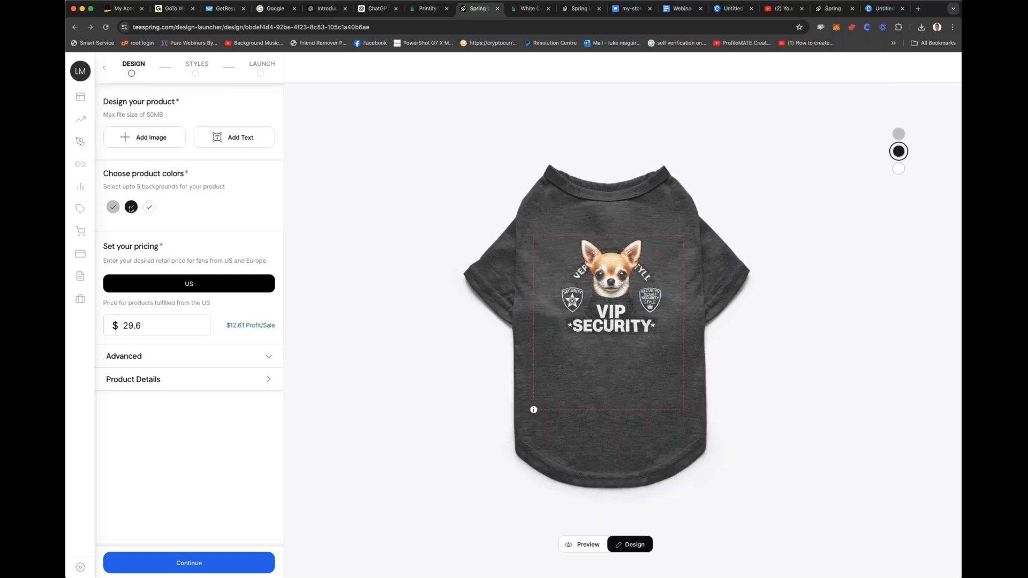
Step: Review the pet tee's product details and advanced showcase options, and proceed to the product styles stage
{"action": "left_click", "coordinate": [175, 562]}
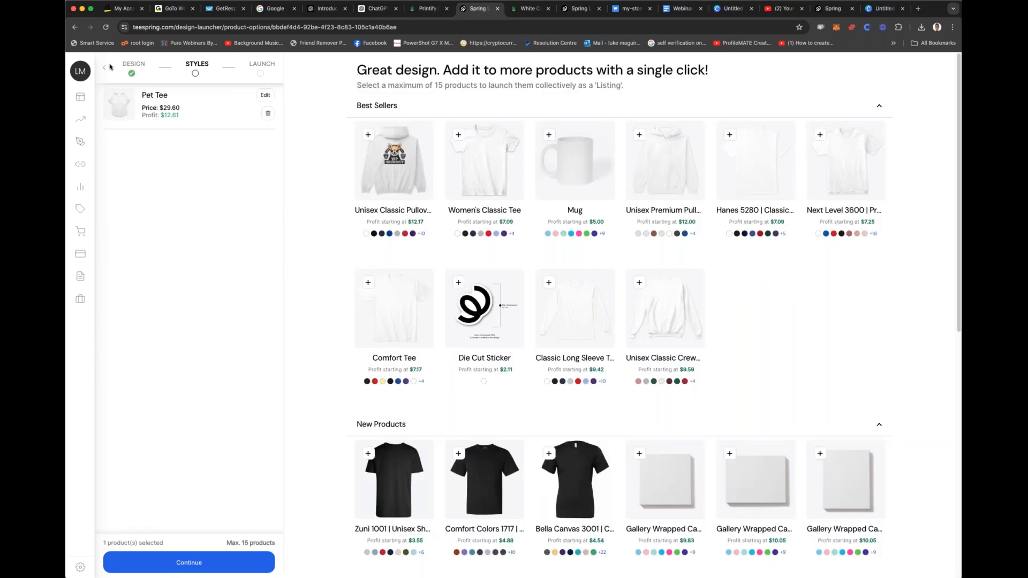
{"action": "left_click", "coordinate": [104, 71]}
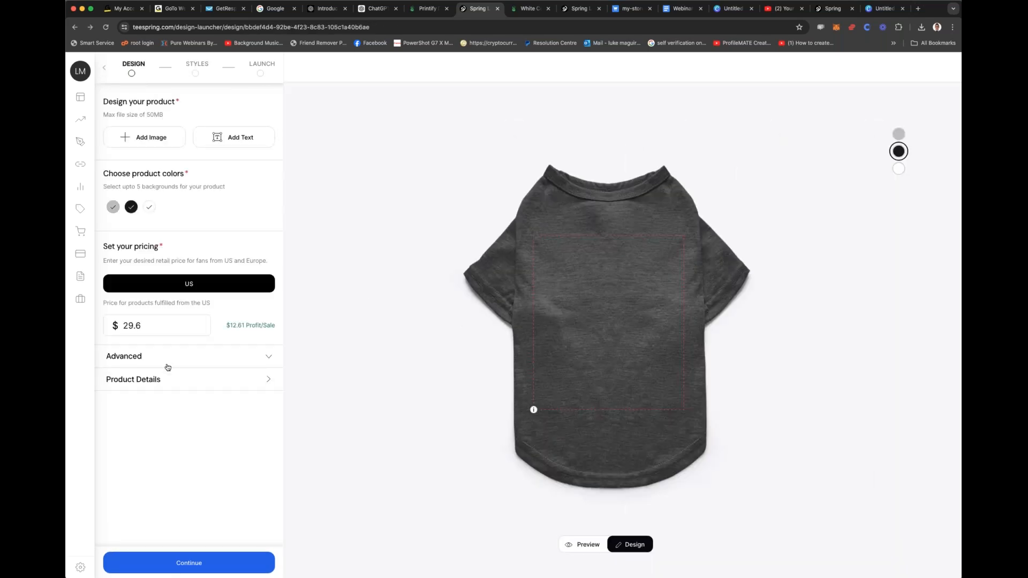
{"action": "left_click", "coordinate": [165, 384]}
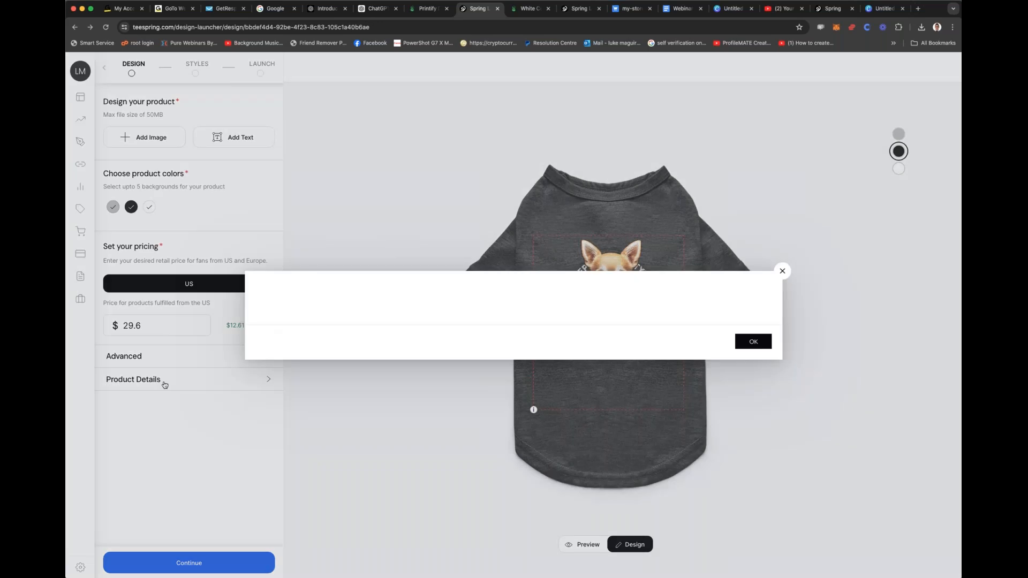
{"action": "left_click", "coordinate": [744, 490]}
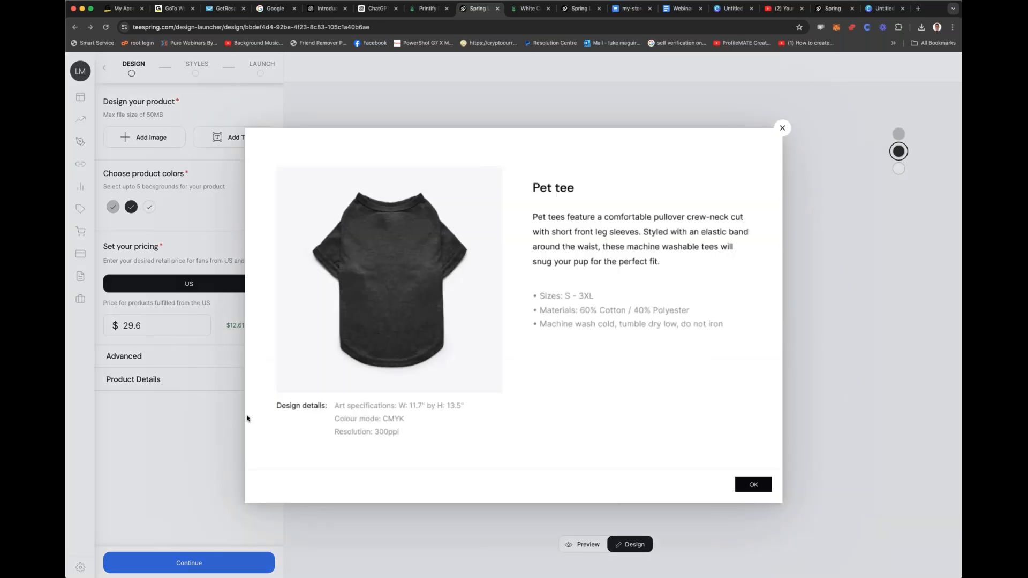
{"action": "left_click", "coordinate": [152, 357]}
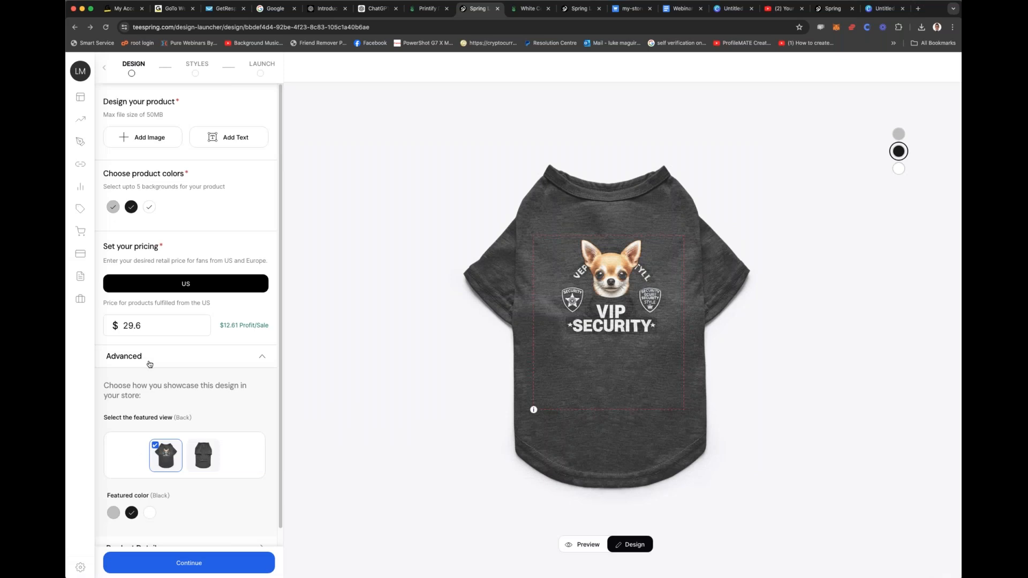
{"action": "scroll", "coordinate": [140, 449], "scroll_direction": "down", "scroll_amount": 1}
{"action": "left_click", "coordinate": [189, 562]}
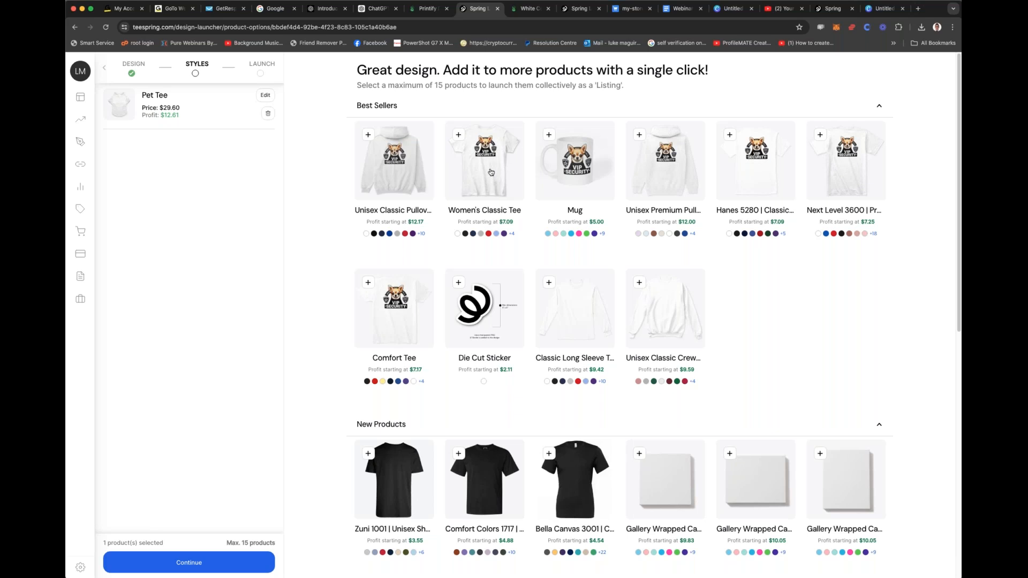
Step: Add the Die Cut Sticker and the Dog Tag to the listing with the same design
{"action": "left_click", "coordinate": [491, 286]}
{"action": "scroll", "coordinate": [490, 285], "scroll_direction": "down", "scroll_amount": 3}
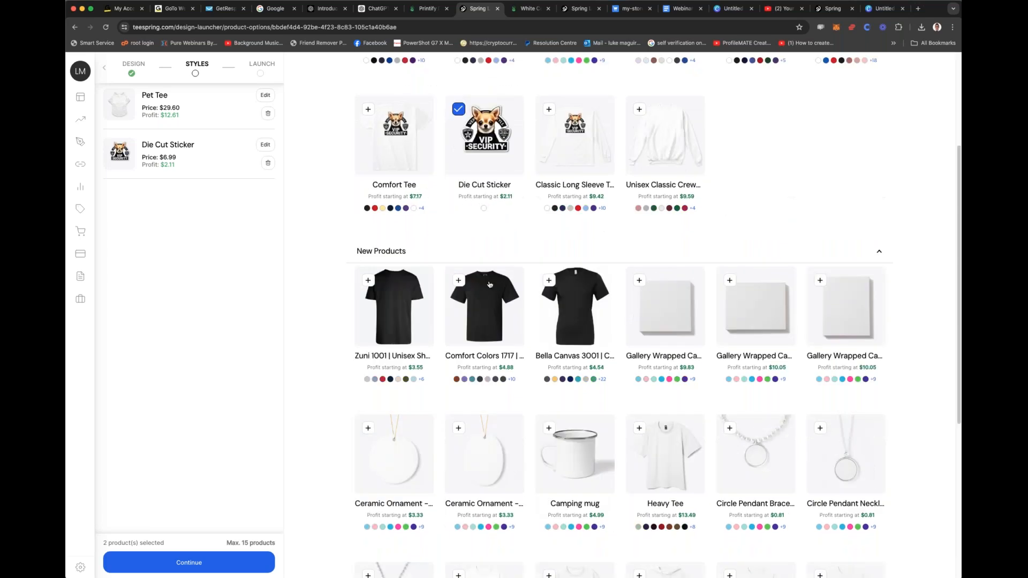
{"action": "scroll", "coordinate": [489, 284], "scroll_direction": "down", "scroll_amount": 3}
{"action": "scroll", "coordinate": [489, 284], "scroll_direction": "down", "scroll_amount": 3}
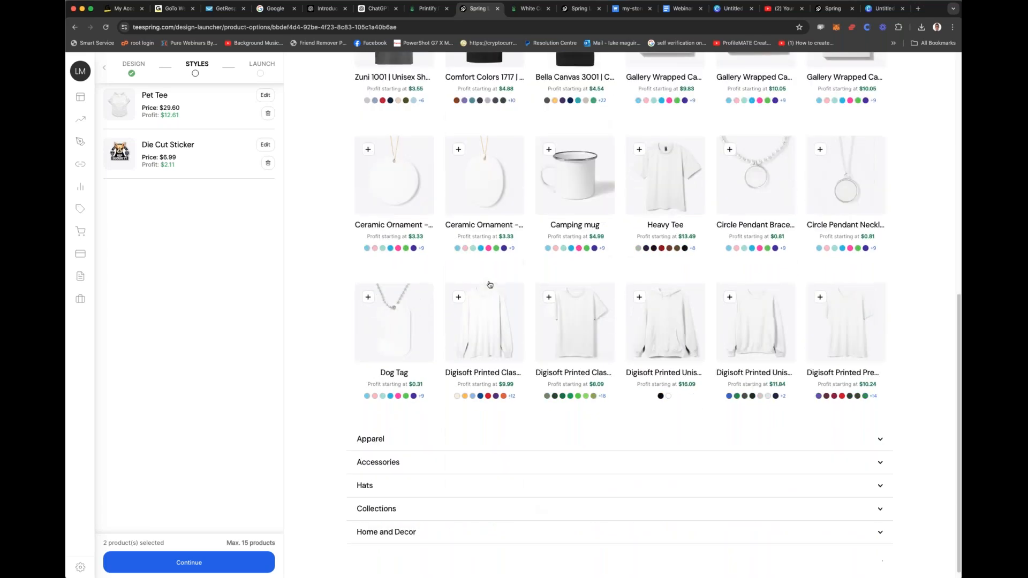
{"action": "left_click", "coordinate": [368, 289]}
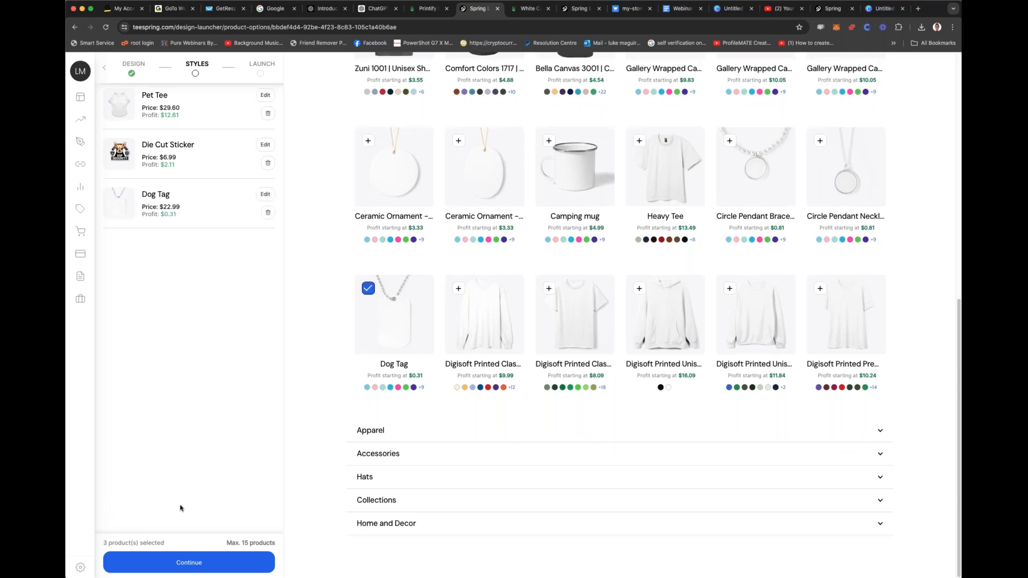
Step: Browse the Hats, Accessories, Apparel and Collections categories, and proceed to the launch stage with the selected products
{"action": "left_click", "coordinate": [391, 477]}
{"action": "left_click", "coordinate": [391, 477]}
{"action": "left_click", "coordinate": [400, 455]}
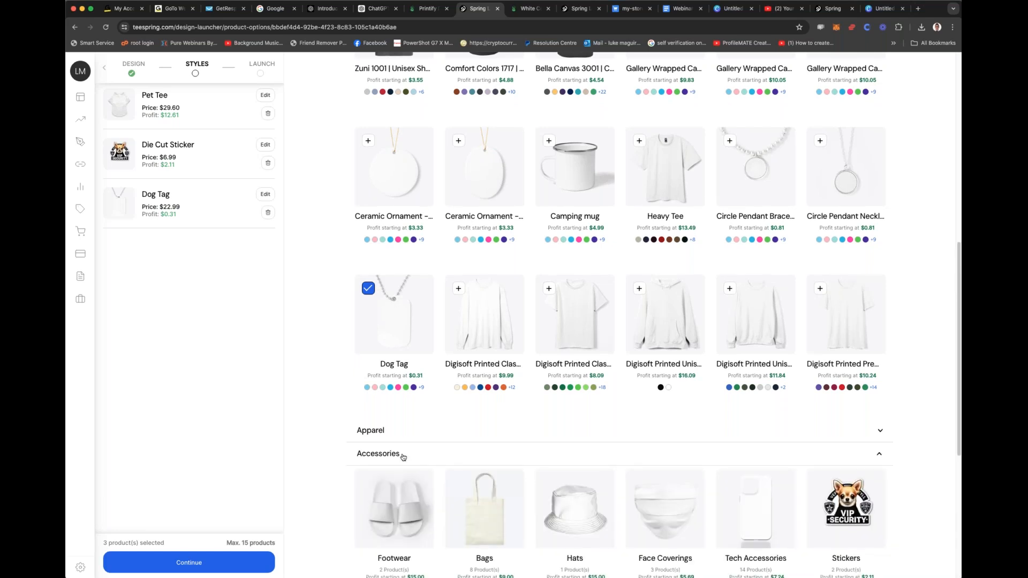
{"action": "scroll", "coordinate": [404, 457], "scroll_direction": "down", "scroll_amount": 5}
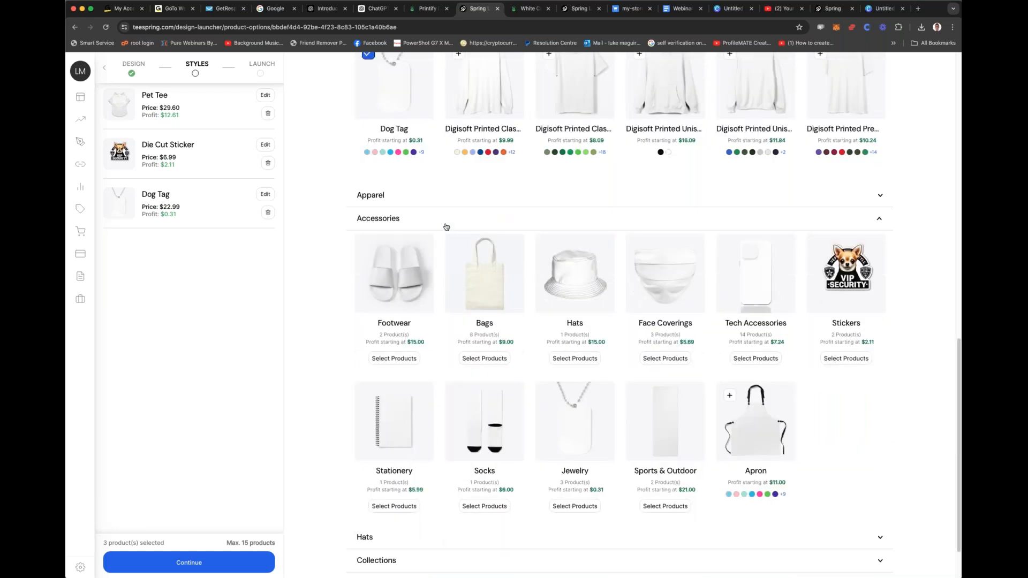
{"action": "left_click", "coordinate": [460, 202]}
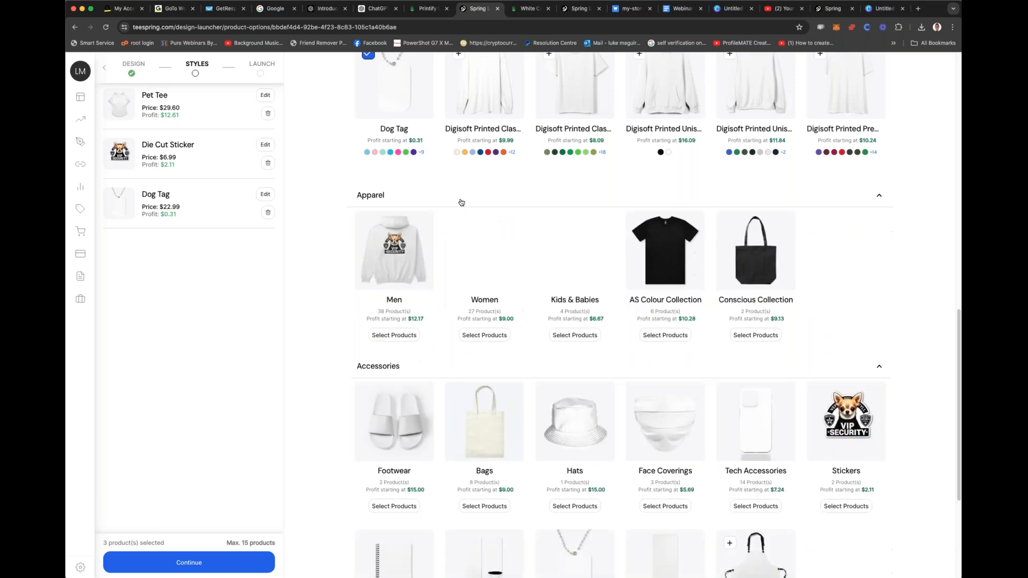
{"action": "scroll", "coordinate": [481, 310], "scroll_direction": "down", "scroll_amount": 4}
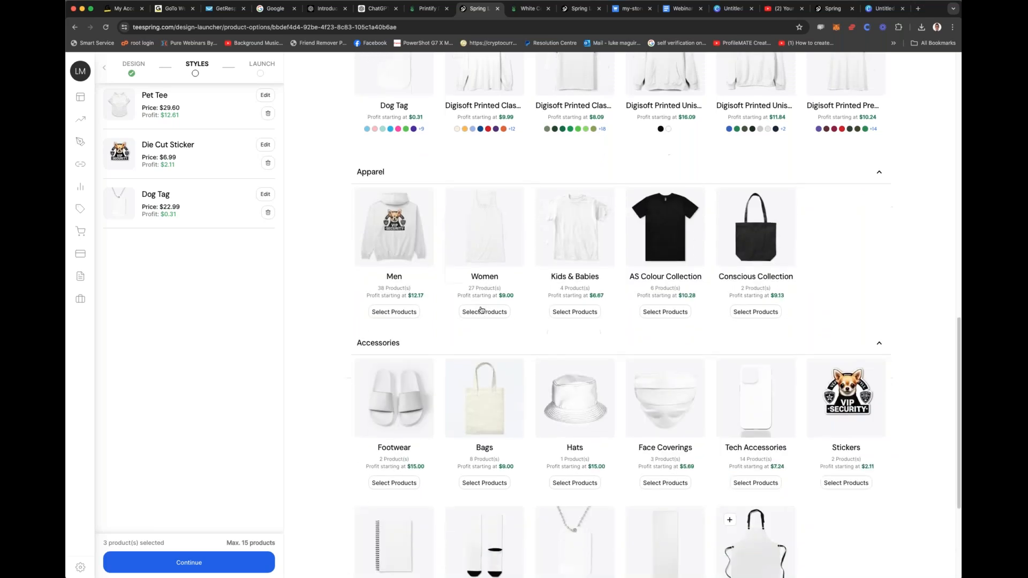
{"action": "left_click", "coordinate": [459, 500]}
{"action": "scroll", "coordinate": [459, 501], "scroll_direction": "down", "scroll_amount": 3}
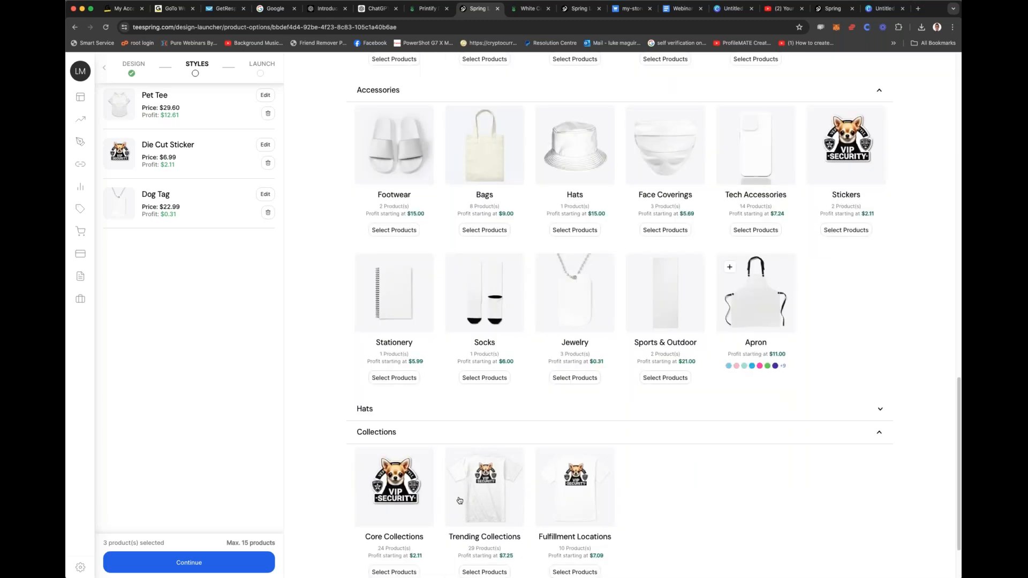
{"action": "scroll", "coordinate": [455, 484], "scroll_direction": "down", "scroll_amount": 6}
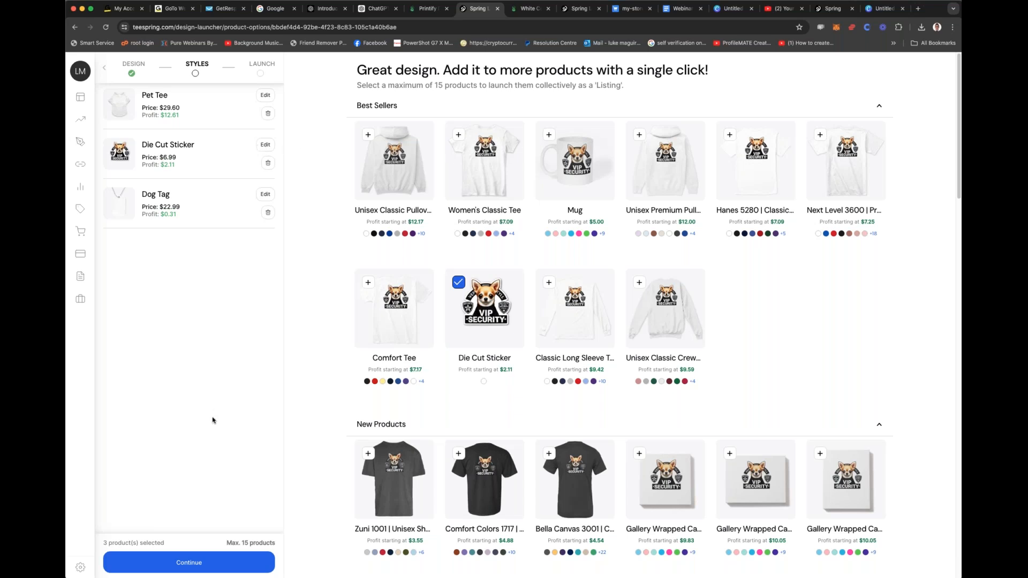
{"action": "left_click", "coordinate": [192, 561]}
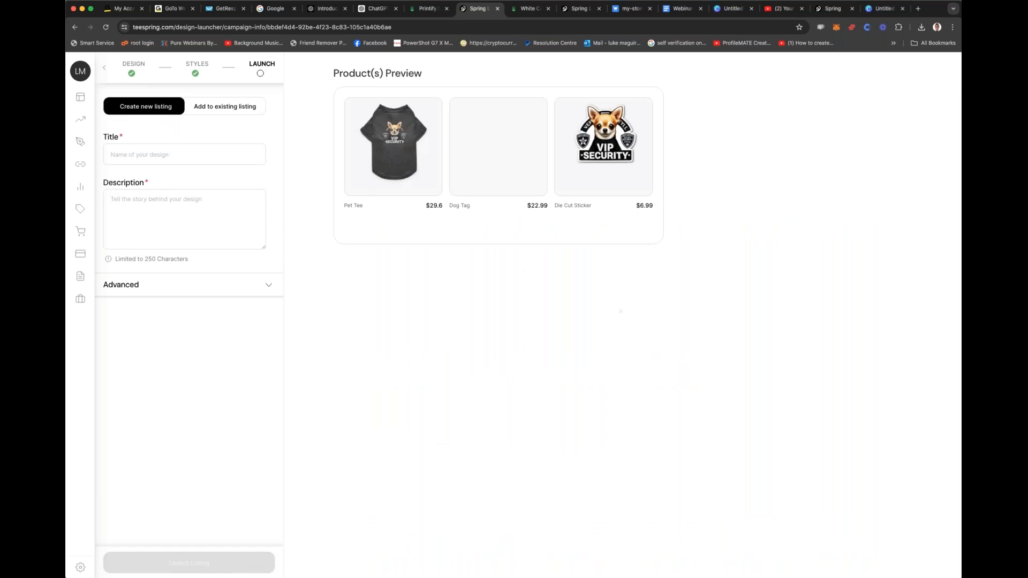
Step: Switch to ChatGPT and ask for a scarcity driven description and body text to sell these to owners of Chihuahuas
{"action": "left_click", "coordinate": [372, 10]}
{"action": "left_click", "coordinate": [463, 546]}
{"action": "type", "text": "great, create me a scart"}
{"action": "type", "text": "ity d"}
{"action": "key", "text": "BackSpace"}
{"action": "key", "text": "BackSpace"}
{"action": "key", "text": "BackSpace"}
{"action": "type", "text": "city driven description and body text to sel"}
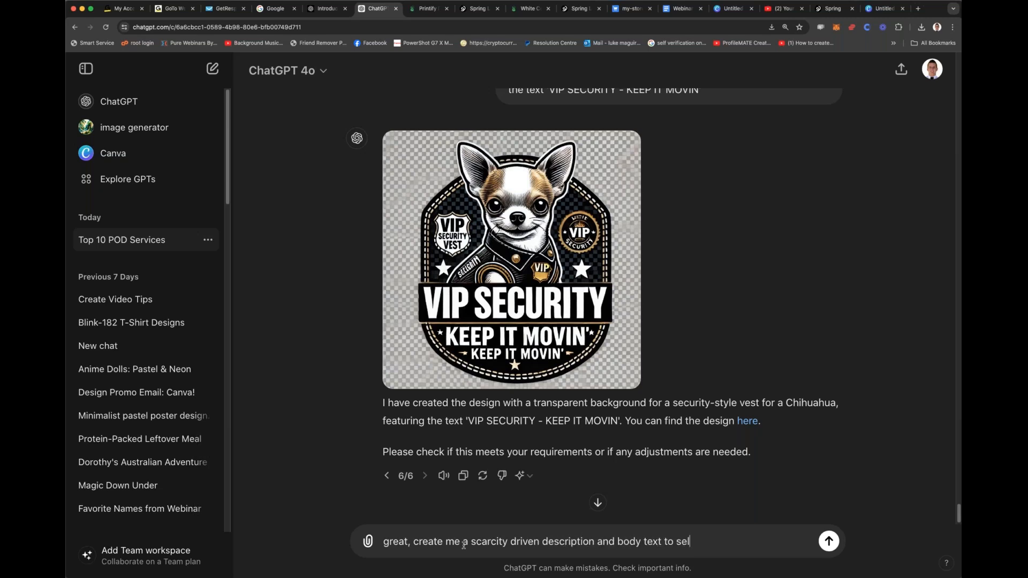
{"action": "type", "text": "l these to owners of Chihu"}
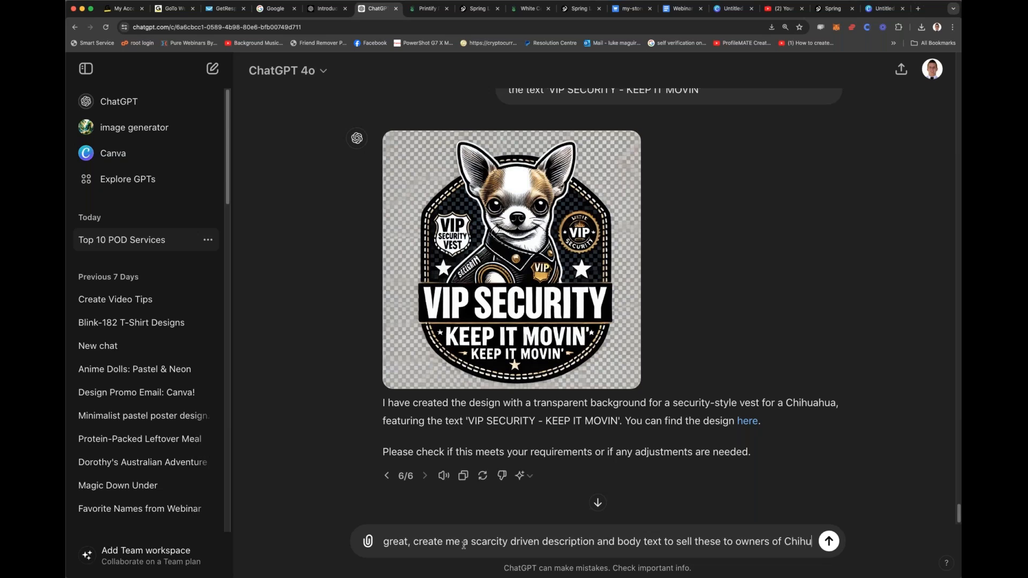
{"action": "type", "text": "awas"}
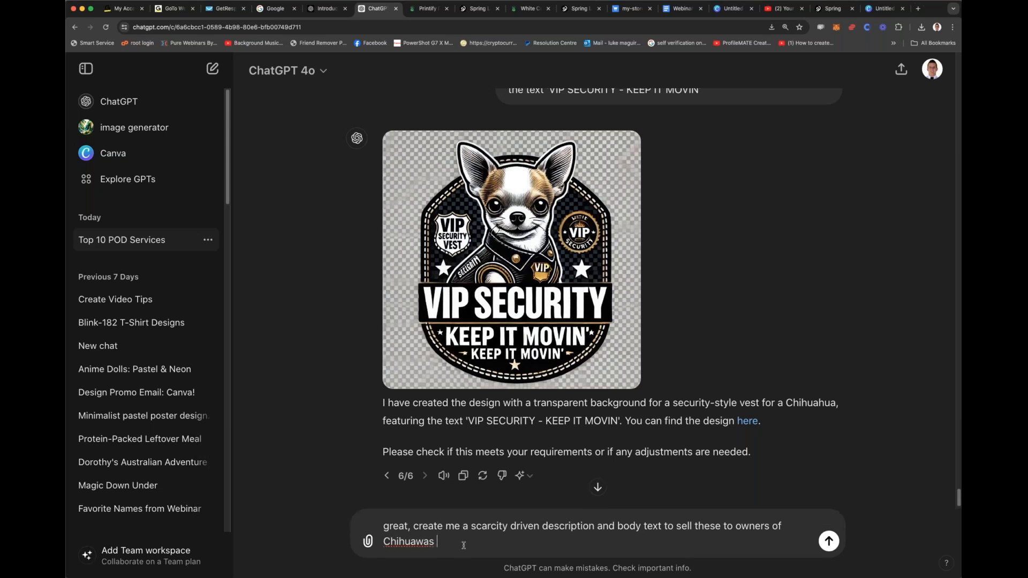
{"action": "double_click", "coordinate": [410, 543]}
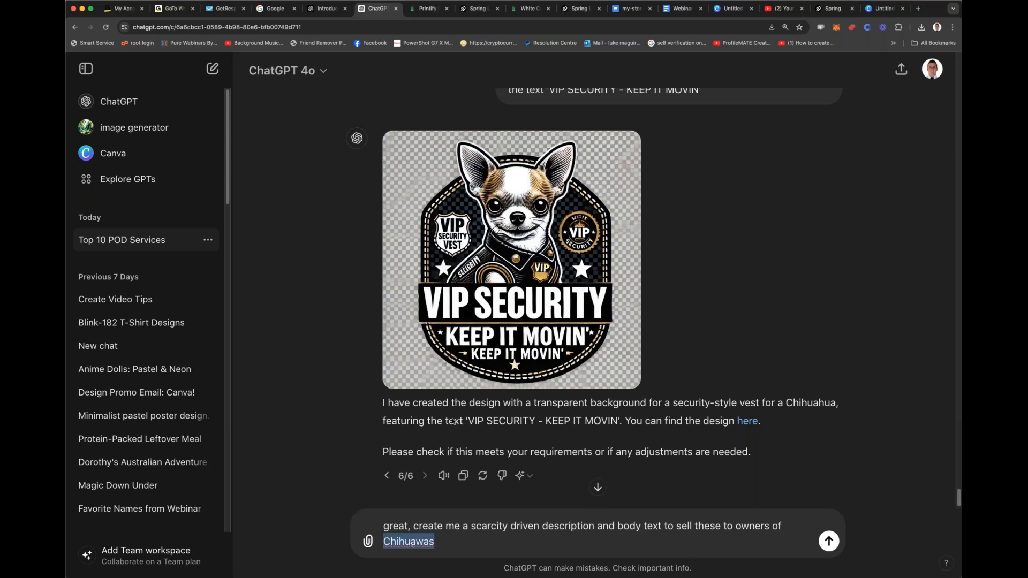
{"action": "type", "text": "Chihuahuas"}
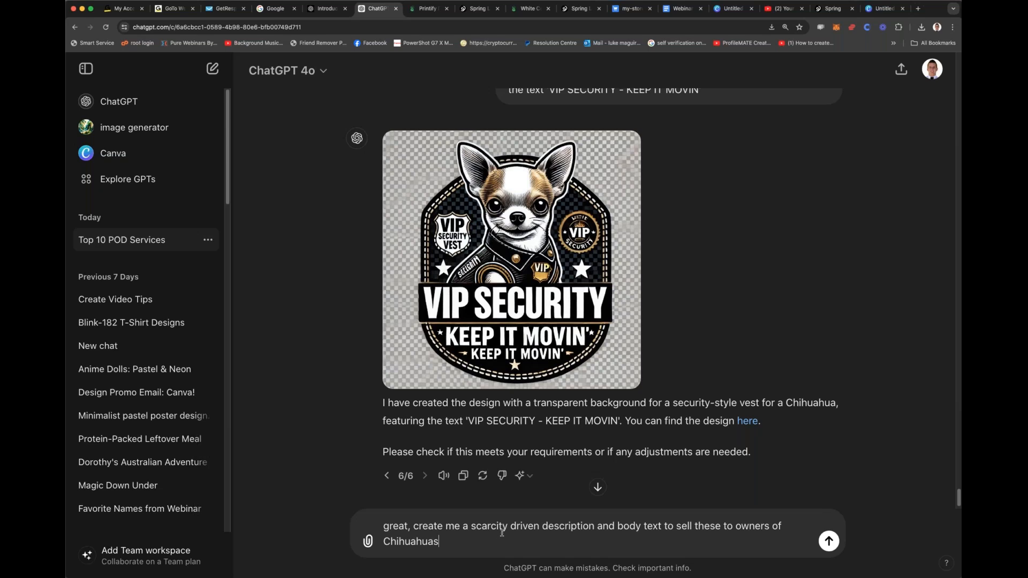
{"action": "key", "text": "Return"}
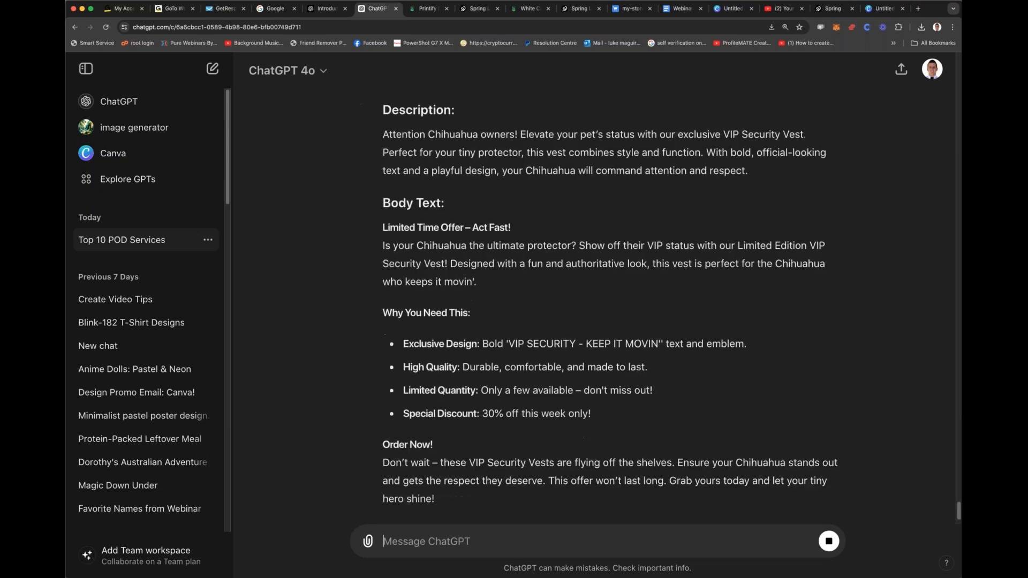
Step: Ask ChatGPT to make the sales text 250 characters
{"action": "type", "text": "make 250 ch"}
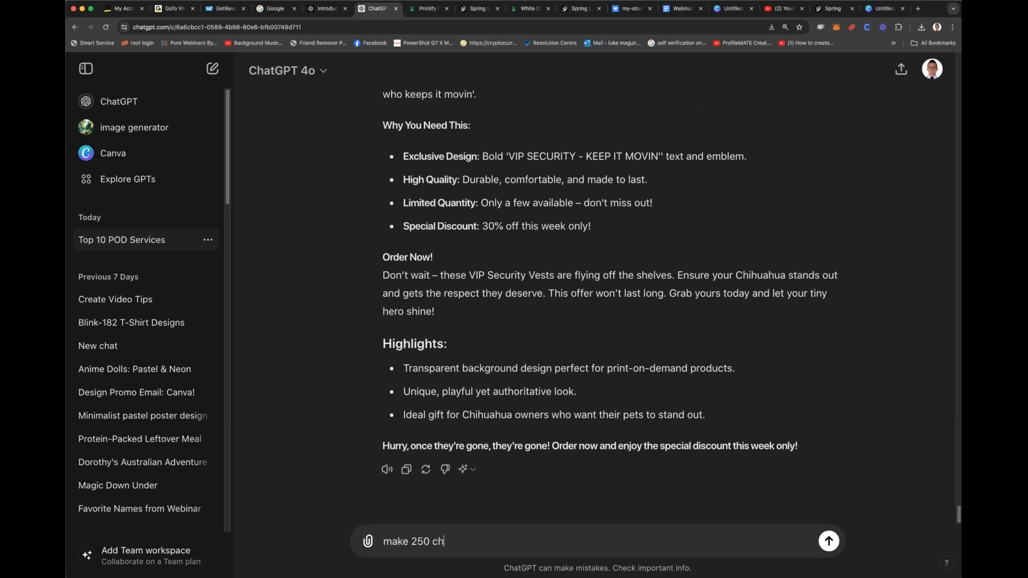
{"action": "type", "text": "aracters"}
{"action": "key", "text": "Return"}
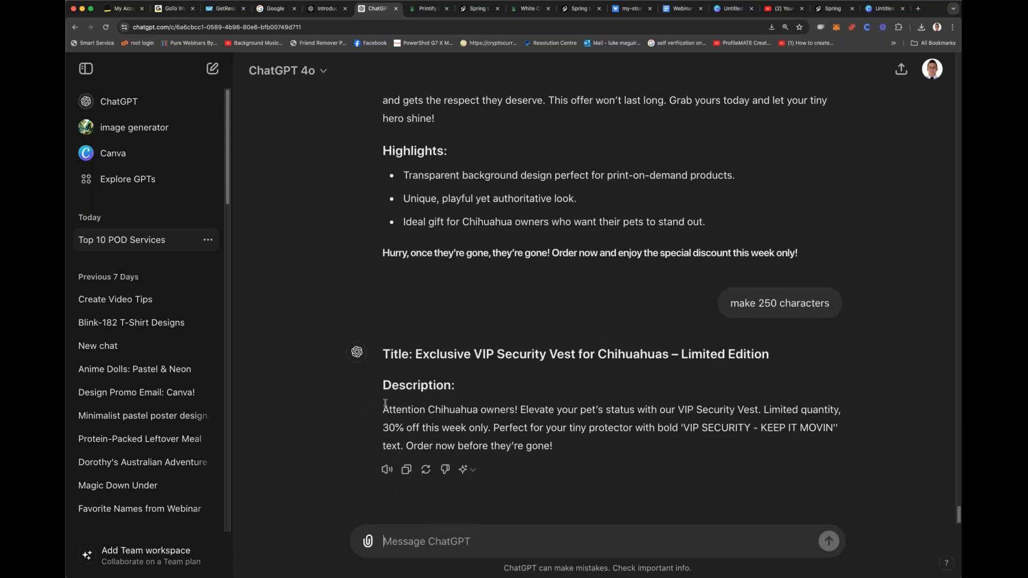
Step: Copy the shortened description from ChatGPT into the Spring listing's description
{"action": "left_click_drag", "start_coordinate": [384, 409], "coordinate": [570, 453]}
{"action": "key", "text": "super+c"}
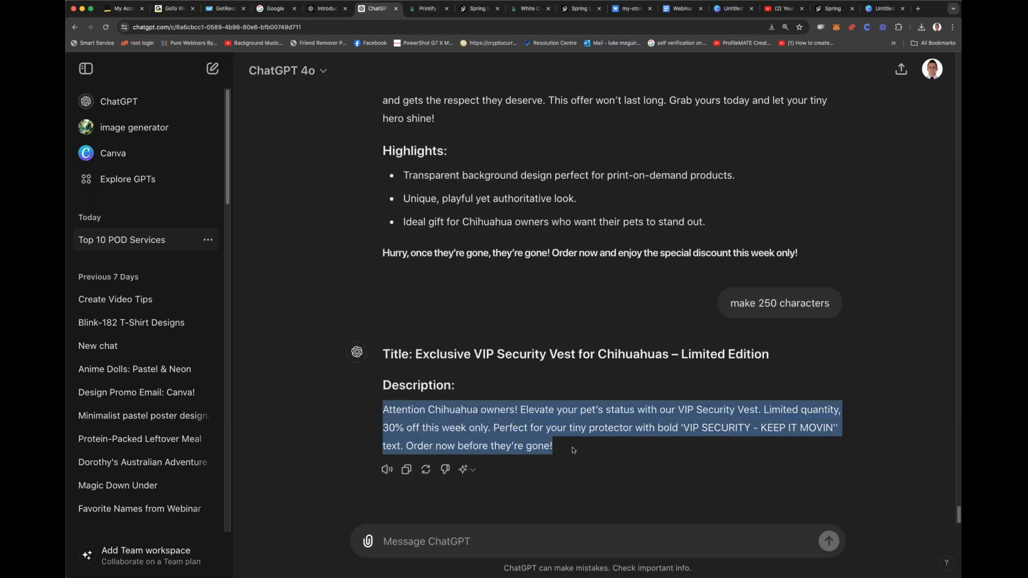
{"action": "left_click", "coordinate": [326, 8]}
{"action": "left_click", "coordinate": [376, 9]}
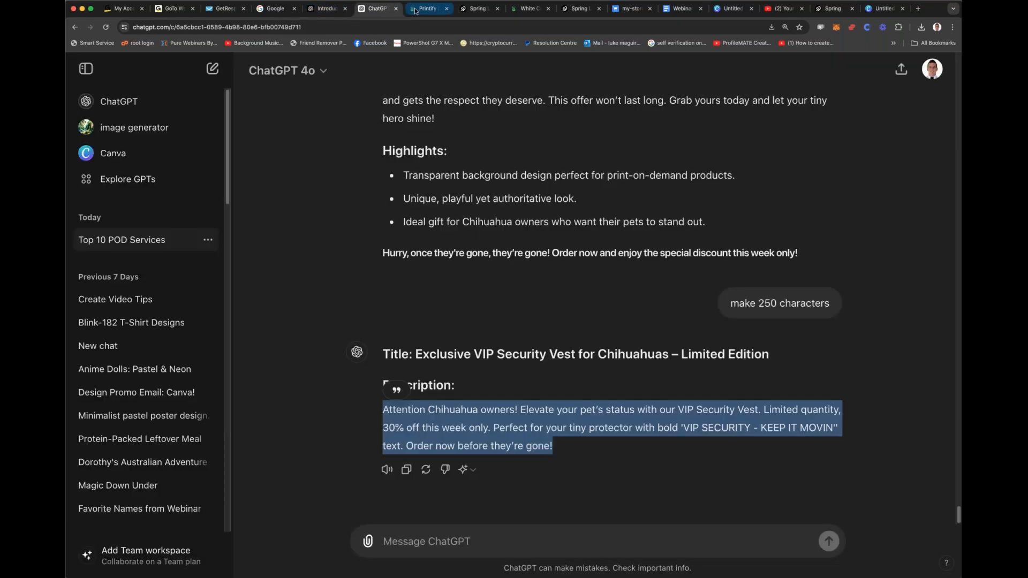
{"action": "left_click", "coordinate": [427, 9]}
{"action": "left_click", "coordinate": [477, 8]}
{"action": "left_click", "coordinate": [527, 9]}
{"action": "left_click", "coordinate": [477, 9]}
{"action": "left_click", "coordinate": [152, 209]}
{"action": "key", "text": "super+v"}
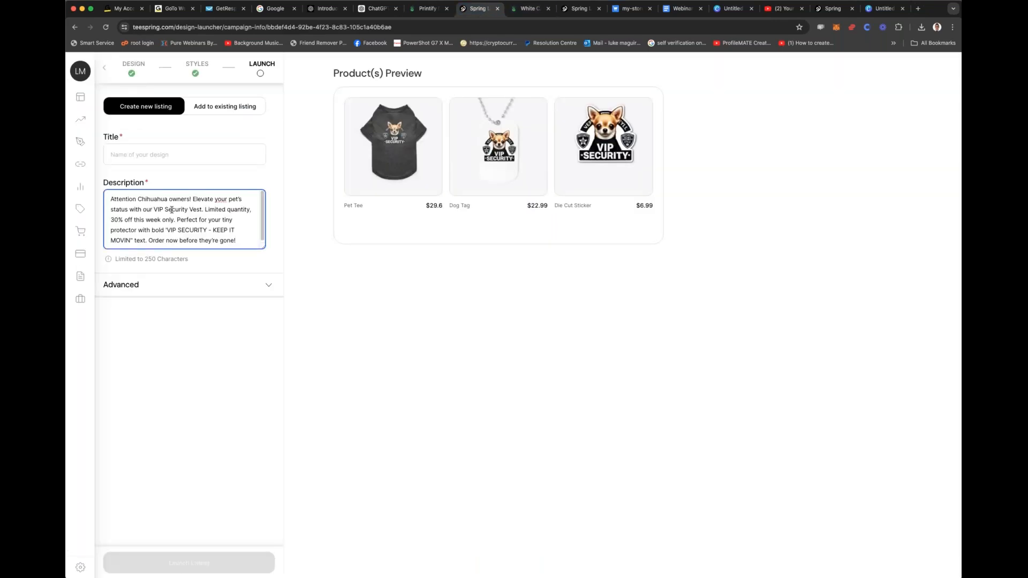
Step: Copy ChatGPT's title into the Spring listing's title, shortened to "Exclusive VIP Security Vest for Chihuahuas"
{"action": "left_click", "coordinate": [429, 9]}
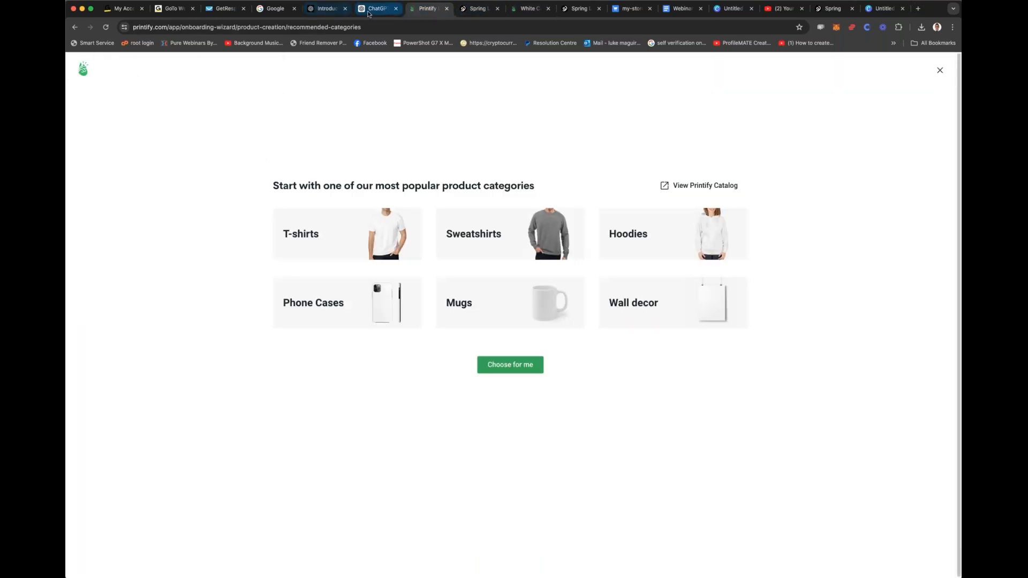
{"action": "left_click", "coordinate": [378, 9]}
{"action": "left_click_drag", "start_coordinate": [416, 353], "coordinate": [770, 354]}
{"action": "left_click", "coordinate": [443, 9]}
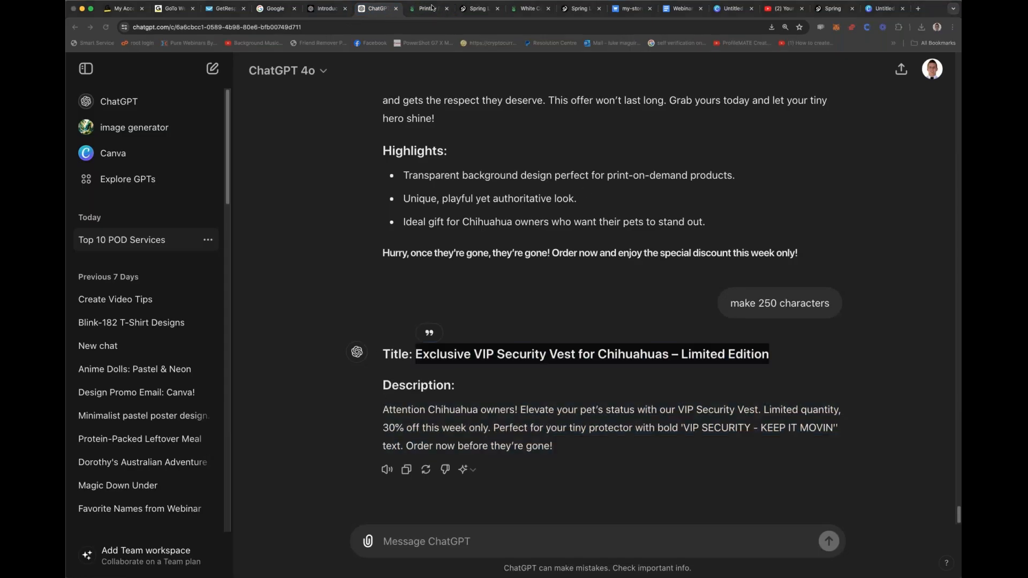
{"action": "left_click", "coordinate": [733, 311]}
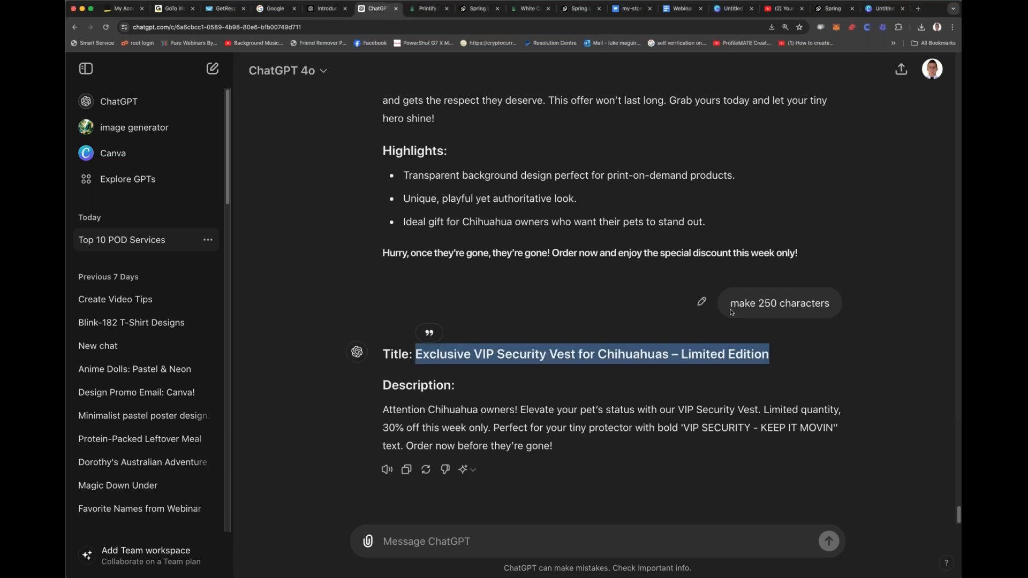
{"action": "key", "text": "super+c"}
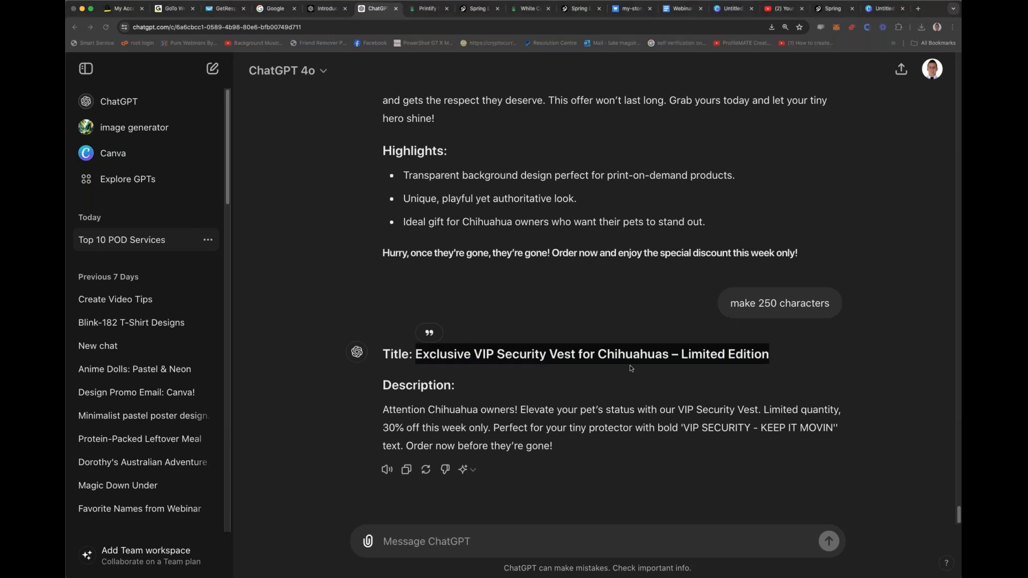
{"action": "left_click", "coordinate": [429, 8]}
{"action": "left_click", "coordinate": [320, 9]}
{"action": "left_click", "coordinate": [487, 9]}
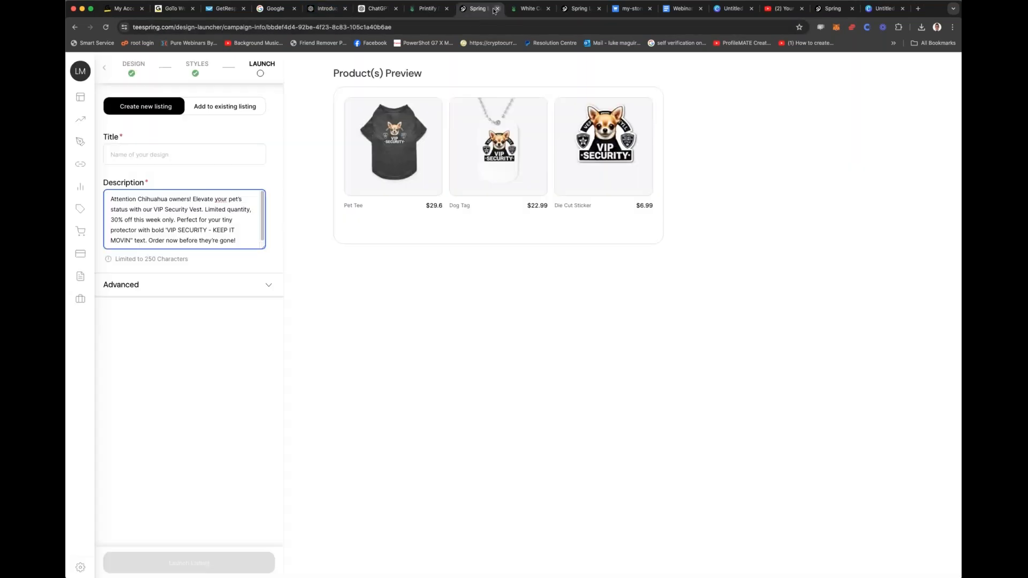
{"action": "left_click", "coordinate": [158, 155]}
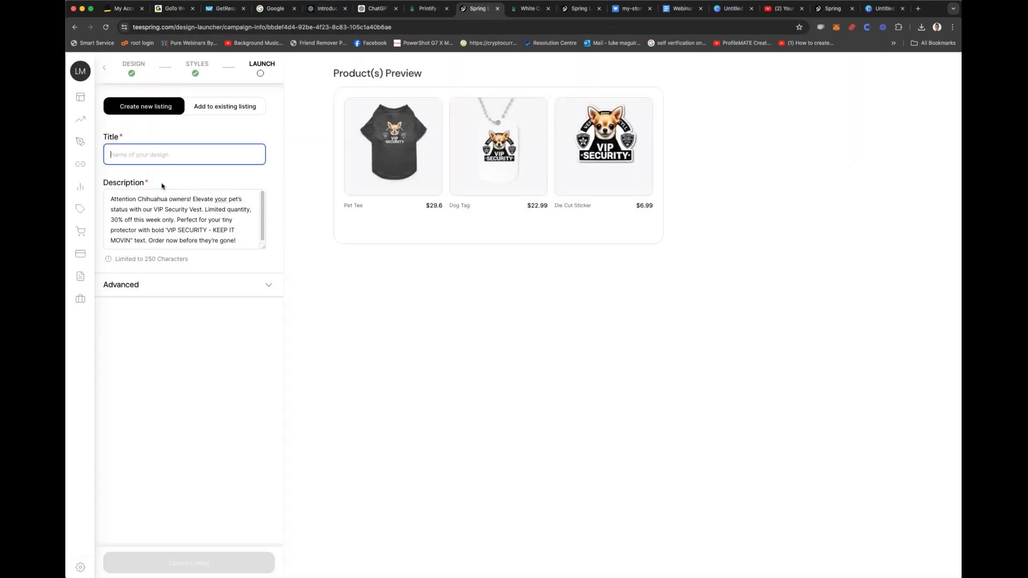
{"action": "key", "text": "super+v"}
{"action": "left_click_drag", "start_coordinate": [212, 155], "coordinate": [323, 167]}
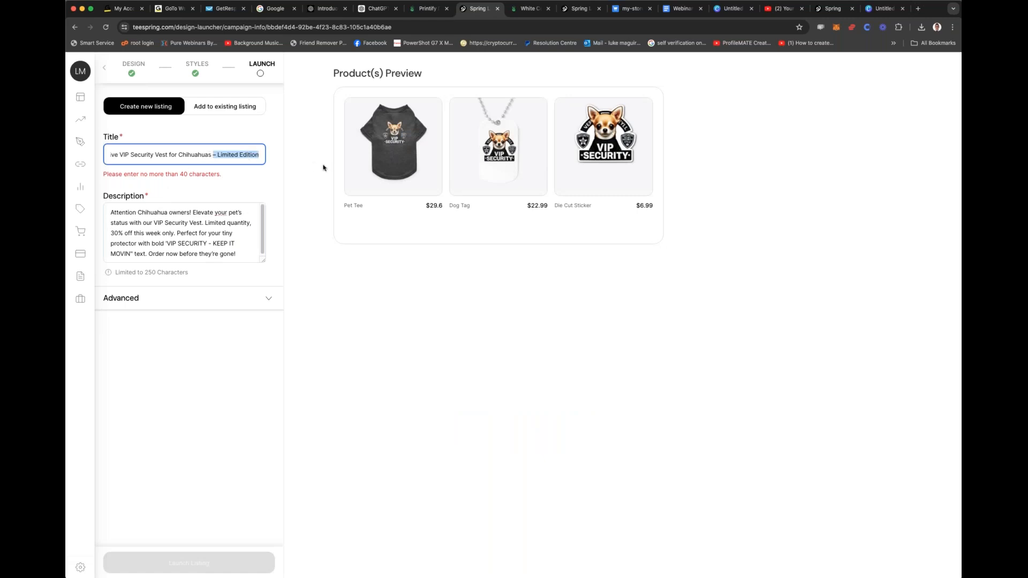
{"action": "key", "text": "BackSpace"}
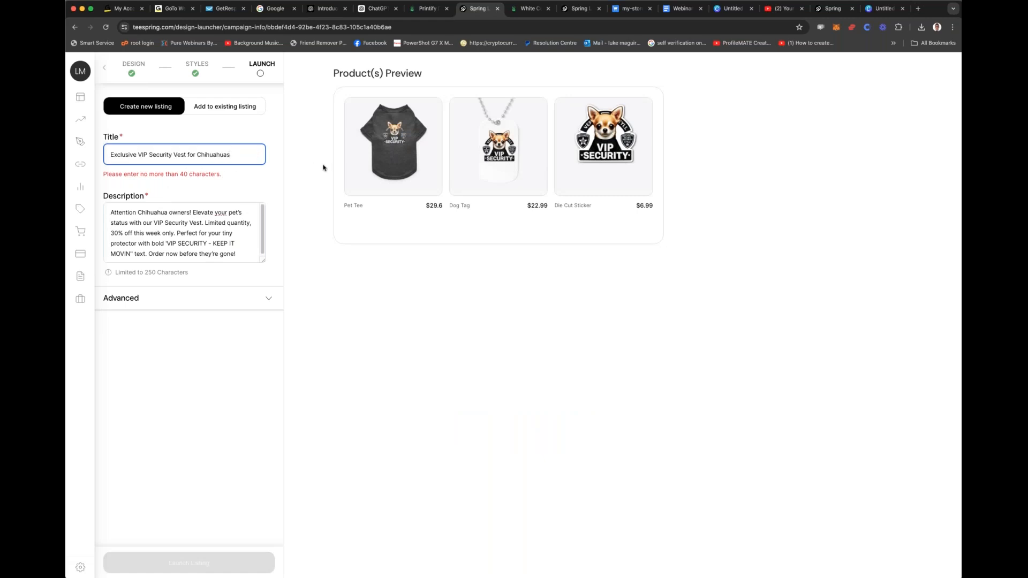
Step: Insert "VIP Only" before "Chihuahuas" in the listing title
{"action": "left_click", "coordinate": [198, 154]}
{"action": "type", "text": "VIP Only"}
{"action": "left_click", "coordinate": [199, 186]}
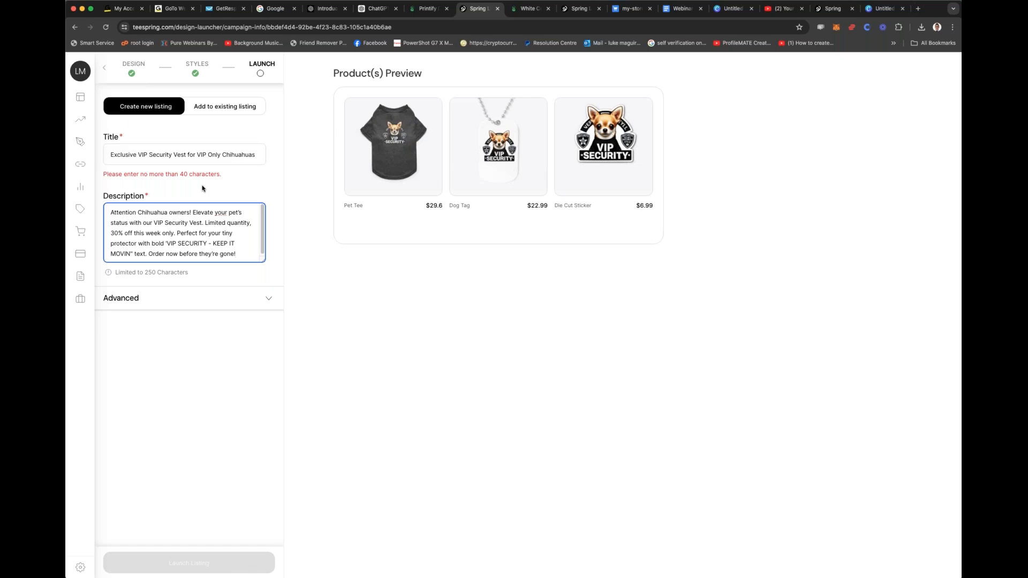
Step: Change the listing title to "Exclusive VIP Security ChiChi Vest" and launch the listing
{"action": "left_click", "coordinate": [148, 154]}
{"action": "mouse_move", "coordinate": [196, 155]}
{"action": "left_mouse_down"}
{"action": "mouse_move", "coordinate": [223, 156]}
{"action": "mouse_move", "coordinate": [188, 155]}
{"action": "left_mouse_up"}
{"action": "key", "text": "BackSpace"}
{"action": "key", "text": "Delete"}
{"action": "key", "text": "BackSpace"}
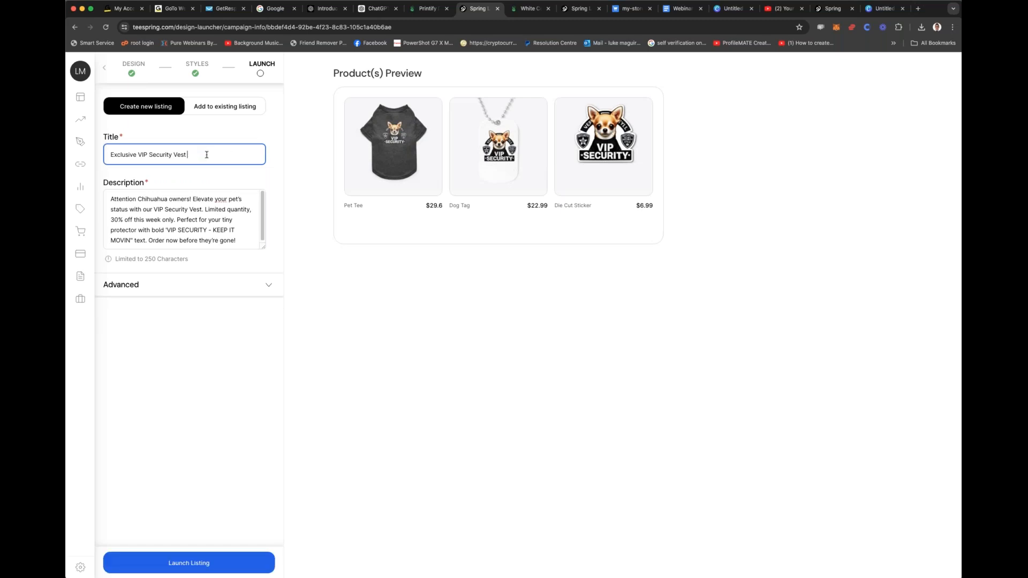
{"action": "key", "text": "BackSpace"}
{"action": "key", "text": "BackSpace"}
{"action": "type", "text": "CH"}
{"action": "key", "text": "BackSpace"}
{"action": "type", "text": "hiChi Vest"}
{"action": "left_click", "coordinate": [202, 566]}
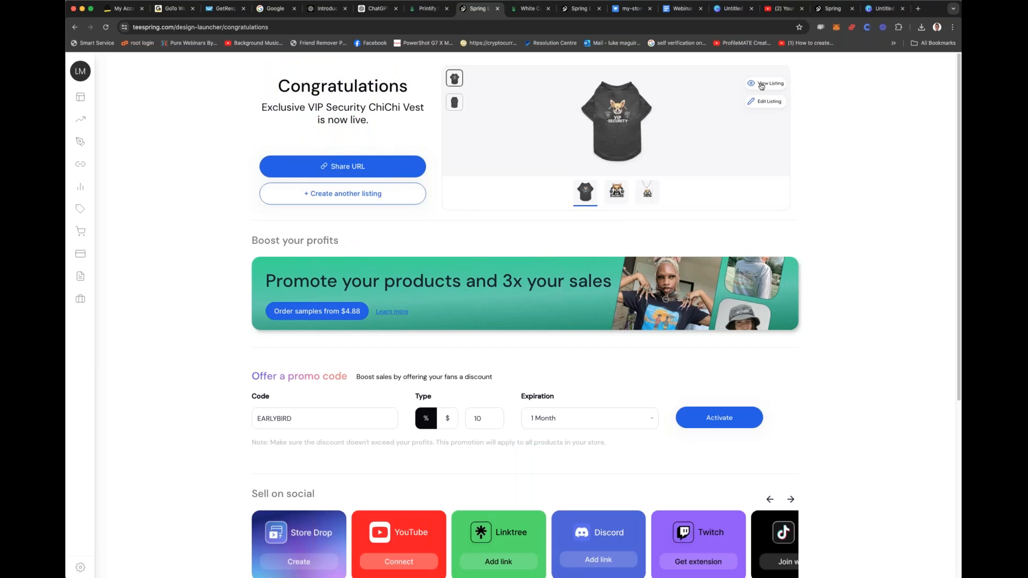
Step: Copy the listing's share URL and paste it after "Chichi listing -" at the end of the webinar Google Doc
{"action": "left_click", "coordinate": [338, 166]}
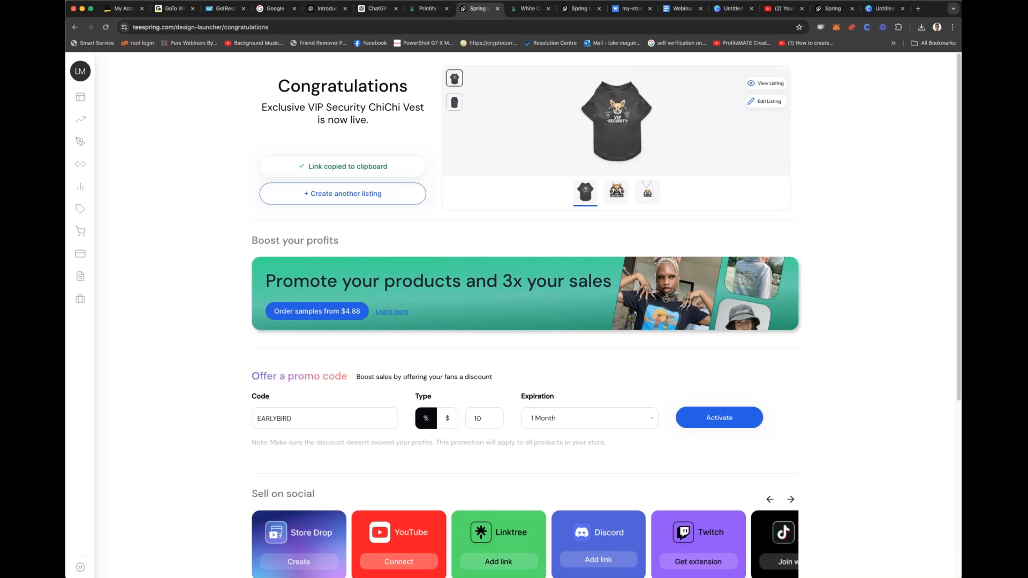
{"action": "left_click", "coordinate": [683, 8]}
{"action": "left_click", "coordinate": [621, 363]}
{"action": "key", "text": "Return"}
{"action": "key", "text": "Return"}
{"action": "key", "text": "Return"}
{"action": "type", "text": "Ch"}
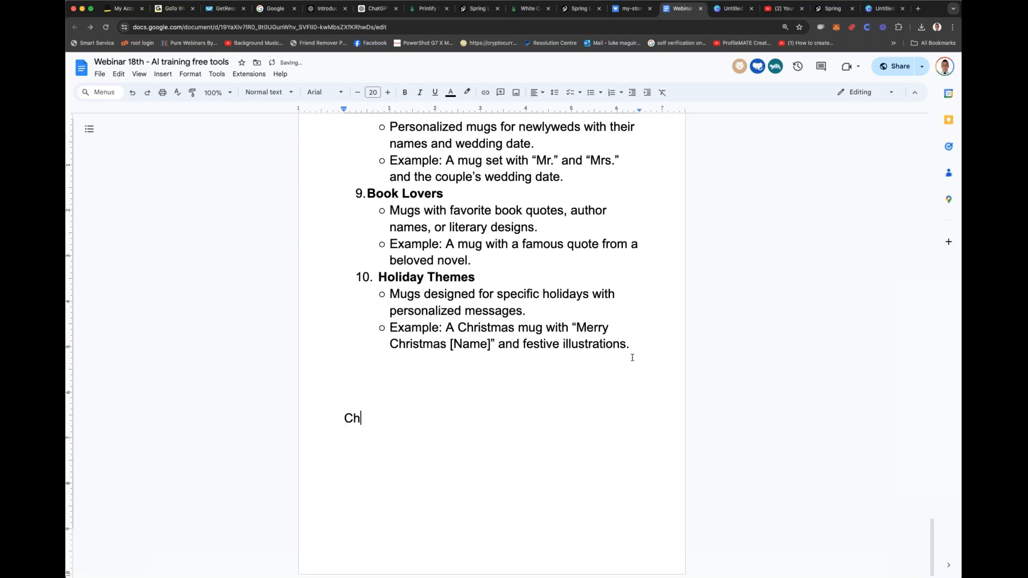
{"action": "type", "text": "ichi listing -"}
{"action": "key", "text": "super+v"}
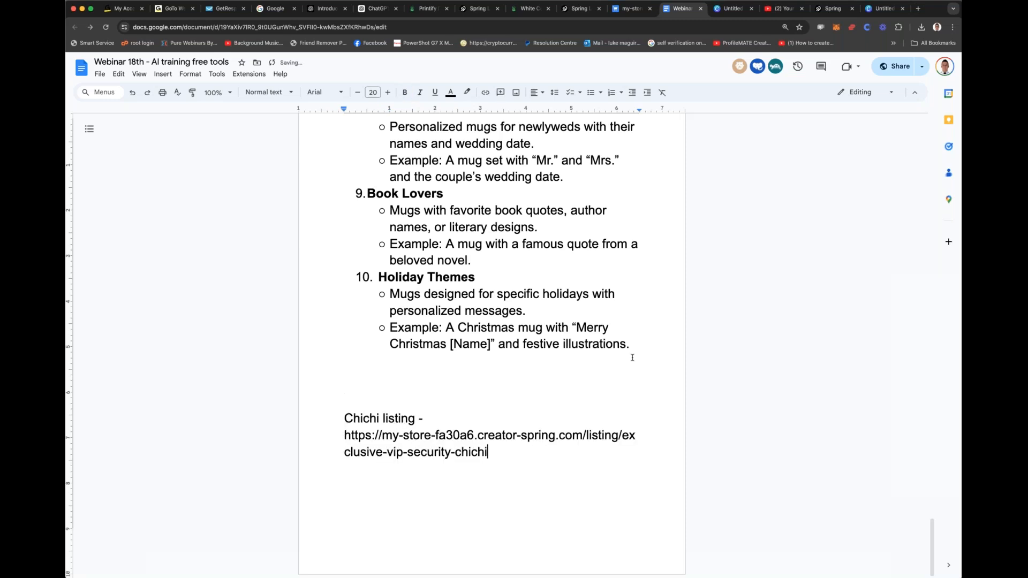
Step: Try to create a share link for the ChatGPT conversation
{"action": "left_click", "coordinate": [377, 8]}
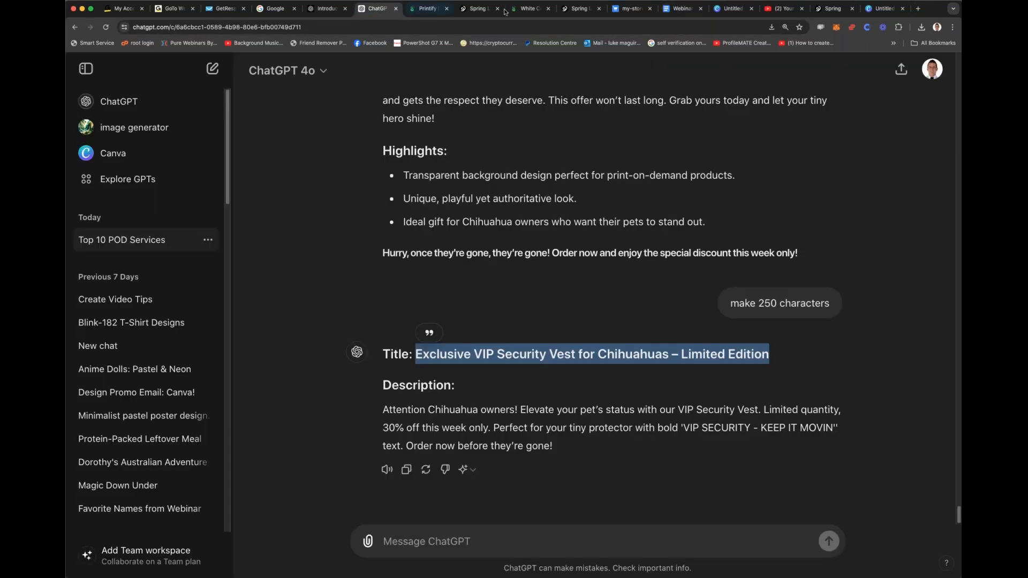
{"action": "left_click", "coordinate": [901, 70]}
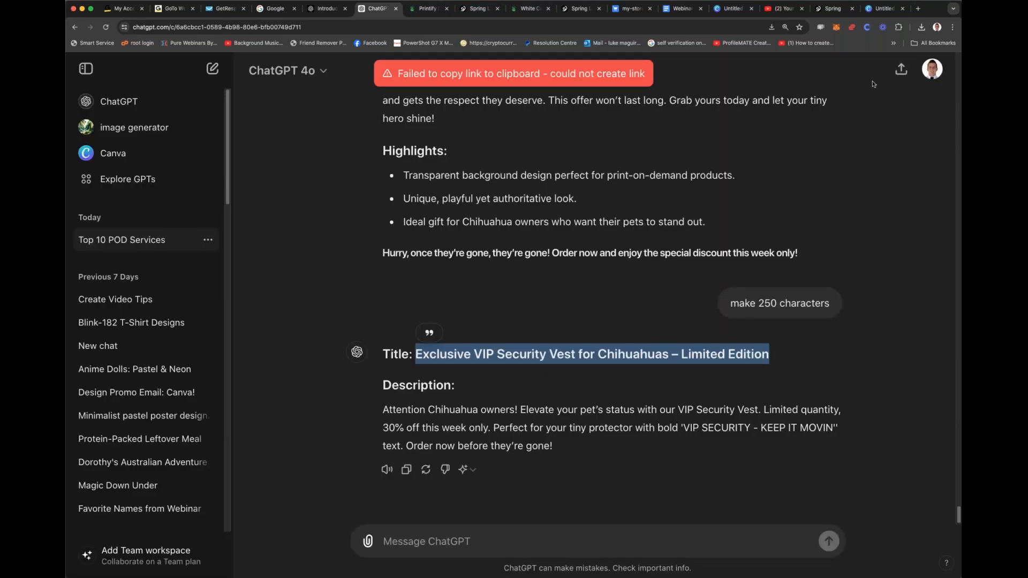
{"action": "left_click", "coordinate": [901, 71]}
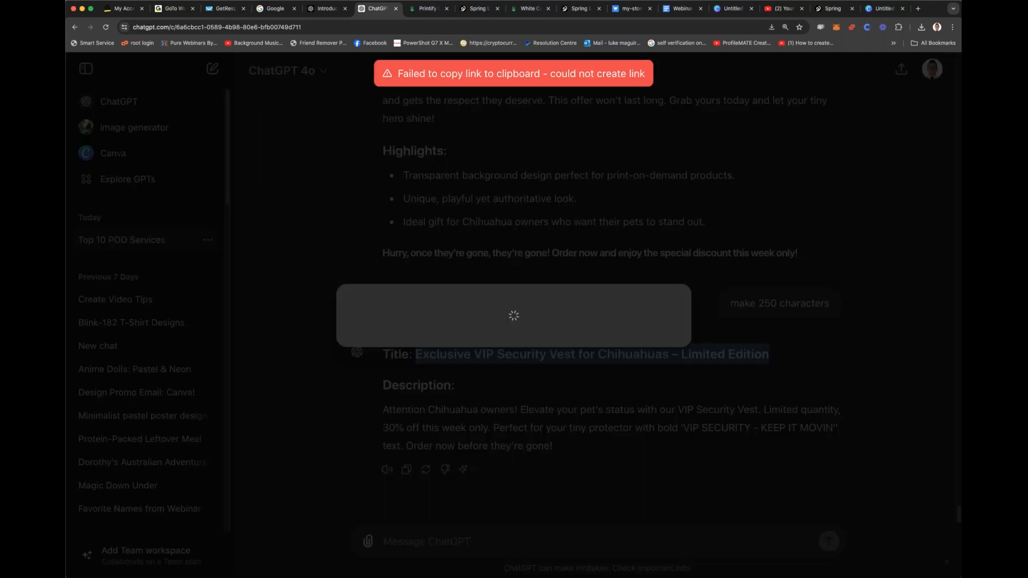
Step: View the live listing in the Spring store, checking the pet tee's colors and the Die Cut Sticker page
{"action": "left_click", "coordinate": [426, 10]}
{"action": "left_click", "coordinate": [472, 9]}
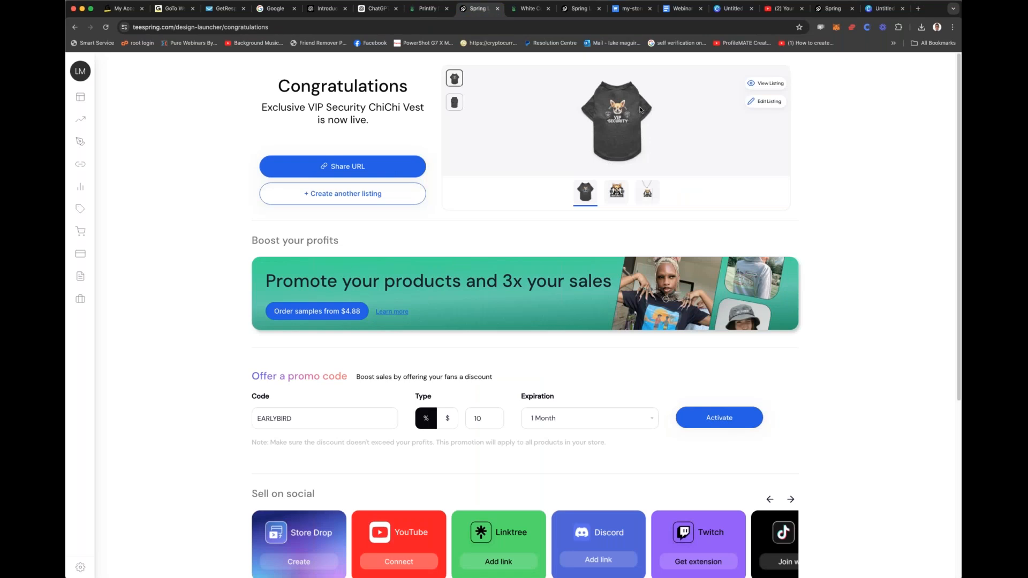
{"action": "left_click", "coordinate": [760, 84]}
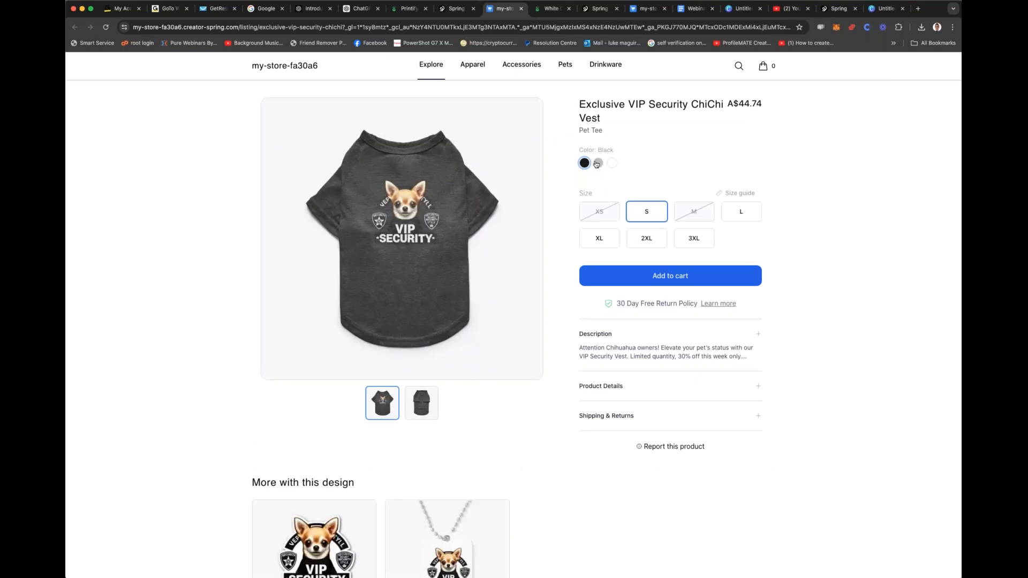
{"action": "left_click", "coordinate": [596, 164]}
{"action": "left_click", "coordinate": [586, 164]}
{"action": "scroll", "coordinate": [512, 298], "scroll_direction": "down", "scroll_amount": 5}
{"action": "left_click", "coordinate": [315, 270]}
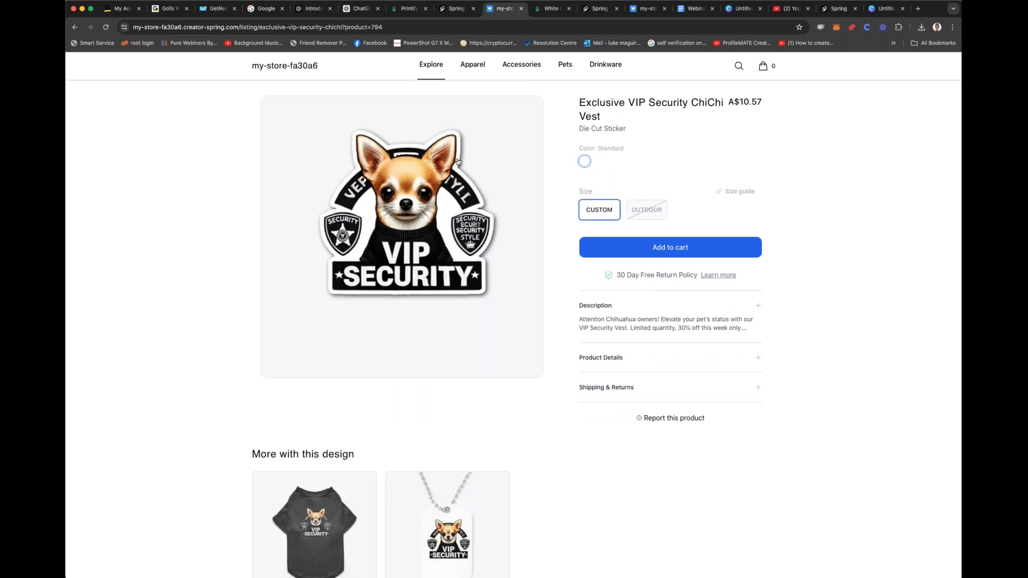
{"action": "scroll", "coordinate": [458, 161], "scroll_direction": "down", "scroll_amount": 3}
Step: Review the ChatGPT design prompt and image alongside the store listing's other products with this design
{"action": "left_click", "coordinate": [455, 9]}
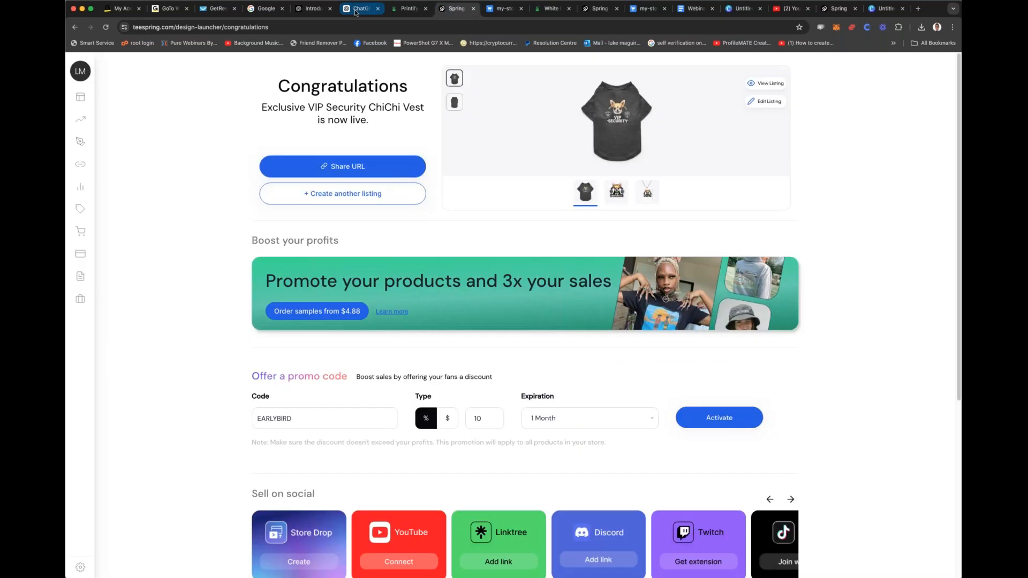
{"action": "left_click", "coordinate": [355, 9]}
{"action": "scroll", "coordinate": [594, 289], "scroll_direction": "up", "scroll_amount": 10}
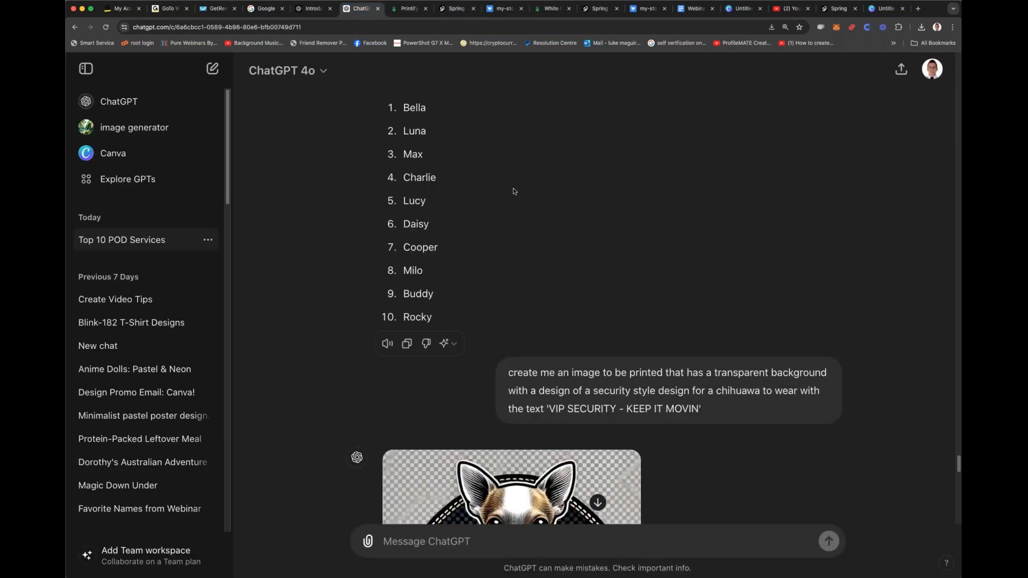
{"action": "scroll", "coordinate": [594, 289], "scroll_direction": "down", "scroll_amount": 5}
{"action": "scroll", "coordinate": [594, 289], "scroll_direction": "up", "scroll_amount": 2}
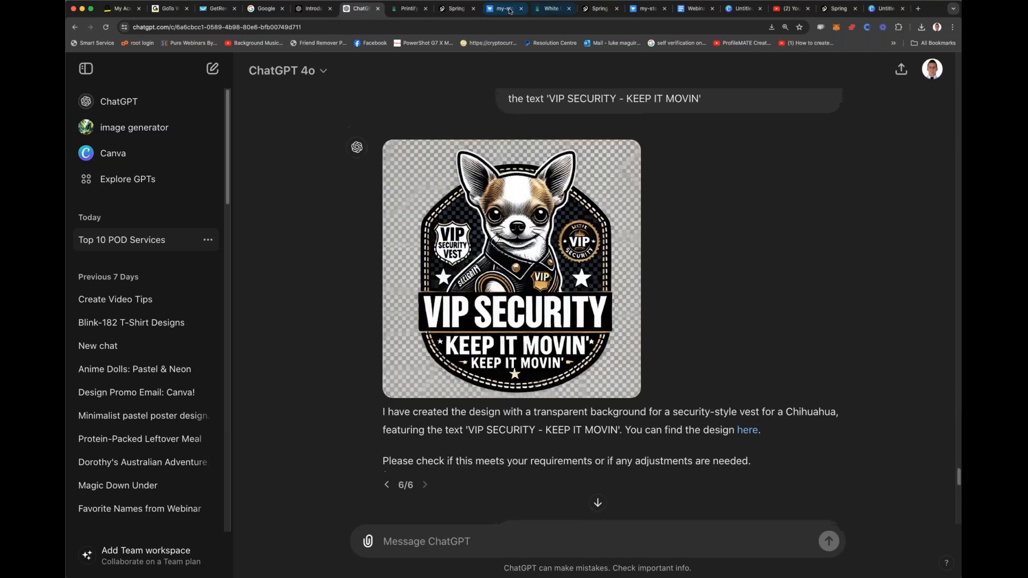
{"action": "left_click", "coordinate": [456, 9]}
{"action": "left_click", "coordinate": [497, 9]}
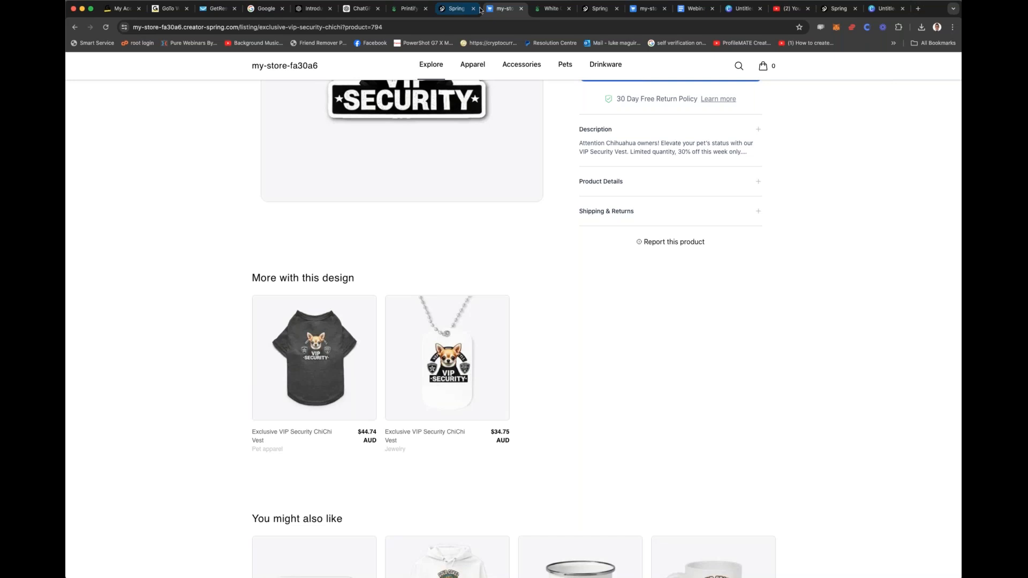
{"action": "left_click", "coordinate": [453, 9]}
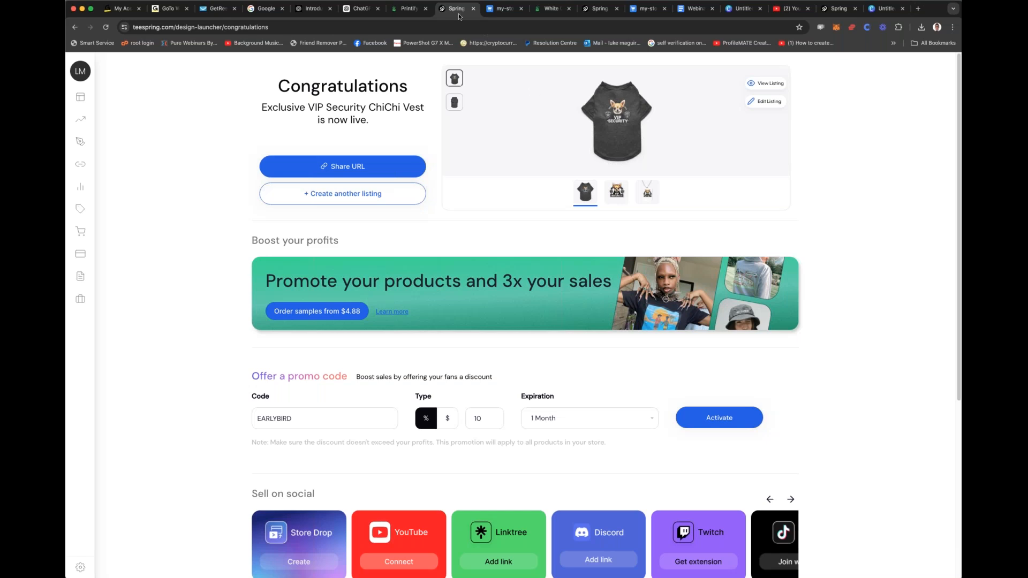
Step: Open Spring's product creation catalog from the live listing's confirmation page
{"action": "left_click", "coordinate": [405, 9]}
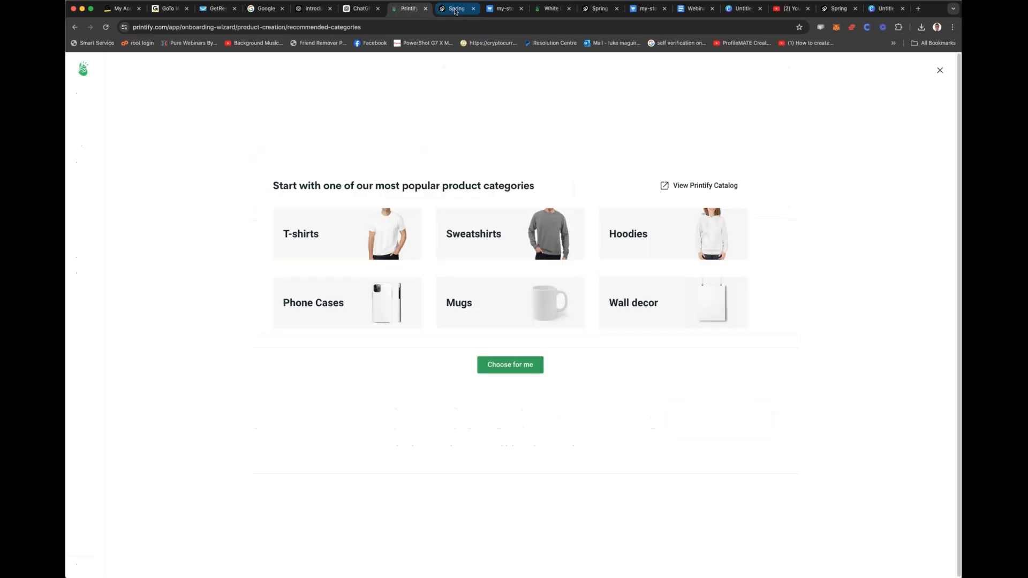
{"action": "left_click", "coordinate": [456, 9]}
{"action": "mouse_move", "coordinate": [99, 114]}
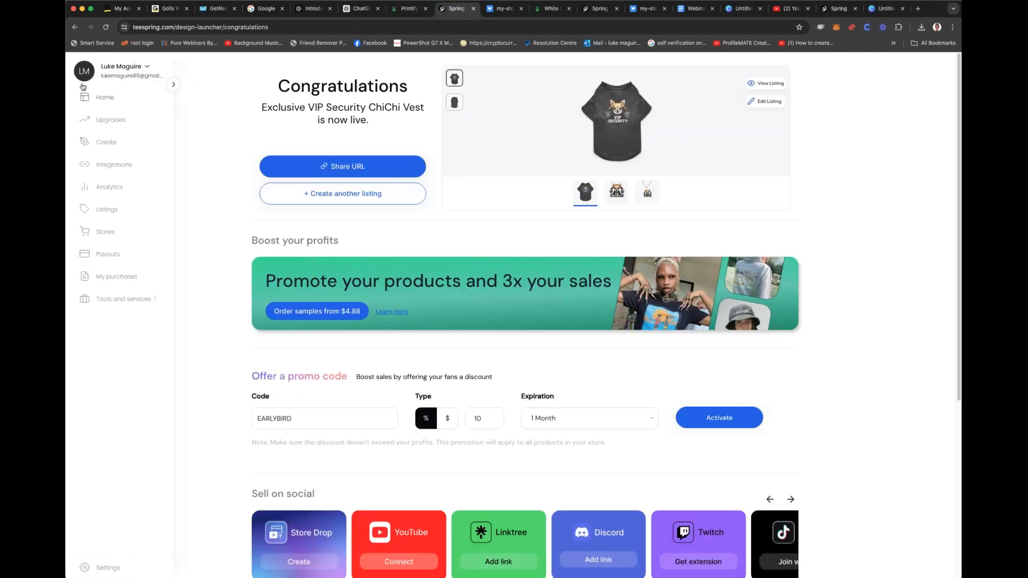
{"action": "left_click", "coordinate": [106, 140]}
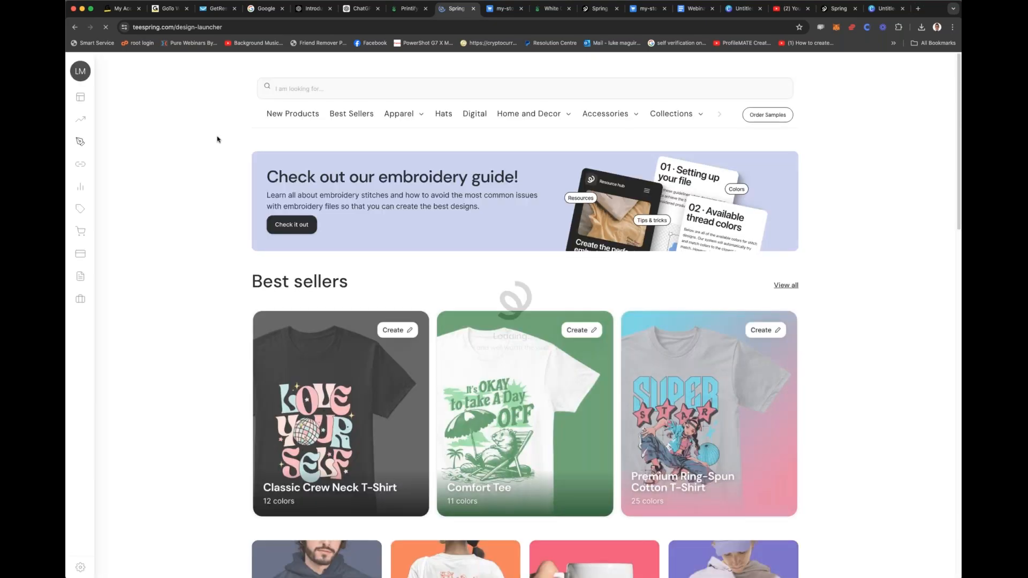
{"action": "mouse_move", "coordinate": [75, 158]}
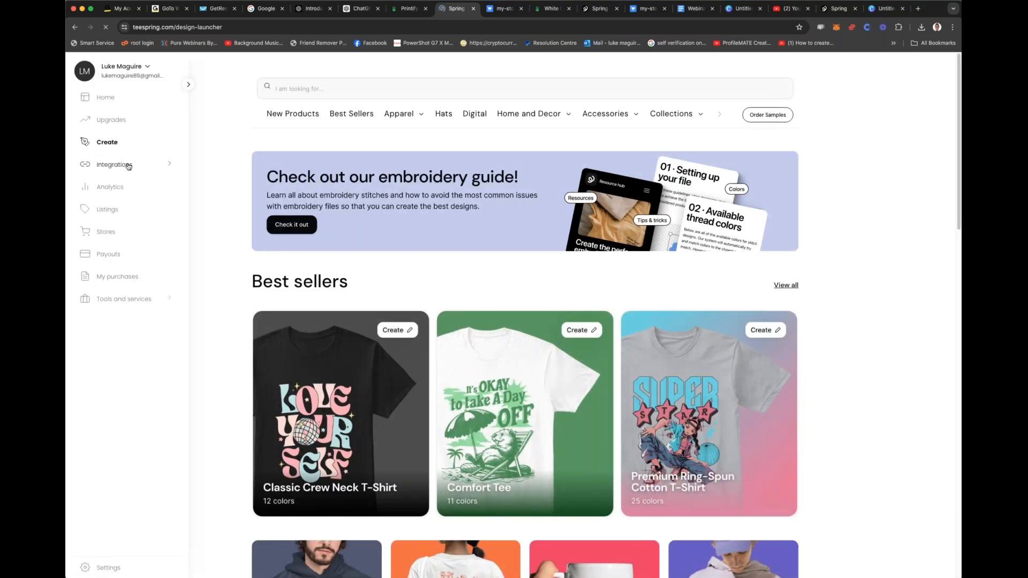
Step: Switch to Printify, leave the product category wizard and check the options for My new store
{"action": "left_click", "coordinate": [409, 8]}
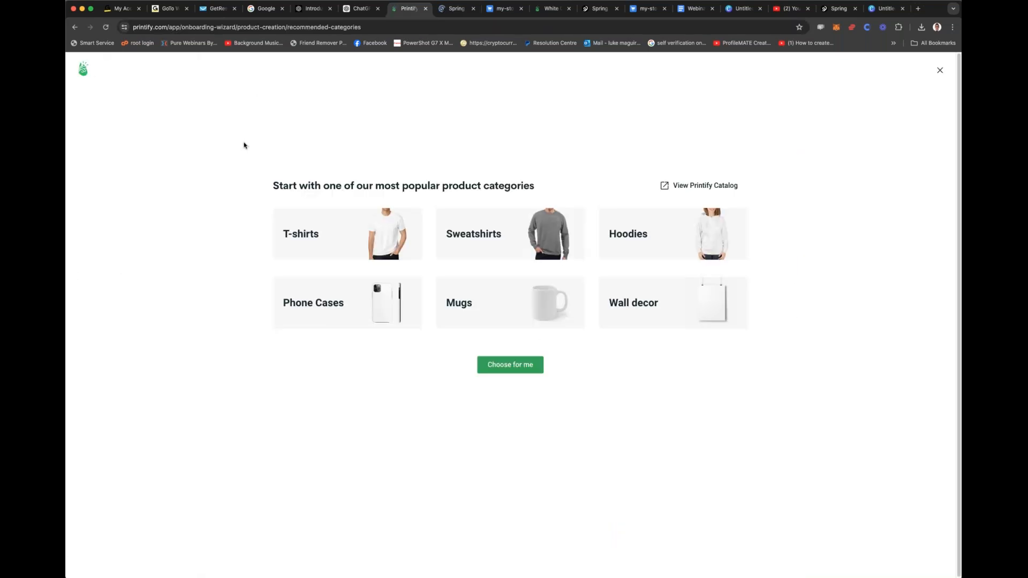
{"action": "left_click", "coordinate": [939, 70]}
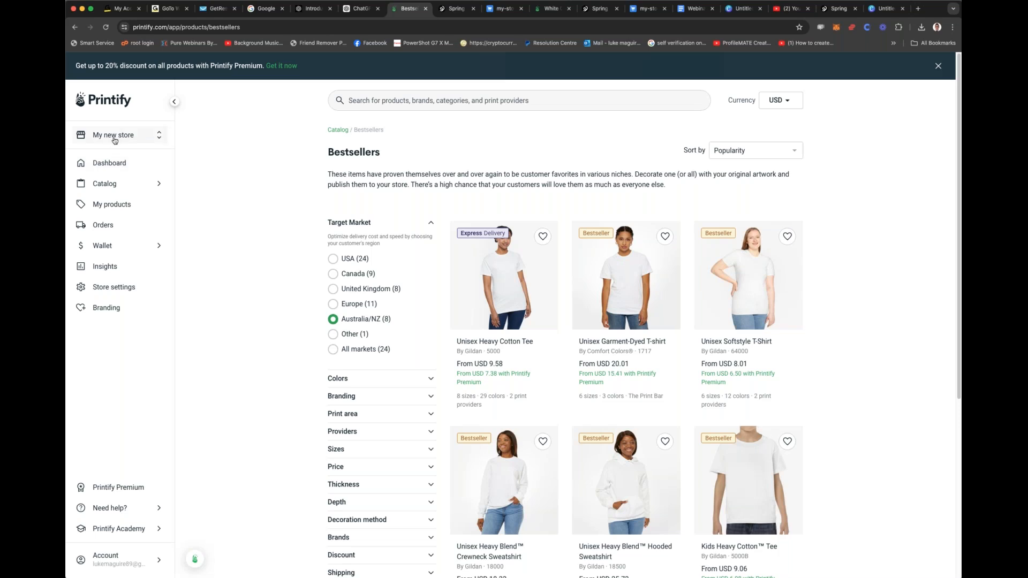
{"action": "left_click", "coordinate": [114, 138]}
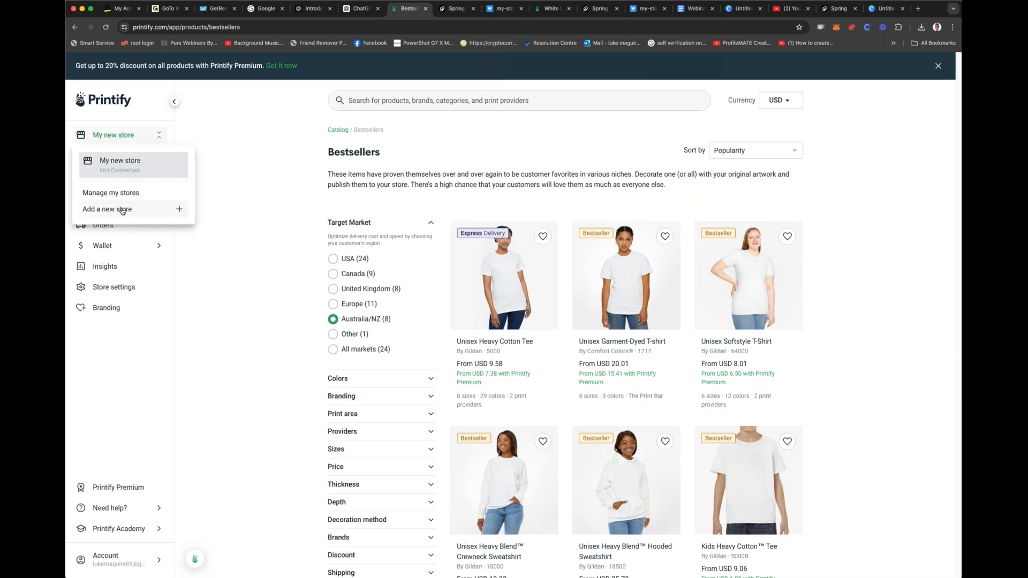
{"action": "left_click", "coordinate": [248, 163]}
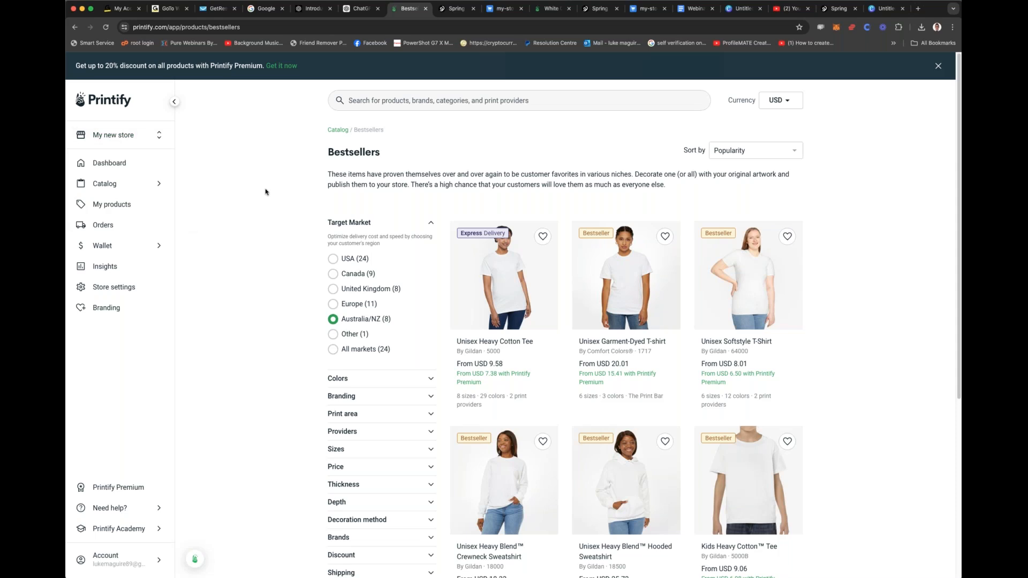
Step: Start designing the Unisex Heavy Cotton Tee with provider The Print Bar and dismiss the editor's tour
{"action": "scroll", "coordinate": [265, 188], "scroll_direction": "down", "scroll_amount": 5}
{"action": "scroll", "coordinate": [265, 188], "scroll_direction": "up", "scroll_amount": 5}
{"action": "left_click", "coordinate": [469, 274]}
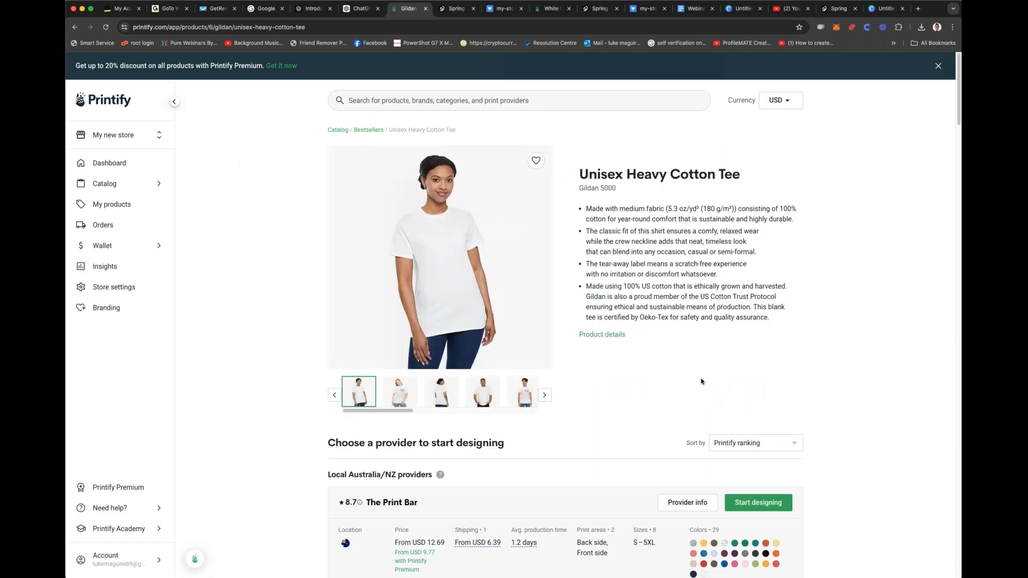
{"action": "left_click", "coordinate": [759, 501]}
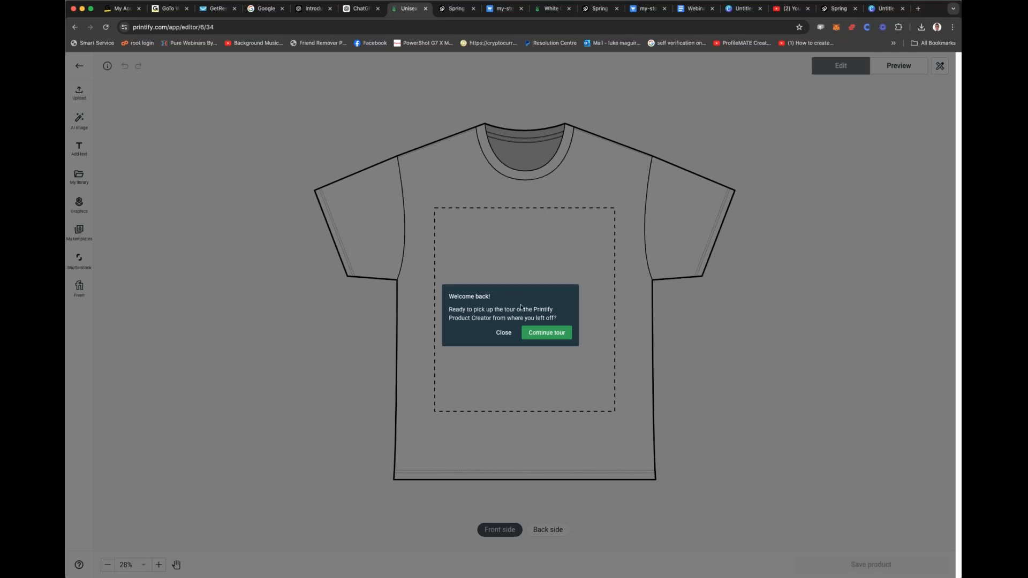
{"action": "left_click", "coordinate": [503, 333]}
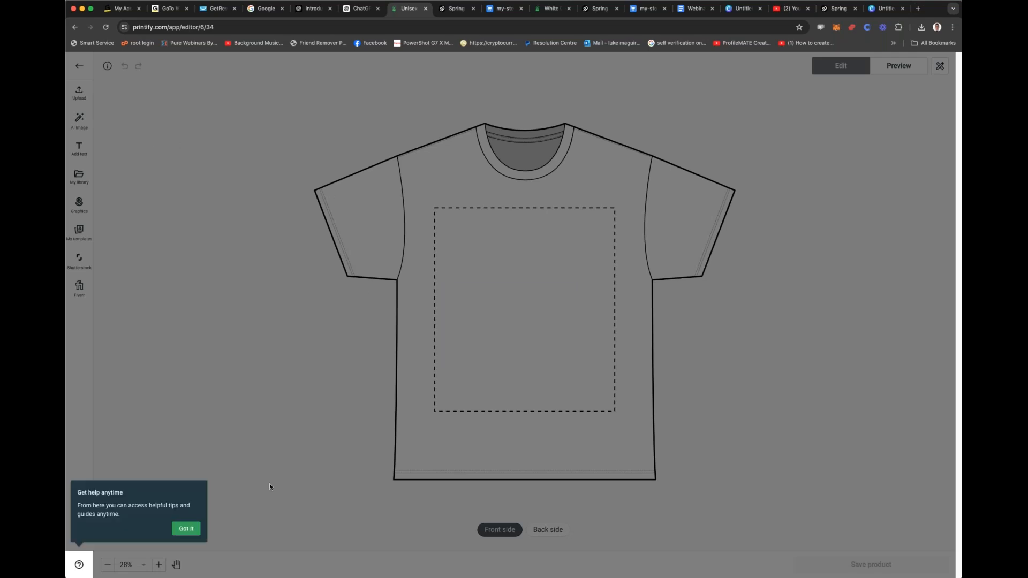
{"action": "left_click", "coordinate": [185, 529]}
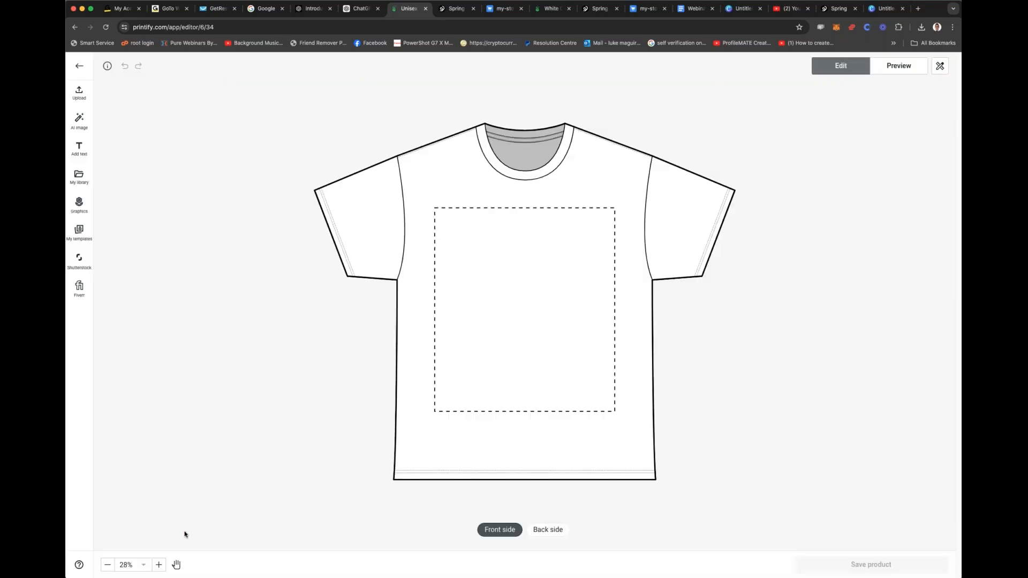
Step: Open the AI image generator for the tee and set its style to Digital Art
{"action": "left_click", "coordinate": [80, 119]}
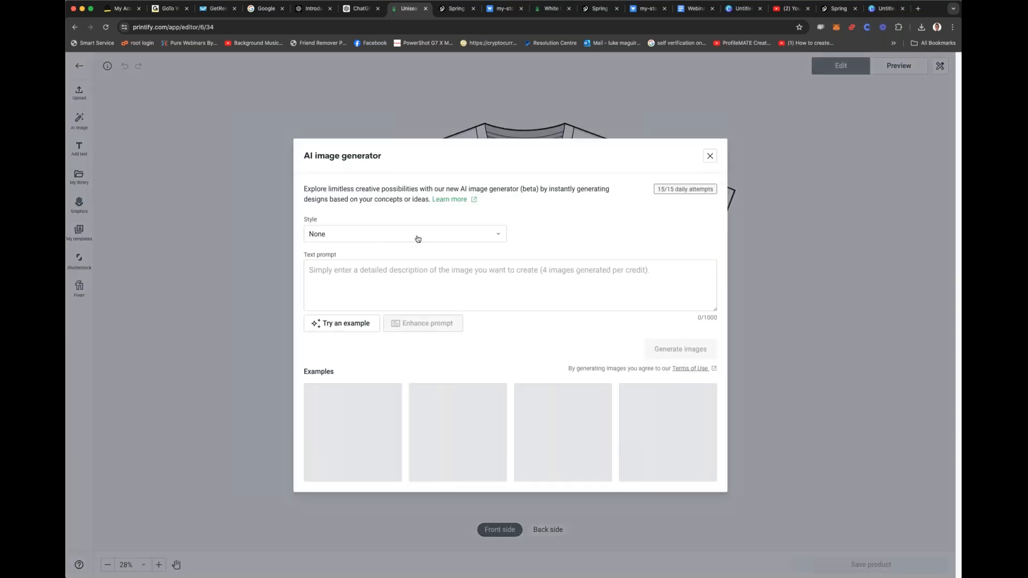
{"action": "left_click", "coordinate": [416, 238]}
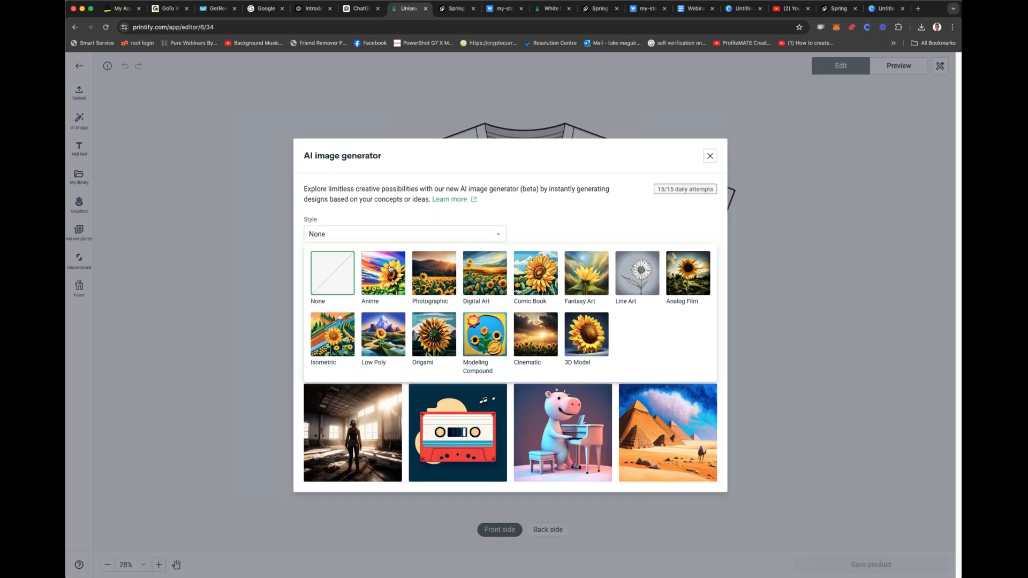
{"action": "left_click", "coordinate": [484, 273]}
{"action": "left_click", "coordinate": [436, 273]}
Step: Begin the image prompt with "I want a VIP DOG security brand for Chihuahuas with the TEXT vip security - keep it movin on it"
{"action": "type", "text": "I want a VIP sDOF s"}
{"action": "key", "text": "BackSpace"}
{"action": "key", "text": "BackSpace"}
{"action": "key", "text": "BackSpace"}
{"action": "type", "text": "G security brand for chihuawaas"}
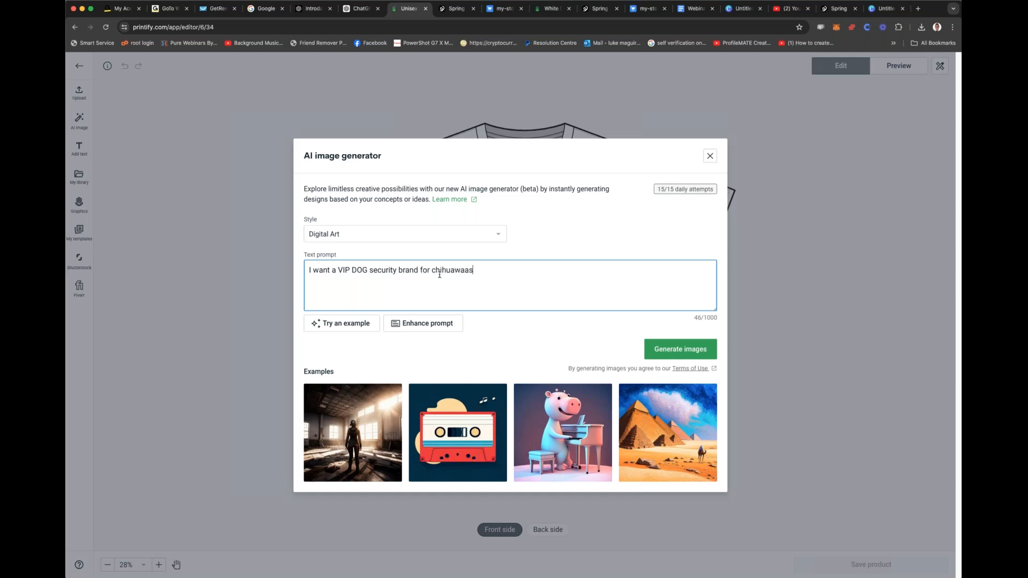
{"action": "double_click", "coordinate": [453, 273]}
{"action": "type", "text": "Chihuahuas wit hthe"}
{"action": "key", "text": "BackSpace"}
{"action": "key", "text": "BackSpace"}
{"action": "key", "text": "BackSpace"}
{"action": "key", "text": "BackSpace"}
{"action": "key", "text": "BackSpace"}
{"action": "type", "text": "h the TEXT vip secur"}
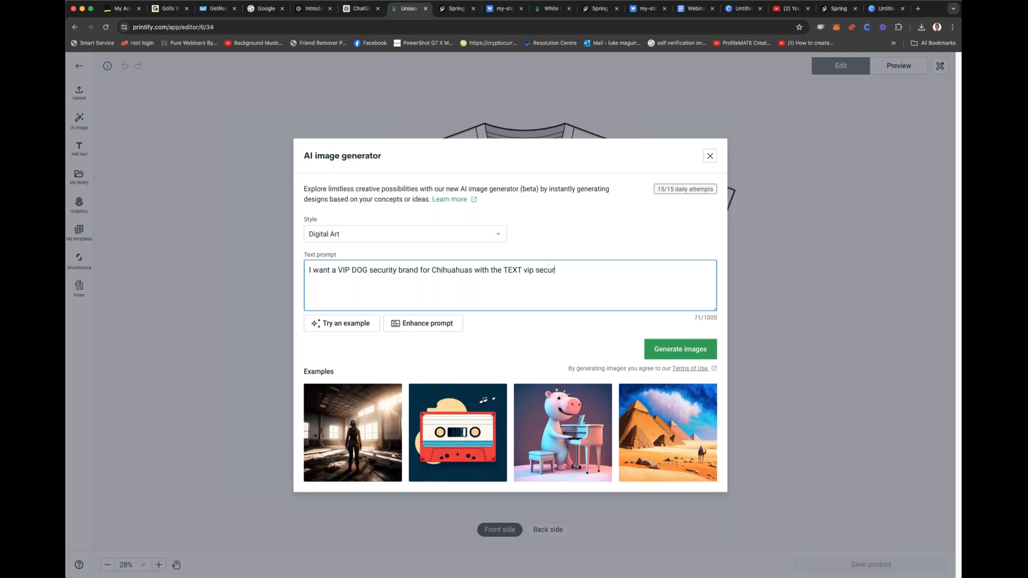
{"action": "type", "text": "ity - keep it movin on "}
{"action": "type", "text": "it."}
Step: Complete the image prompt with "and a animation of a Chihuahua"
{"action": "key", "text": "BackSpace"}
{"action": "key", "text": "BackSpace"}
{"action": "type", "text": "and a animation of a chihuawa"}
{"action": "double_click", "coordinate": [339, 281]}
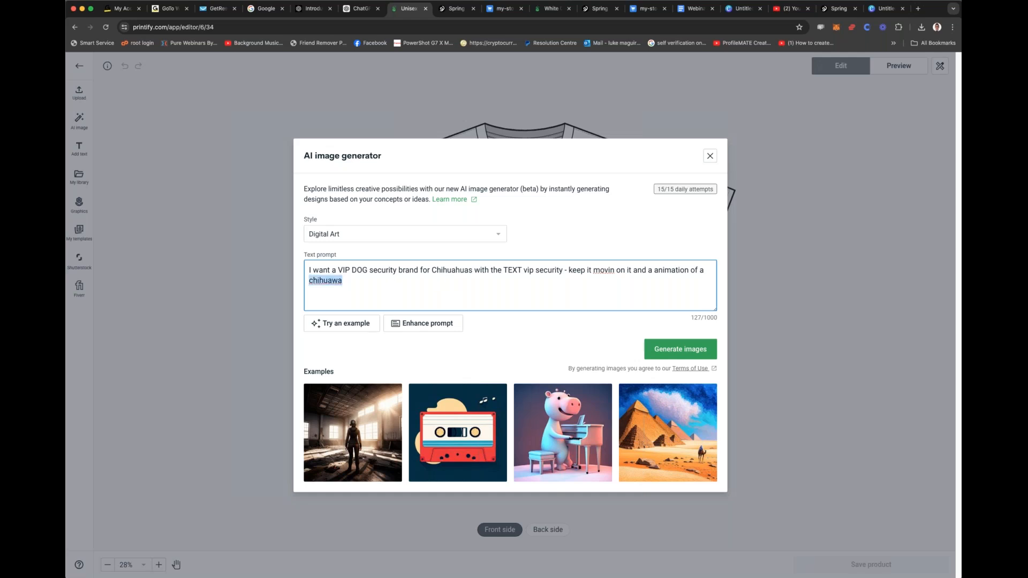
{"action": "type", "text": "Chihuahua"}
Step: Enhance the Chihuahua prompt and generate images from the enhanced version
{"action": "mouse_move", "coordinate": [683, 192]}
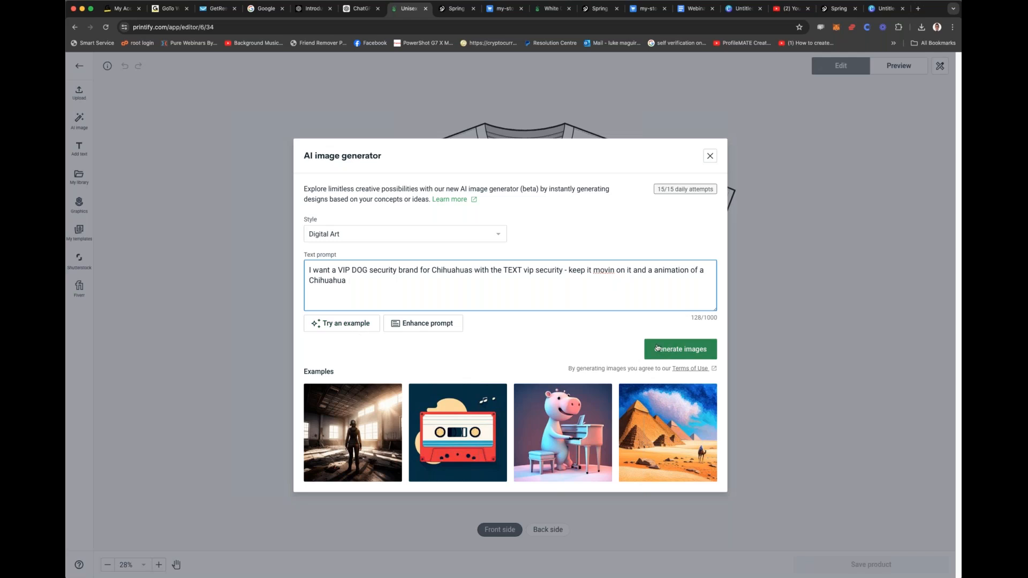
{"action": "left_click", "coordinate": [426, 324]}
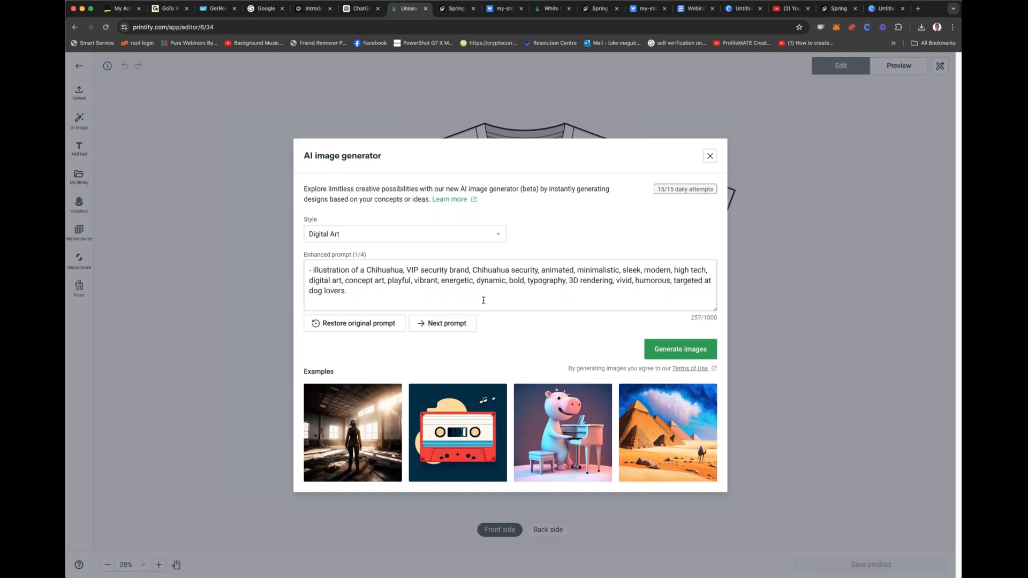
{"action": "left_click", "coordinate": [660, 340]}
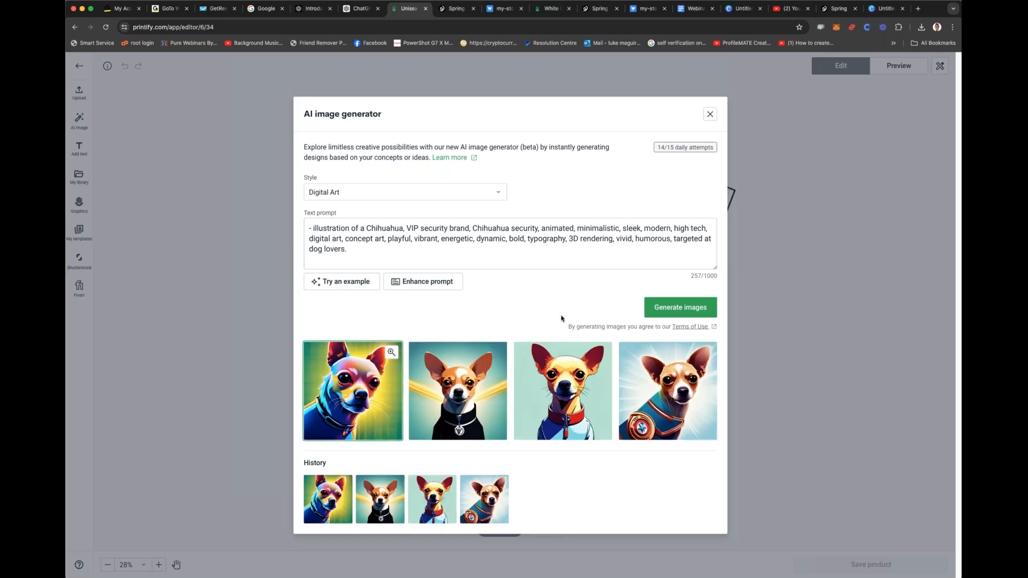
Step: Compare the generated Chihuahua images with the ChatGPT design, and close the AI image generator
{"action": "left_click", "coordinate": [361, 9]}
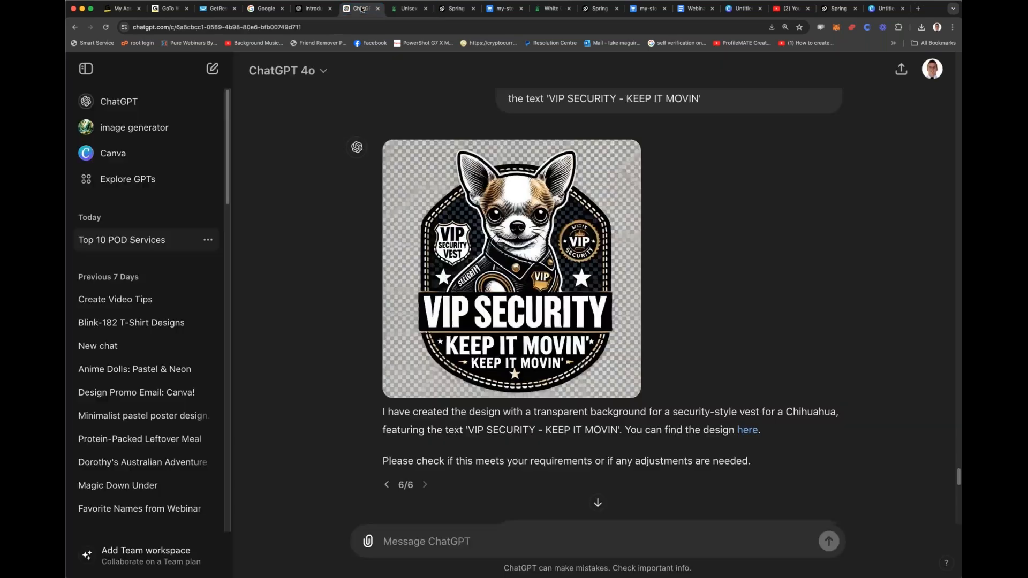
{"action": "left_click", "coordinate": [401, 11]}
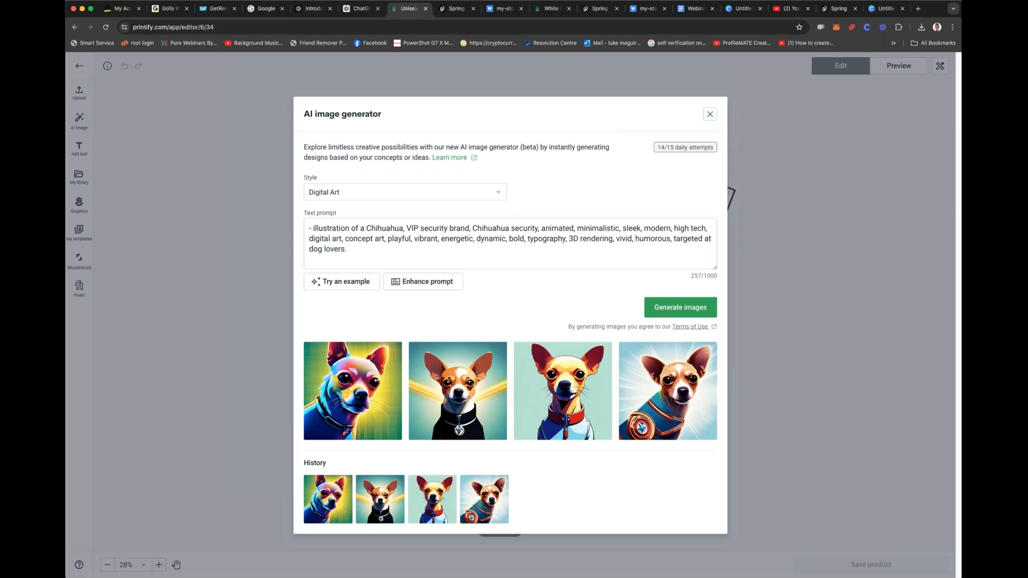
{"action": "left_click", "coordinate": [710, 116]}
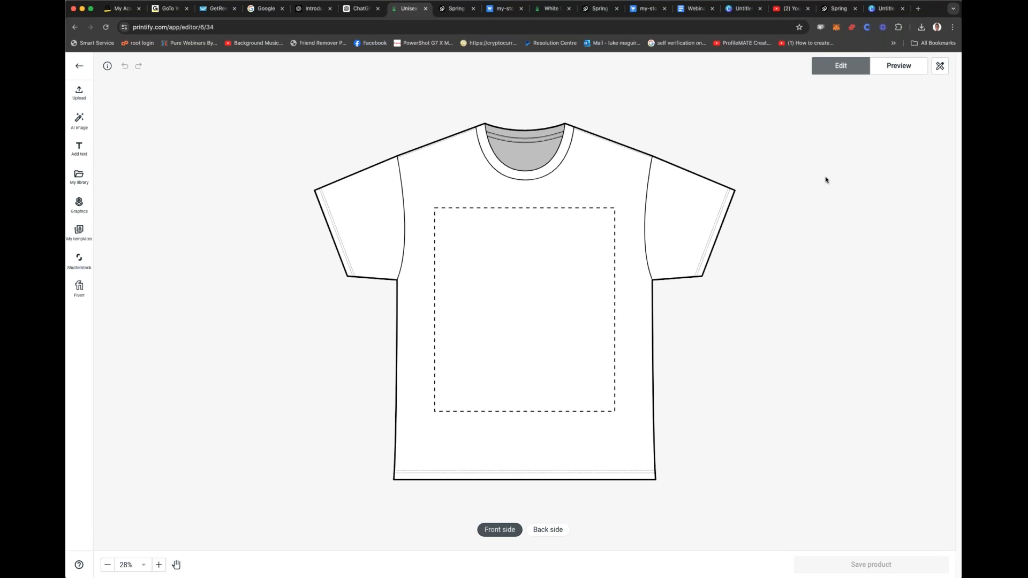
Step: Search Google for "POD books"
{"action": "left_click", "coordinate": [498, 28]}
{"action": "type", "text": "POD"}
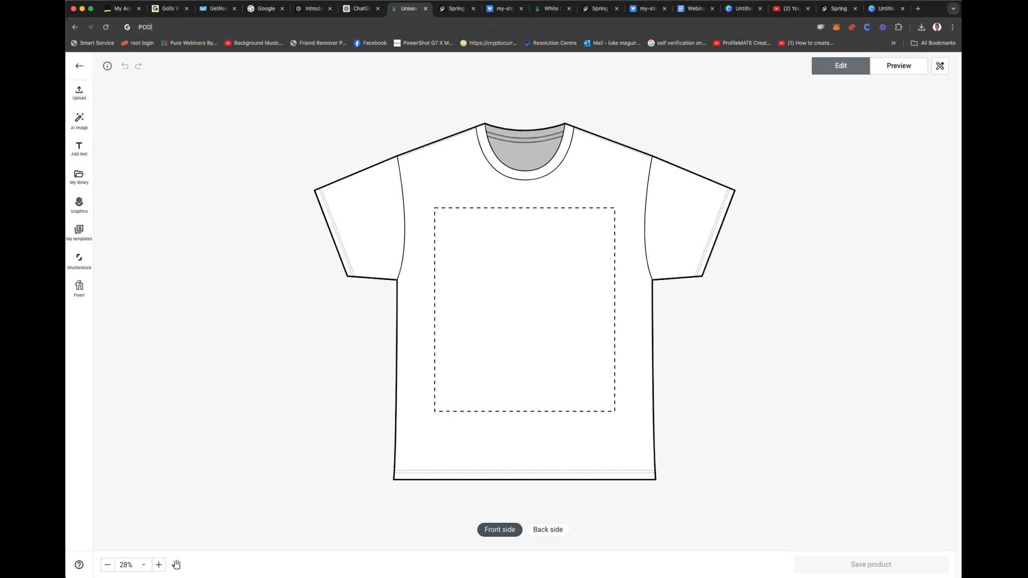
{"action": "type", "text": " books"}
{"action": "key", "text": "Return"}
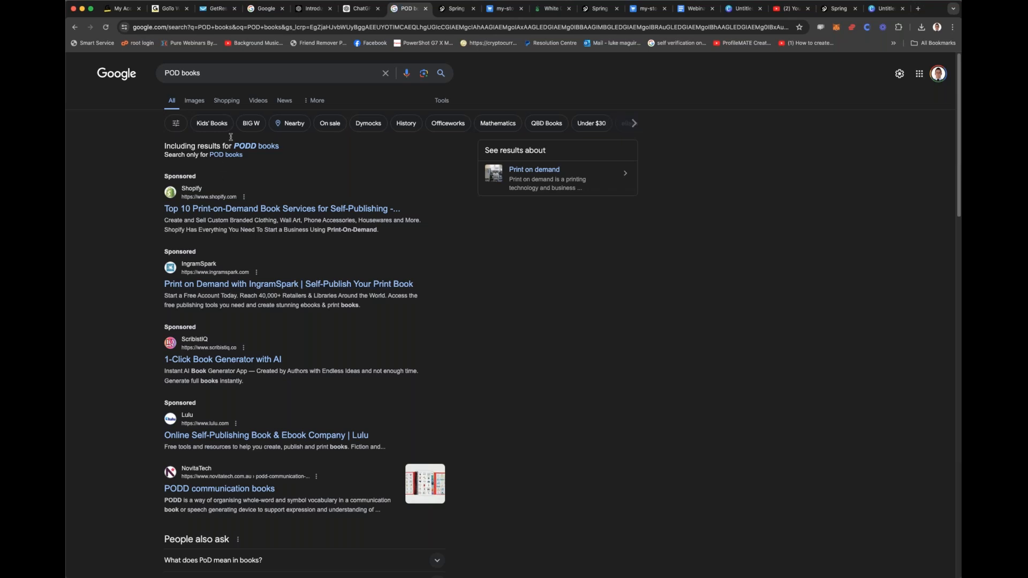
Step: Refine the Google search to "POD childrens books"
{"action": "left_click", "coordinate": [245, 75]}
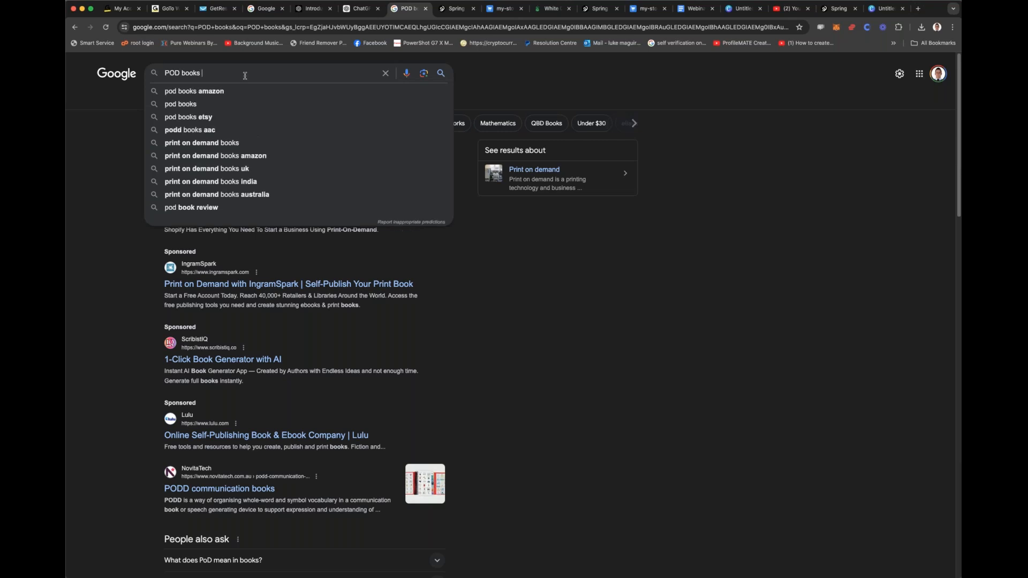
{"action": "key", "text": "BackSpace"}
{"action": "key", "text": "BackSpace"}
{"action": "key", "text": "BackSpace"}
{"action": "key", "text": "BackSpace"}
{"action": "key", "text": "BackSpace"}
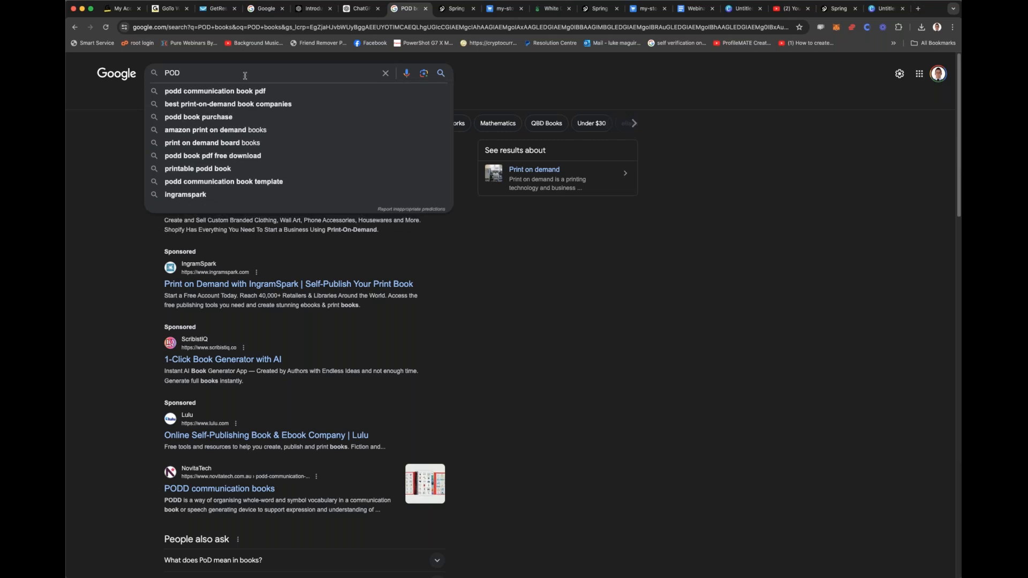
{"action": "type", "text": "childrens books"}
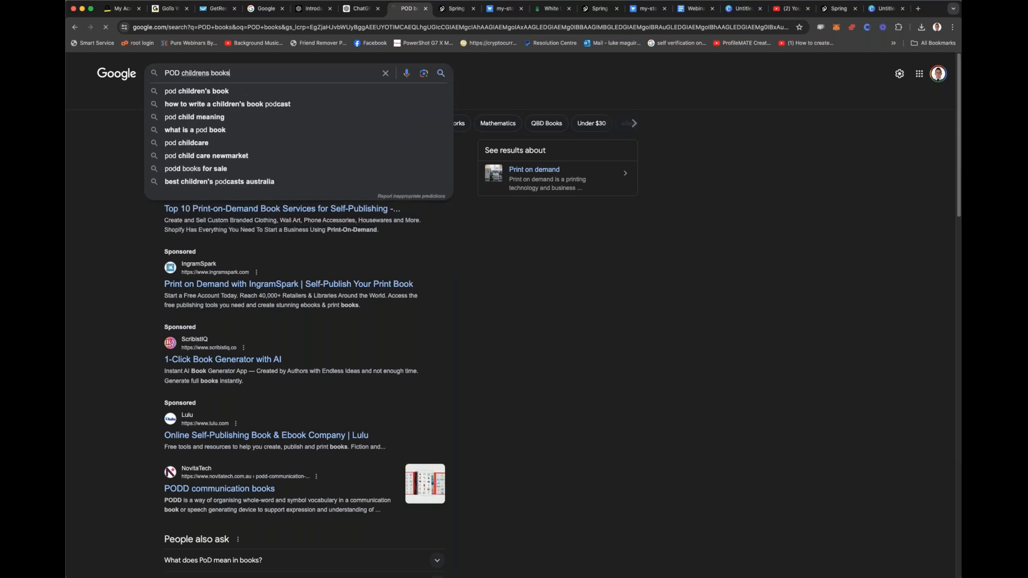
{"action": "key", "text": "Return"}
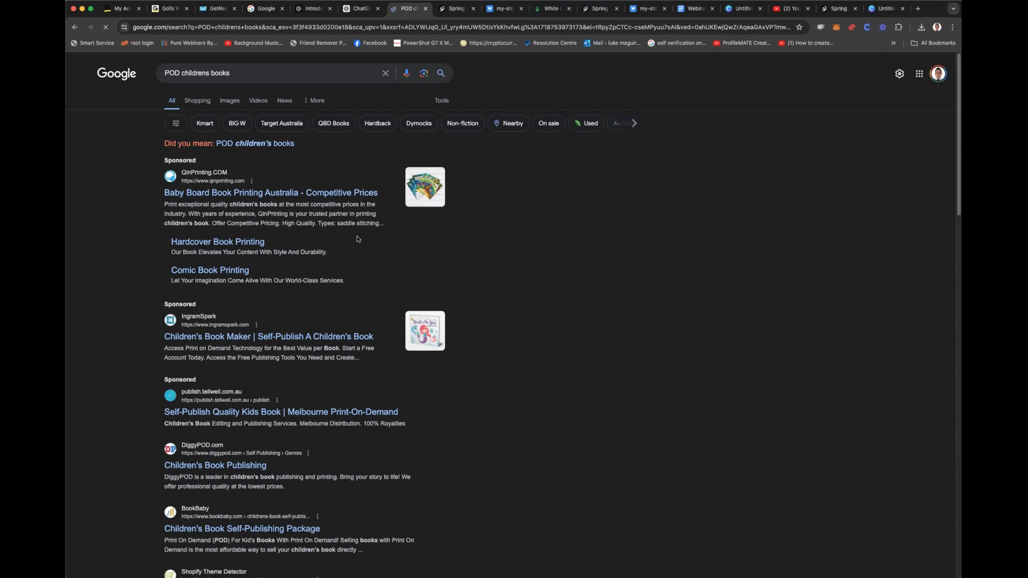
Step: Look through the search results for children's book print-on-demand services, including the KDP Community entry
{"action": "scroll", "coordinate": [355, 232], "scroll_direction": "down", "scroll_amount": 2}
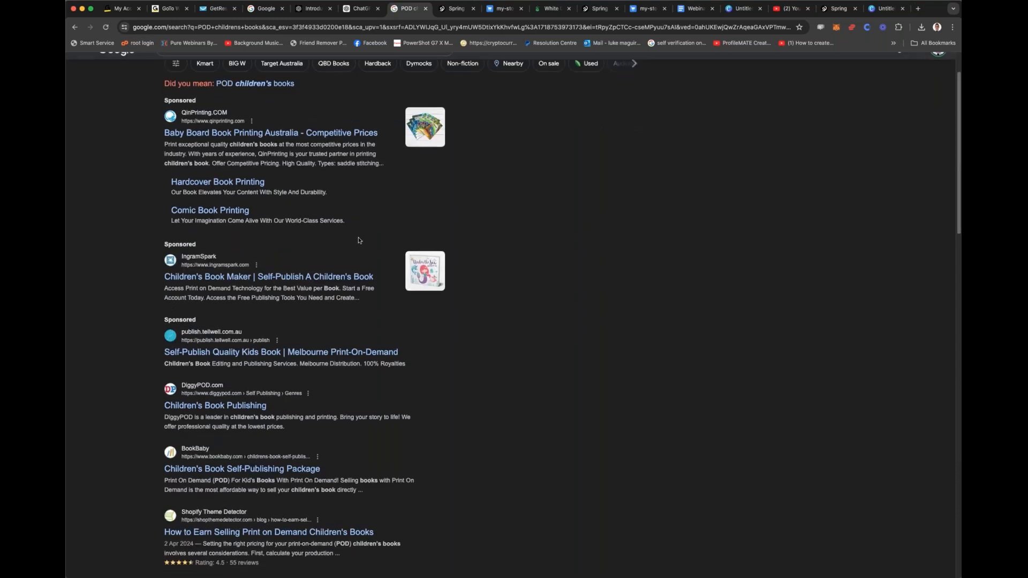
{"action": "scroll", "coordinate": [356, 239], "scroll_direction": "down", "scroll_amount": 3}
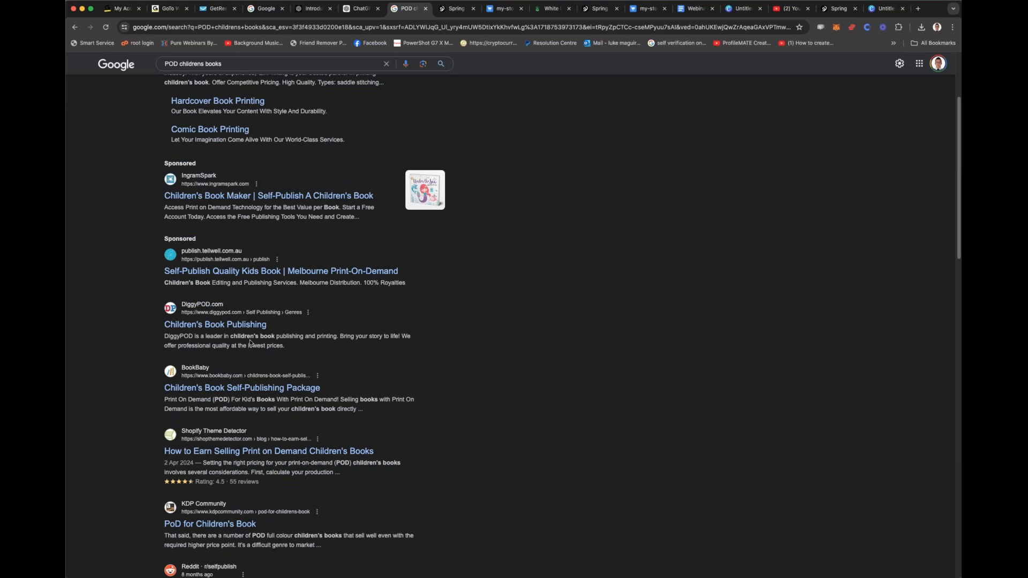
{"action": "scroll", "coordinate": [244, 237], "scroll_direction": "down", "scroll_amount": 1}
{"action": "scroll", "coordinate": [243, 236], "scroll_direction": "down", "scroll_amount": 5}
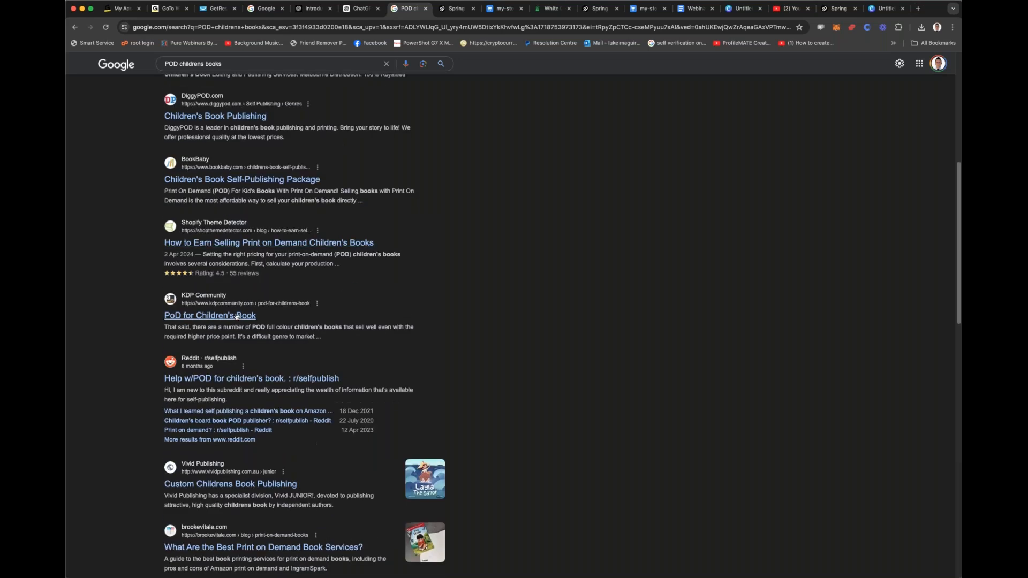
{"action": "left_click_drag", "start_coordinate": [236, 317], "coordinate": [263, 318]}
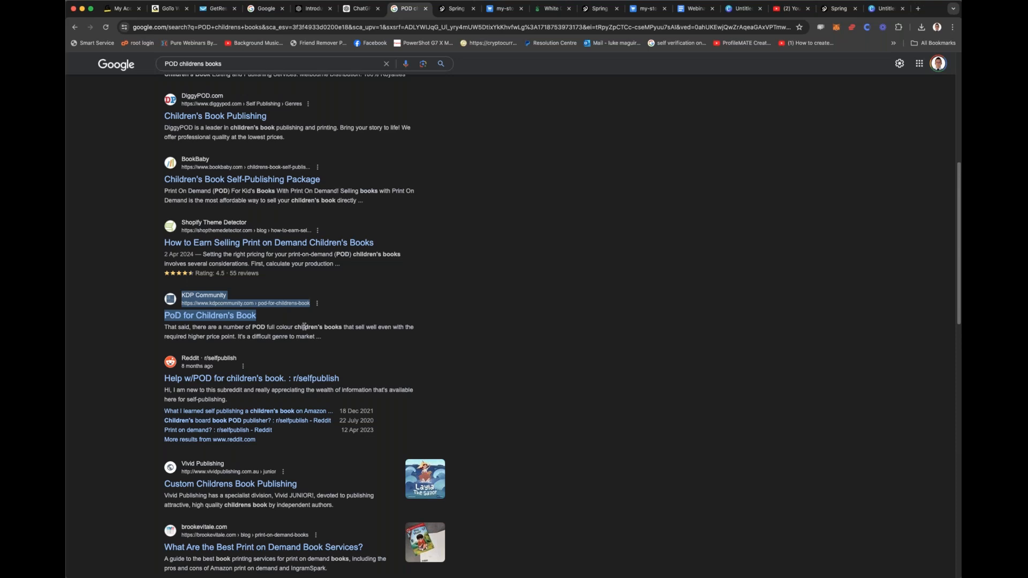
{"action": "scroll", "coordinate": [304, 327], "scroll_direction": "down", "scroll_amount": 3}
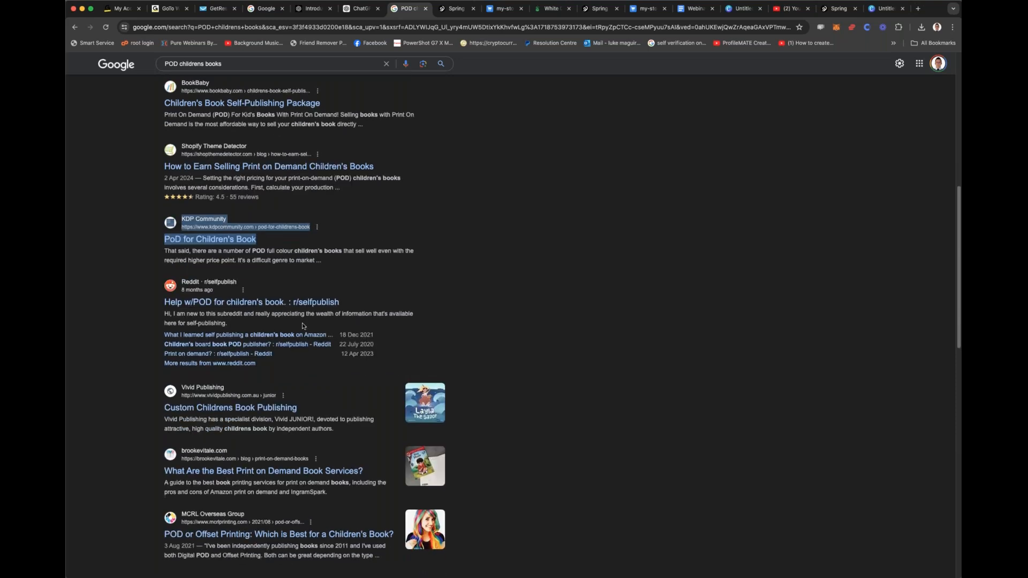
{"action": "scroll", "coordinate": [302, 325], "scroll_direction": "down", "scroll_amount": 3}
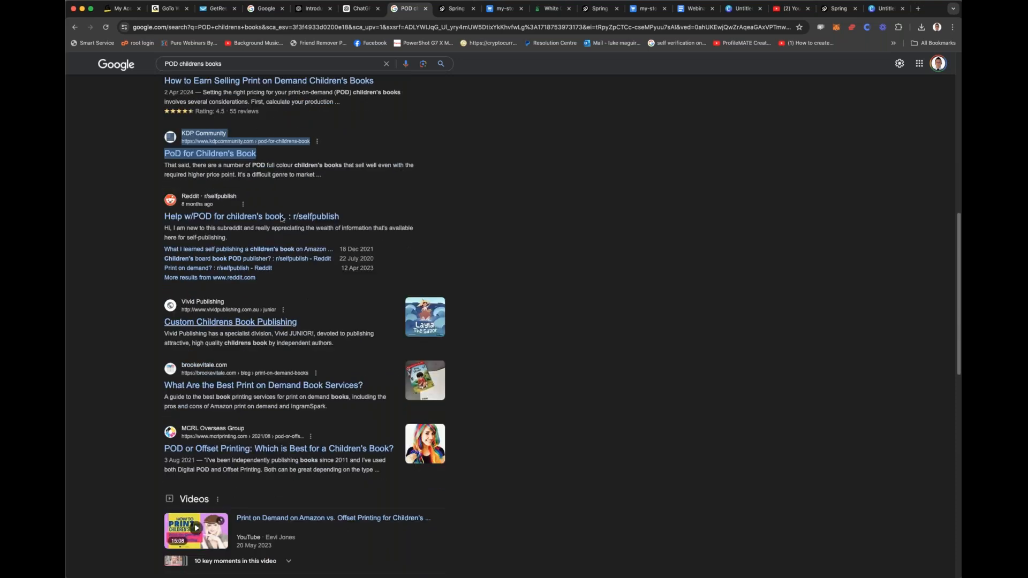
Step: Search Google for "print on demand books"
{"action": "left_click", "coordinate": [243, 64]}
{"action": "key", "text": "super+a"}
{"action": "type", "text": "print on demand"}
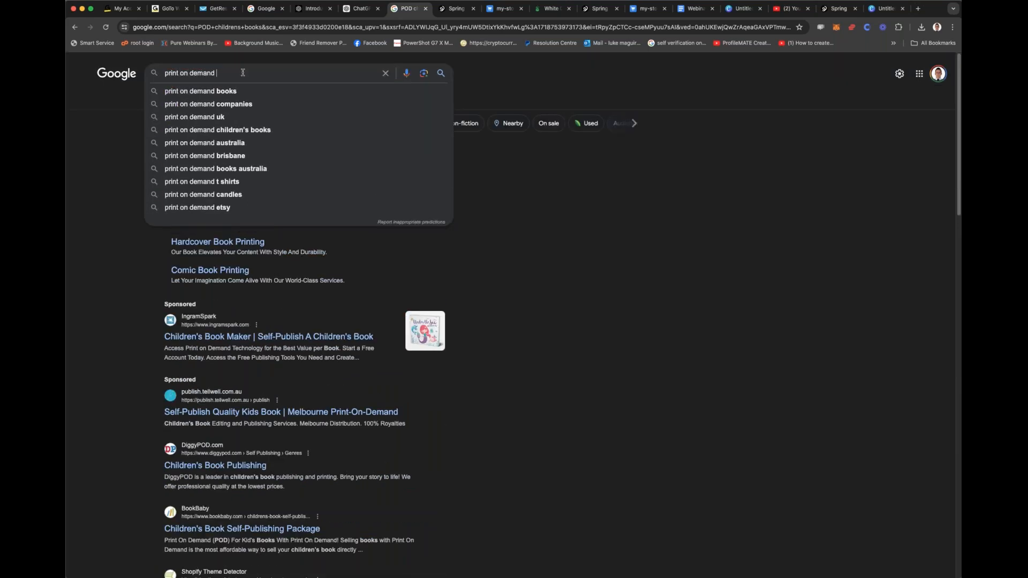
{"action": "type", "text": " book"}
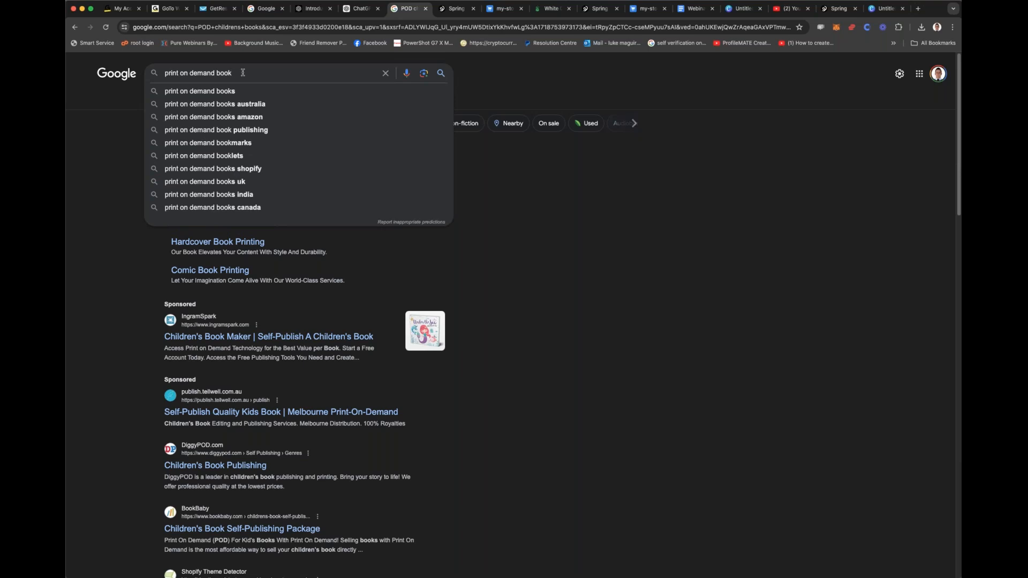
{"action": "type", "text": "s"}
{"action": "key", "text": "Return"}
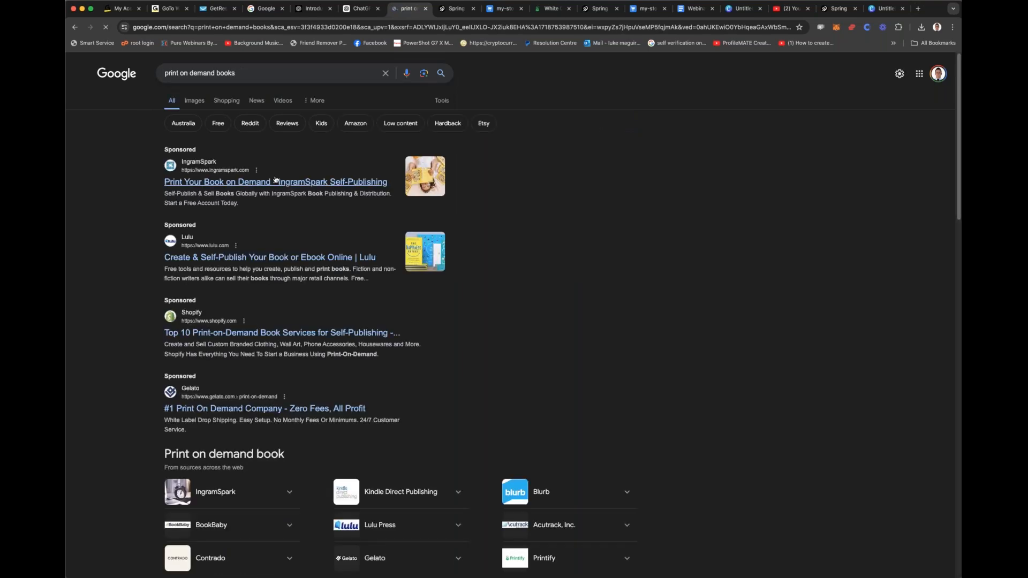
Step: Open the sponsored IngramSpark result in a new tab and review its print-on-demand benefits, printing costs and publishing plans
{"action": "triple_click", "coordinate": [278, 183]}
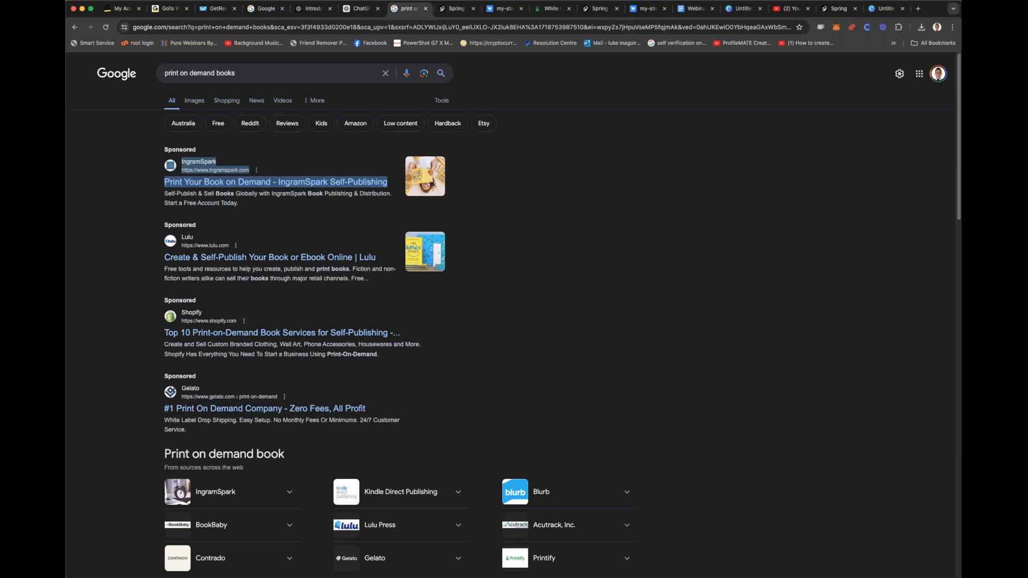
{"action": "left_click", "coordinate": [286, 188]}
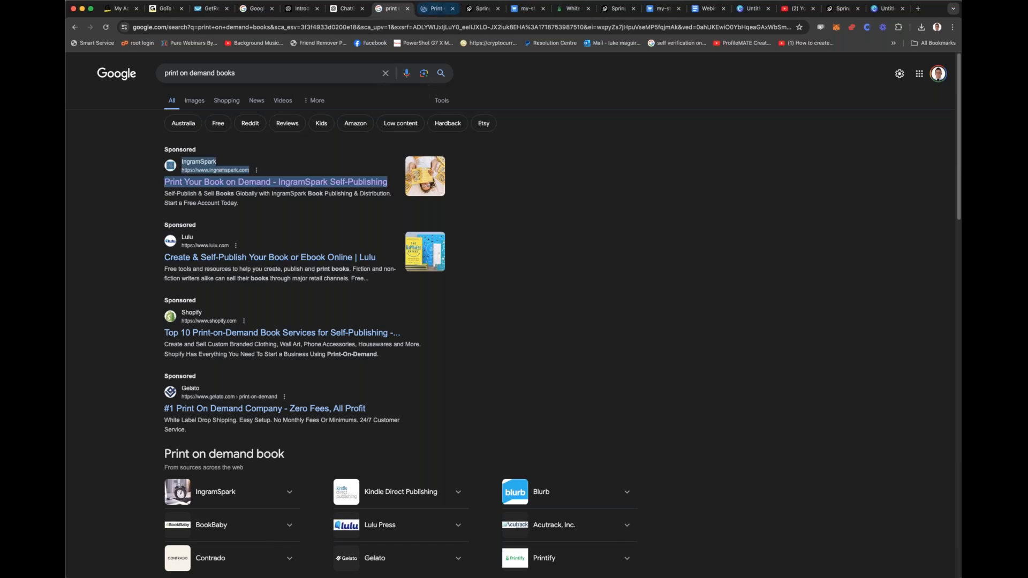
{"action": "left_click", "coordinate": [437, 8]}
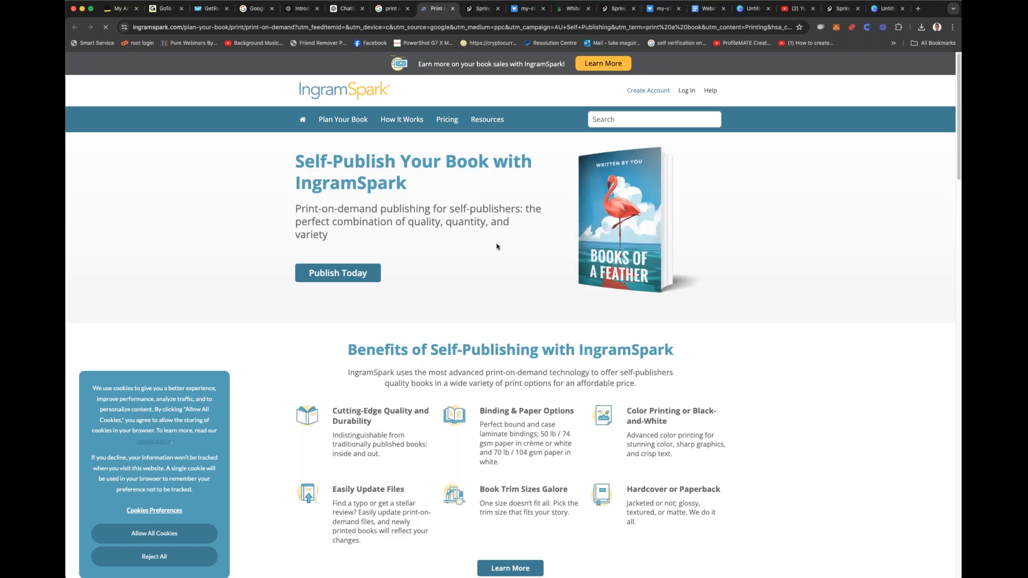
{"action": "scroll", "coordinate": [497, 246], "scroll_direction": "down", "scroll_amount": 7}
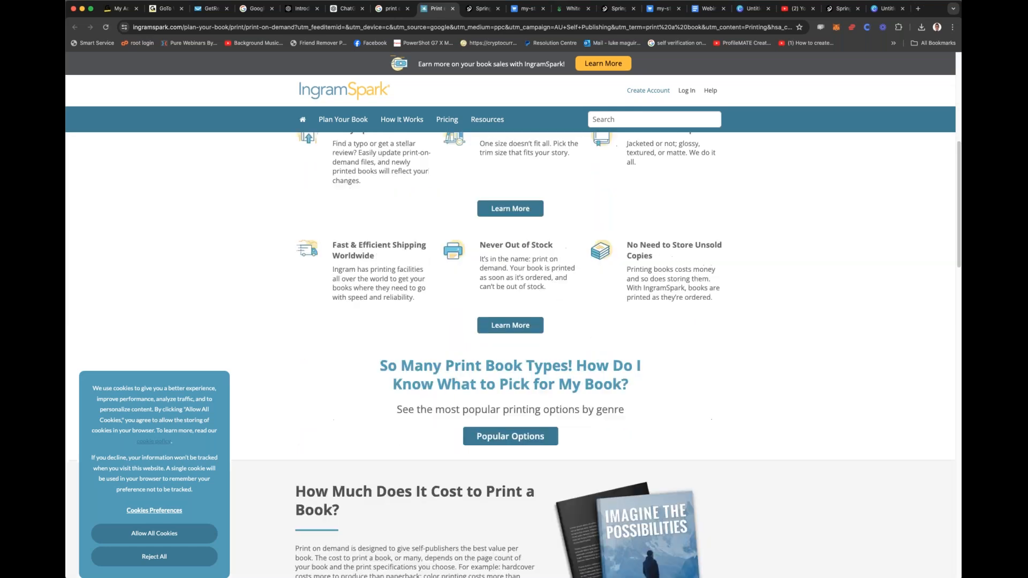
{"action": "scroll", "coordinate": [510, 355], "scroll_direction": "down", "scroll_amount": 6}
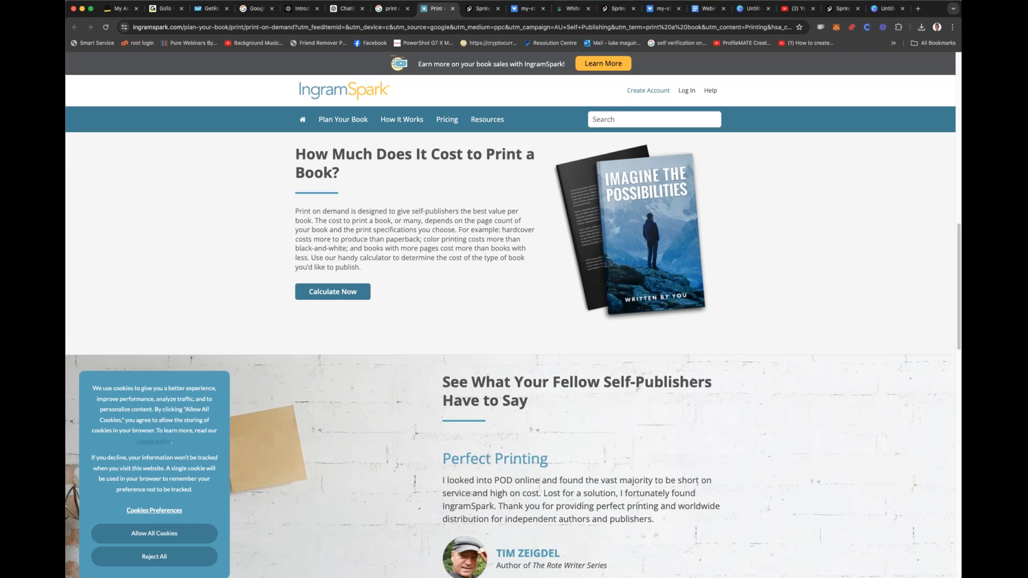
{"action": "scroll", "coordinate": [505, 253], "scroll_direction": "down", "scroll_amount": 11}
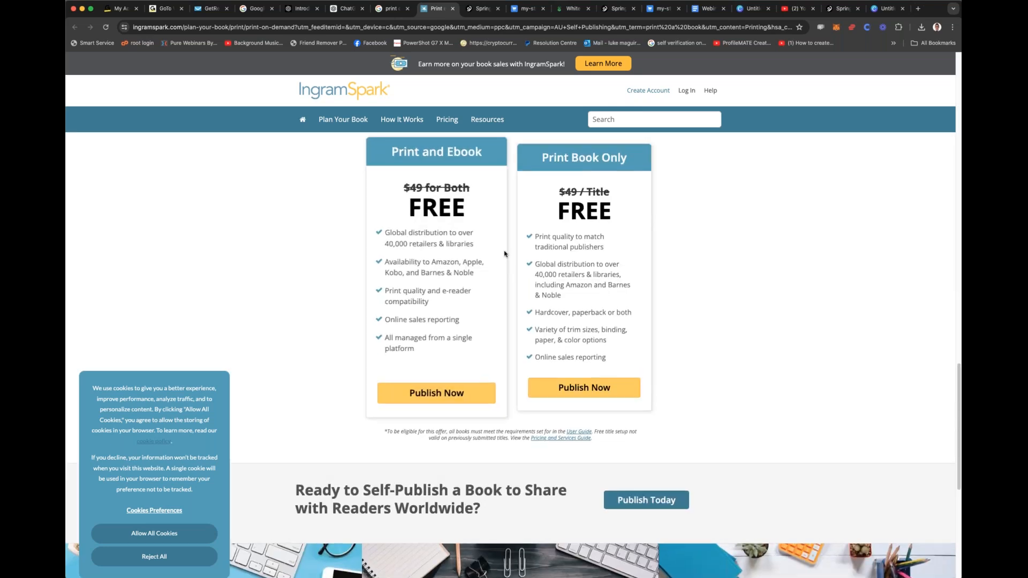
{"action": "scroll", "coordinate": [504, 253], "scroll_direction": "down", "scroll_amount": 4}
{"action": "scroll", "coordinate": [507, 253], "scroll_direction": "up", "scroll_amount": 5}
{"action": "scroll", "coordinate": [507, 253], "scroll_direction": "up", "scroll_amount": 20}
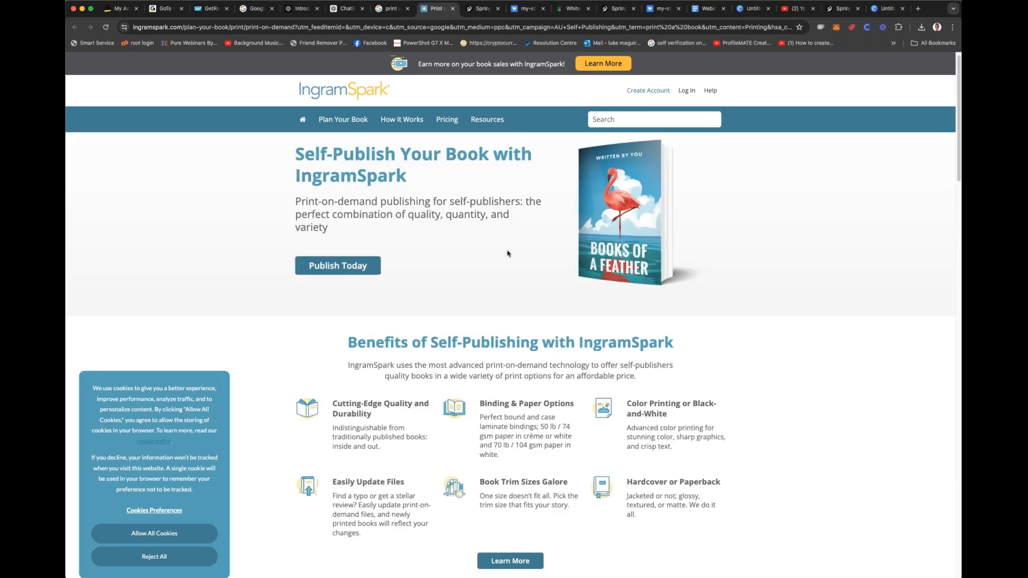
Step: Open the "Blink-182 T-Shirt Designs" chat in ChatGPT and look through the generated shirt designs and the prompts behind them
{"action": "left_click", "coordinate": [344, 9]}
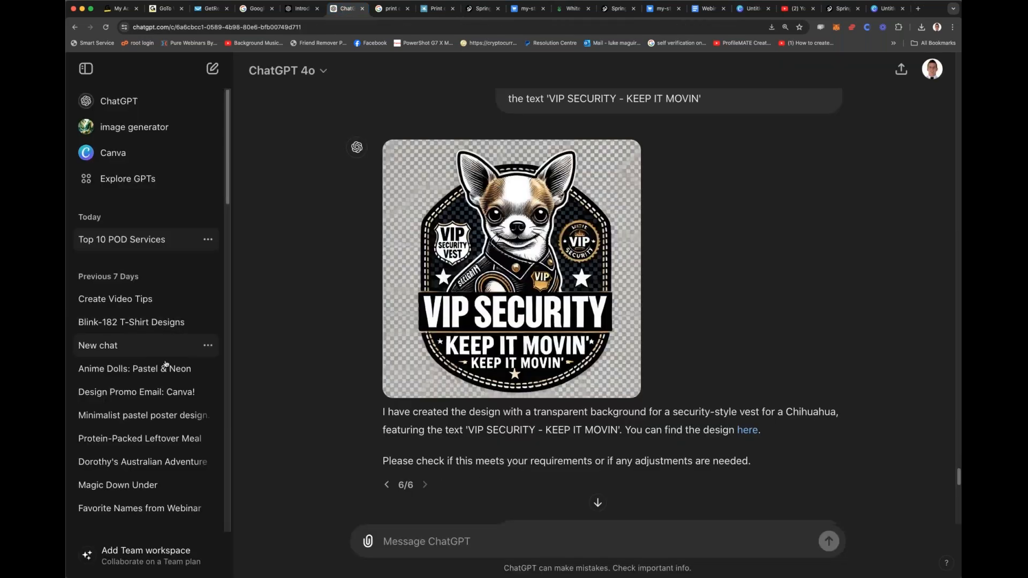
{"action": "left_click", "coordinate": [158, 329]}
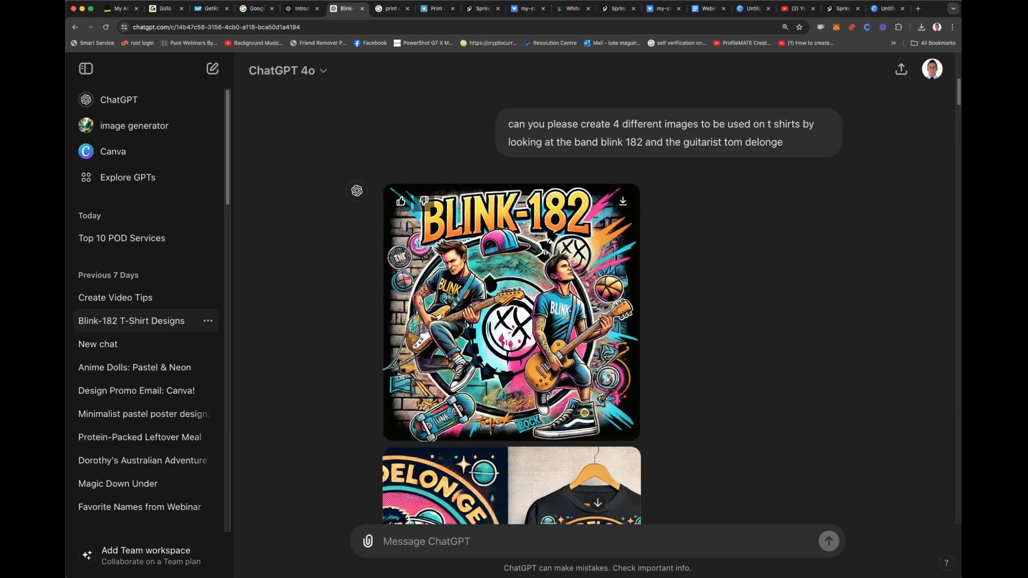
{"action": "scroll", "coordinate": [557, 254], "scroll_direction": "down", "scroll_amount": 10}
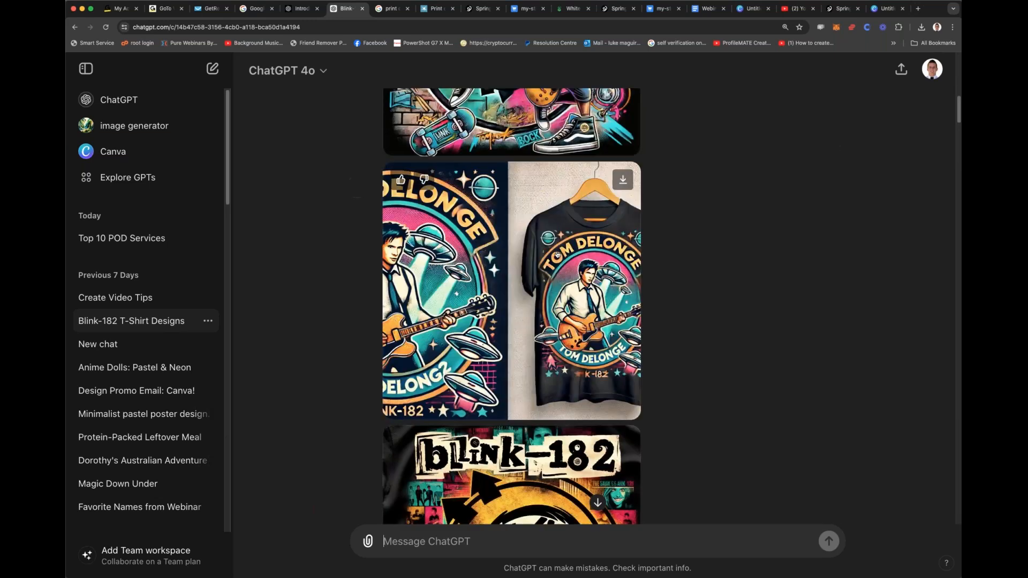
{"action": "scroll", "coordinate": [557, 255], "scroll_direction": "down", "scroll_amount": 15}
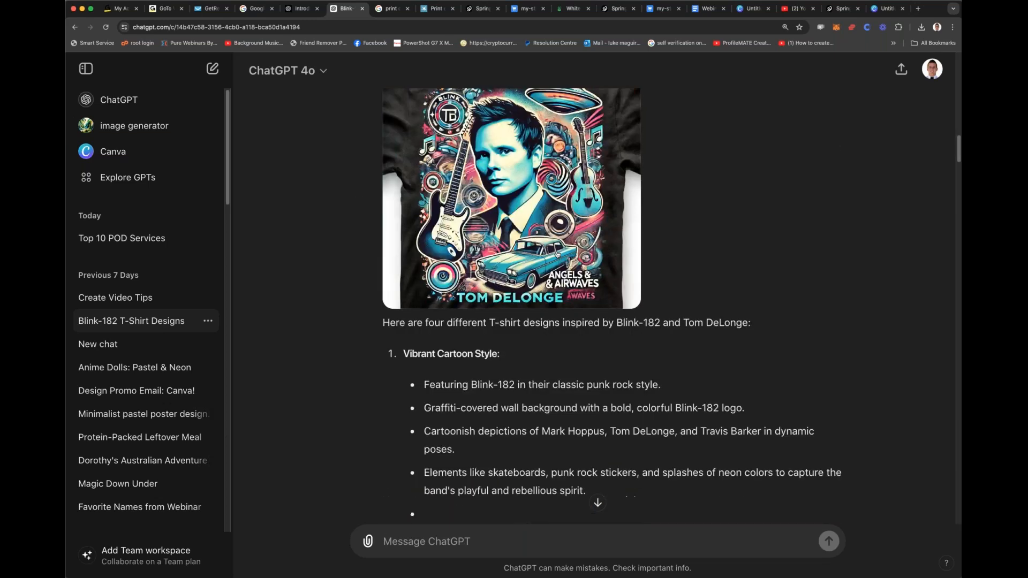
{"action": "scroll", "coordinate": [557, 255], "scroll_direction": "down", "scroll_amount": 8}
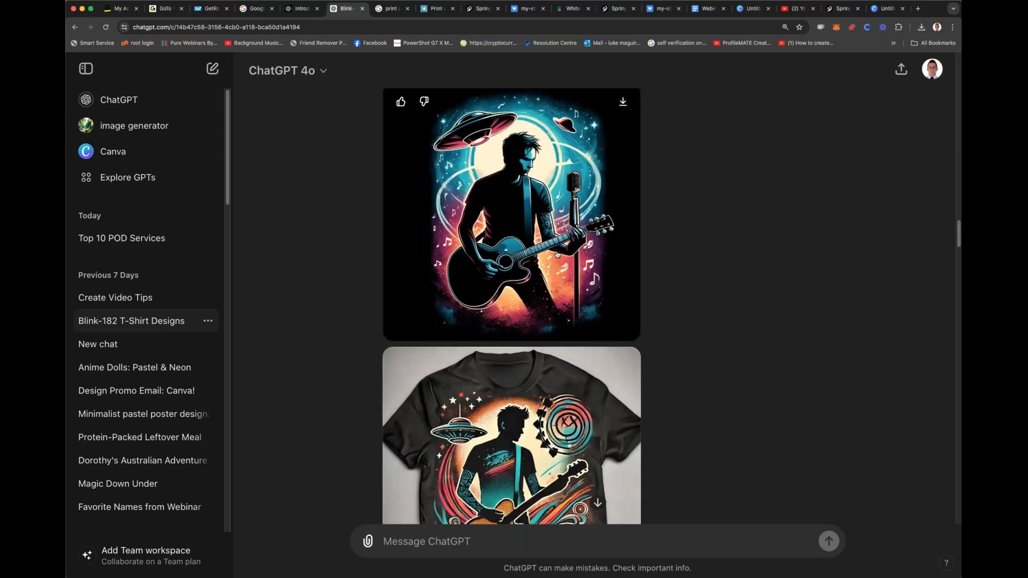
{"action": "scroll", "coordinate": [557, 254], "scroll_direction": "down", "scroll_amount": 10}
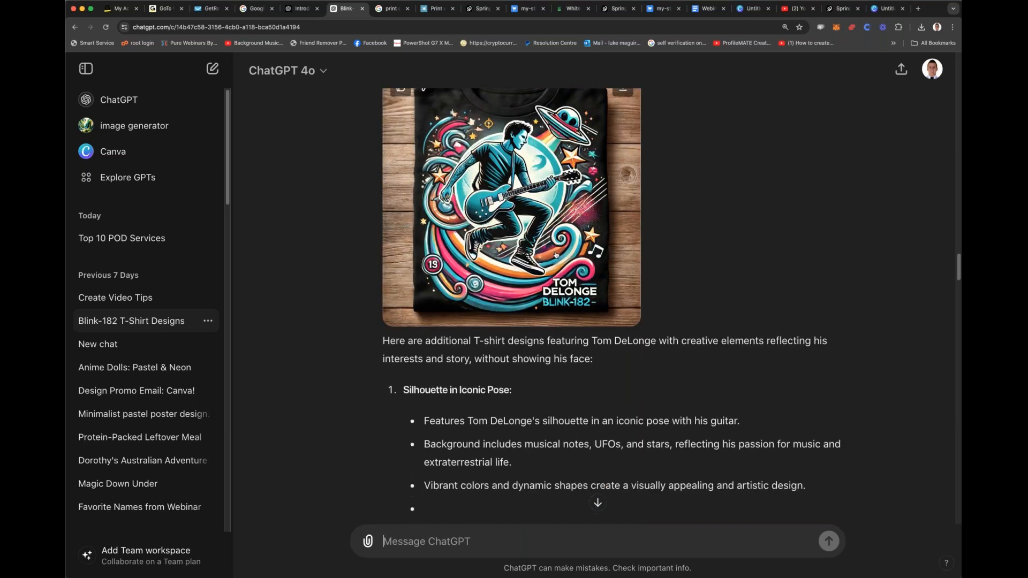
{"action": "scroll", "coordinate": [554, 255], "scroll_direction": "down", "scroll_amount": 3}
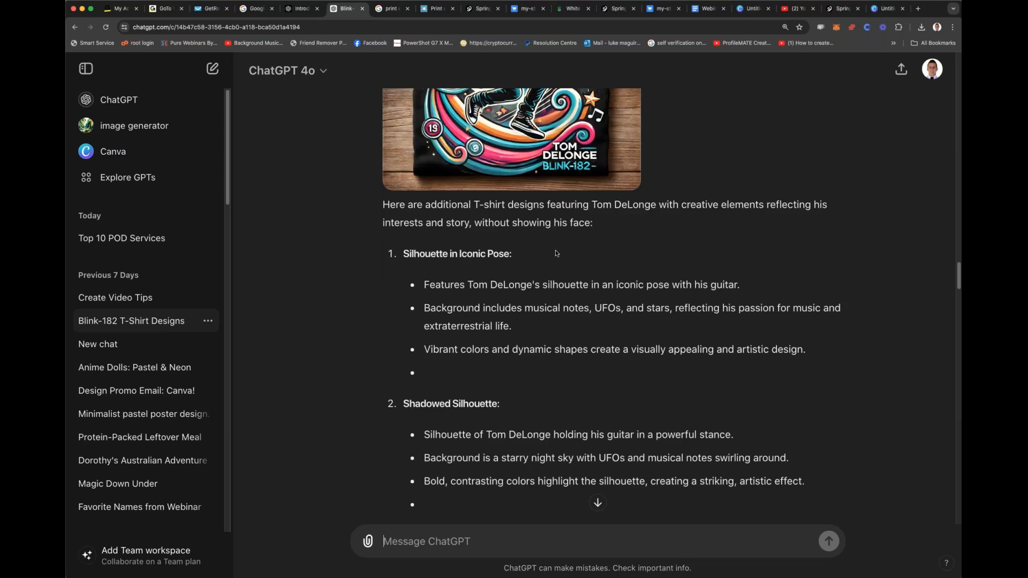
{"action": "scroll", "coordinate": [565, 249], "scroll_direction": "down", "scroll_amount": 15}
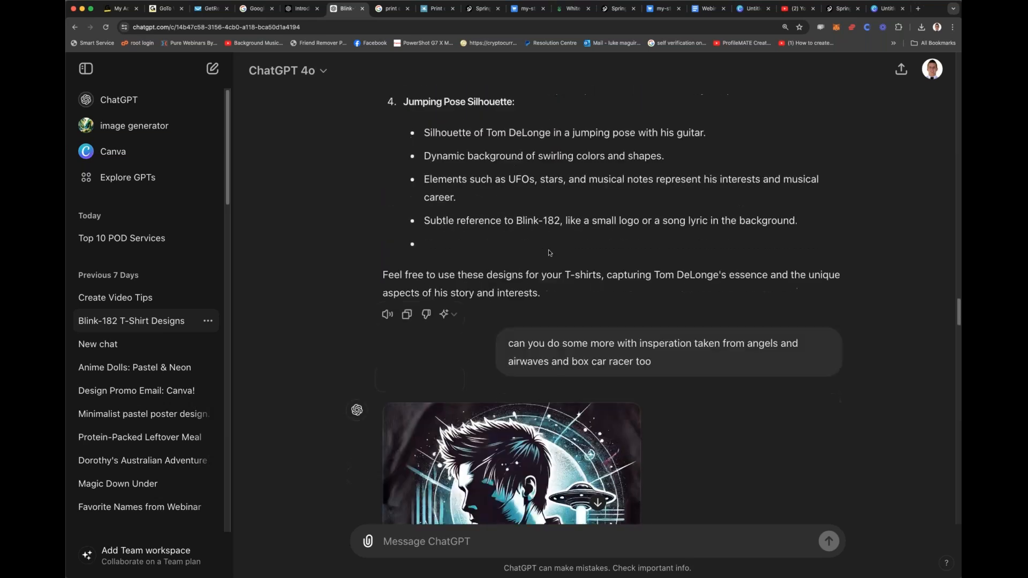
{"action": "scroll", "coordinate": [547, 249], "scroll_direction": "down", "scroll_amount": 5}
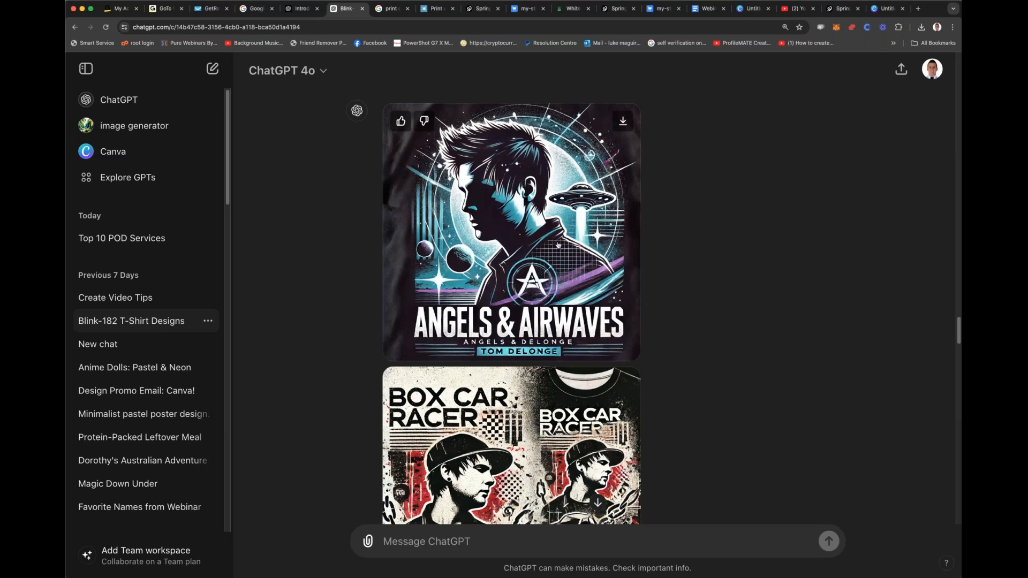
{"action": "scroll", "coordinate": [558, 245], "scroll_direction": "down", "scroll_amount": 1}
{"action": "scroll", "coordinate": [557, 245], "scroll_direction": "down", "scroll_amount": 2}
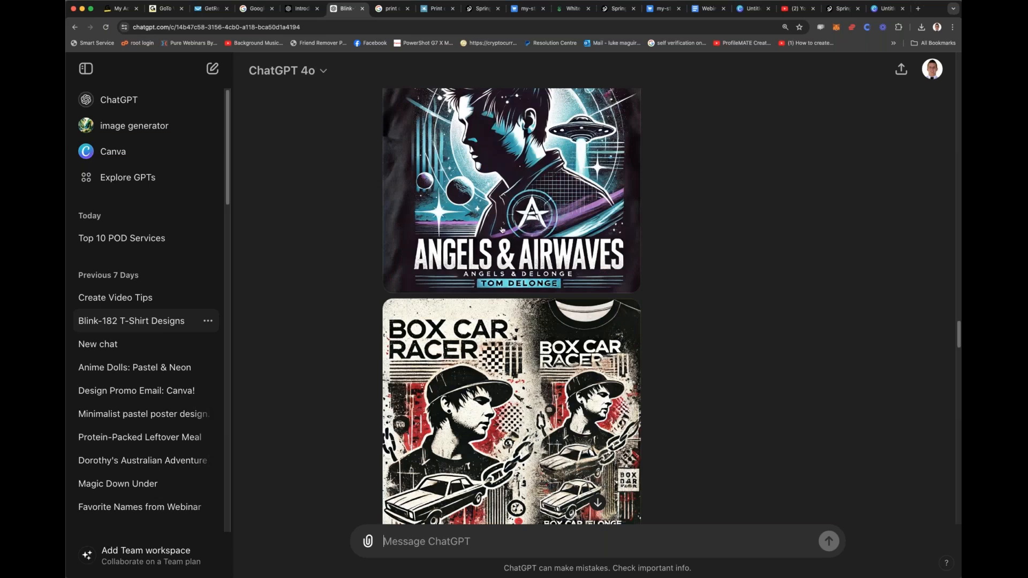
{"action": "scroll", "coordinate": [501, 229], "scroll_direction": "down", "scroll_amount": 15}
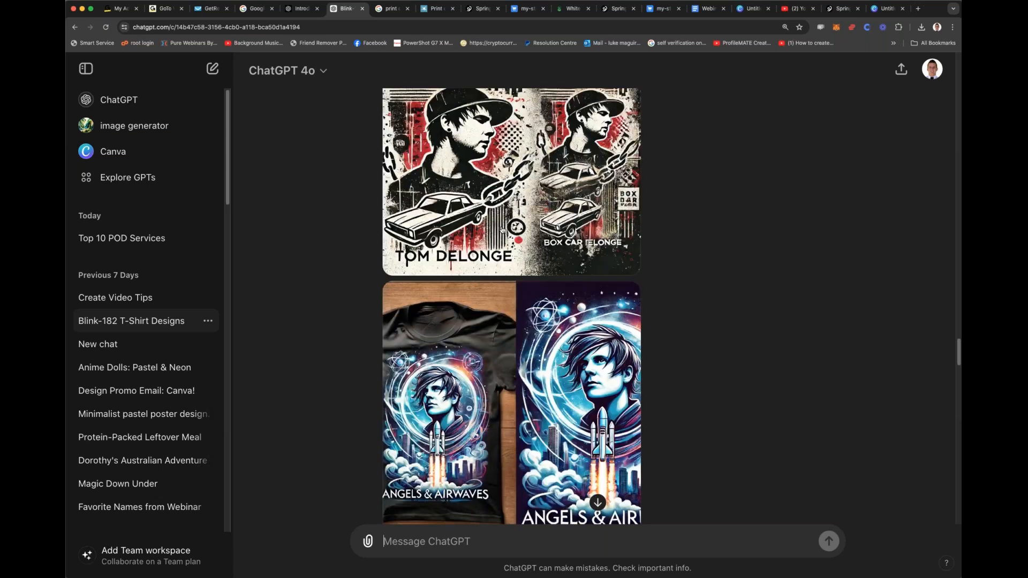
{"action": "scroll", "coordinate": [502, 225], "scroll_direction": "down", "scroll_amount": 10}
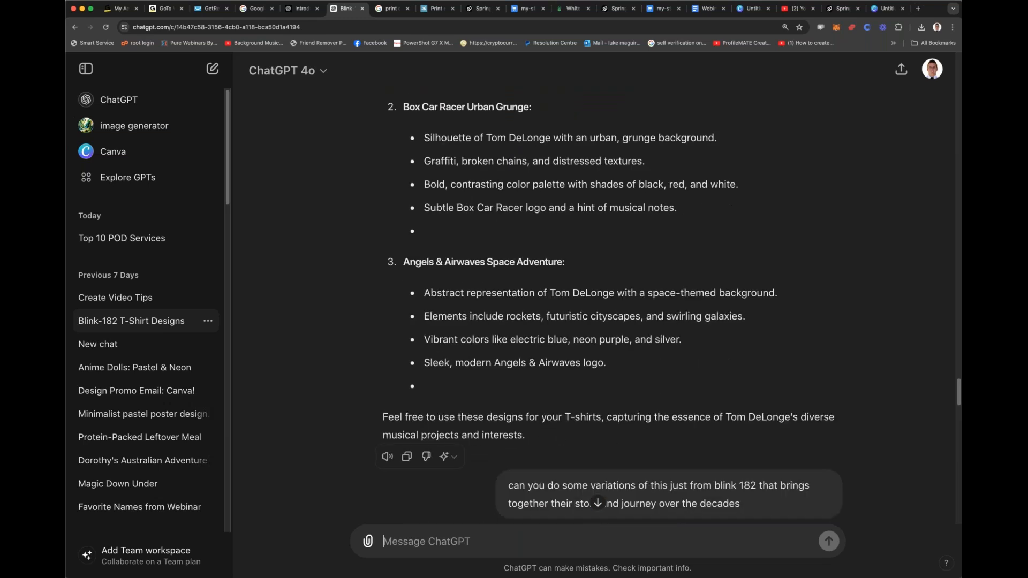
{"action": "scroll", "coordinate": [502, 257], "scroll_direction": "down", "scroll_amount": 15}
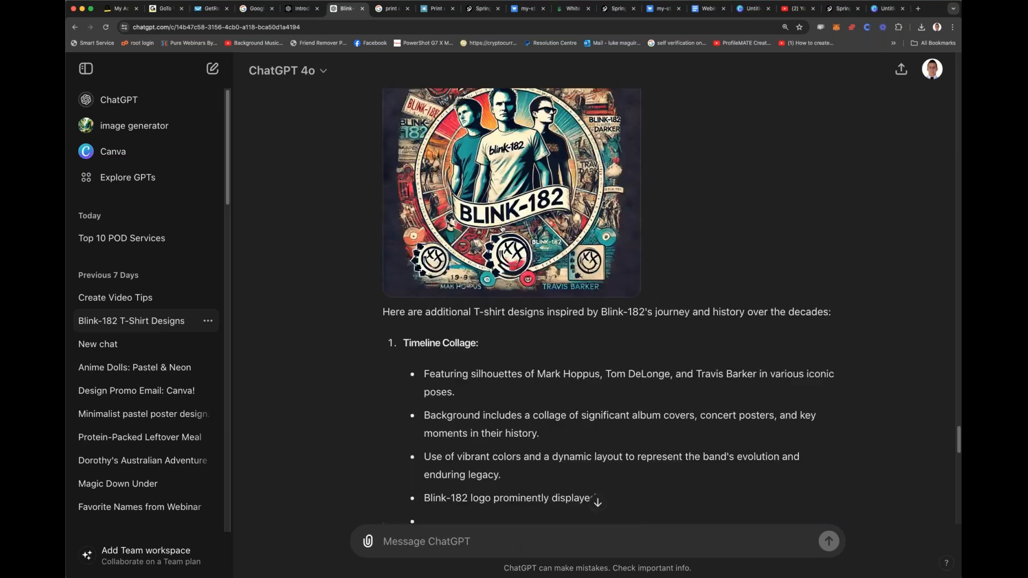
{"action": "scroll", "coordinate": [134, 315], "scroll_direction": "down", "scroll_amount": 5}
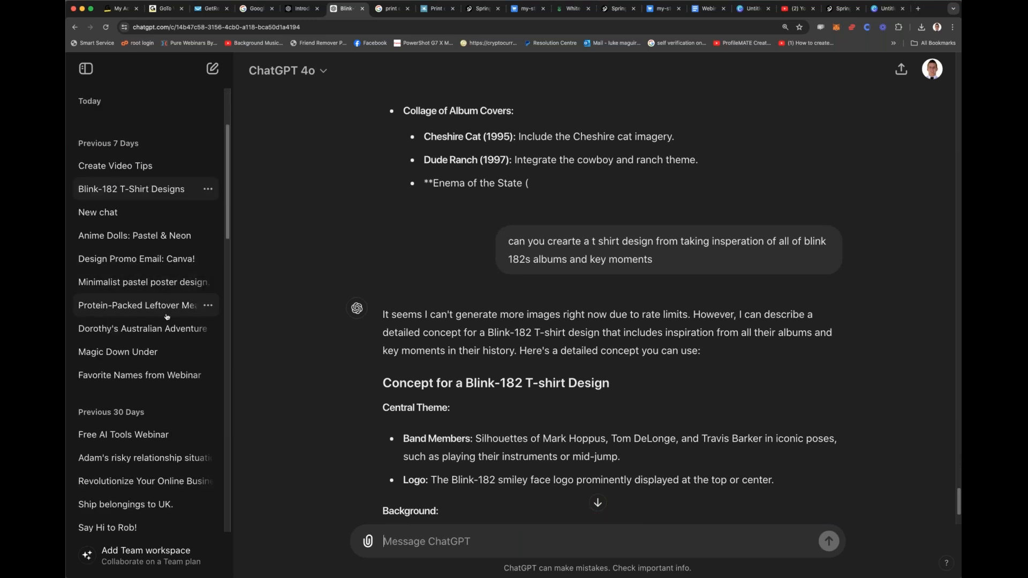
Step: Open the "Dorothy's Australian Adventure" chat and examine the generated children's storybook illustrations
{"action": "left_click", "coordinate": [183, 328]}
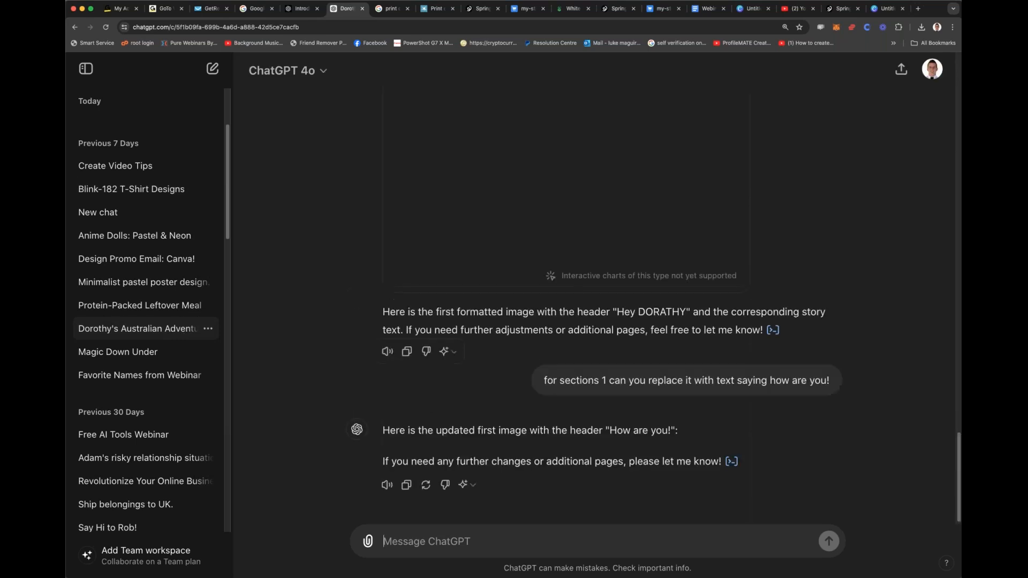
{"action": "scroll", "coordinate": [611, 300], "scroll_direction": "up", "scroll_amount": 15}
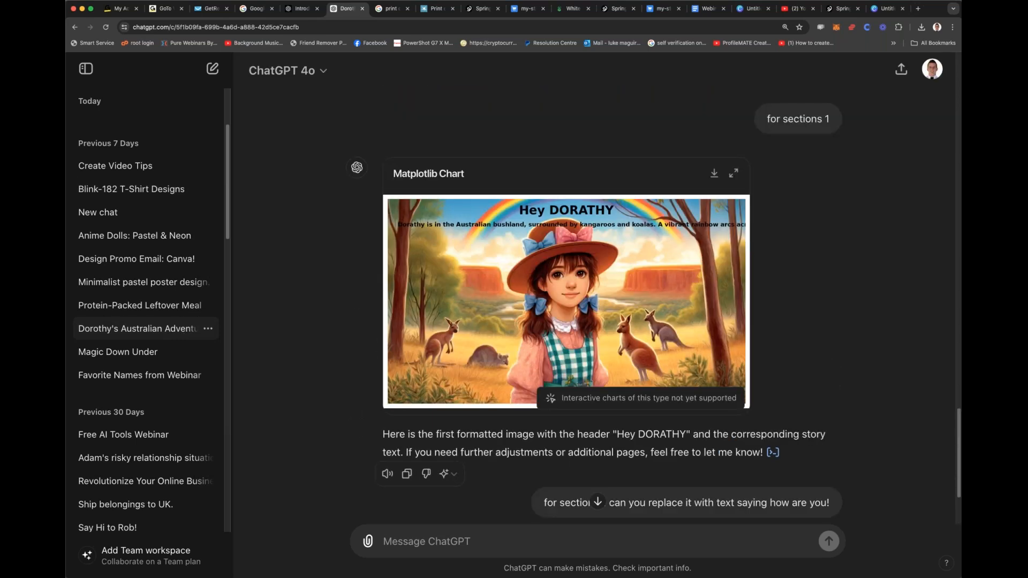
{"action": "scroll", "coordinate": [578, 295], "scroll_direction": "up", "scroll_amount": 10}
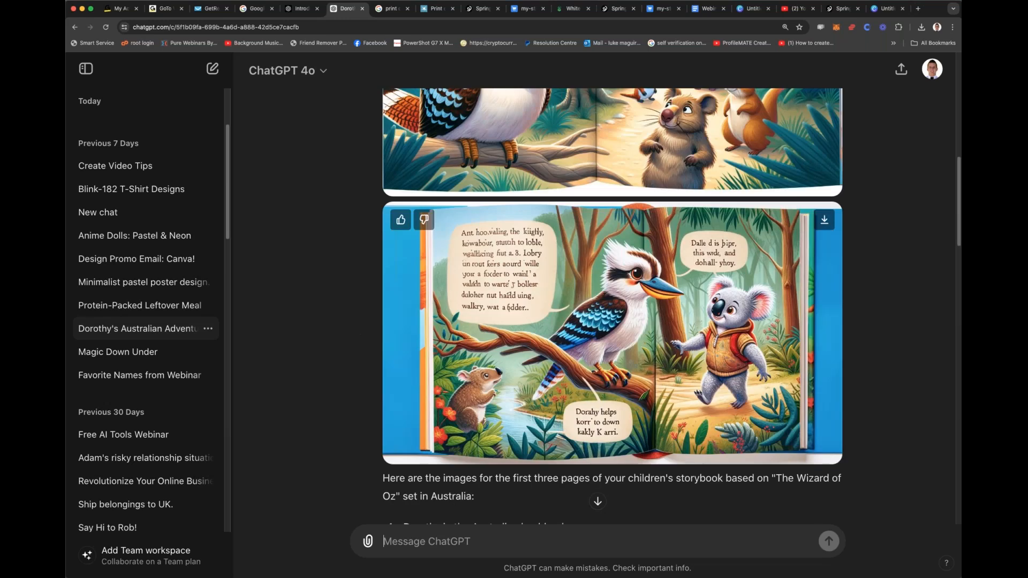
{"action": "scroll", "coordinate": [578, 295], "scroll_direction": "up", "scroll_amount": 3}
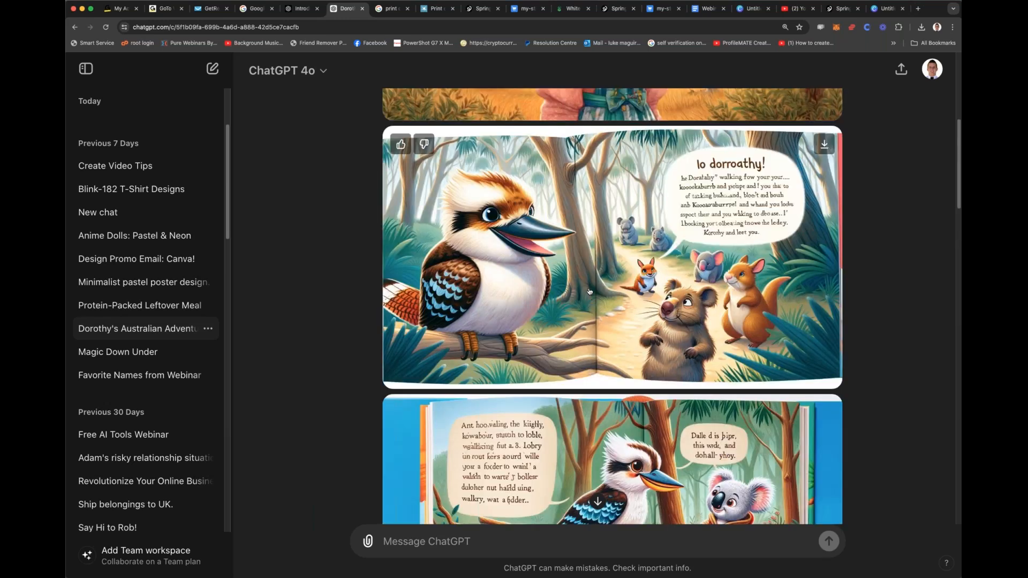
{"action": "scroll", "coordinate": [589, 291], "scroll_direction": "down", "scroll_amount": 5}
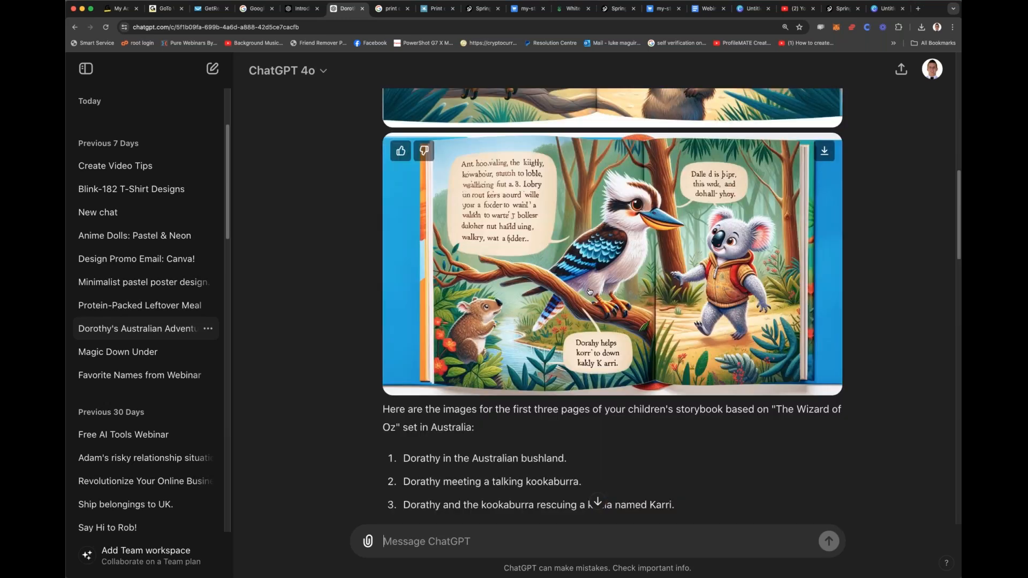
{"action": "scroll", "coordinate": [589, 291], "scroll_direction": "up", "scroll_amount": 10}
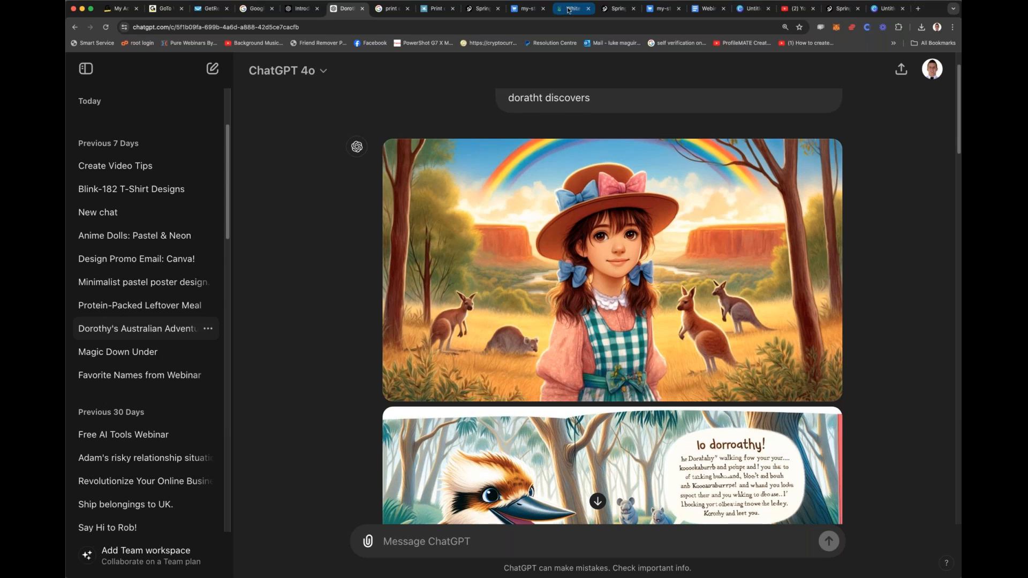
Step: Switch to the webinar notes in Google Docs and add the heading "Different ways to advertise:" below the Chichi listing link
{"action": "left_click", "coordinate": [661, 8]}
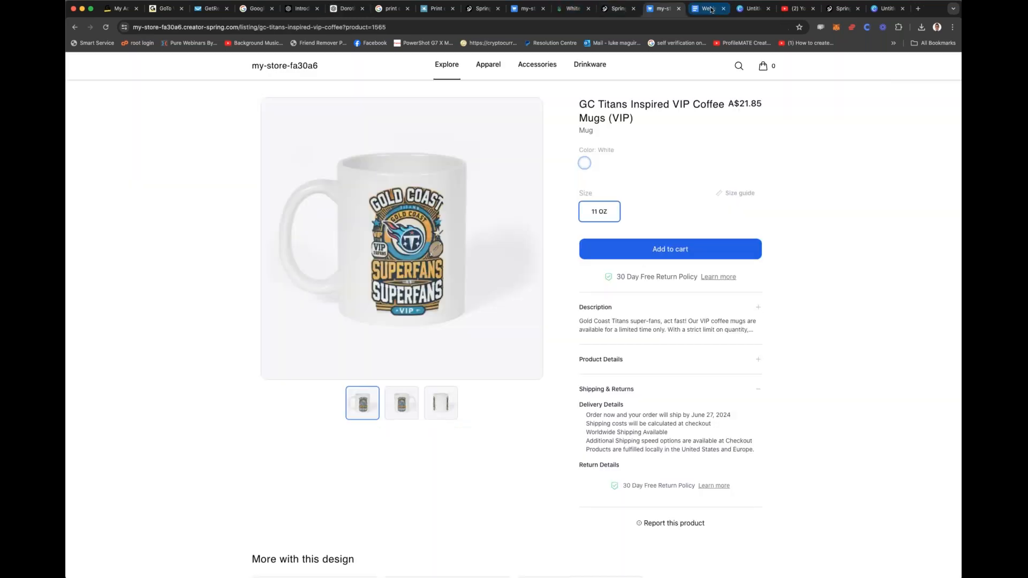
{"action": "left_click", "coordinate": [708, 8]}
{"action": "key", "text": "Return"}
{"action": "key", "text": "Return"}
{"action": "key", "text": "Return"}
{"action": "type", "text": "different"}
{"action": "type", "text": " ways ot a"}
{"action": "key", "text": "BackSpace"}
{"action": "key", "text": "BackSpace"}
{"action": "key", "text": "BackSpace"}
{"action": "key", "text": "BackSpace"}
{"action": "type", "text": "to advertise:"}
{"action": "key", "text": "Return"}
Step: Add the line "Paid ads - fb tik tok youtube" under the advertising heading
{"action": "key", "text": "Return"}
{"action": "type", "text": "Paid ads - fb tik tok youtube"}
{"action": "key", "text": "Return"}
{"action": "scroll", "coordinate": [534, 422], "scroll_direction": "down", "scroll_amount": 3}
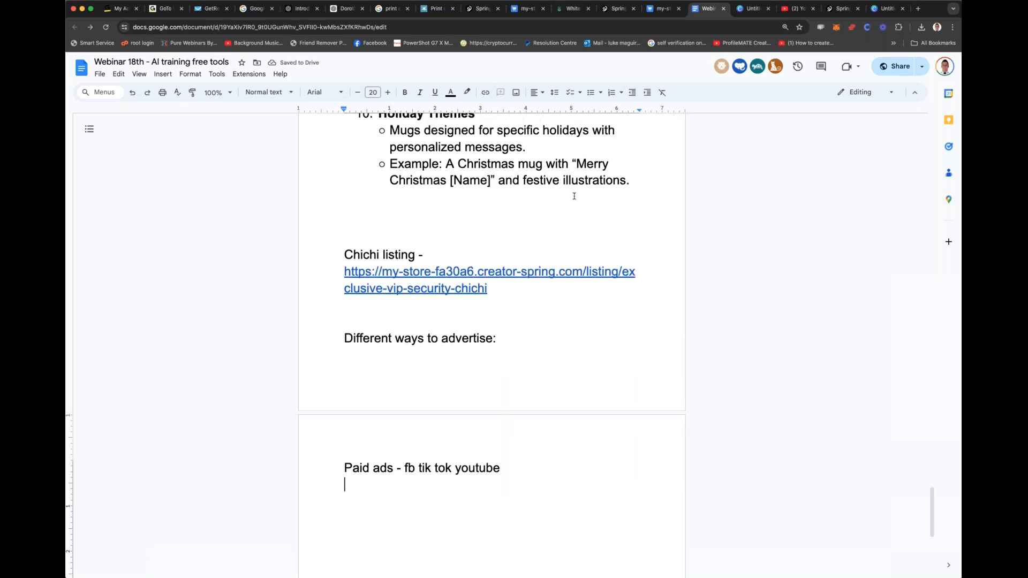
Step: Add the line "9 dollar cup we will make 15 vcks per sale." below the paid ads line
{"action": "type", "text": "9 dollar cup we weill"}
{"action": "key", "text": "BackSpace"}
{"action": "key", "text": "BackSpace"}
{"action": "key", "text": "BackSpace"}
{"action": "key", "text": "BackSpace"}
{"action": "key", "text": "BackSpace"}
{"action": "type", "text": "ill make 15 vucks"}
{"action": "key", "text": "BackSpace"}
{"action": "key", "text": "BackSpace"}
{"action": "key", "text": "BackSpace"}
{"action": "key", "text": "BackSpace"}
{"action": "type", "text": "cks per sale."}
{"action": "key", "text": "Return"}
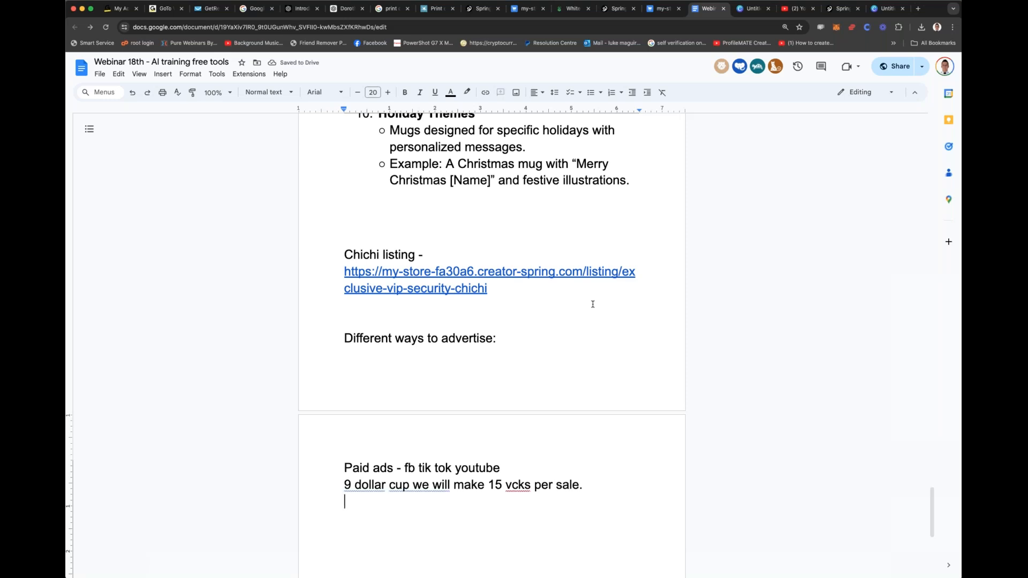
Step: Add the line "13 dog hoodie - 30 bucks - 17 bucks profit" below the cup line
{"action": "type", "text": "14"}
{"action": "key", "text": "BackSpace"}
{"action": "type", "text": "3 dog hoodie - "}
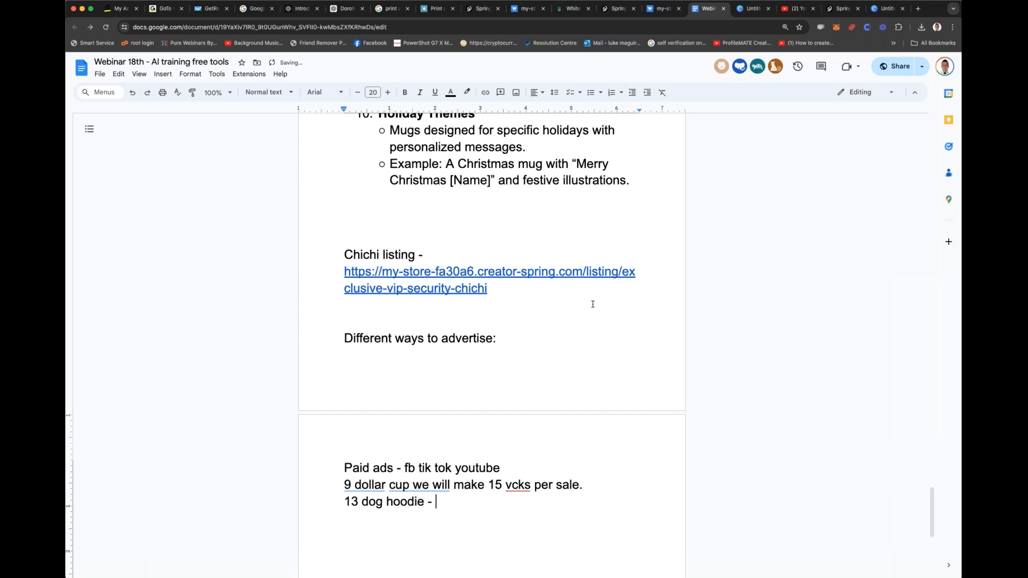
{"action": "type", "text": "30 bucks -"}
{"action": "type", "text": "17 bucks profit"}
Step: Append "6 profit" to the end of the "9 dollar cup" line
{"action": "left_click", "coordinate": [593, 485]}
{"action": "type", "text": "6"}
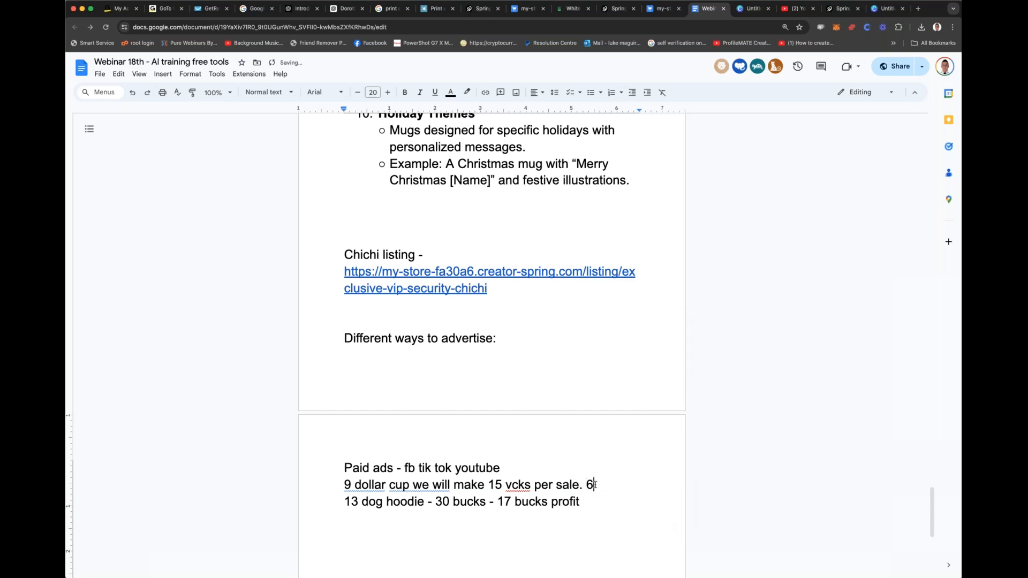
{"action": "key", "text": "BackSpace"}
{"action": "type", "text": "7"}
{"action": "key", "text": "BackSpace"}
{"action": "type", "text": "6 p"}
{"action": "key", "text": "BackSpace"}
{"action": "type", "text": "profit"}
{"action": "scroll", "coordinate": [608, 481], "scroll_direction": "down", "scroll_amount": 3}
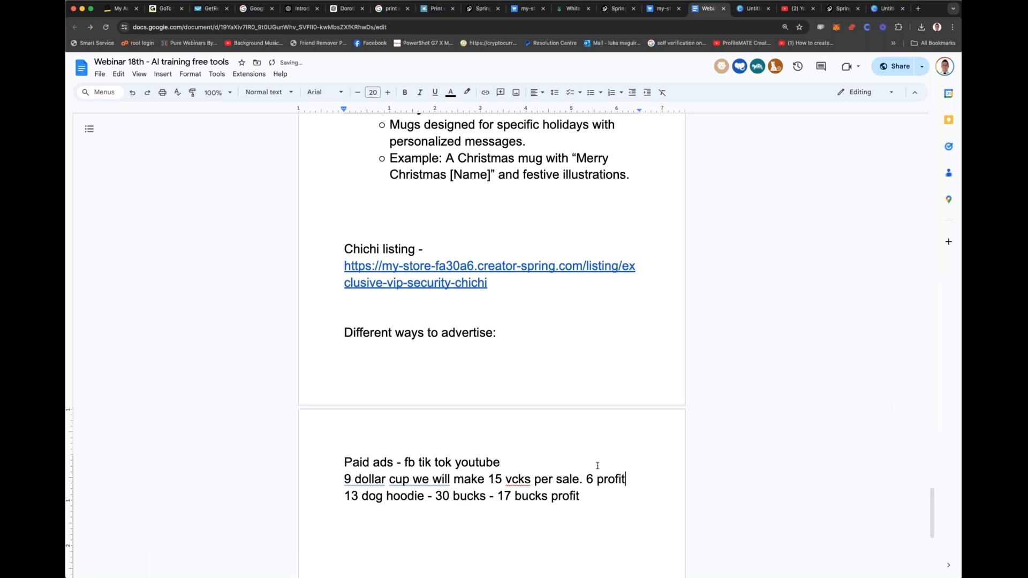
{"action": "left_click_drag", "start_coordinate": [353, 329], "coordinate": [579, 330]}
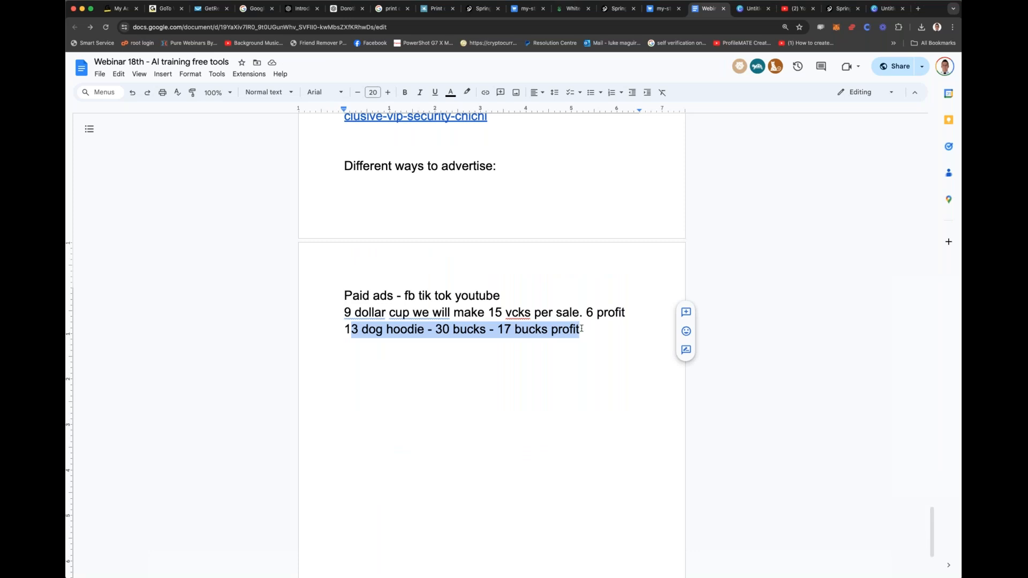
{"action": "double_click", "coordinate": [582, 329]}
{"action": "left_click", "coordinate": [582, 328]}
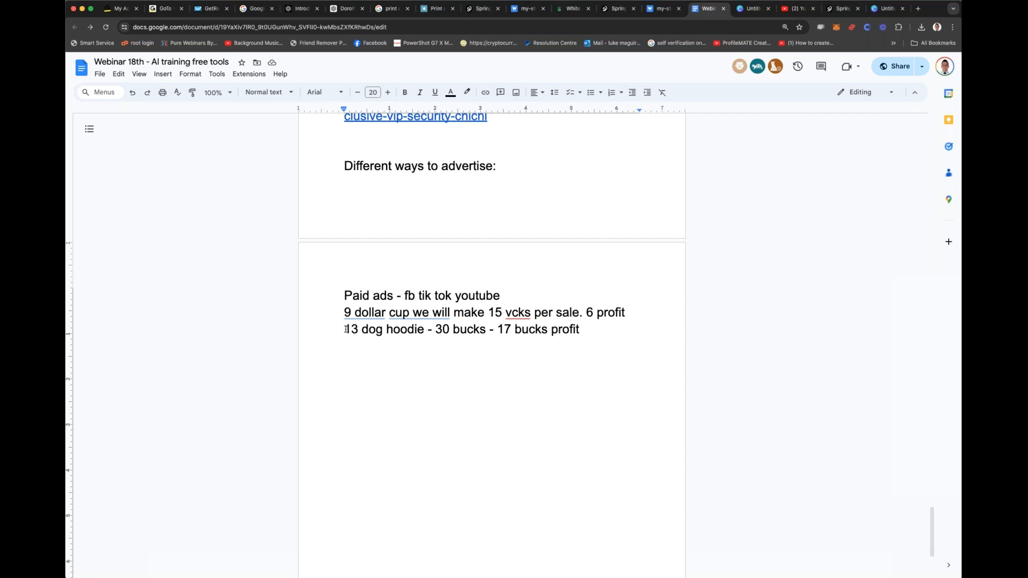
{"action": "left_click_drag", "start_coordinate": [346, 330], "coordinate": [599, 335]}
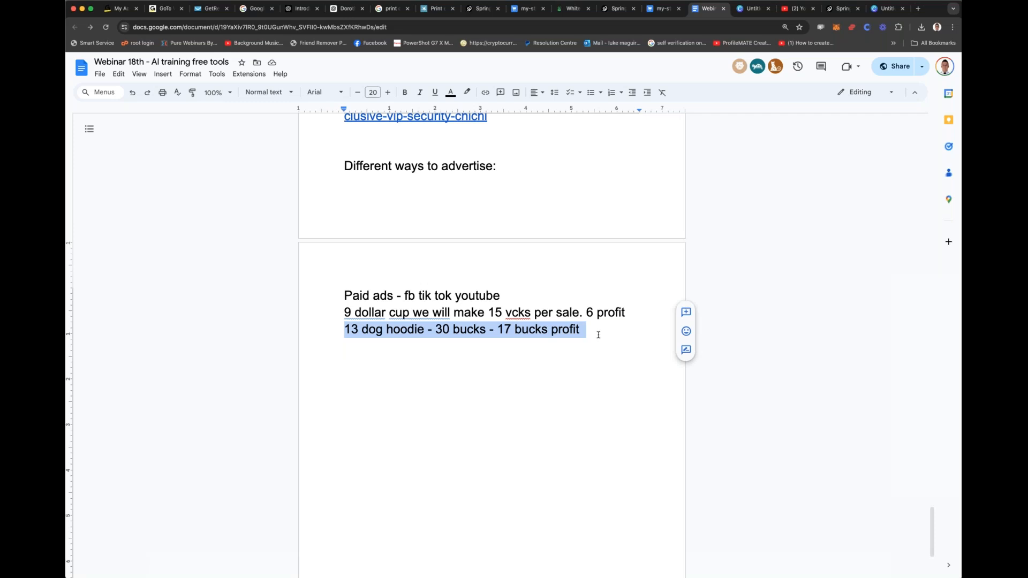
{"action": "left_click", "coordinate": [595, 334]}
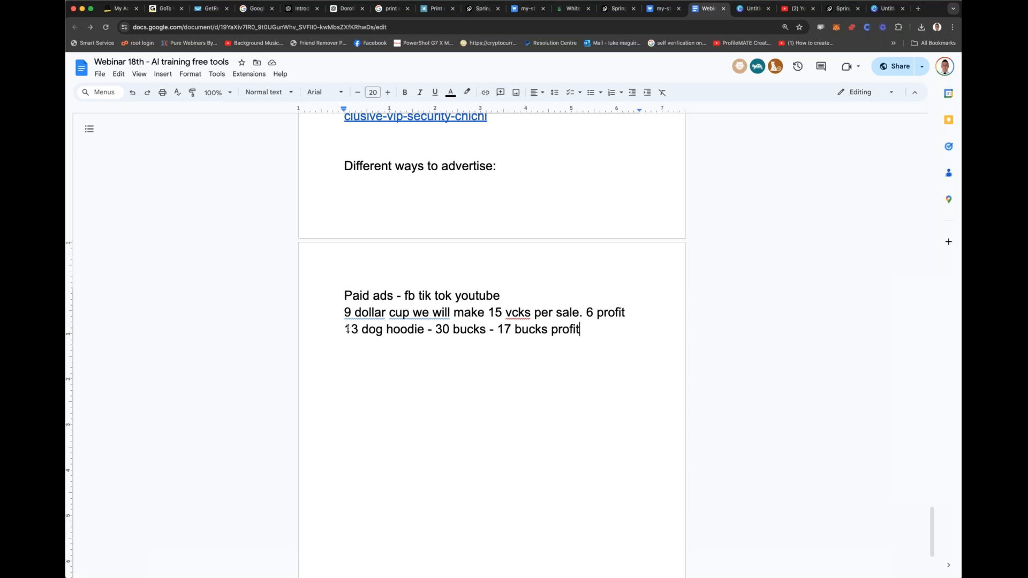
{"action": "left_click_drag", "start_coordinate": [351, 329], "coordinate": [470, 329]}
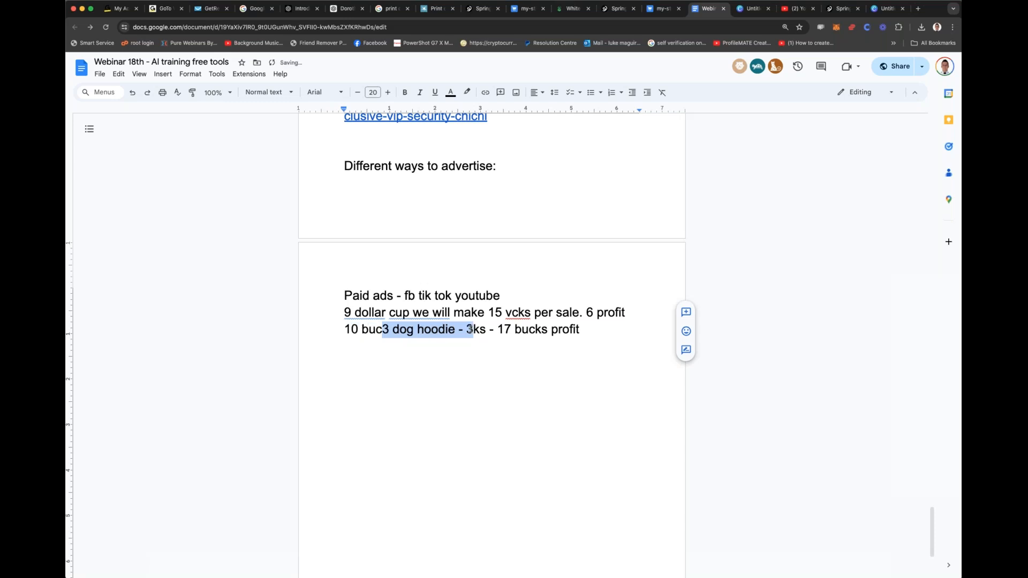
{"action": "key", "text": "super+z"}
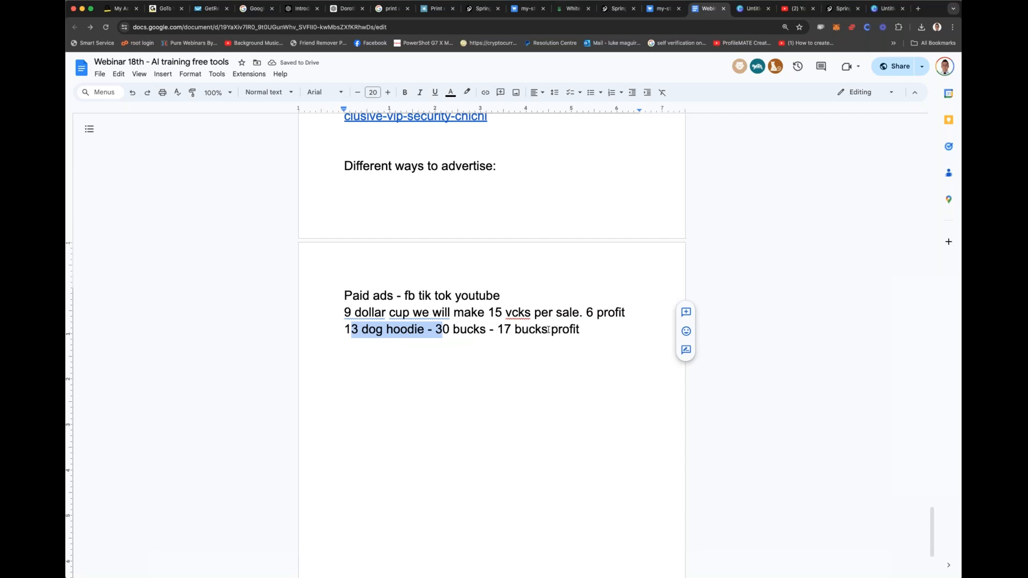
{"action": "left_click", "coordinate": [438, 328]}
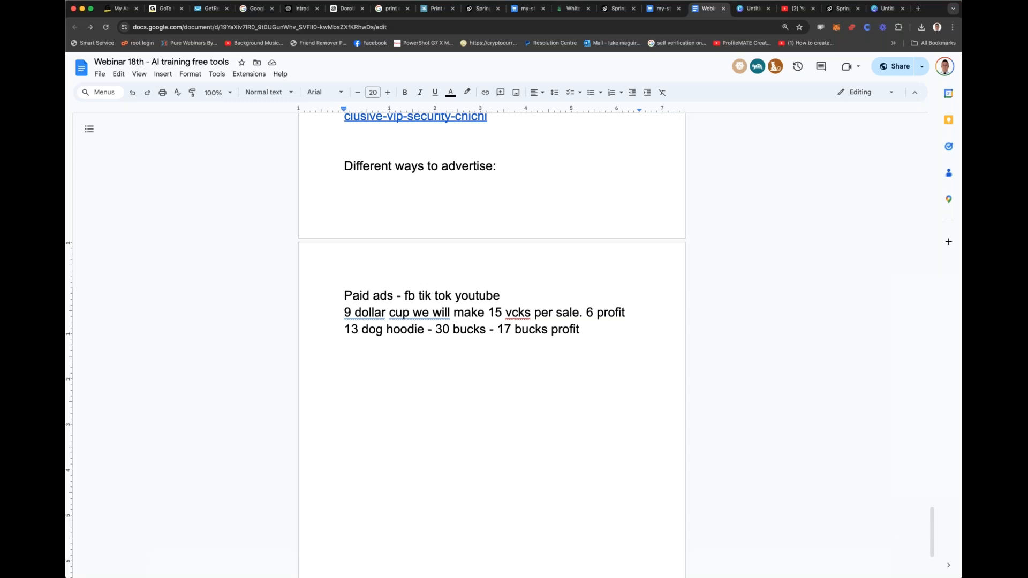
{"action": "double_click", "coordinate": [615, 330]}
{"action": "left_click", "coordinate": [615, 331]}
{"action": "left_click", "coordinate": [747, 9]}
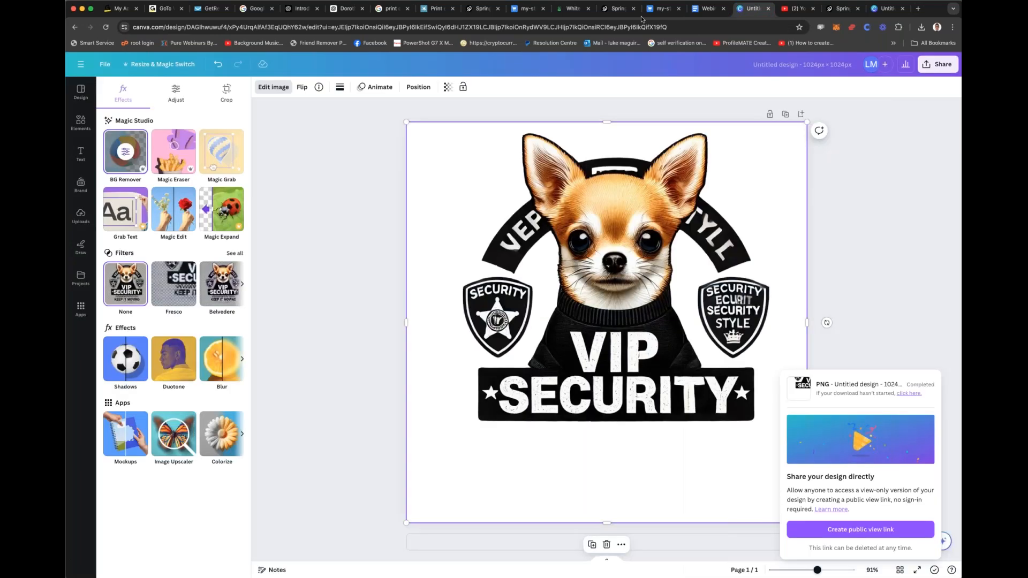
{"action": "left_click", "coordinate": [642, 27]}
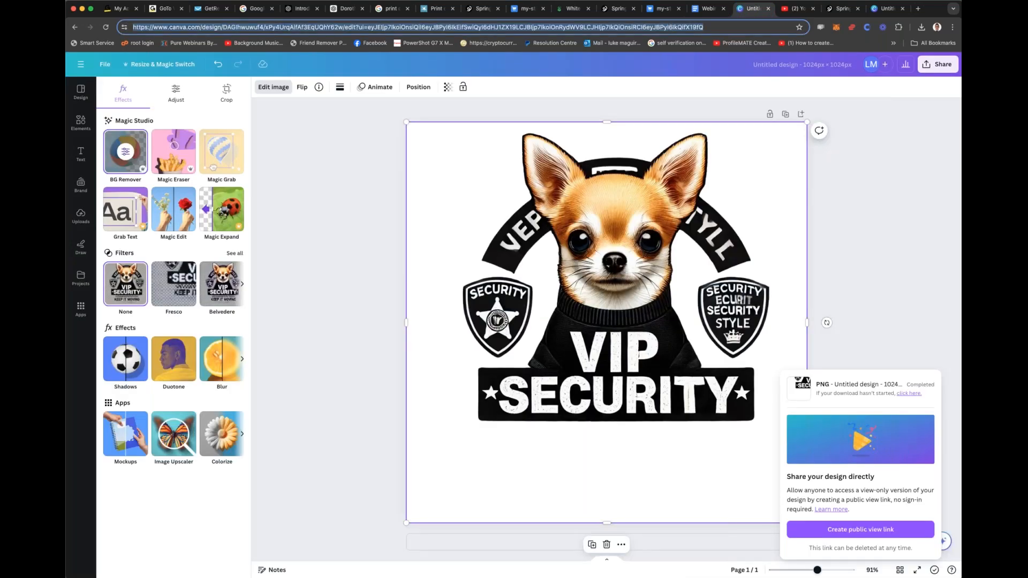
{"action": "type", "text": "m"}
{"action": "key", "text": "super+a"}
{"action": "key", "text": "super+c"}
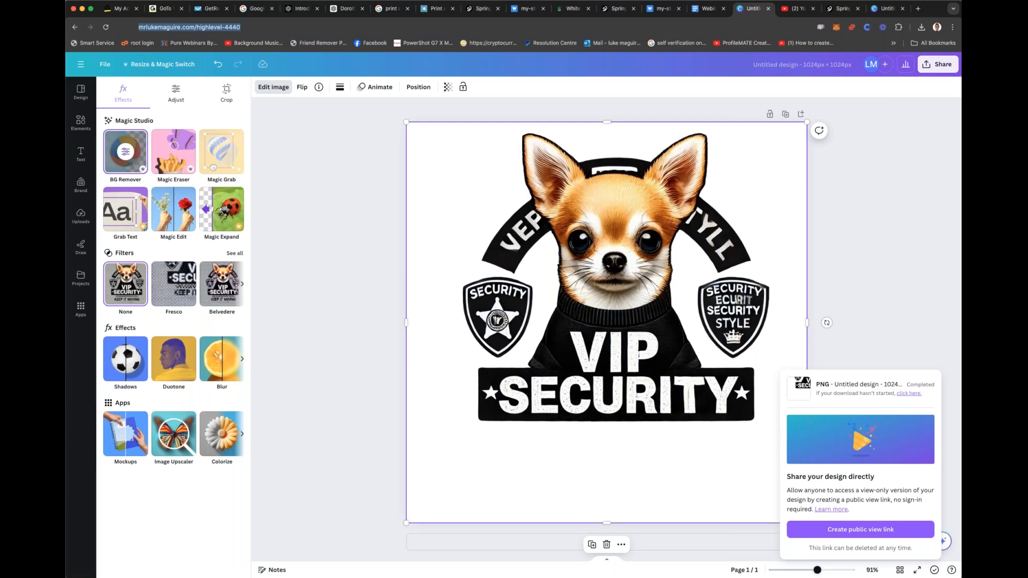
{"action": "left_click", "coordinate": [660, 9]}
{"action": "left_click", "coordinate": [707, 9]}
{"action": "key", "text": "Return"}
{"action": "key", "text": "Return"}
{"action": "key", "text": "Return"}
{"action": "key", "text": "Return"}
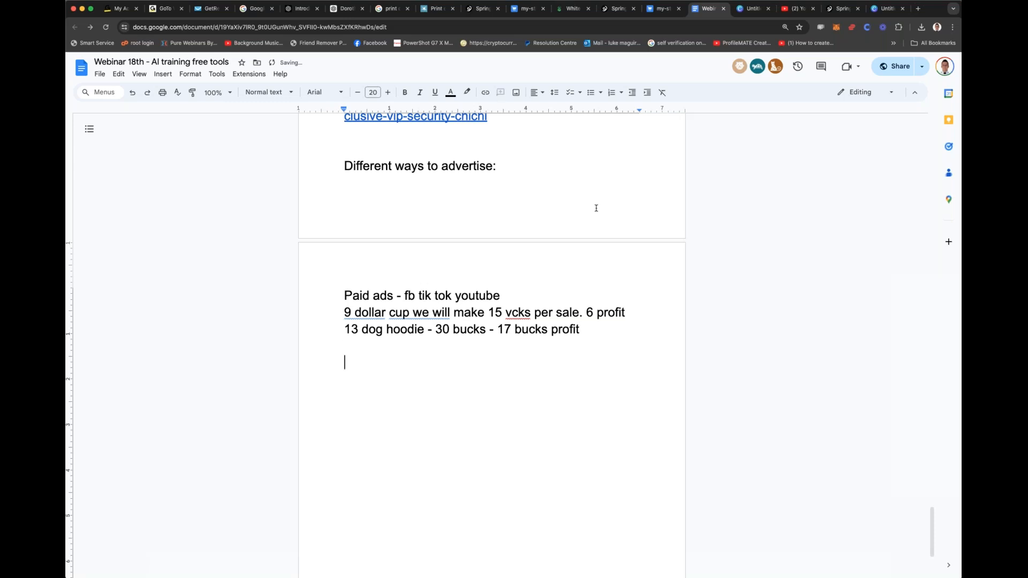
{"action": "key", "text": "super+v"}
{"action": "key", "text": "Return"}
{"action": "key", "text": "Return"}
{"action": "key", "text": "Return"}
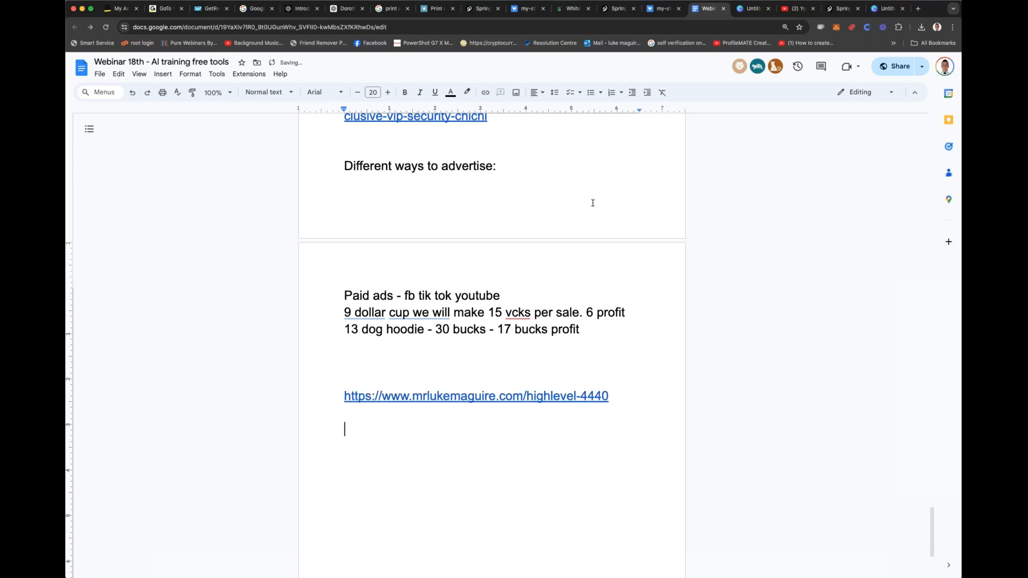
{"action": "left_click", "coordinate": [743, 13]}
{"action": "triple_click", "coordinate": [214, 26]}
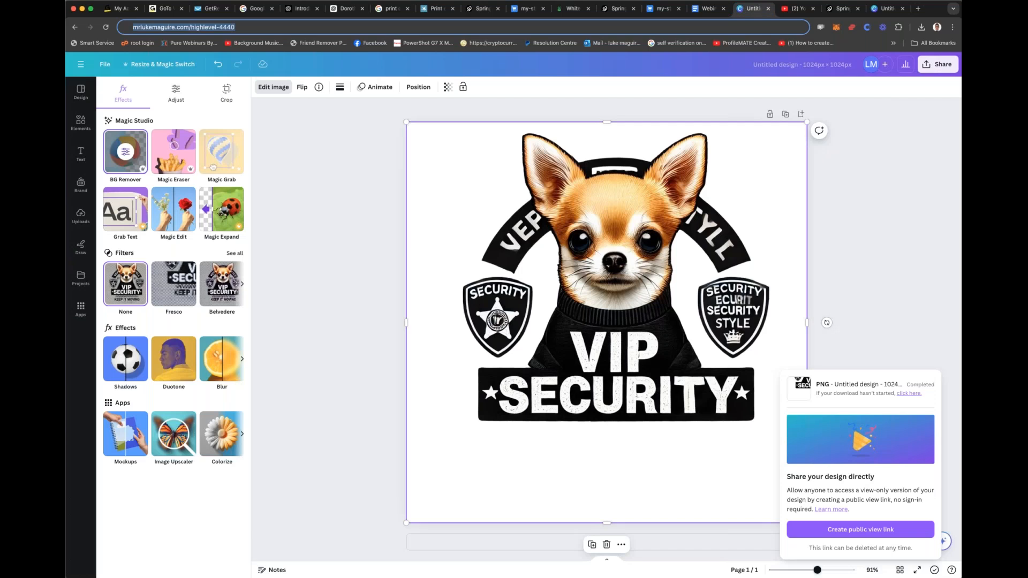
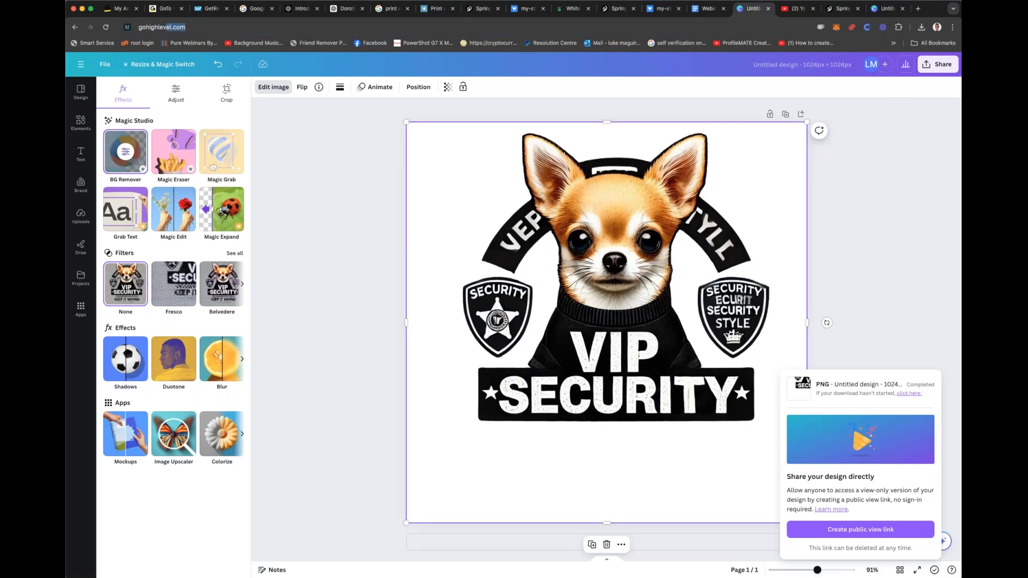
{"action": "key", "text": "super+a"}
{"action": "key", "text": "super+c"}
{"action": "left_click", "coordinate": [704, 8]}
{"action": "key", "text": "super+v"}
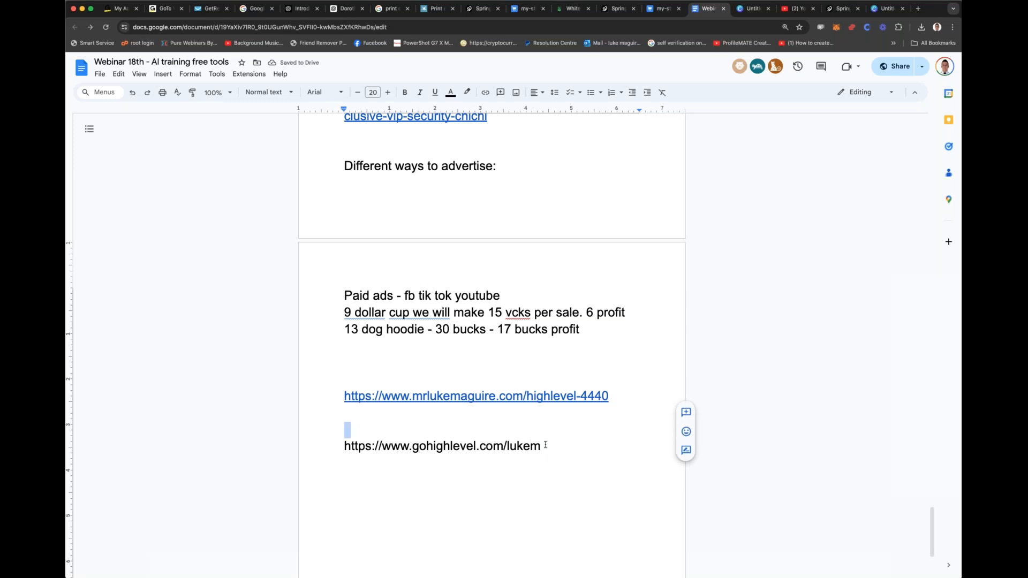
{"action": "left_click_drag", "start_coordinate": [543, 445], "coordinate": [338, 442]}
{"action": "key", "text": "super+c"}
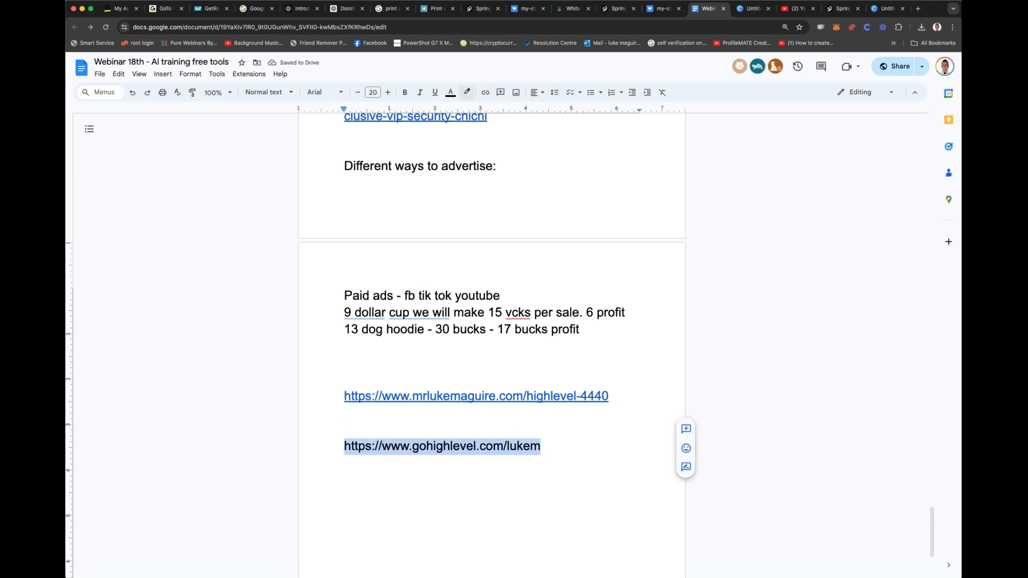
{"action": "left_click", "coordinate": [485, 94]}
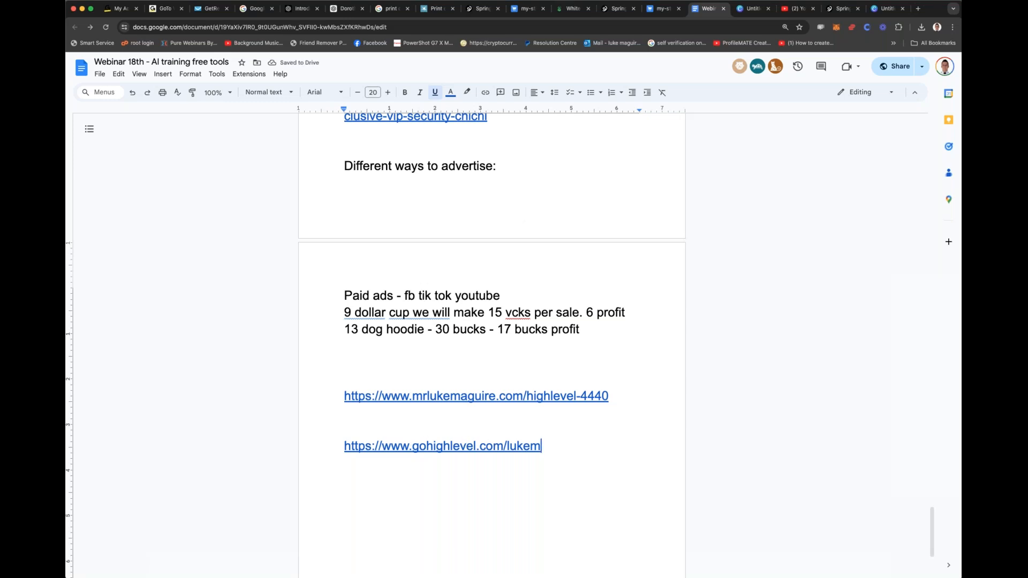
Step: Load the GoHighLevel referral page in the Canva tab and examine its table of features, replaced tools and prices
{"action": "left_click", "coordinate": [745, 10]}
{"action": "left_click", "coordinate": [693, 24]}
{"action": "key", "text": "super+v"}
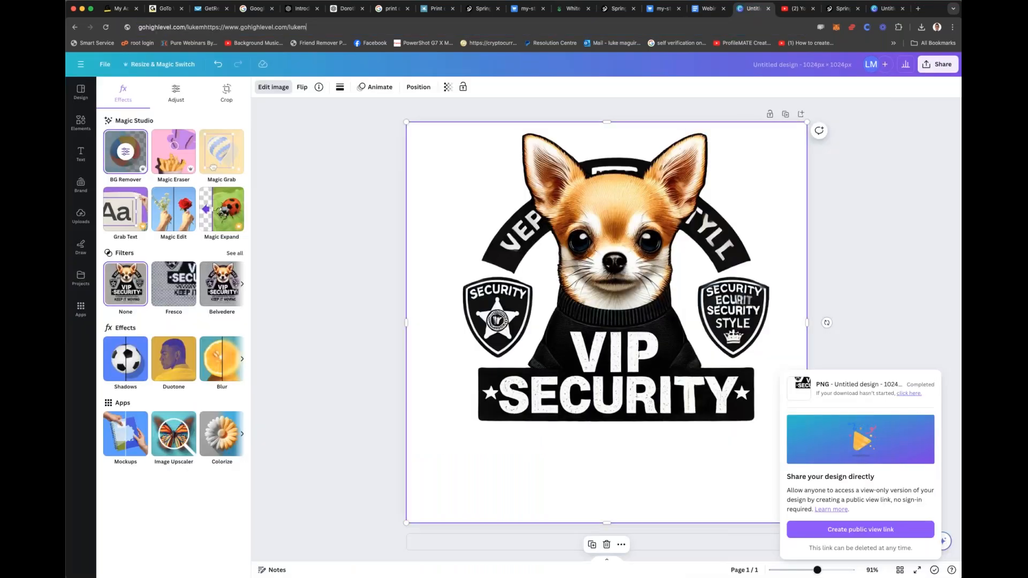
{"action": "key", "text": "Return"}
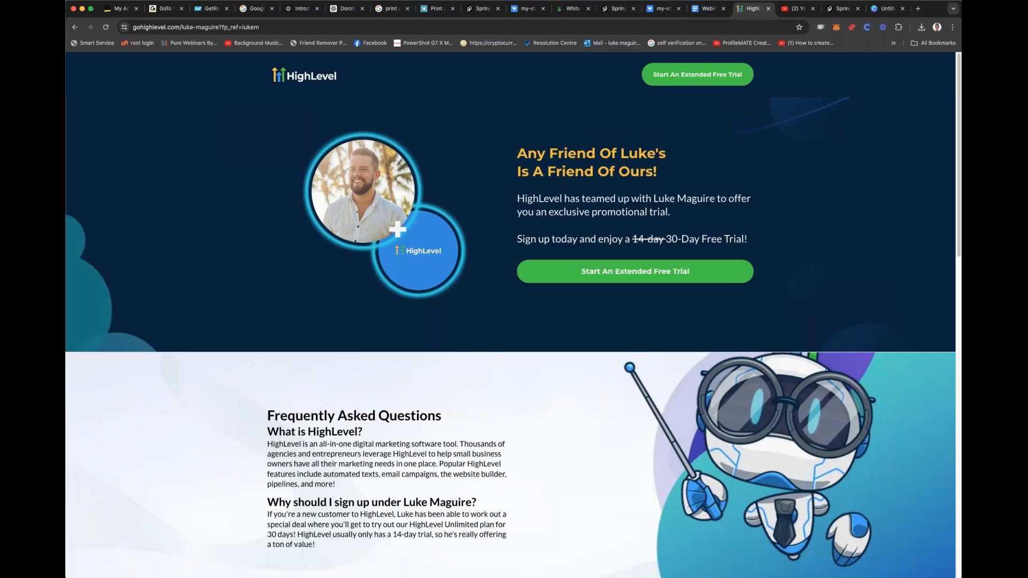
{"action": "scroll", "coordinate": [374, 167], "scroll_direction": "down", "scroll_amount": 15}
{"action": "scroll", "coordinate": [375, 167], "scroll_direction": "up", "scroll_amount": 2}
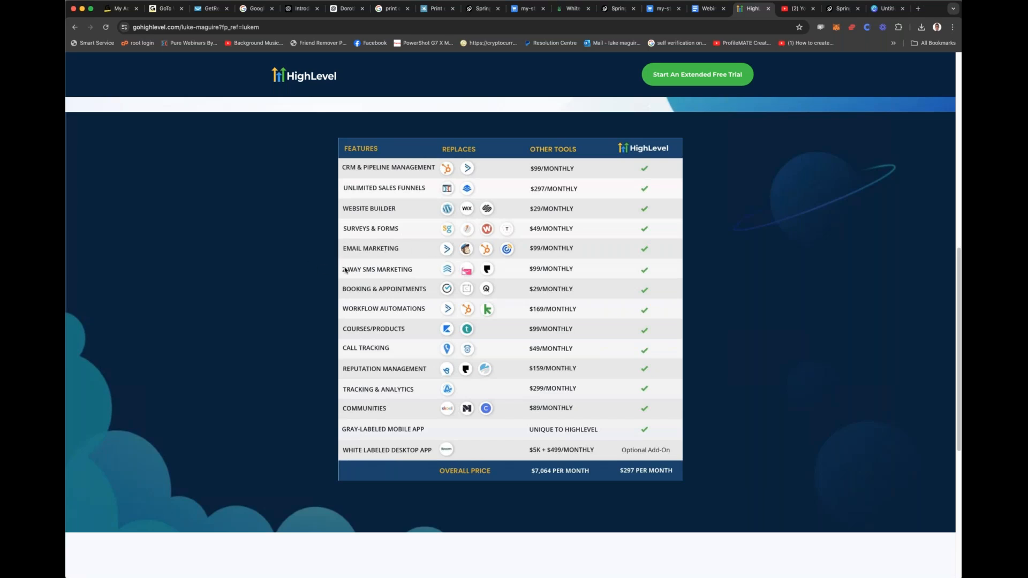
{"action": "scroll", "coordinate": [301, 286], "scroll_direction": "down", "scroll_amount": 1}
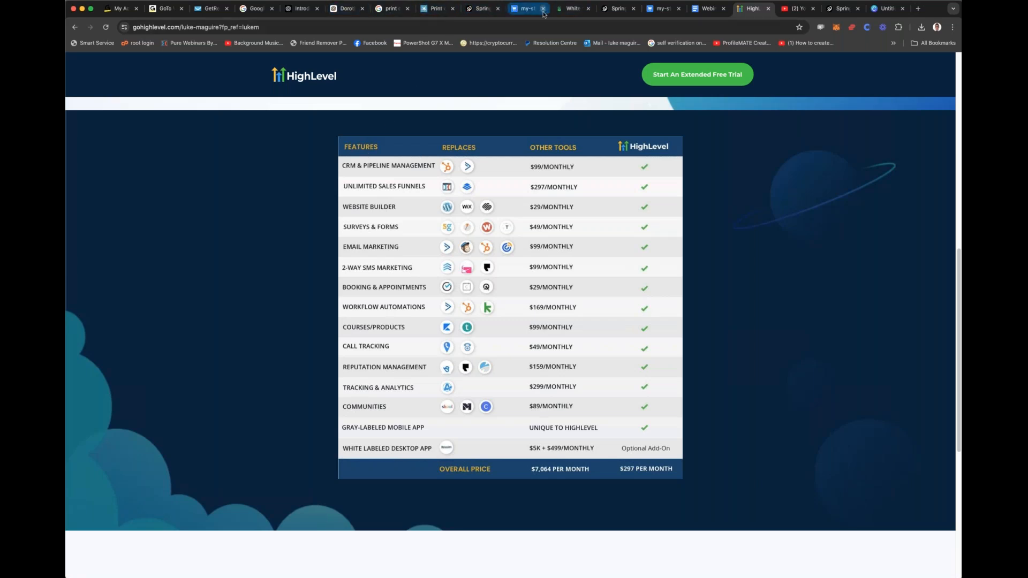
Step: Switch to the Teespring tab and view the live GC Titans Inspired VIP Coffee Mugs listing
{"action": "left_click", "coordinate": [559, 11]}
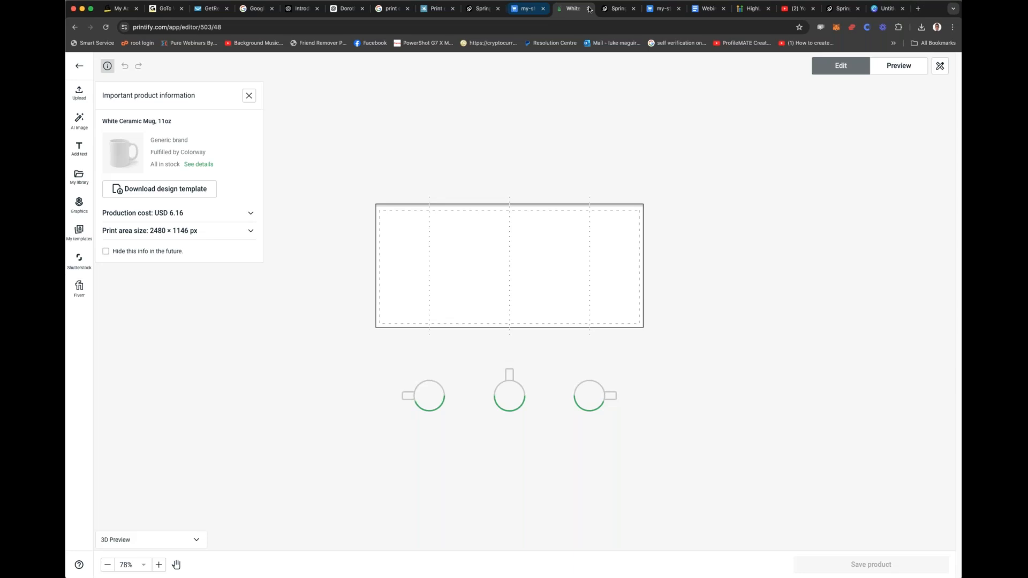
{"action": "left_click", "coordinate": [615, 9]}
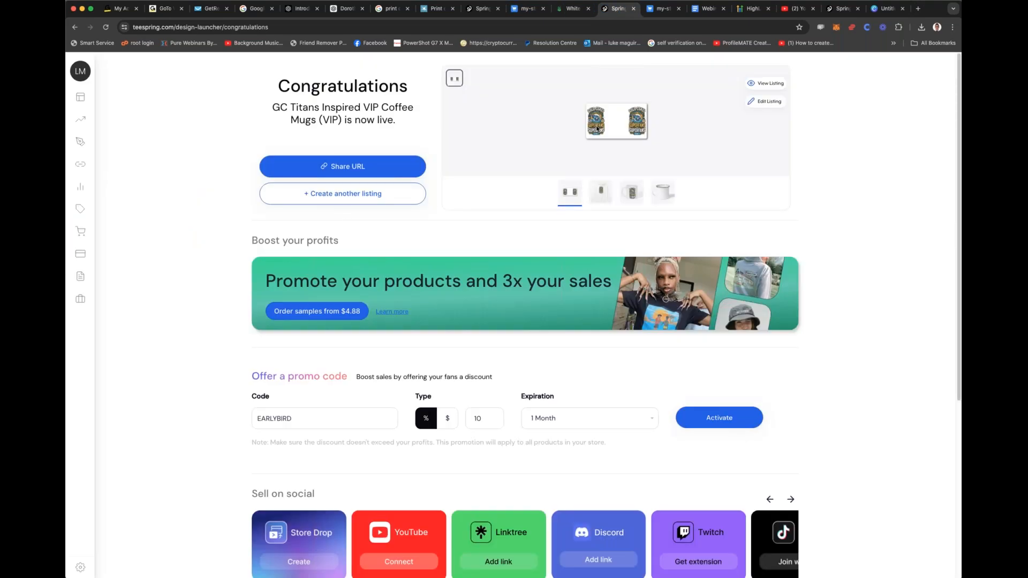
{"action": "left_click", "coordinate": [747, 83]}
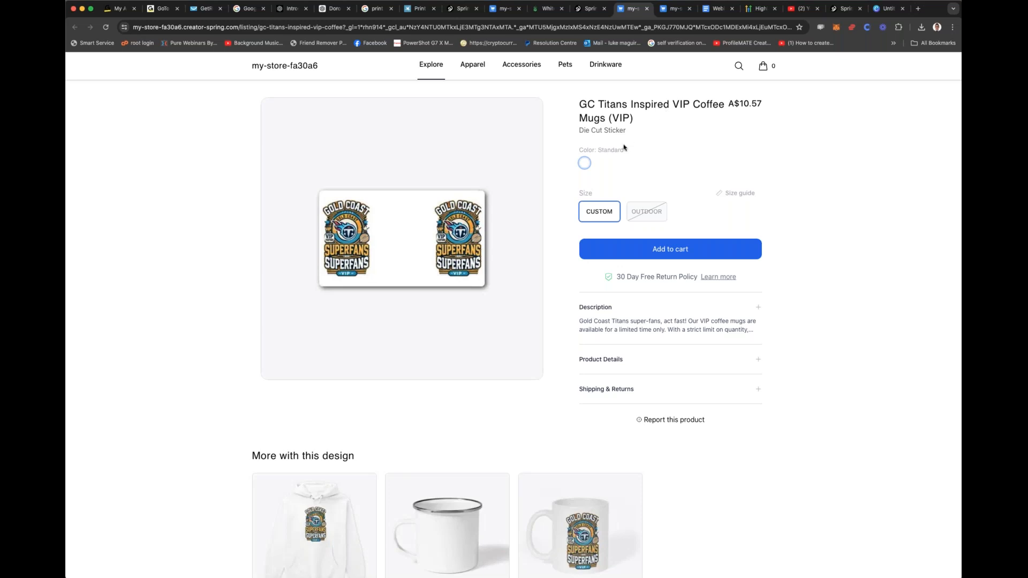
Step: Look through the other products with the GC Titans design and open the white mug version
{"action": "scroll", "coordinate": [624, 147], "scroll_direction": "down", "scroll_amount": 5}
{"action": "scroll", "coordinate": [623, 147], "scroll_direction": "down", "scroll_amount": 5}
{"action": "scroll", "coordinate": [620, 147], "scroll_direction": "up", "scroll_amount": 12}
{"action": "left_click_drag", "start_coordinate": [198, 94], "coordinate": [261, 112]}
{"action": "left_click", "coordinate": [522, 533]}
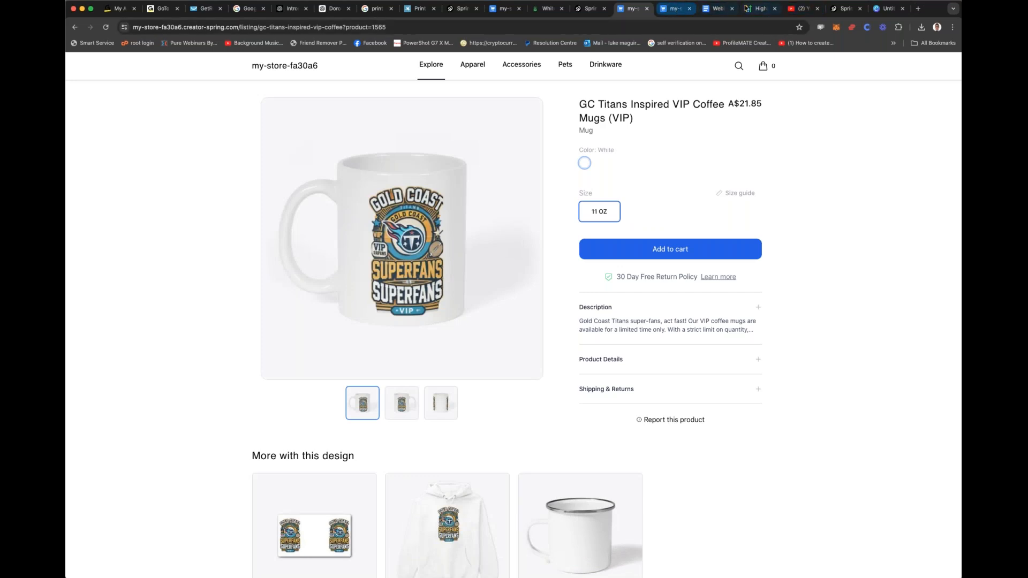
Step: Go back through the Teespring tab to the introduction of the HighLevel referral page
{"action": "left_click", "coordinate": [588, 9]}
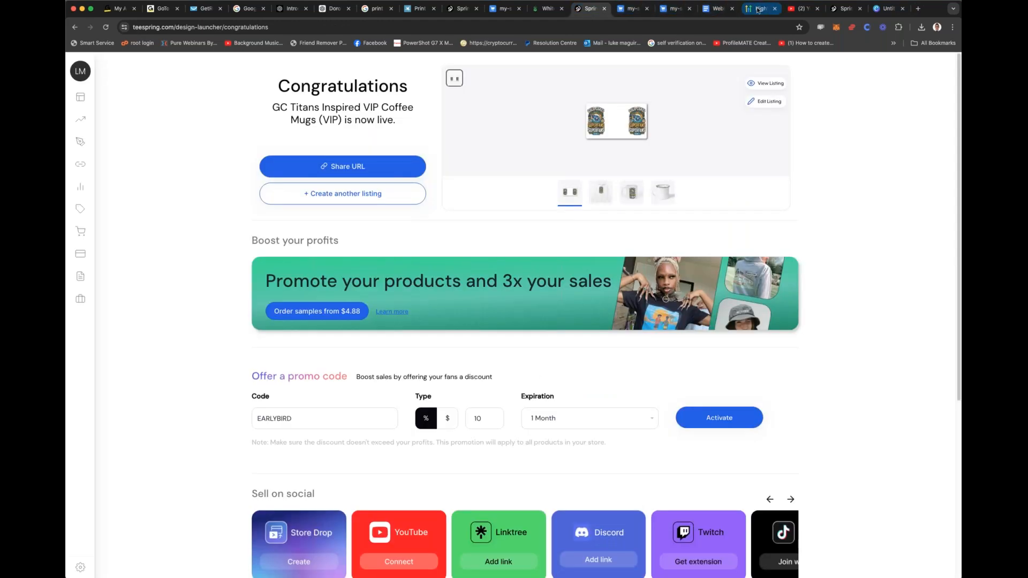
{"action": "left_click", "coordinate": [757, 9]}
{"action": "scroll", "coordinate": [700, 174], "scroll_direction": "up", "scroll_amount": 15}
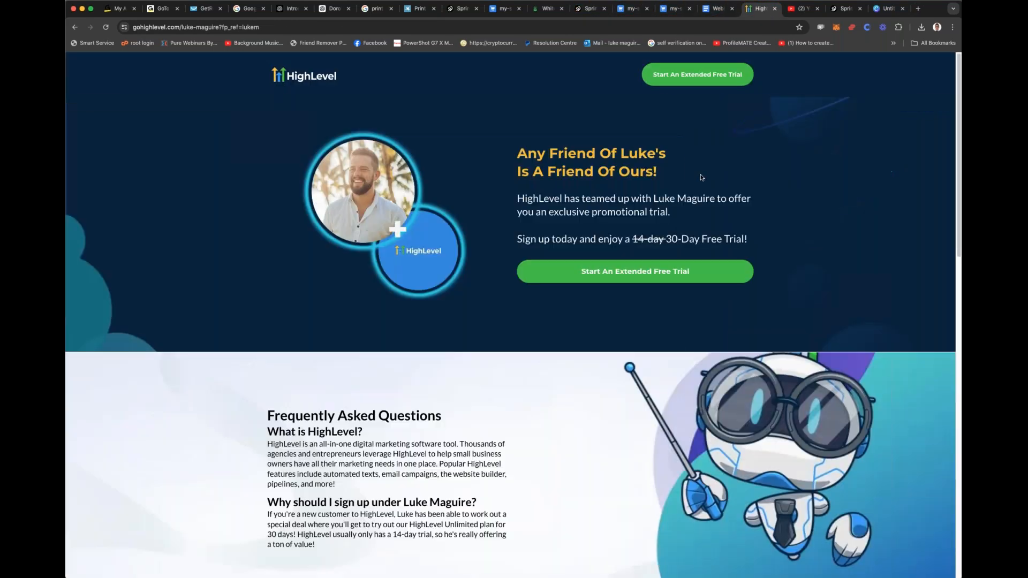
{"action": "left_click", "coordinate": [791, 9]}
{"action": "key", "text": "super+l"}
{"action": "type", "text": "mr"}
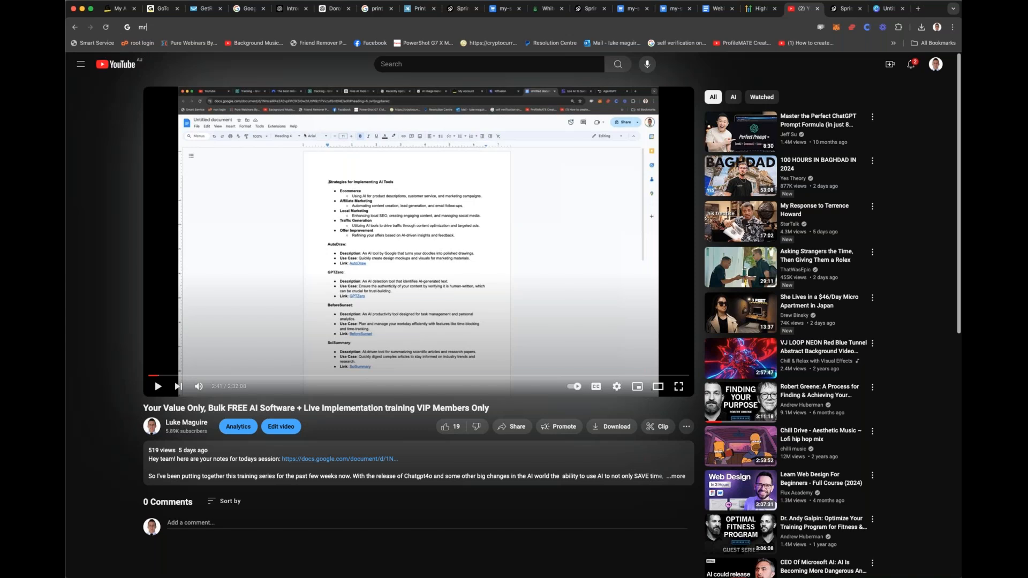
{"action": "type", "text": "r"}
{"action": "key", "text": "Return"}
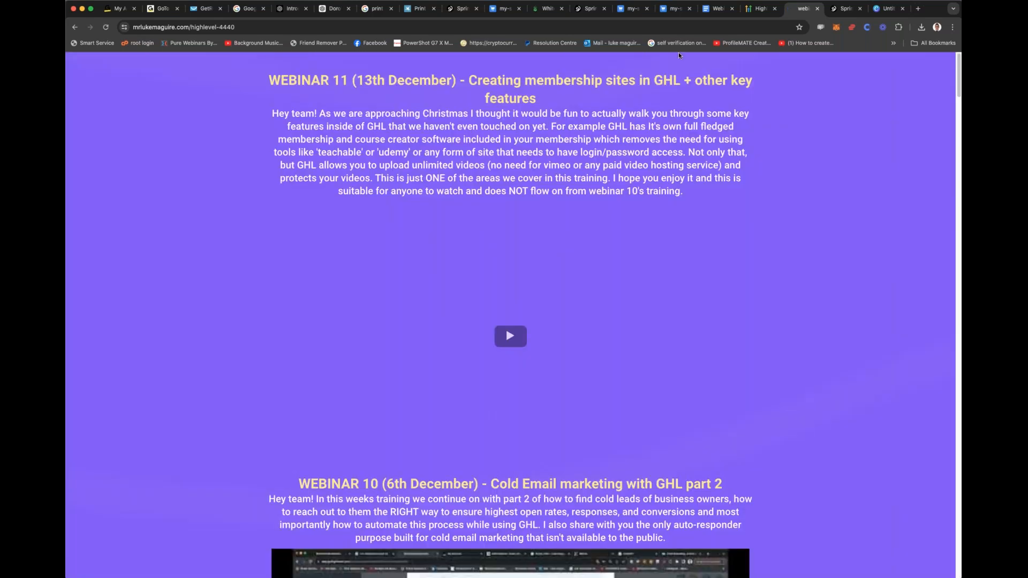
Step: Open the extended free trial sign-up form on the HighLevel page and highlight the 30-day trial wording in its title
{"action": "left_click", "coordinate": [759, 9]}
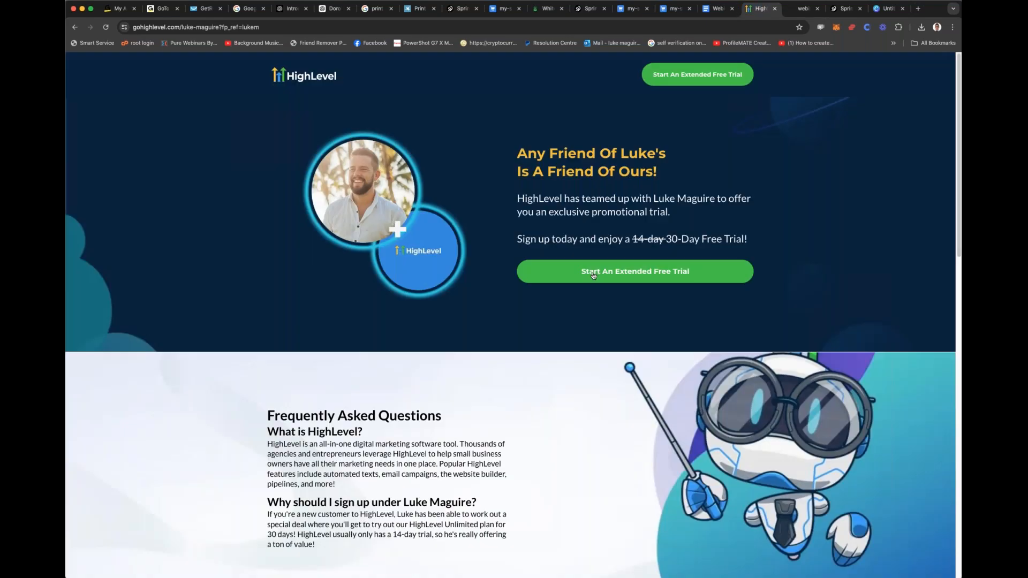
{"action": "left_click", "coordinate": [673, 273]}
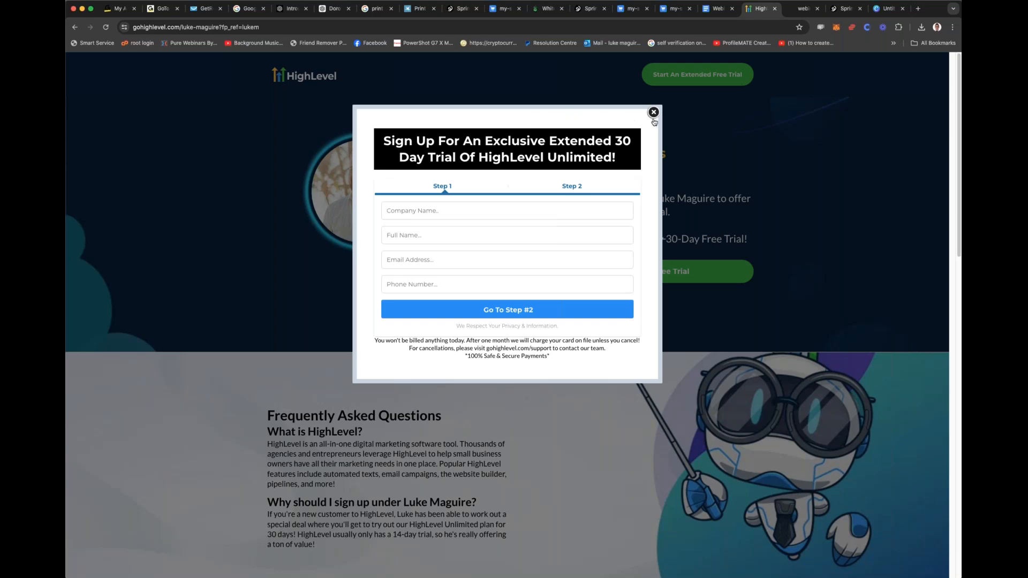
{"action": "left_click_drag", "start_coordinate": [614, 140], "coordinate": [631, 166]}
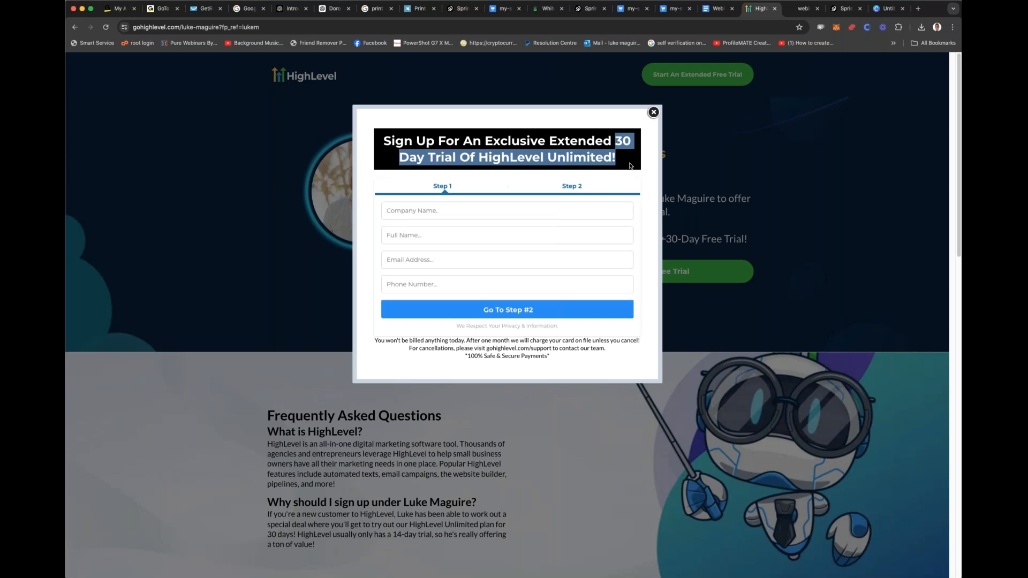
Step: Load gohighlevel.com in the webinar training tab and close the sign-up form on the extended trial referral page
{"action": "left_click", "coordinate": [799, 8]}
{"action": "key", "text": "super+l"}
{"action": "type", "text": "gohighlevel.com"}
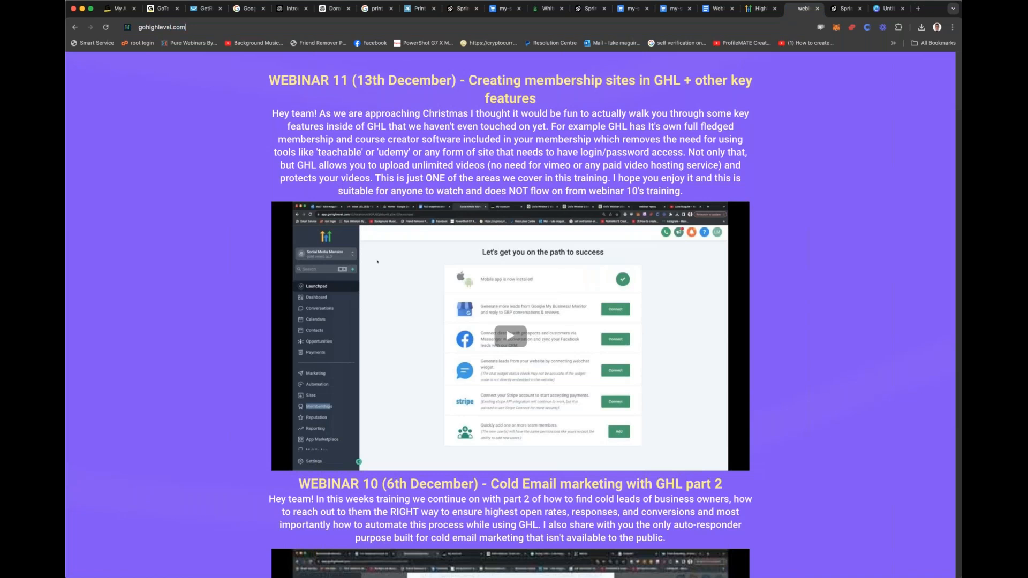
{"action": "key", "text": "Return"}
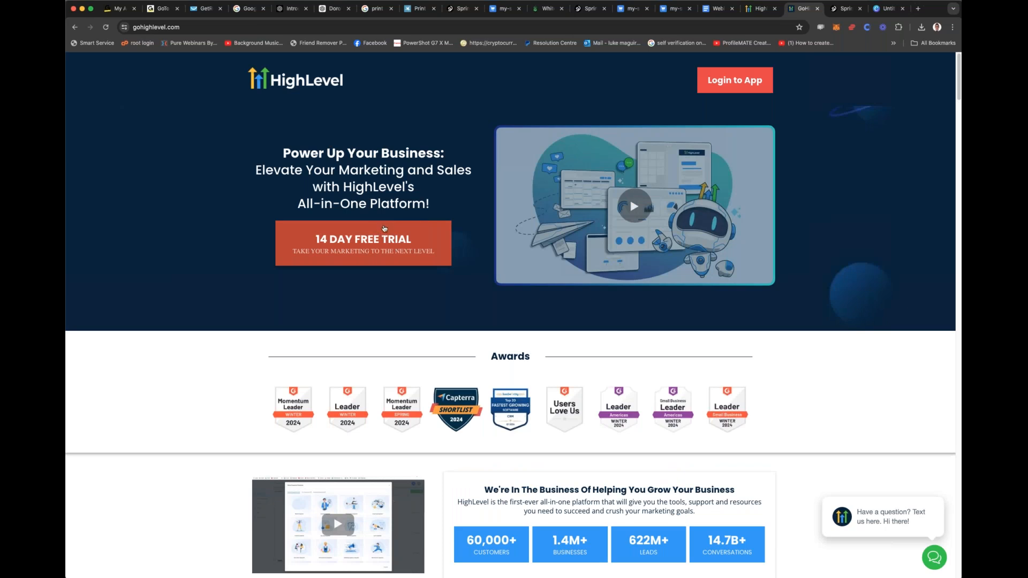
{"action": "left_click", "coordinate": [756, 10]}
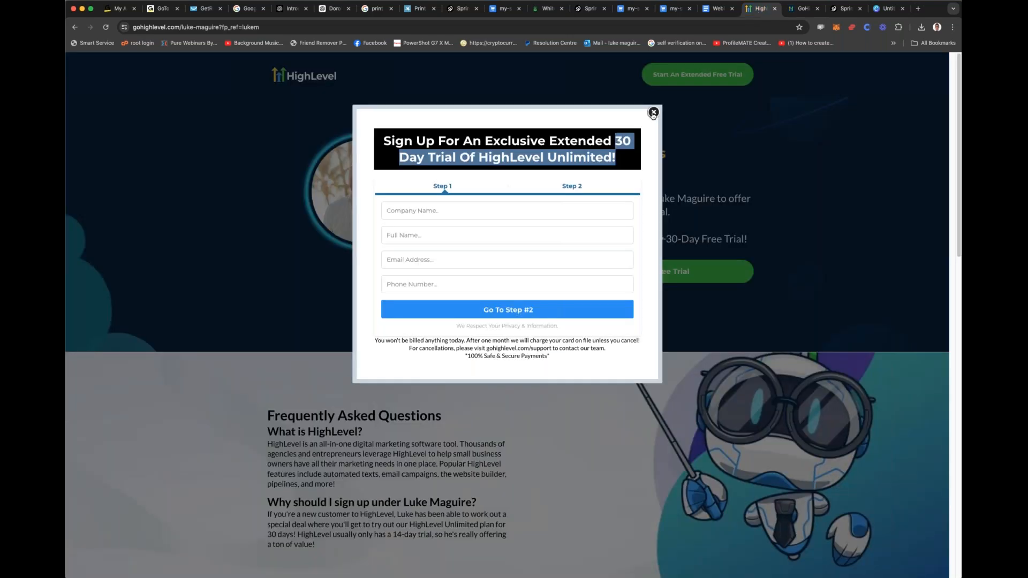
{"action": "left_click", "coordinate": [653, 114]}
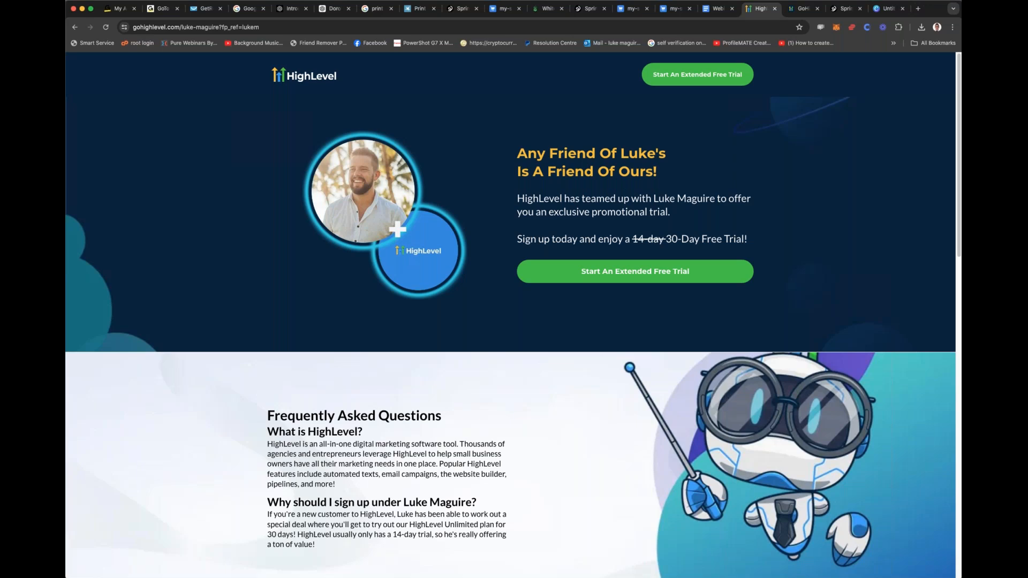
Step: Enter the HighLevel app from the gohighlevel.com home page and switch to the presenter's own sub-account
{"action": "left_click", "coordinate": [803, 8]}
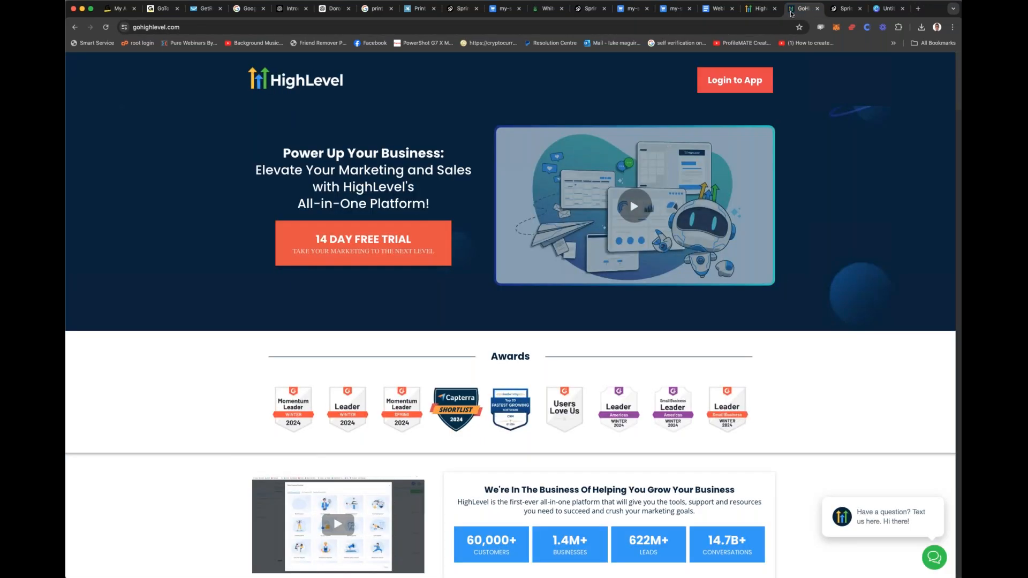
{"action": "left_click", "coordinate": [724, 85]}
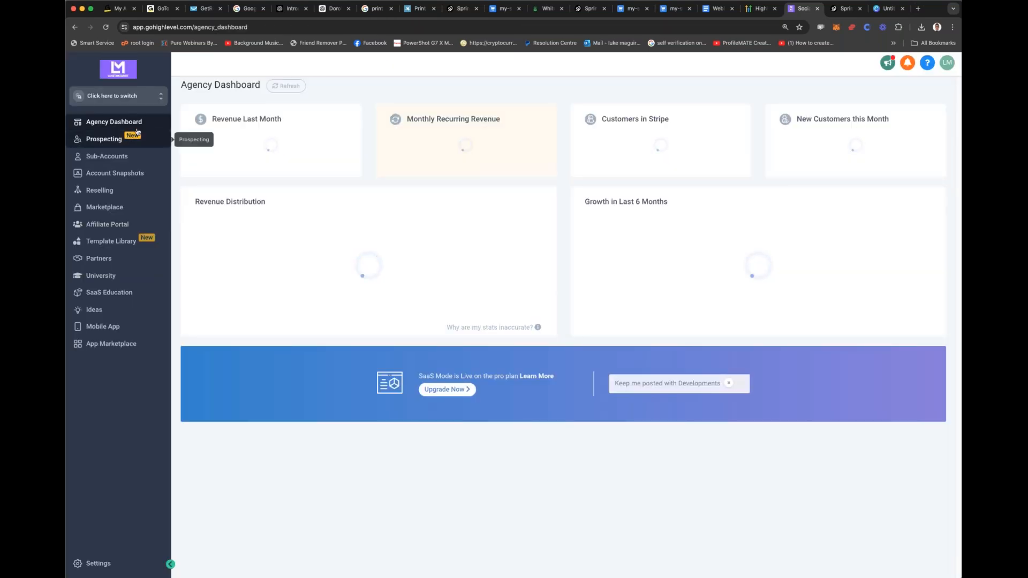
{"action": "left_click", "coordinate": [138, 99]}
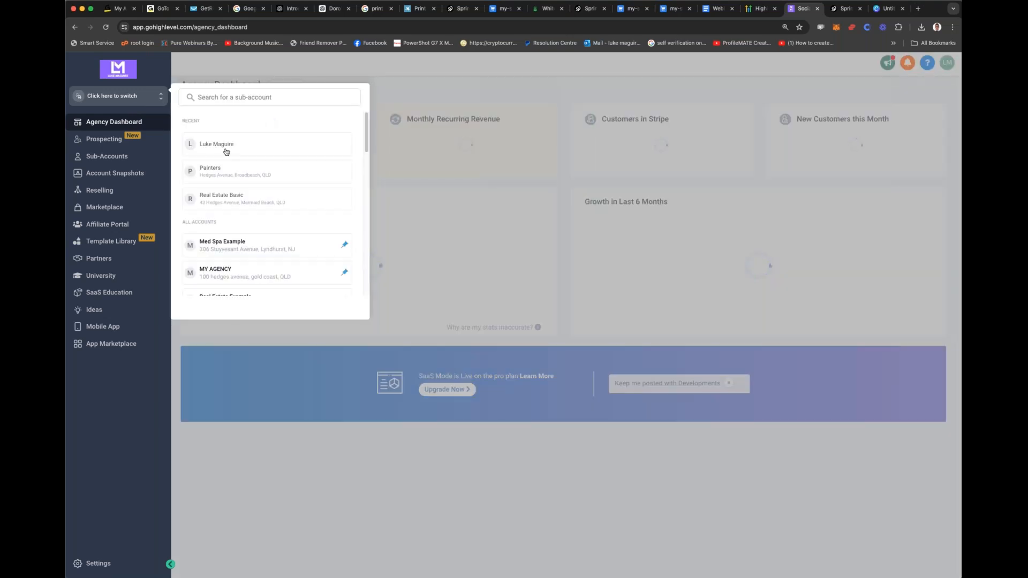
{"action": "left_click", "coordinate": [226, 152]}
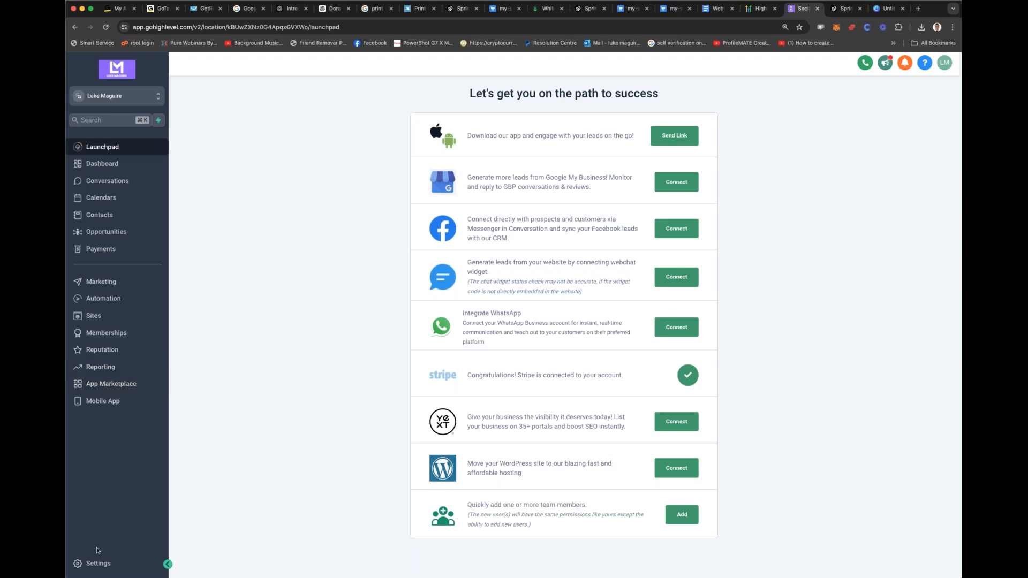
Step: Open the sub-account's settings and look through the available settings categories
{"action": "left_click", "coordinate": [98, 564]}
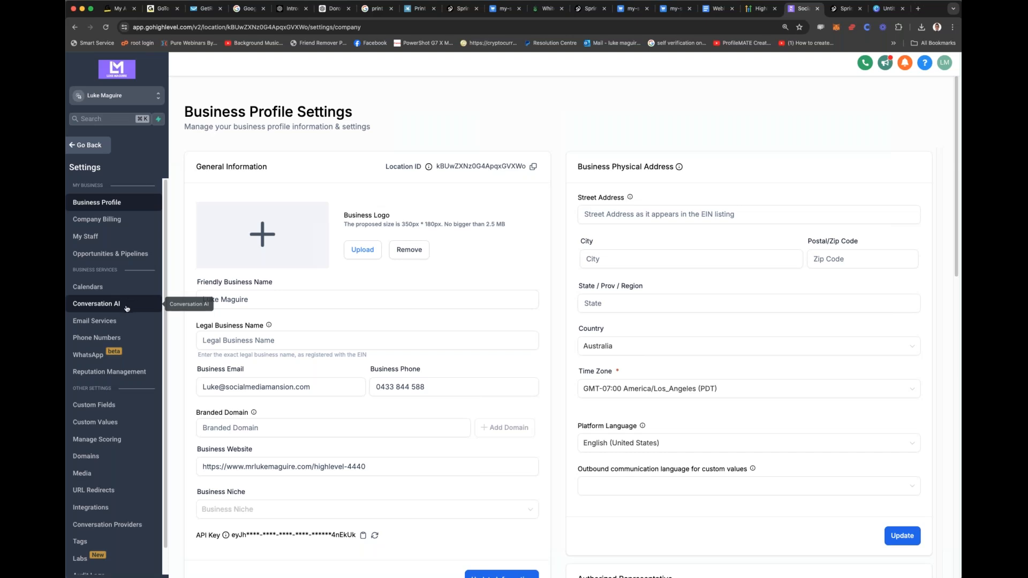
{"action": "scroll", "coordinate": [127, 309], "scroll_direction": "down", "scroll_amount": 1}
{"action": "scroll", "coordinate": [127, 308], "scroll_direction": "up", "scroll_amount": 1}
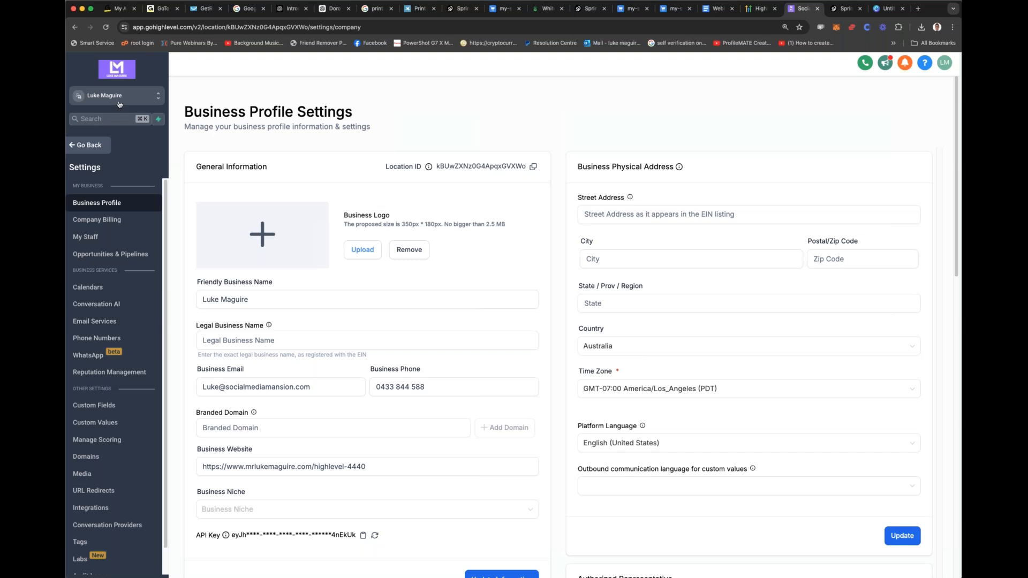
Step: Show the profile settings of the agency account and return to the HighLevel extended trial referral page
{"action": "left_click", "coordinate": [119, 99]}
{"action": "left_click", "coordinate": [220, 125]}
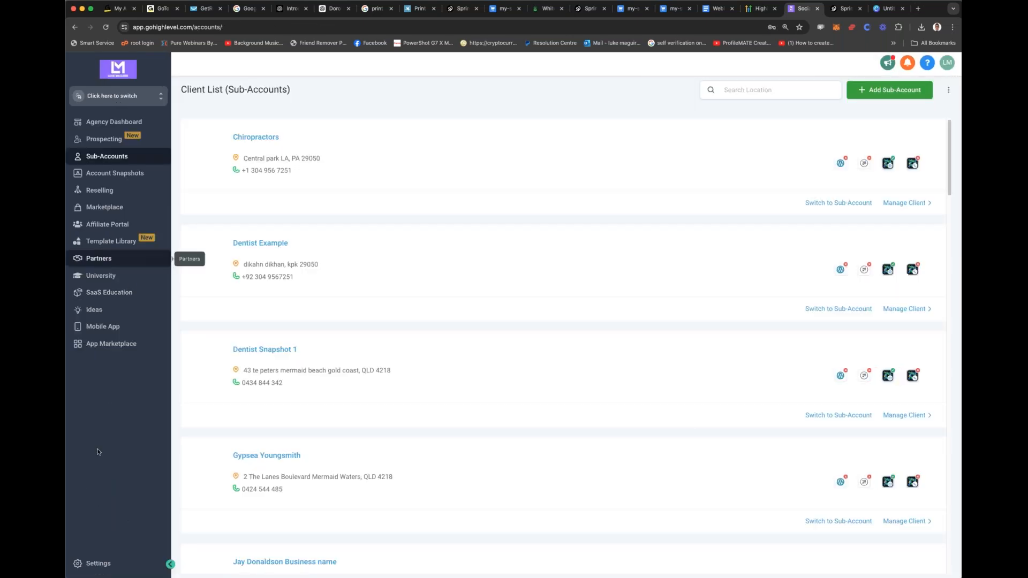
{"action": "left_click", "coordinate": [95, 566]}
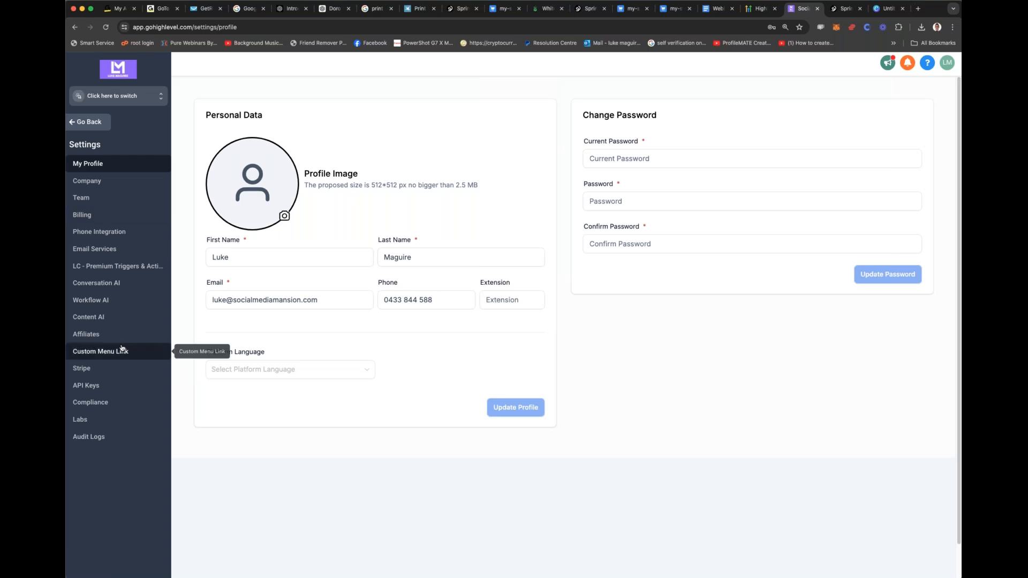
{"action": "left_click", "coordinate": [762, 8]}
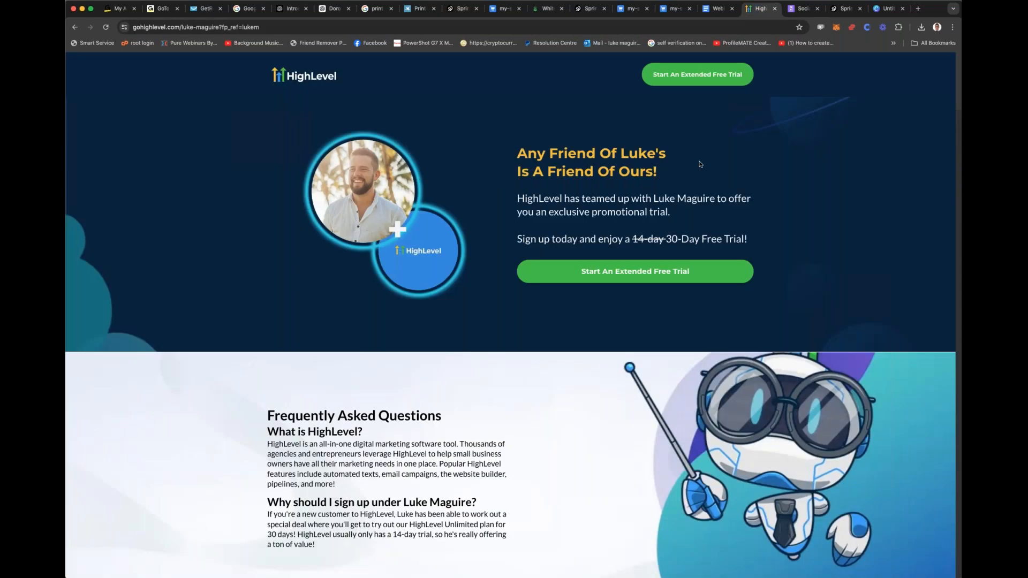